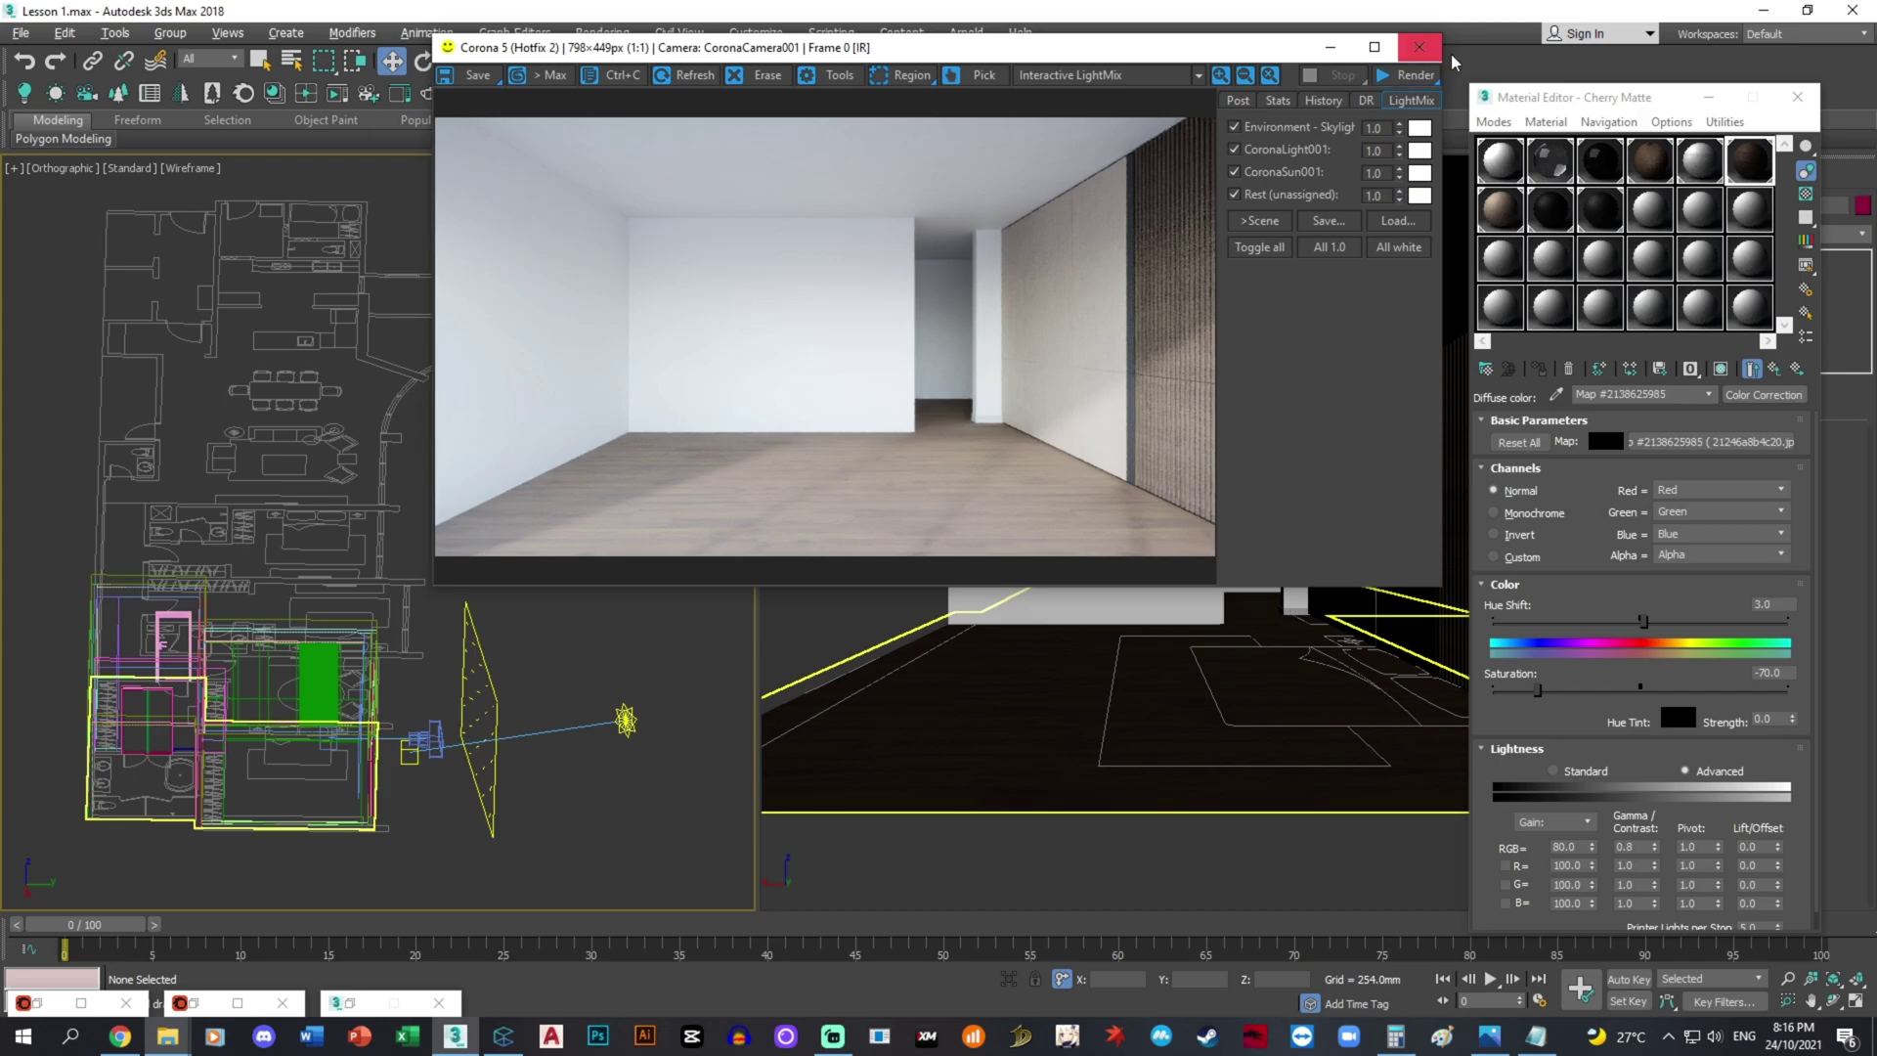
- Close the render window and Material Editor, and frame the wardrobe box in the top view
click(1419, 46)
click(1797, 96)
click(1145, 541)
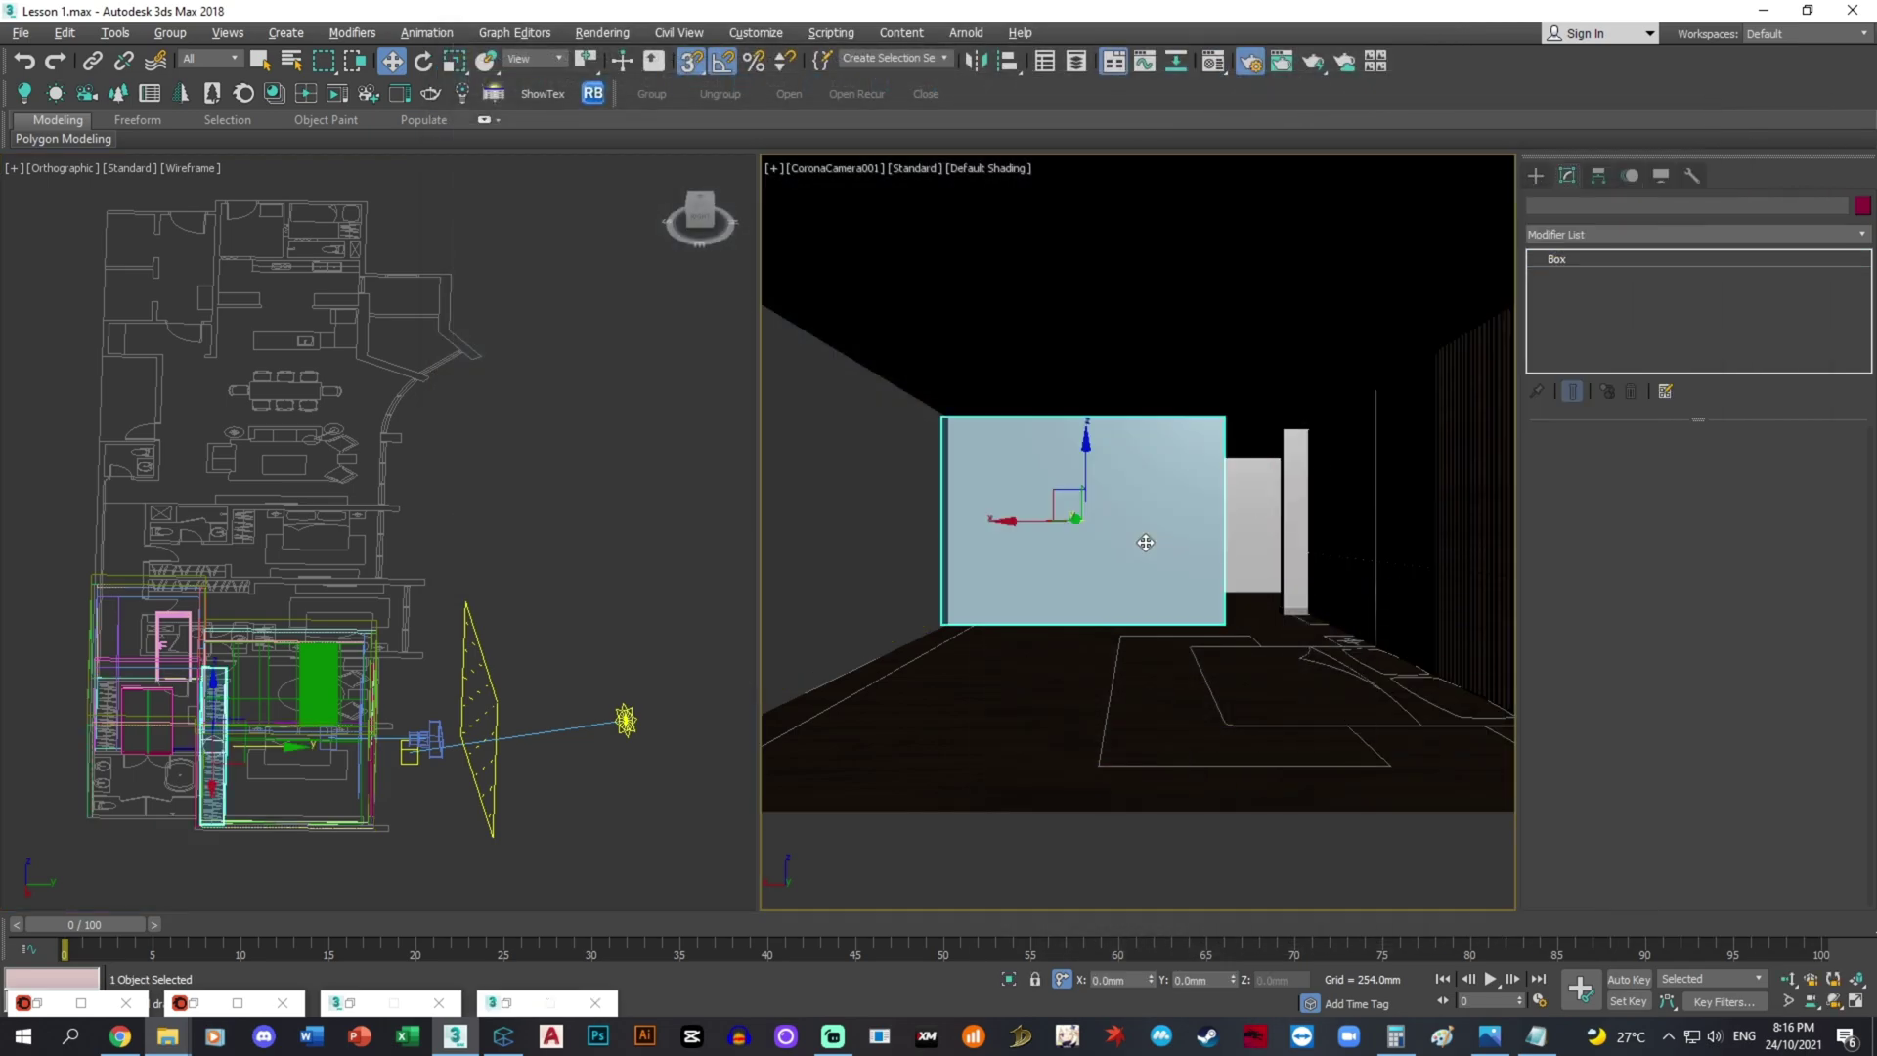
key(t)
key(z)
scroll(1141, 528, down, 2)
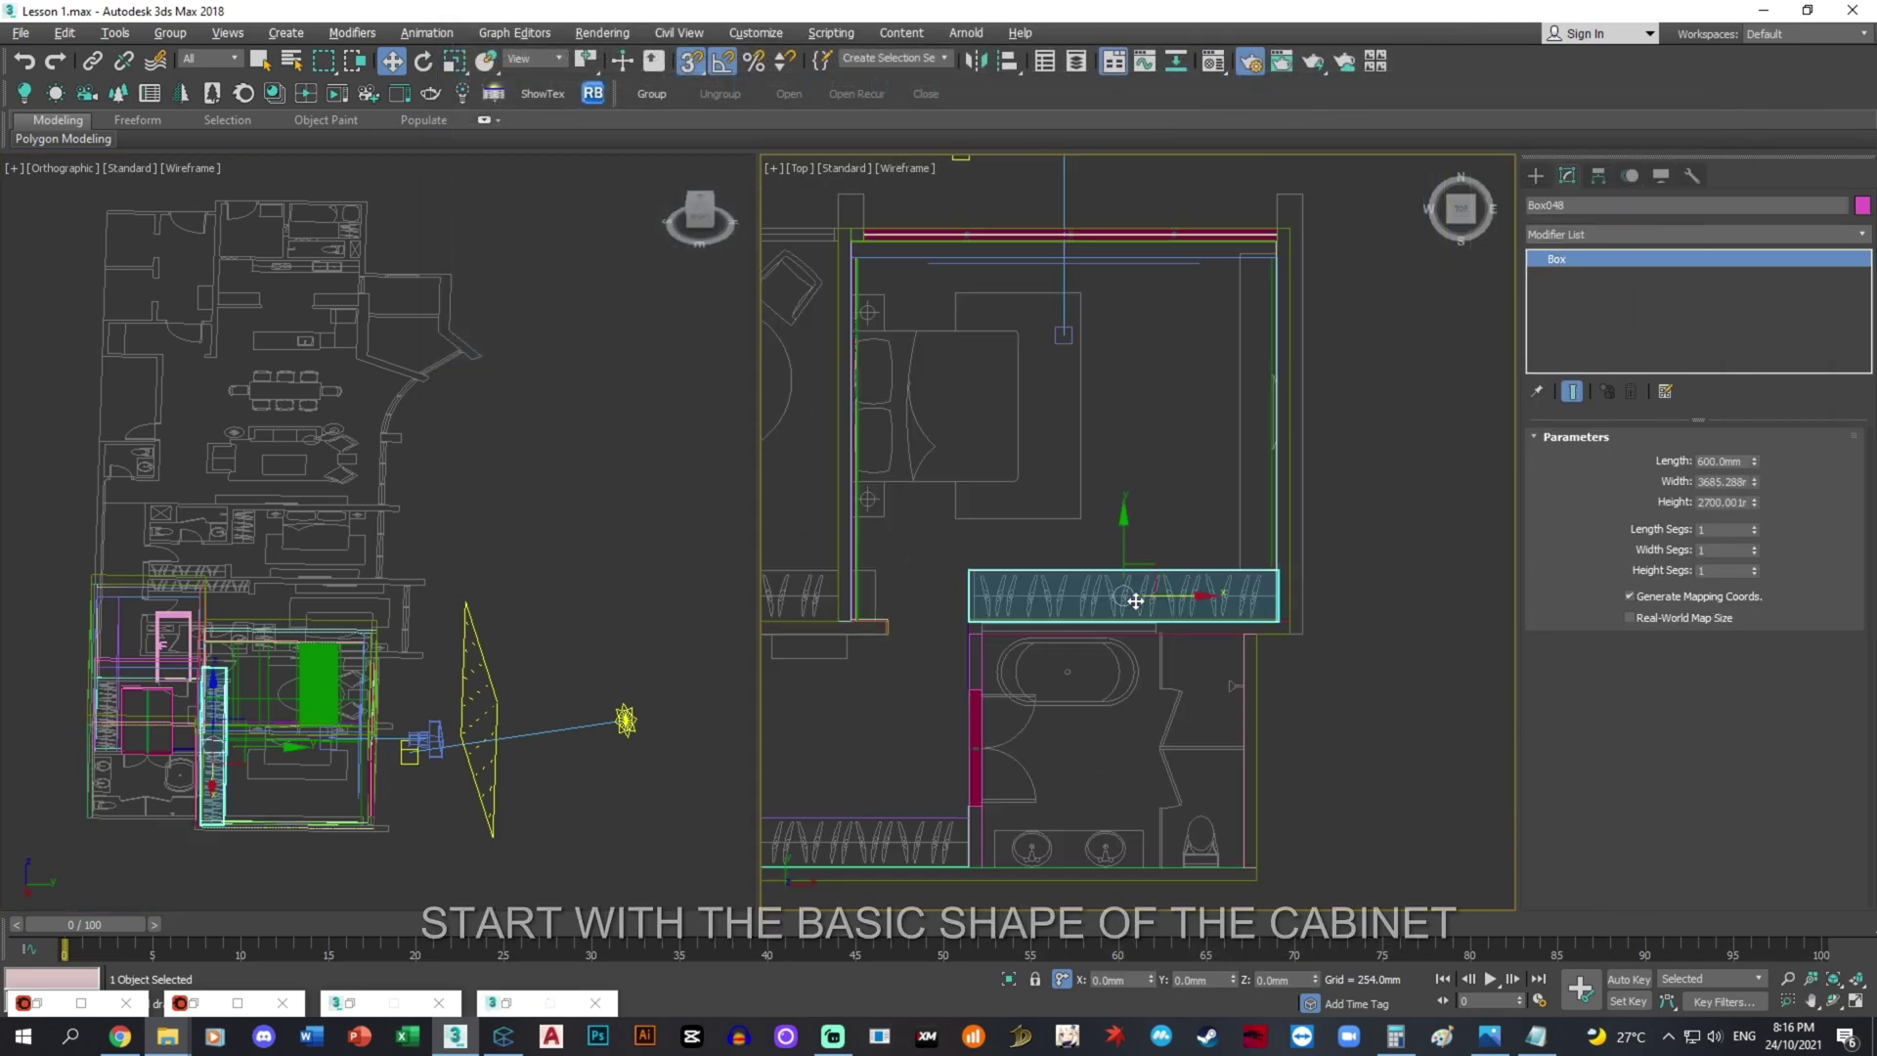
scroll(1296, 576, up, 4)
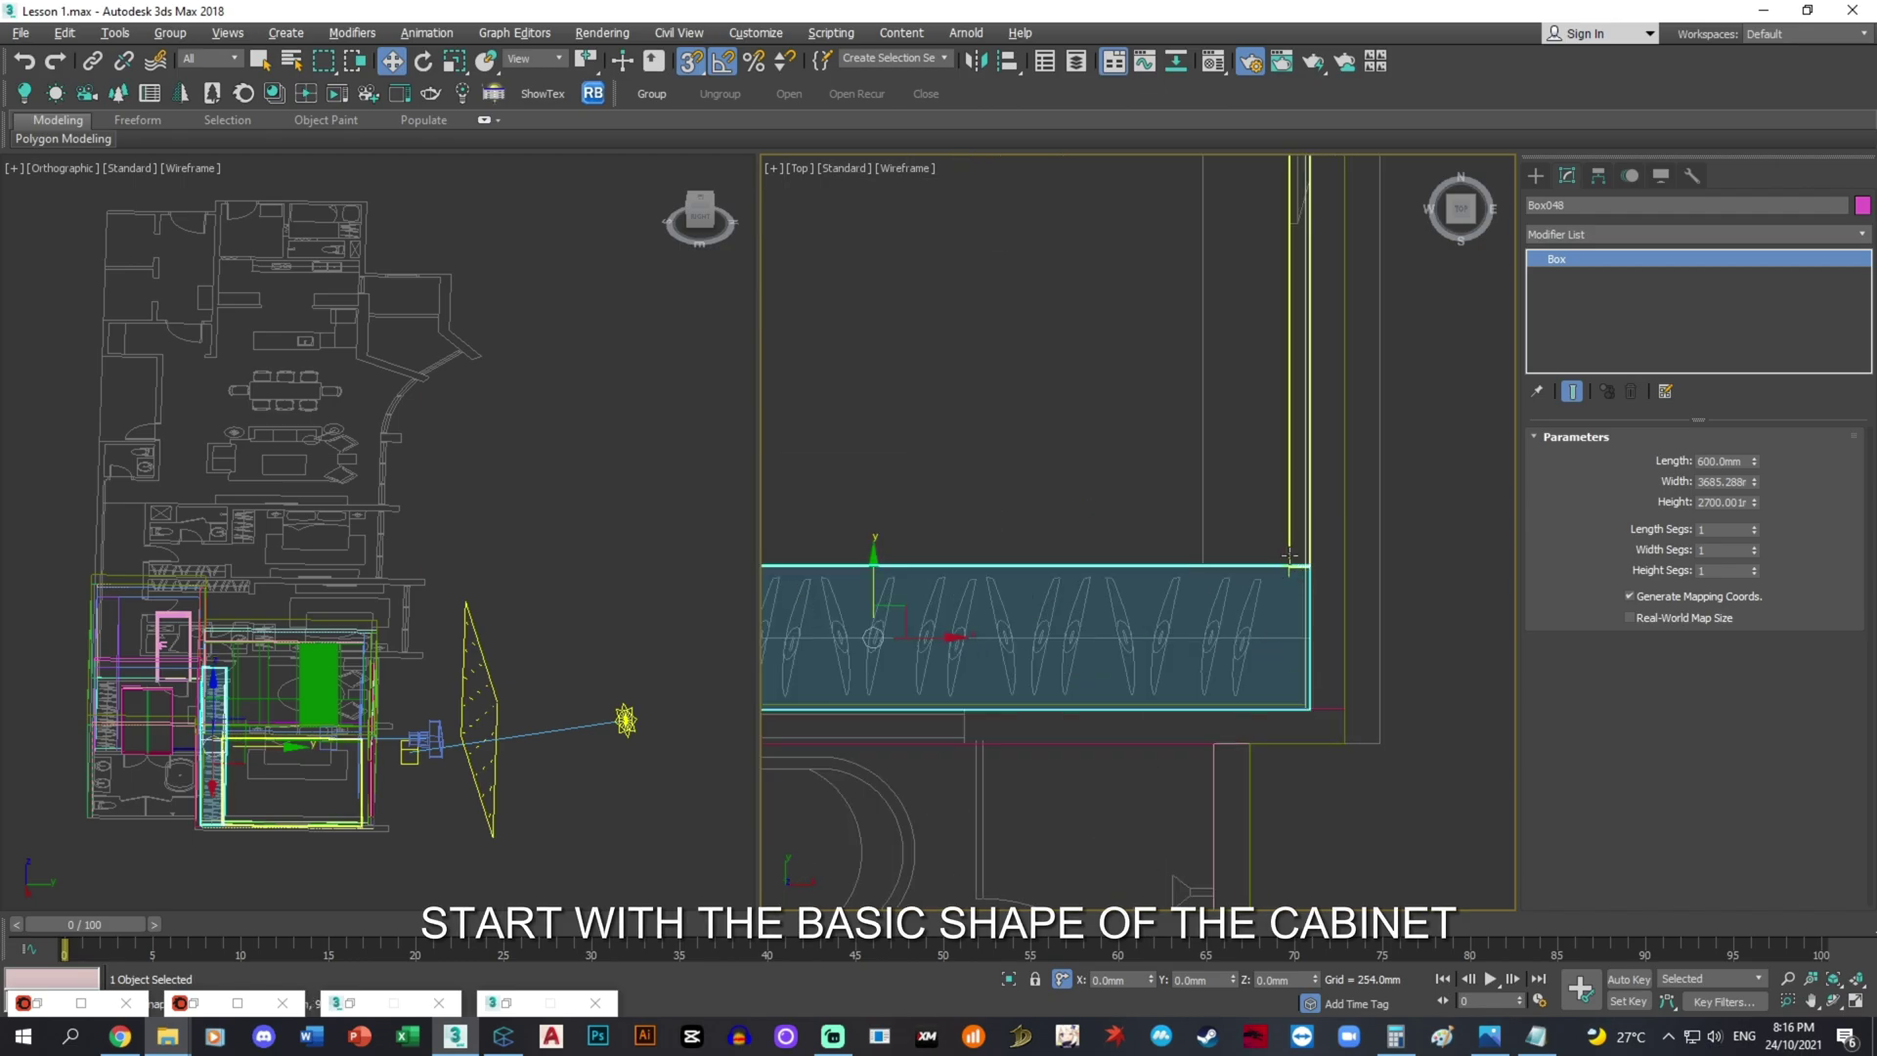
scroll(1337, 323, down, 3)
- Clone the long wall panel beside the wardrobe box as an independent copy
click(1259, 487)
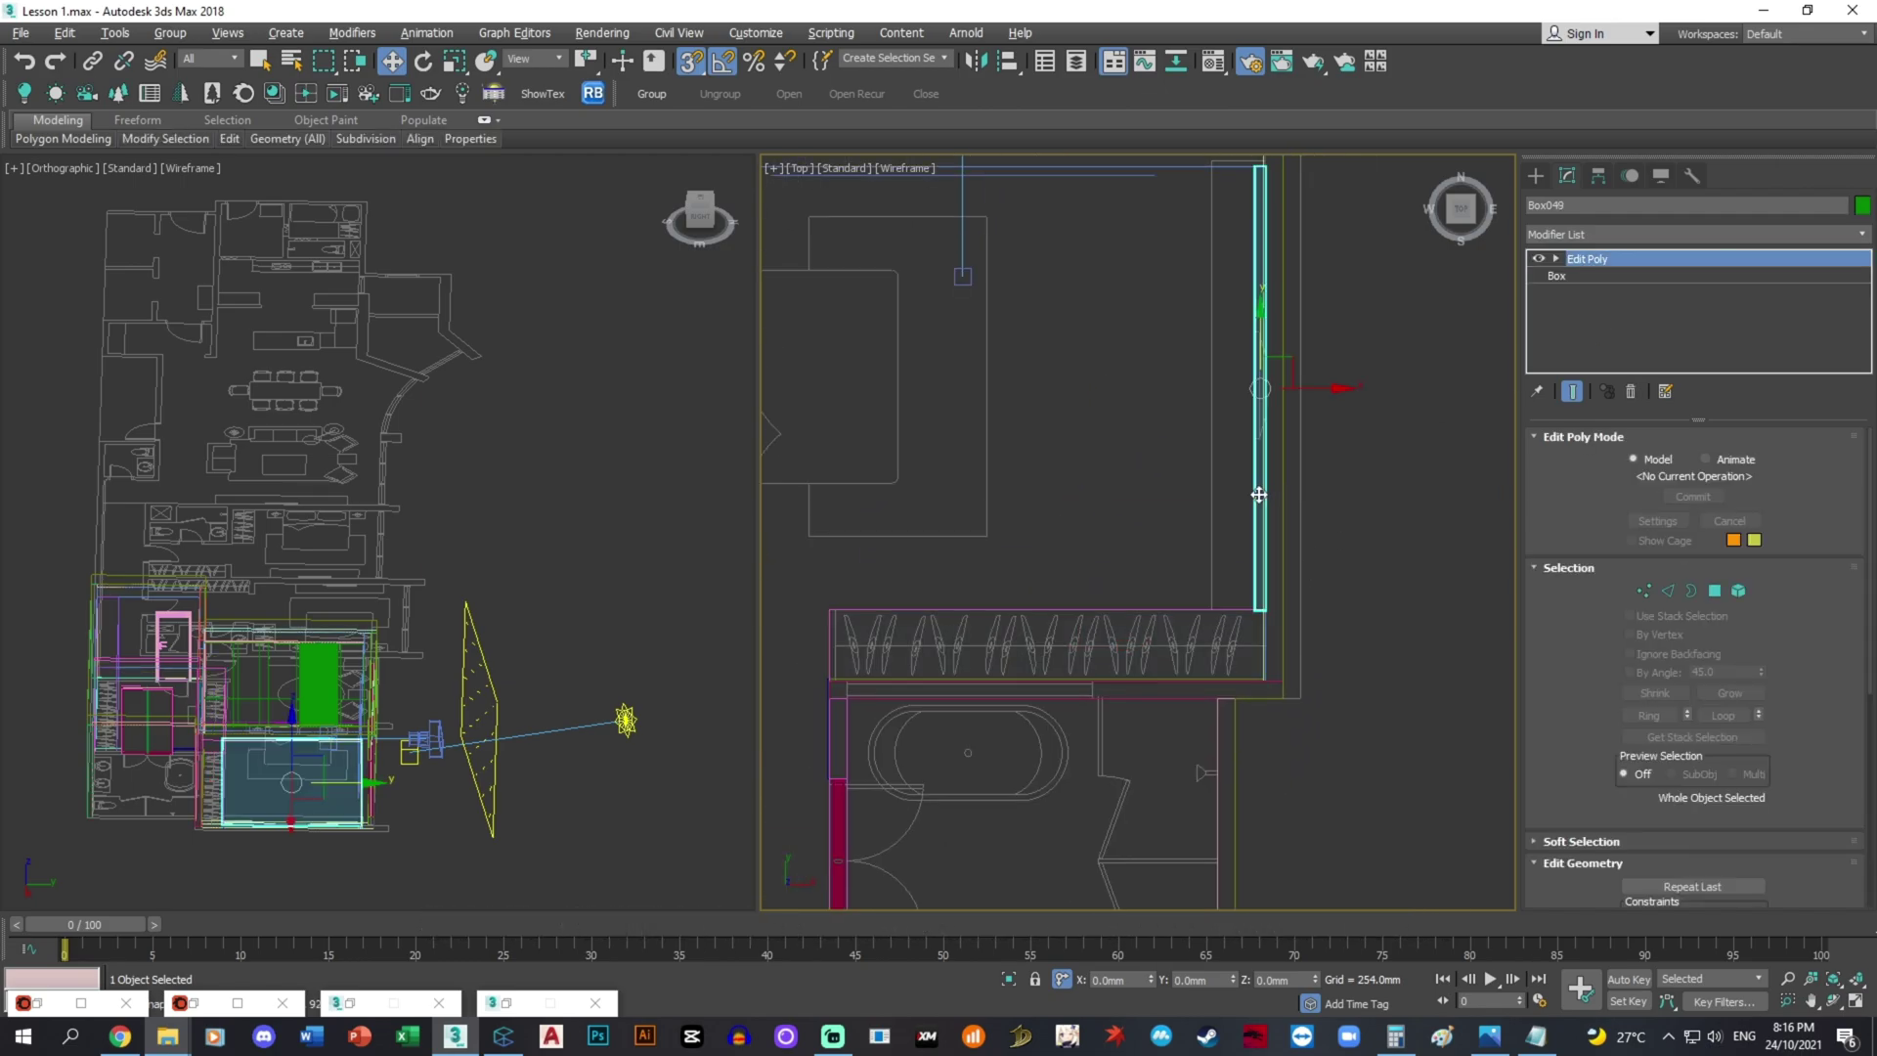
alt+middle_drag(1257, 587, 1331, 544)
key(t)
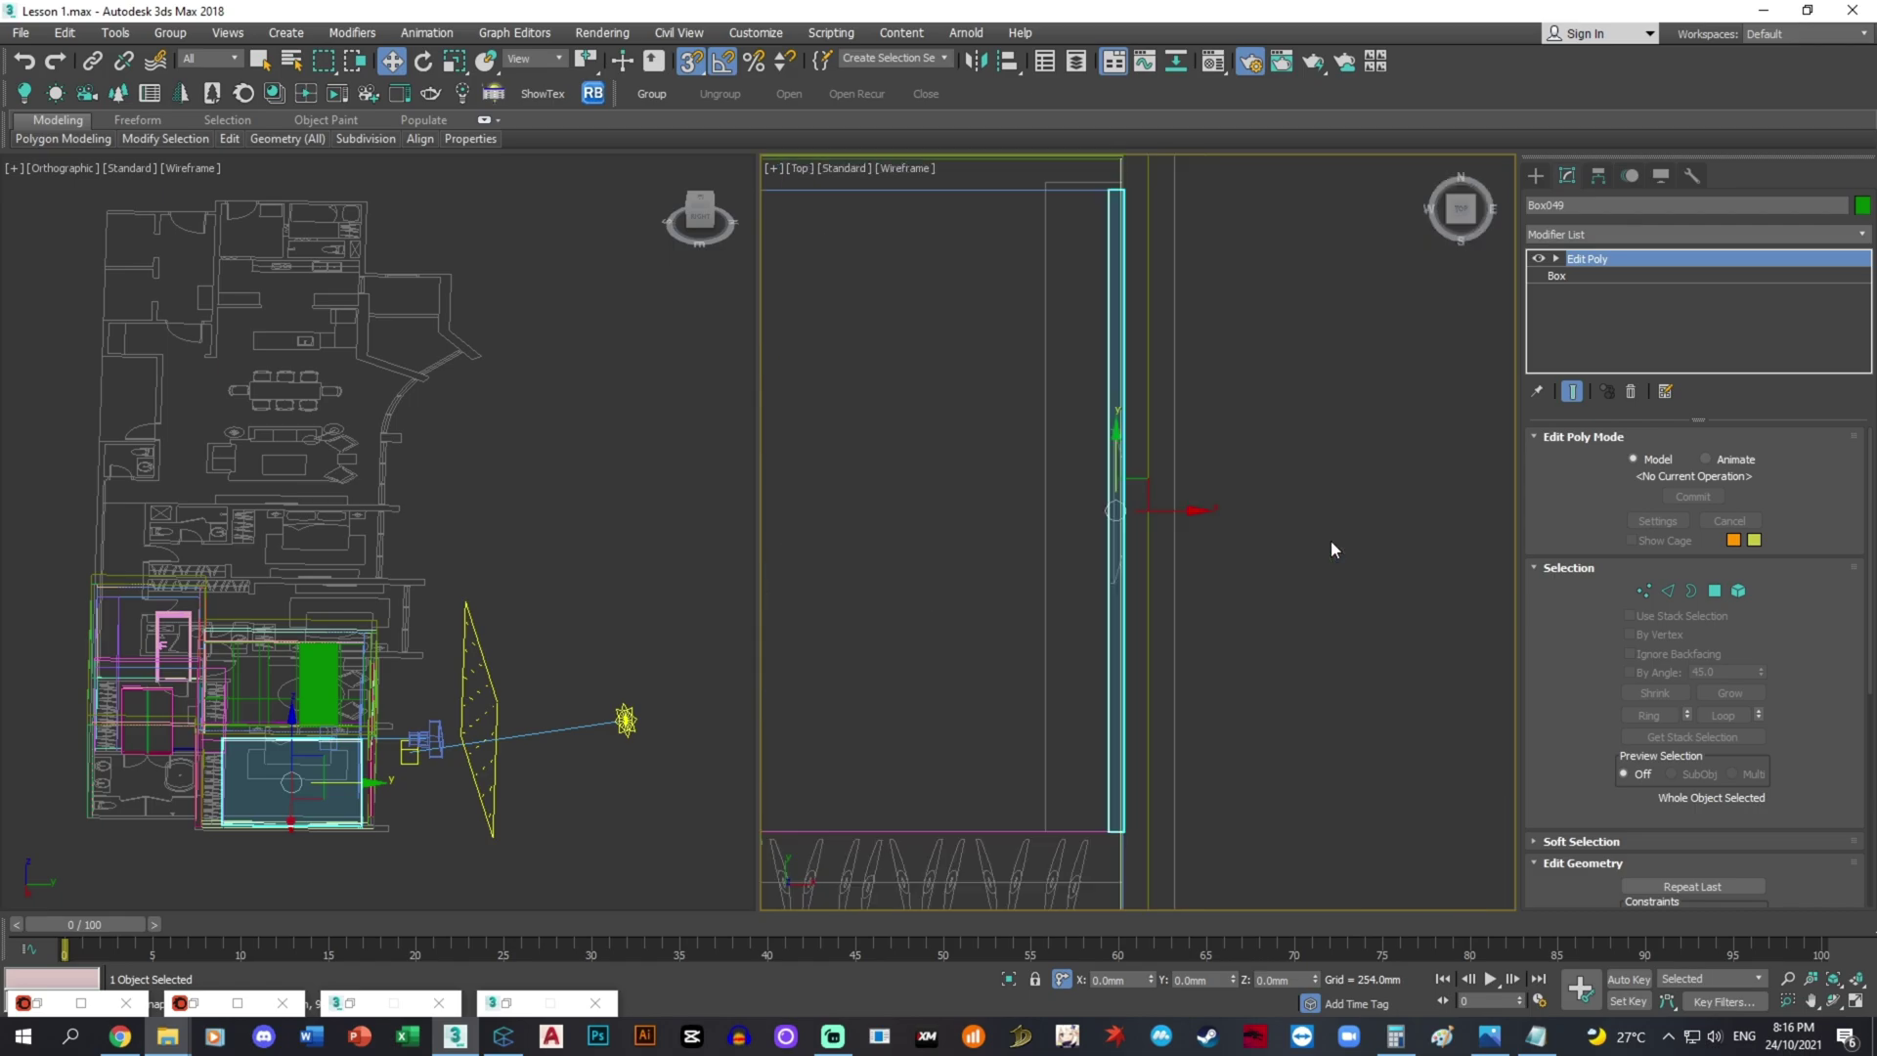
key(ctrl+v)
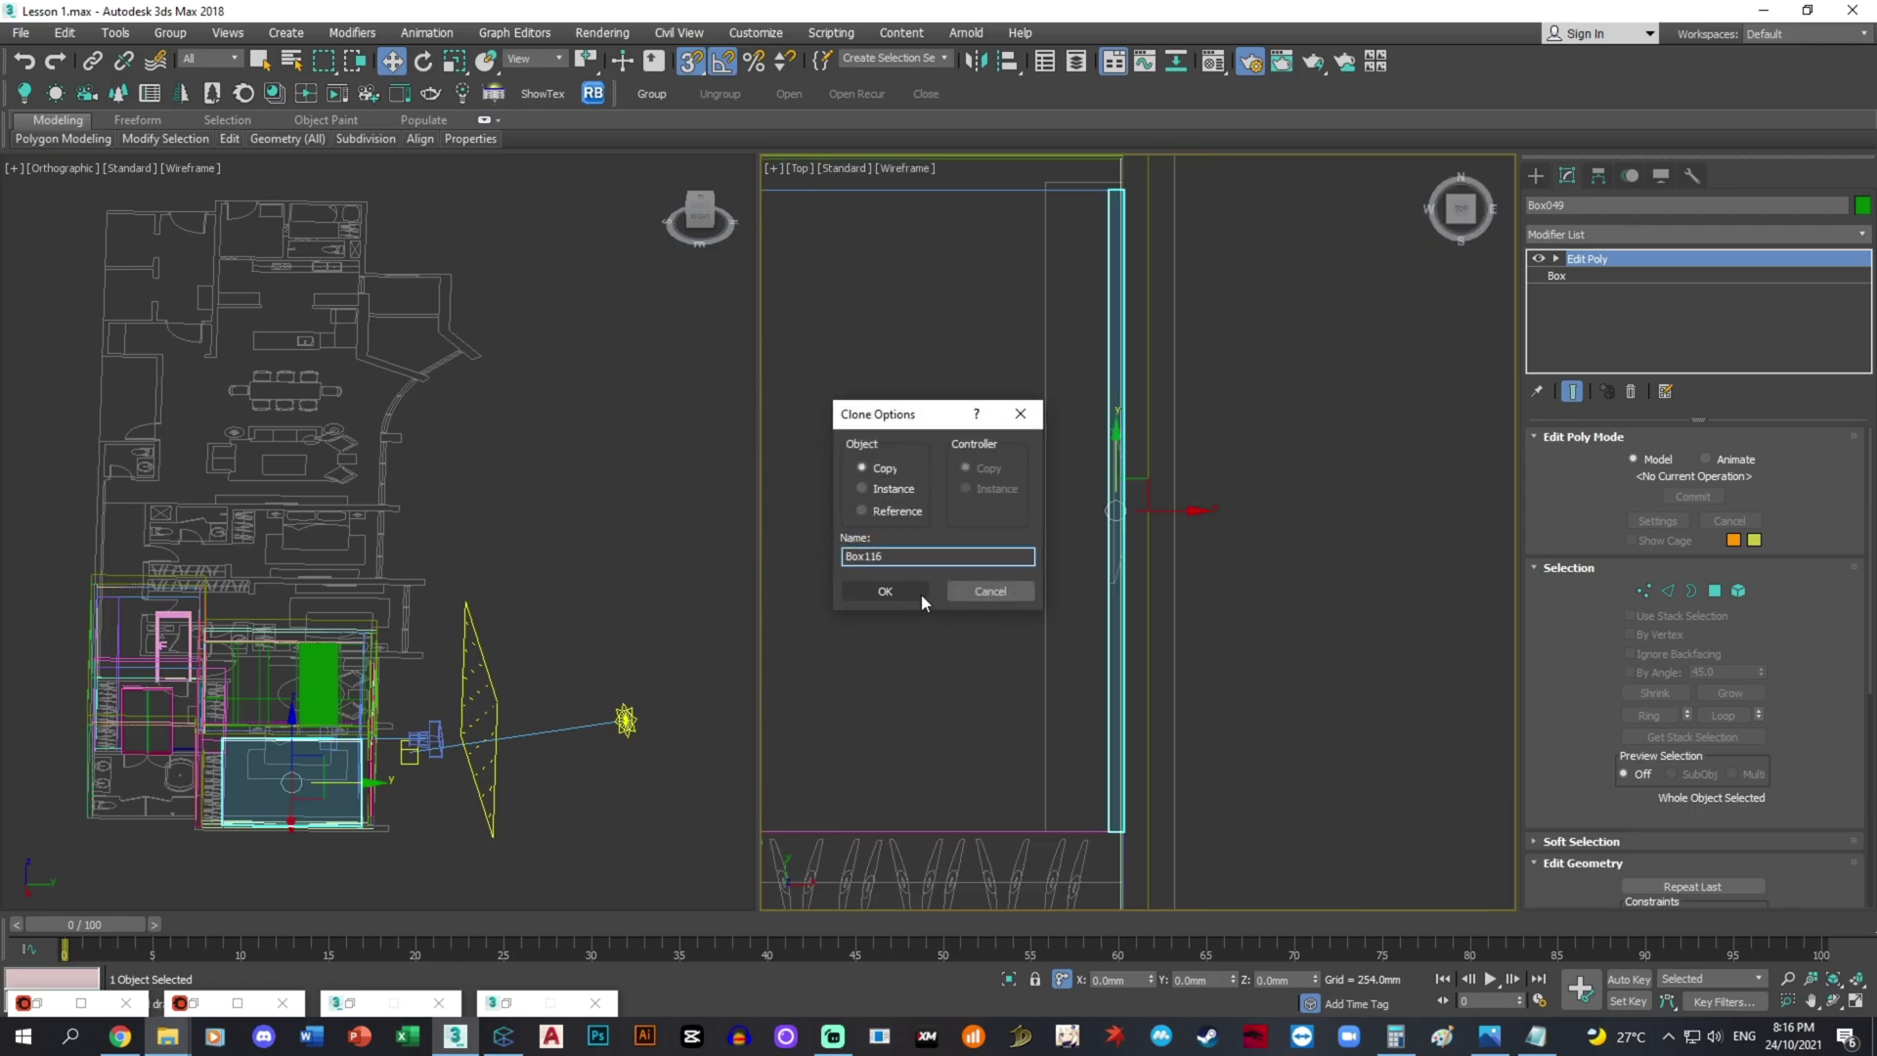
click(904, 591)
- Check the reference photo and move the copied panel into the room, directly in front of the original panel
click(1489, 1036)
scroll(771, 469, down, 2)
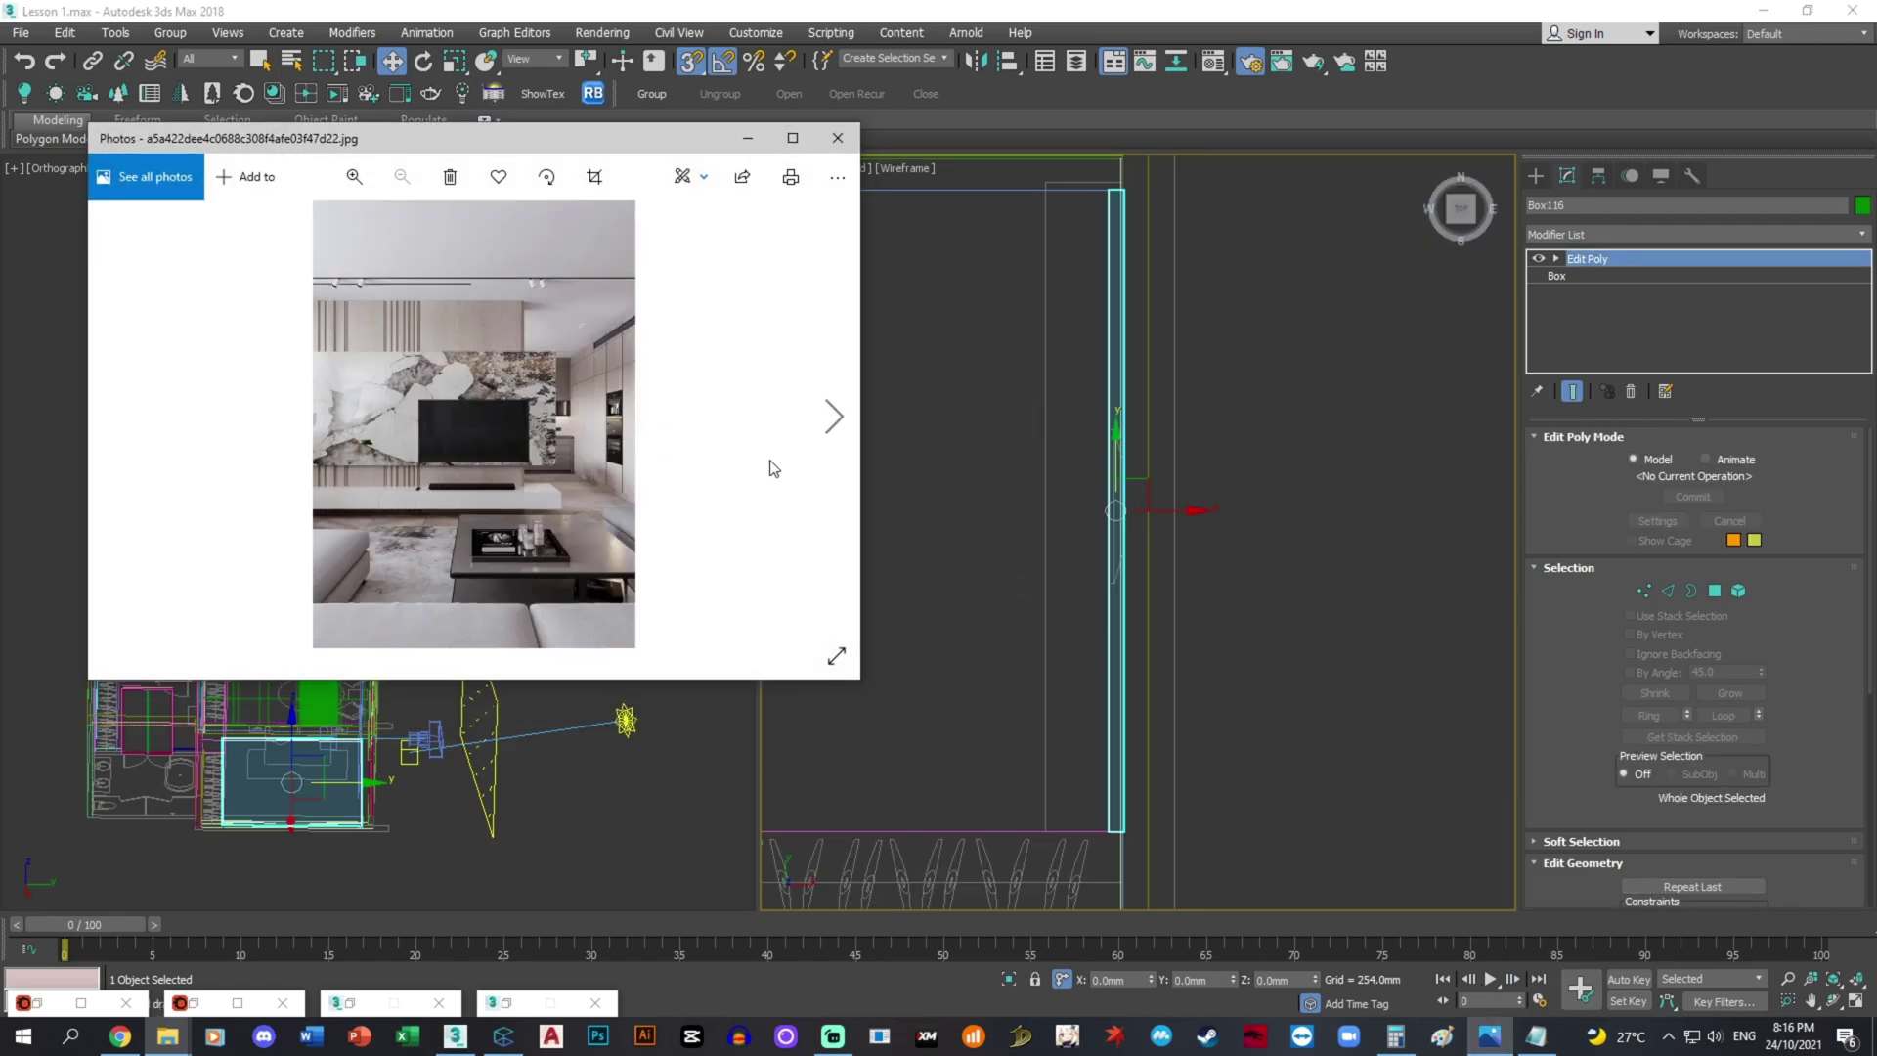
scroll(771, 469, down, 1)
click(747, 137)
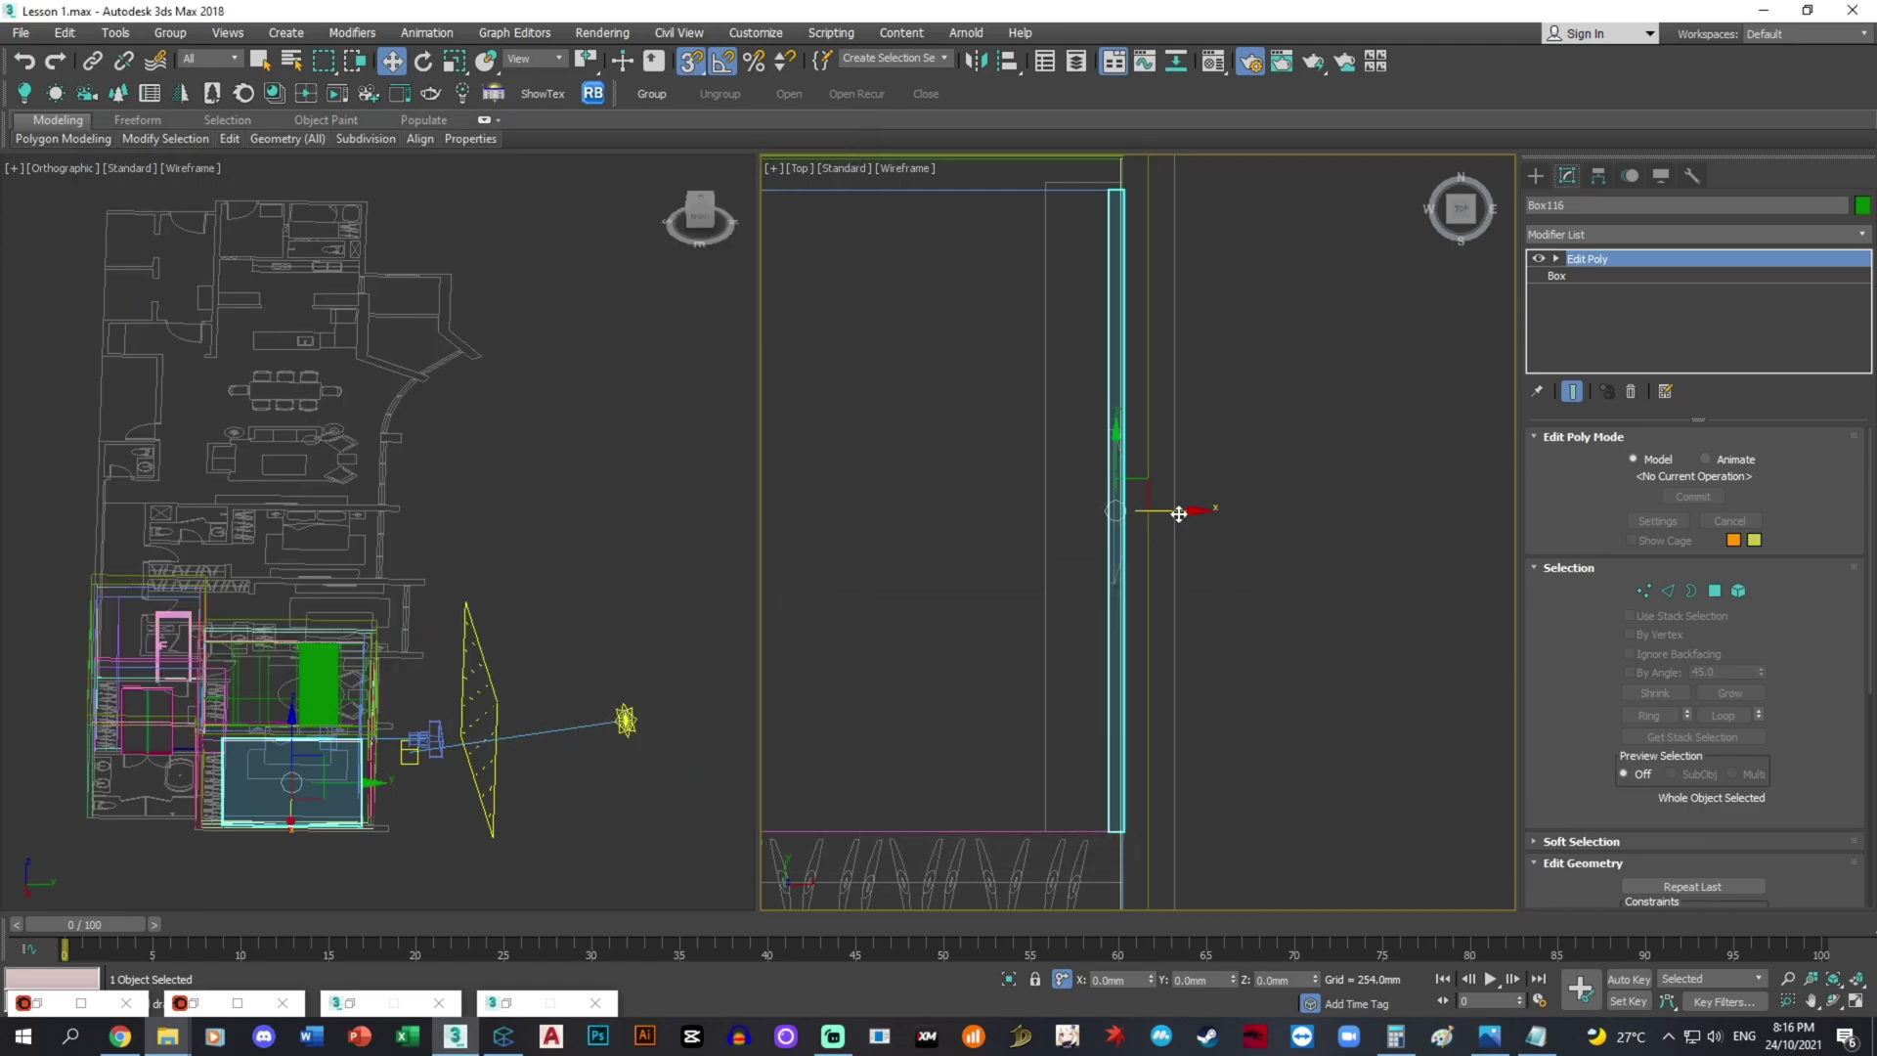
drag(1115, 548, 1076, 548)
drag(1081, 827, 1114, 830)
alt+middle_drag(1090, 690, 1359, 469)
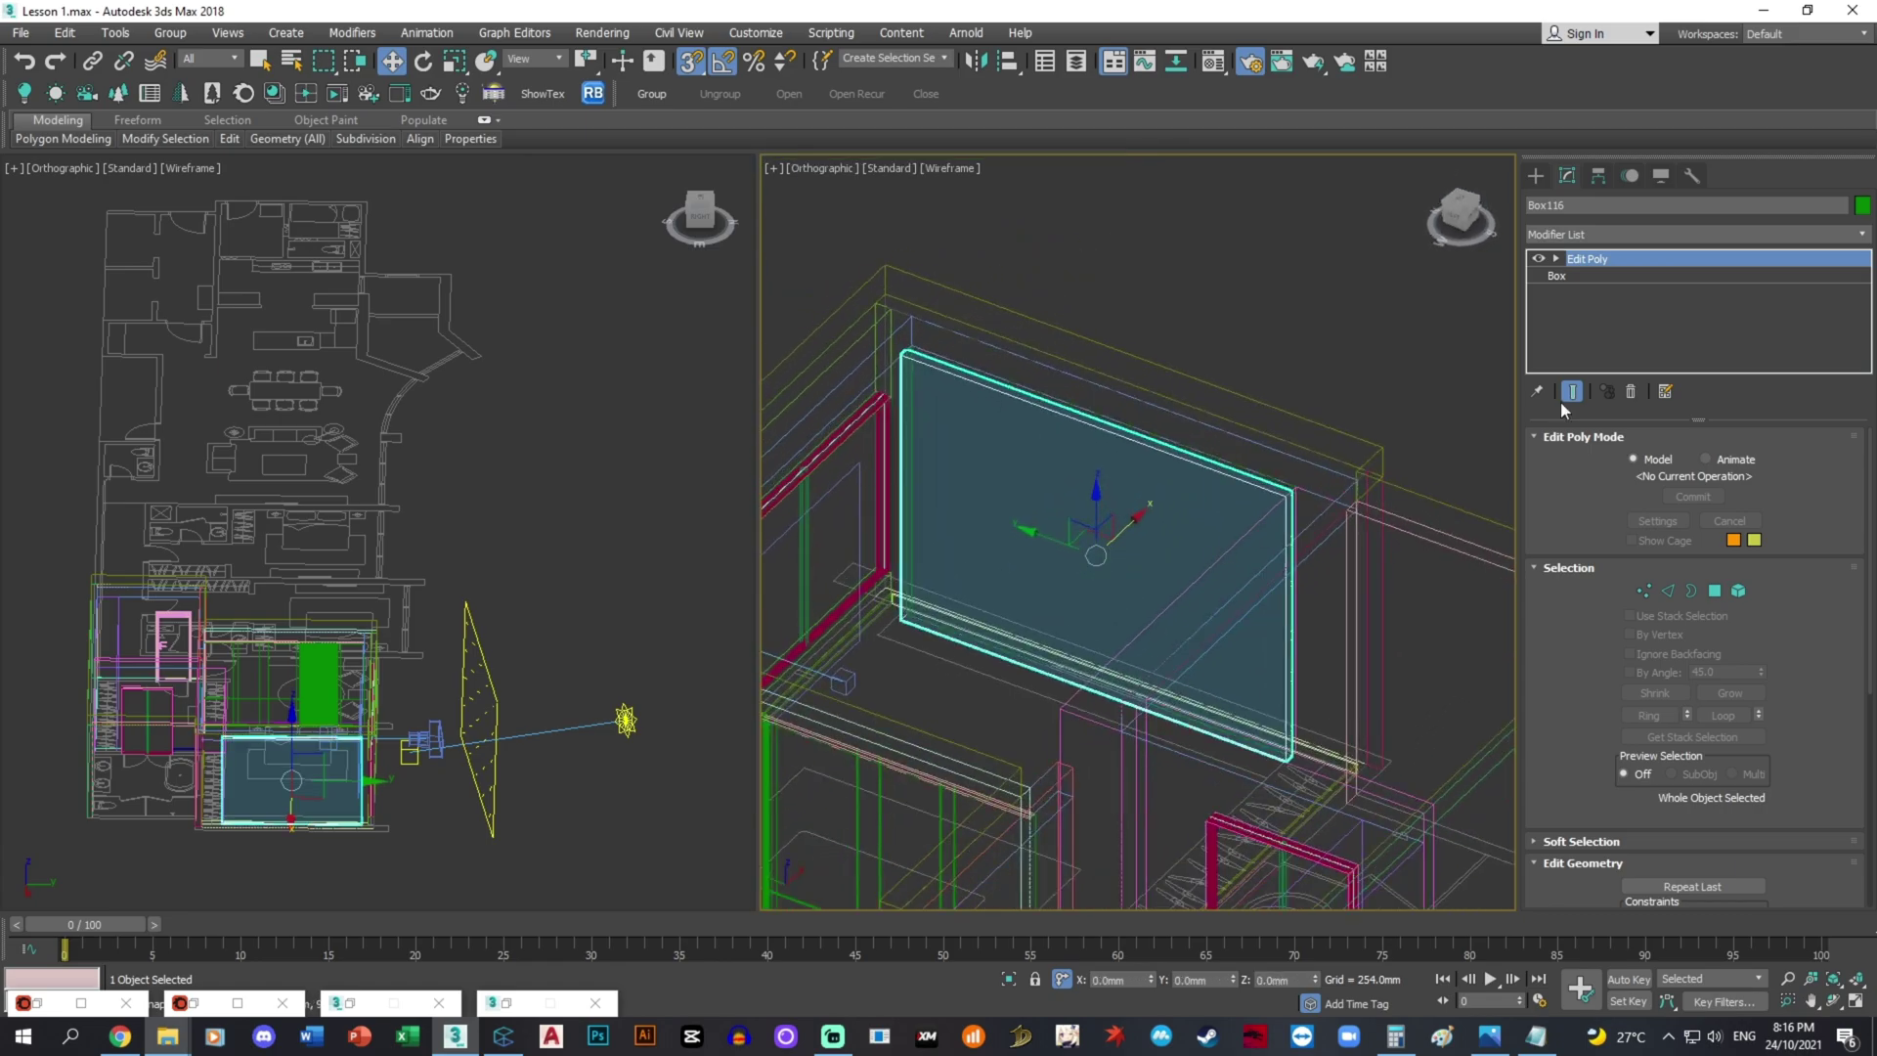
- Try a 1200 mm Box height for the copied panel against the reference photo, and settle on 1500 mm
click(1595, 277)
text(1200)
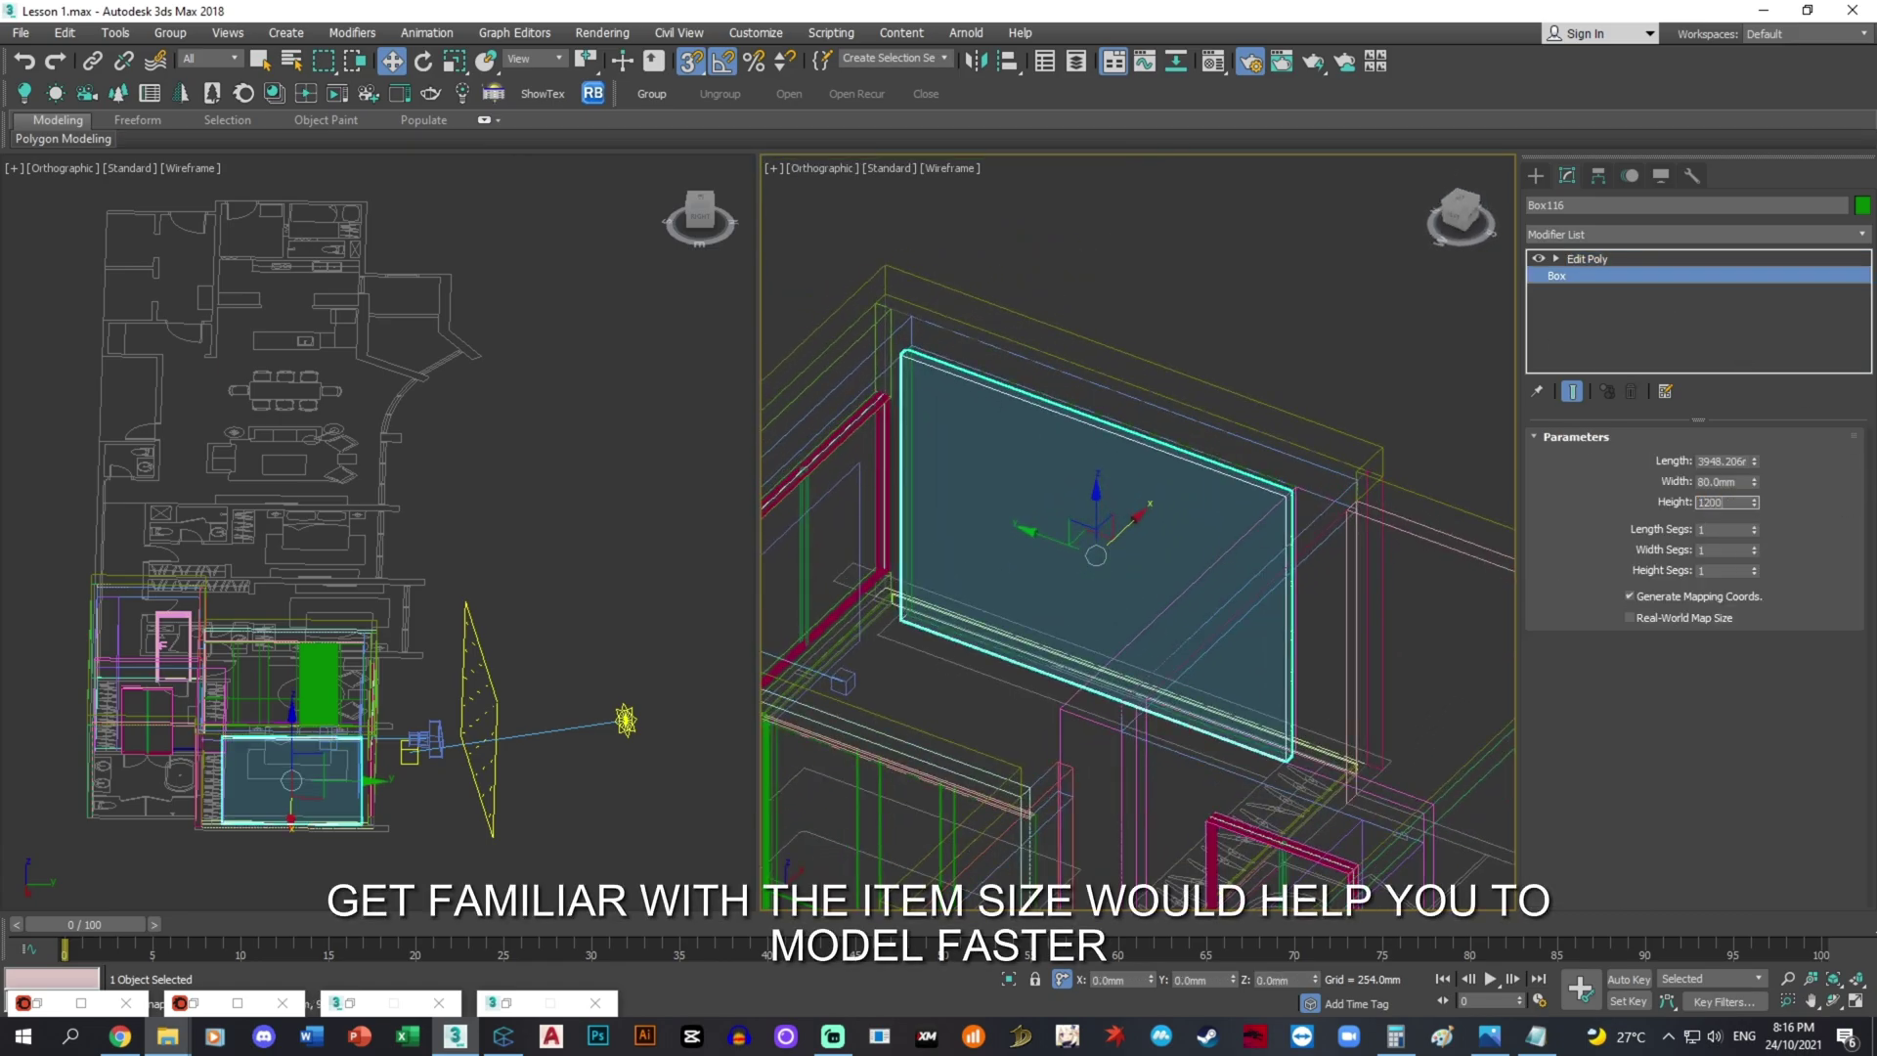
key(Return)
click(1490, 1036)
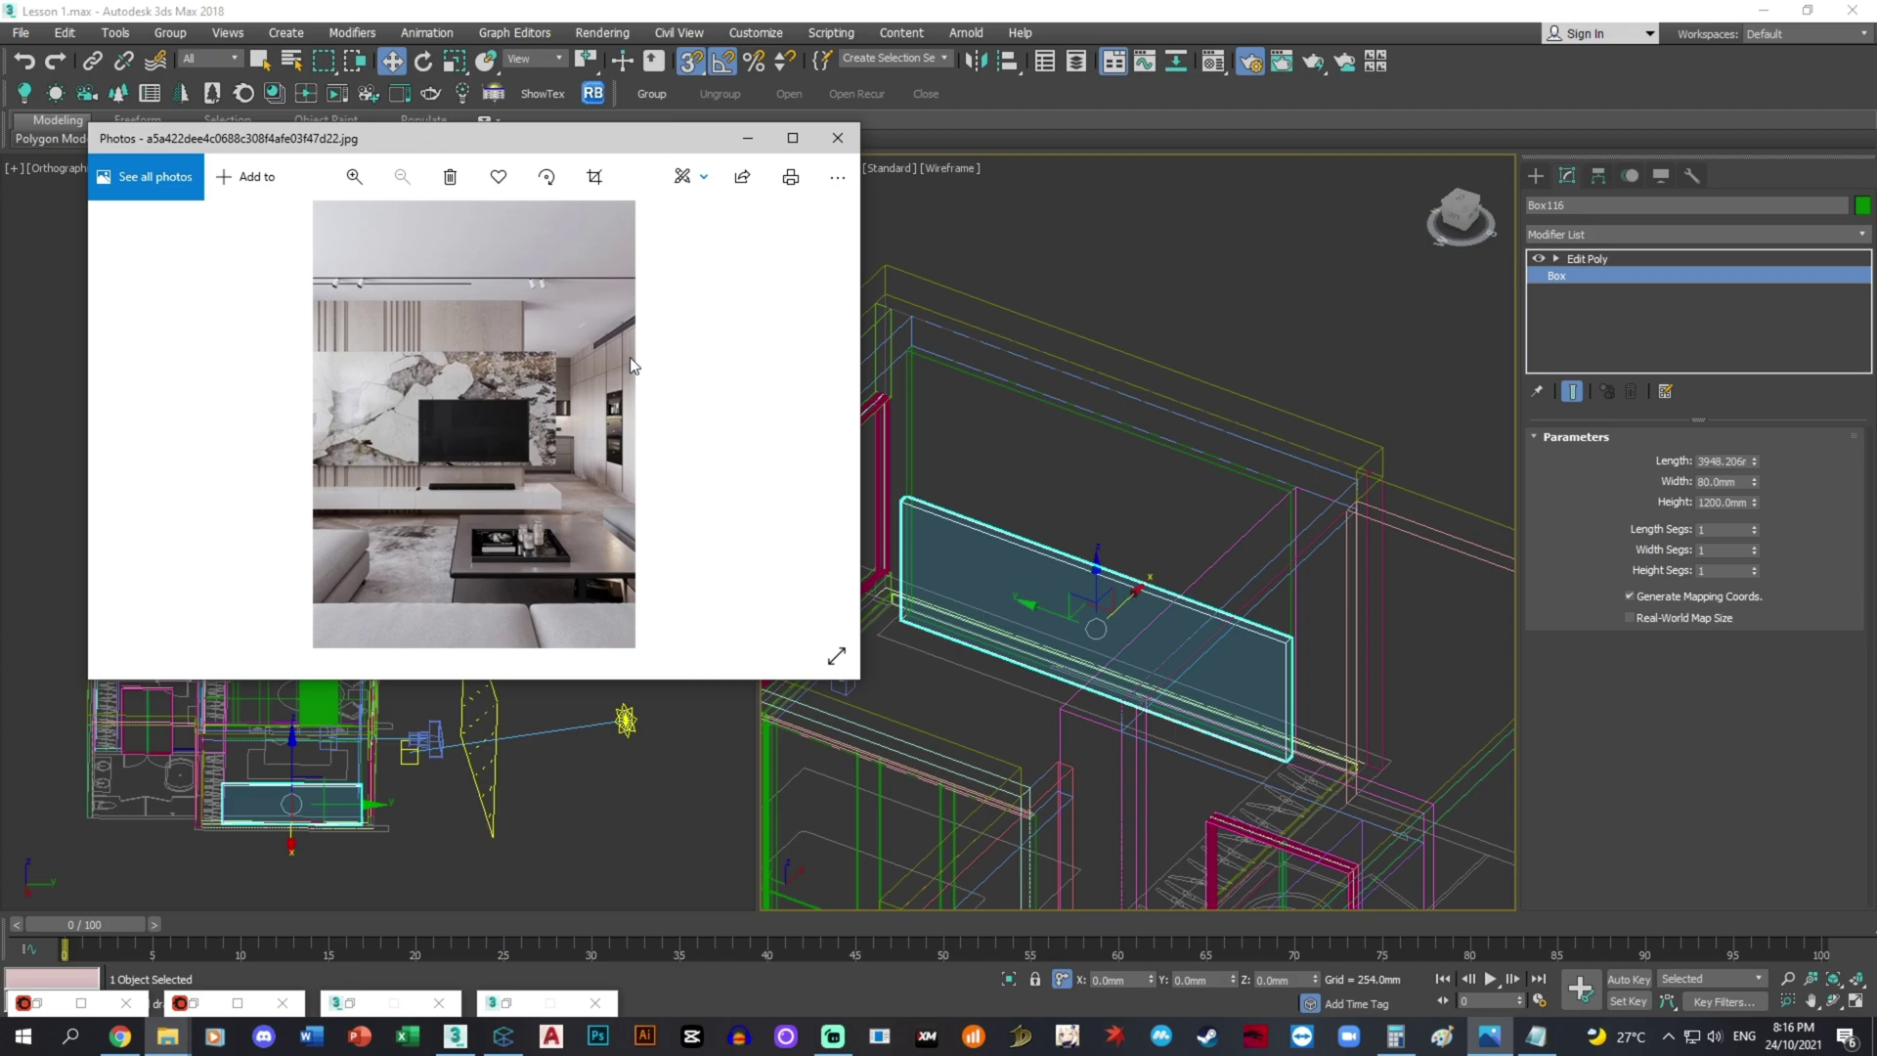
click(1284, 986)
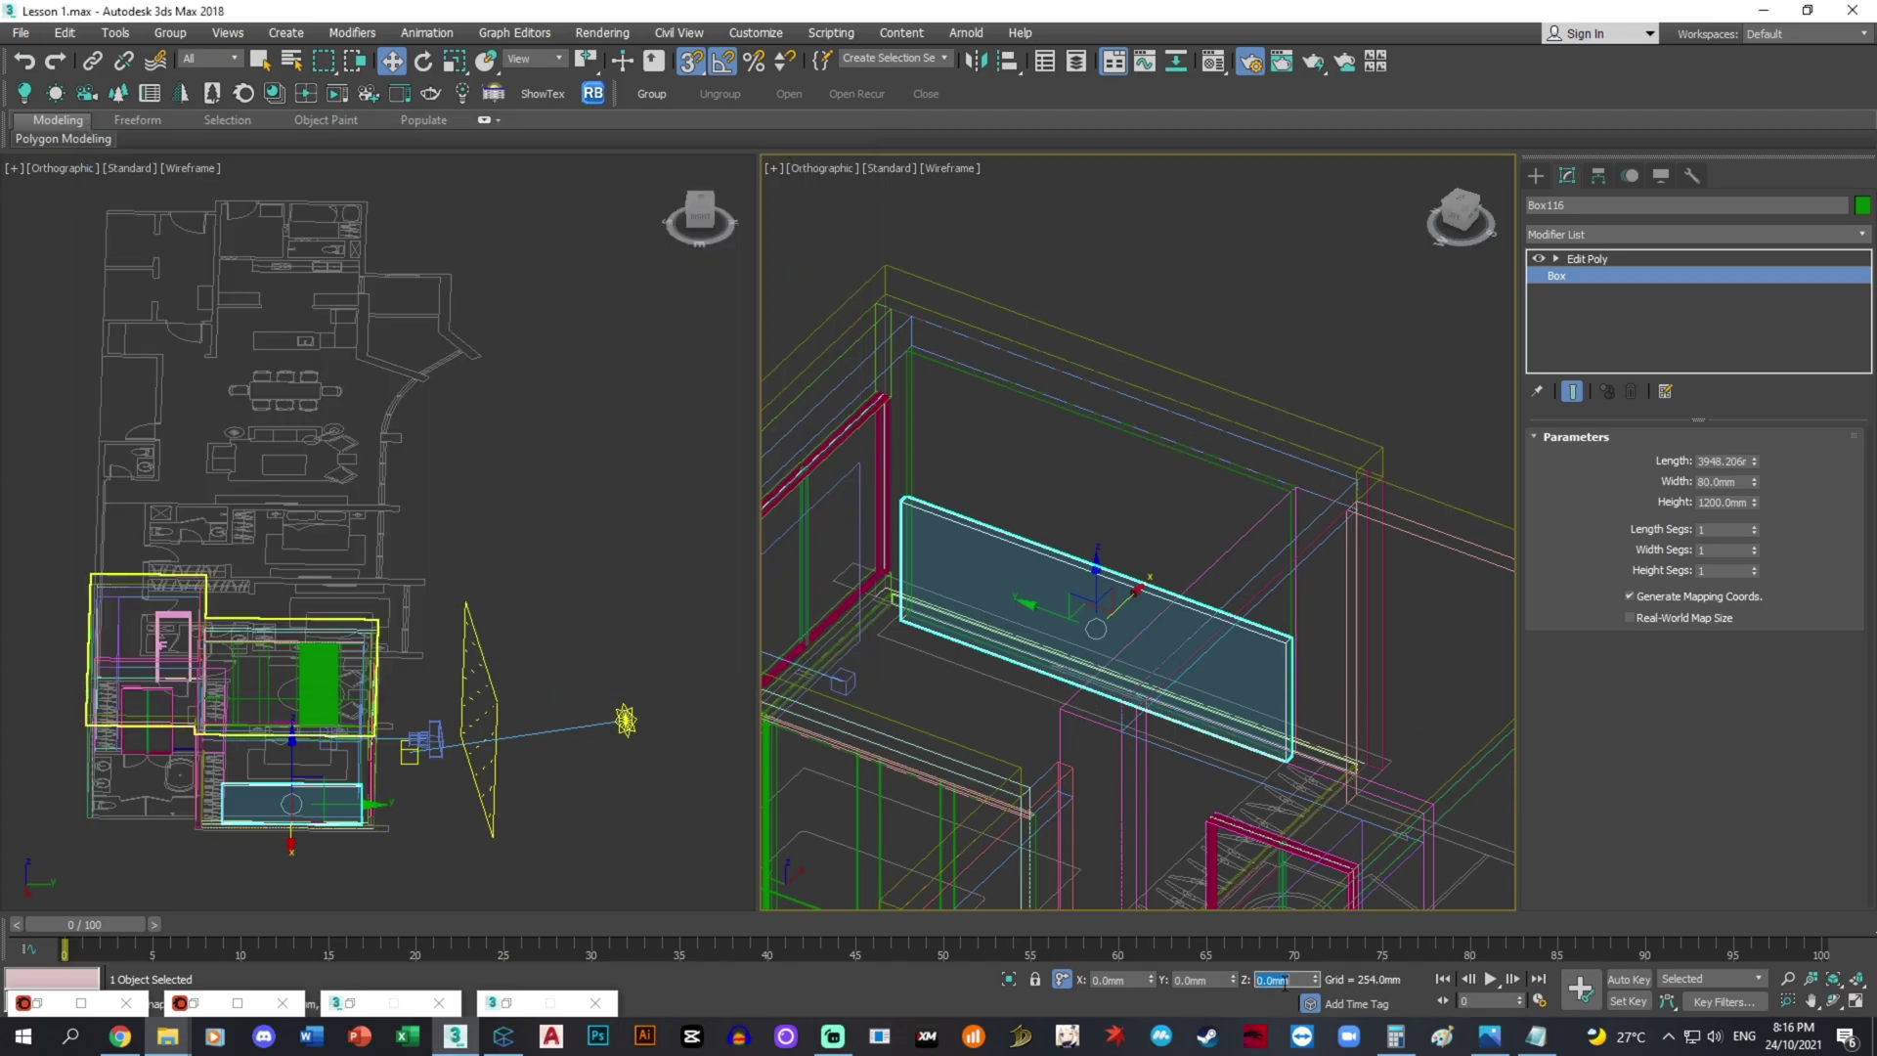
double_click(1721, 505)
text(1500)
key(Return)
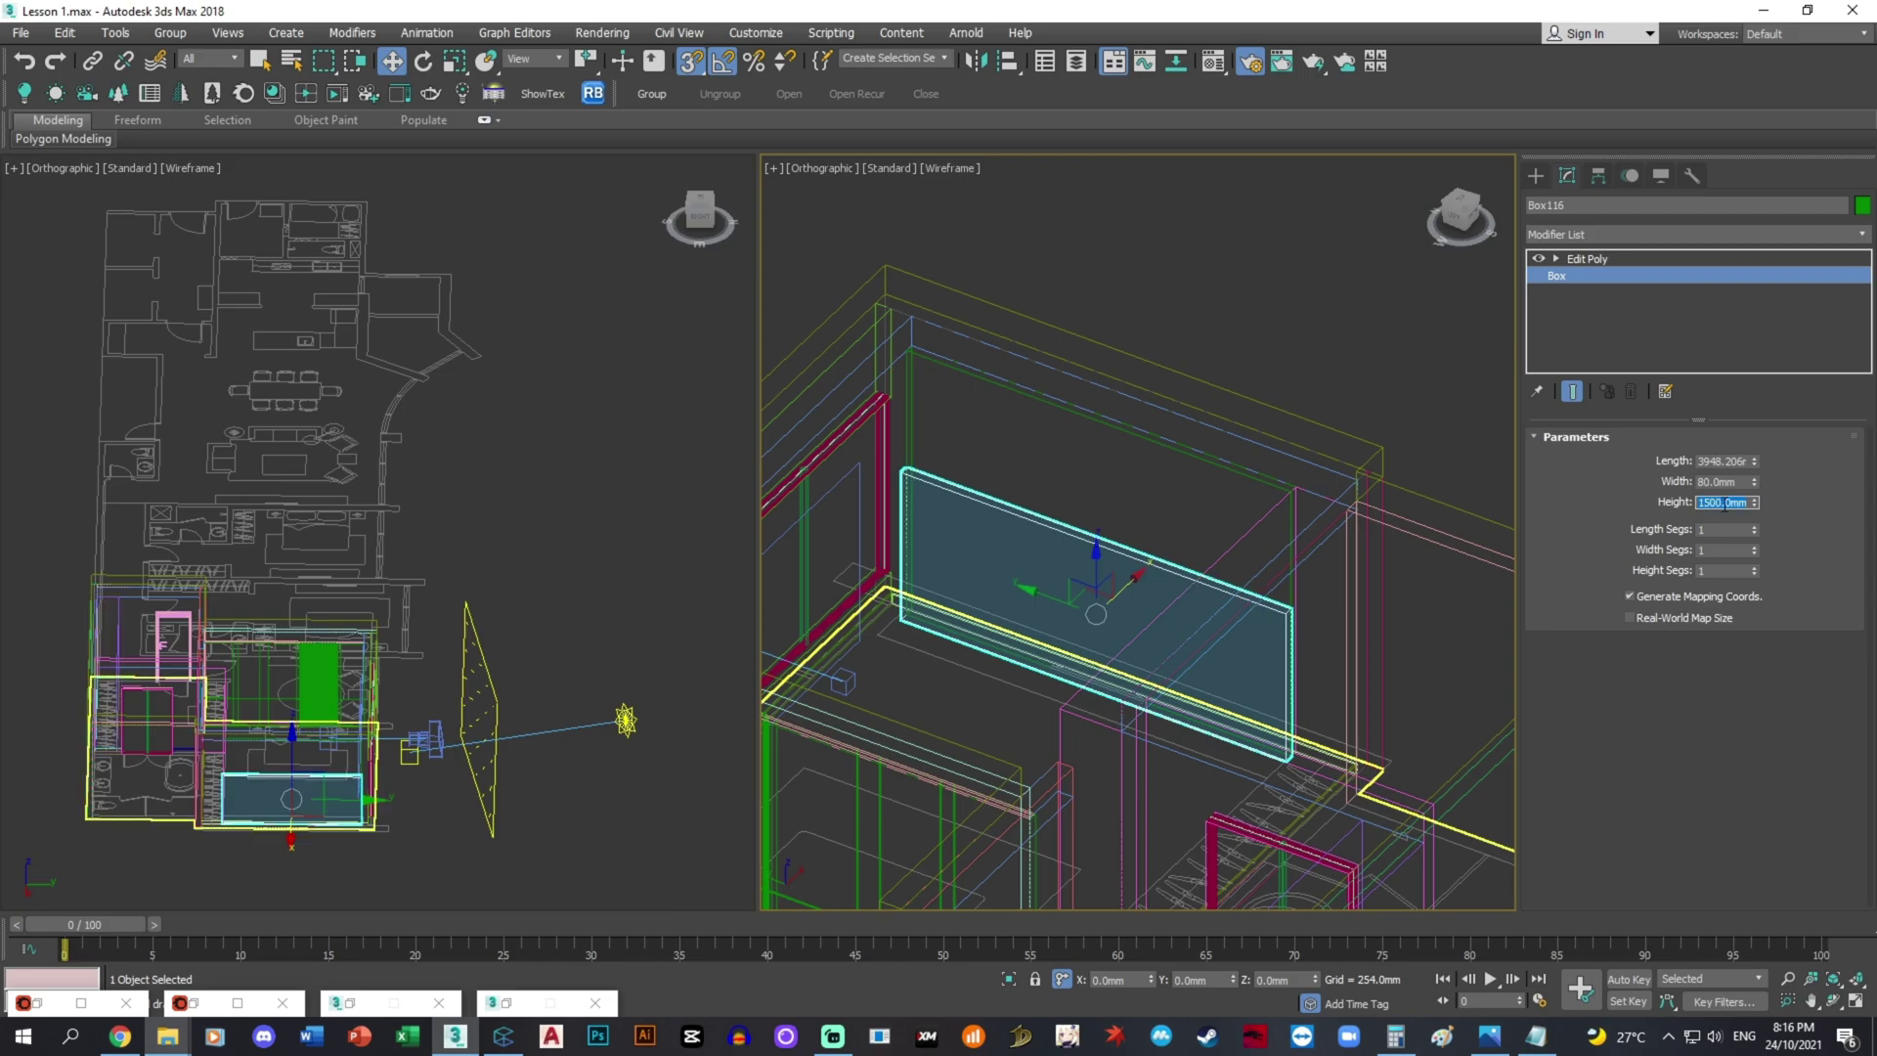
mouse_move(1205, 536)
alt+middle_down()
mouse_move(1186, 515)
mouse_move(1185, 542)
alt+middle_up()
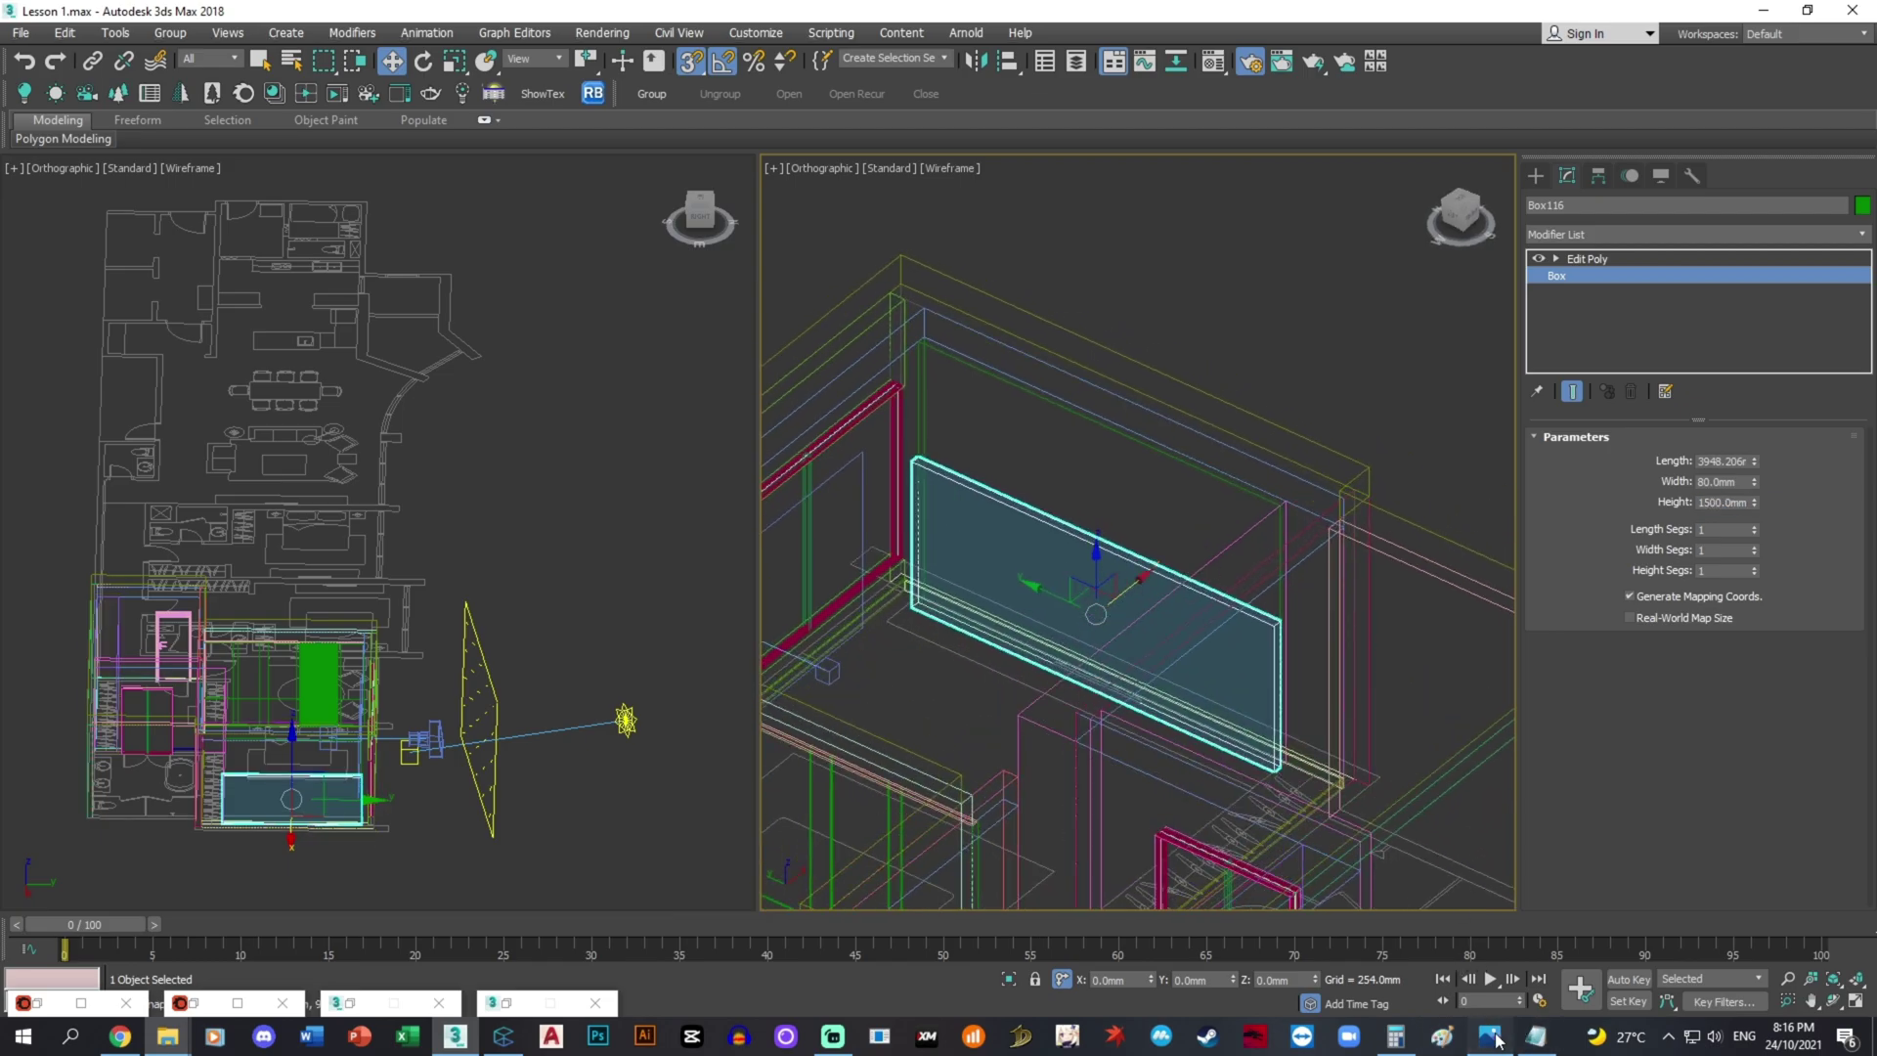
- Raise the copied panel off the floor to match the marble band in the reference photo
click(1489, 1036)
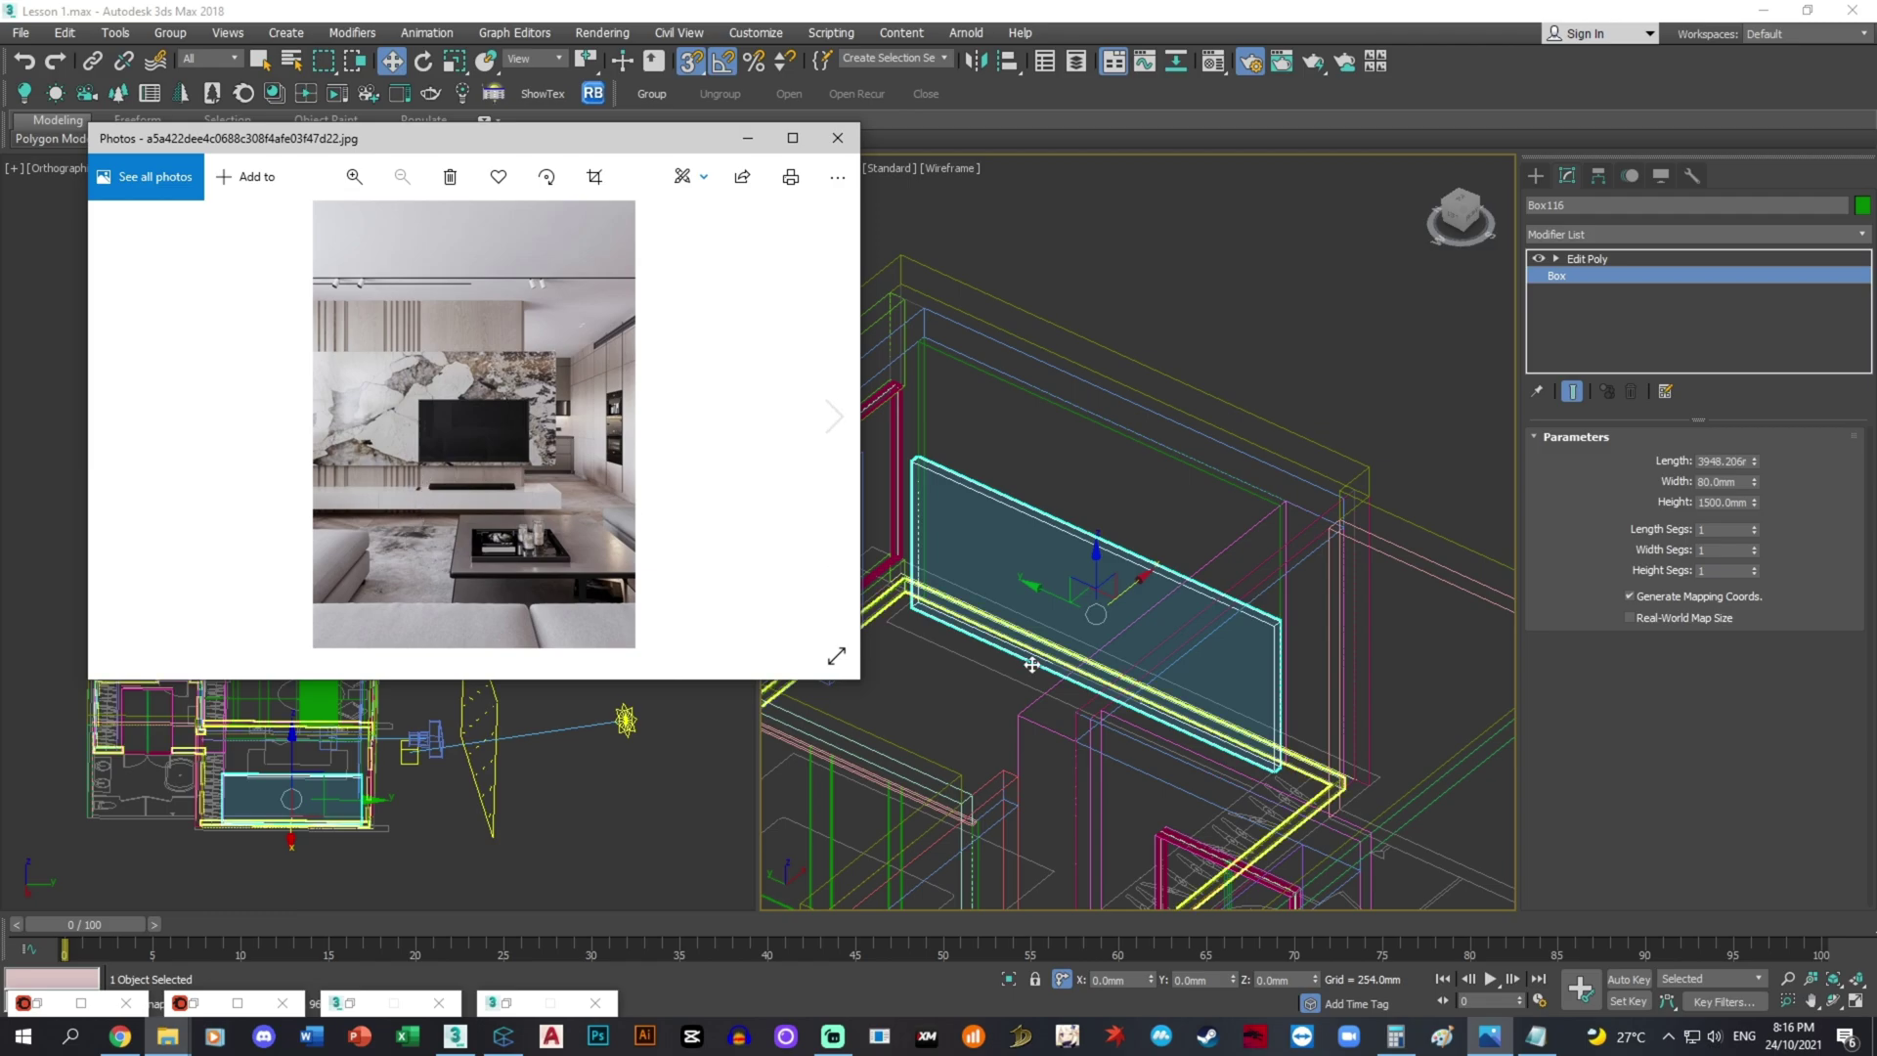
click(1274, 978)
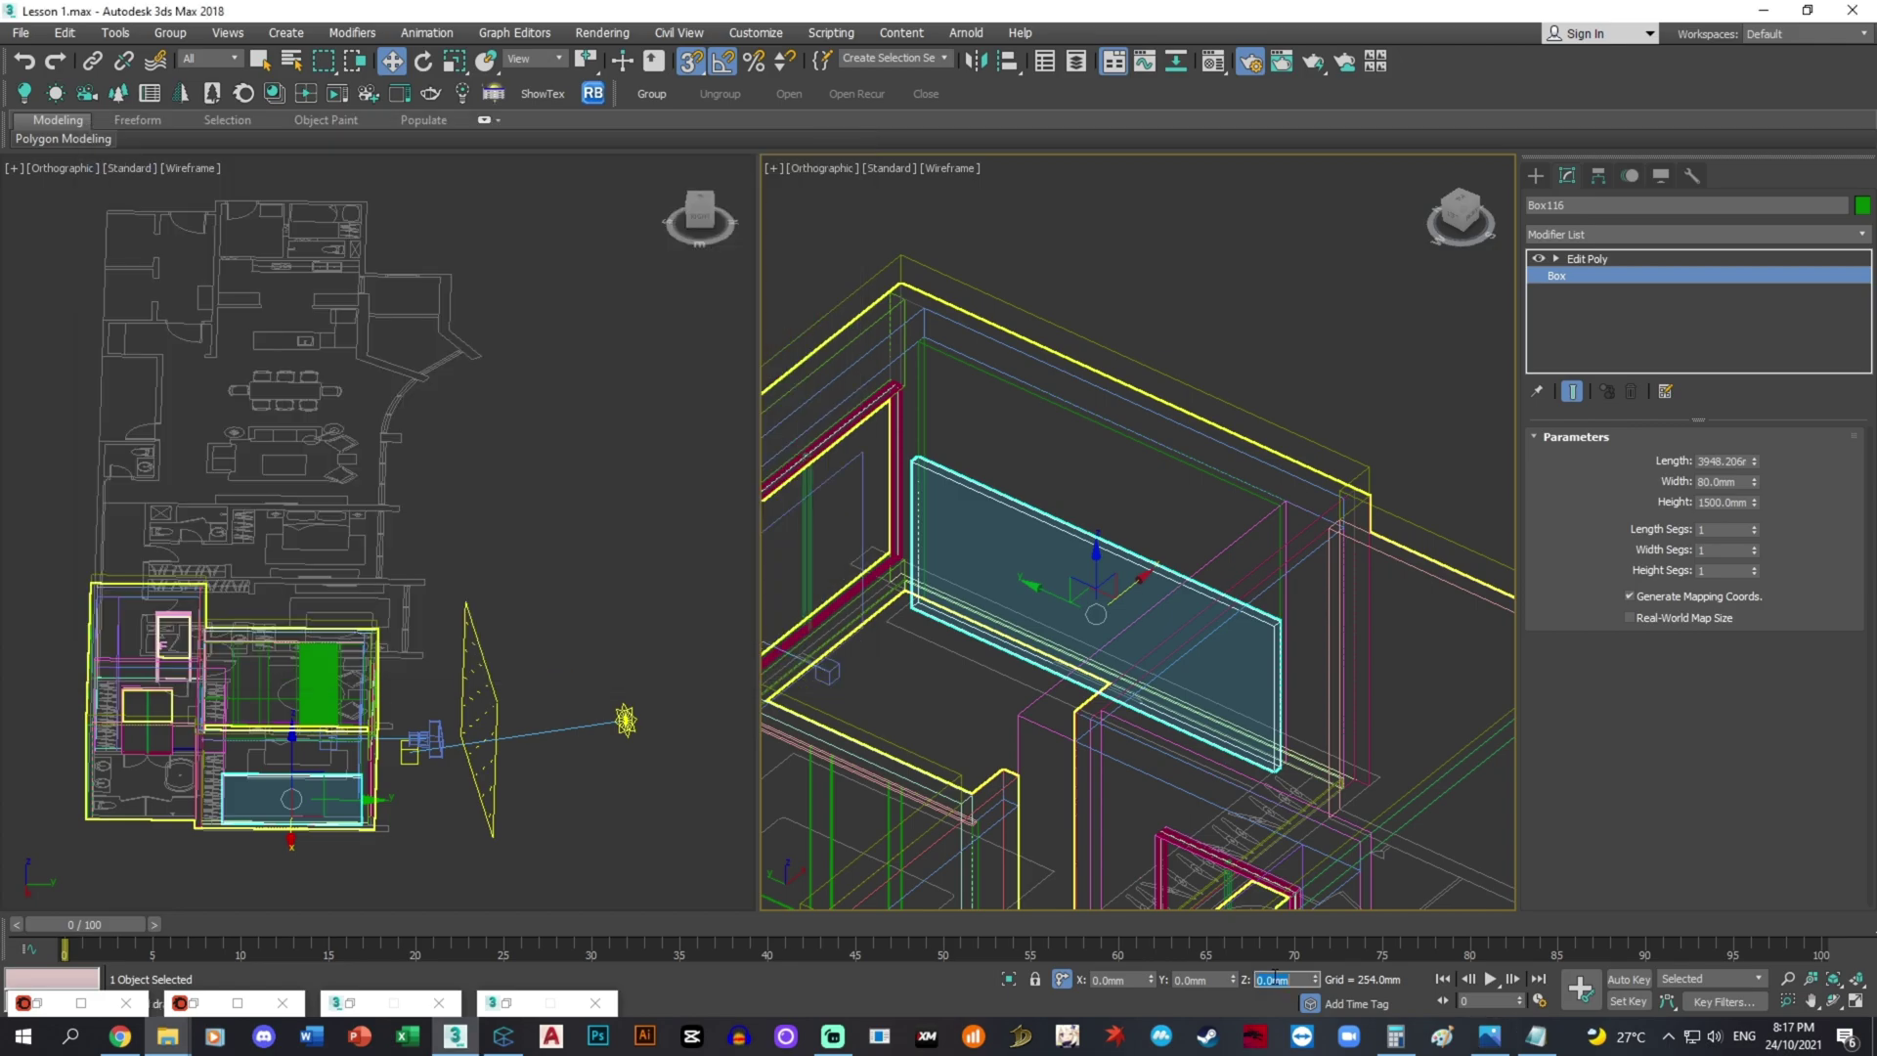
key(Return)
alt+middle_drag(1218, 910, 993, 708)
- Isolate the two wall panels and the wardrobe box in a maximized viewport, and view them at an angle
key(t)
key(z)
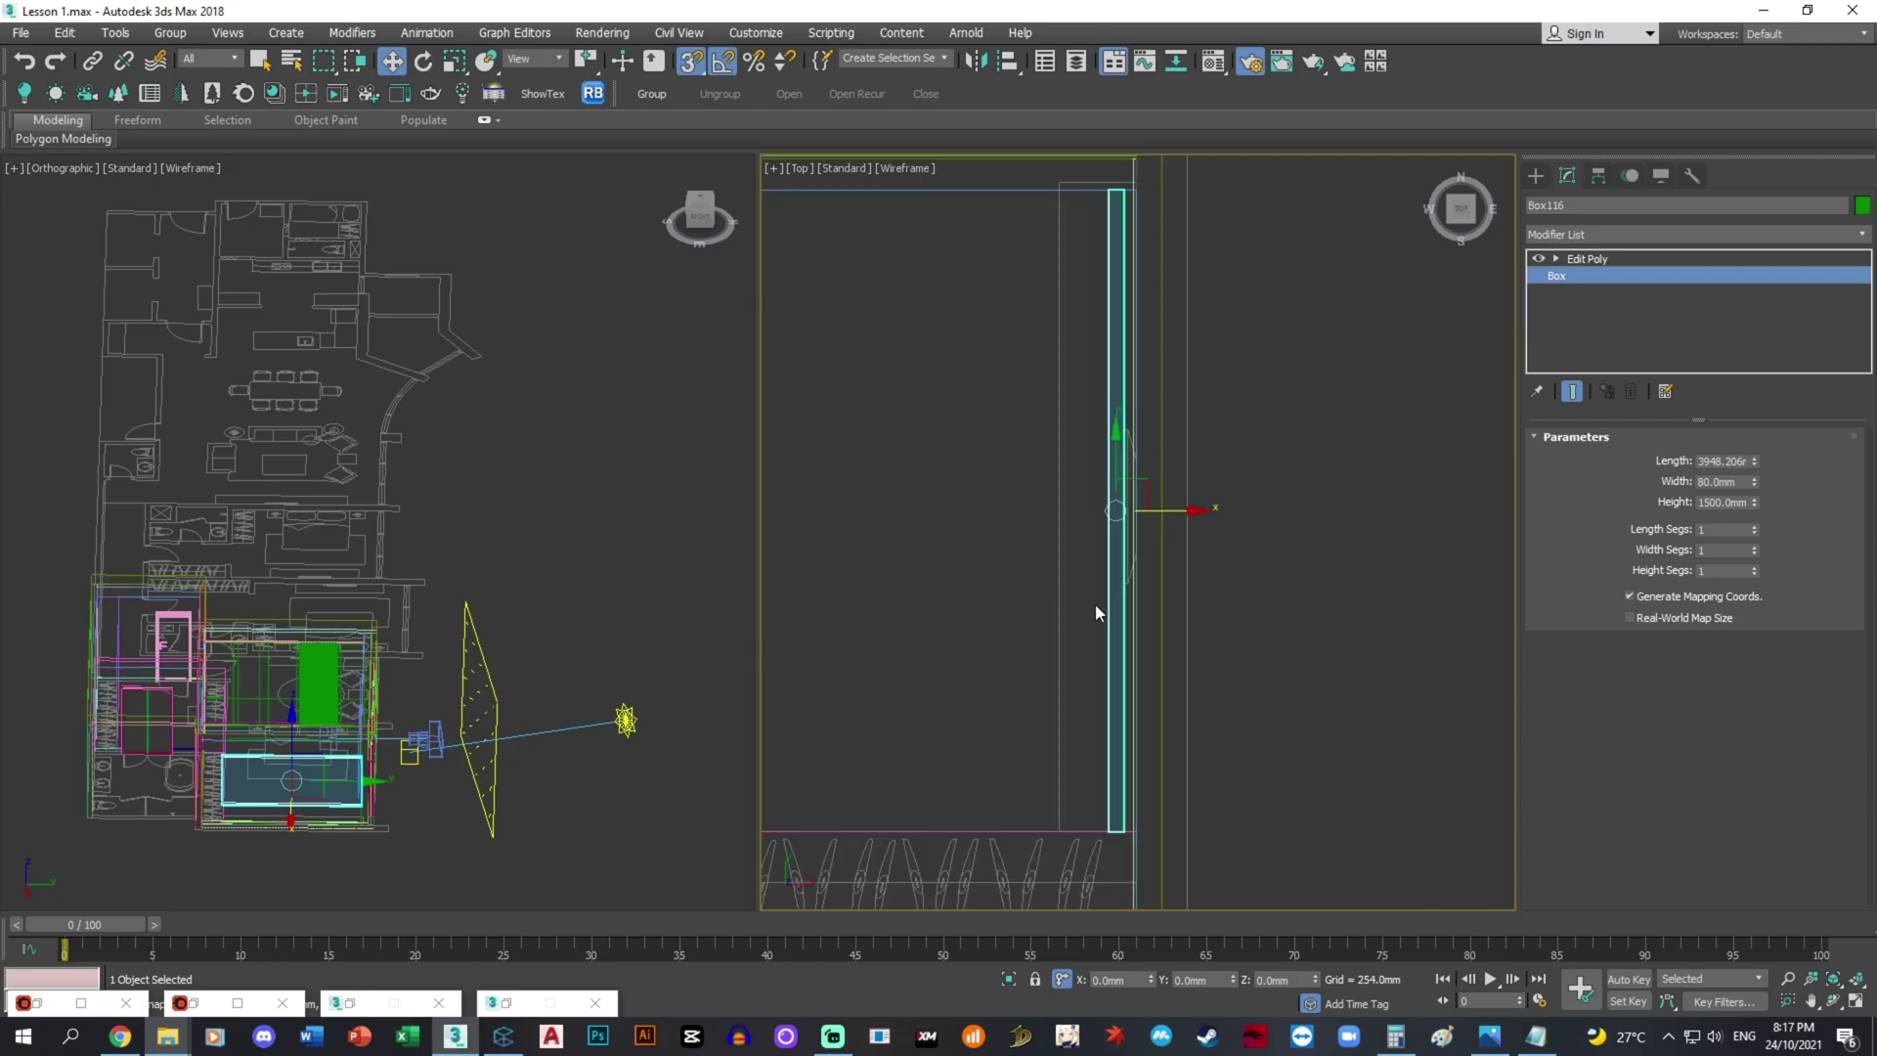
scroll(1113, 817, up, 3)
scroll(1117, 818, down, 2)
scroll(1133, 842, up, 3)
drag(1138, 842, 1083, 796)
scroll(1081, 794, down, 5)
key(alt+q)
key(alt+w)
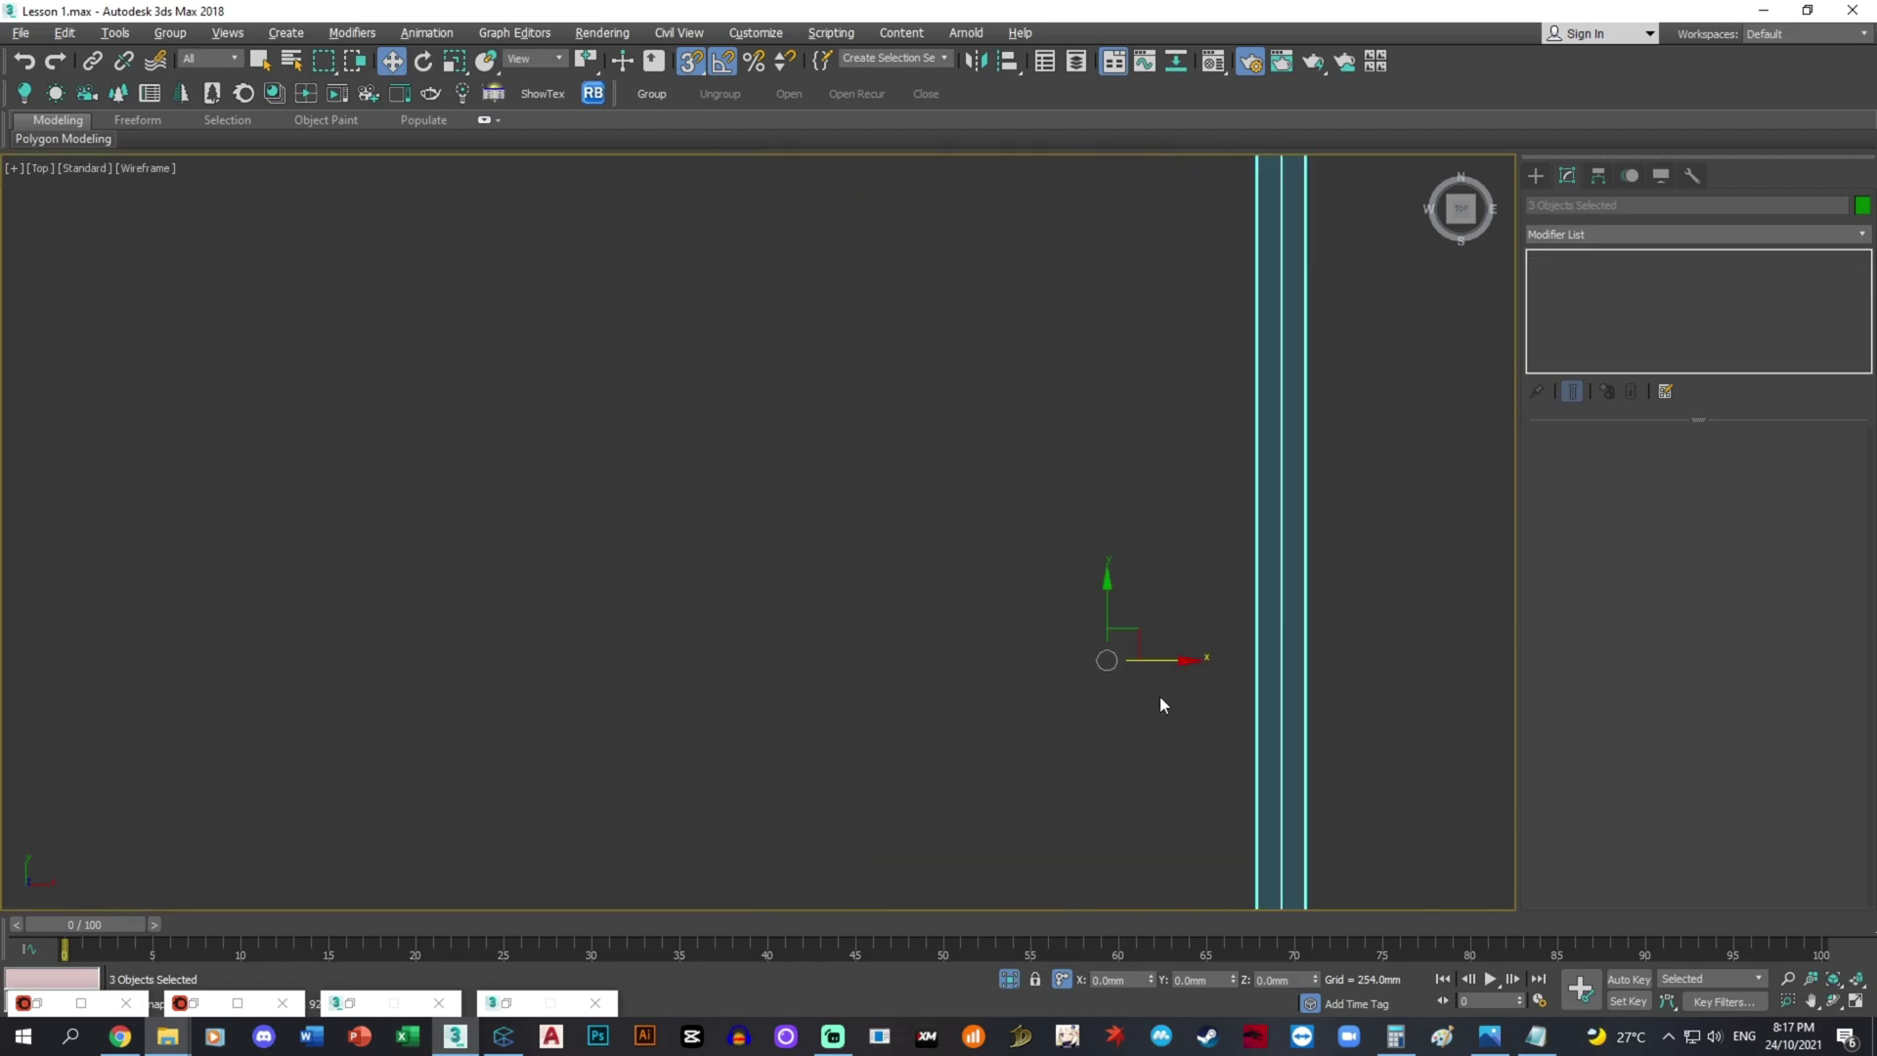
scroll(911, 679, down, 5)
middle_drag(1160, 695, 1207, 596)
scroll(955, 649, up, 5)
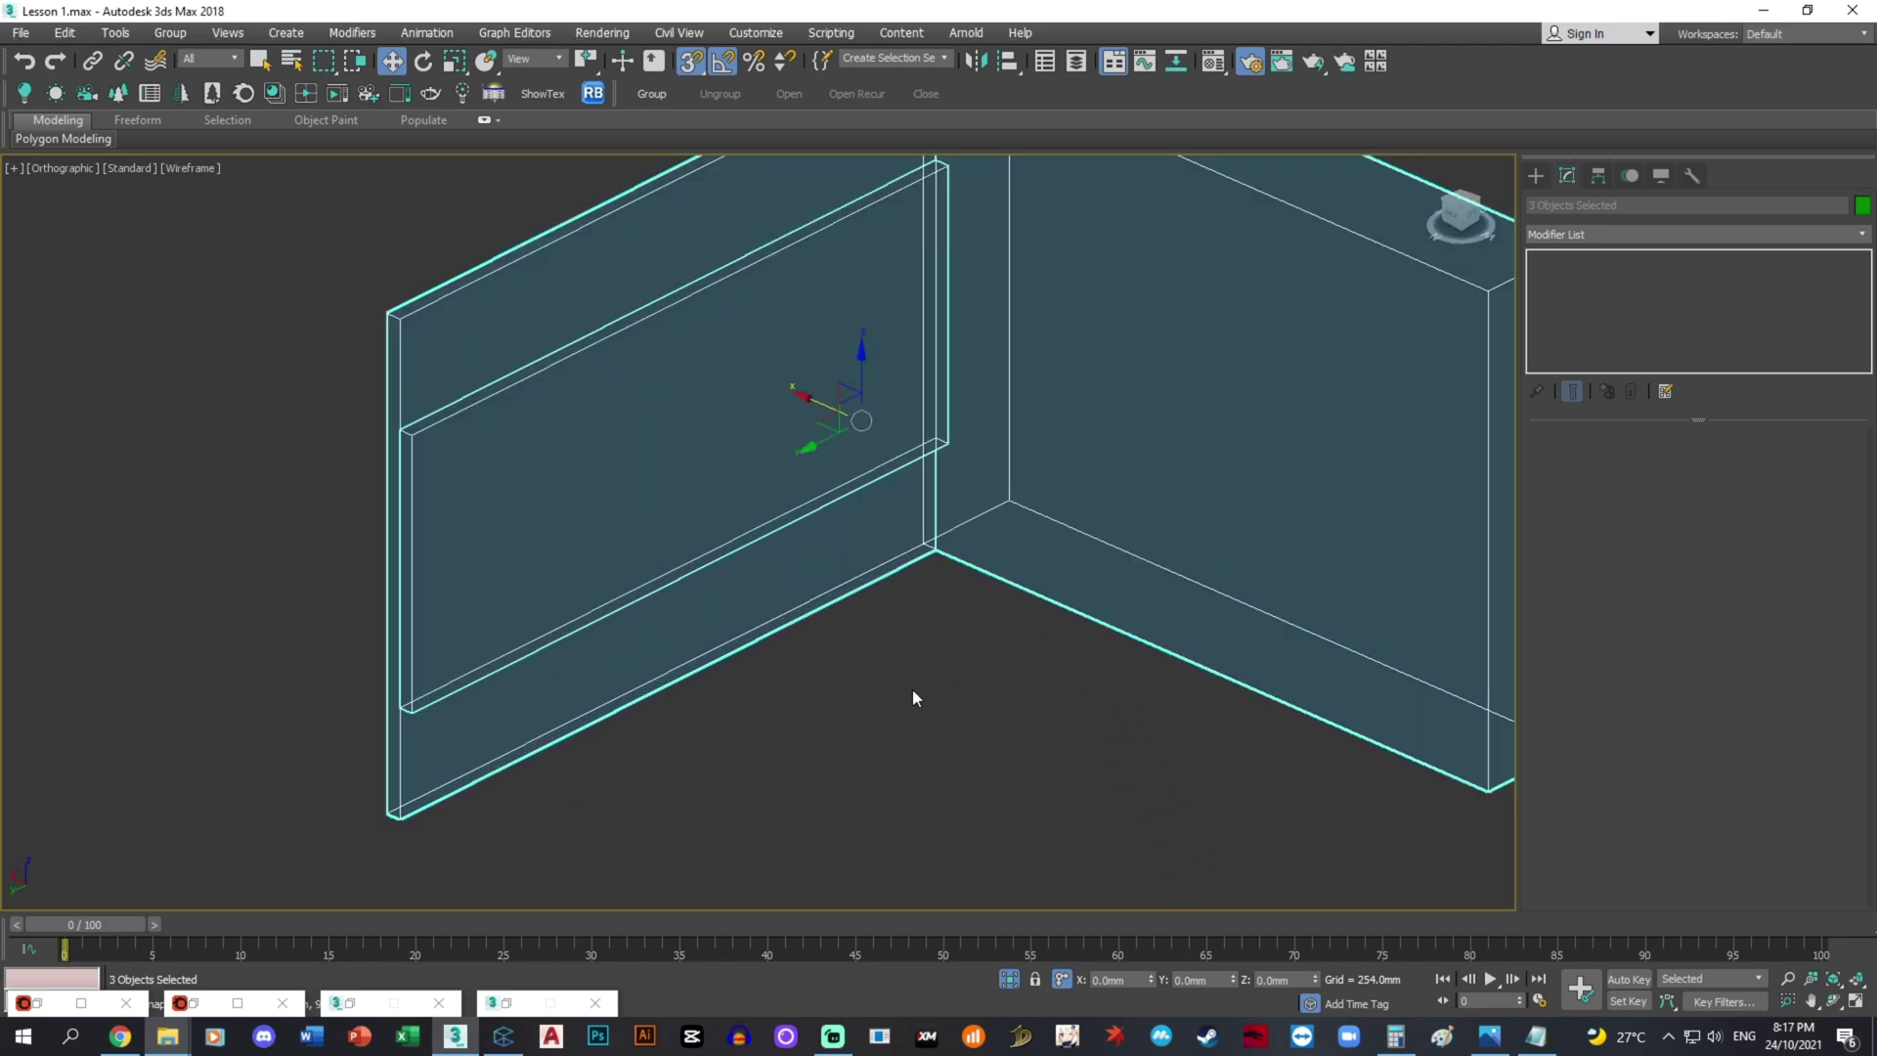
click(919, 699)
- Check the reference photo and draw a box along the wall panel's base, about 3748 mm long and 205 mm high
click(1492, 1040)
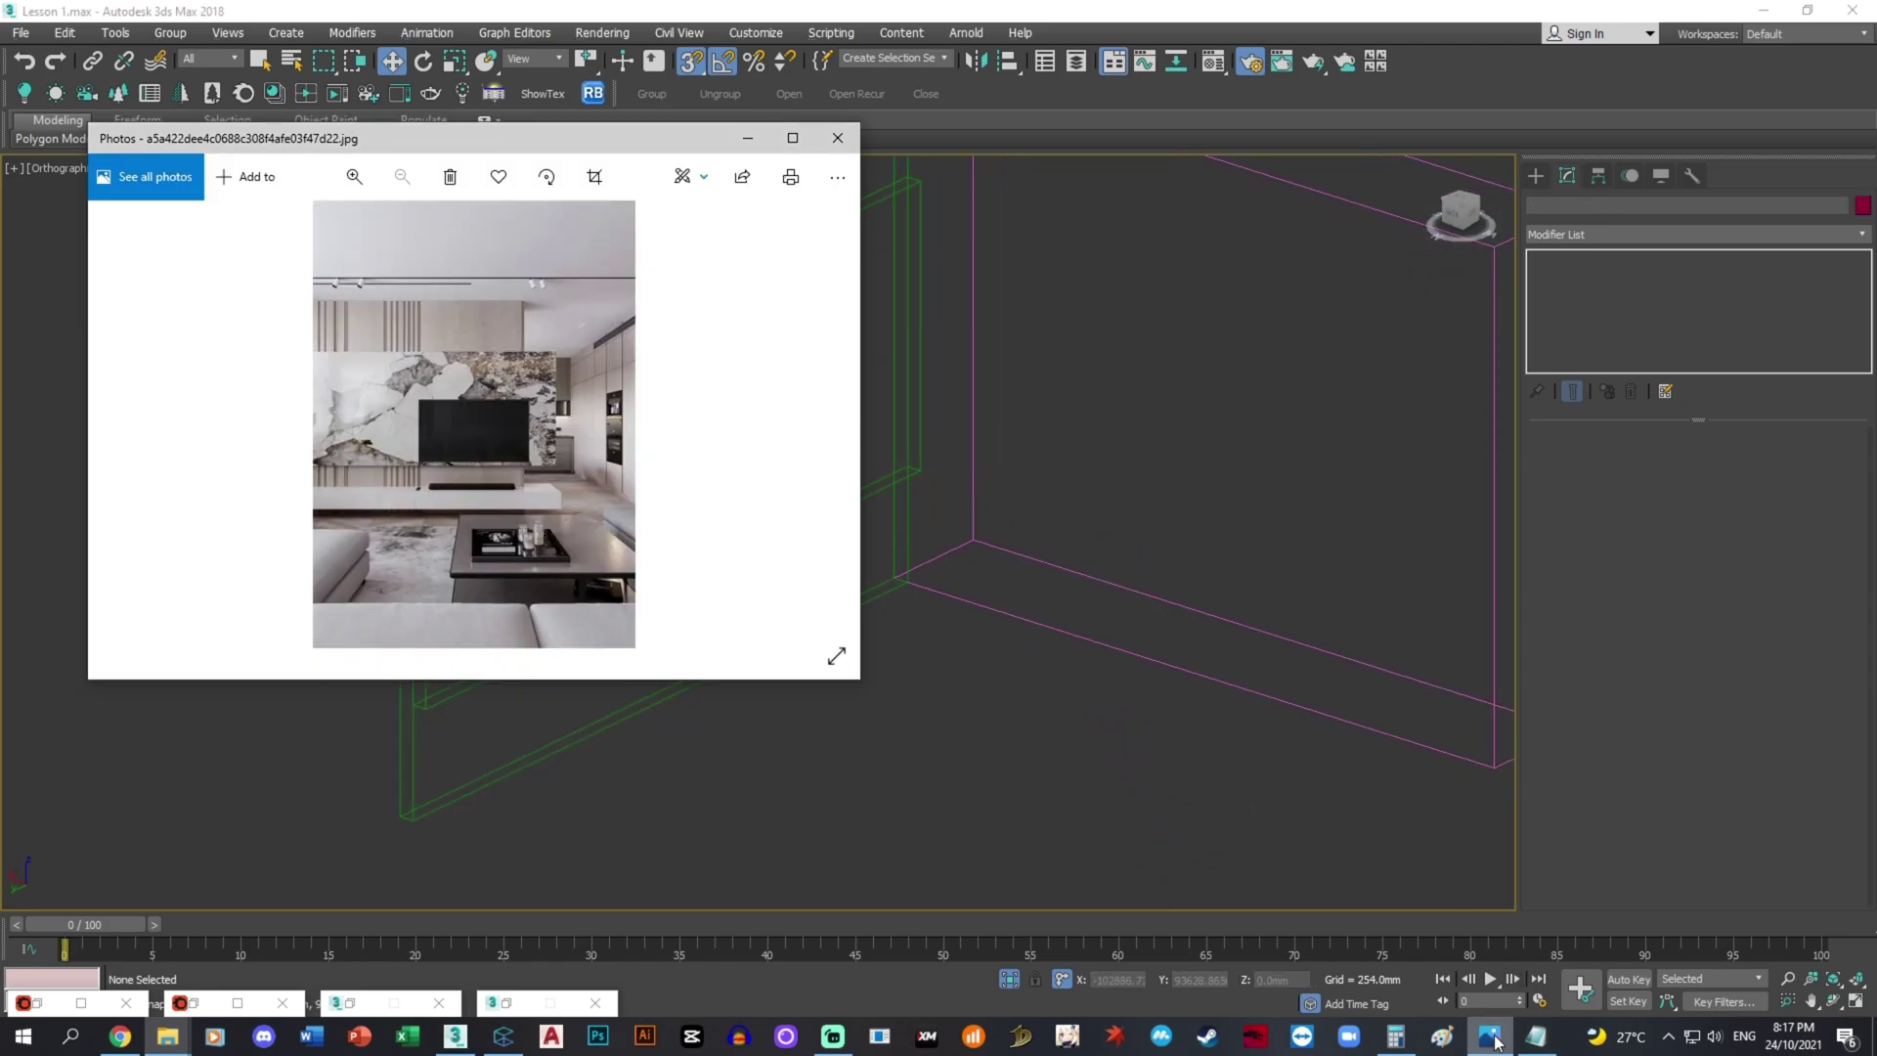
click(1492, 1040)
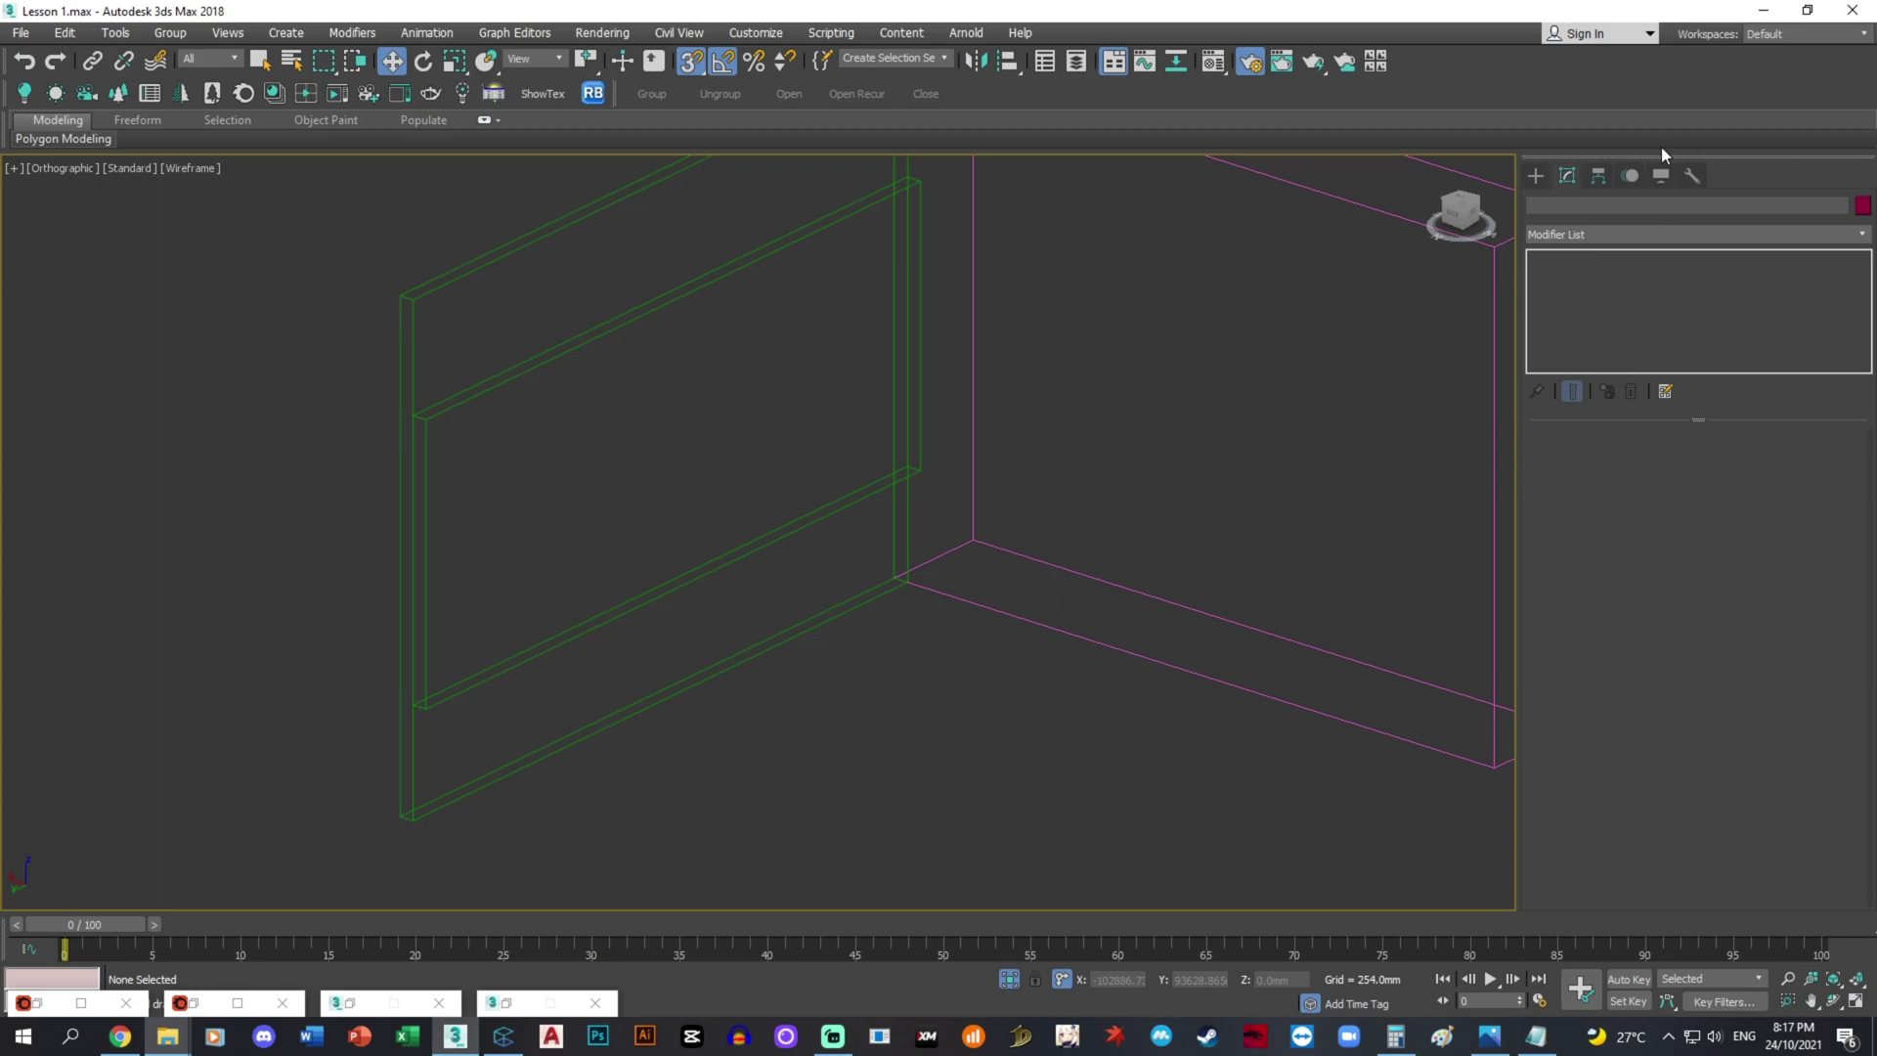
click(1537, 174)
key(b)
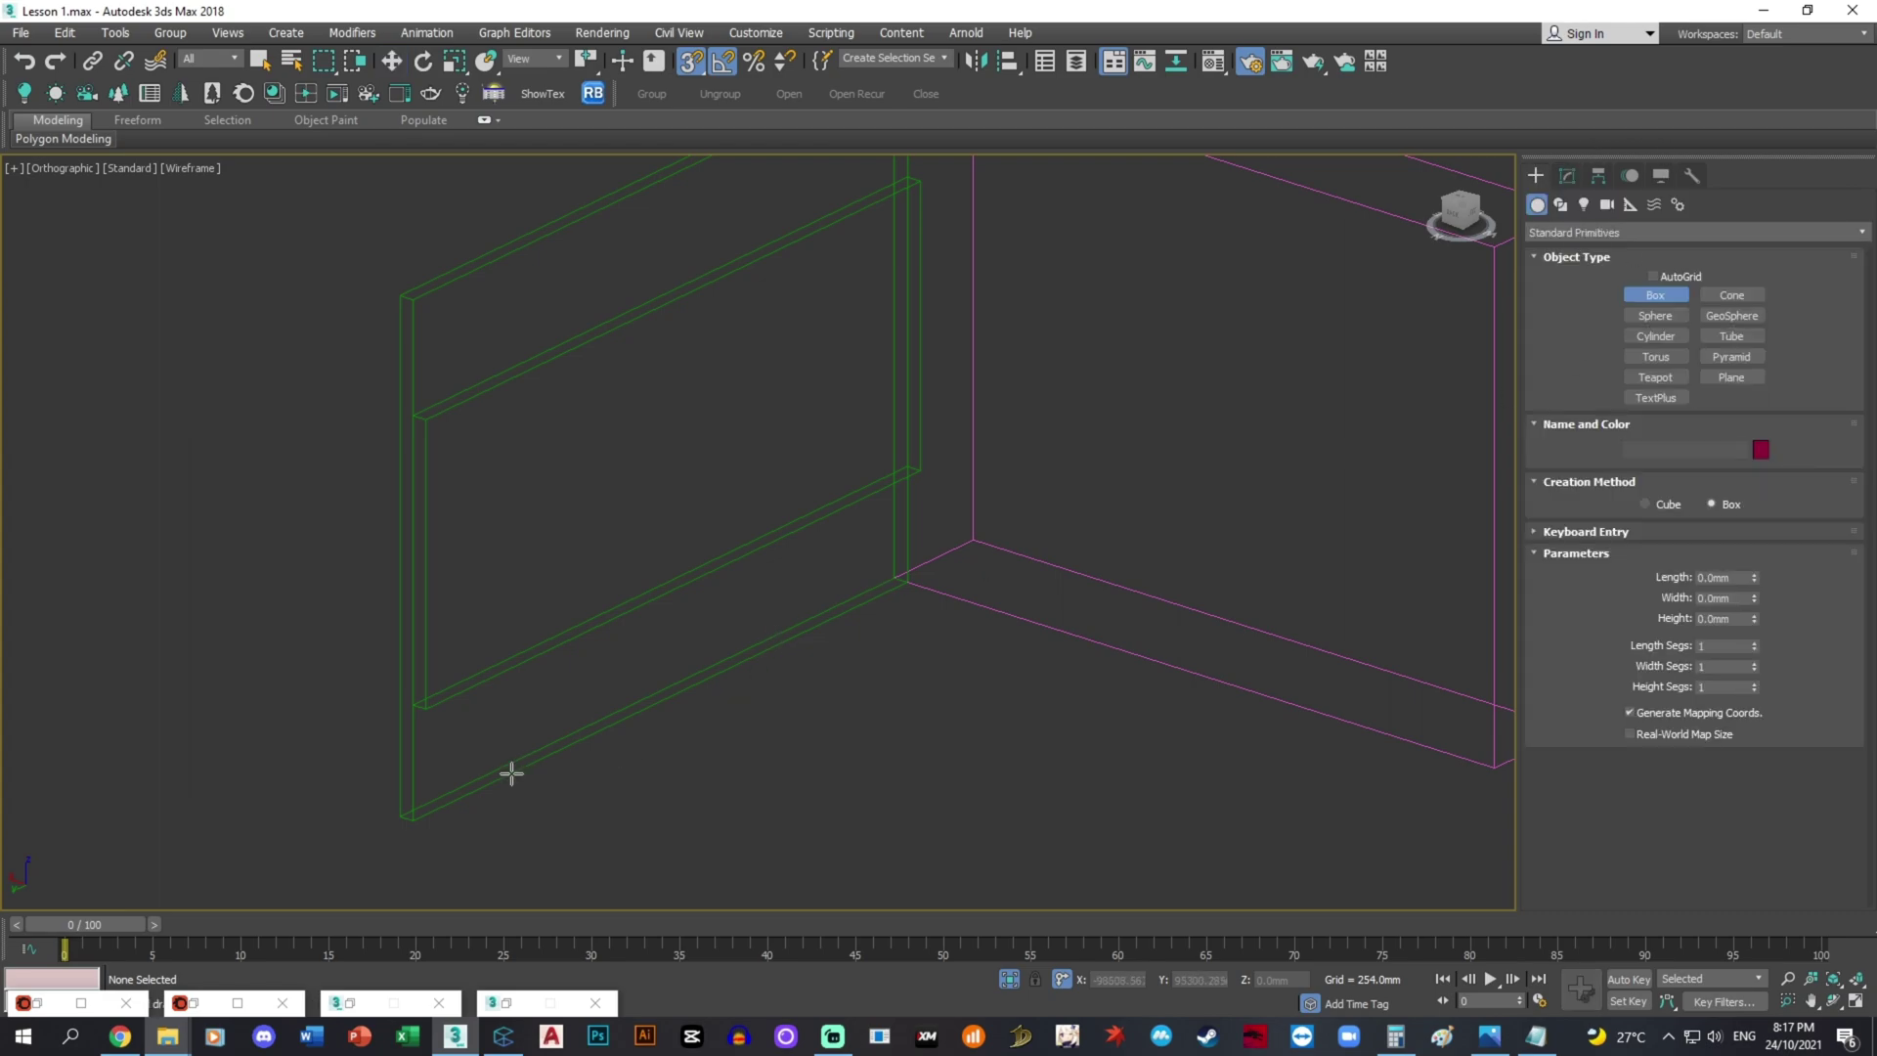
drag(415, 821, 921, 577)
click(938, 545)
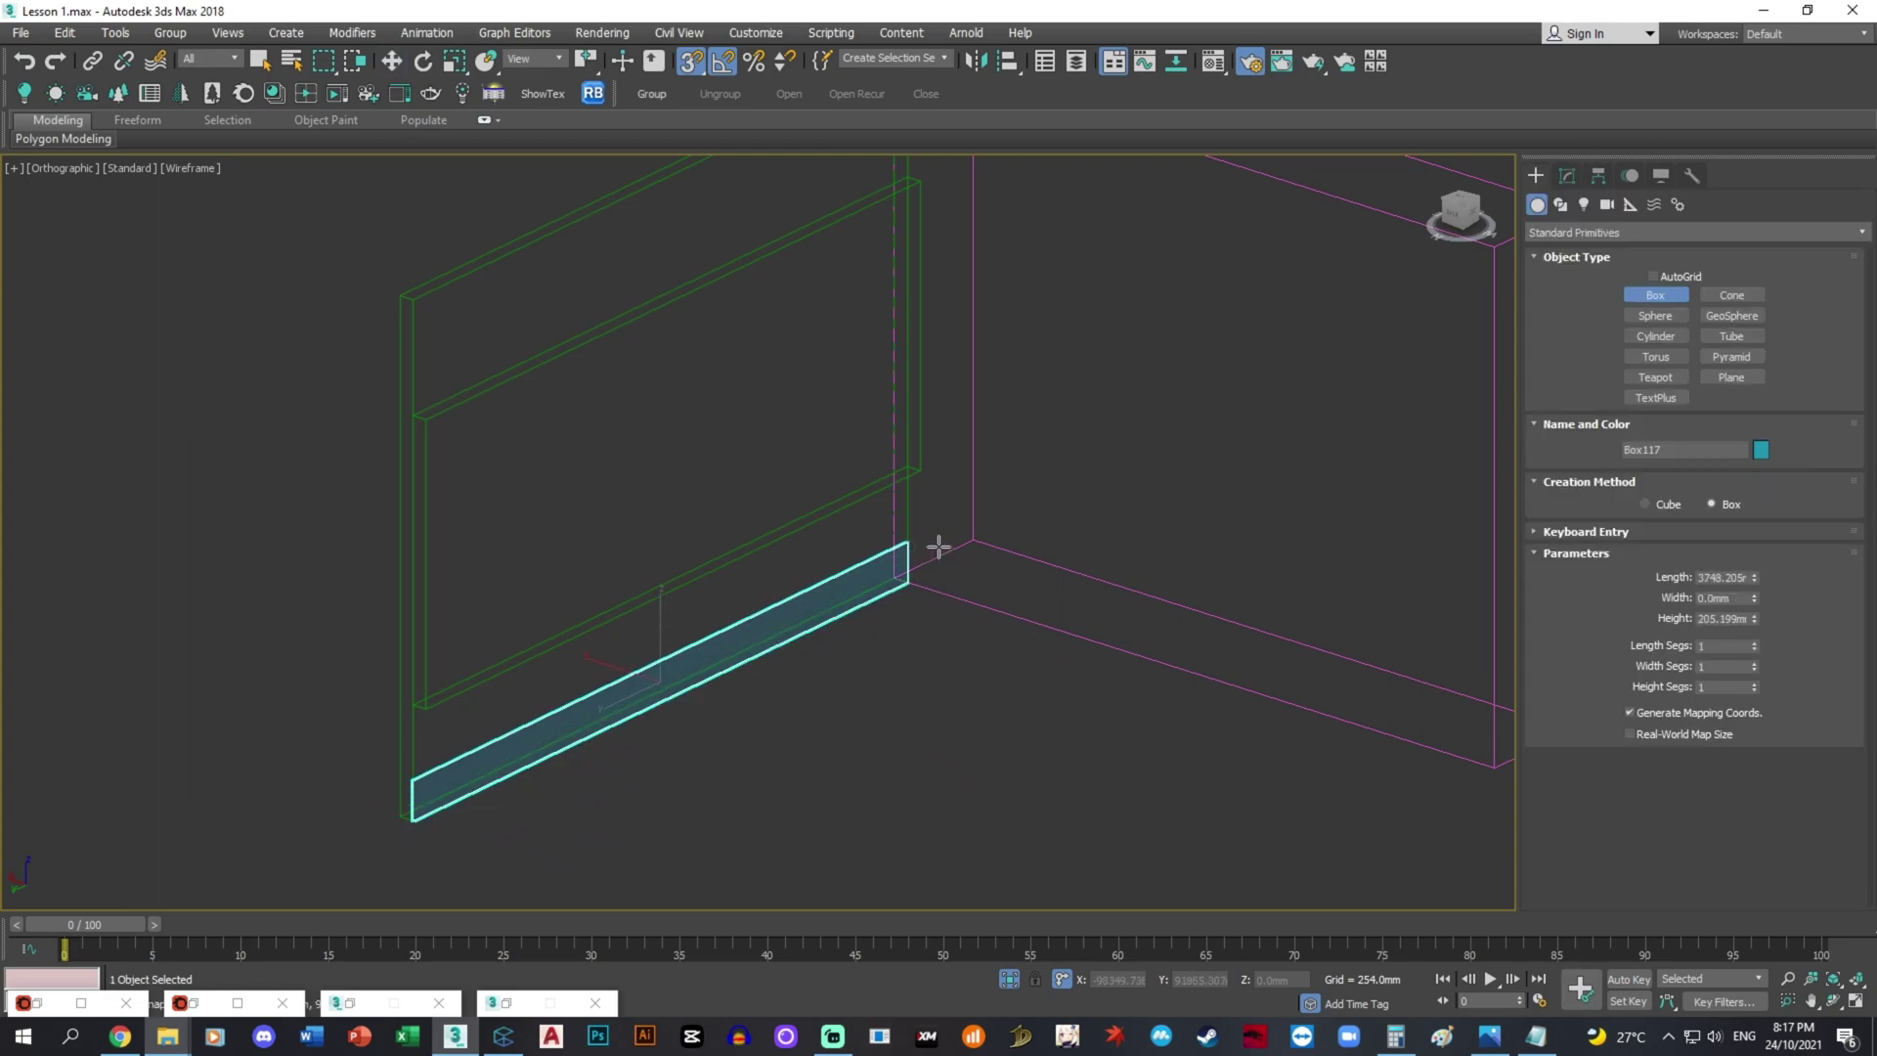
- Set the new base box's height to 250 mm and its width to 400 mm
double_click(1726, 619)
text(250)
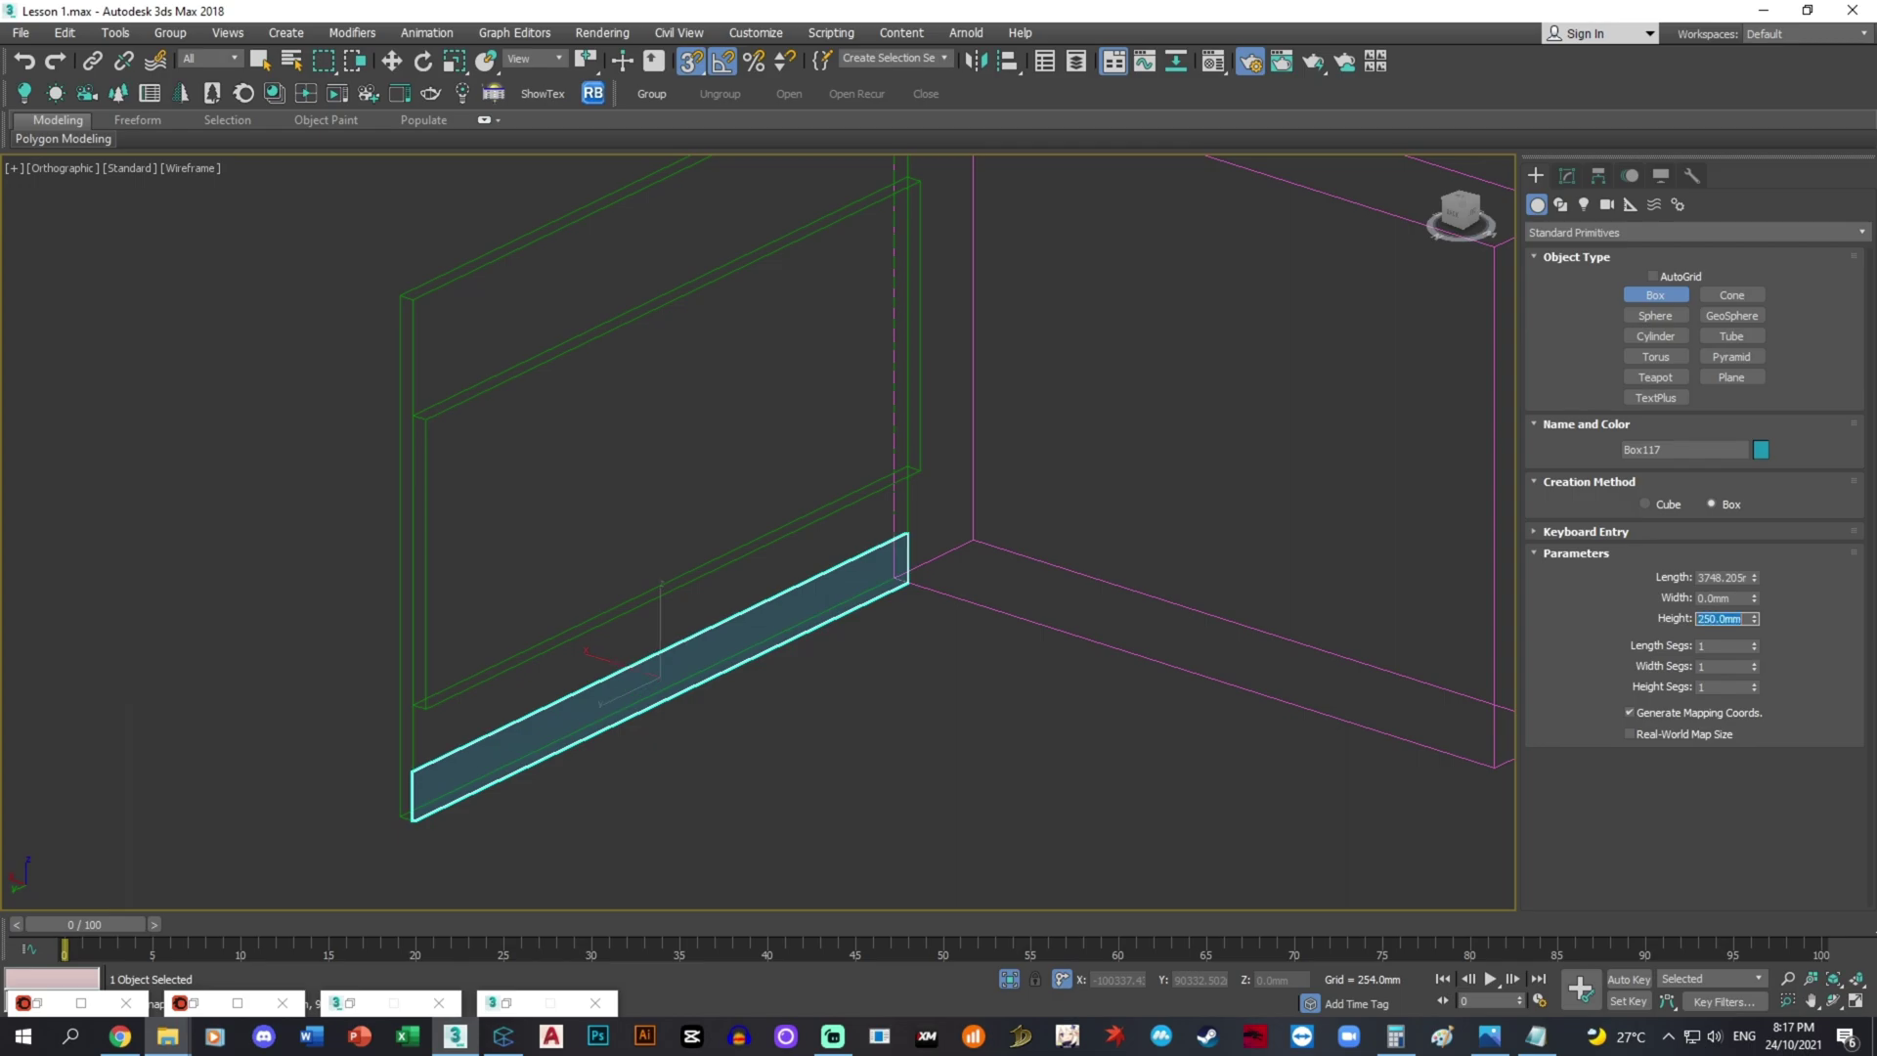
key(Tab)
key(Return)
- Move the base box along X so its back edge sits against the face of the wall panel
middle_drag(848, 633, 1106, 608)
key(w)
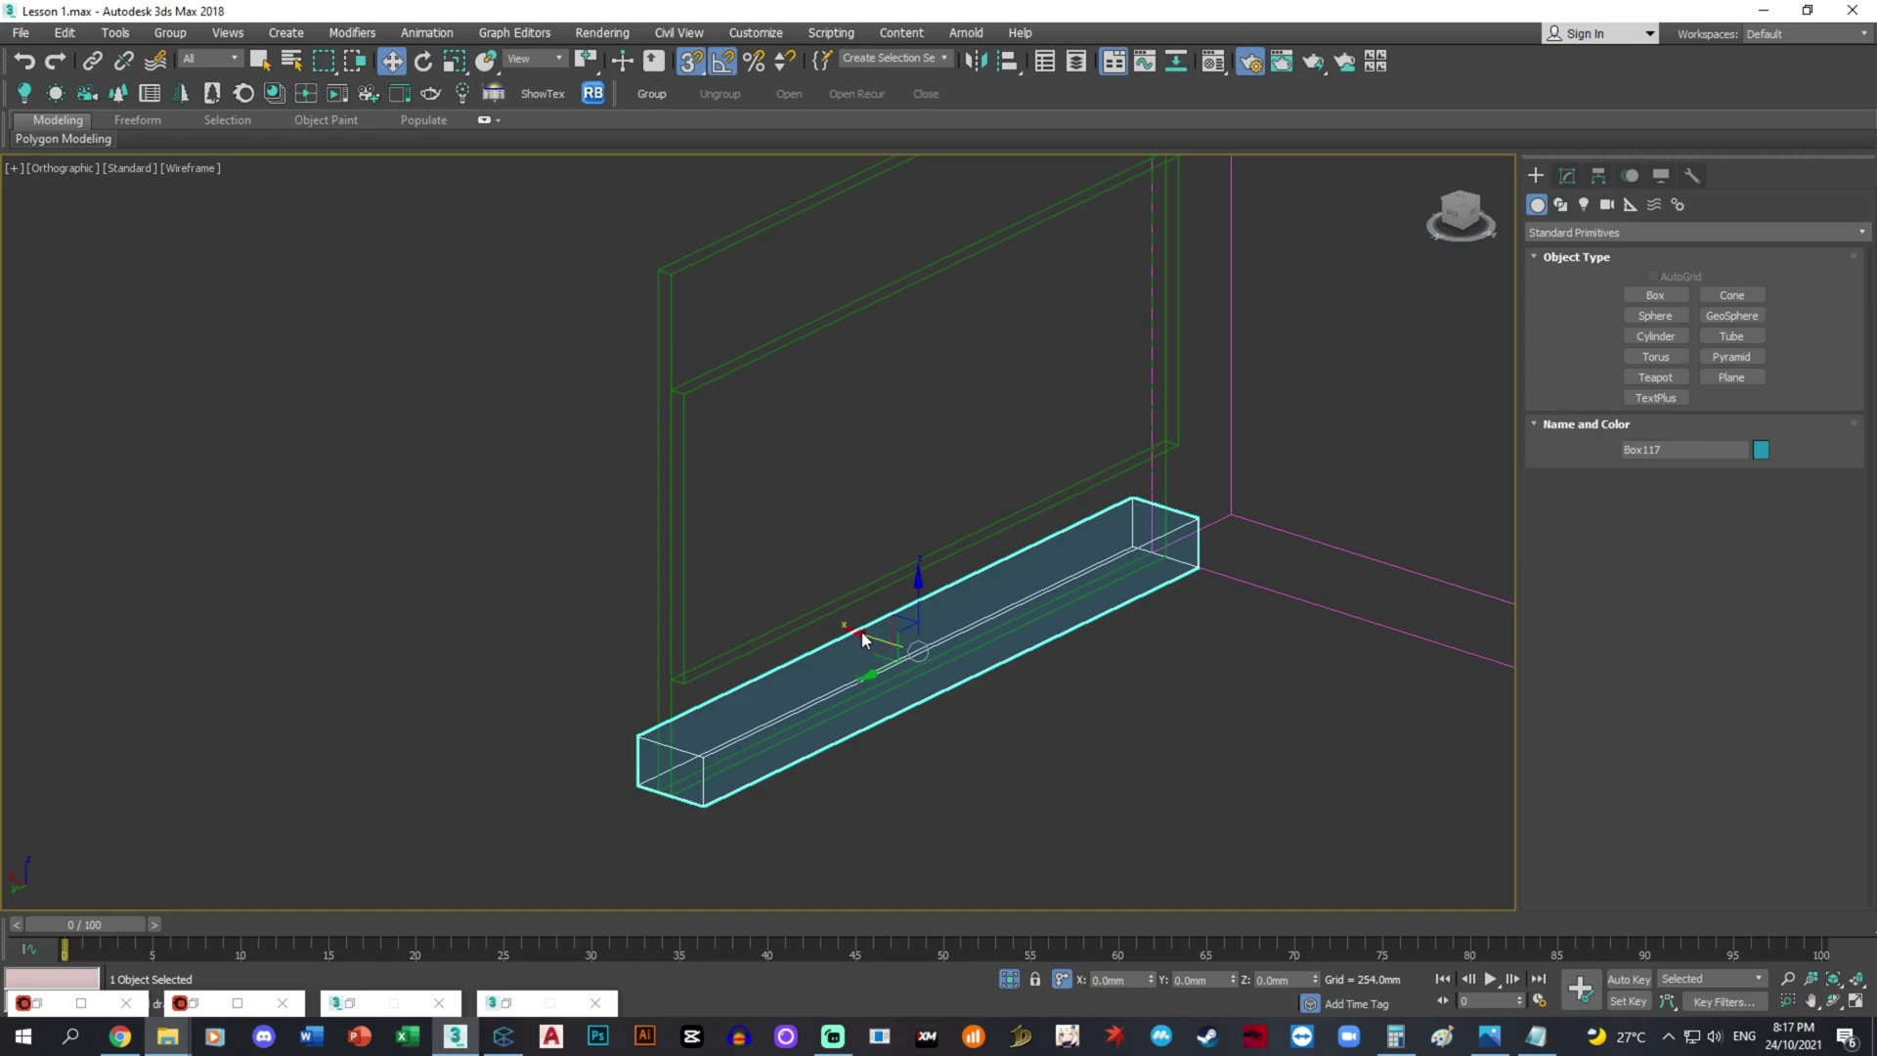
drag(862, 637, 668, 793)
scroll(761, 785, down, 3)
alt+middle_drag(761, 786, 764, 766)
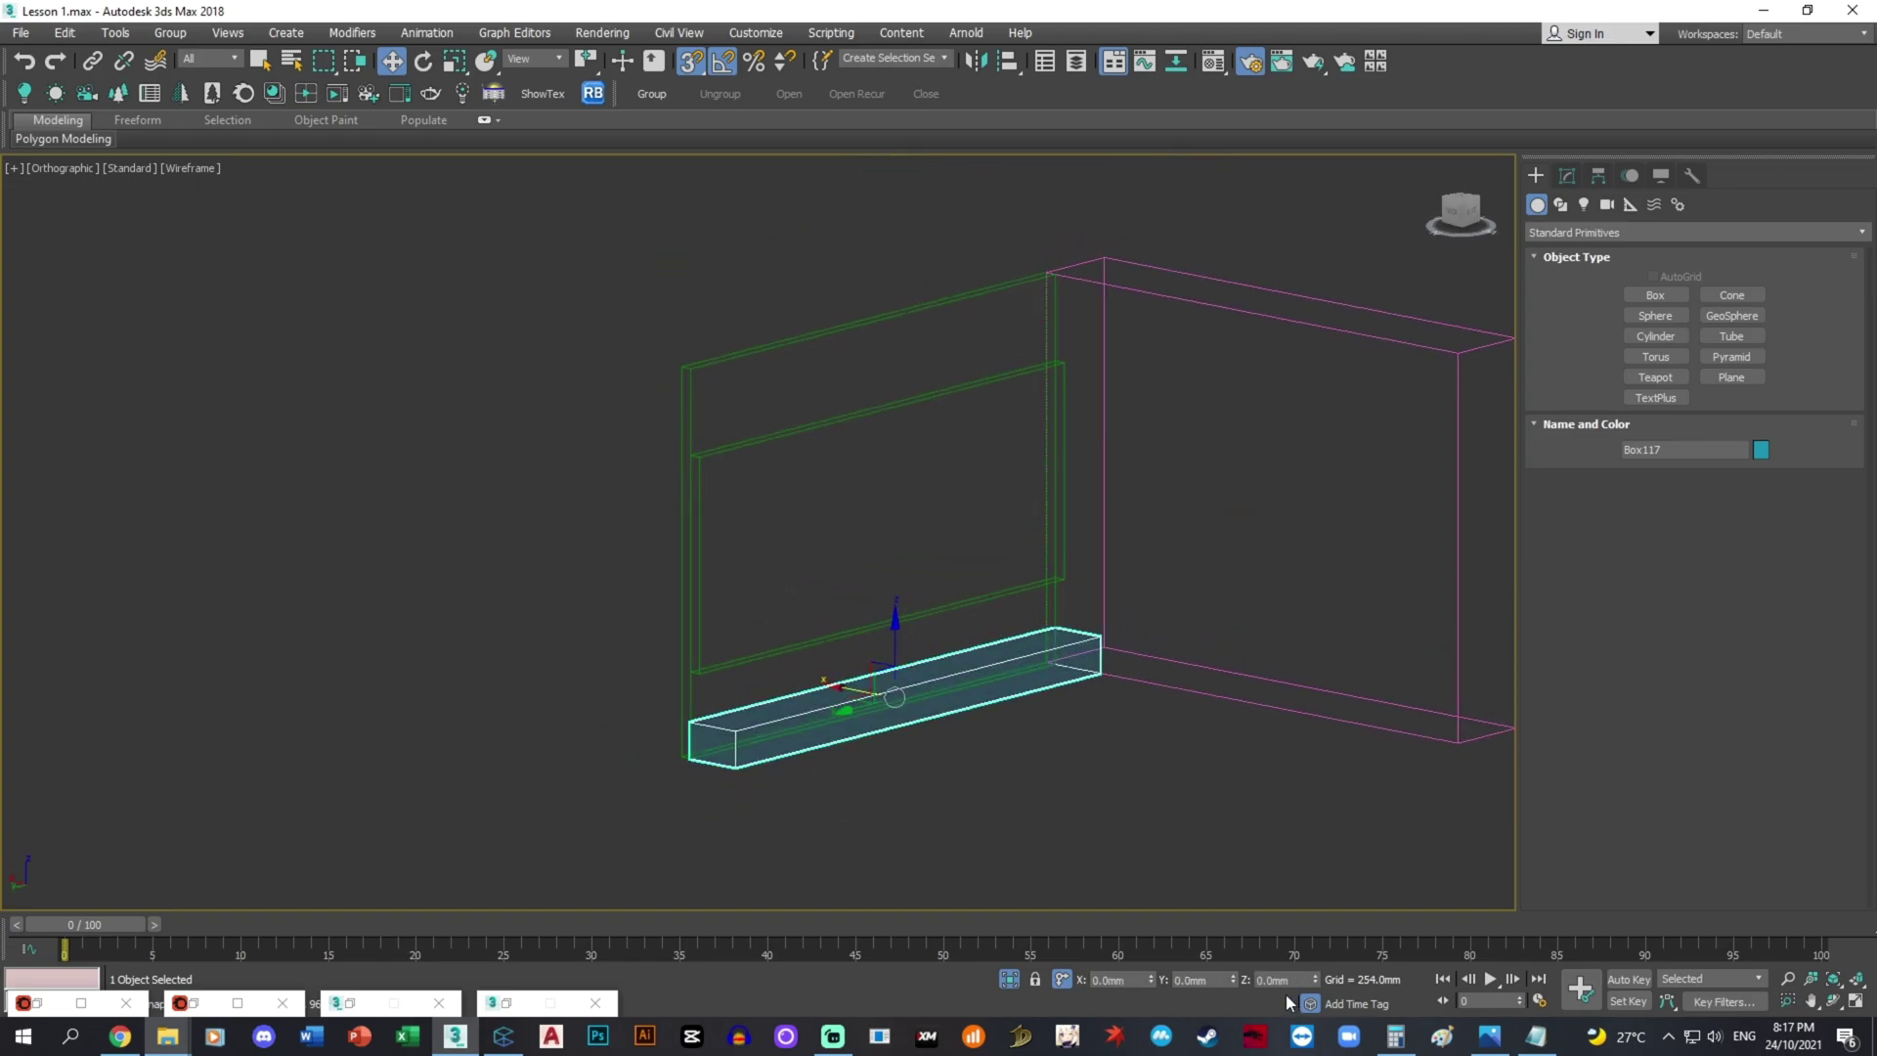
- Raise the base box off the floor and fine-tune its elevation against the reference photo
key(Return)
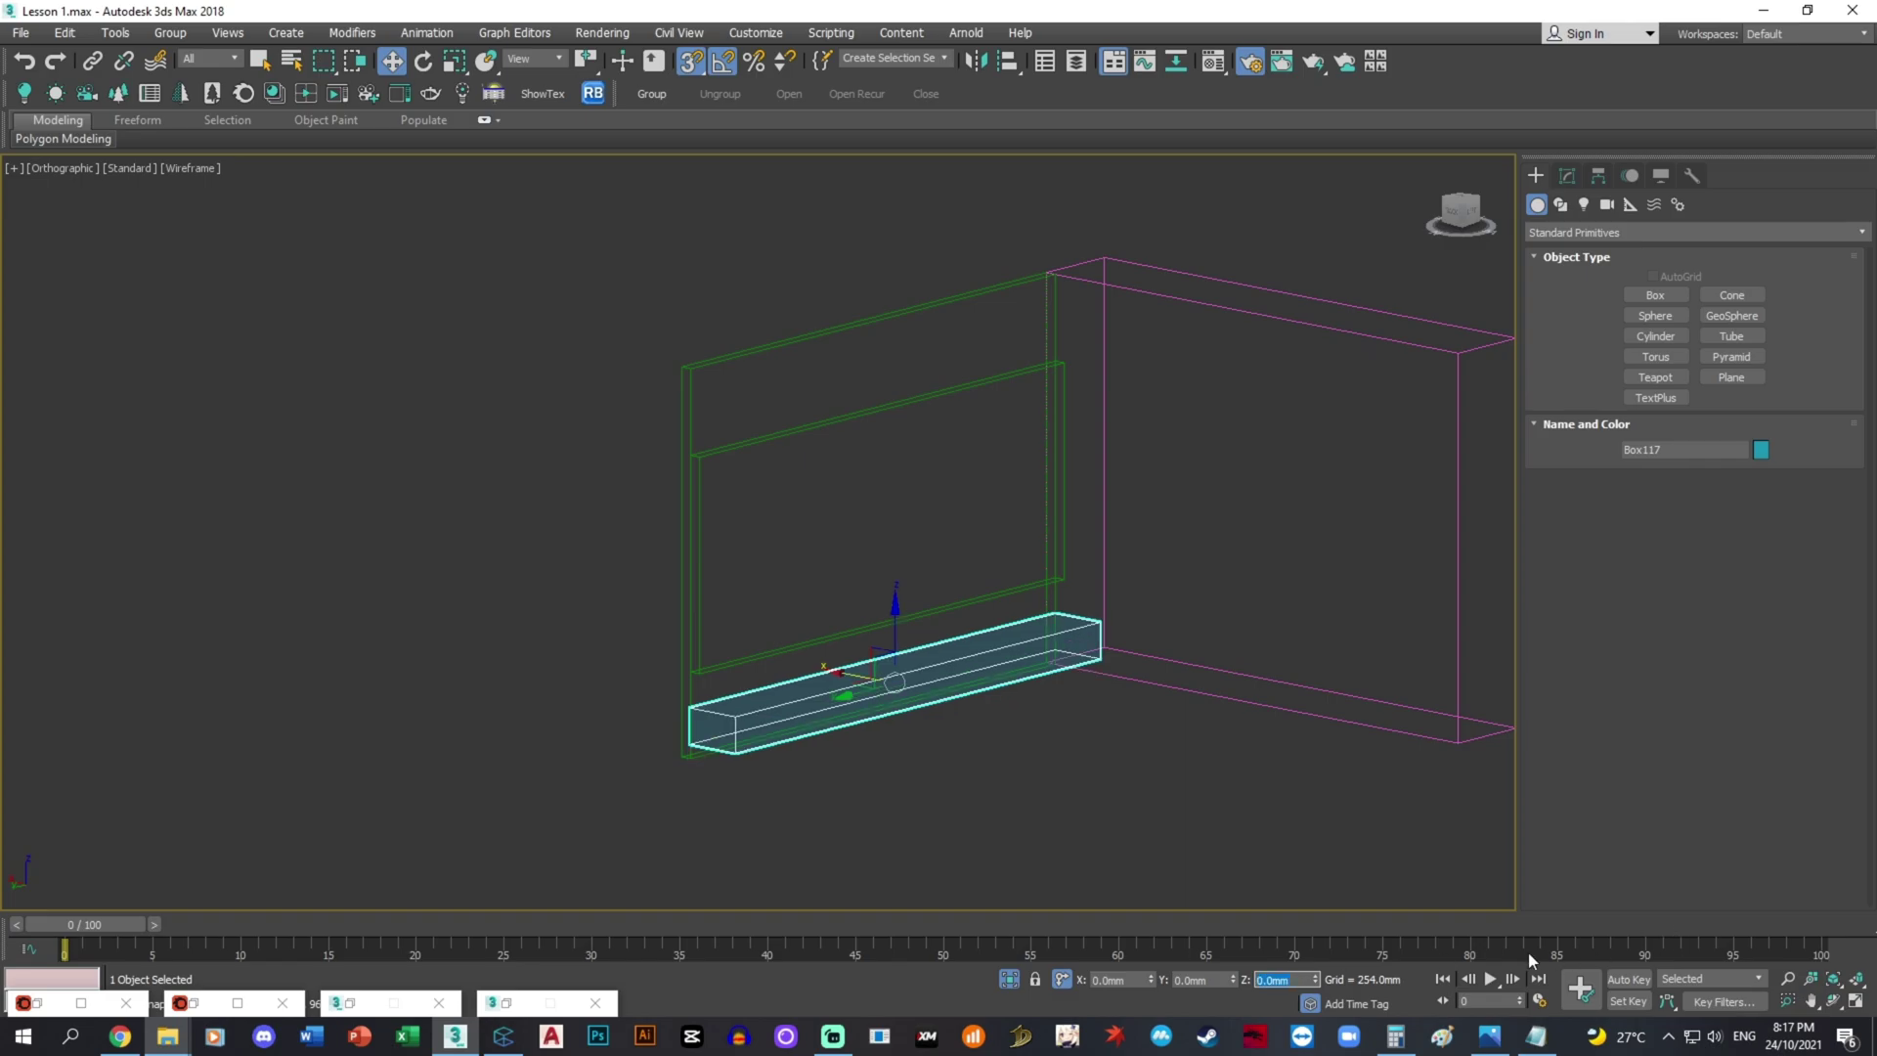
click(1489, 1038)
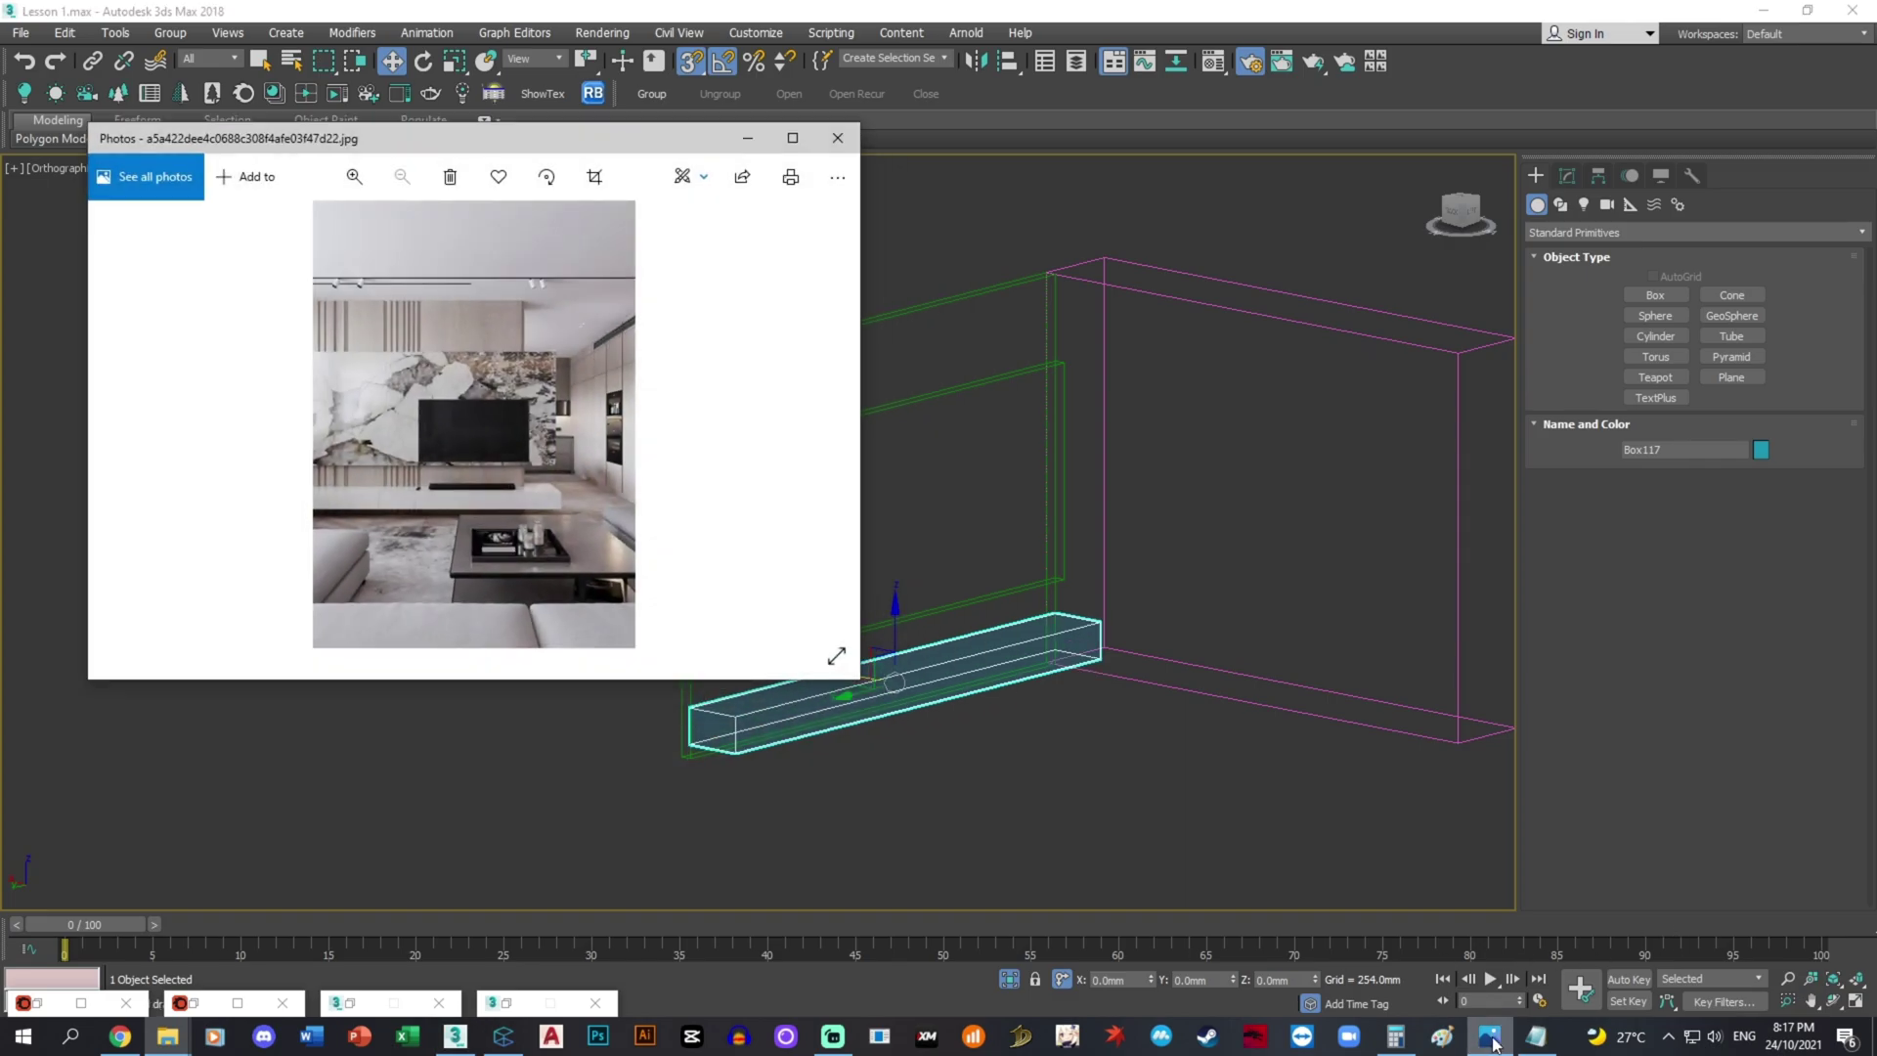
click(1491, 1041)
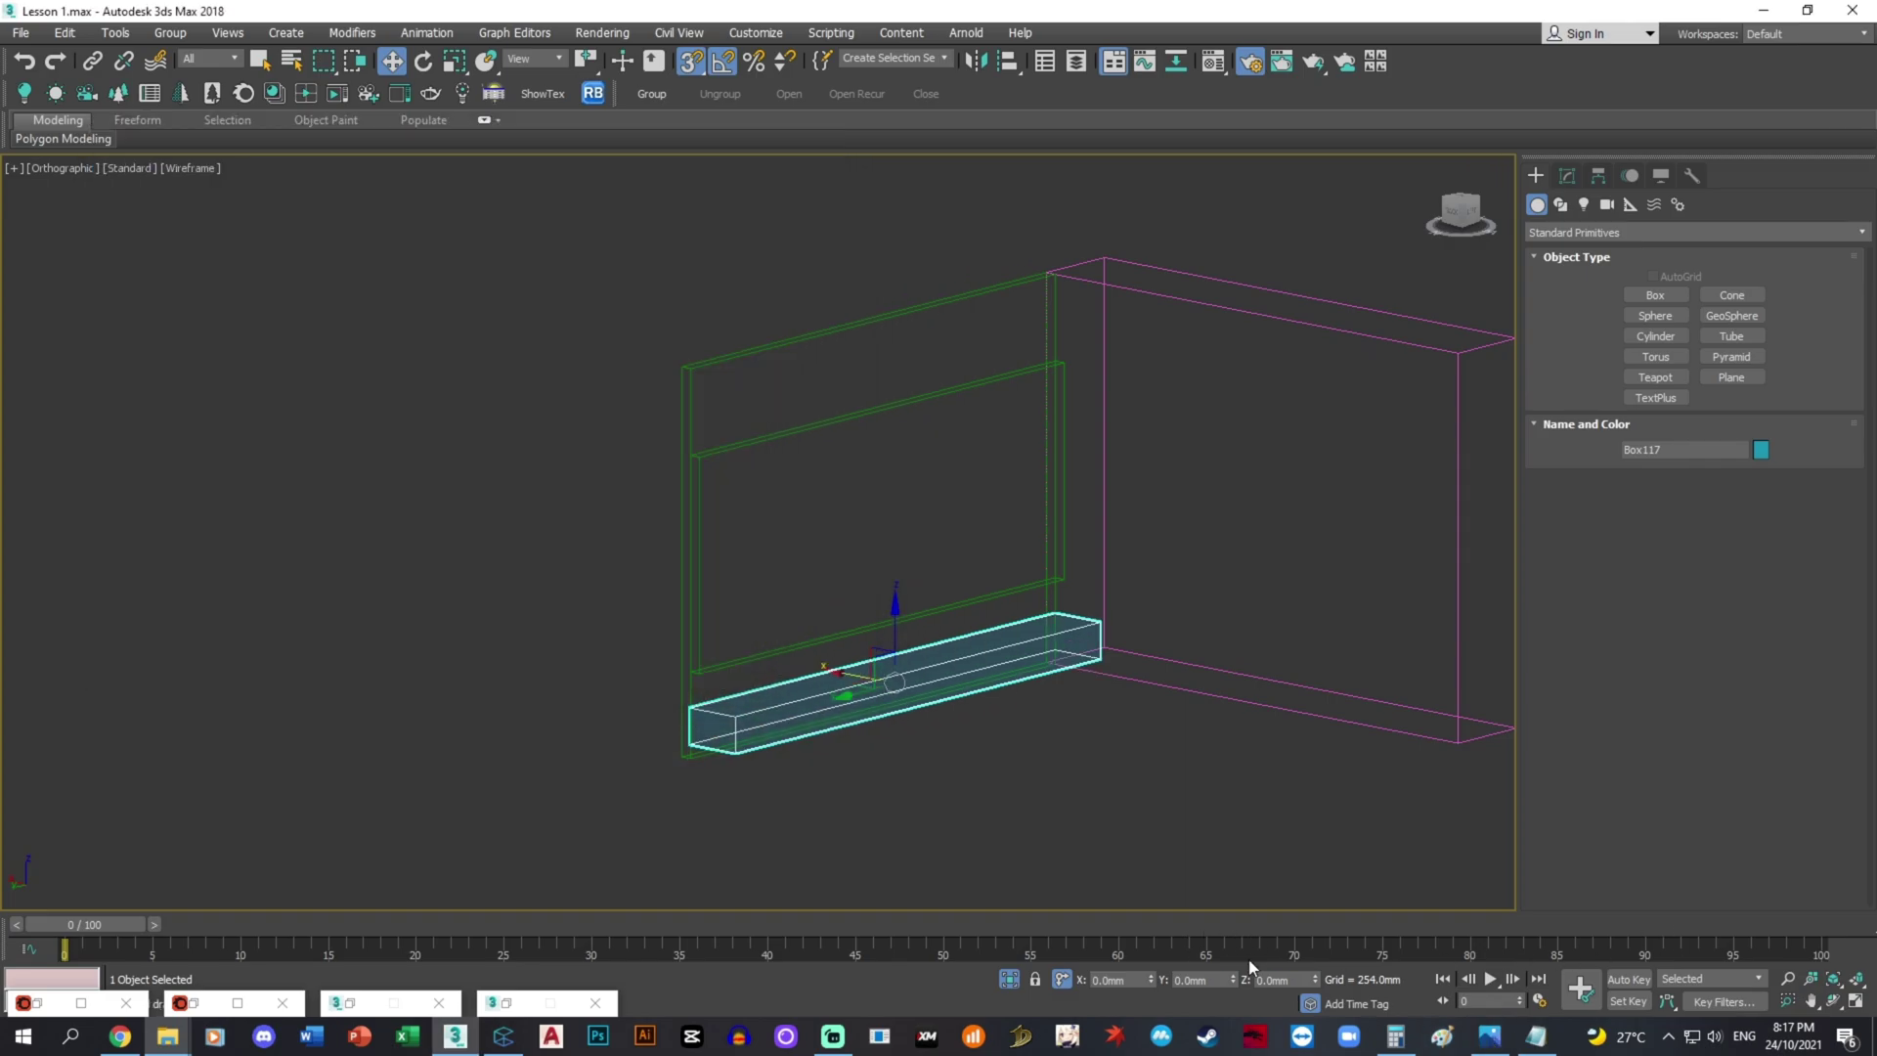
click(1271, 979)
key(Return)
alt+middle_drag(782, 729, 759, 707)
scroll(759, 707, up, 2)
click(1505, 1038)
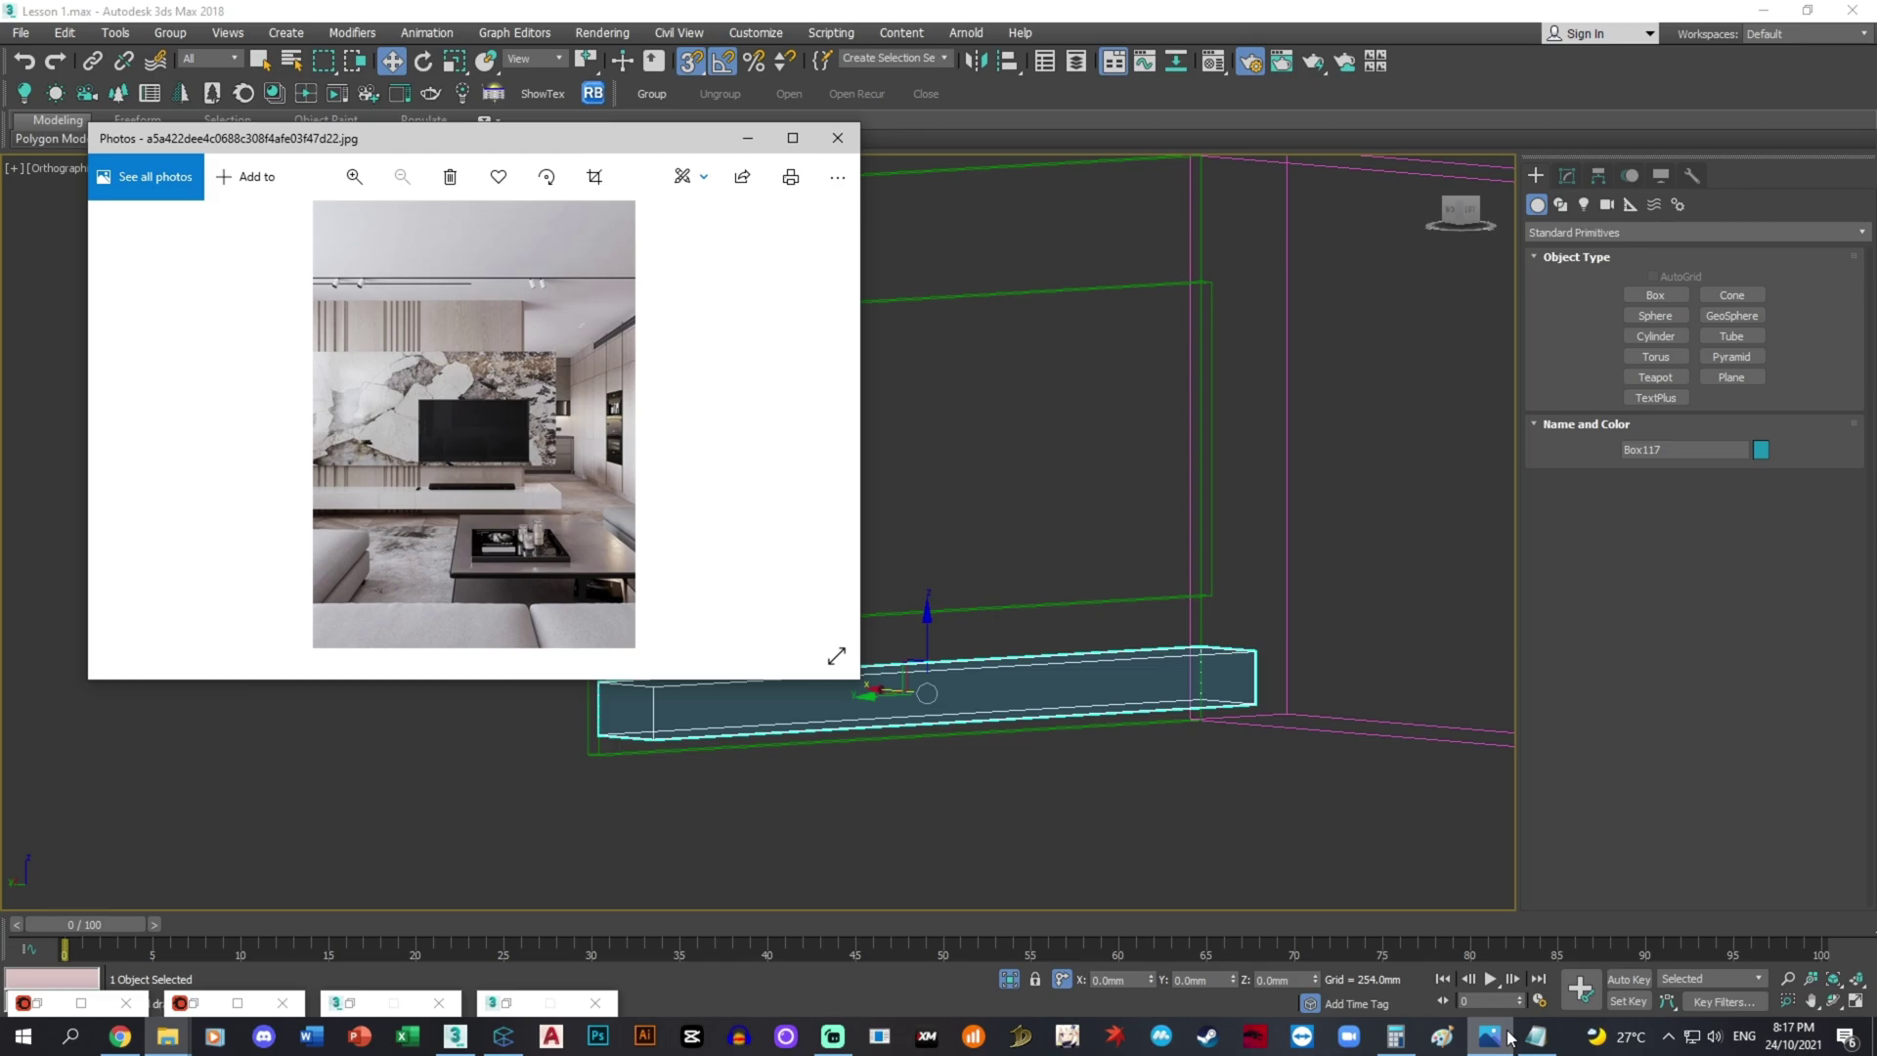
click(1509, 1039)
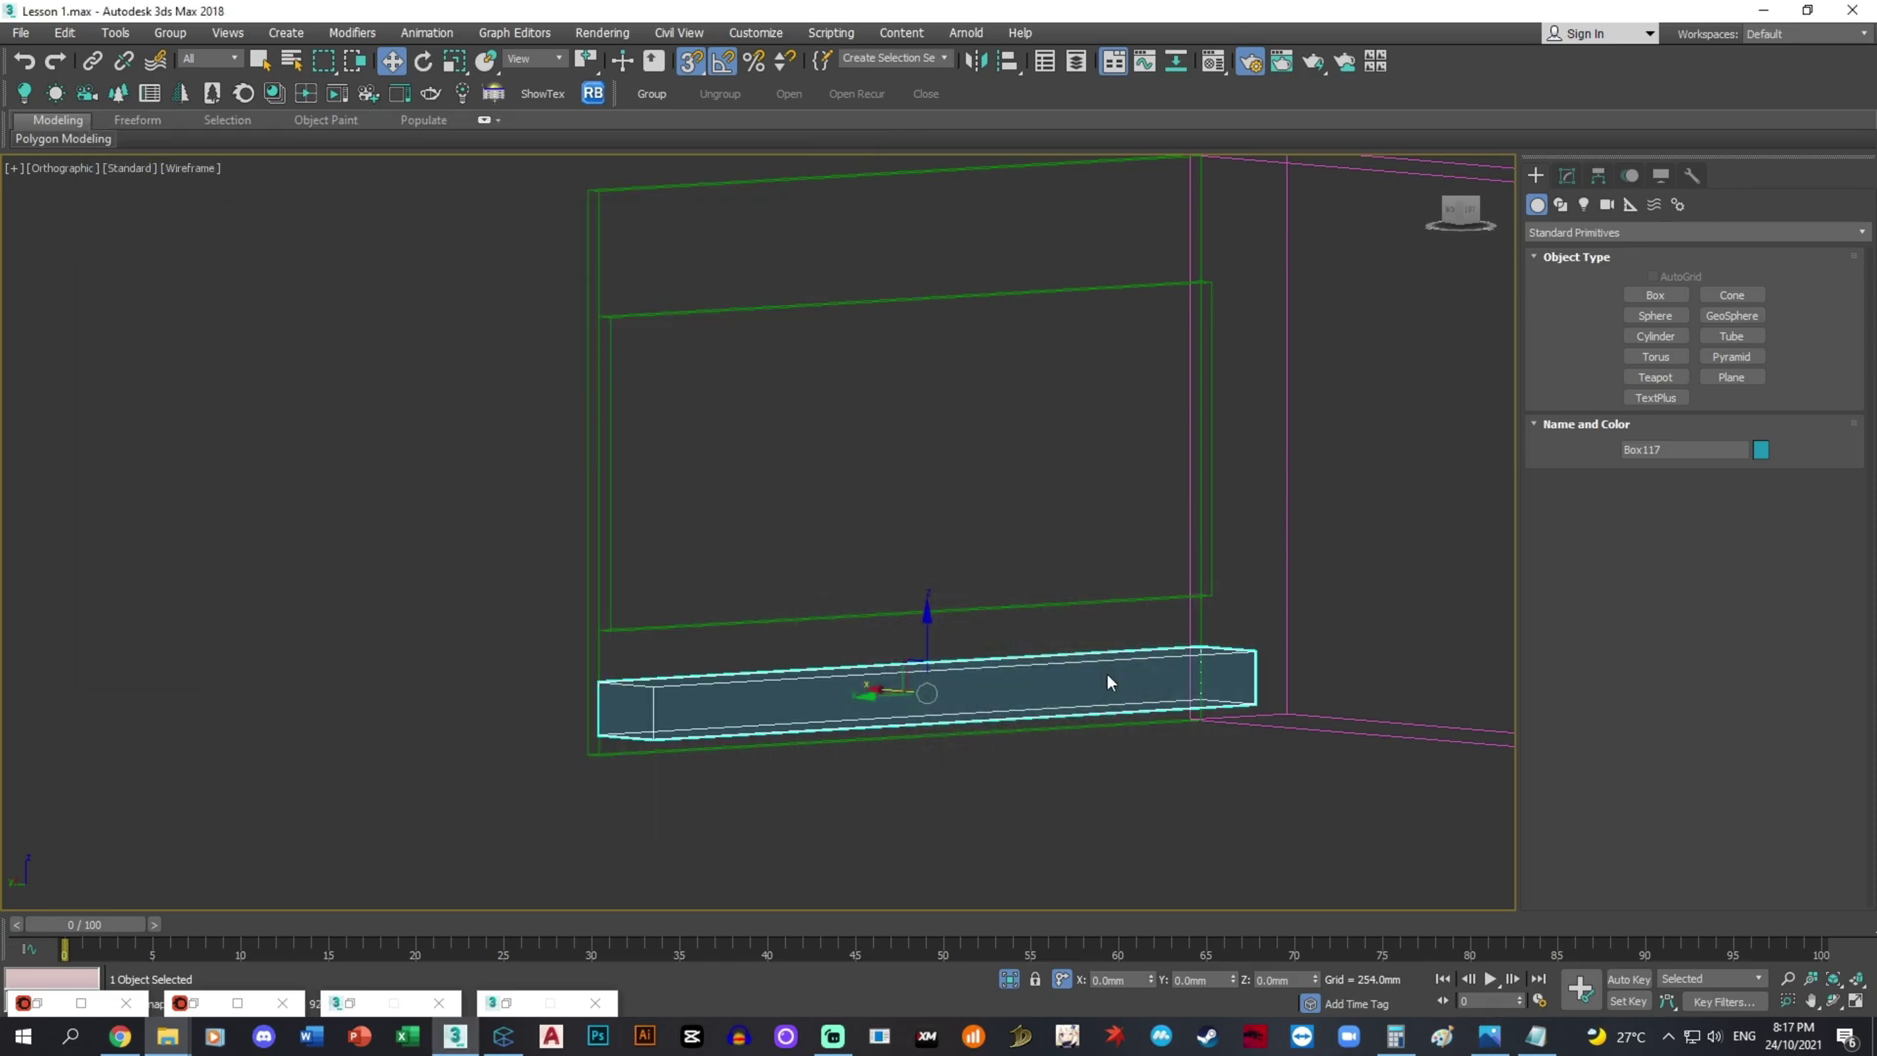
- Divide the base box equally along its length by setting the length segments to 4
alt+middle_drag(1107, 672, 1129, 695)
click(1568, 176)
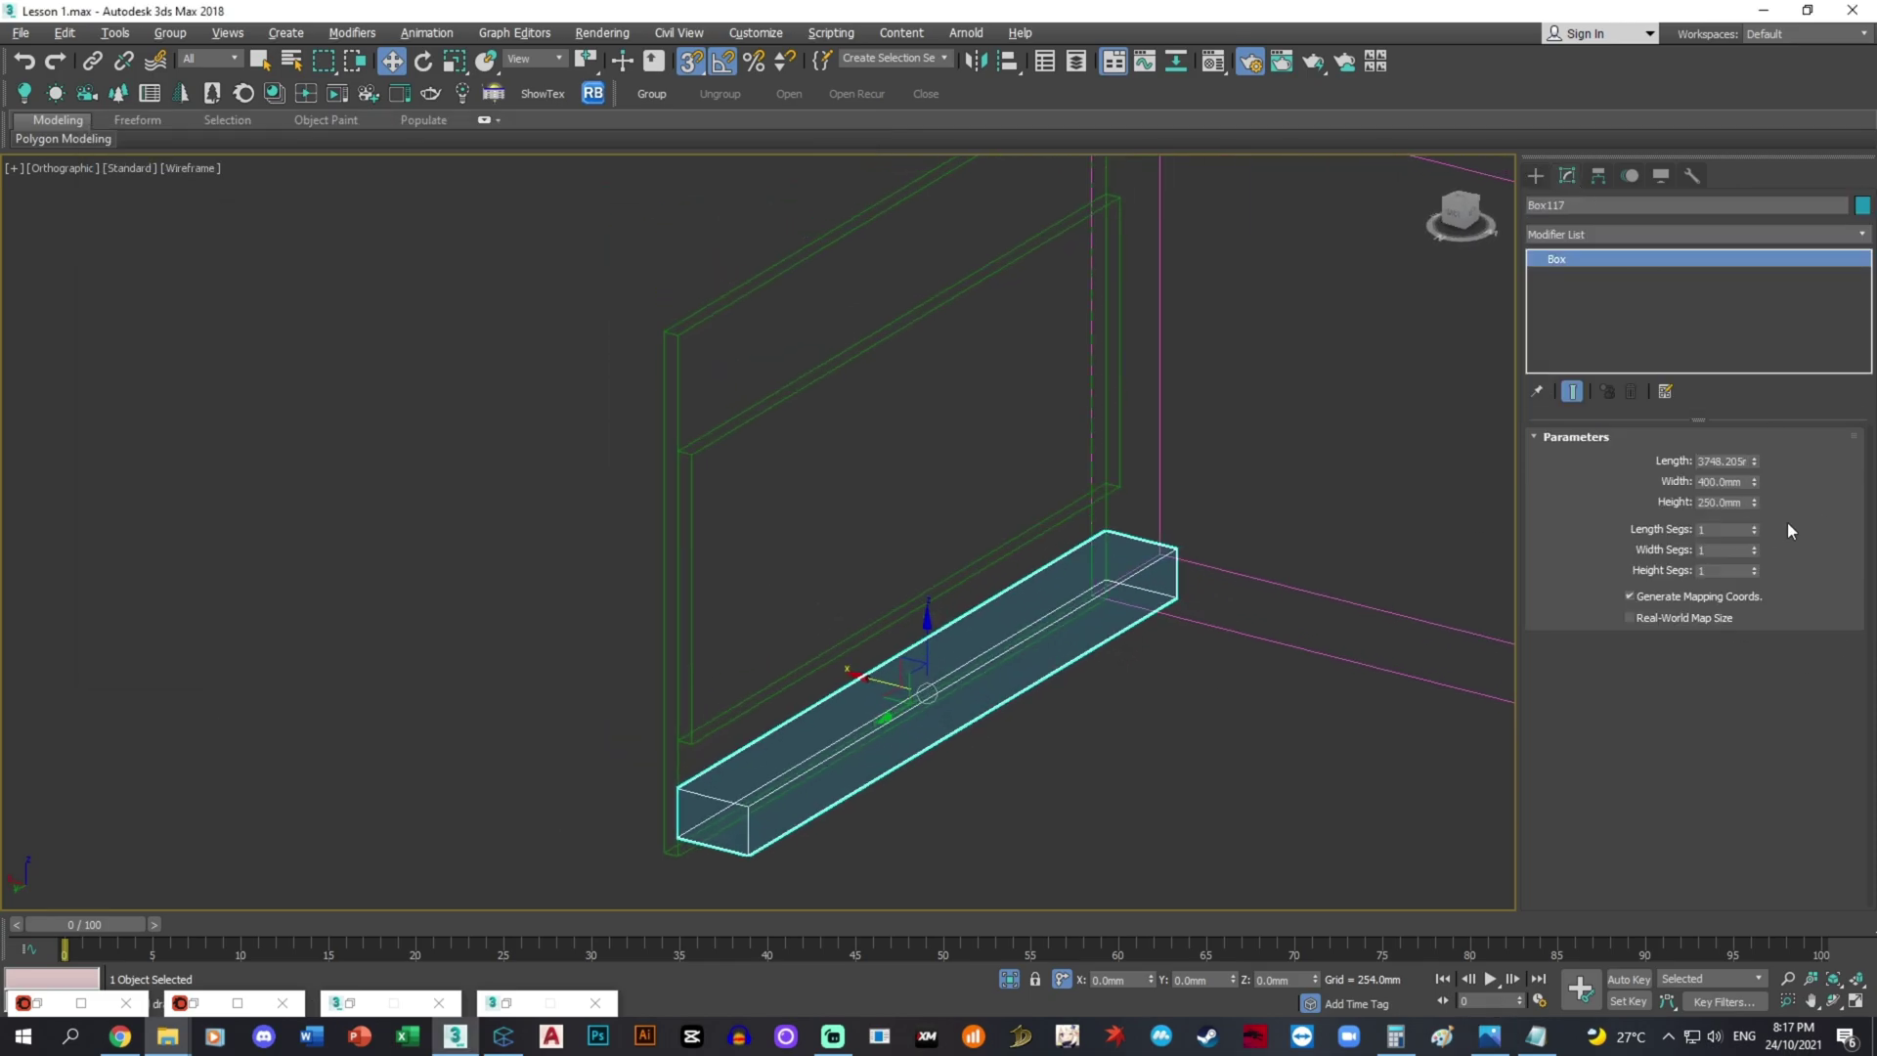
alt+middle_drag(1715, 542, 1514, 607)
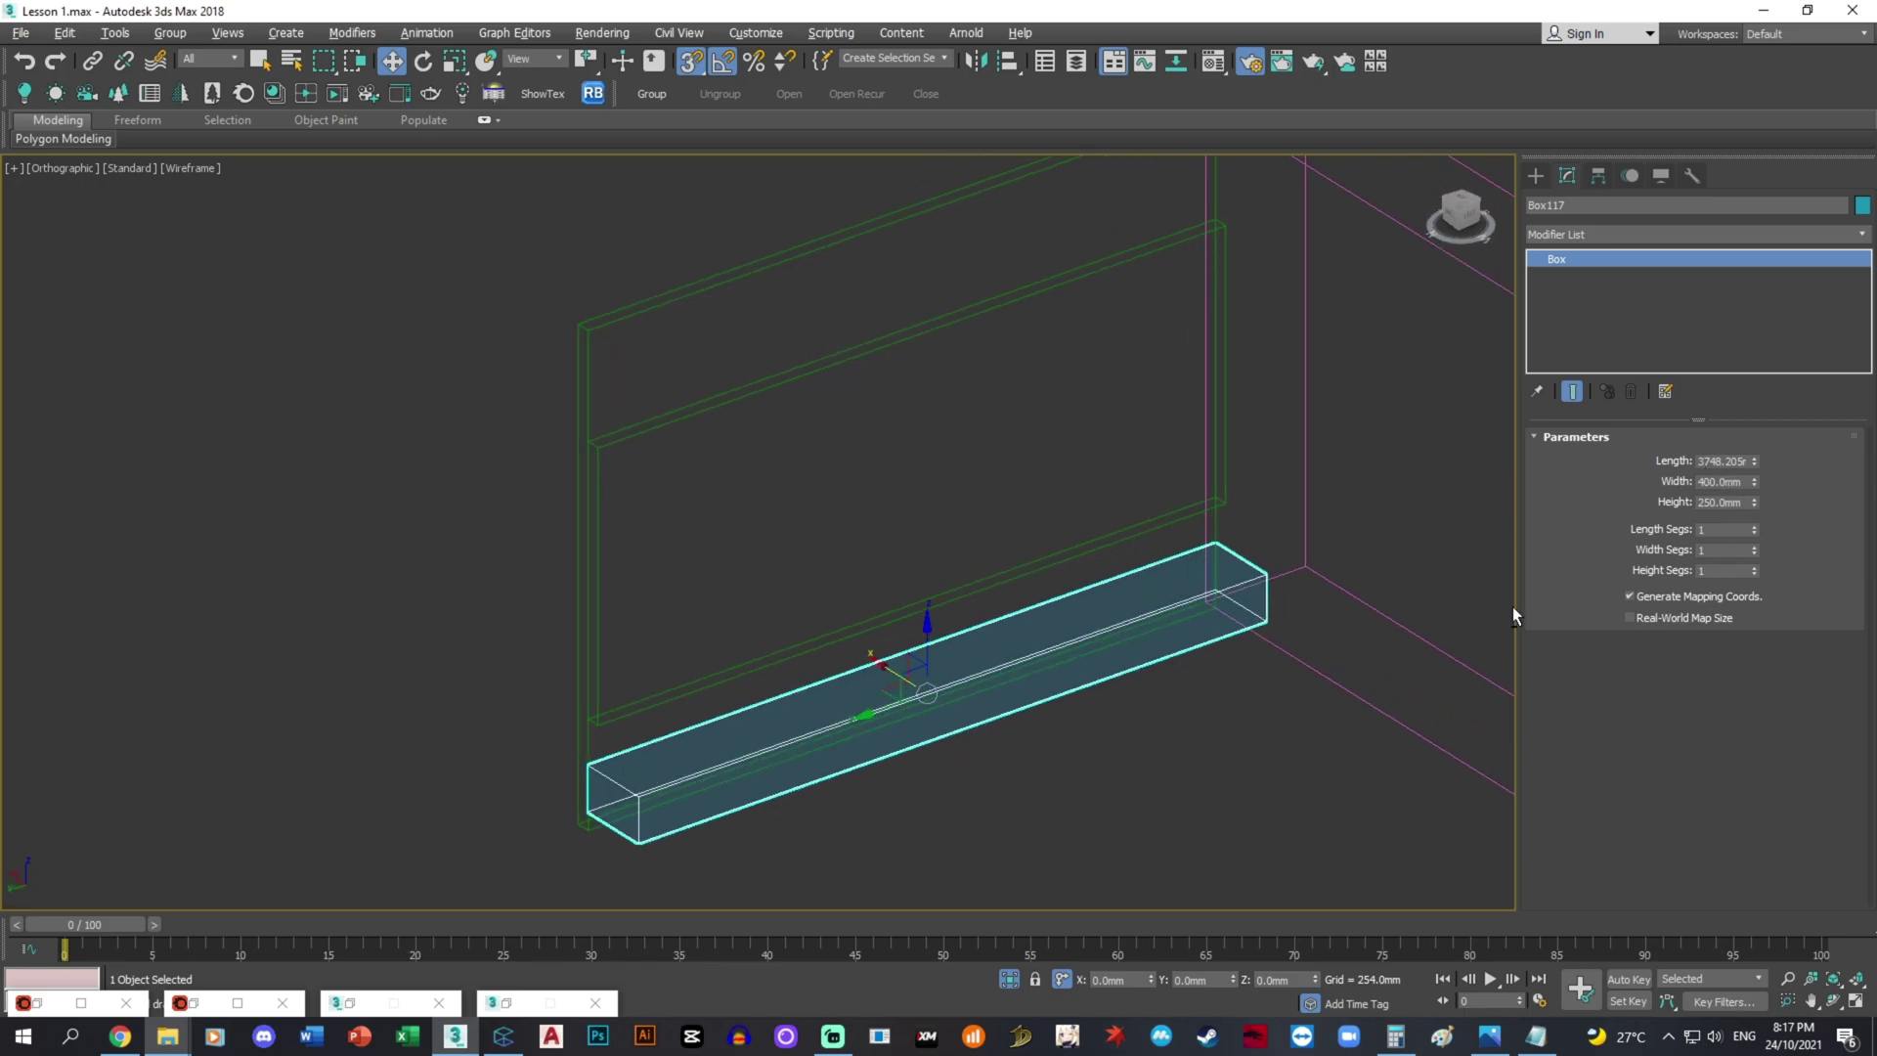
click(1754, 546)
click(1753, 547)
click(1752, 553)
click(1752, 554)
click(1752, 526)
click(1752, 526)
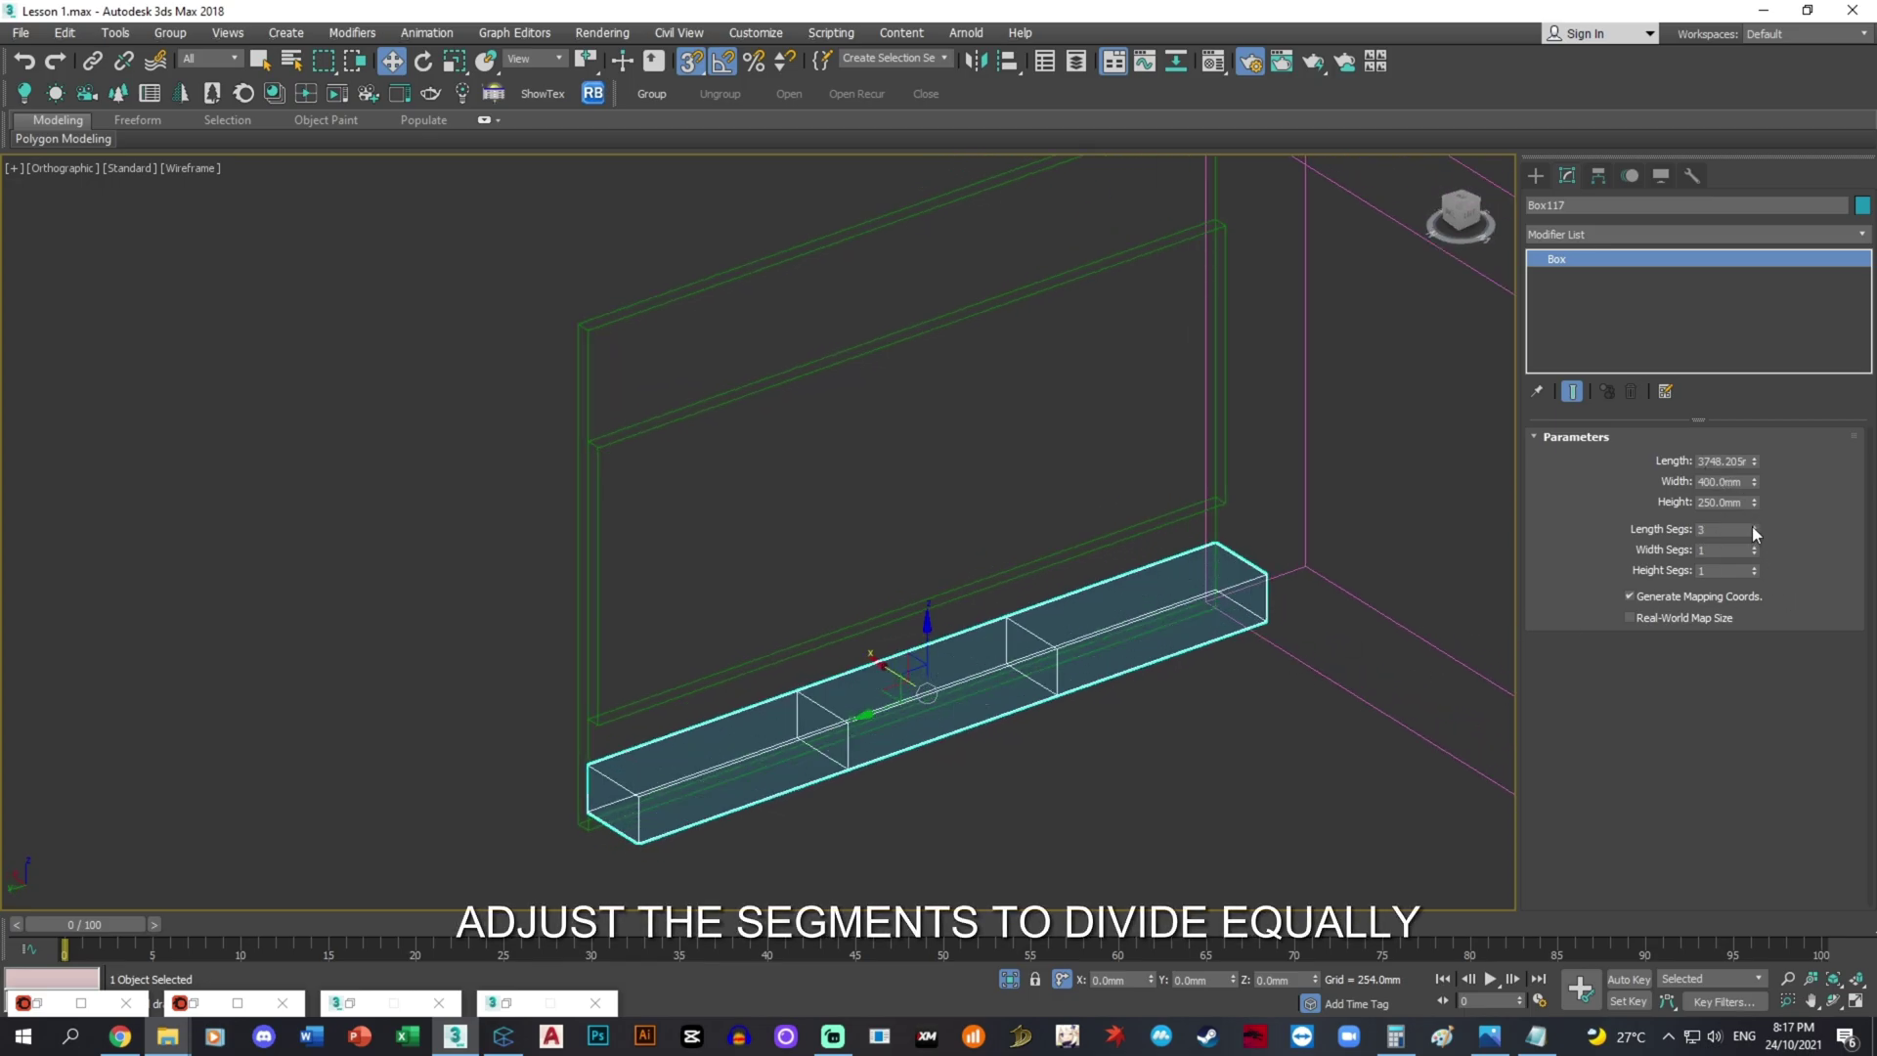
click(1752, 526)
click(1752, 526)
click(1752, 536)
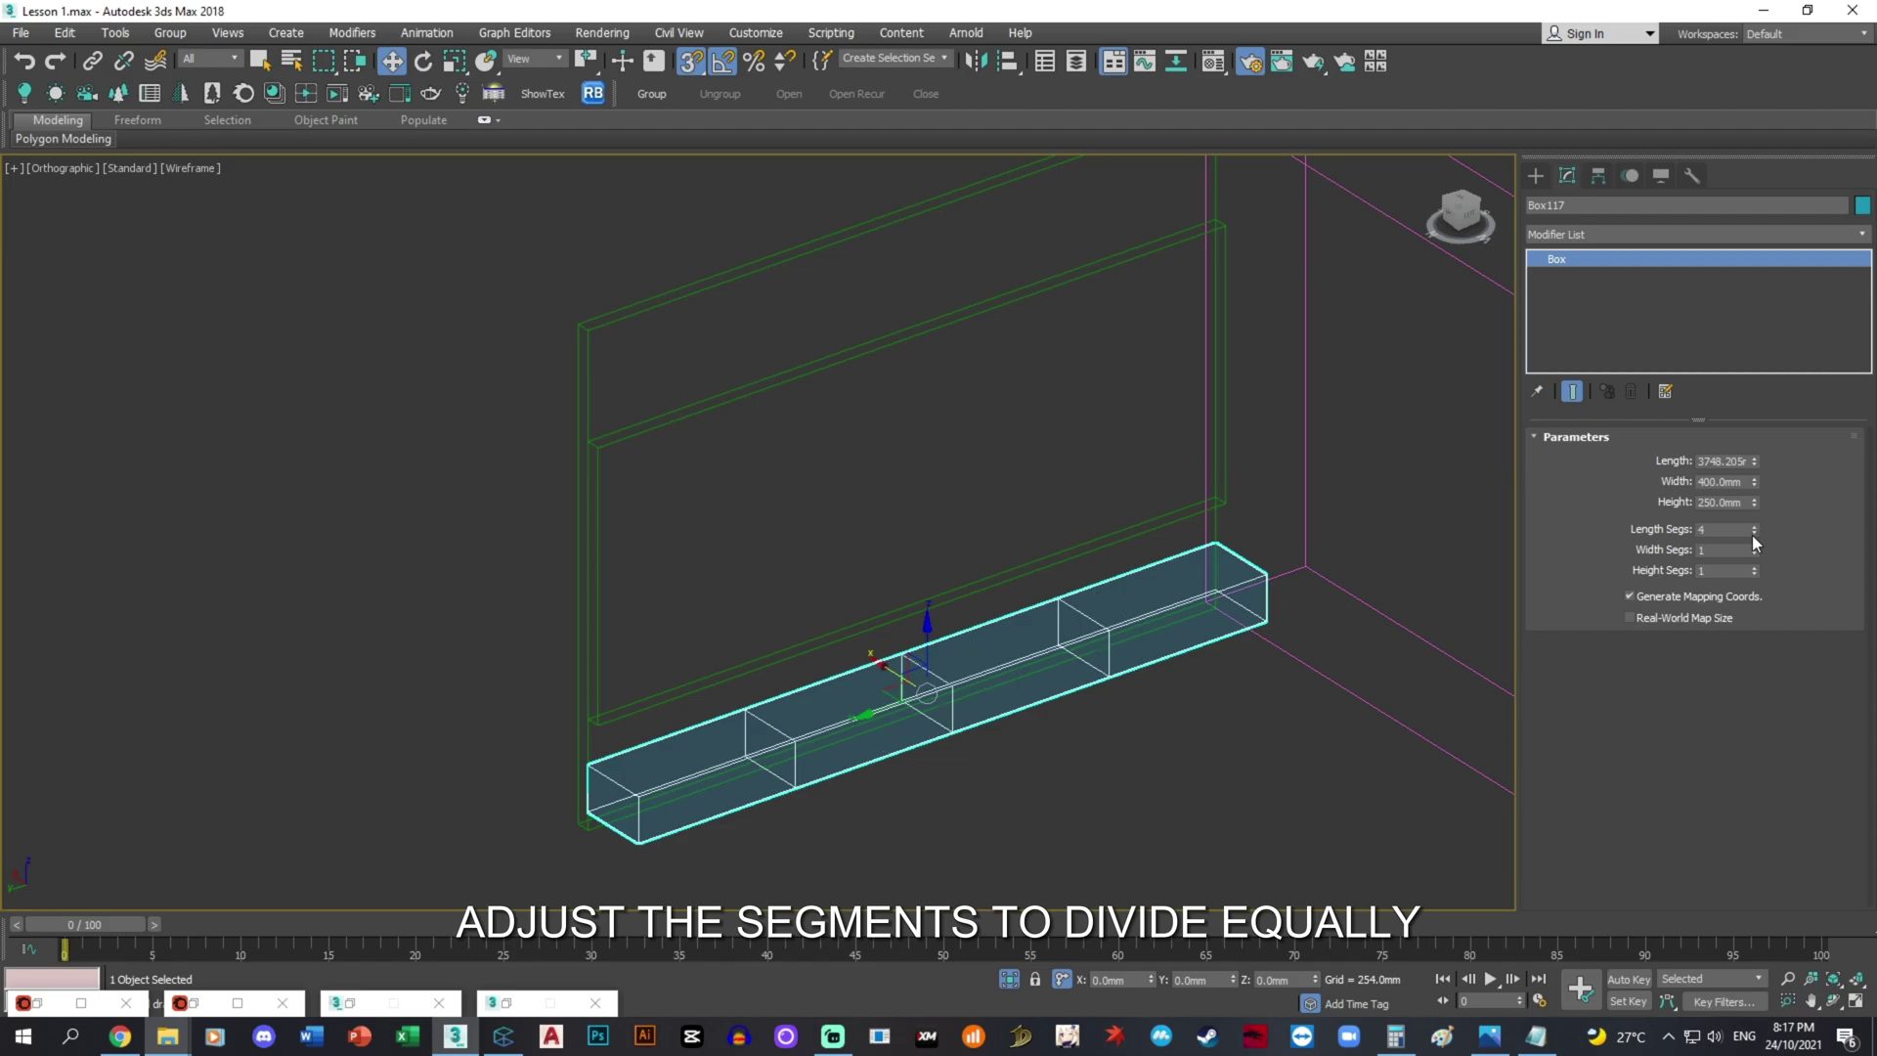
- Check the cabinet in the reference photo and calculate the door length in Calculator by dividing 3748 by 4
alt+middle_drag(1506, 626, 1183, 734)
click(1489, 1039)
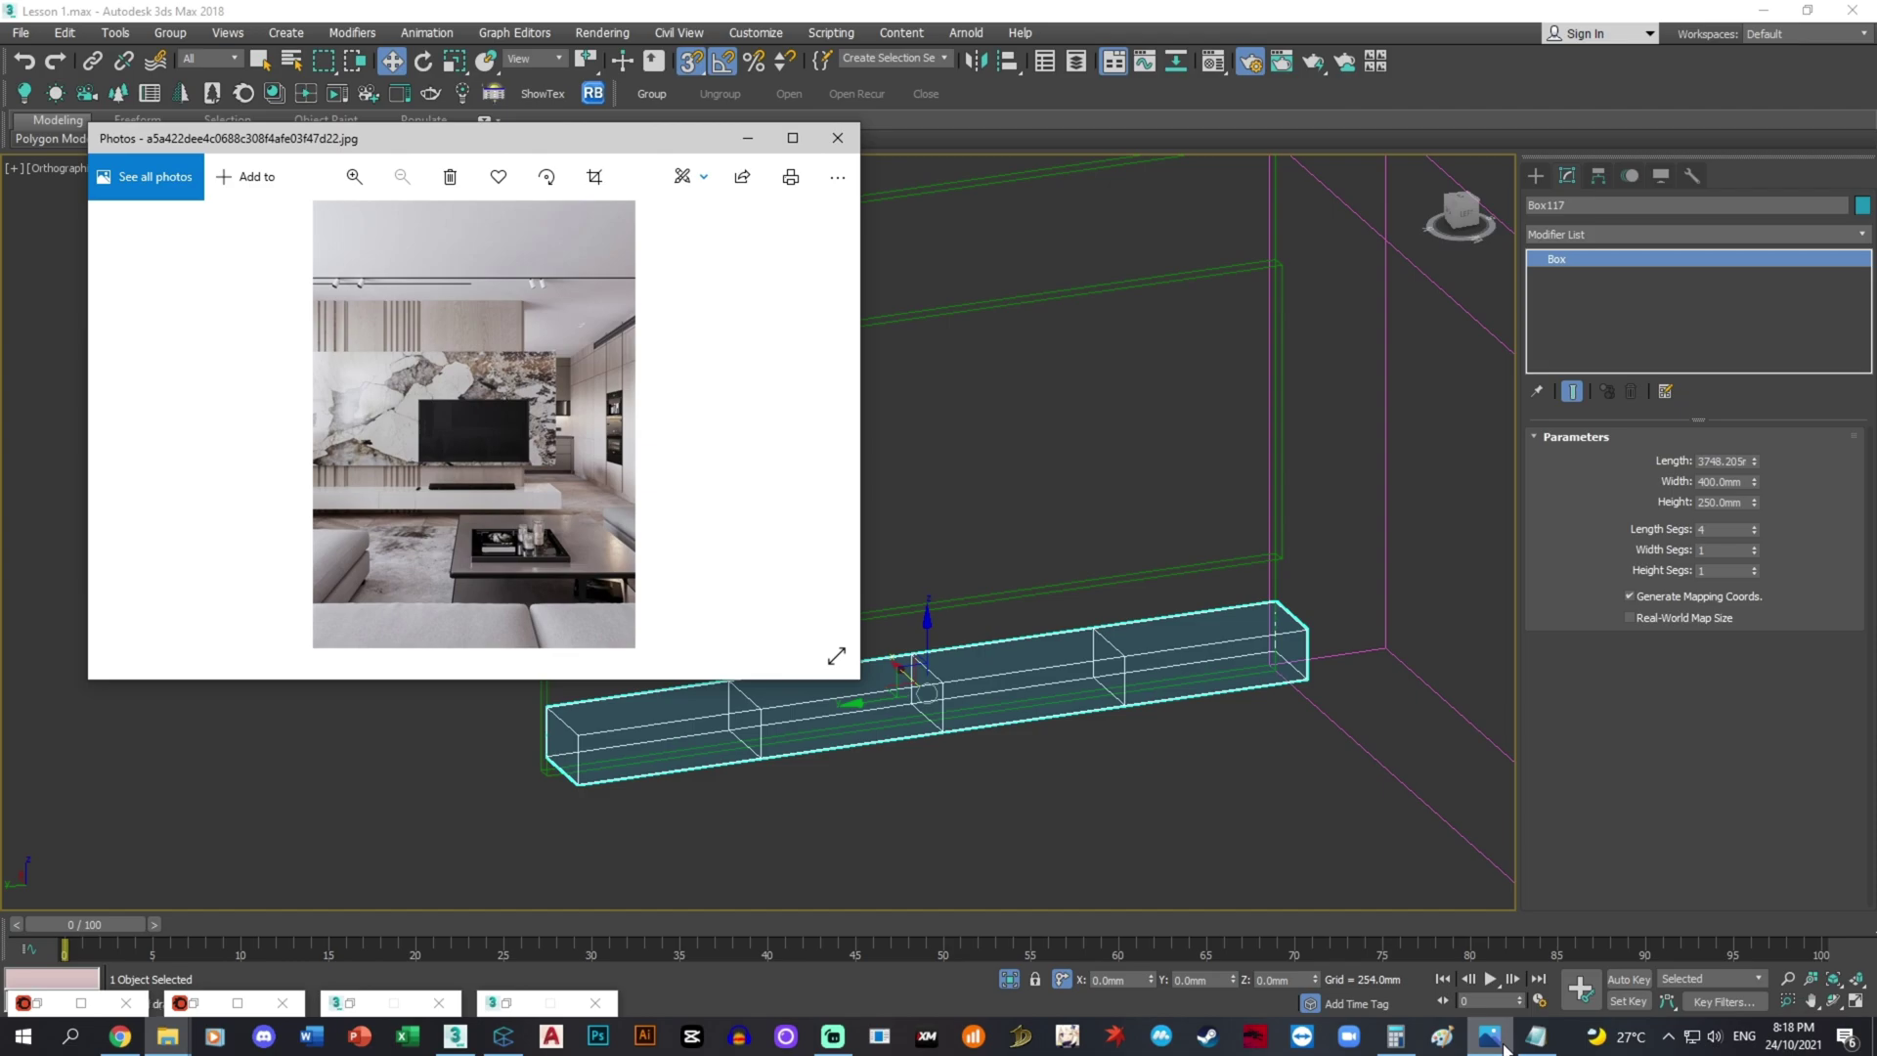
click(1502, 1046)
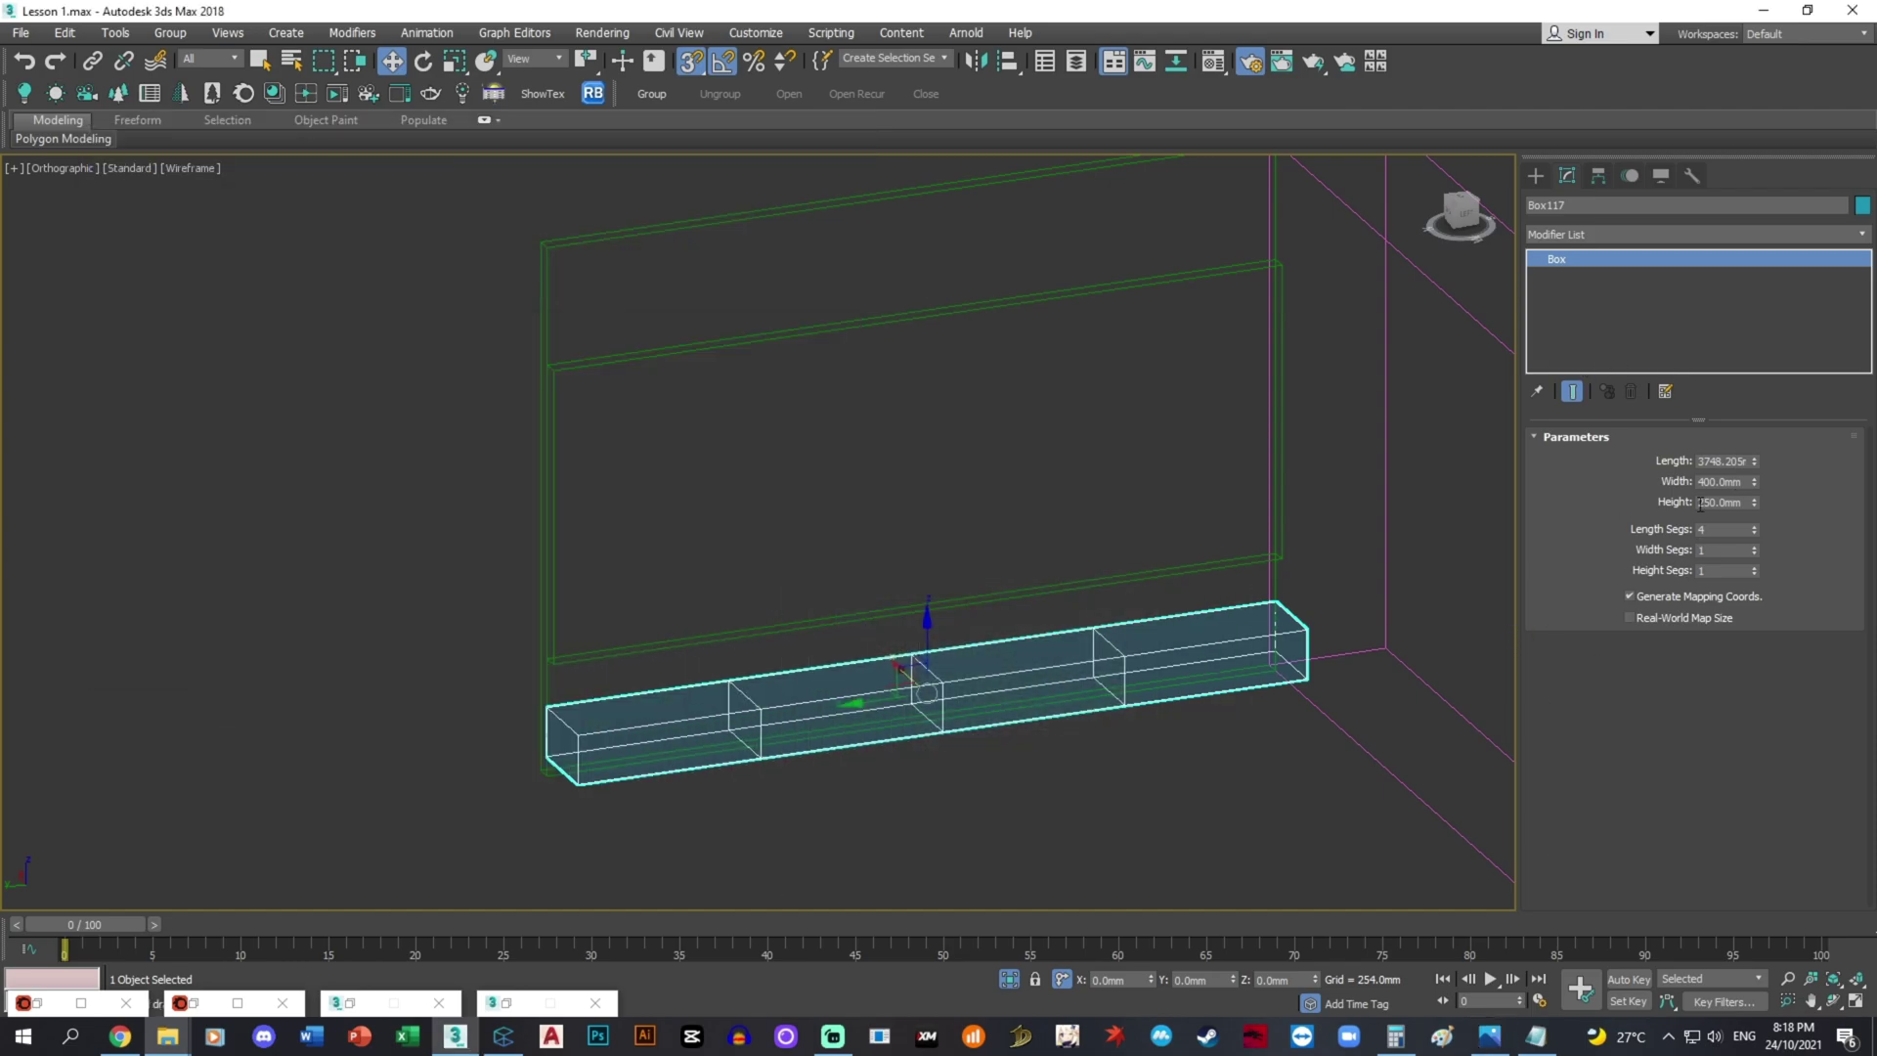
click(1395, 1038)
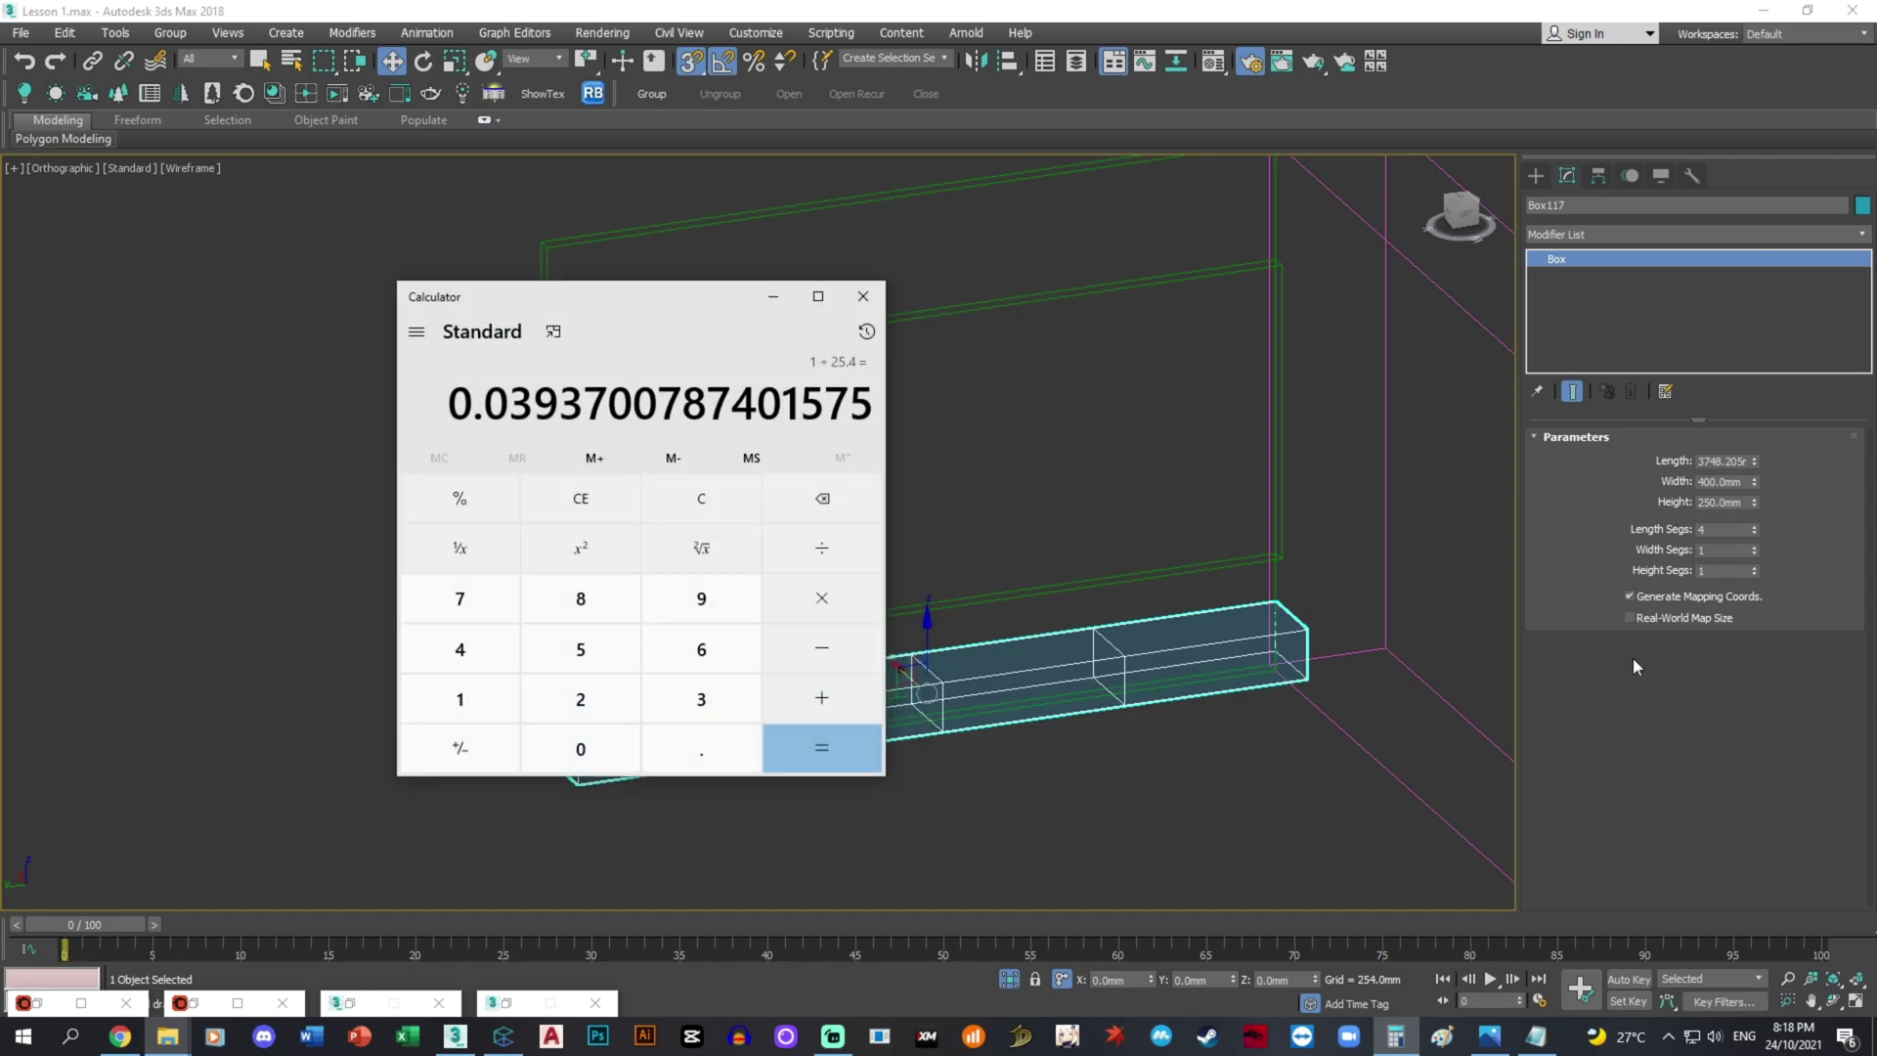
text(3748 ÷ )
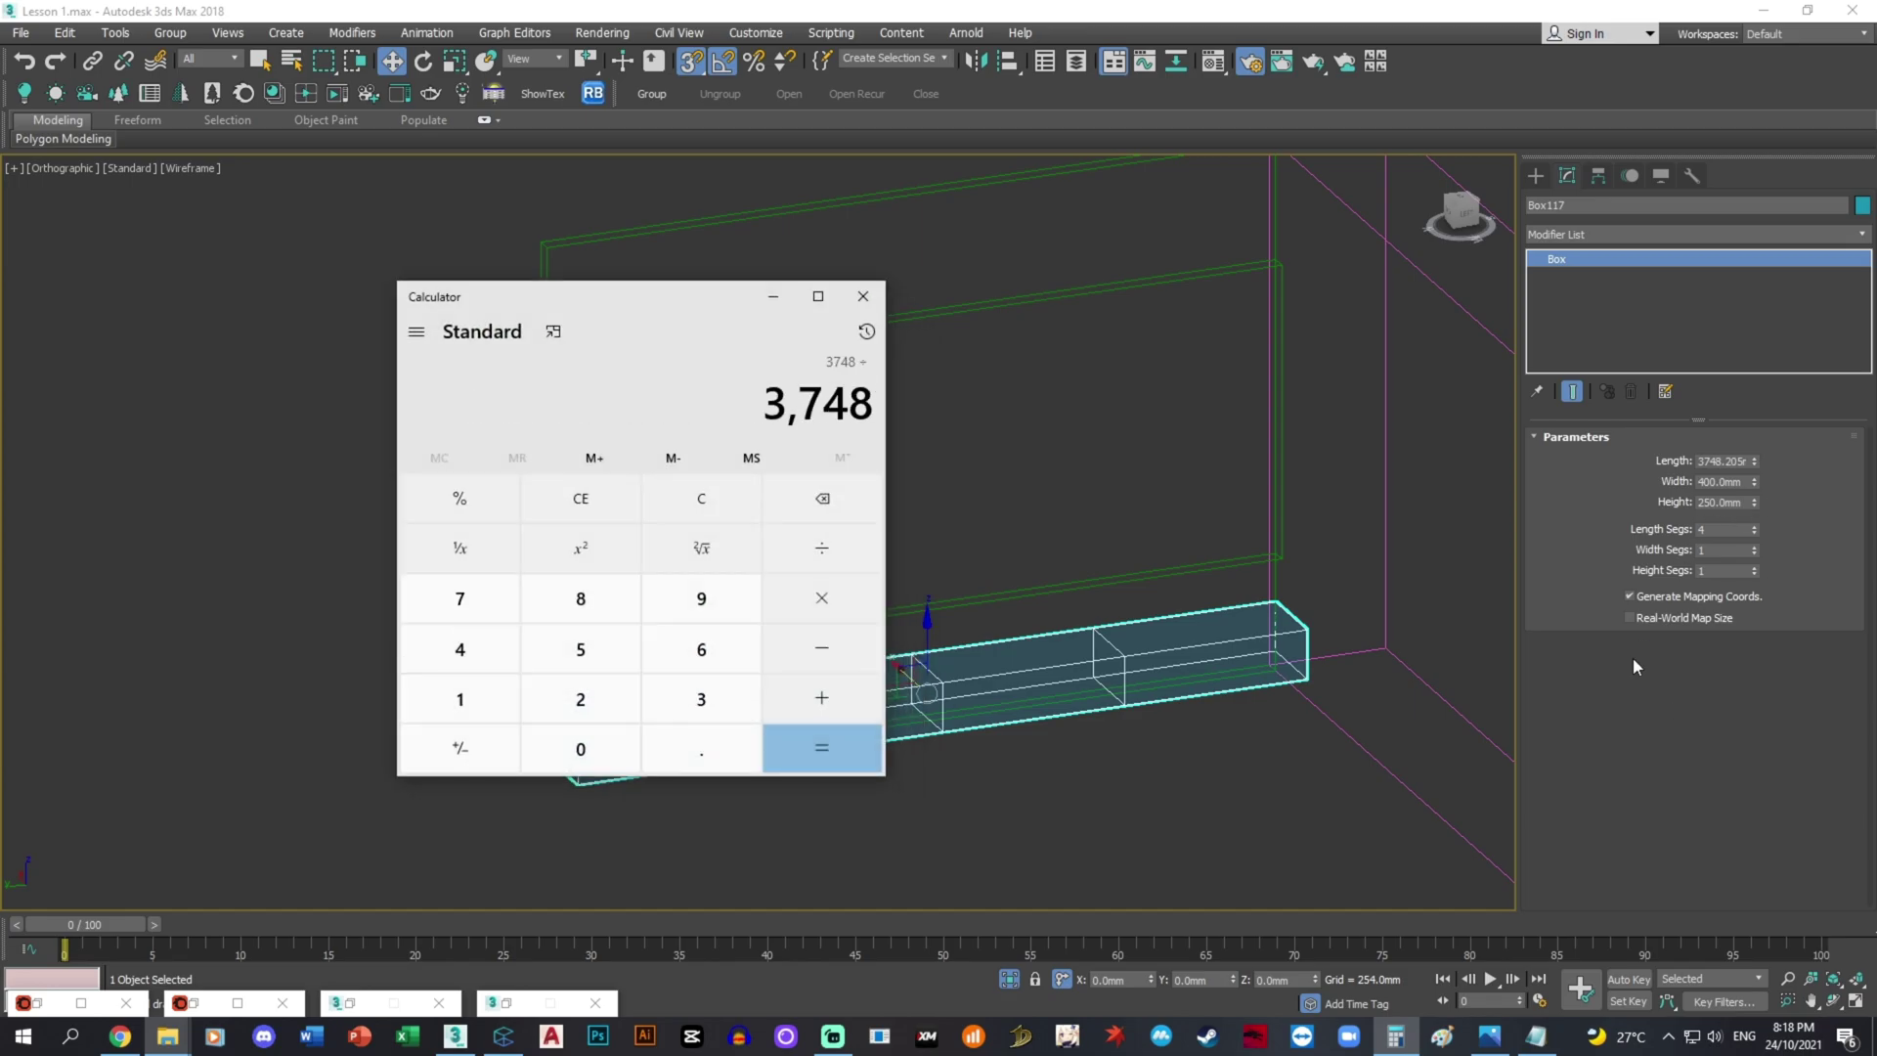
text(4)
key(Return)
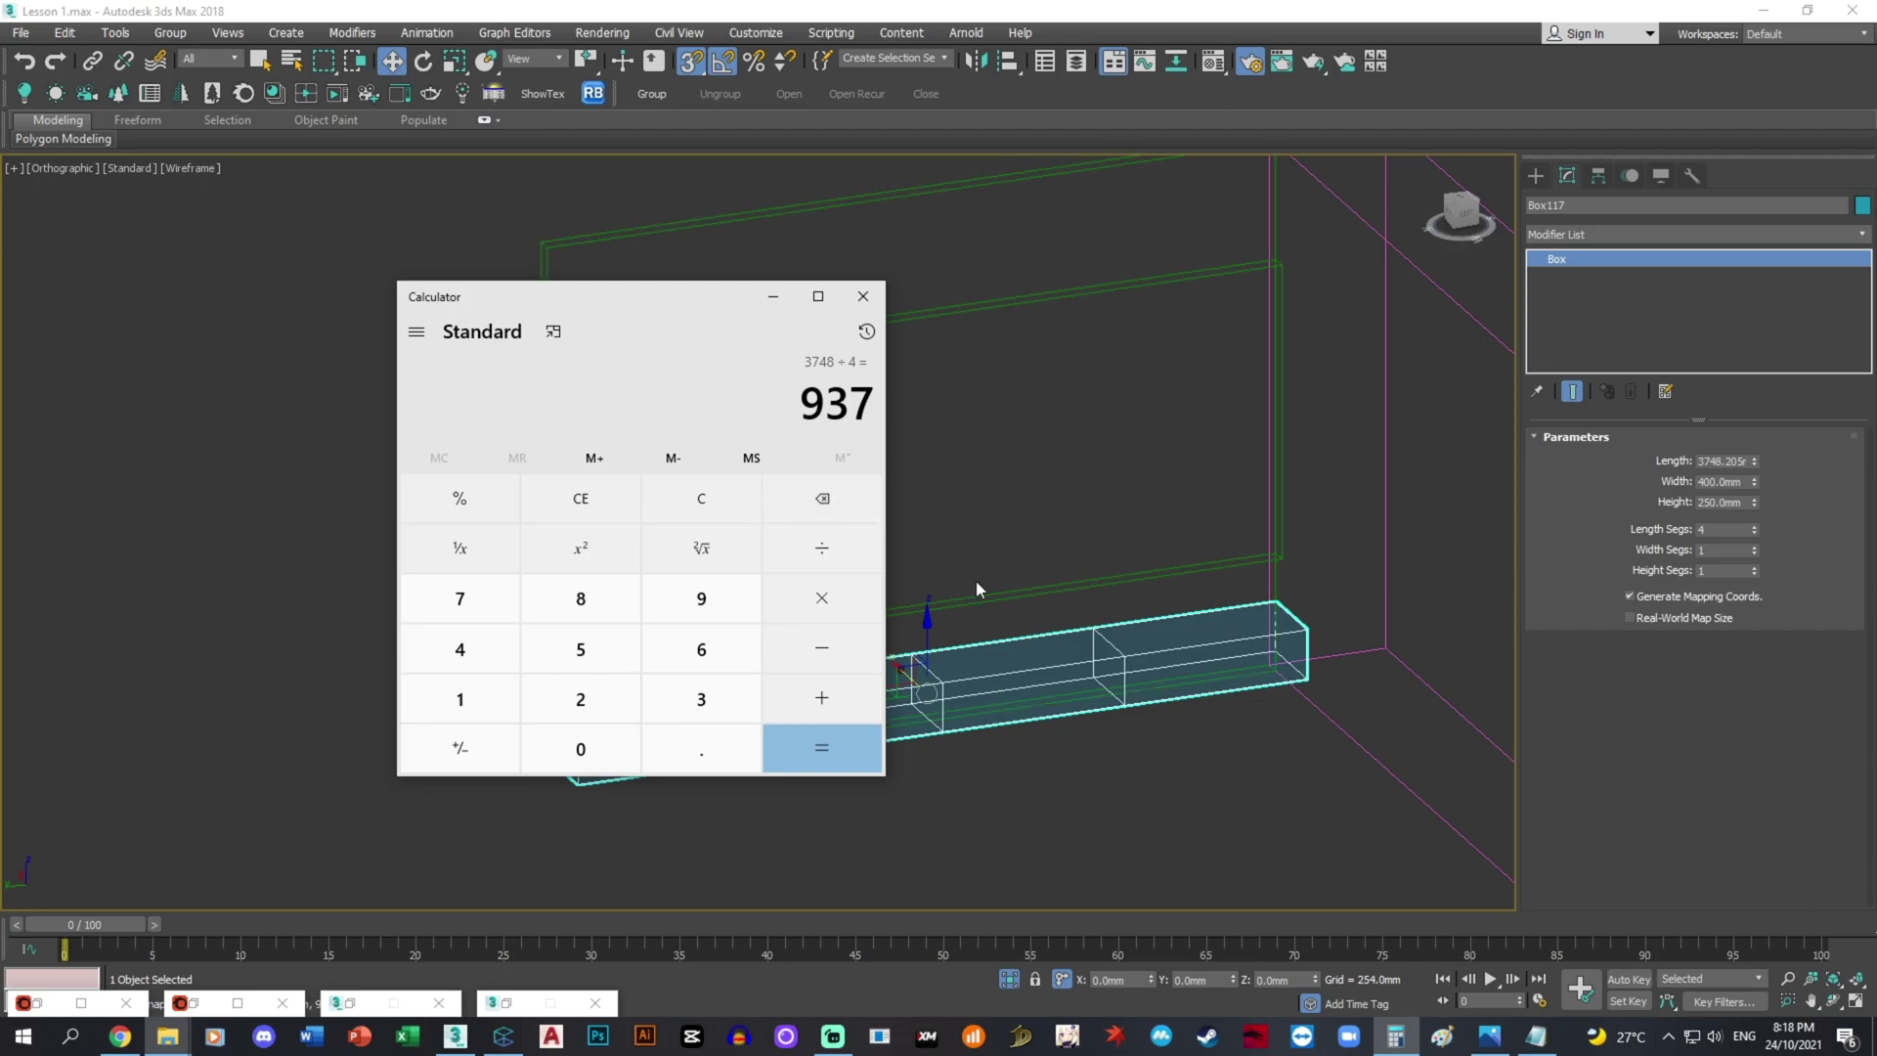
click(774, 297)
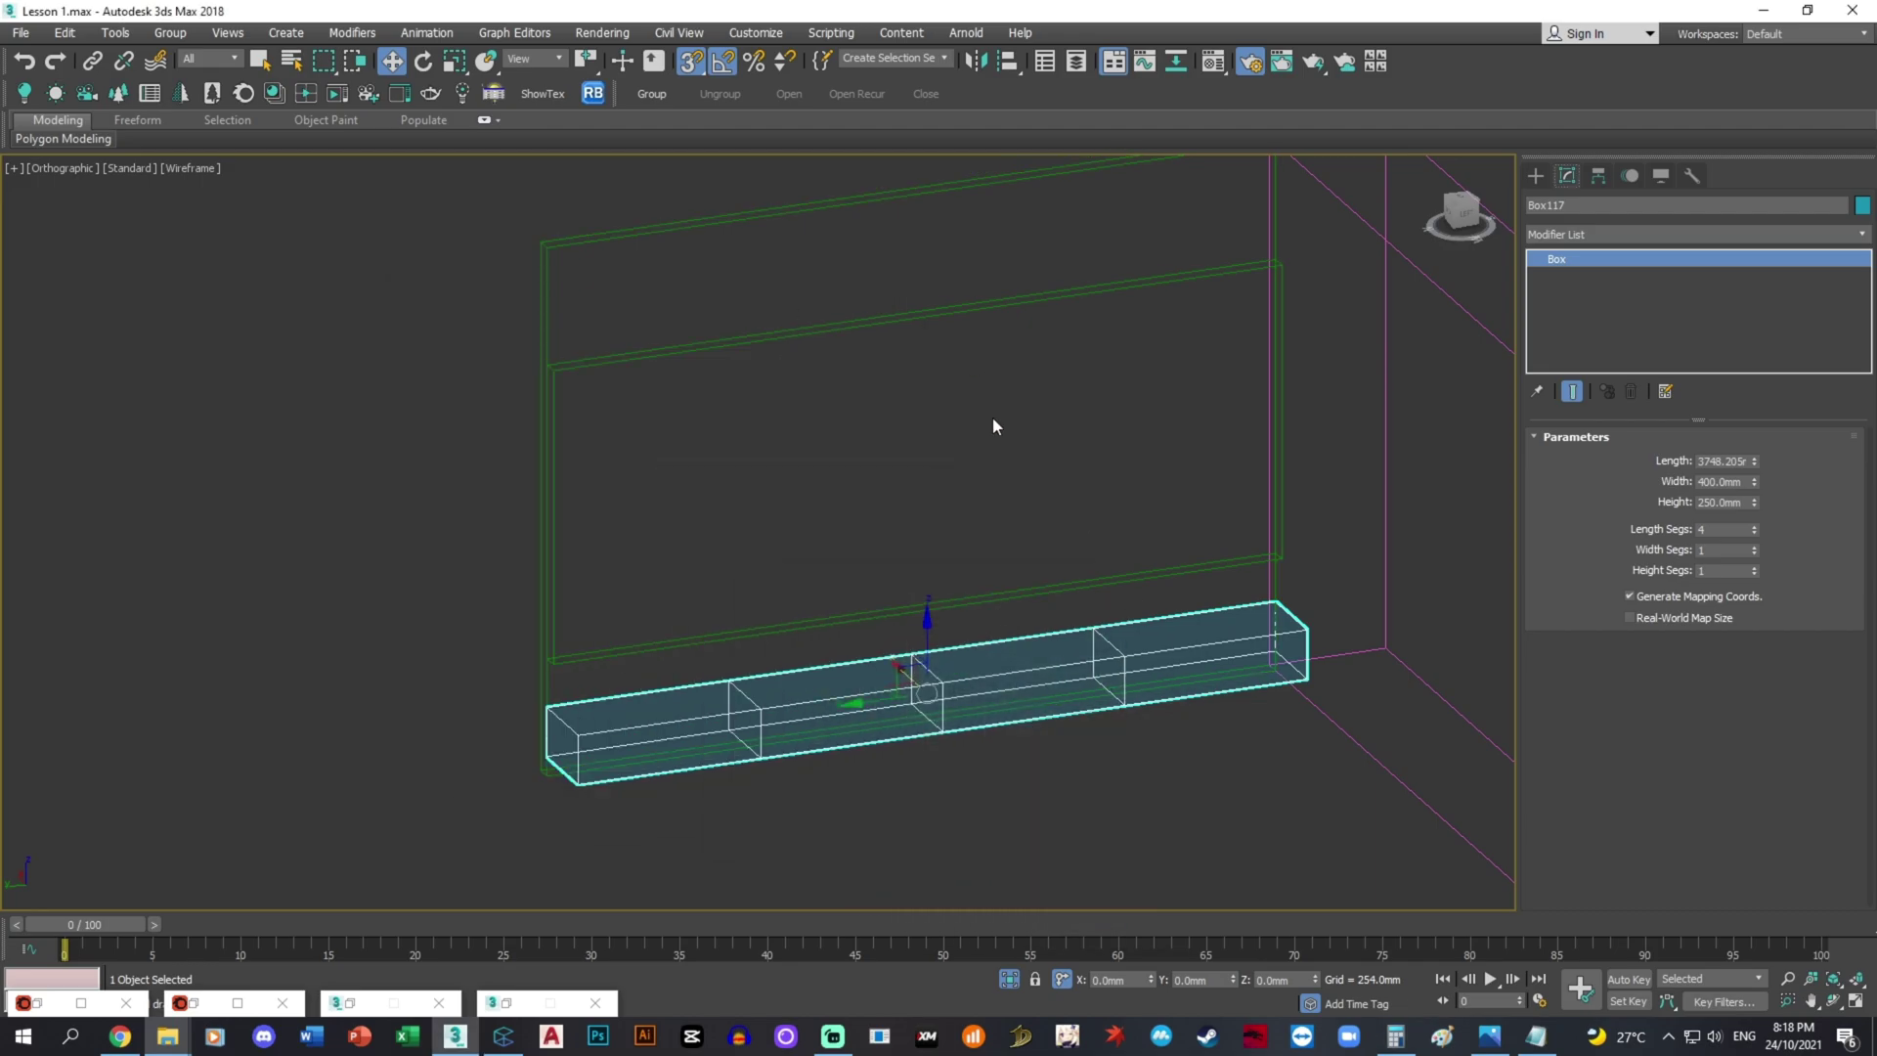
- Draw a box over the front face of the base's end segment beside the side wall, about 937 mm long and 250 mm high
click(1534, 175)
click(1655, 294)
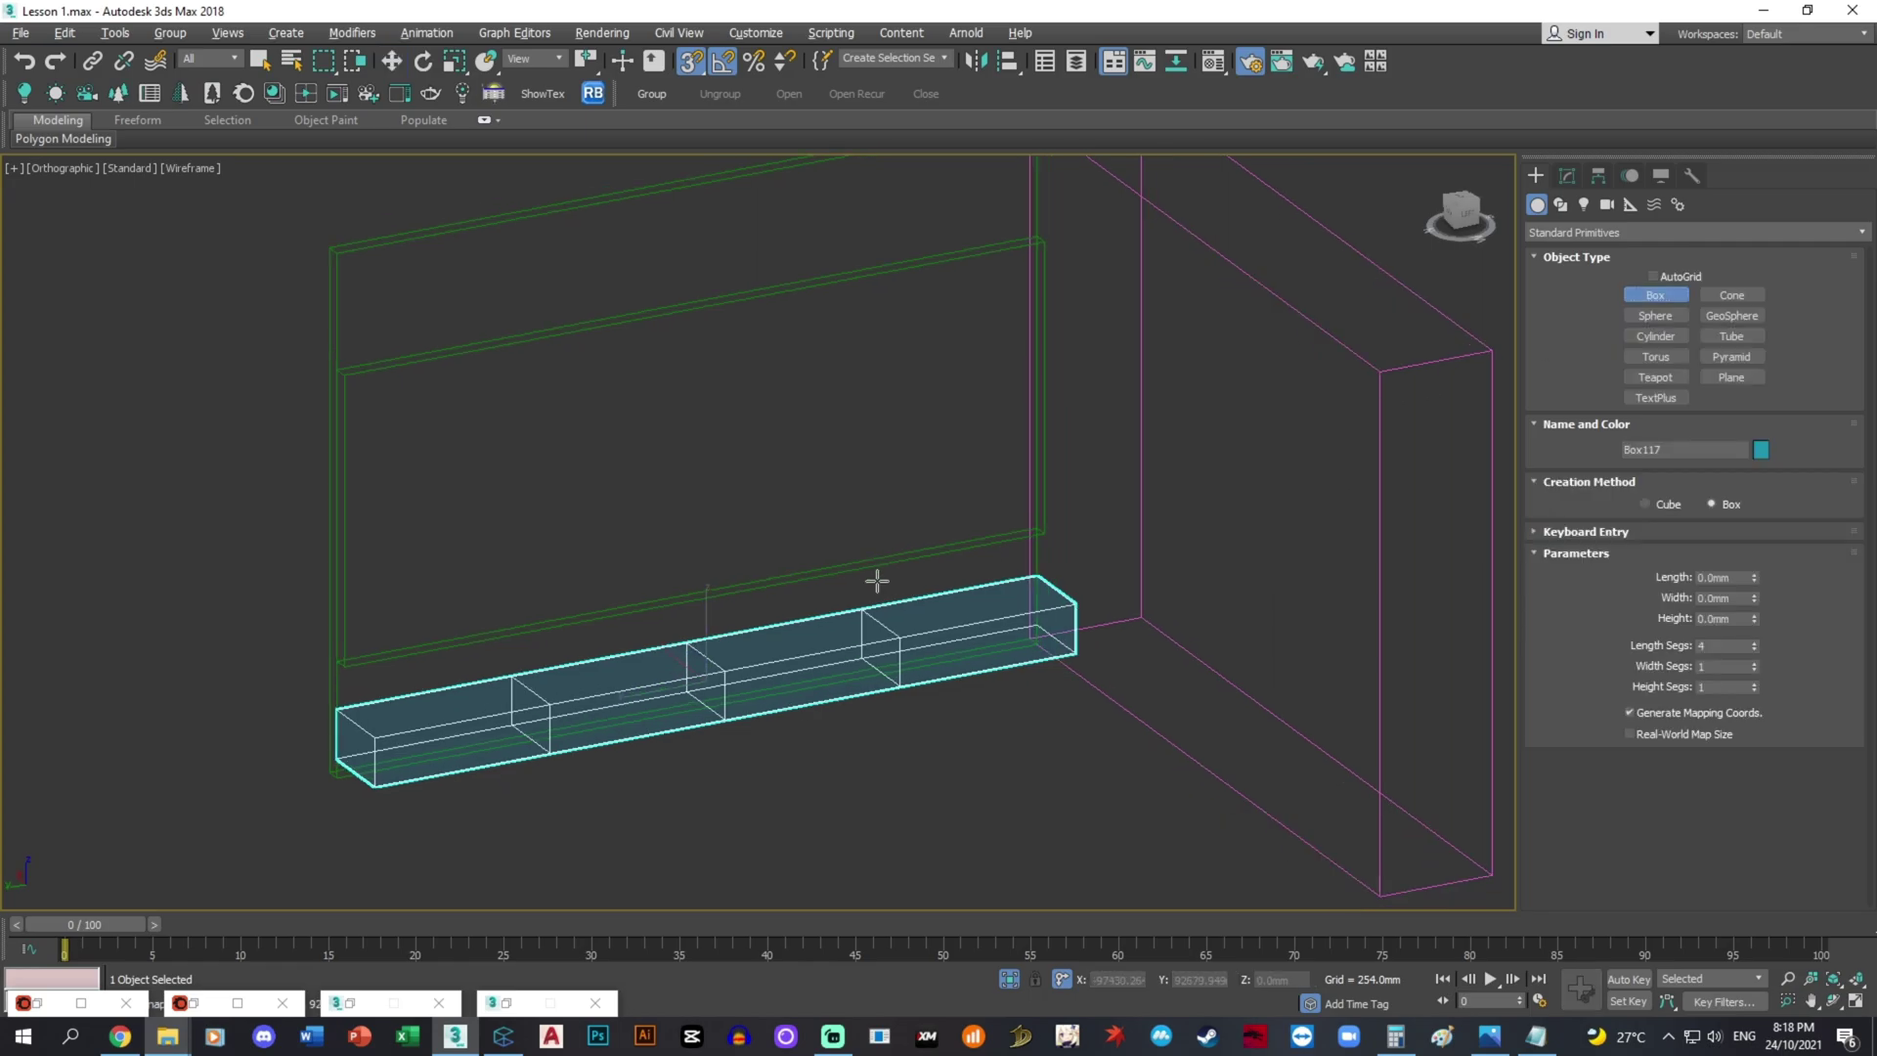
scroll(880, 626, up, 5)
drag(850, 650, 1174, 560)
click(1165, 469)
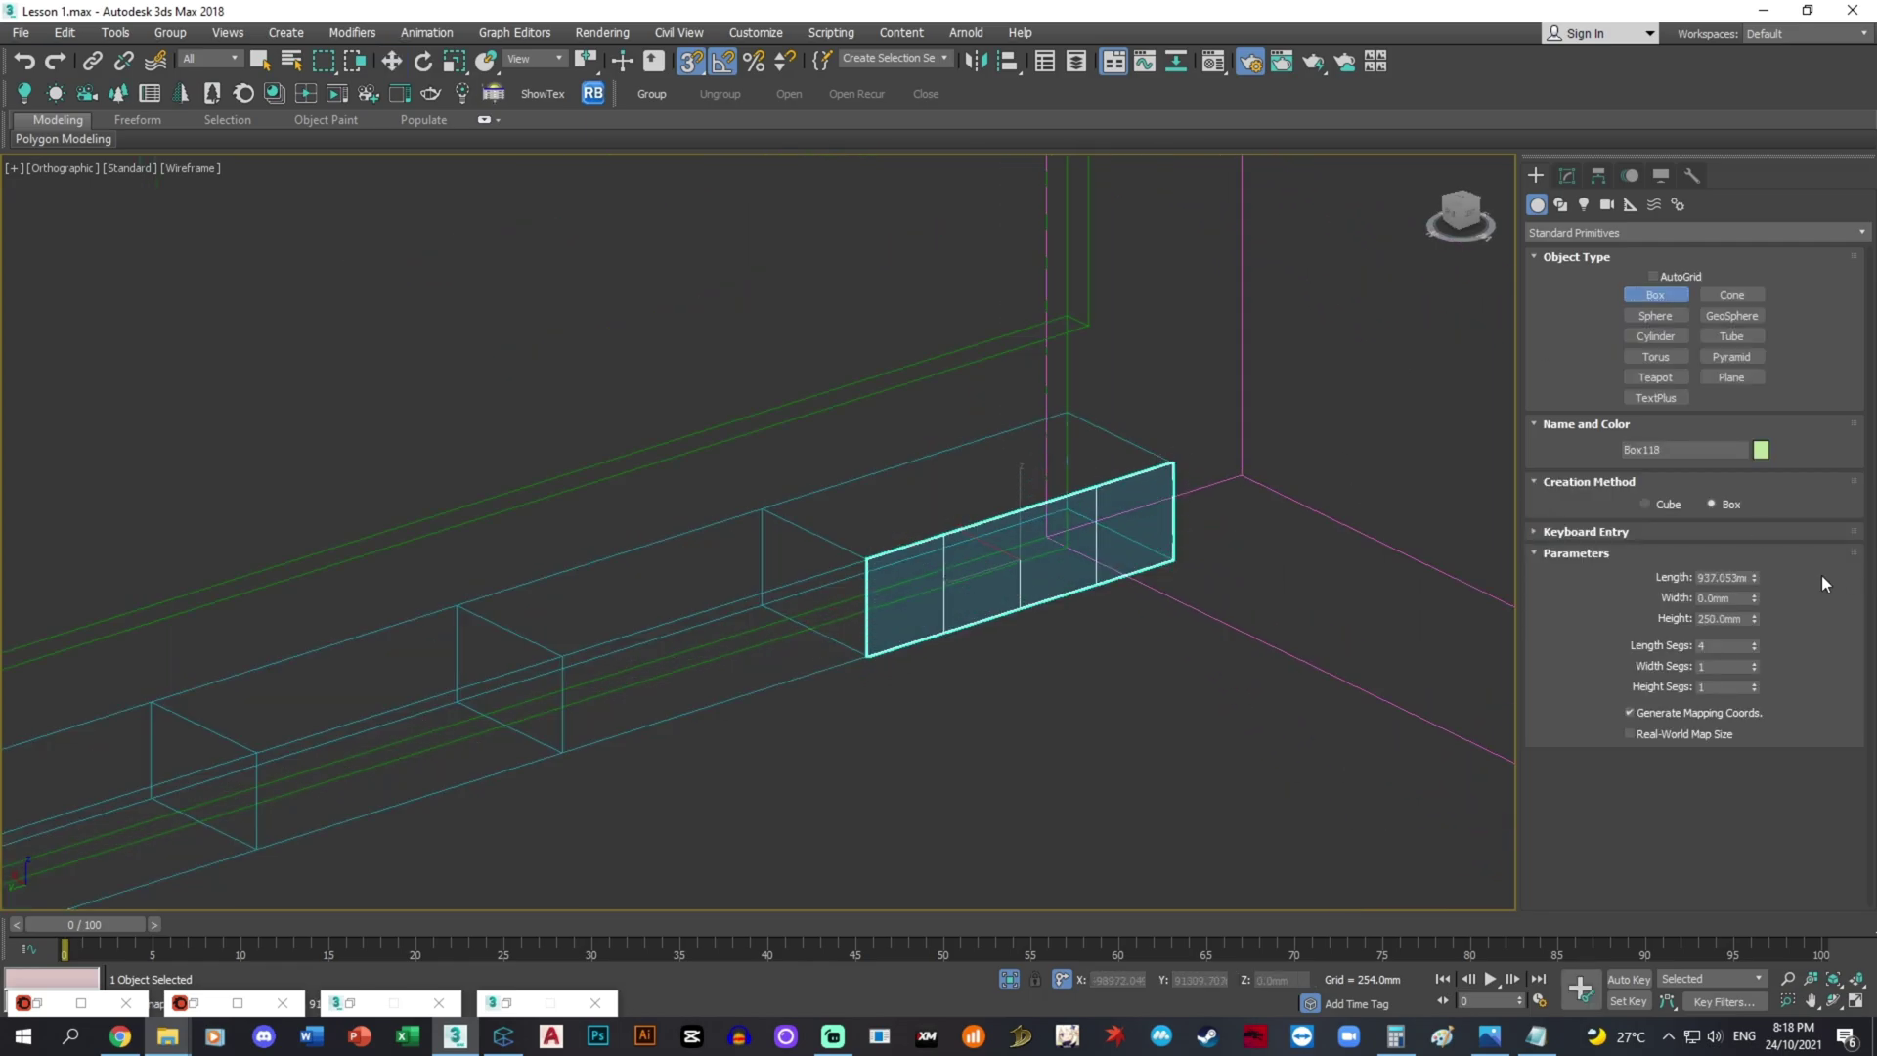
- Set the new door box's width to 20 mm and its length segments to 1
click(1727, 598)
text(20)
key(Return)
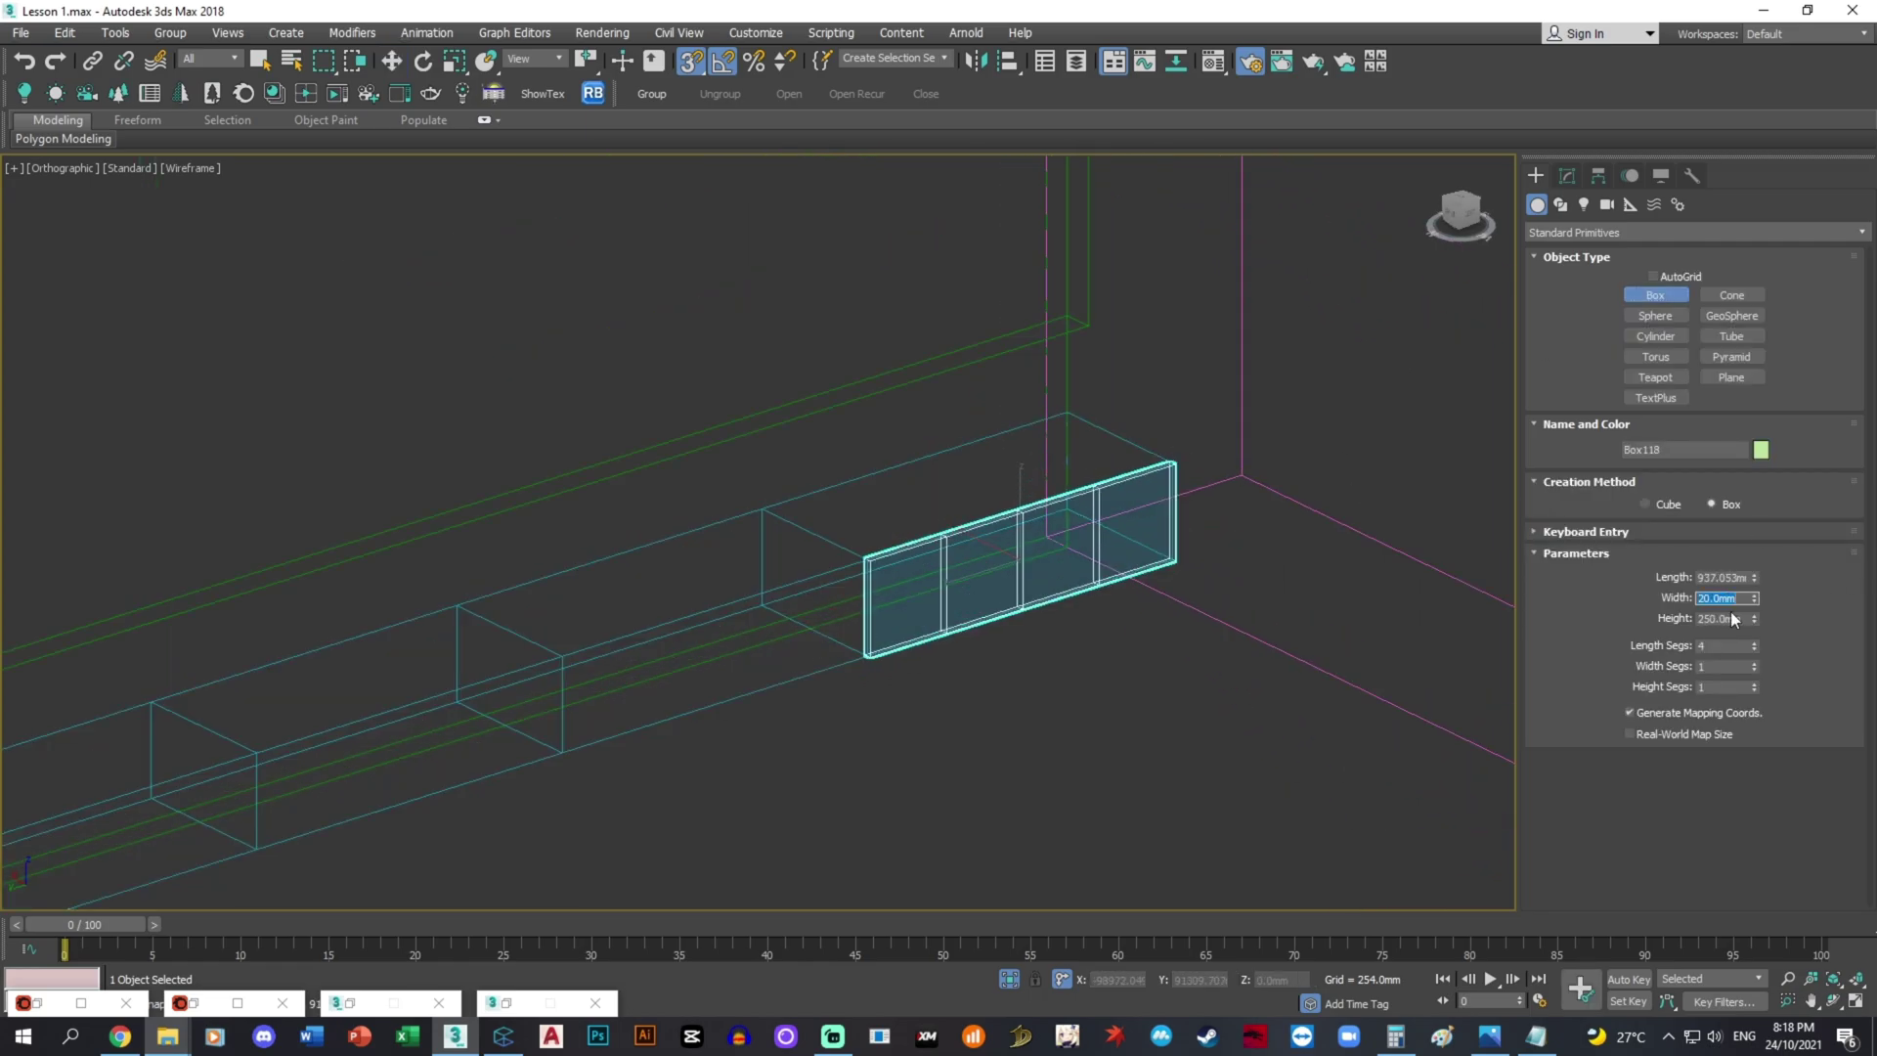
double_click(1719, 648)
text(1)
key(Return)
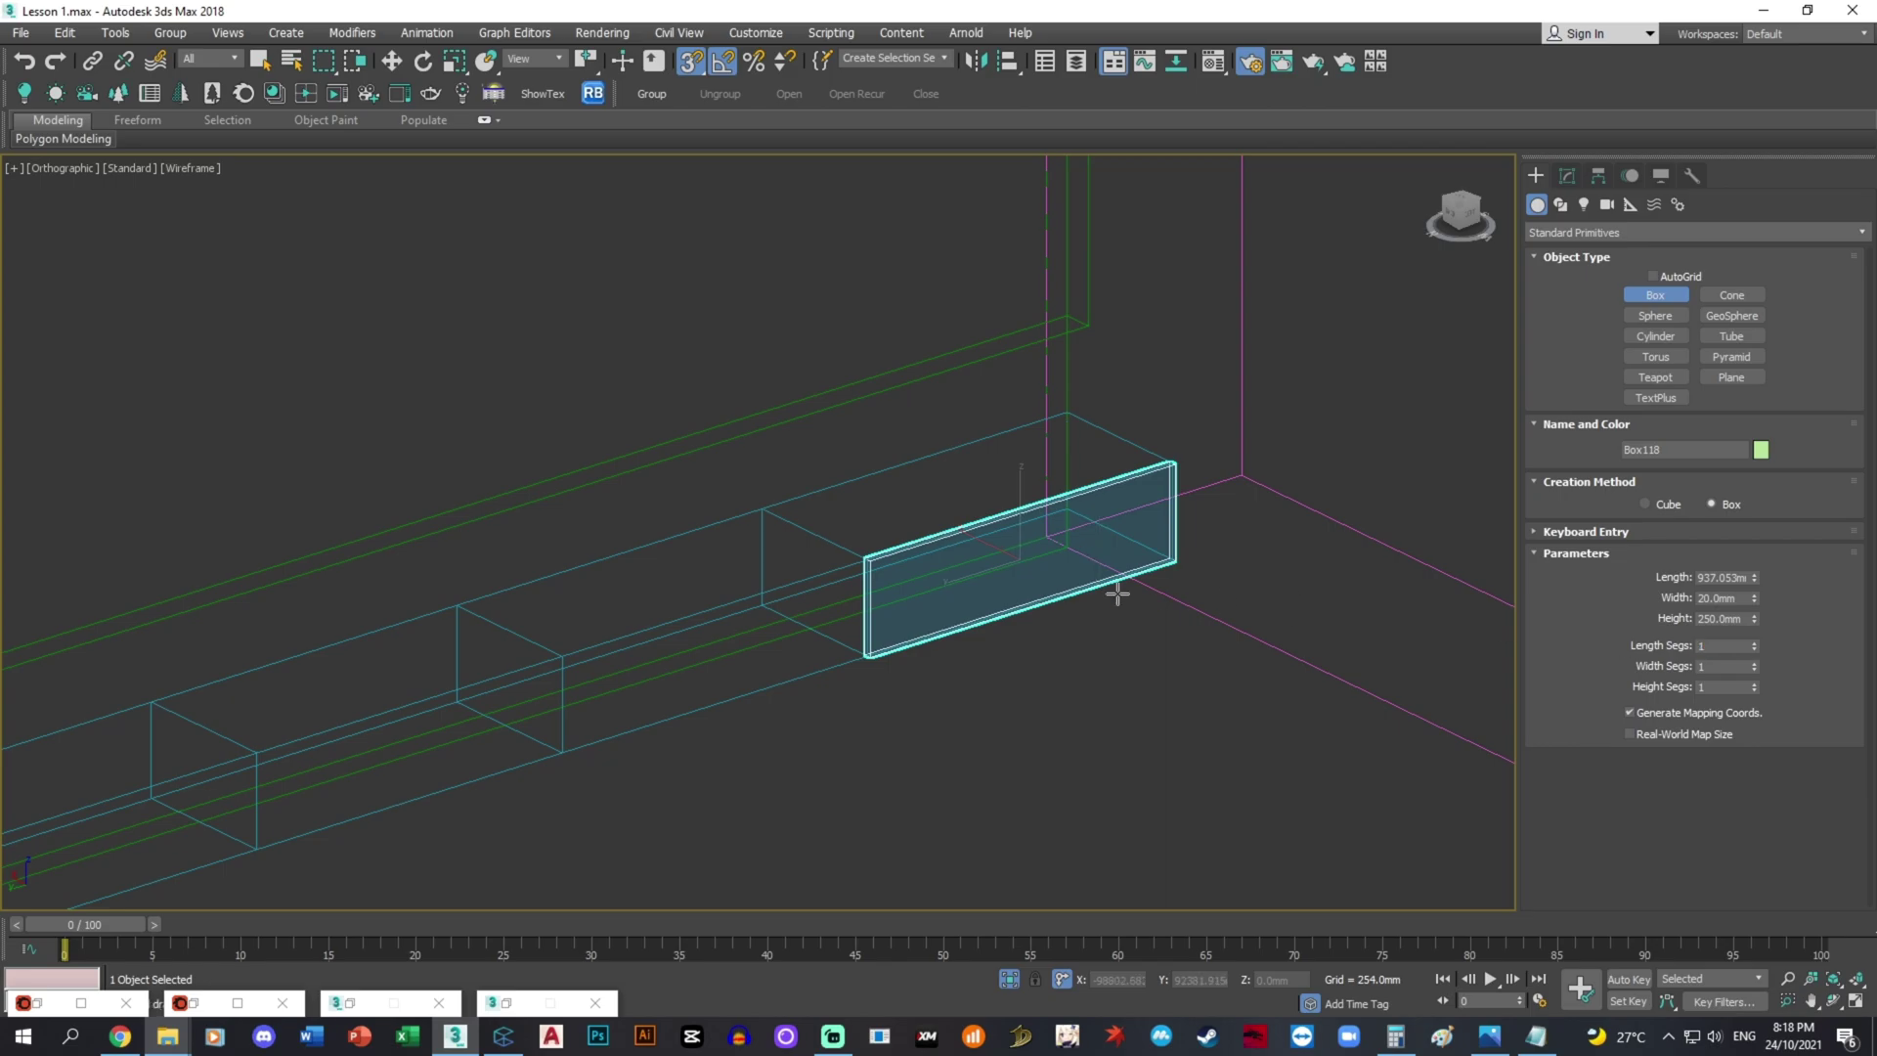
- Move the door box so its back corner snaps onto the front corner of the base's end segment
scroll(1135, 548, up, 3)
key(w)
drag(932, 580, 1159, 682)
scroll(783, 774, up, 3)
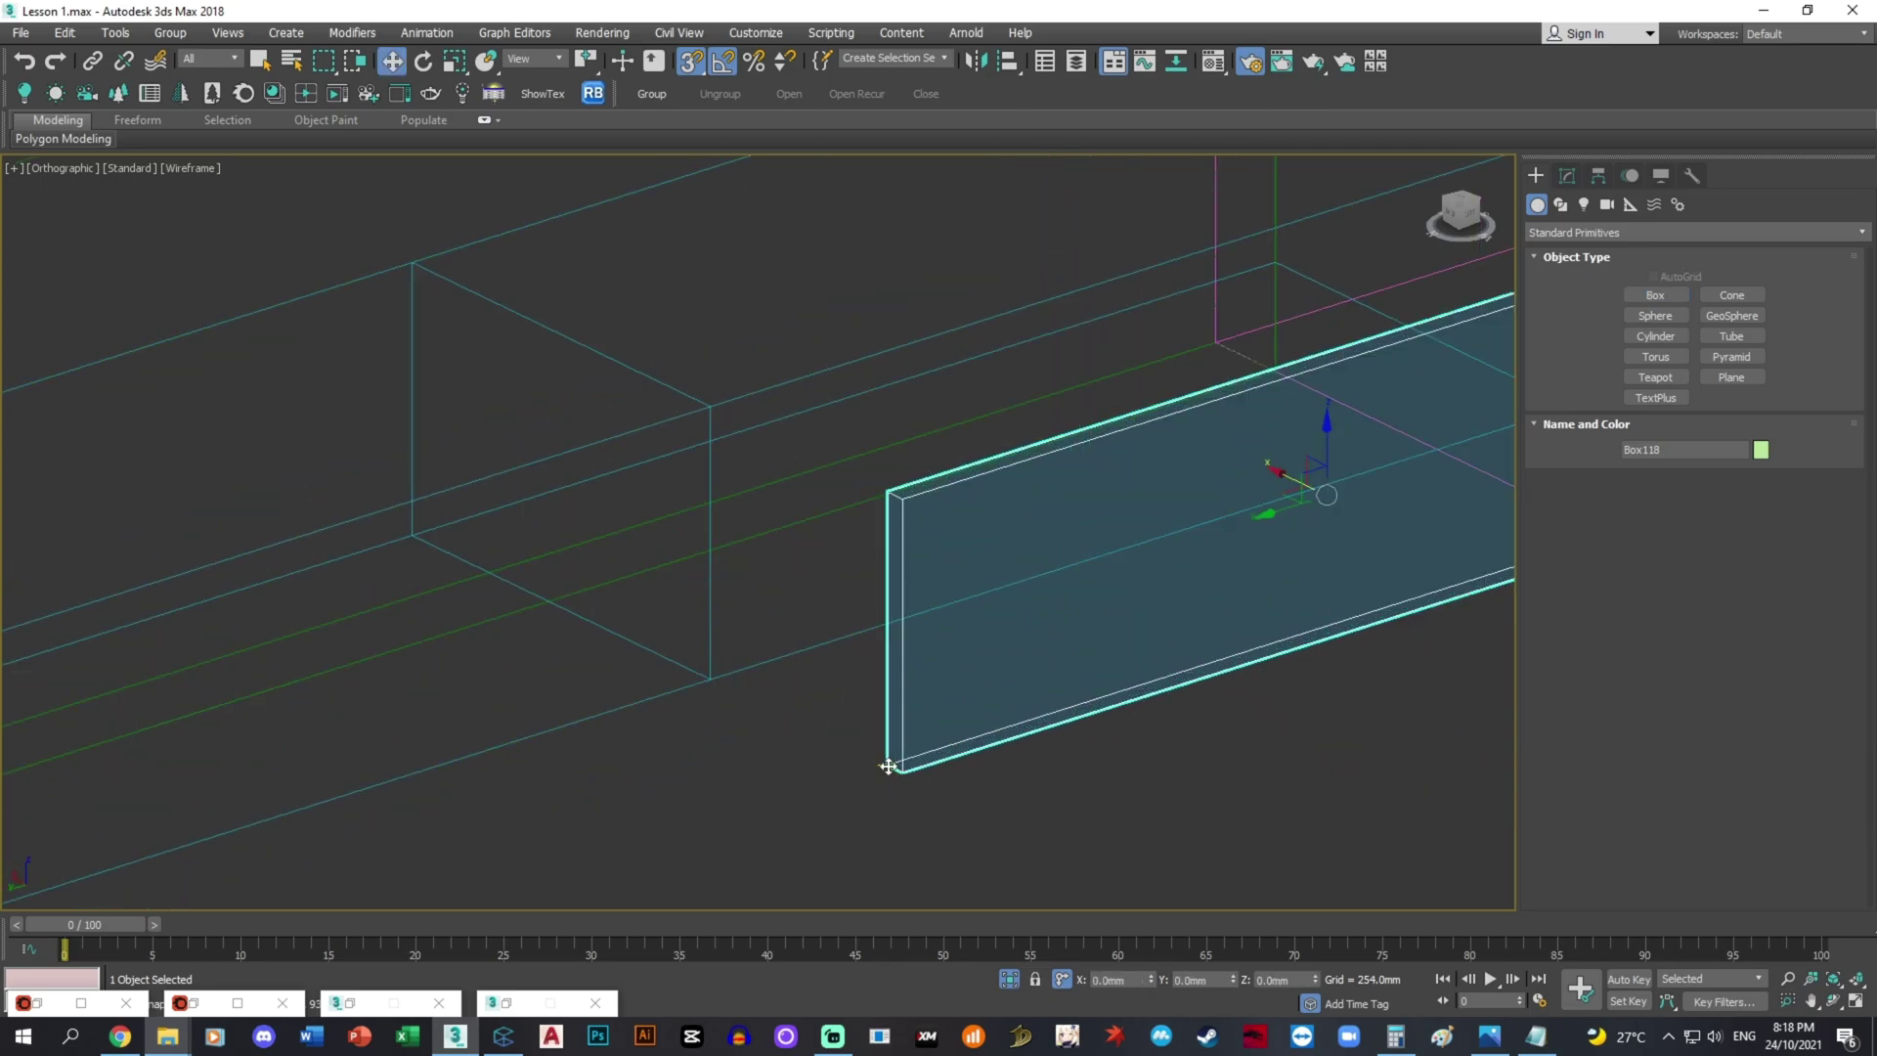
drag(888, 765, 728, 703)
scroll(905, 677, down, 4)
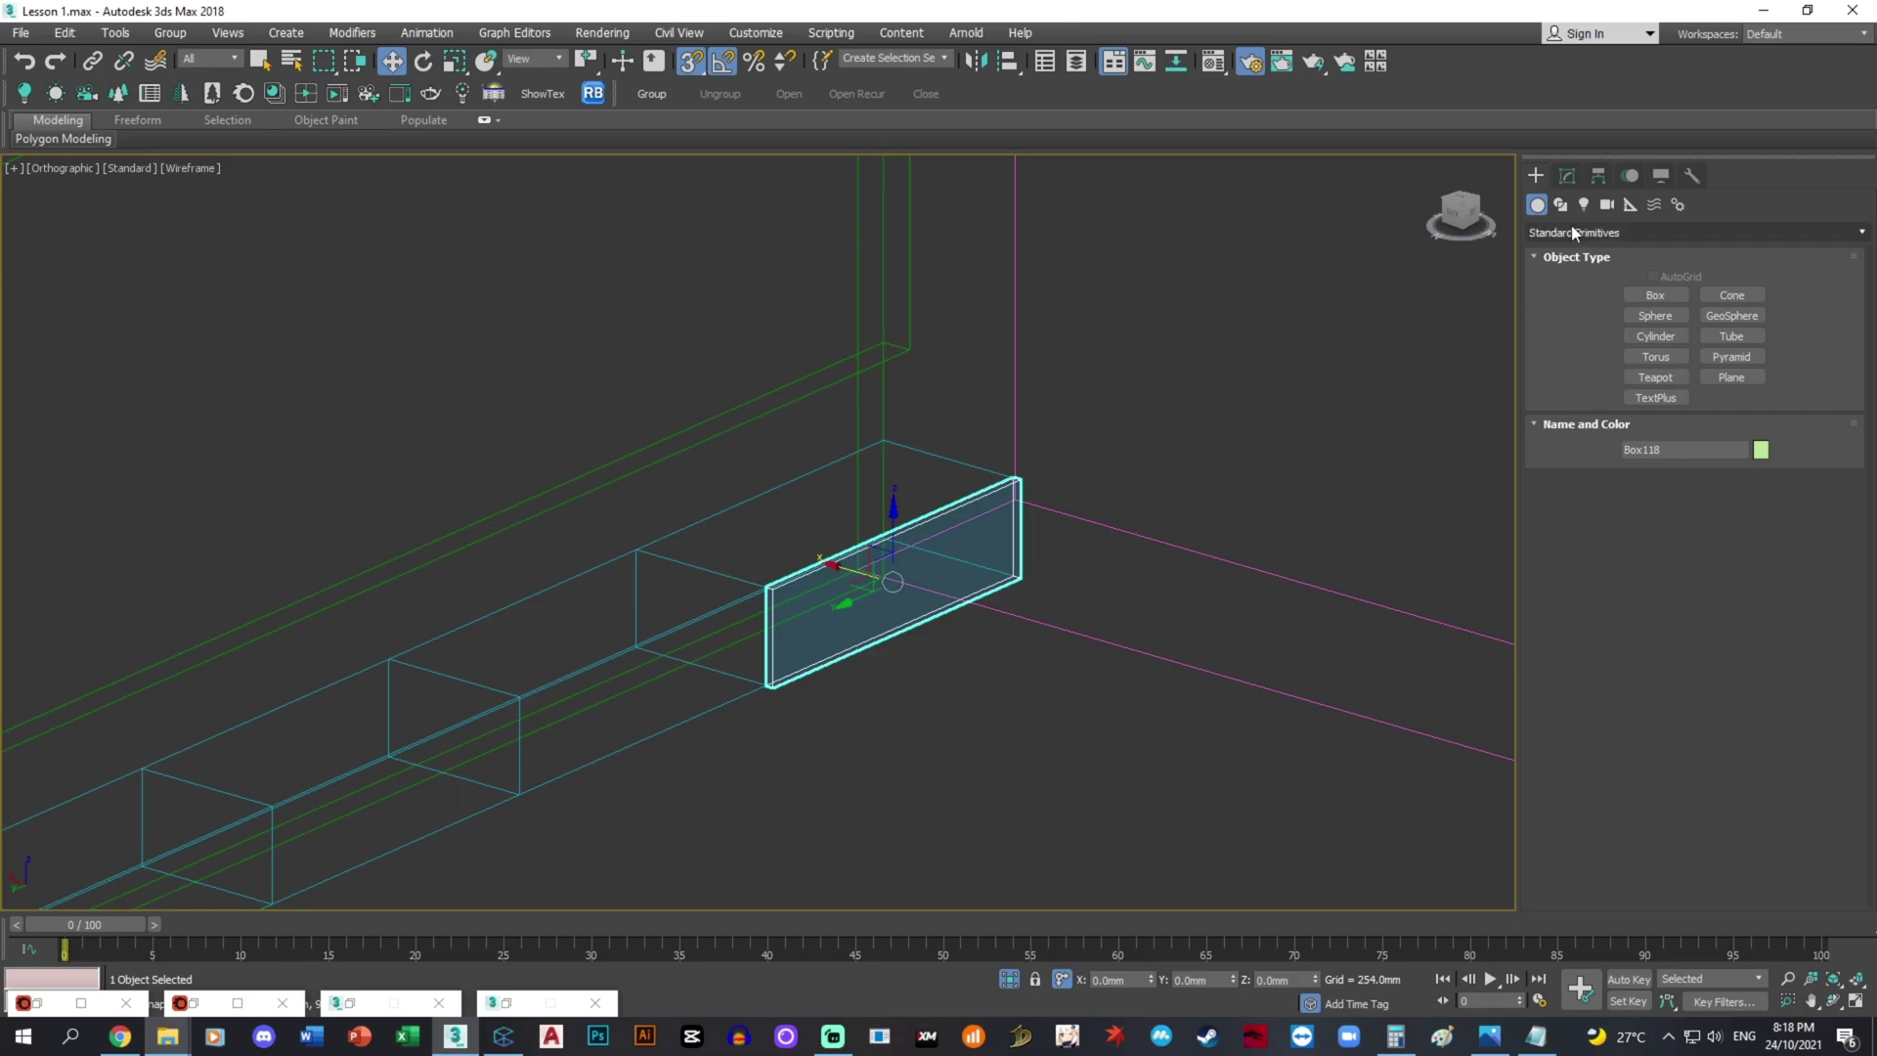
- Clone the door box along the base as three instances, one for each remaining segment
click(1567, 177)
mouse_move(922, 602)
alt+middle_down()
mouse_move(982, 595)
mouse_move(895, 616)
alt+middle_up()
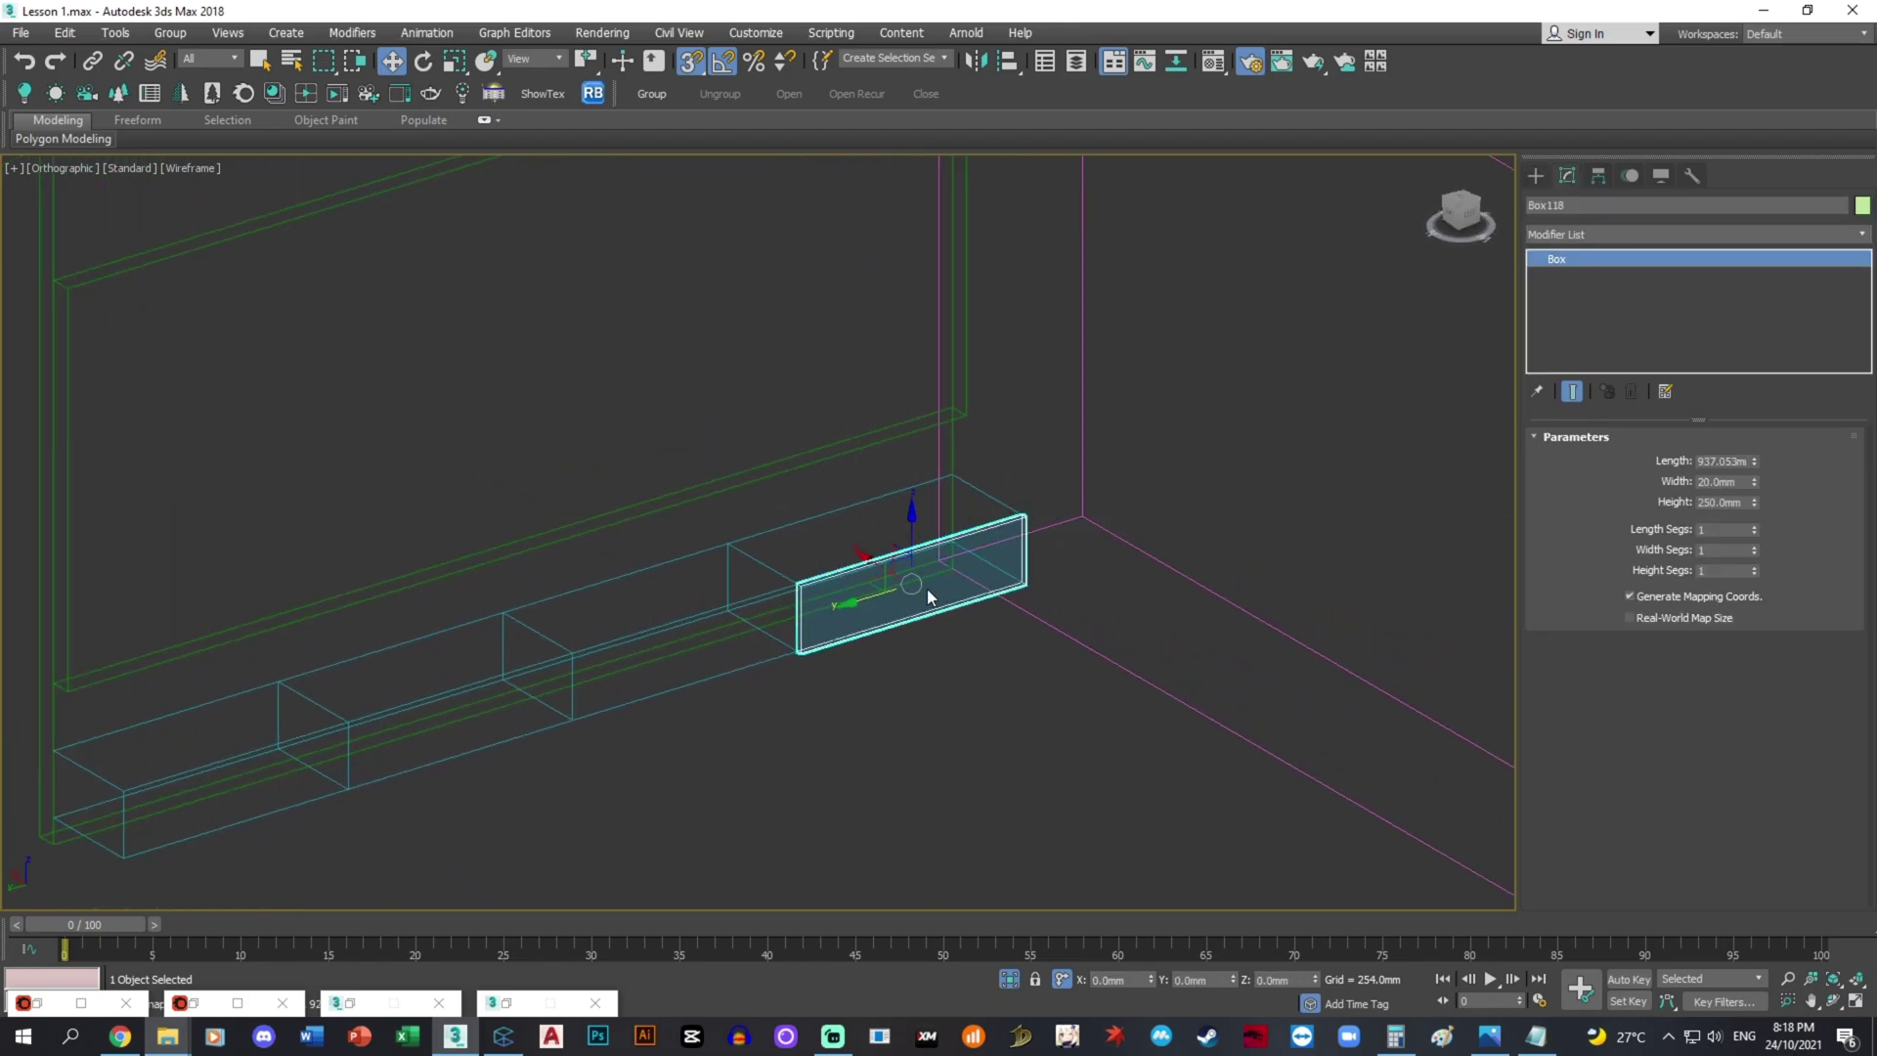
shift+drag(811, 647, 574, 724)
click(837, 477)
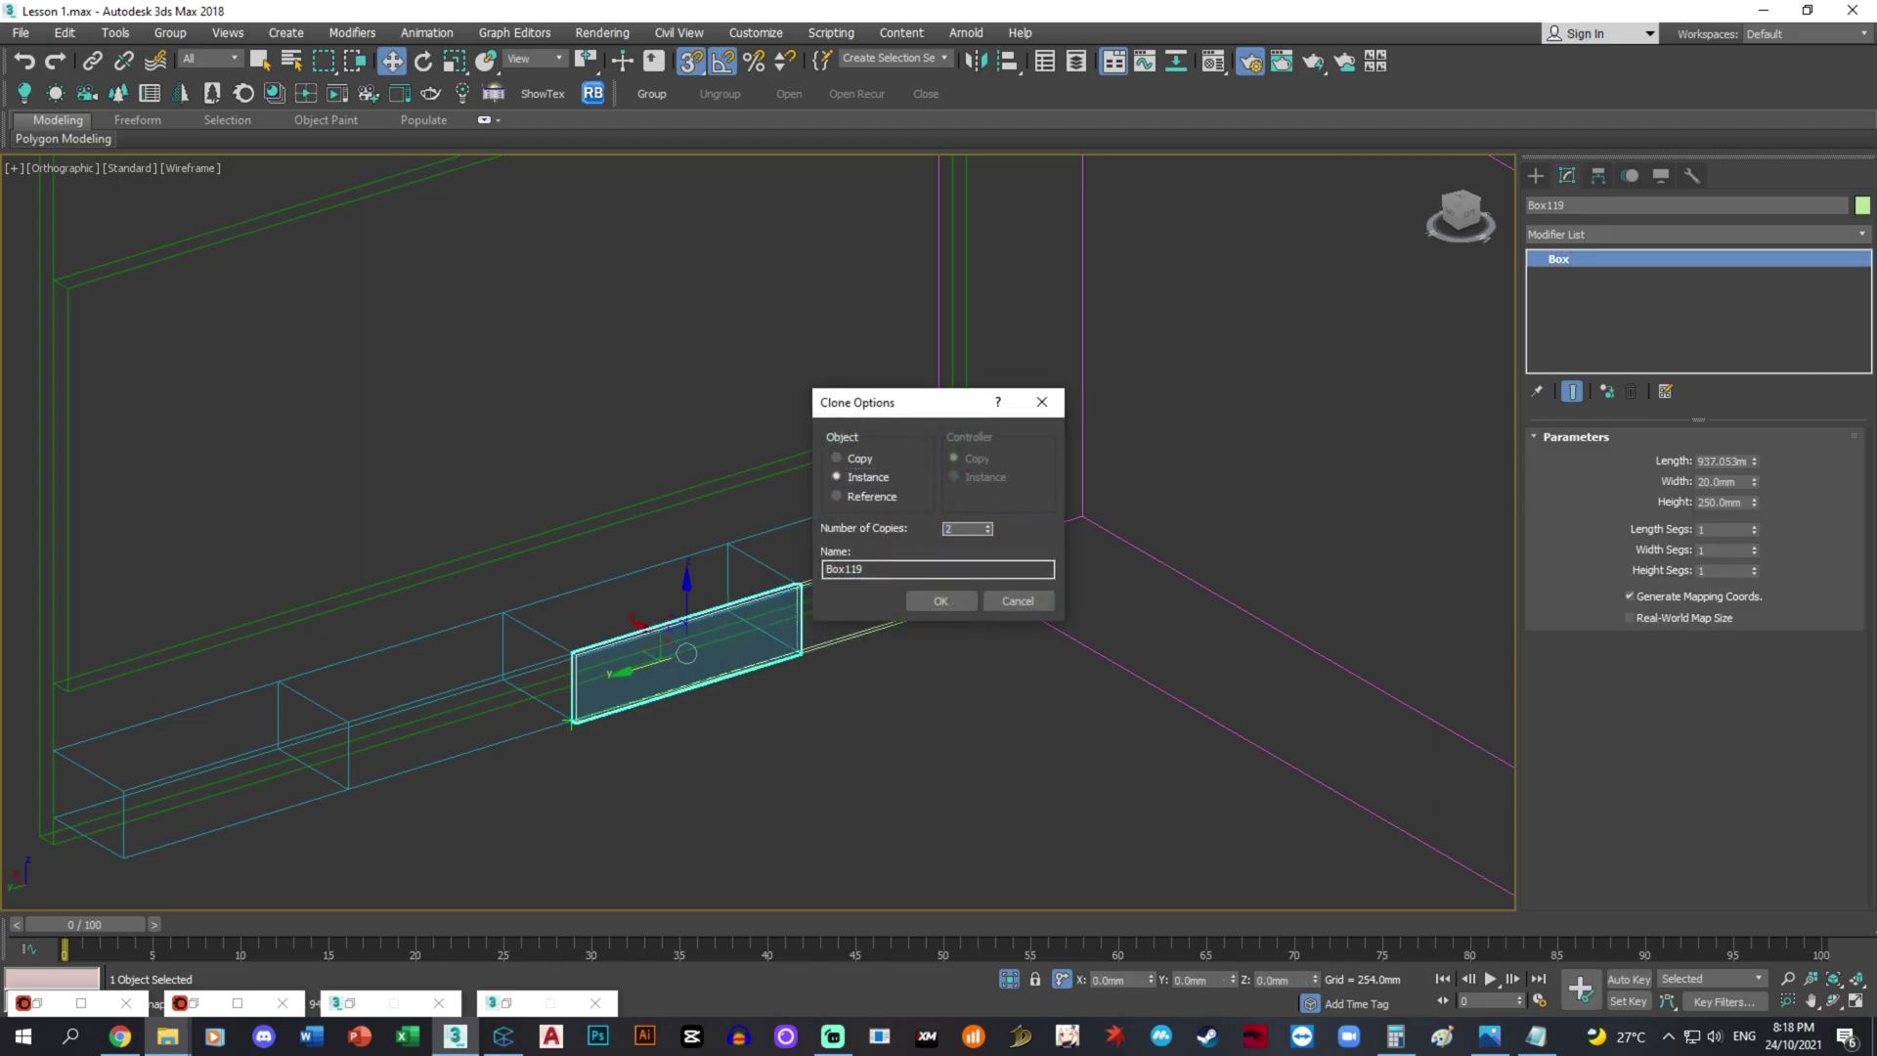
click(944, 601)
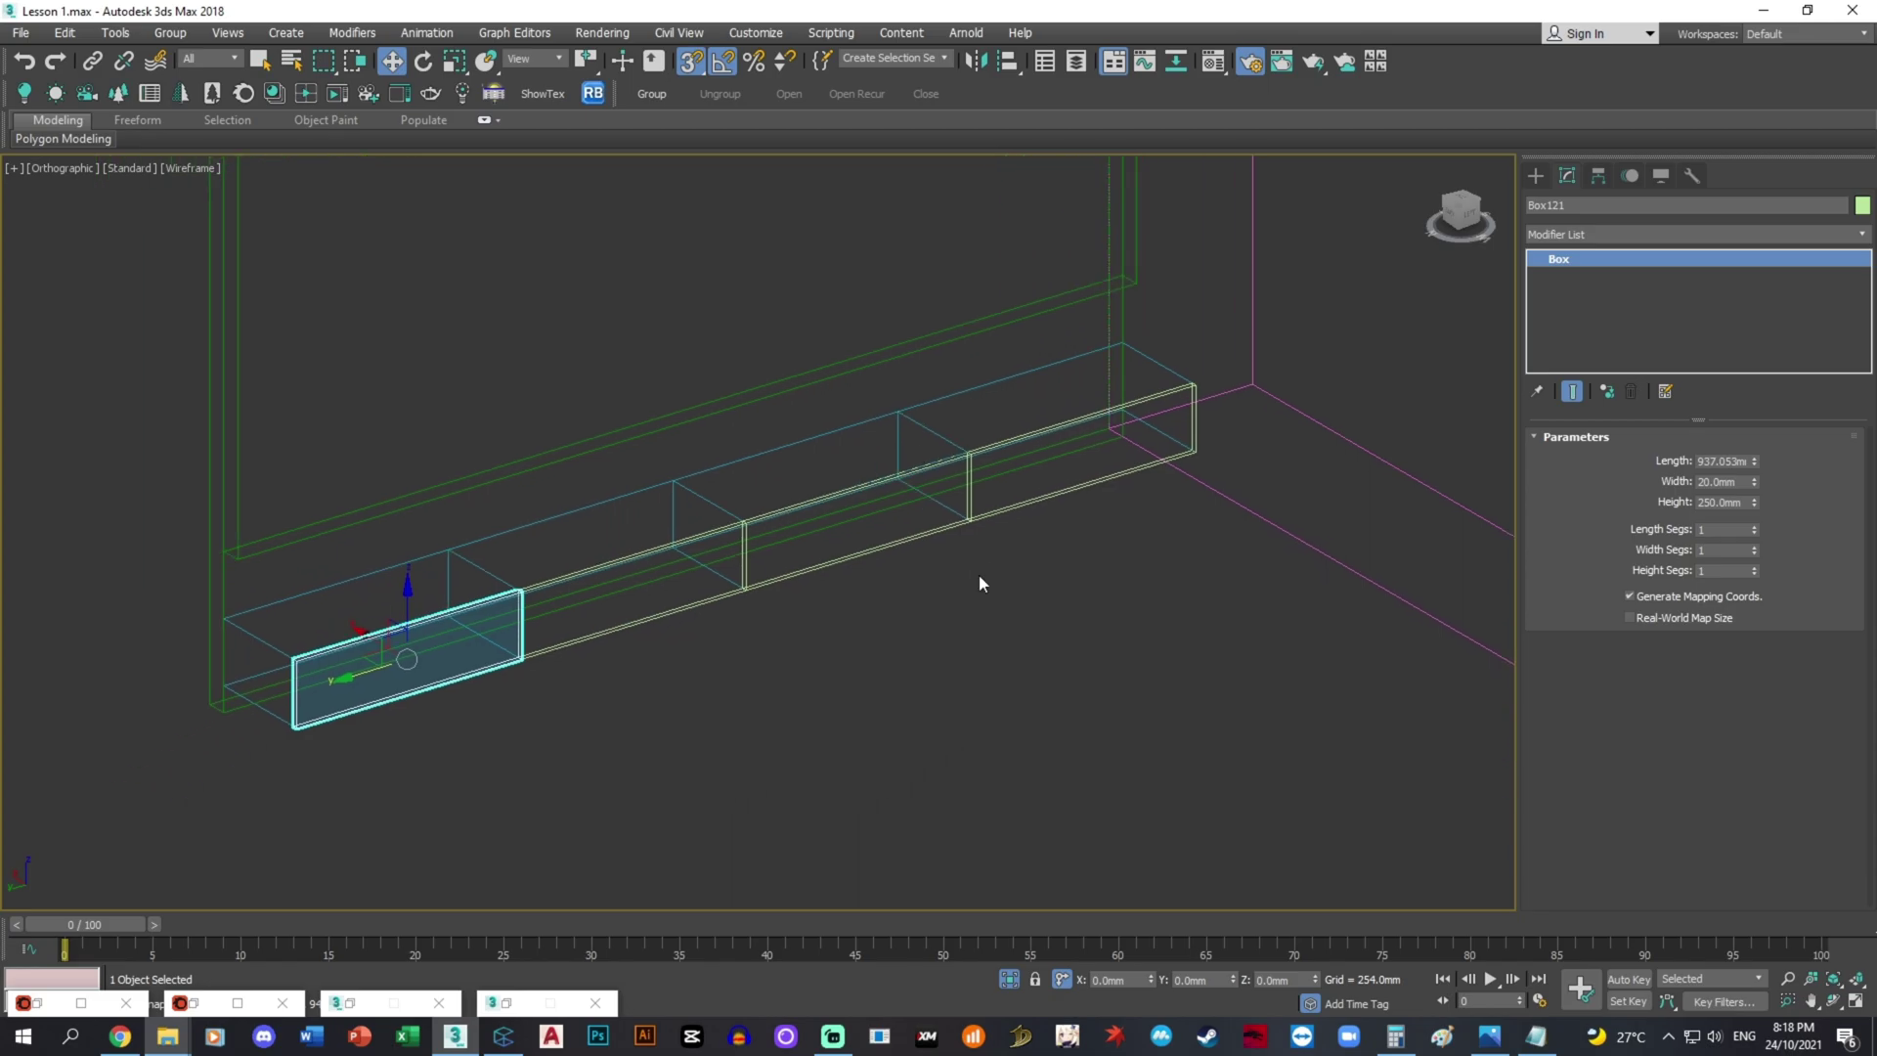
- Set the instanced doors' length to 932.053 mm and width to 18 mm, leaving a 5 mm gap between doors
scroll(768, 567, up, 2)
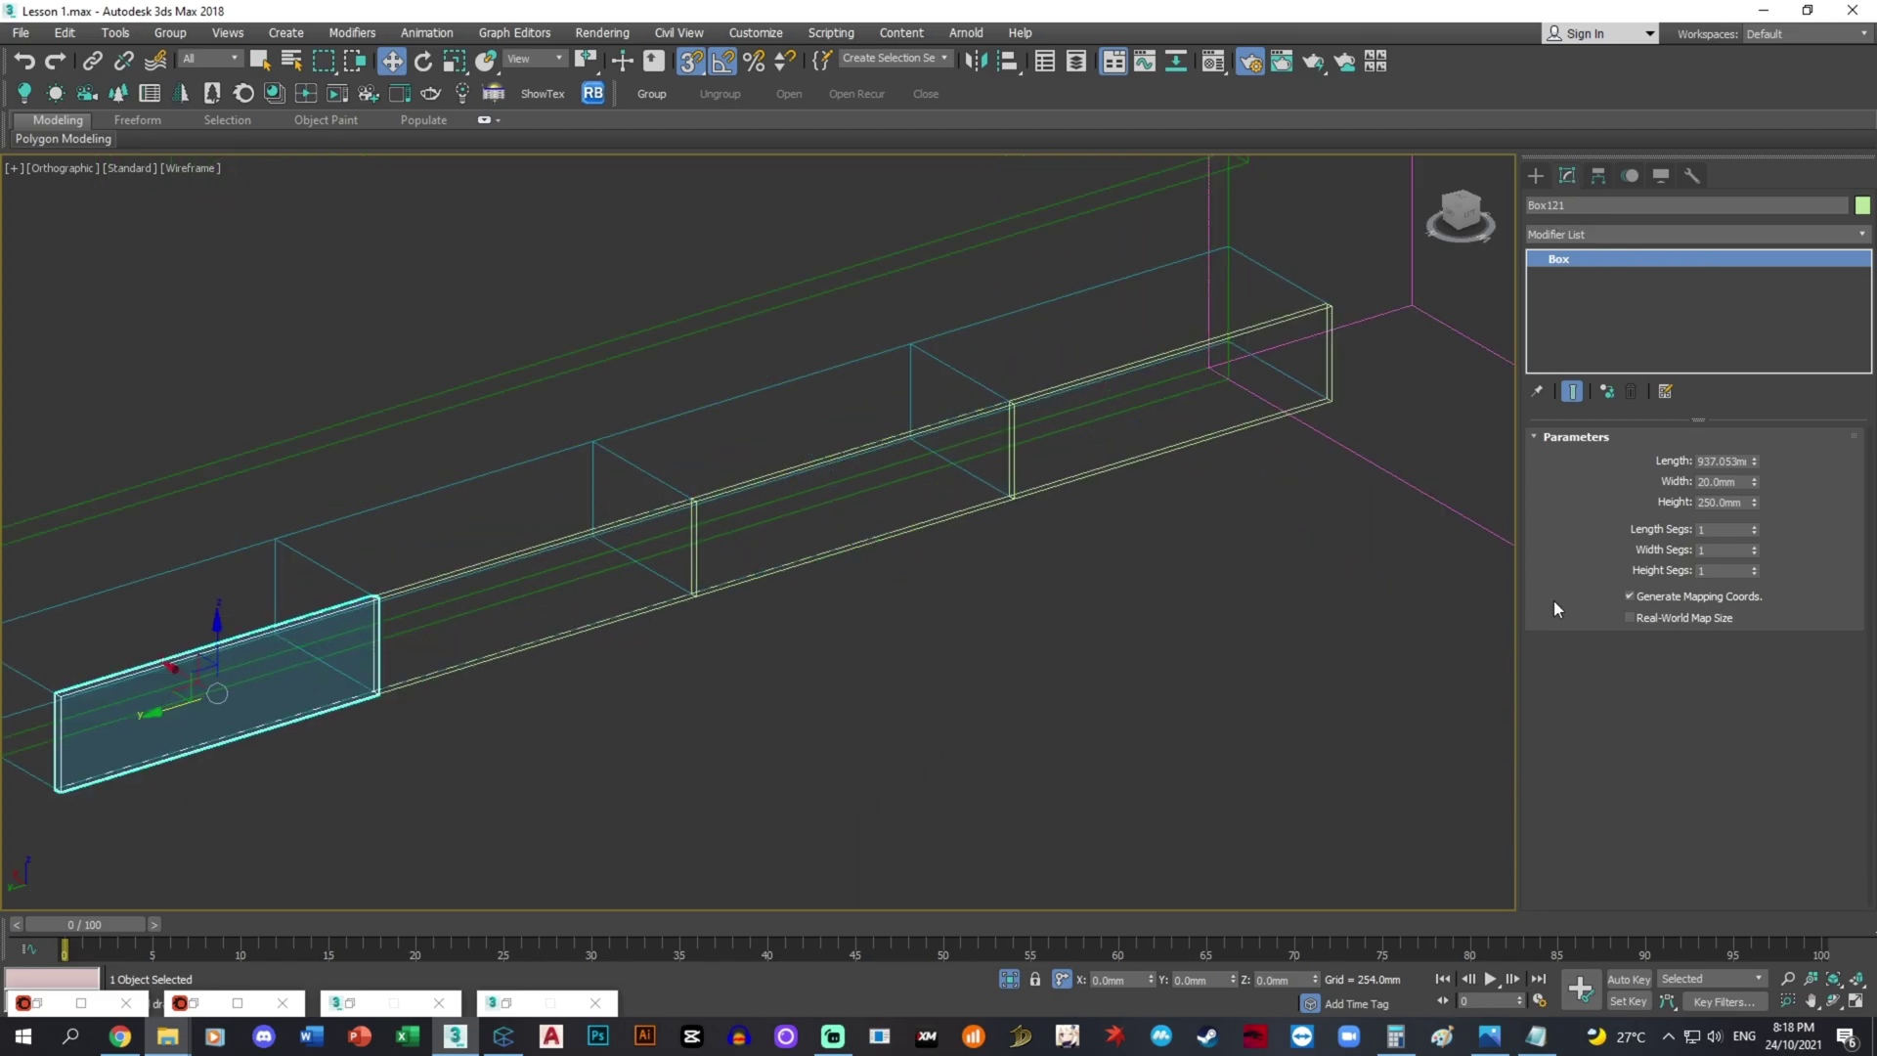
middle_drag(788, 599, 863, 610)
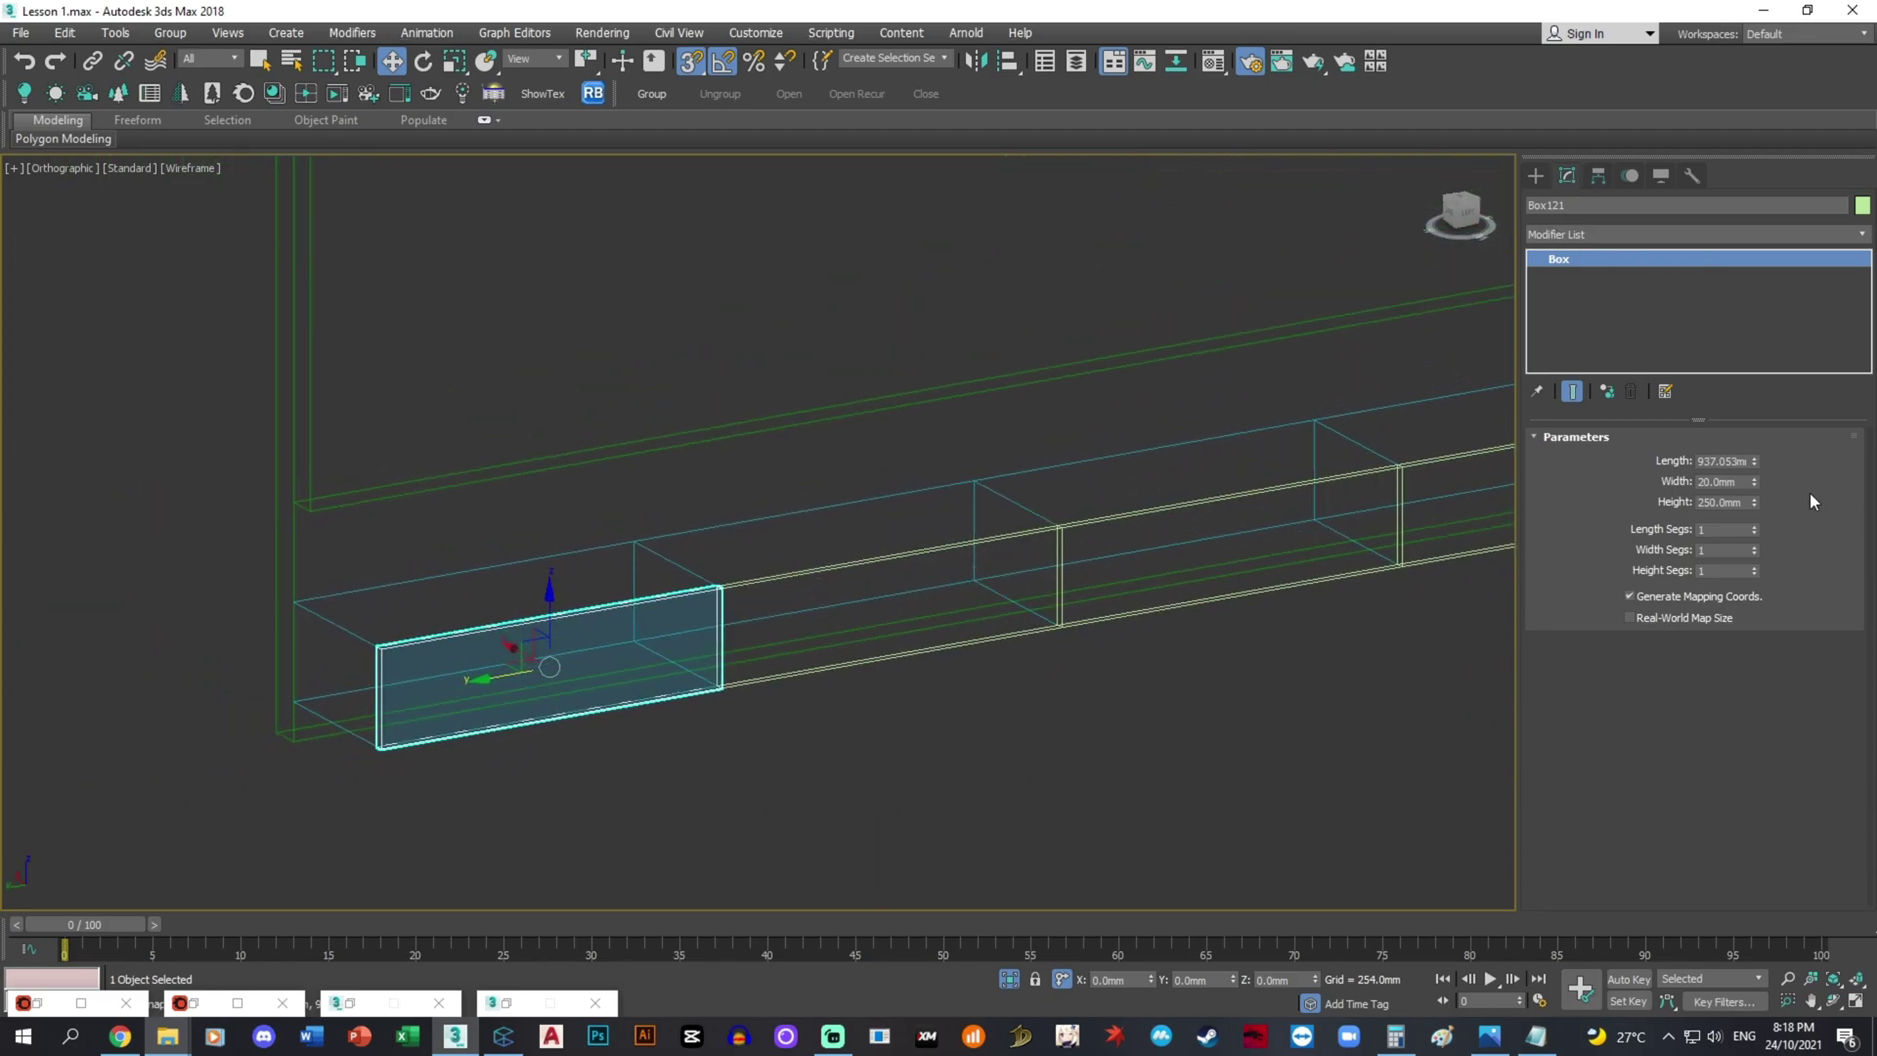
double_click(1717, 462)
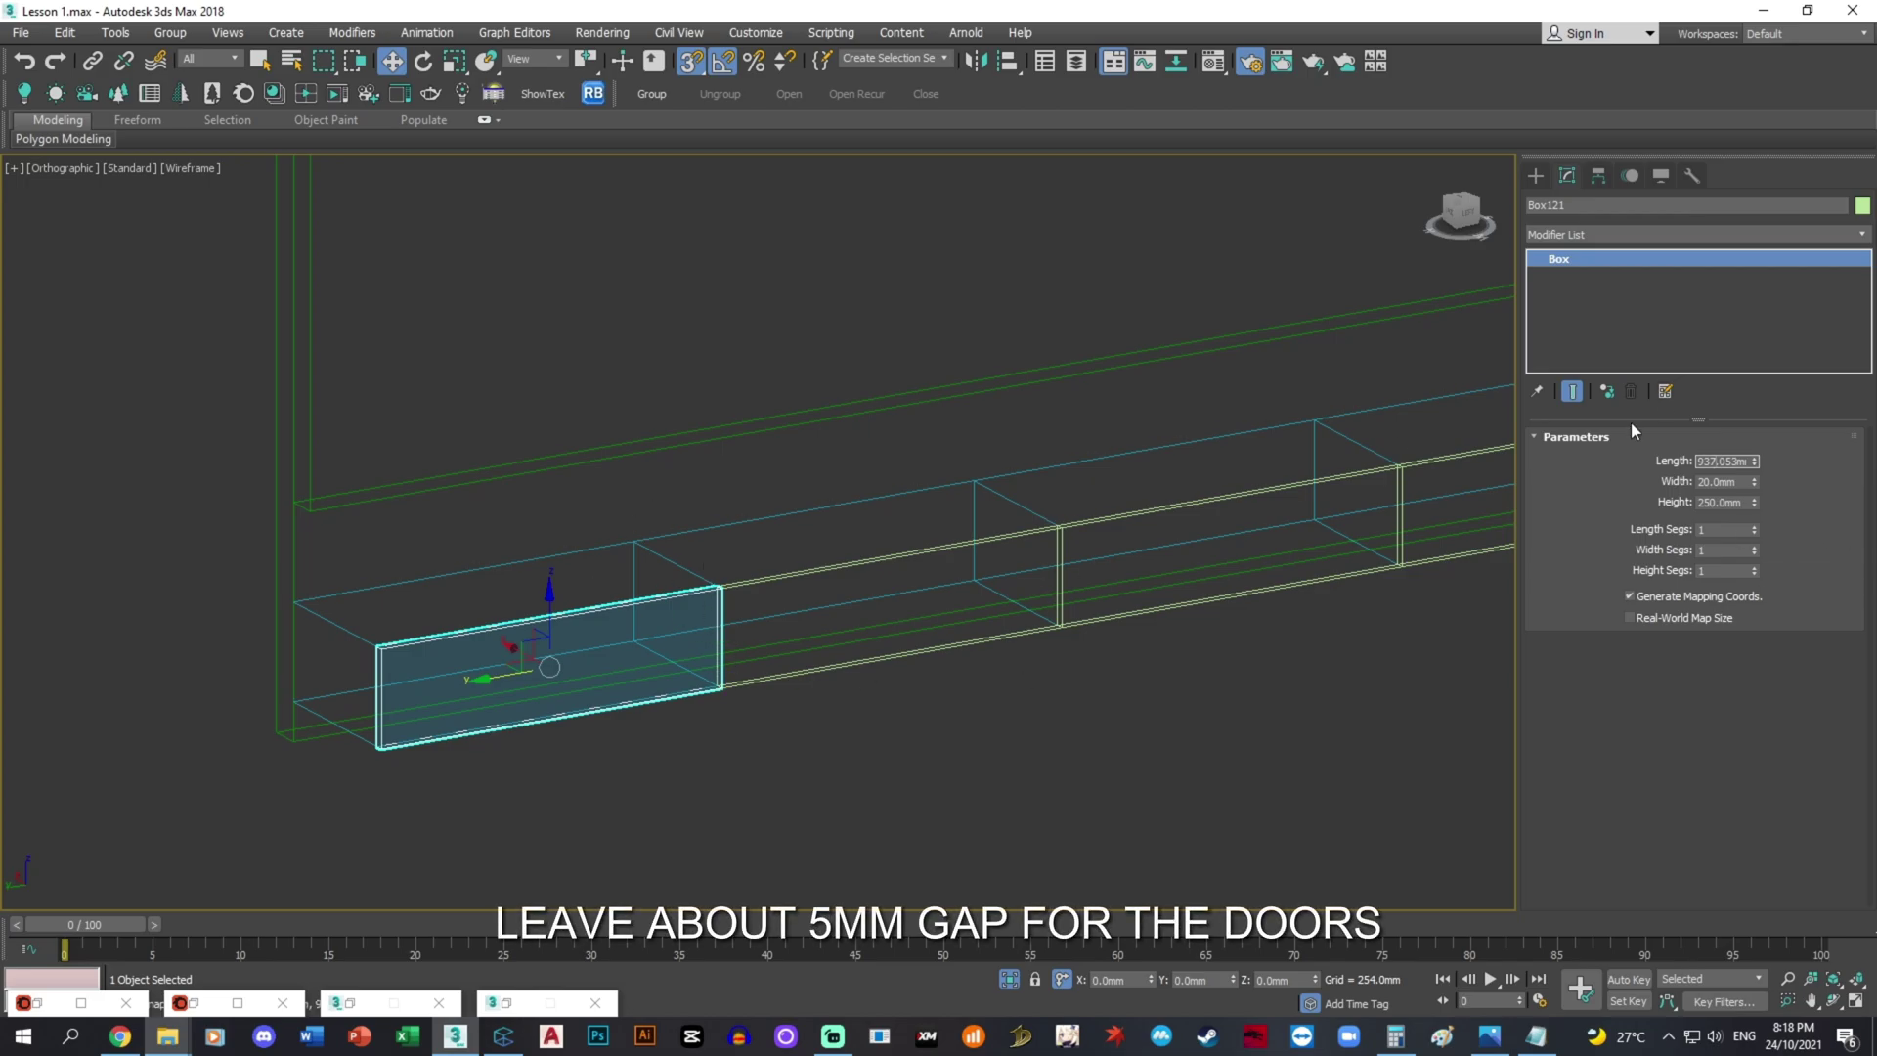
double_click(1720, 461)
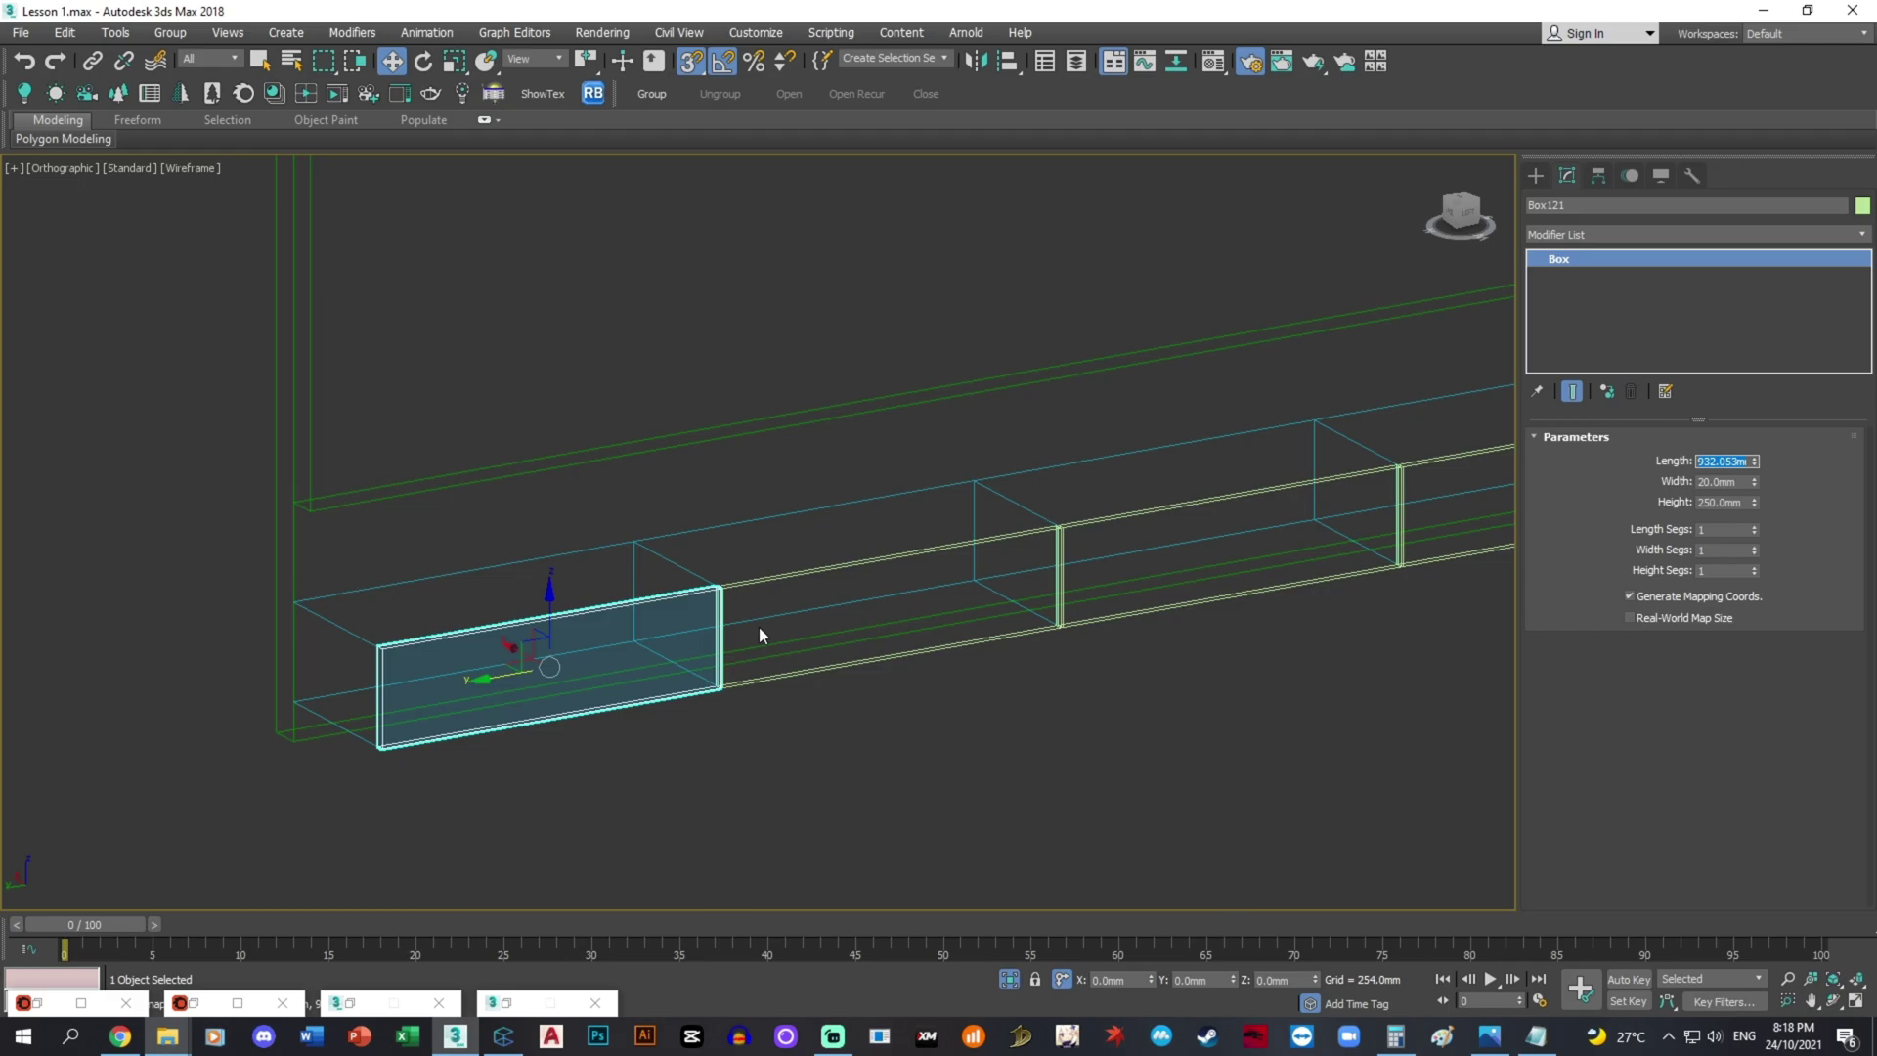
scroll(743, 560, up, 5)
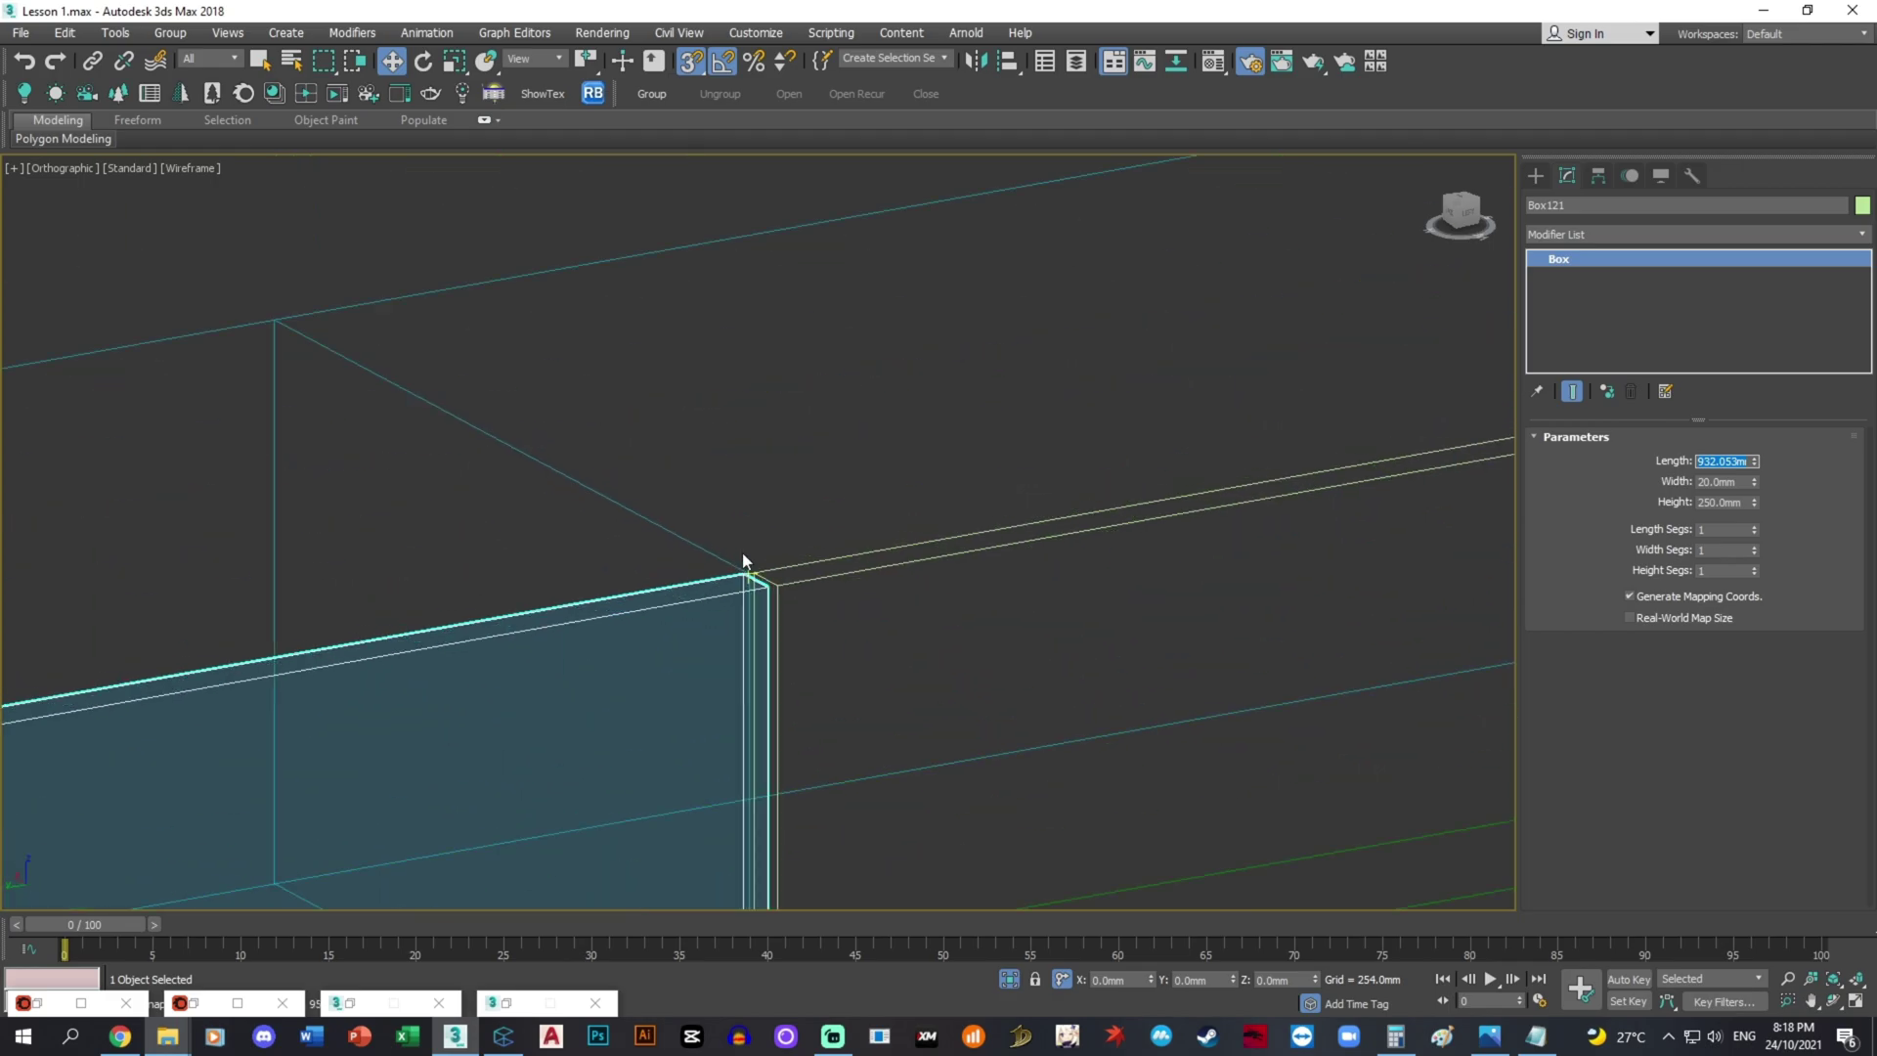
double_click(1728, 482)
key(Return)
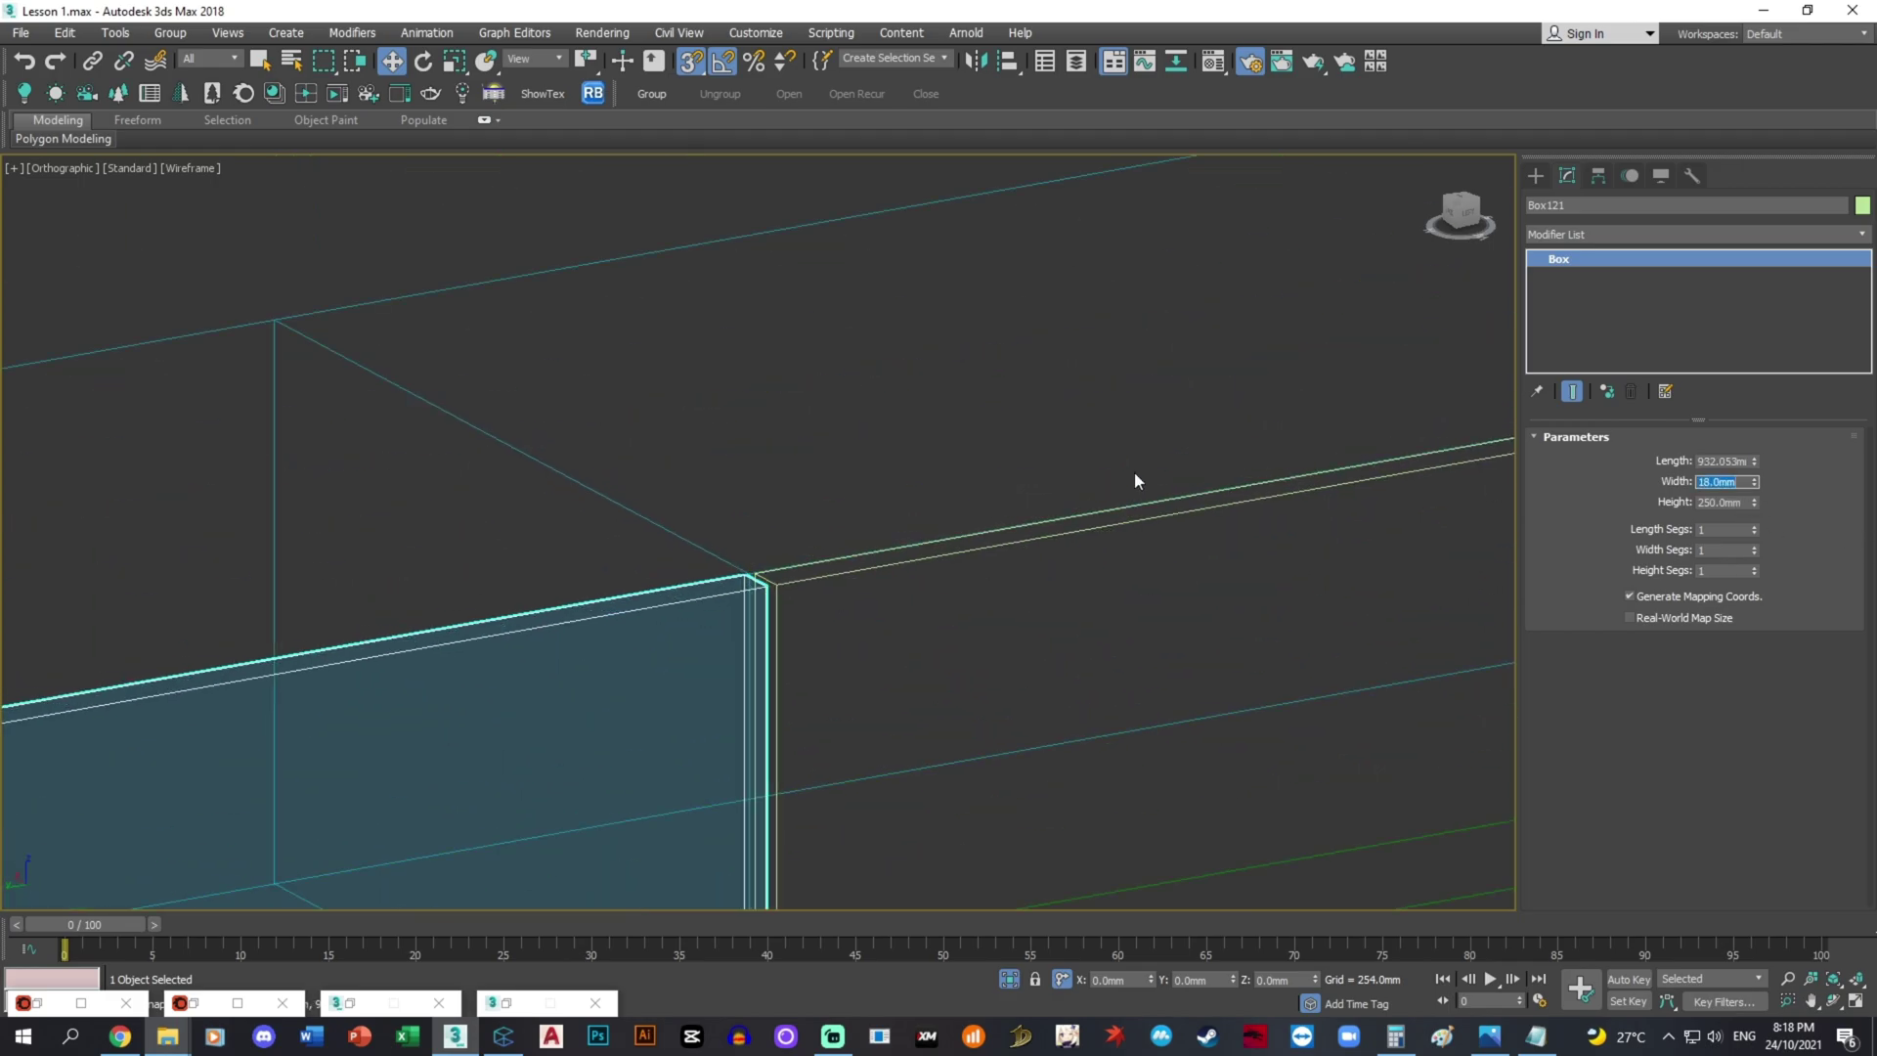
- Inspect the gap between the doors up close, and examine the whole cabinet in shaded view
scroll(1016, 342, down, 3)
alt+middle_drag(978, 328, 1032, 391)
middle_drag(762, 272, 797, 448)
scroll(797, 448, up, 1)
scroll(797, 449, up, 4)
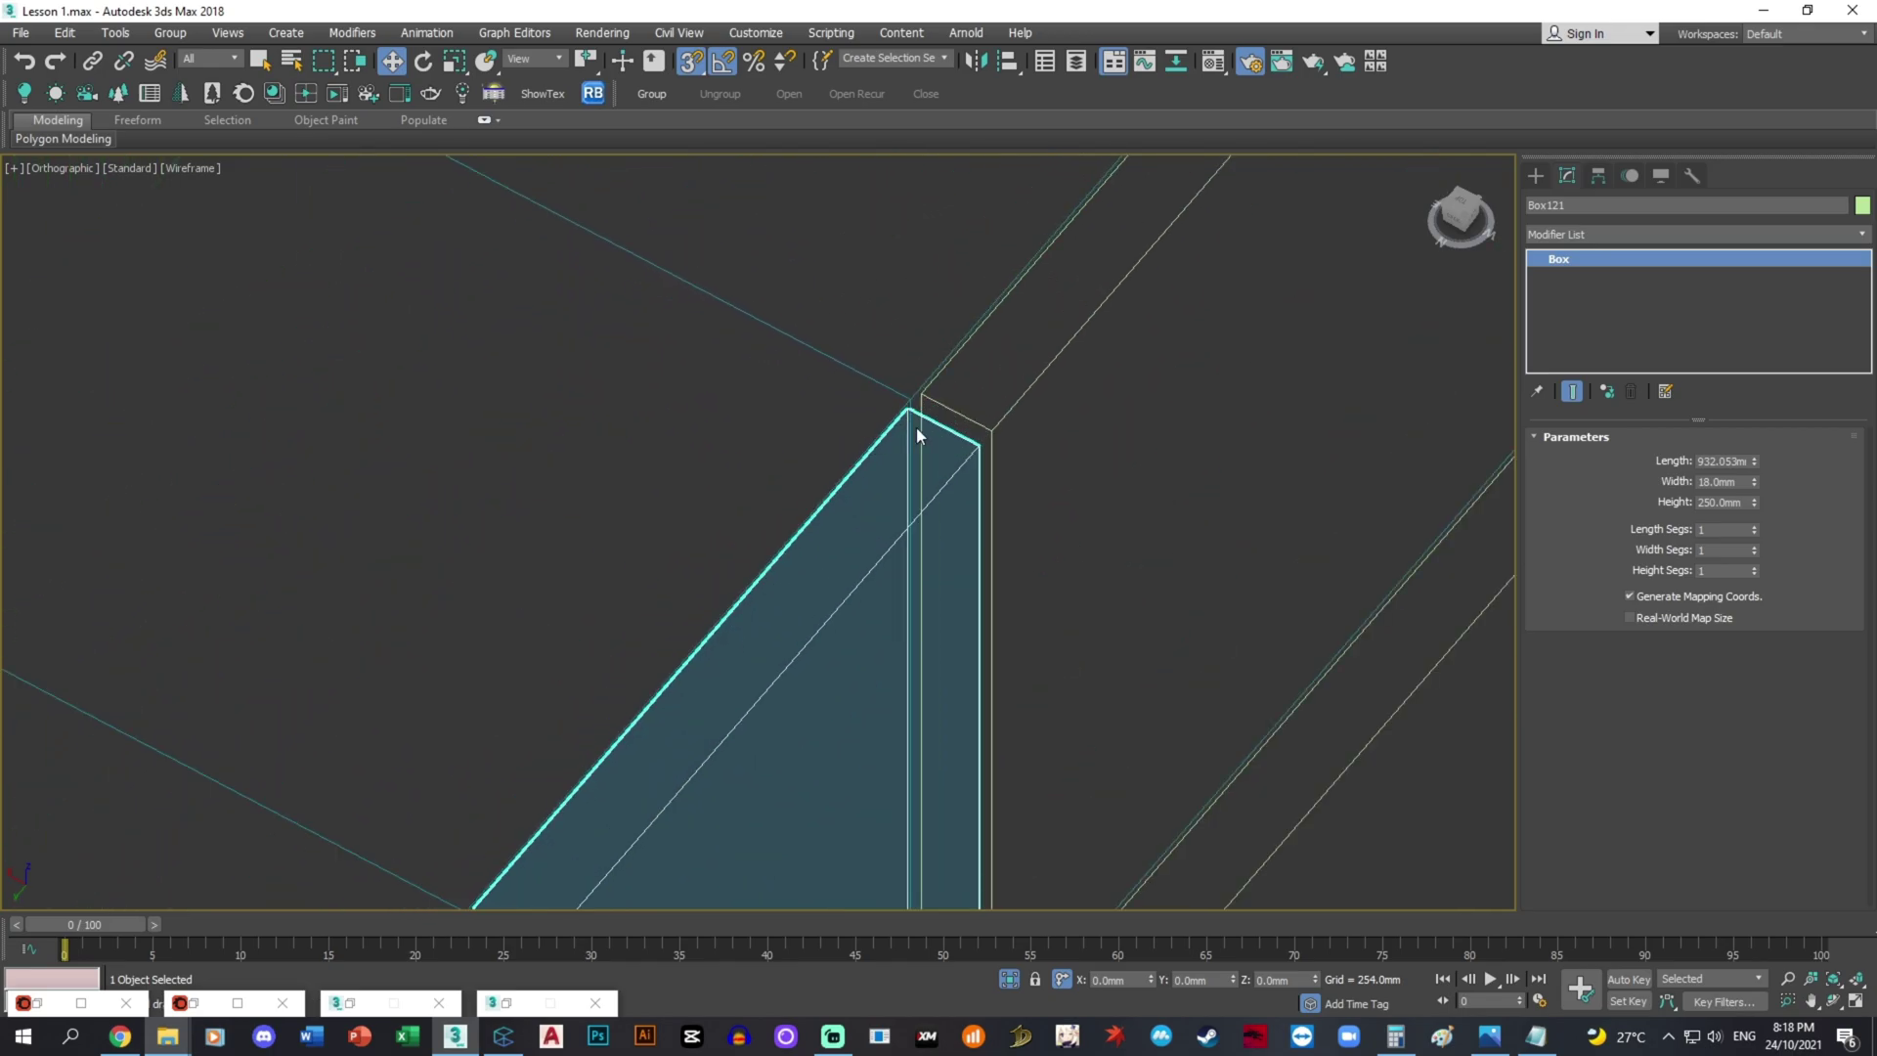
scroll(917, 426, down, 2)
key(F3)
mouse_move(936, 420)
middle_down()
mouse_move(918, 512)
mouse_move(880, 460)
middle_up()
scroll(918, 512, down, 3)
scroll(880, 460, down, 5)
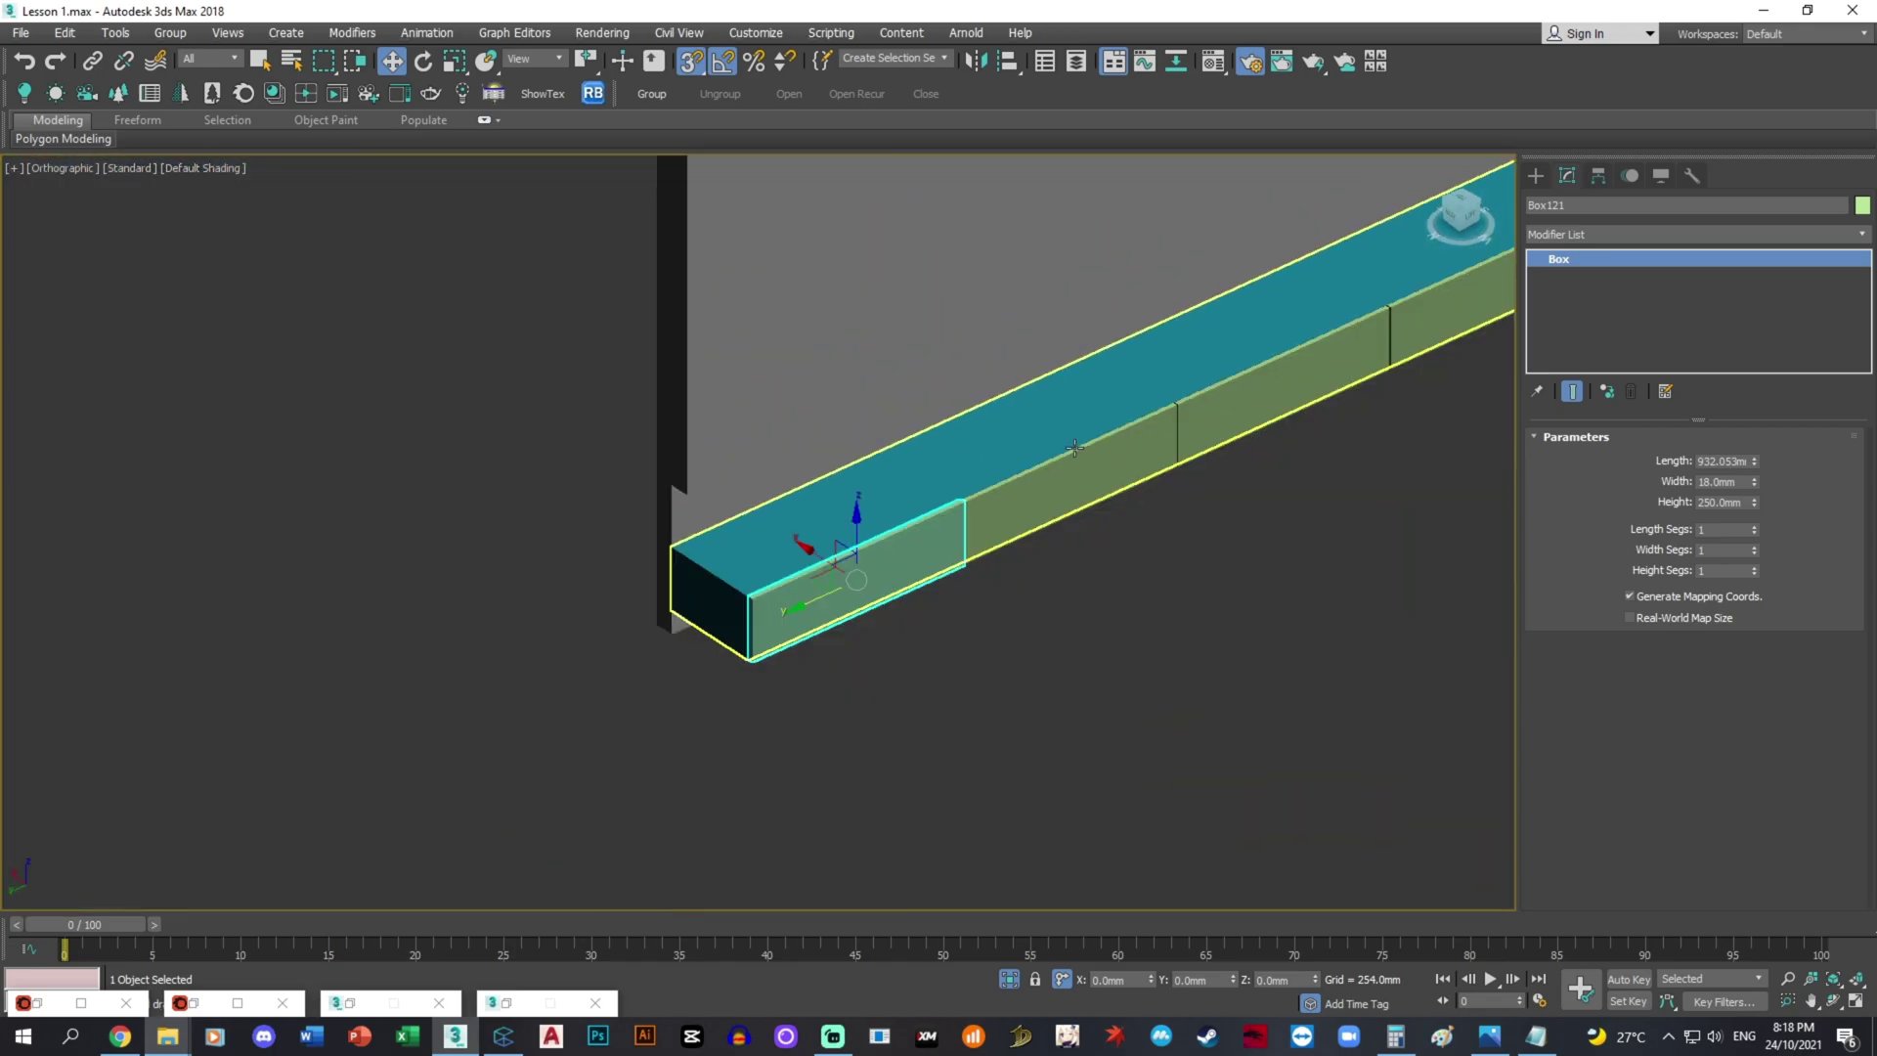
scroll(816, 538, down, 3)
middle_drag(1164, 431, 865, 528)
middle_drag(864, 528, 1047, 584)
- Open the Material Editor and, after checking the reference photo, select the unused 10 - Default material slot
key(m)
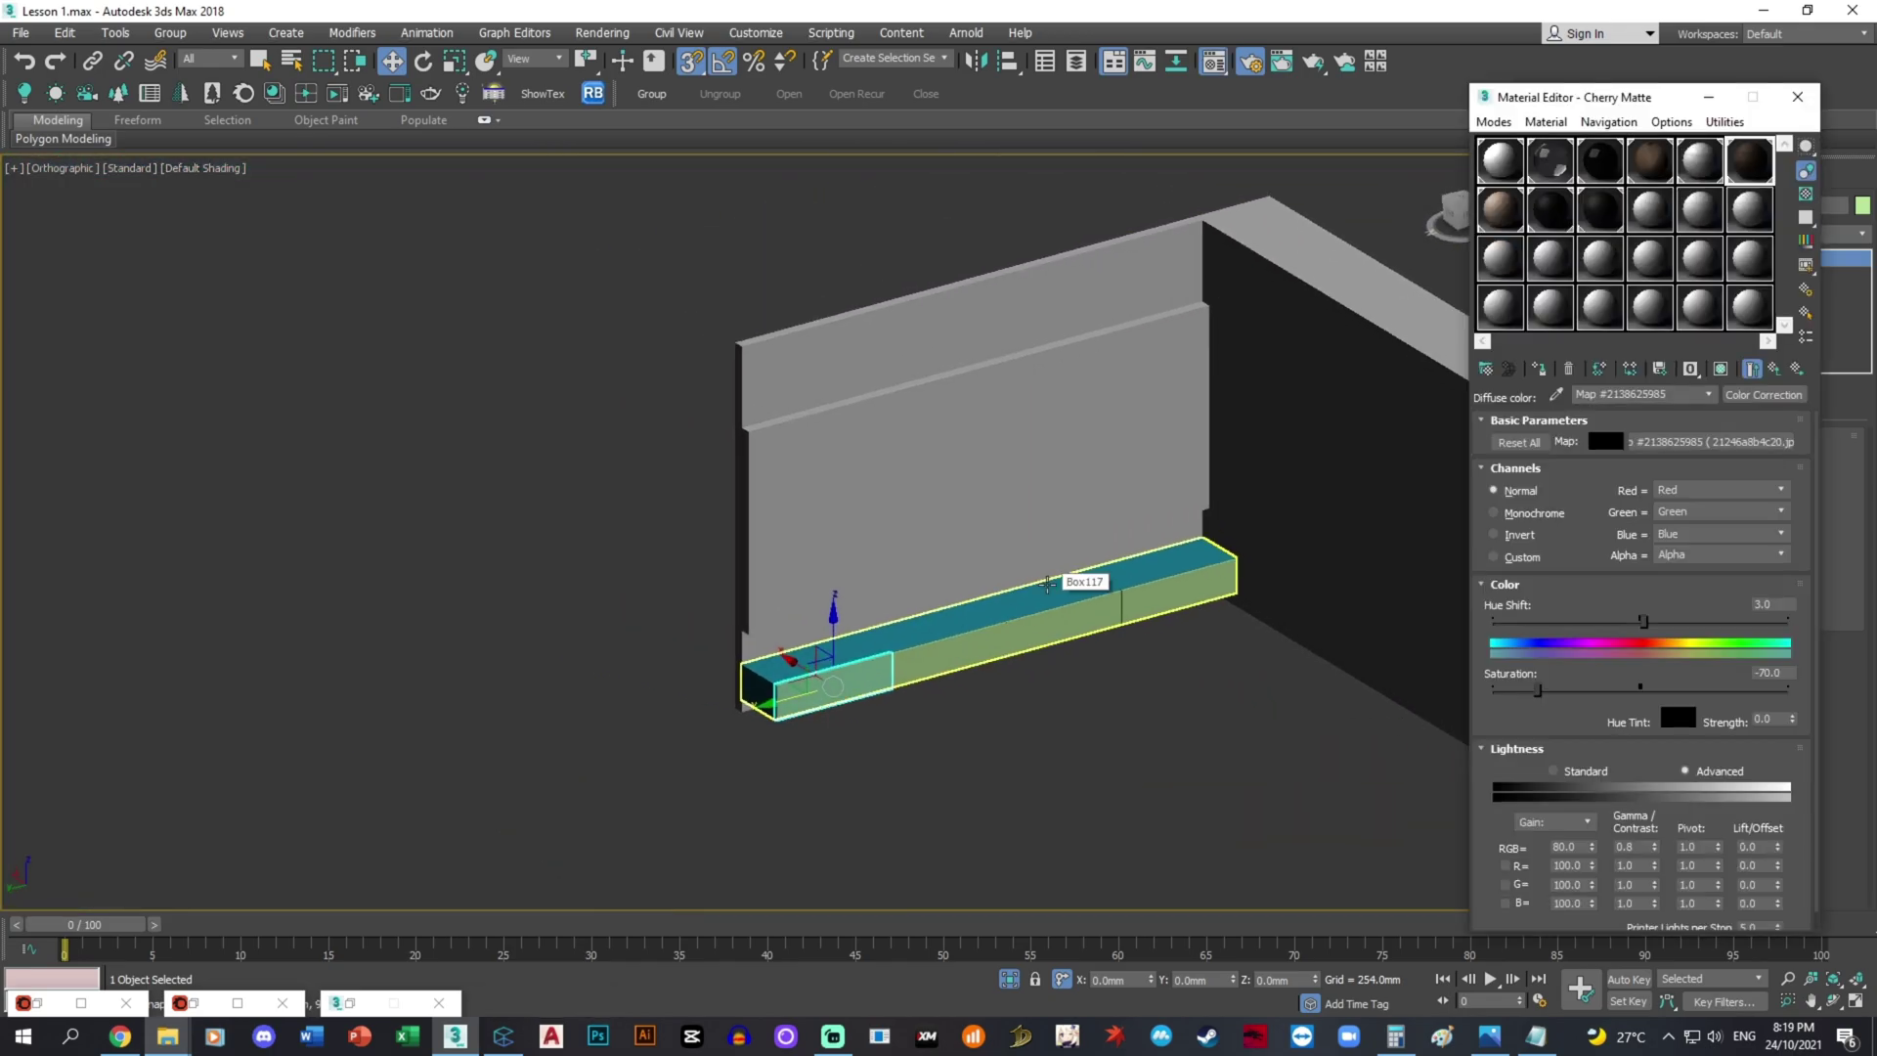
click(1161, 737)
scroll(1123, 633, up, 1)
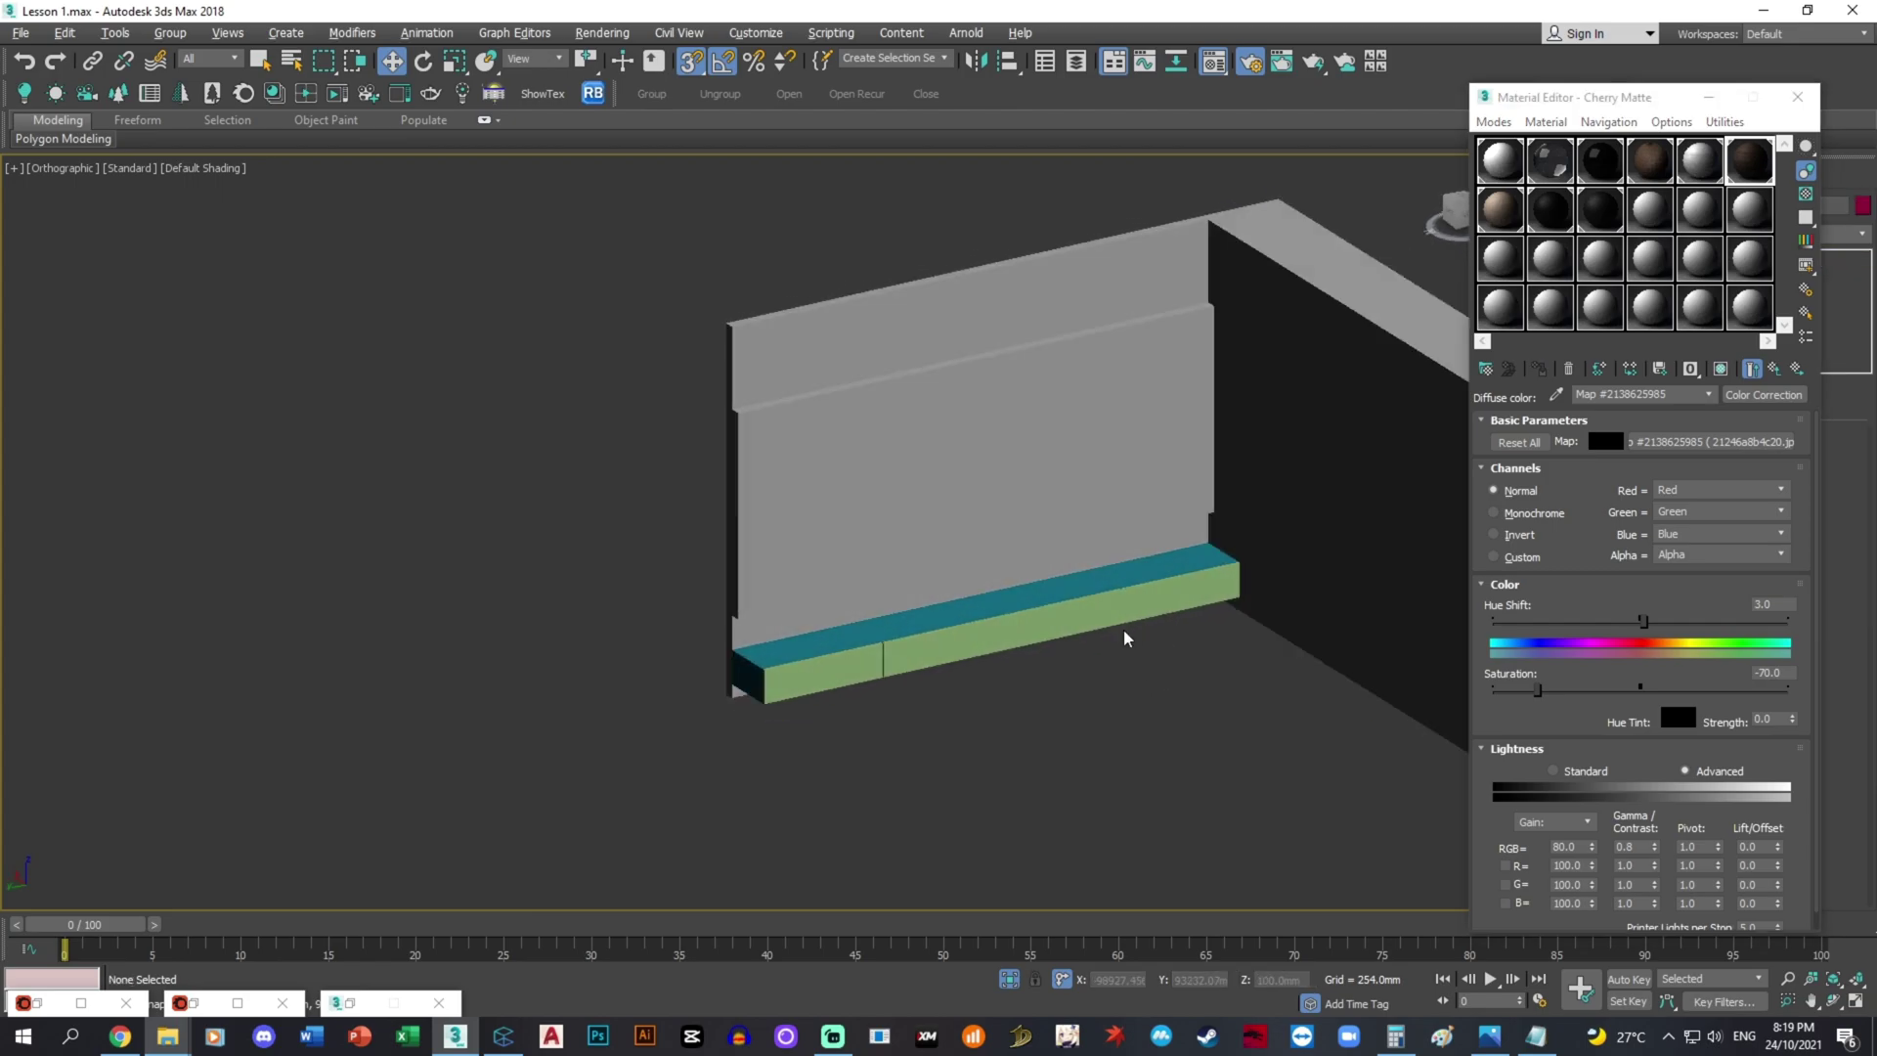
click(1490, 1034)
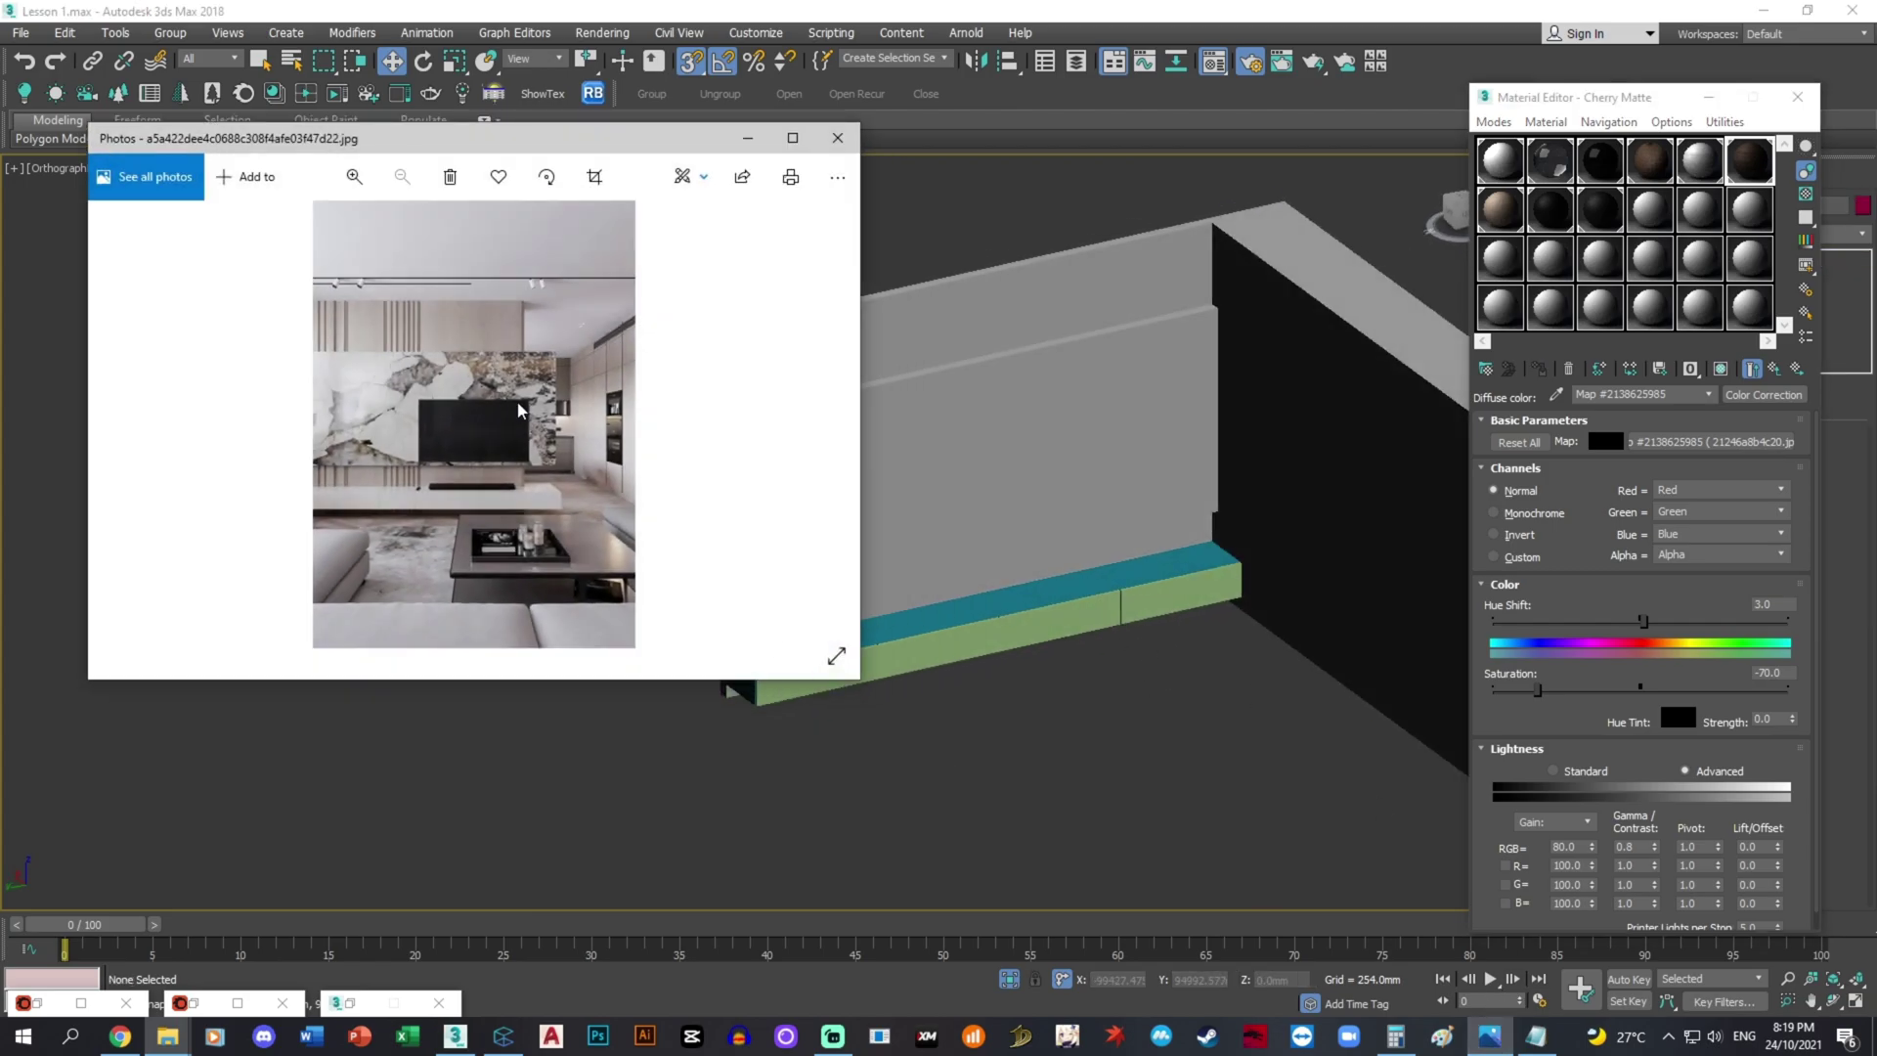
click(1651, 208)
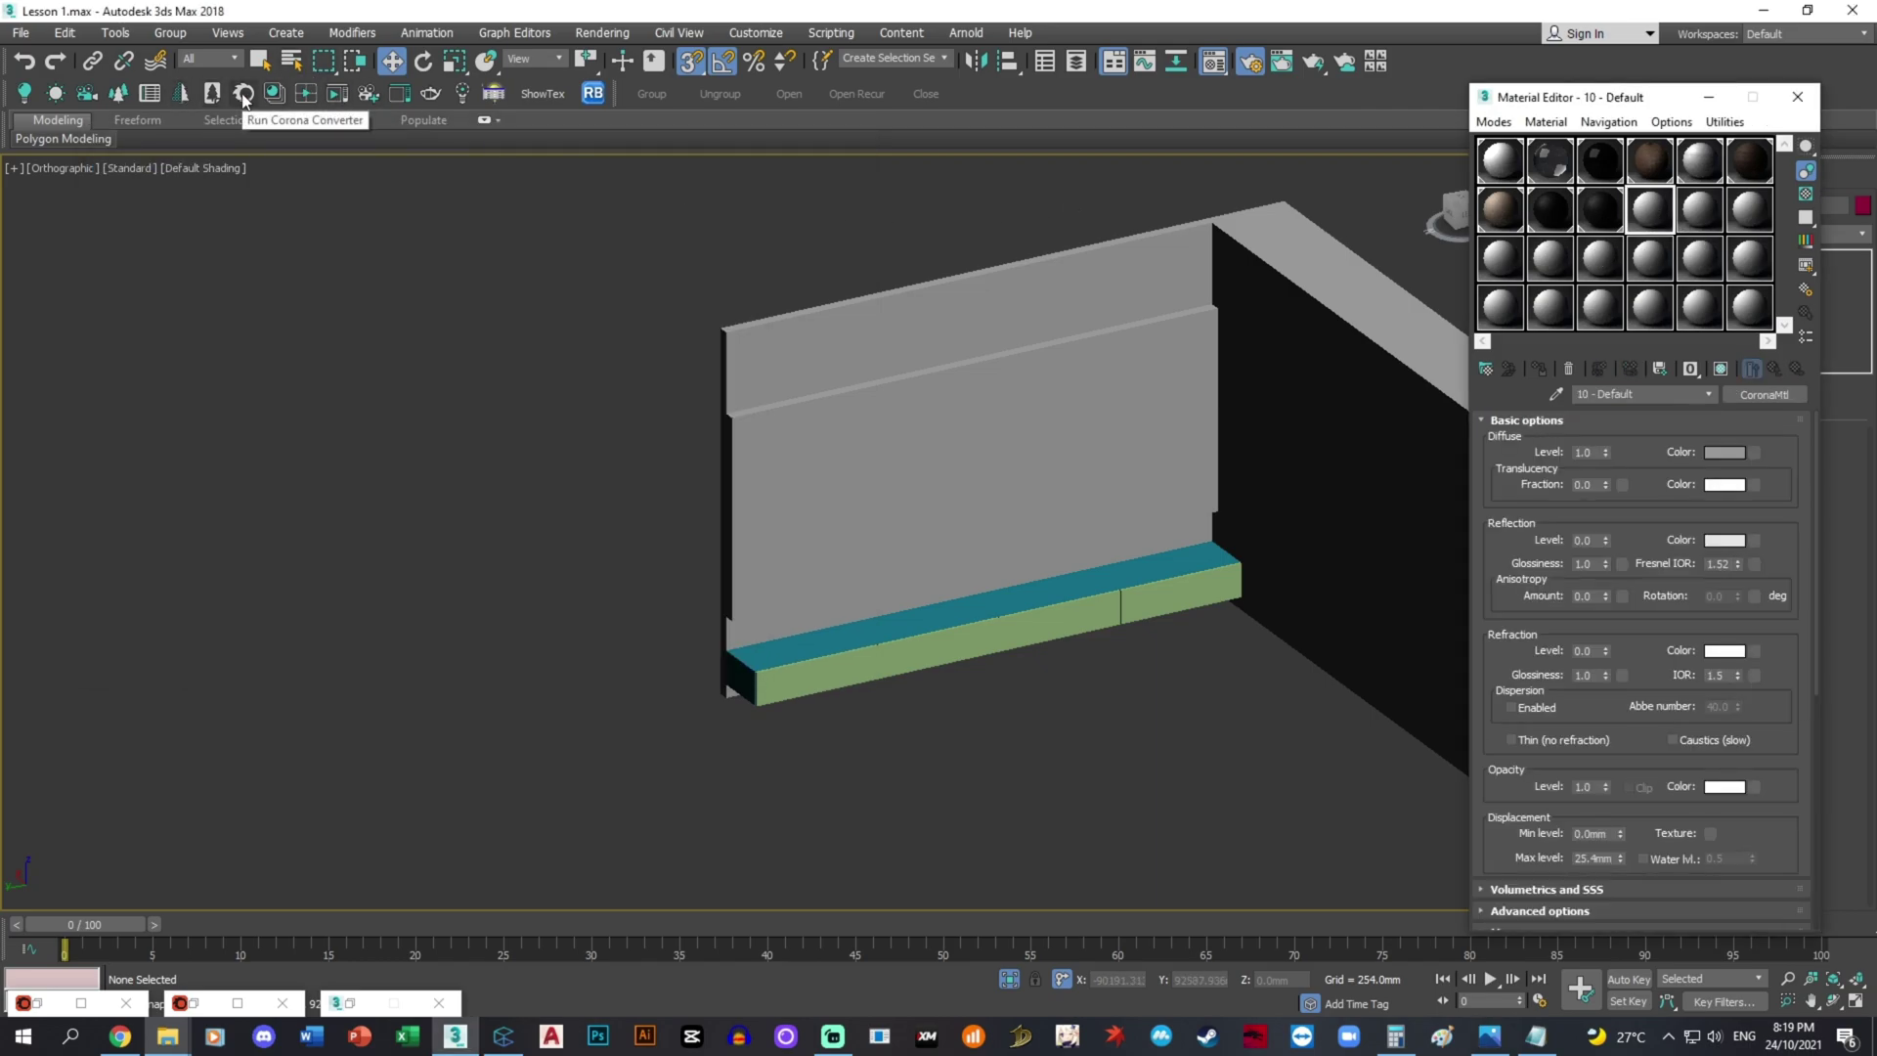
- Select the cabinet base with all its doors in a wireframe side view and group them
mouse_move(860, 637)
alt+middle_down()
mouse_move(973, 621)
mouse_move(1039, 563)
alt+middle_up()
scroll(979, 600, up, 3)
key(F3)
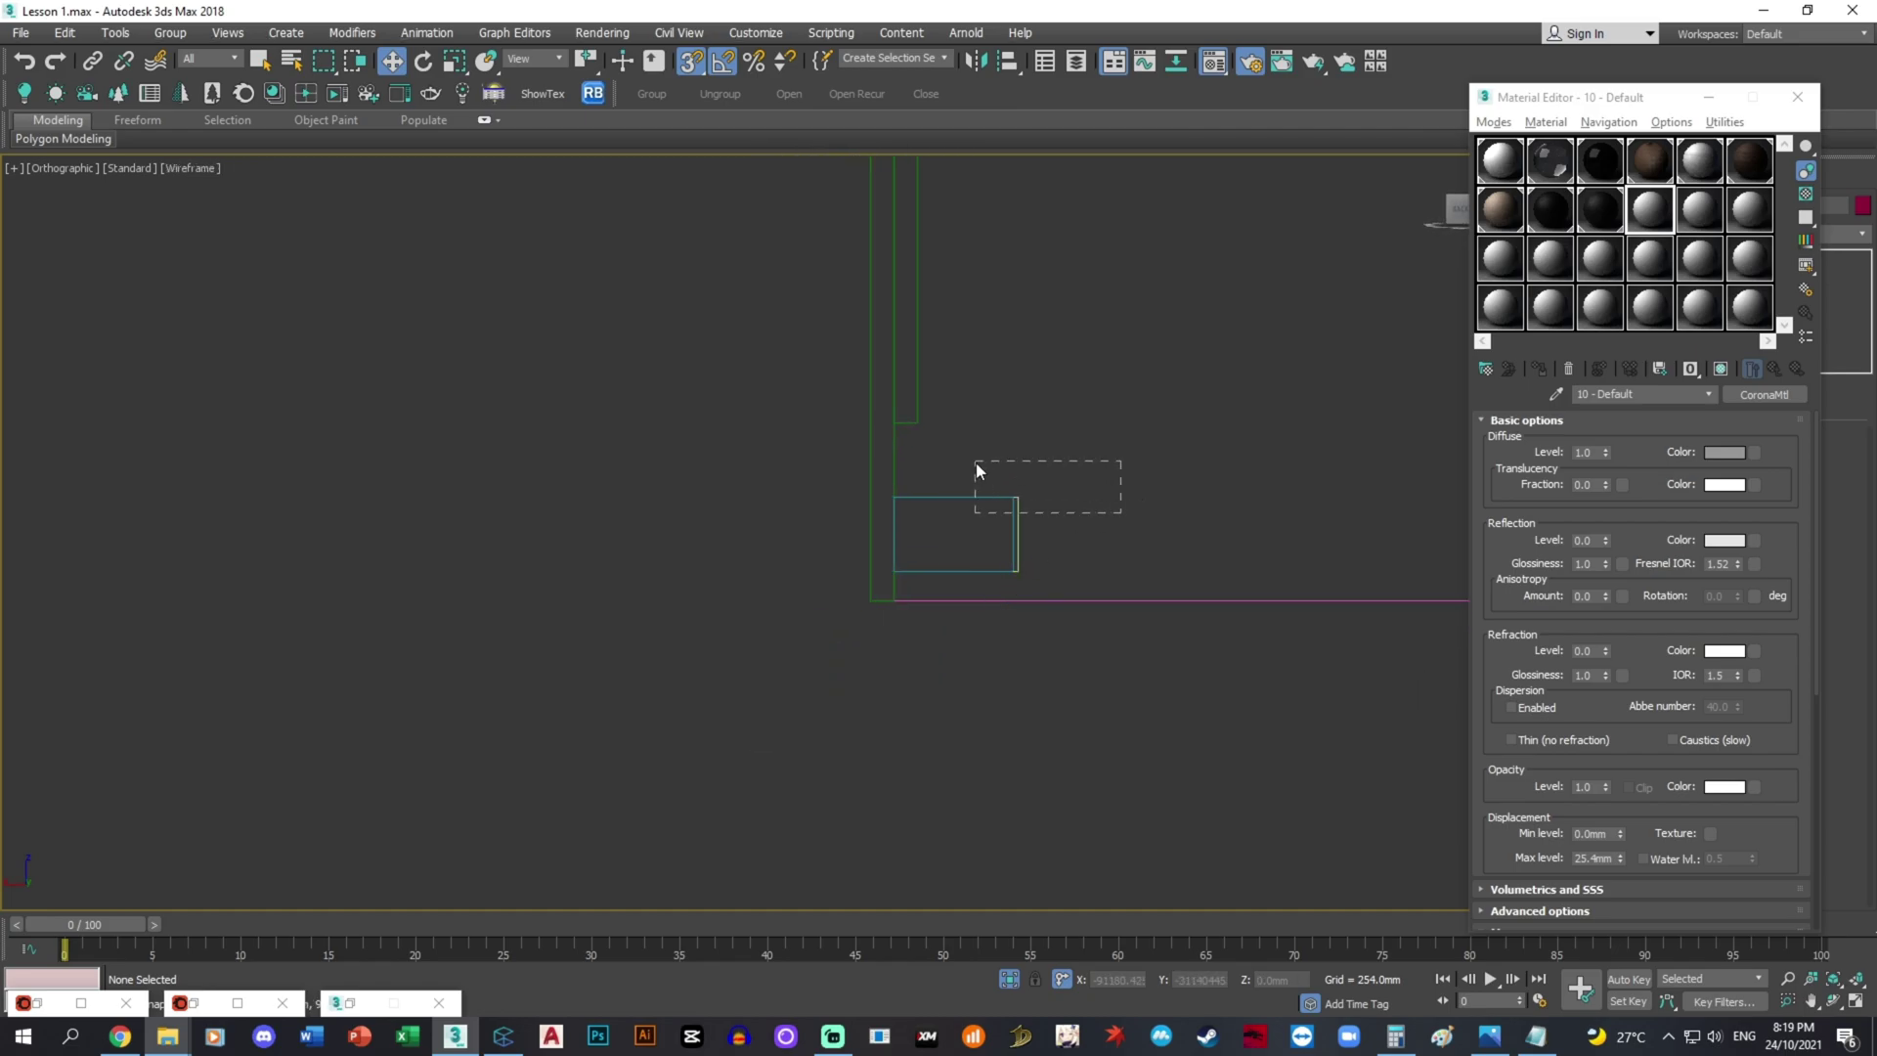
drag(976, 462, 976, 461)
click(651, 93)
key(Return)
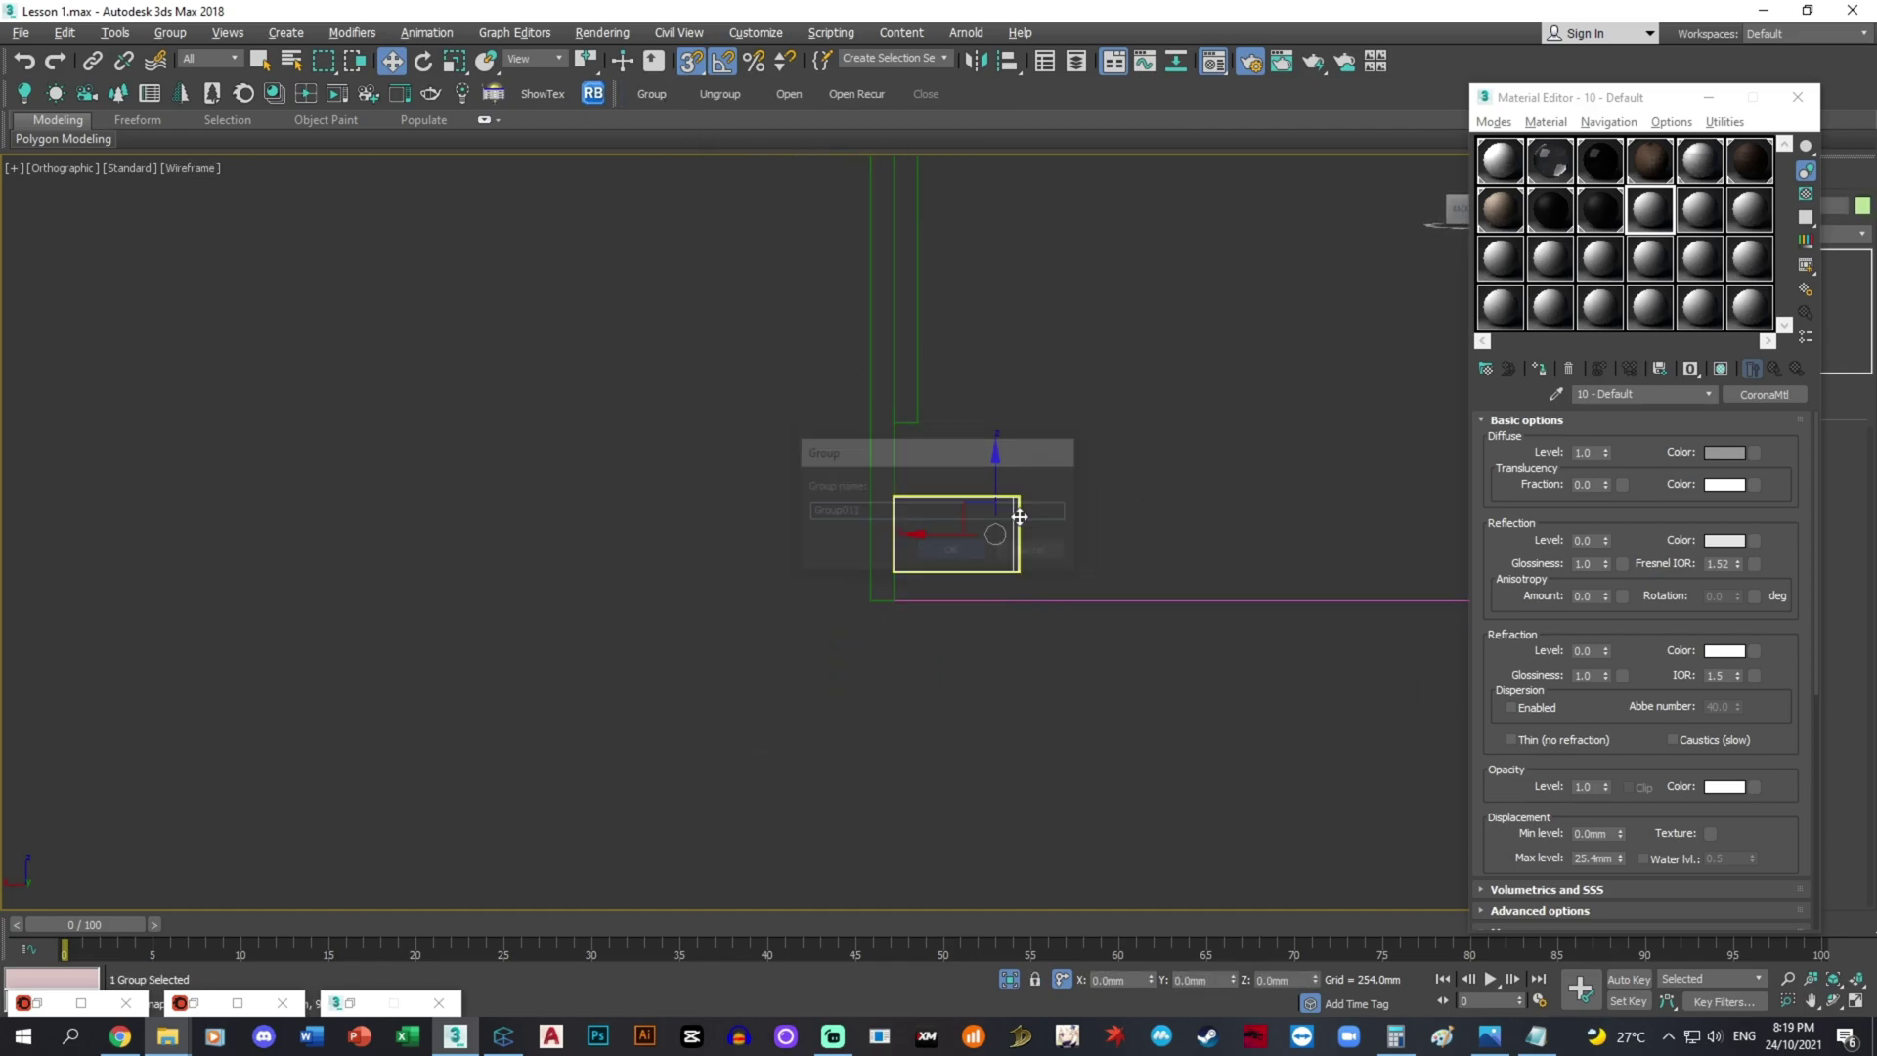
alt+middle_drag(1019, 516, 914, 549)
- Check the reference photo for the cabinet's finish, and open the Corona Material Library
click(1488, 1038)
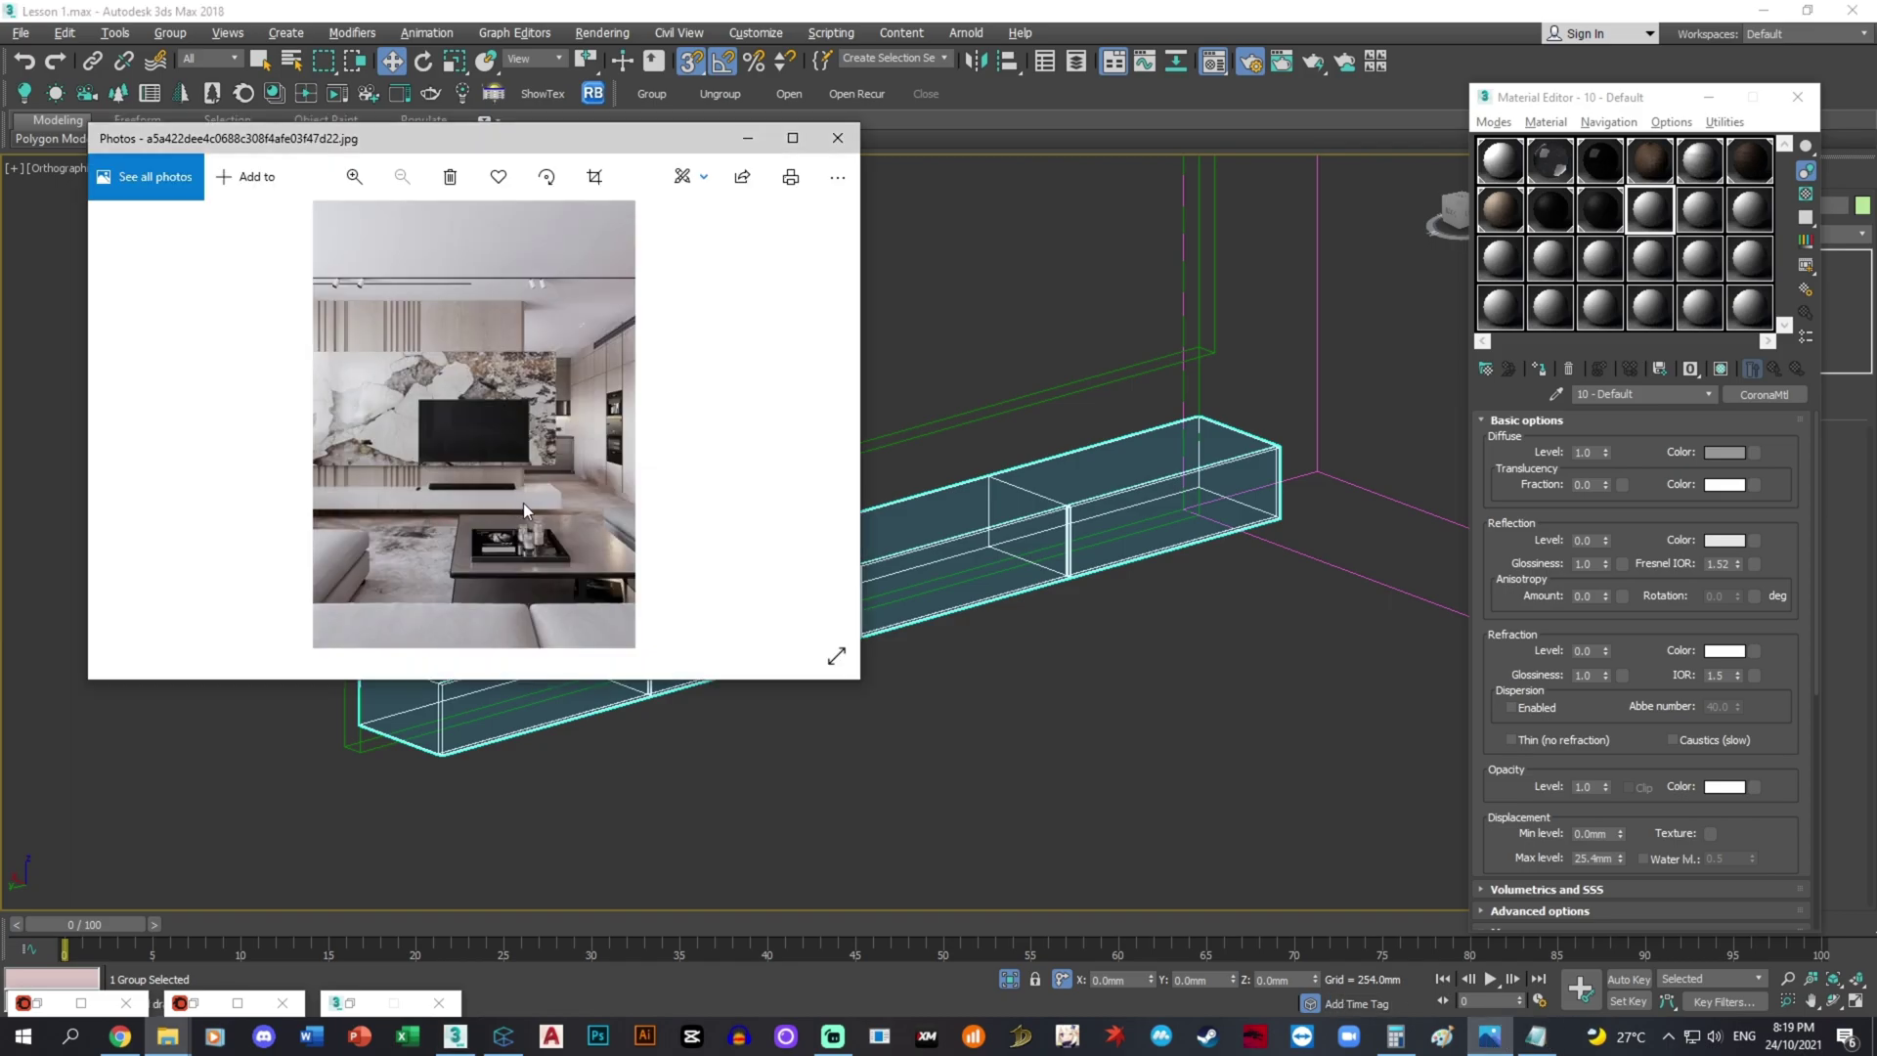
click(1490, 1037)
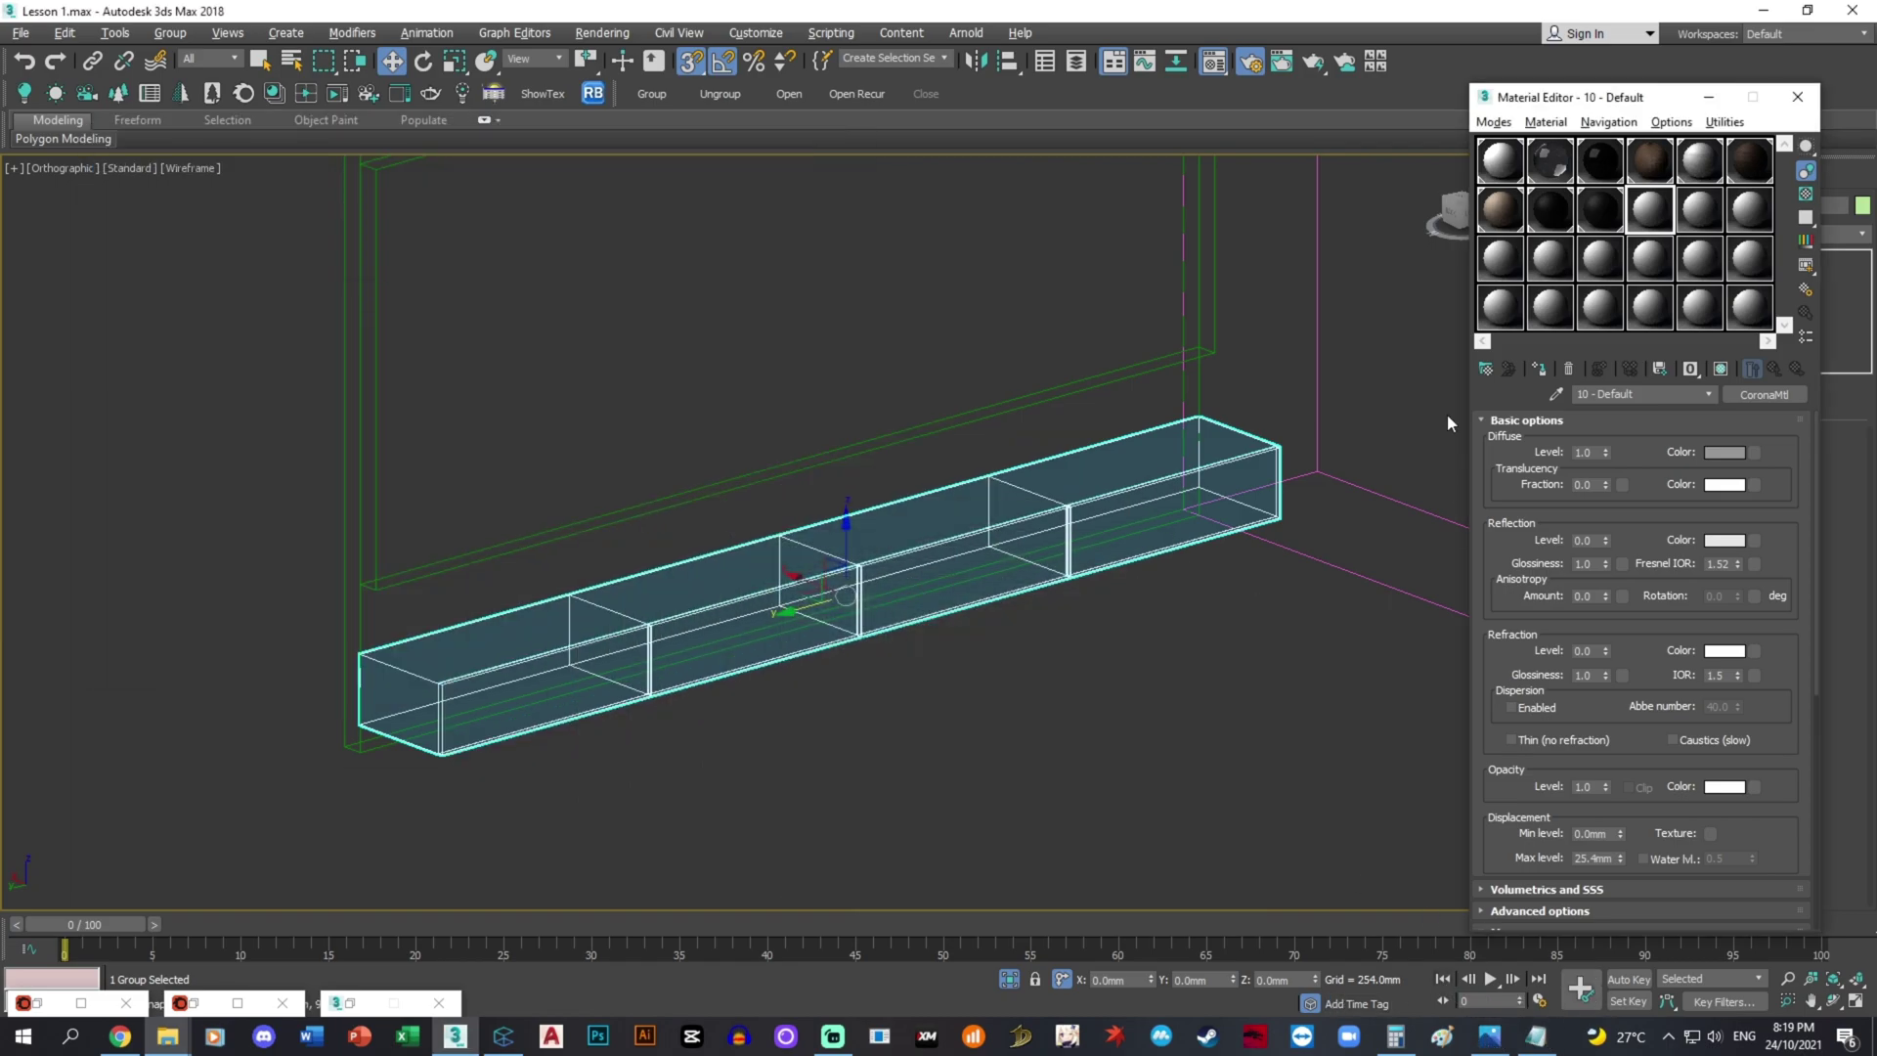
click(270, 98)
click(1185, 285)
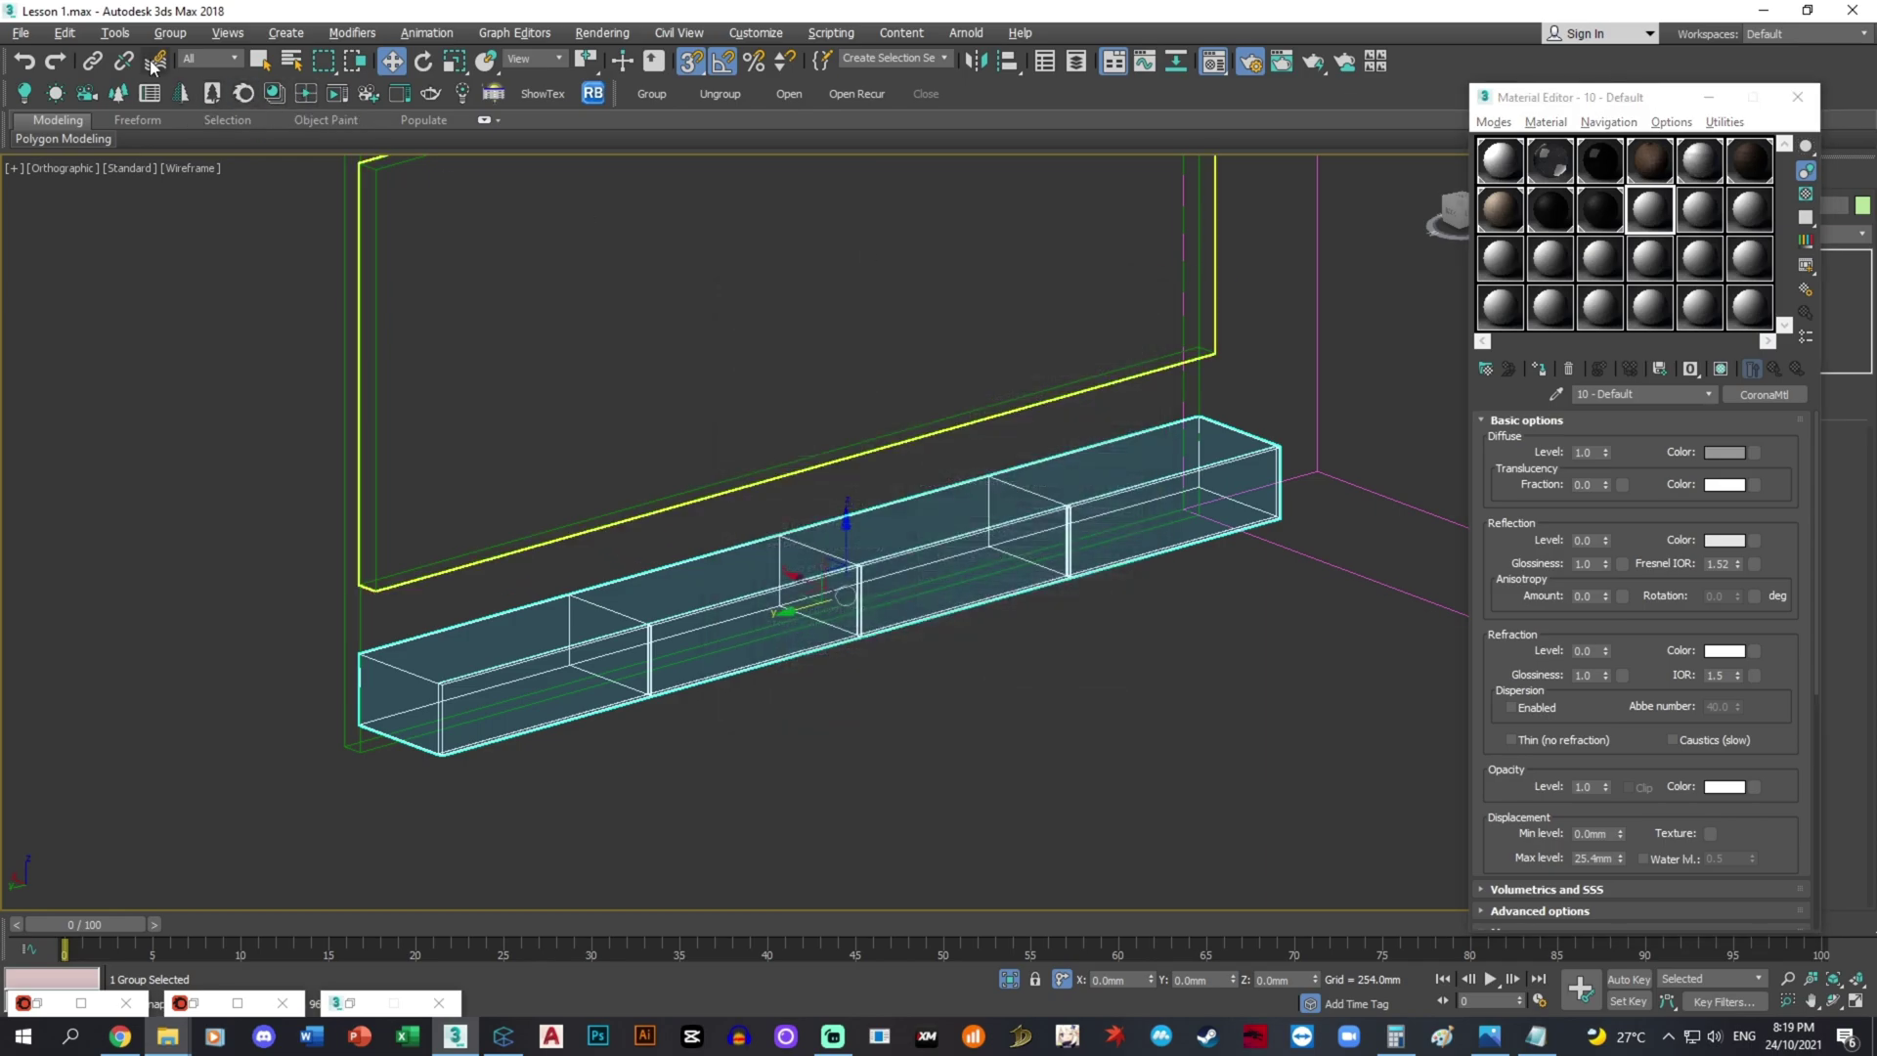
click(272, 95)
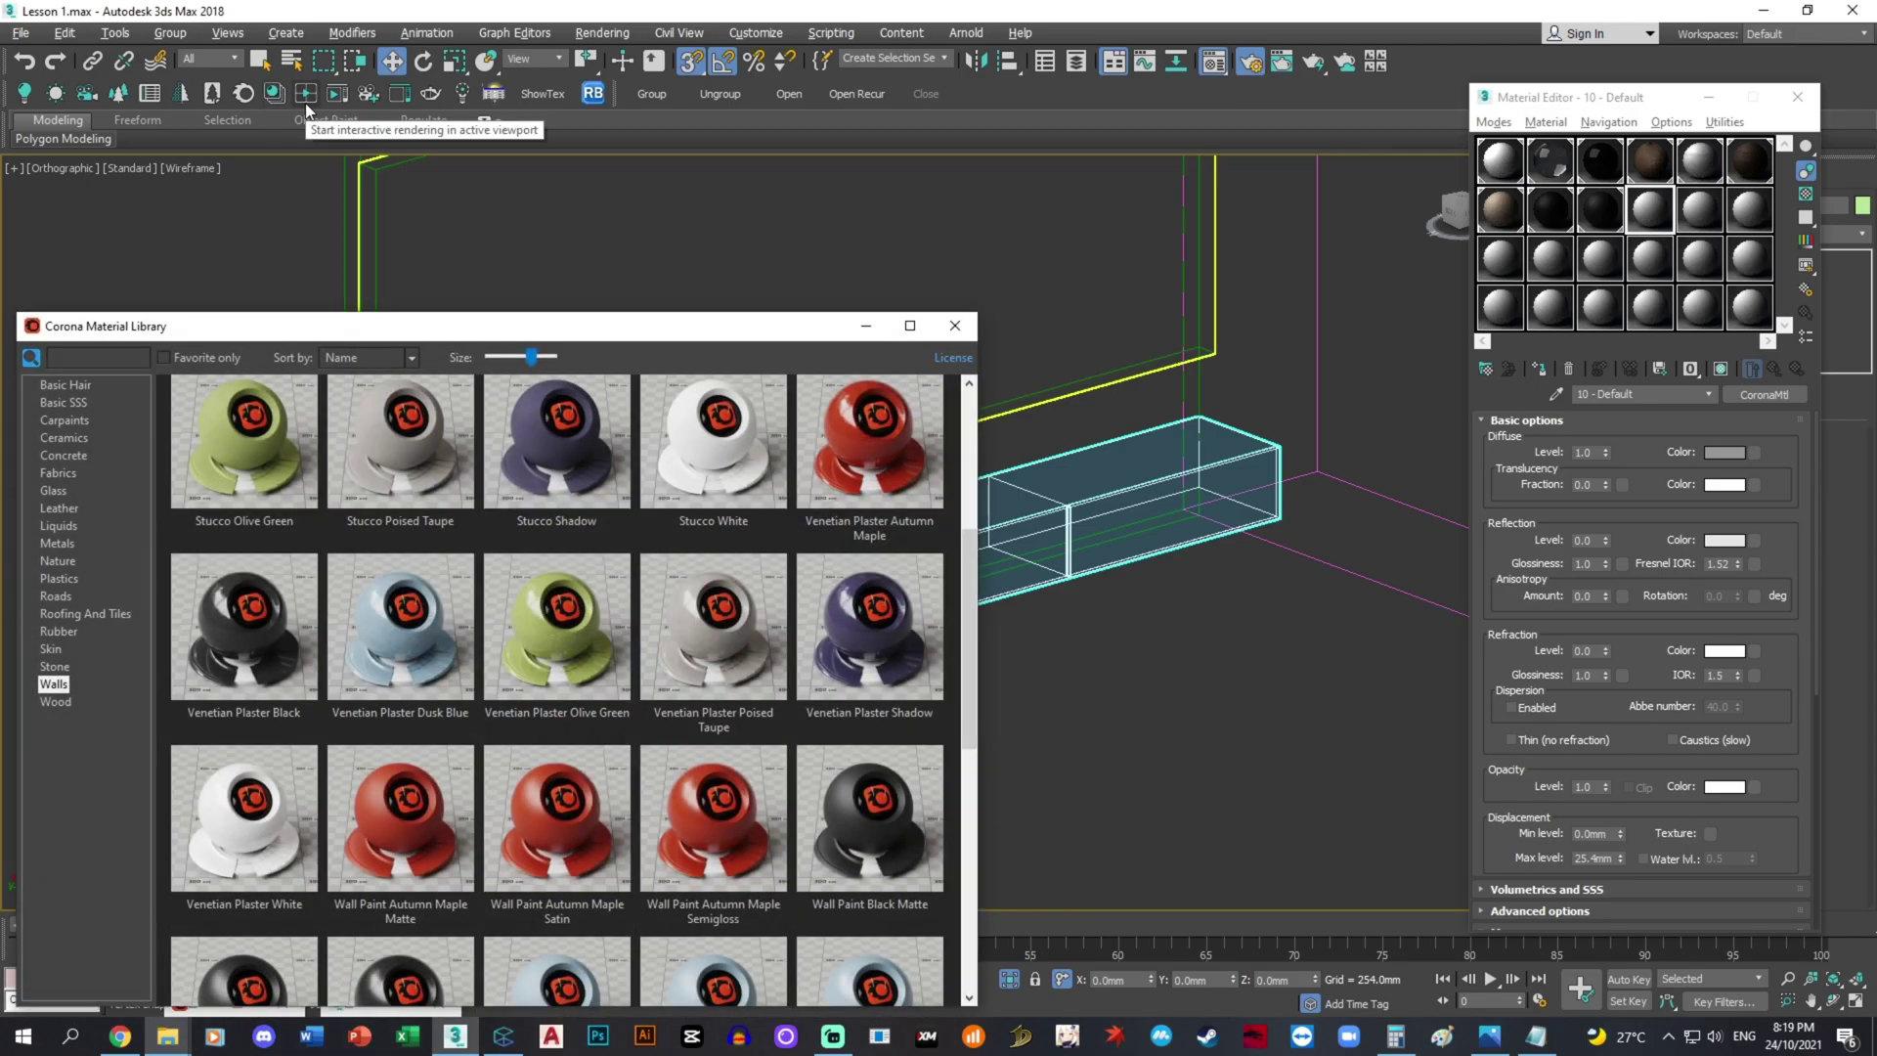
- Browse the Ceramics materials and preview Porcelain White Glossy at full size
click(77, 437)
scroll(767, 569, down, 2)
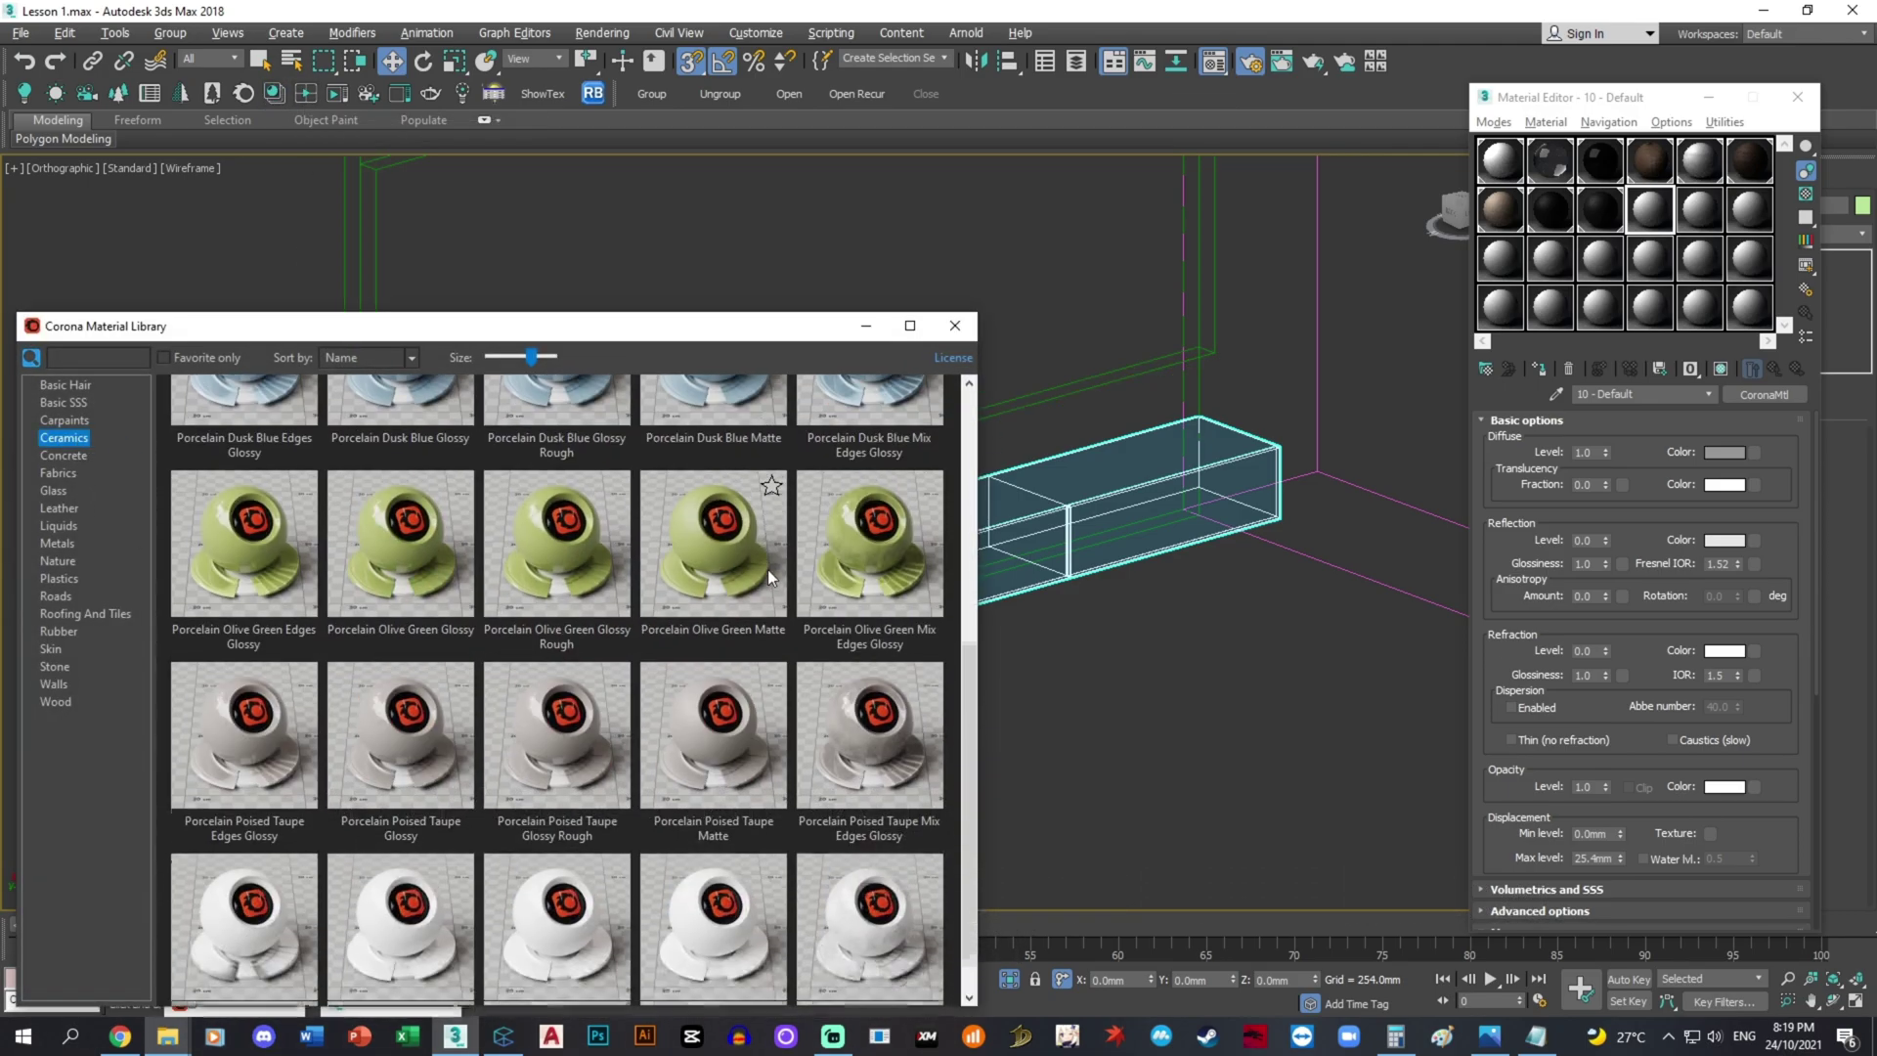
scroll(767, 569, down, 1)
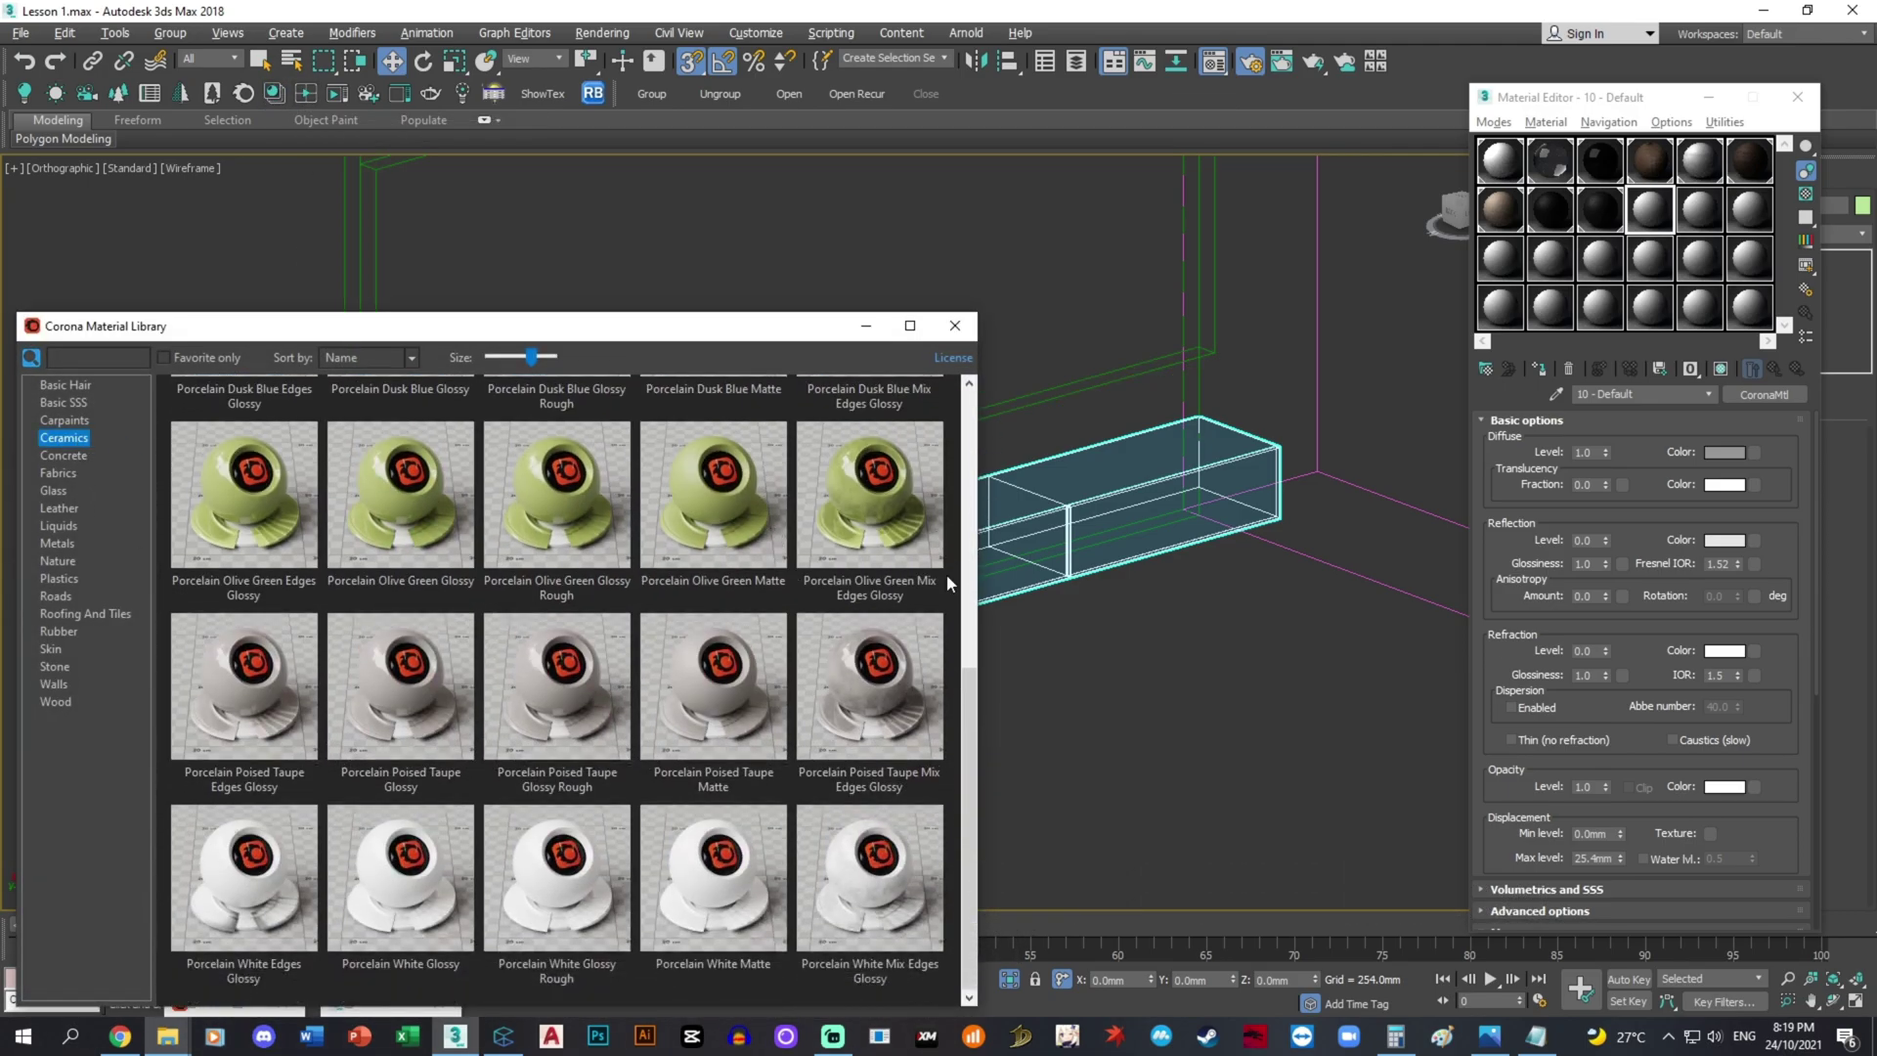
double_click(380, 858)
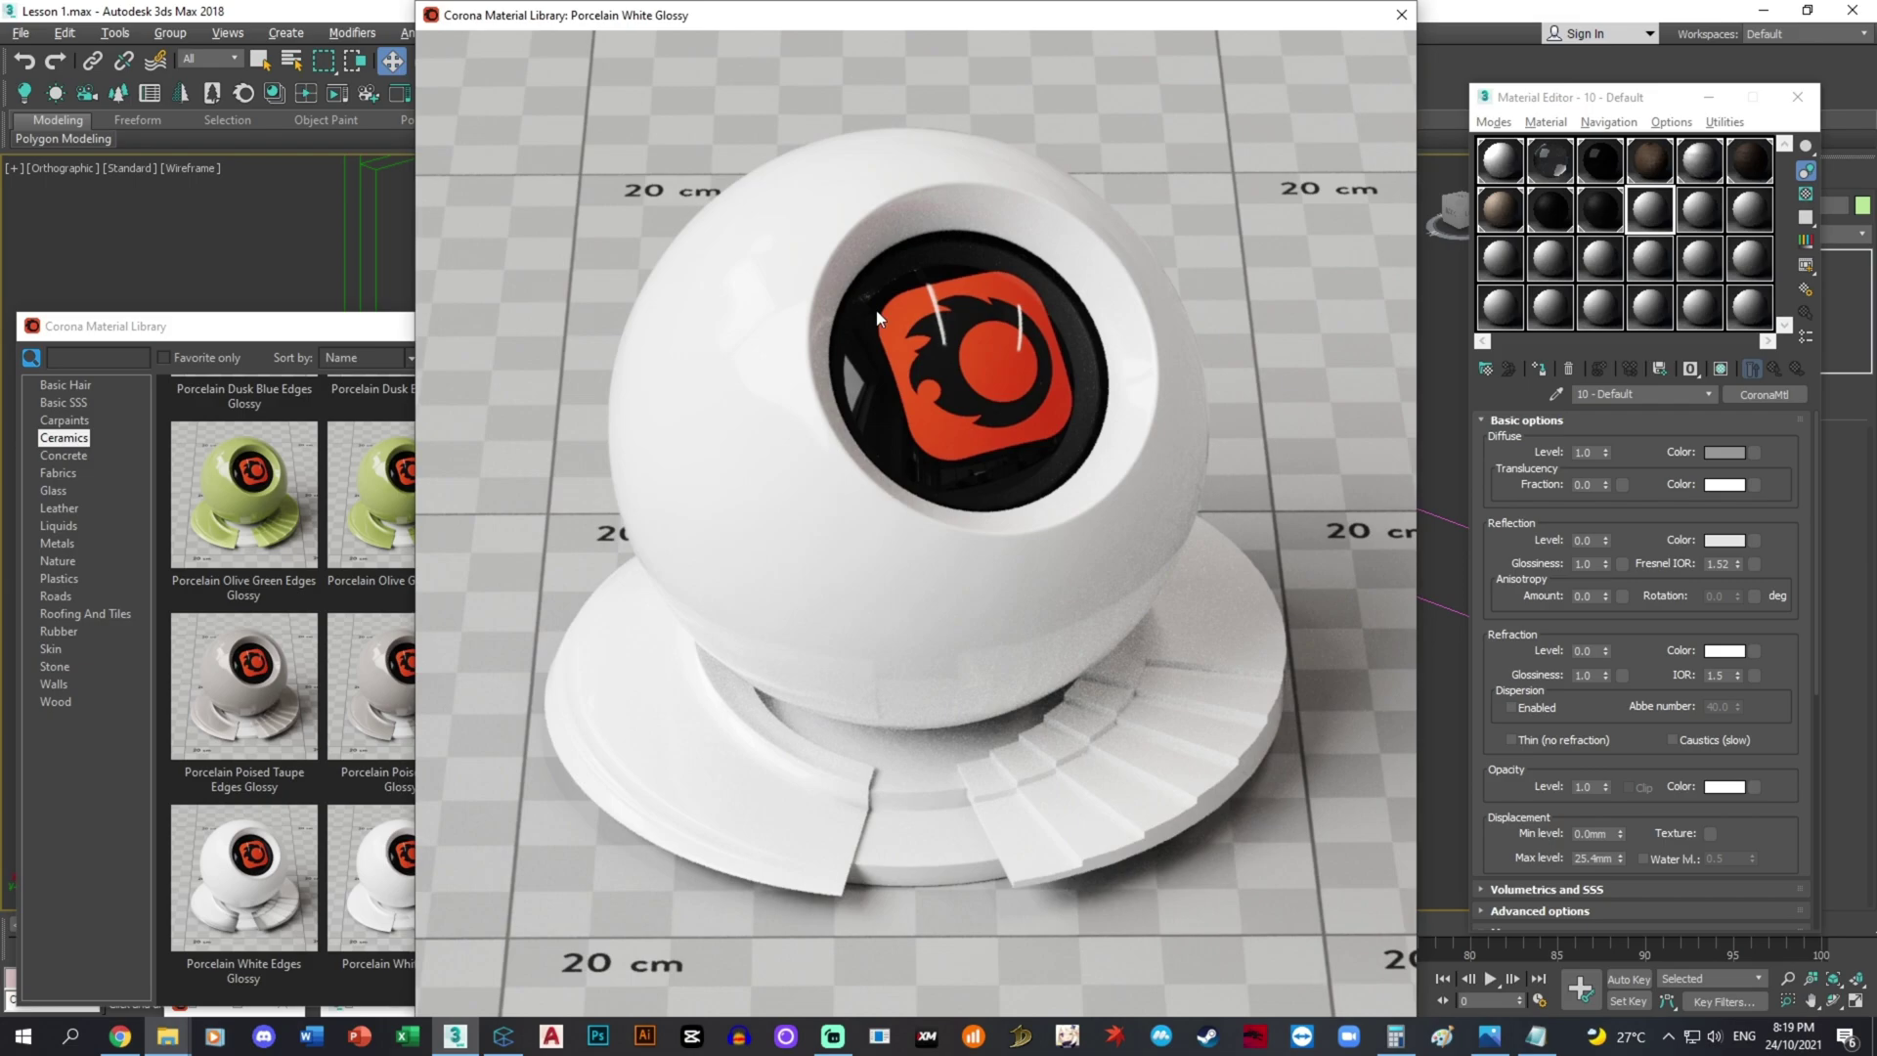
click(1402, 14)
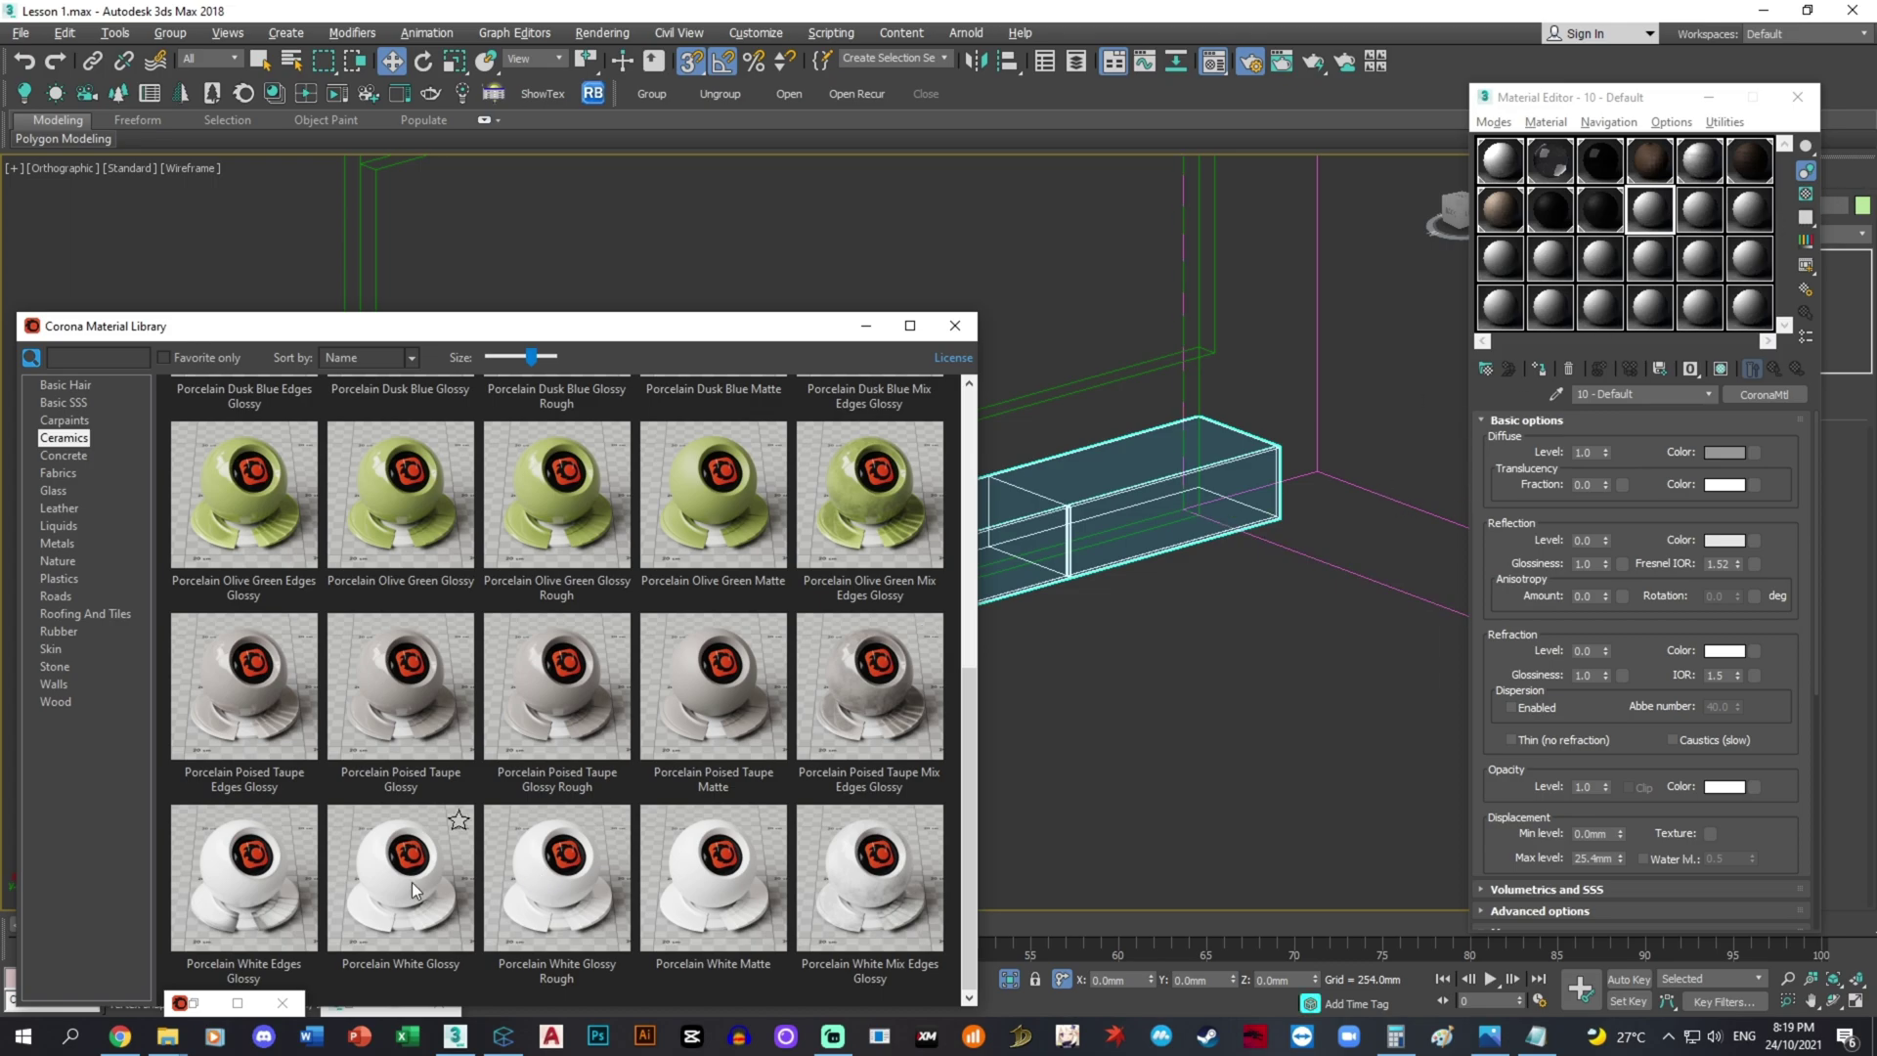
- Load Porcelain White Glossy into the 10 - Default slot and assign it to the cabinet group, showing the model shaded
drag(412, 882, 1646, 216)
click(866, 326)
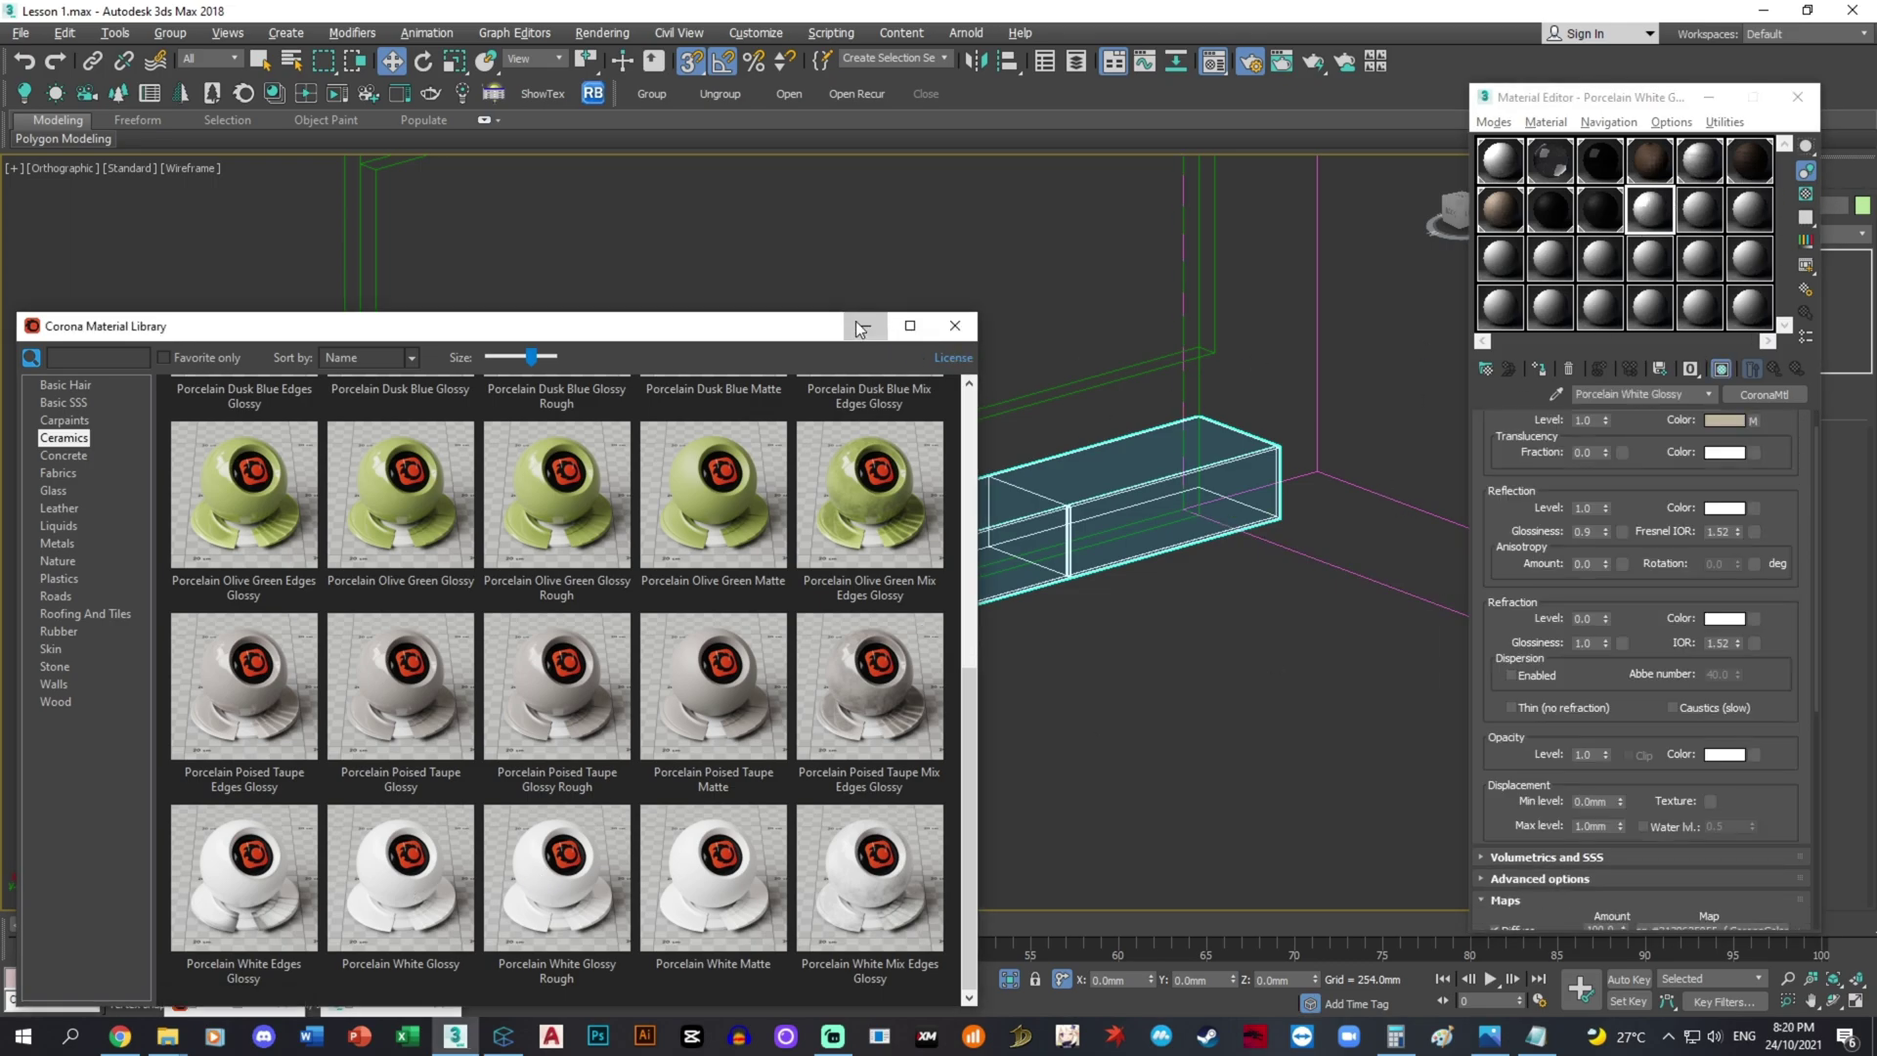
click(1541, 371)
key(F3)
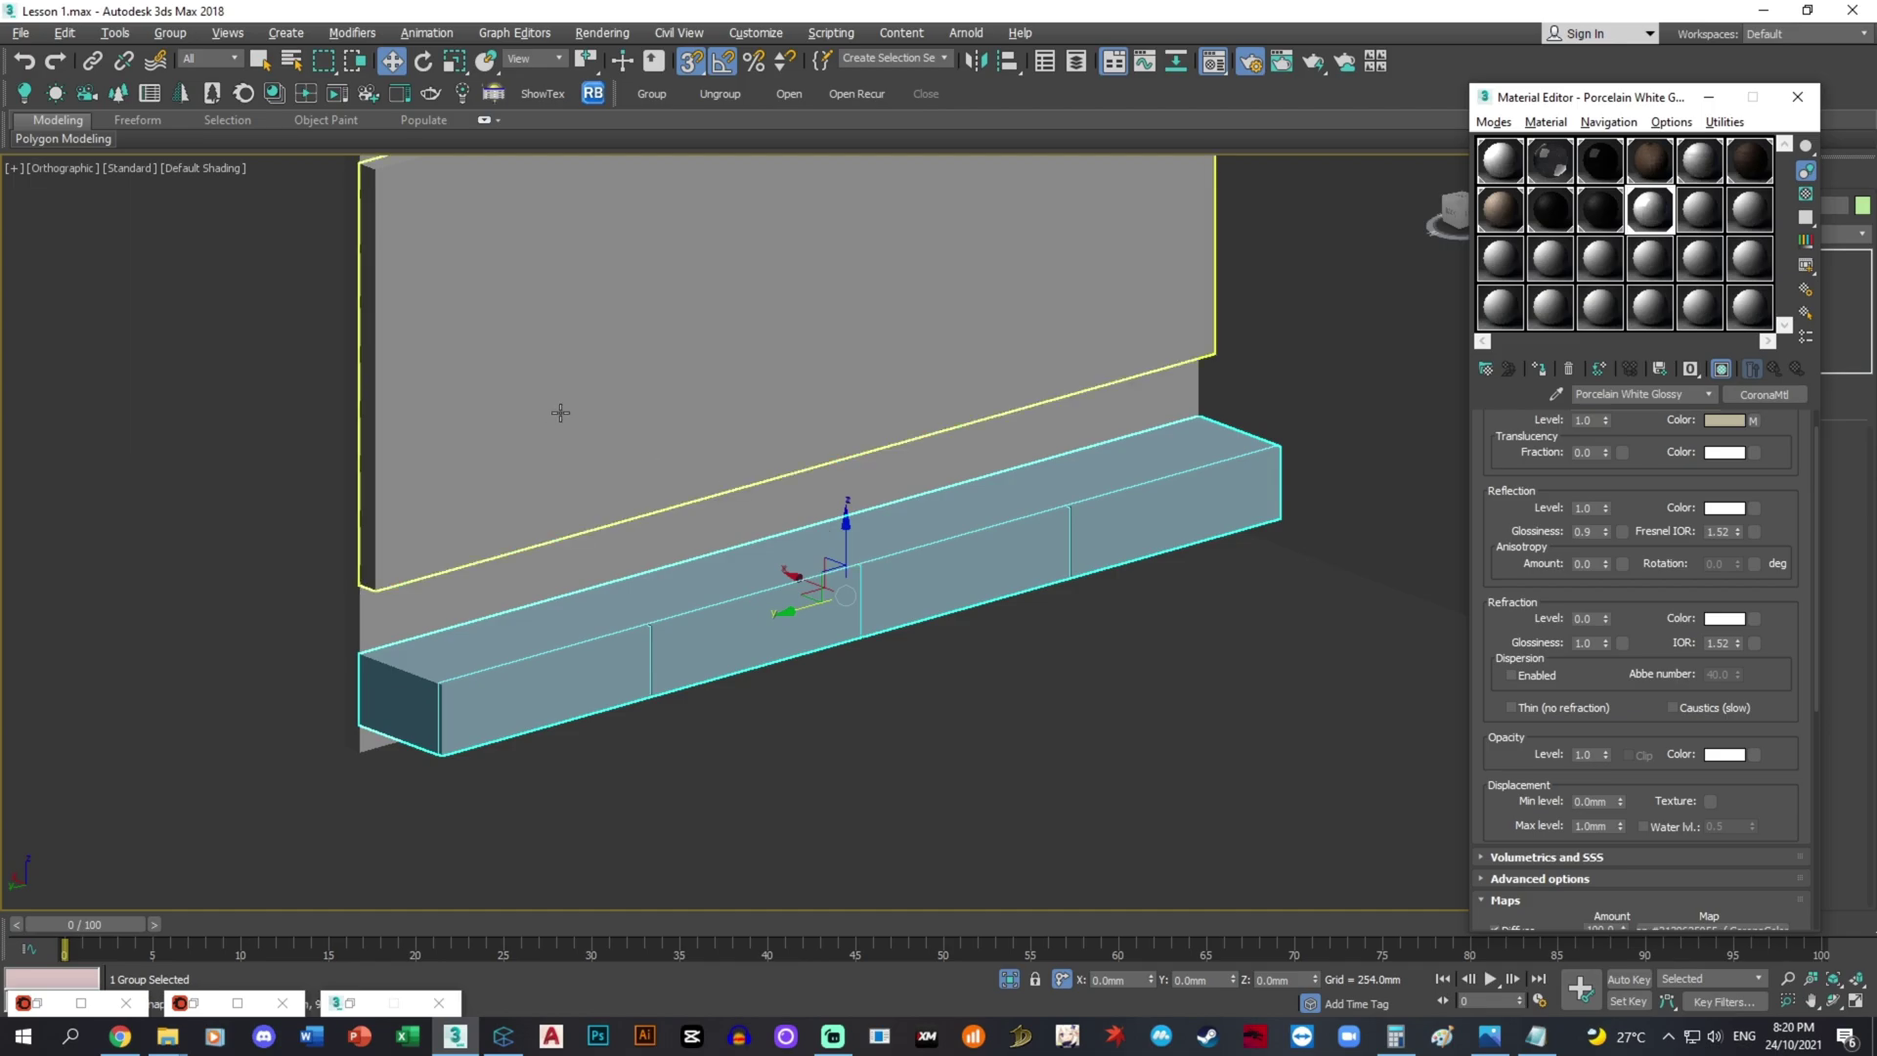
- Examine the shaded feature wall from several angles and compare it with the reference photo
click(783, 663)
alt+middle_drag(851, 583, 876, 701)
alt+middle_drag(788, 616, 752, 636)
click(1501, 1045)
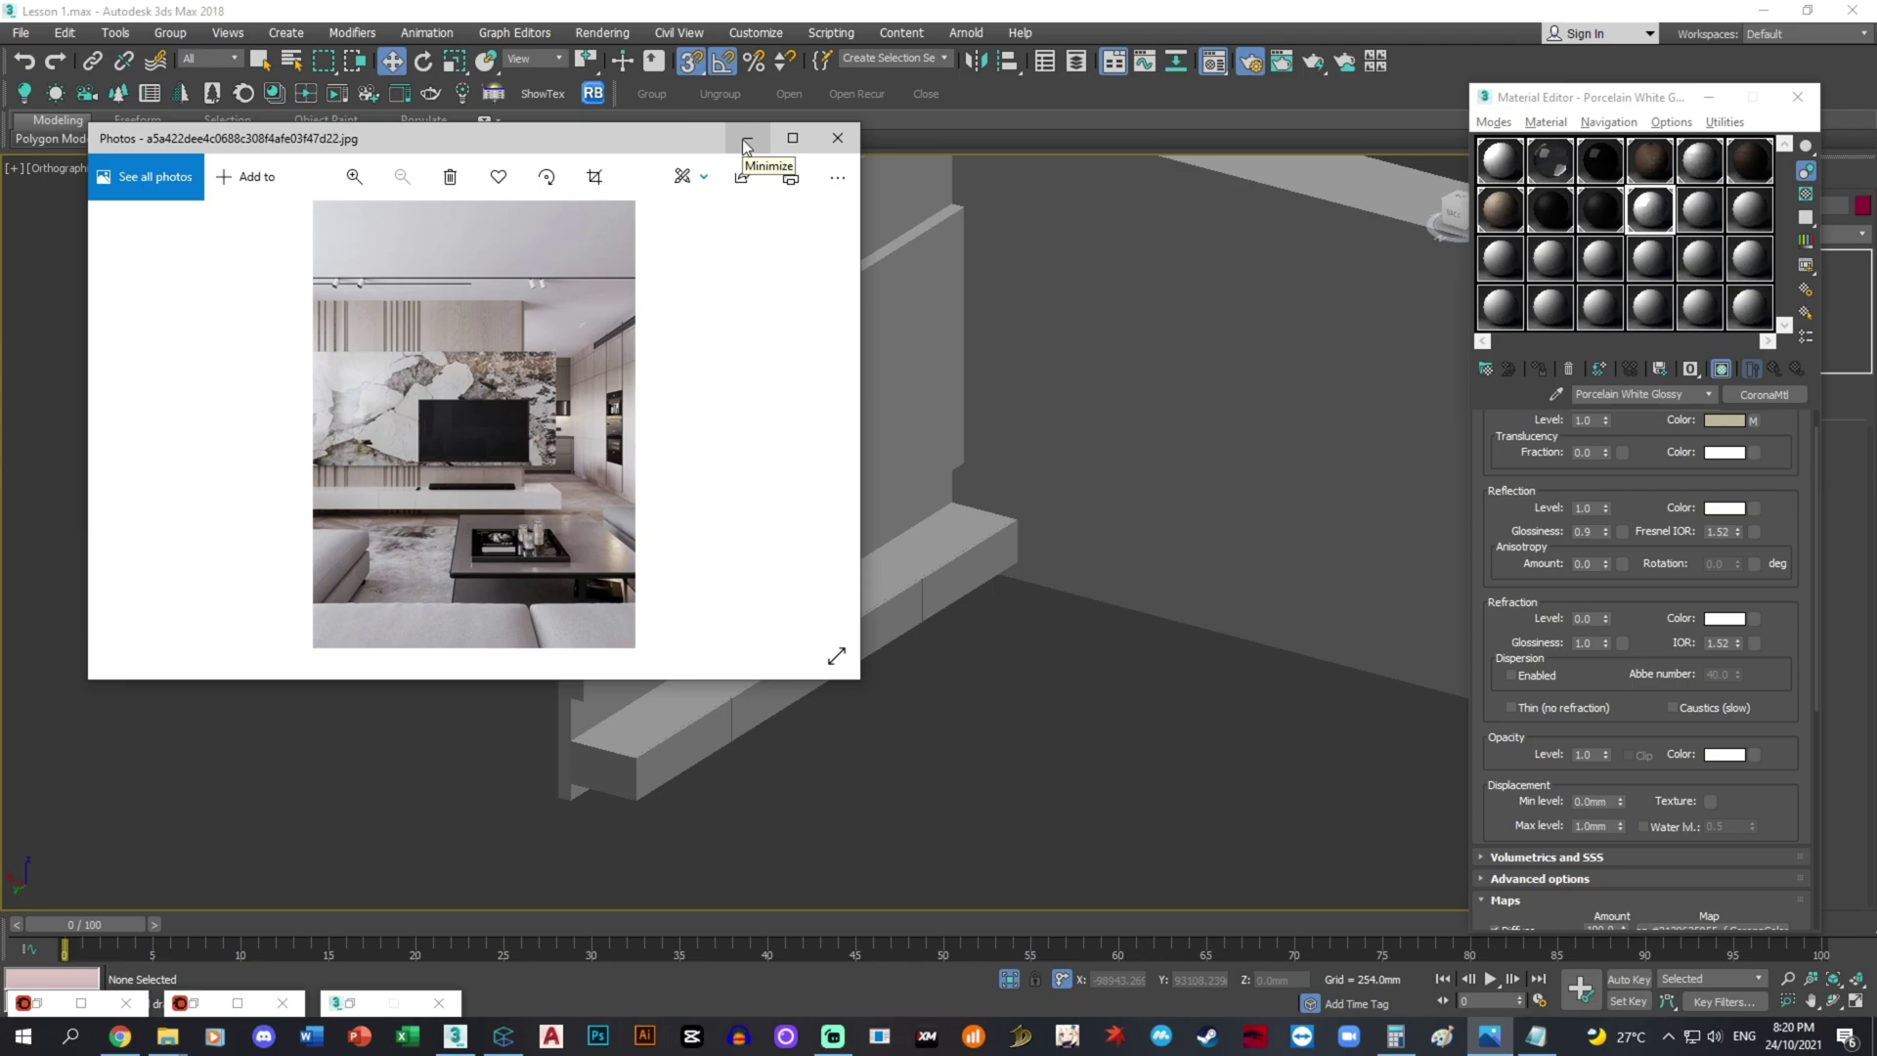
click(1223, 667)
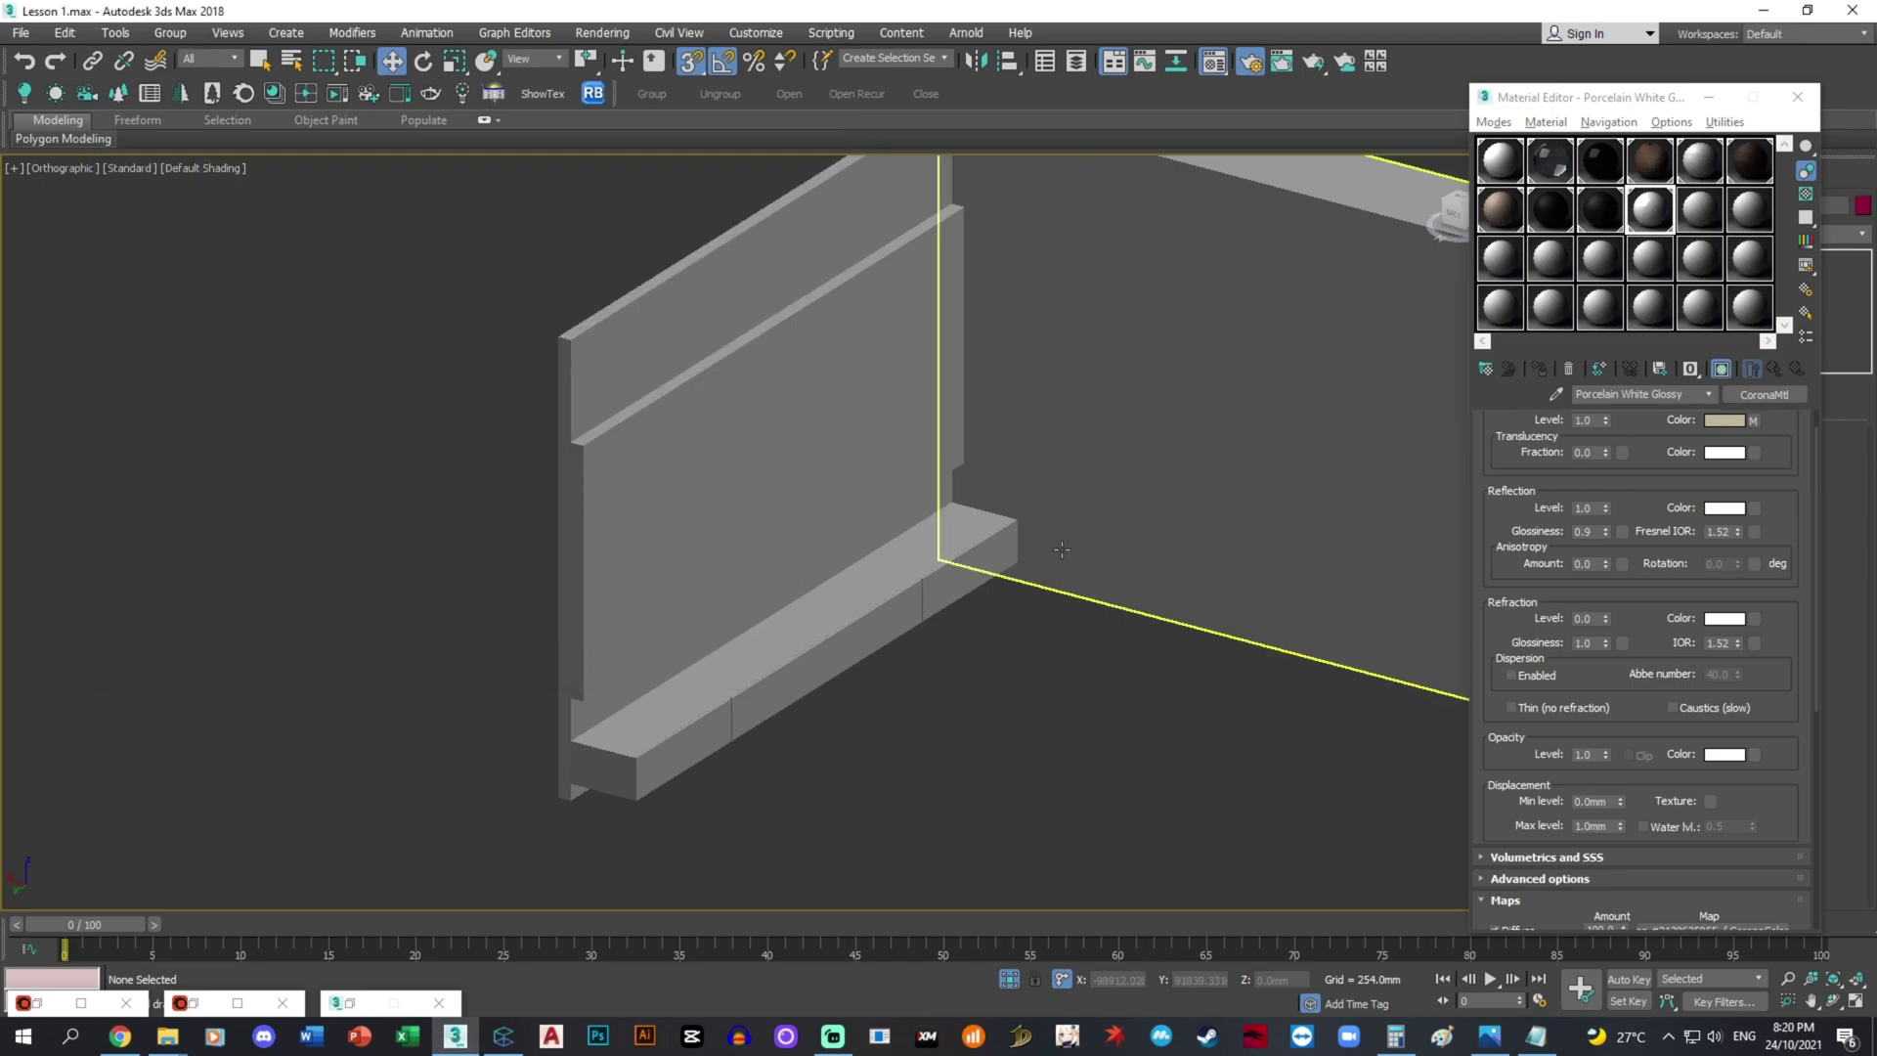
alt+middle_drag(1062, 549, 1101, 662)
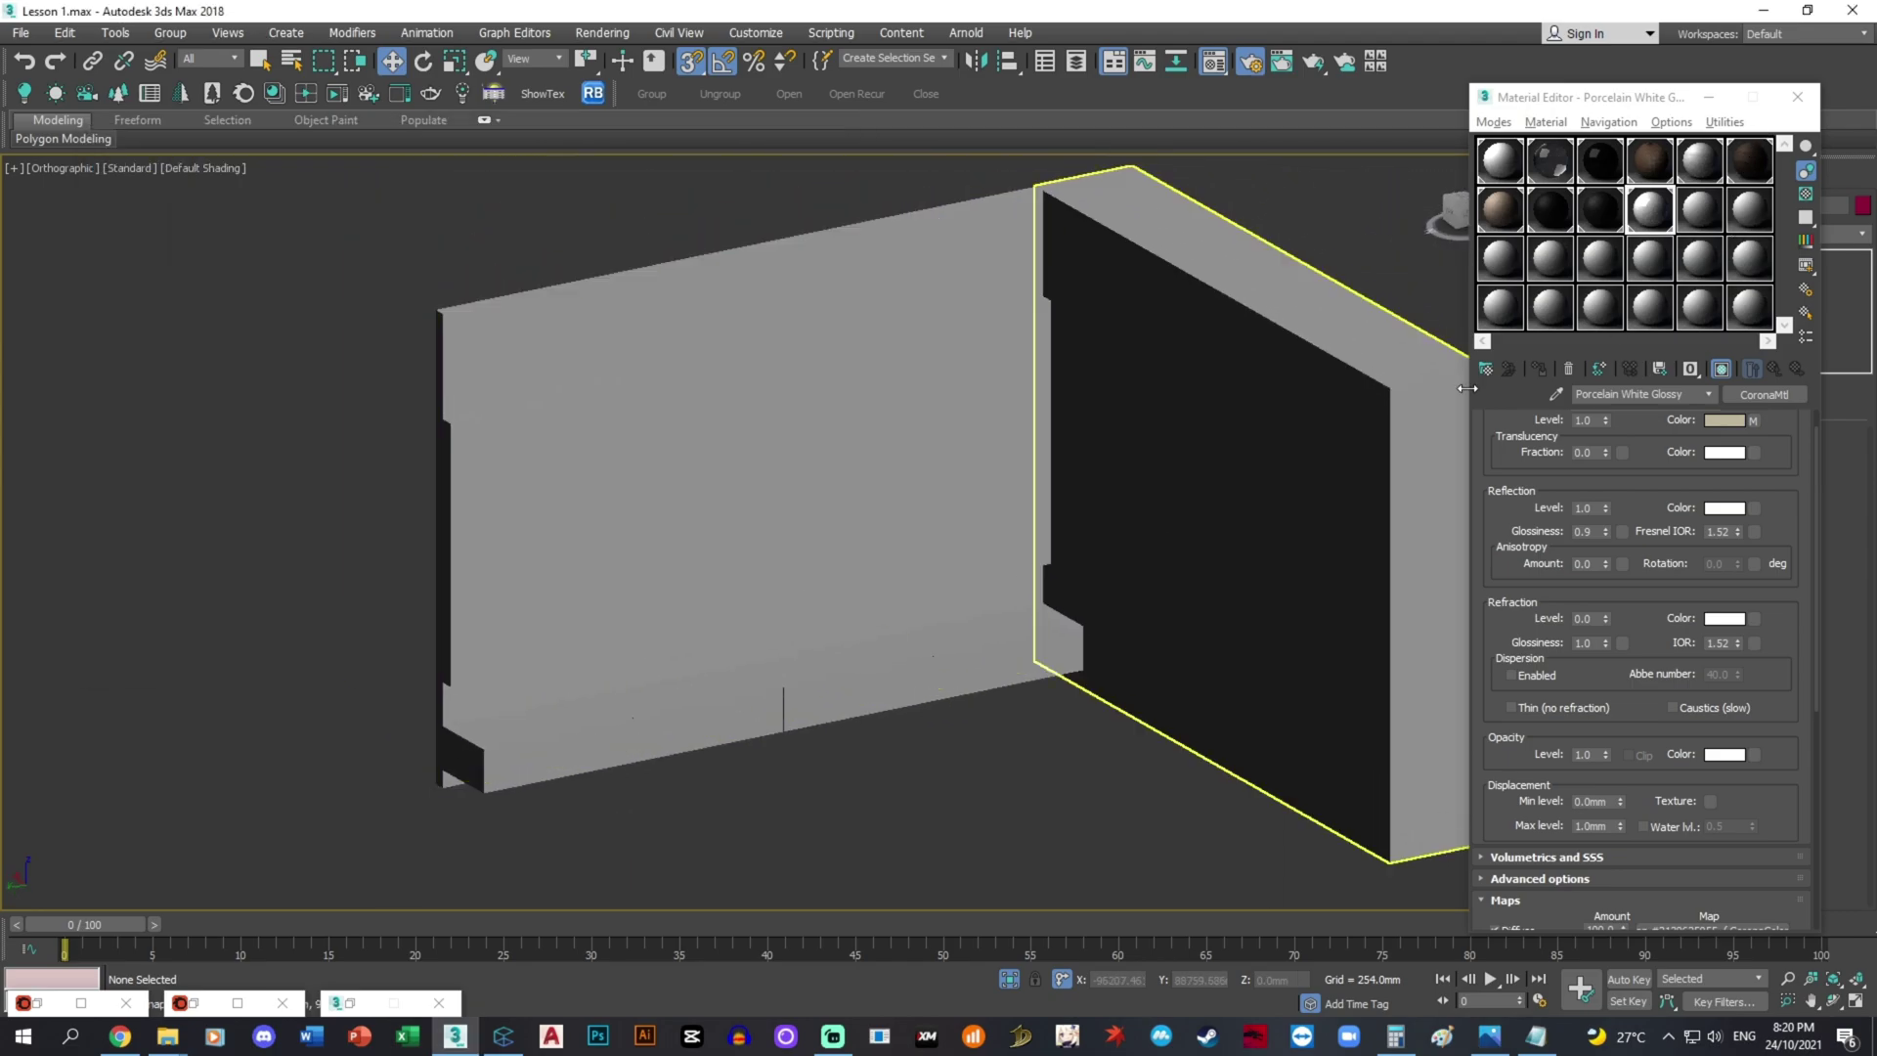
- Select the back wall panel, copy the Cherry Matte material into the 11 - Default slot, and review its diffuse Color Correction map
click(946, 271)
click(1810, 491)
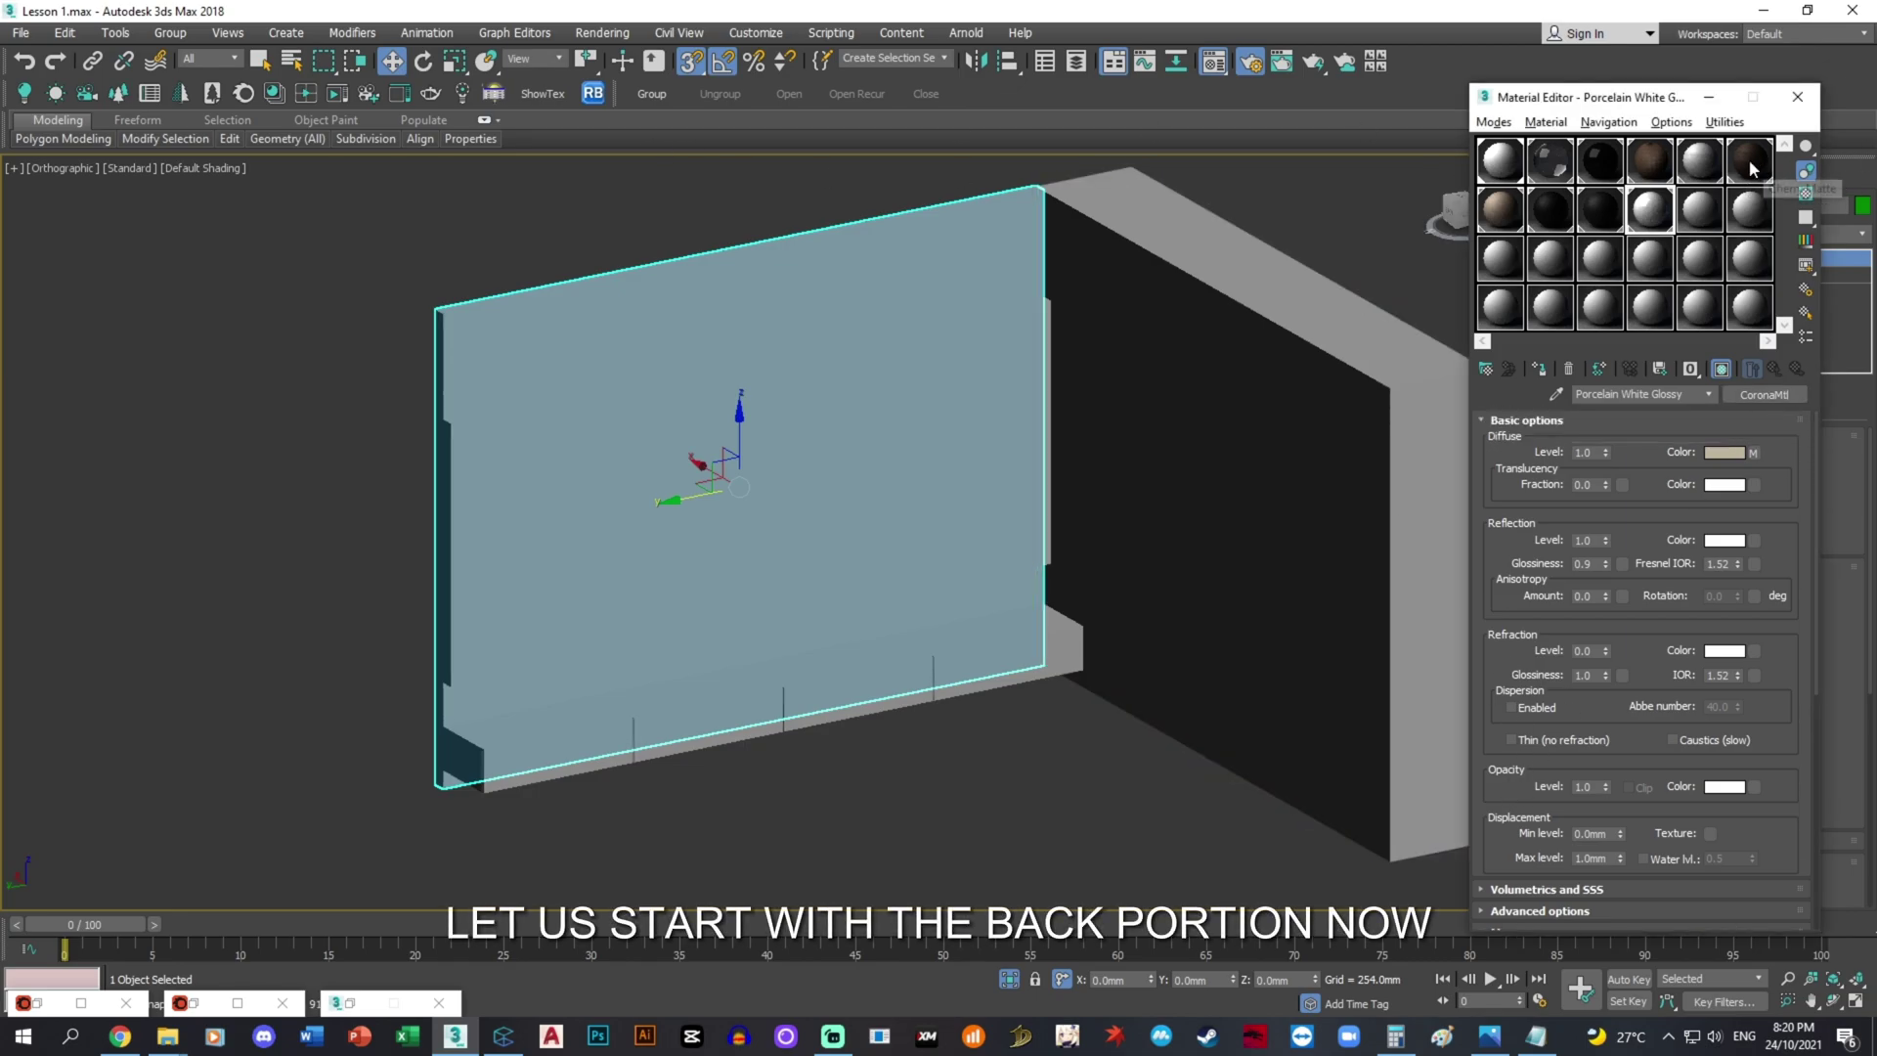
click(1704, 208)
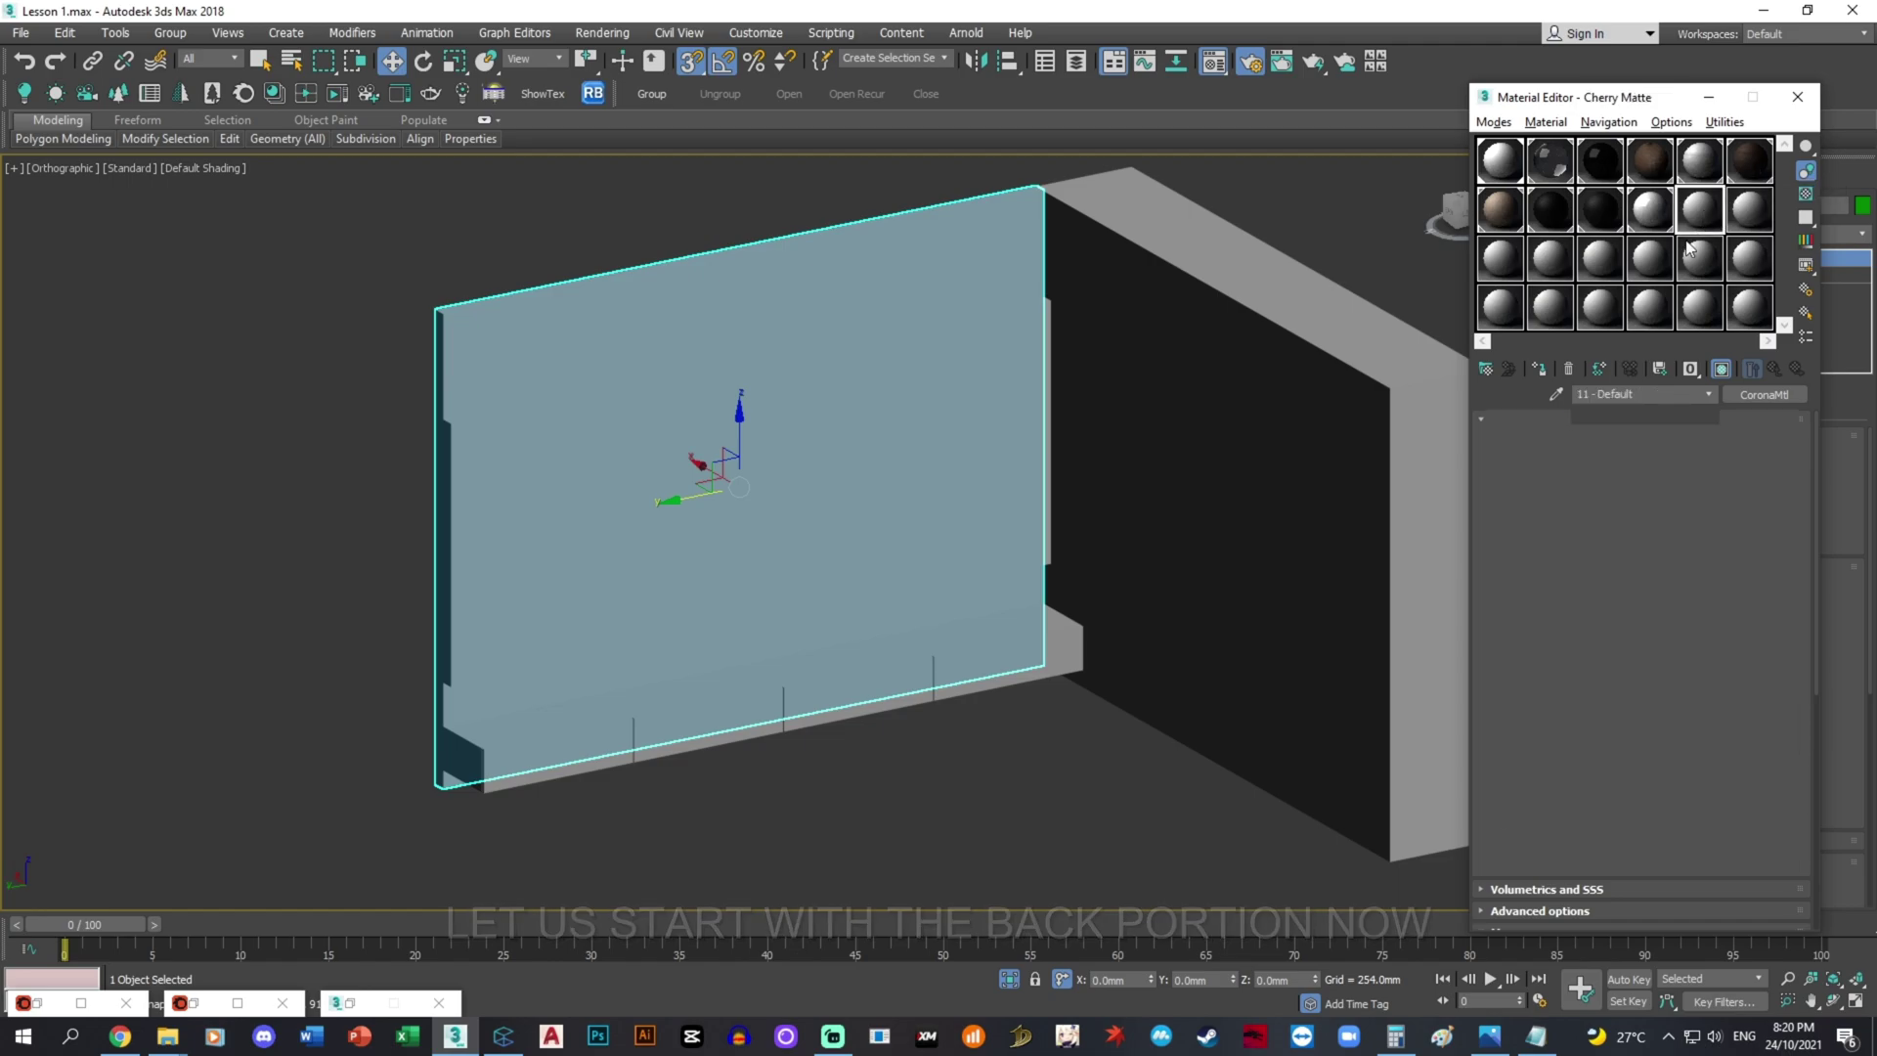
scroll(1774, 599, down, 2)
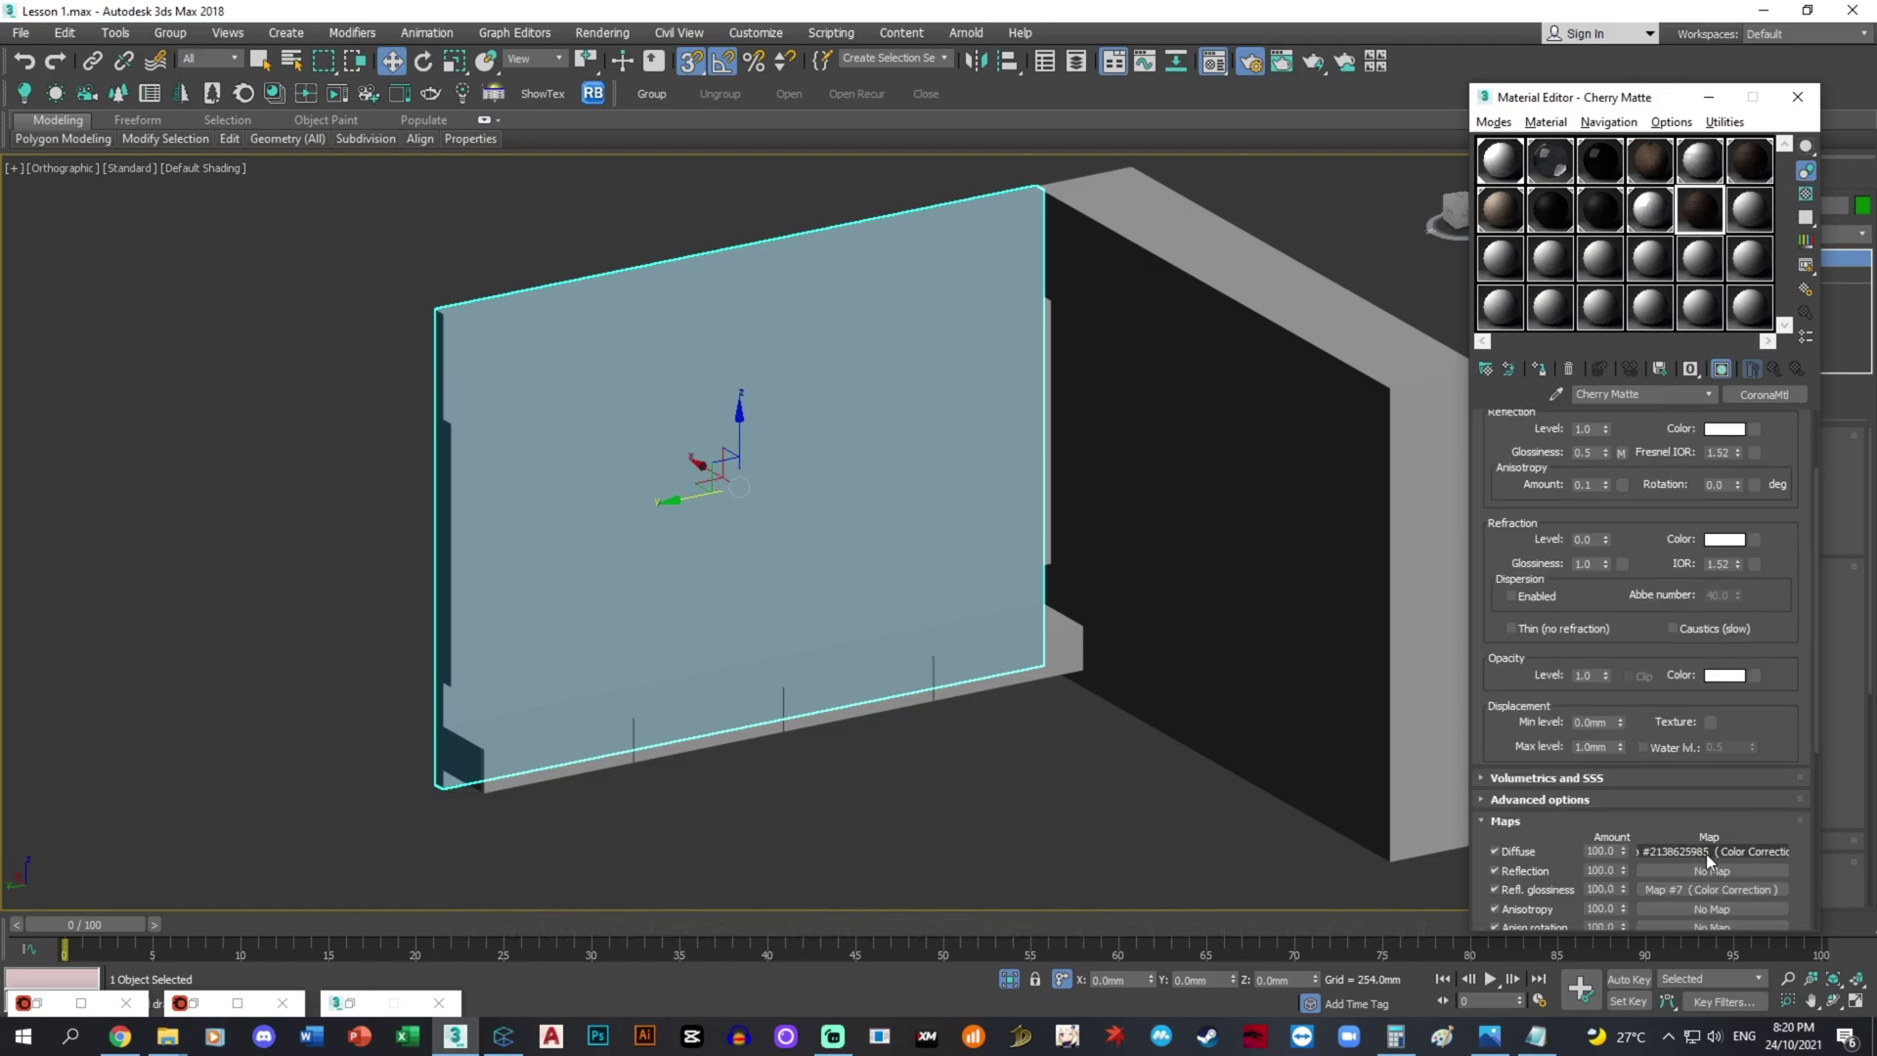
click(1708, 858)
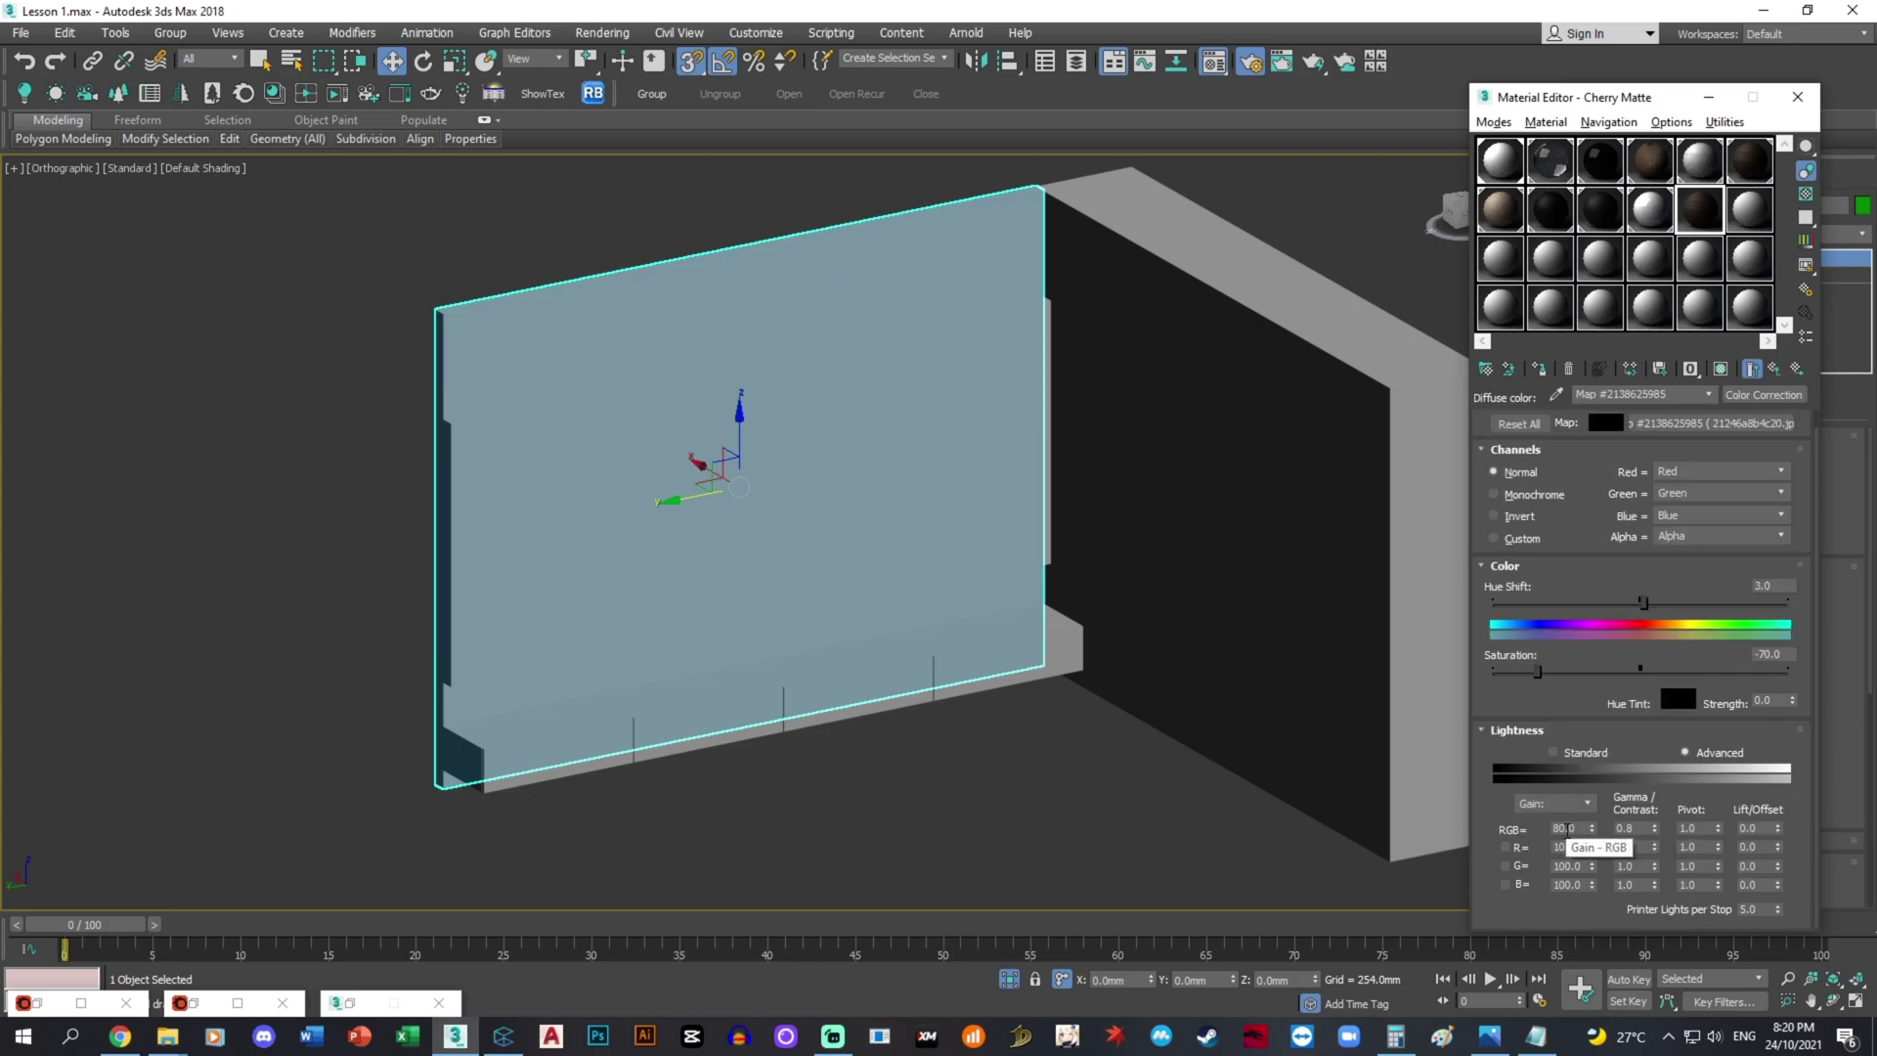
click(1775, 368)
- Rename the copied Cherry Matte material to Wood Matte and assign it to the back wall panel
drag(1614, 392, 1412, 390)
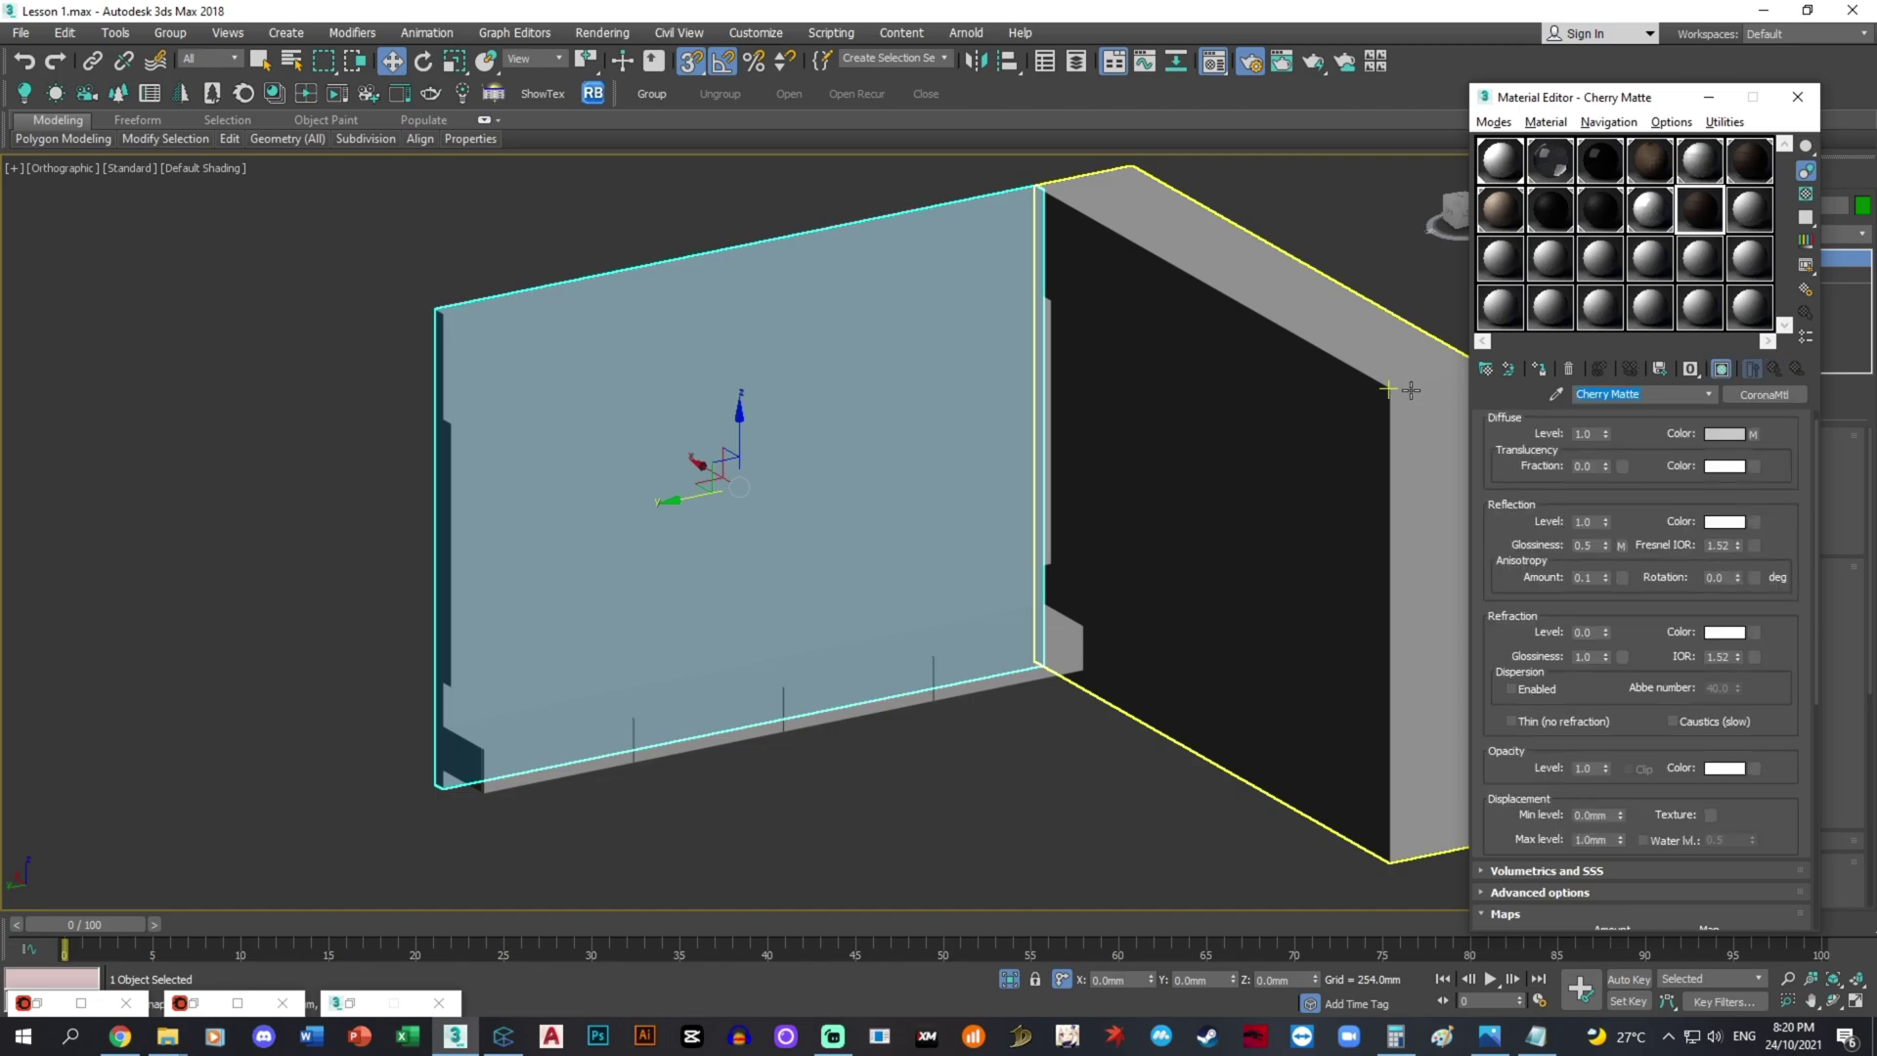
text(Wh)
text(ood)
click(1536, 367)
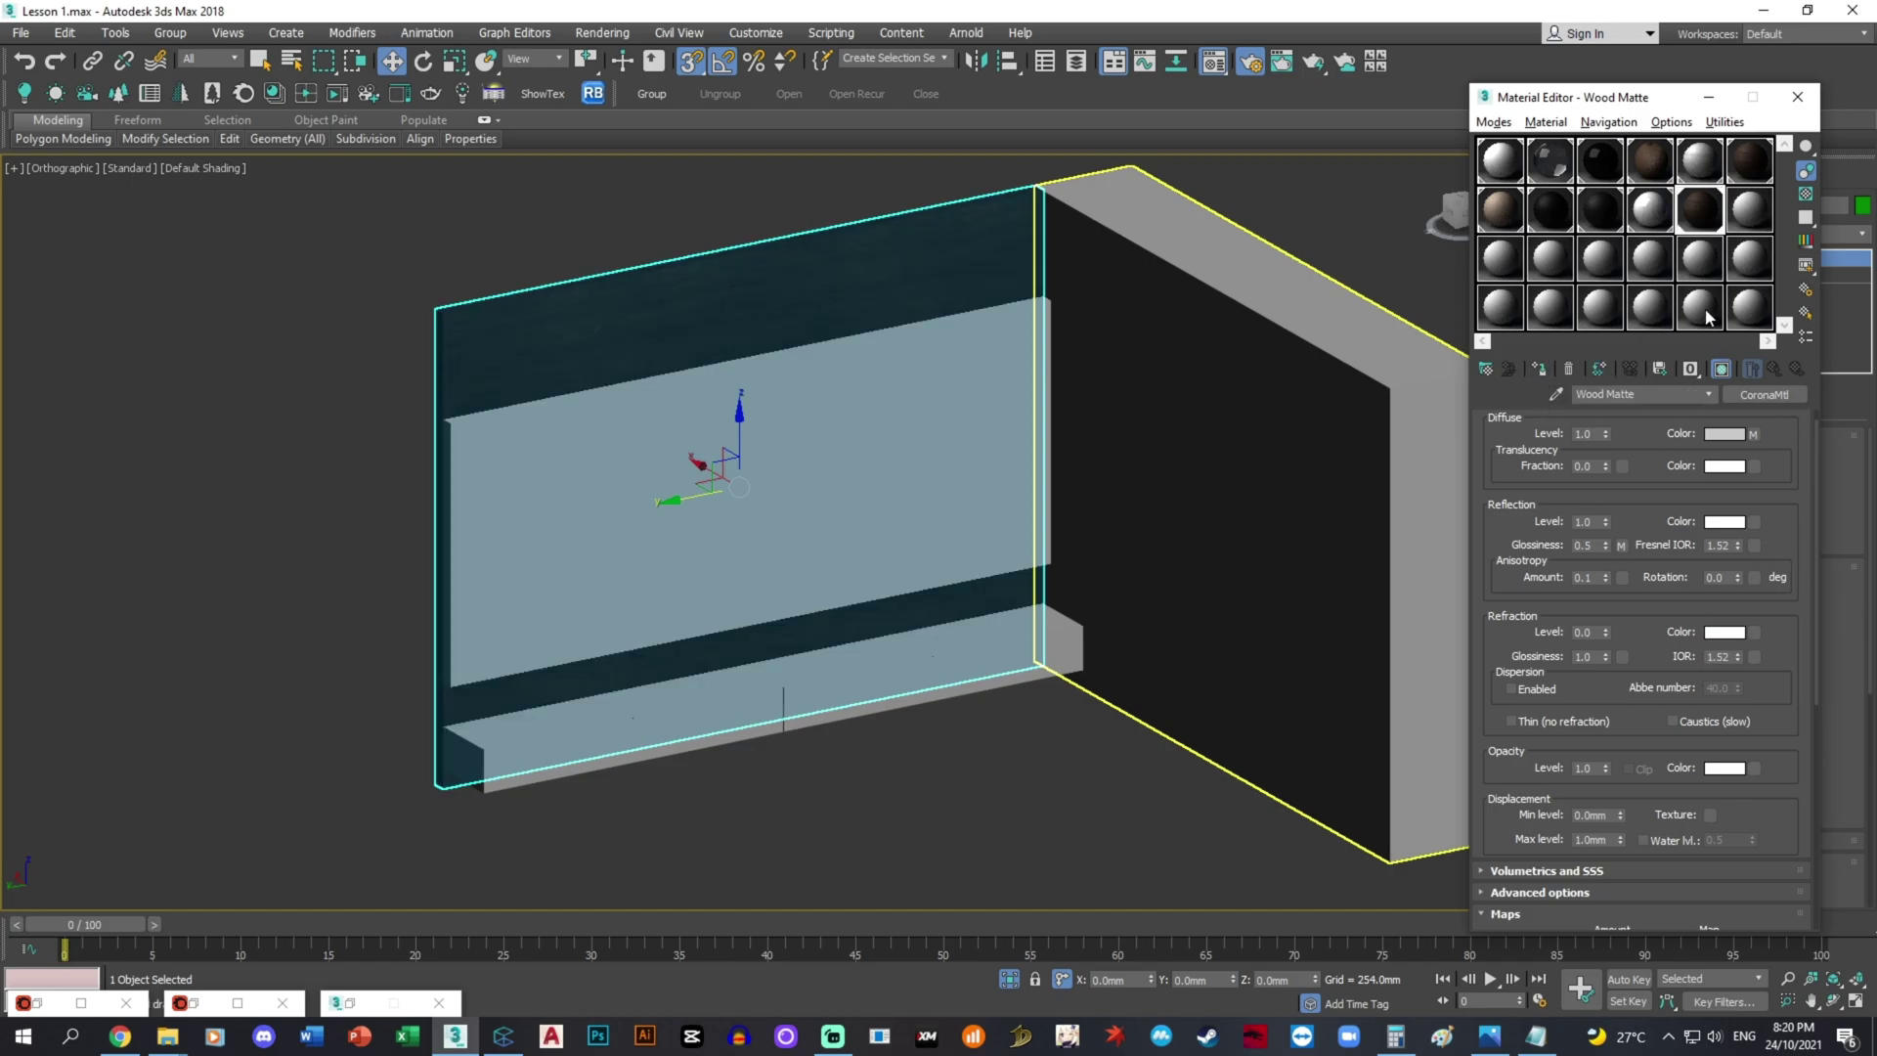
- Add a UVW Map modifier to the back wall panel
click(1709, 97)
click(1862, 235)
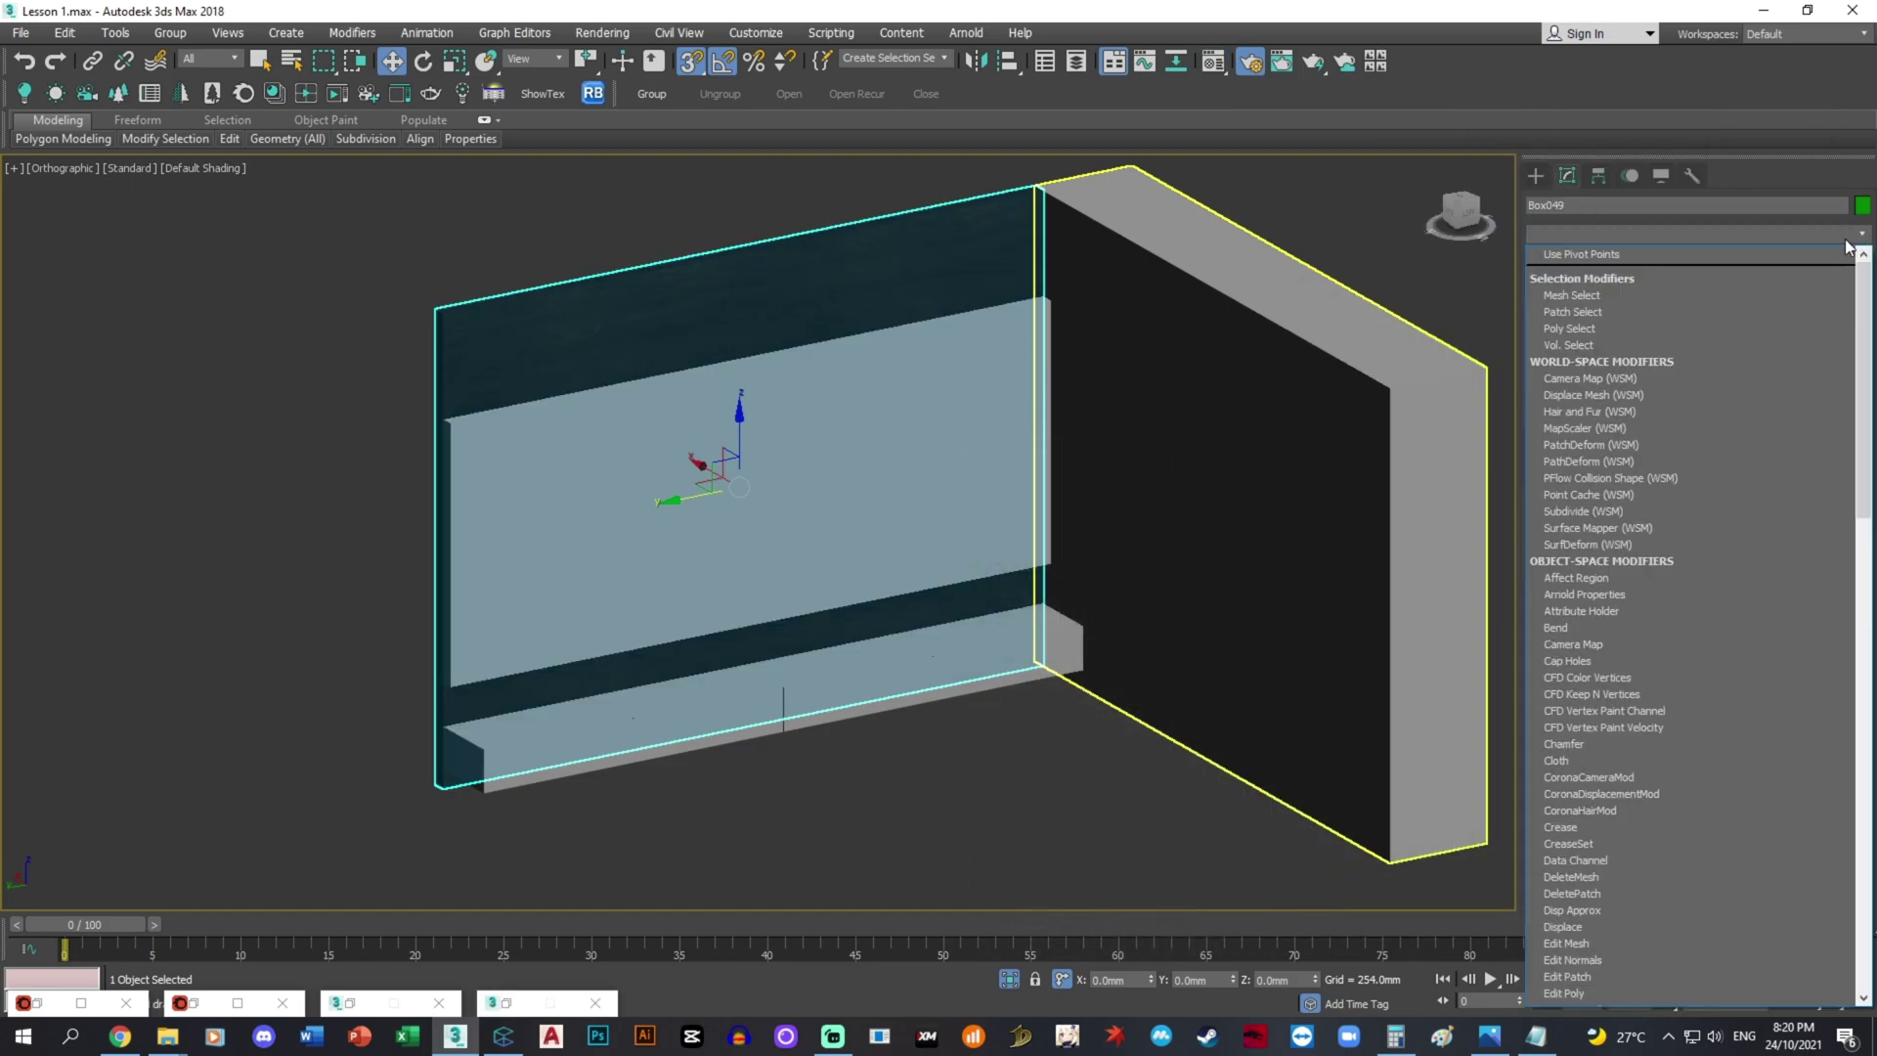
scroll(1599, 743, down, 15)
click(1574, 804)
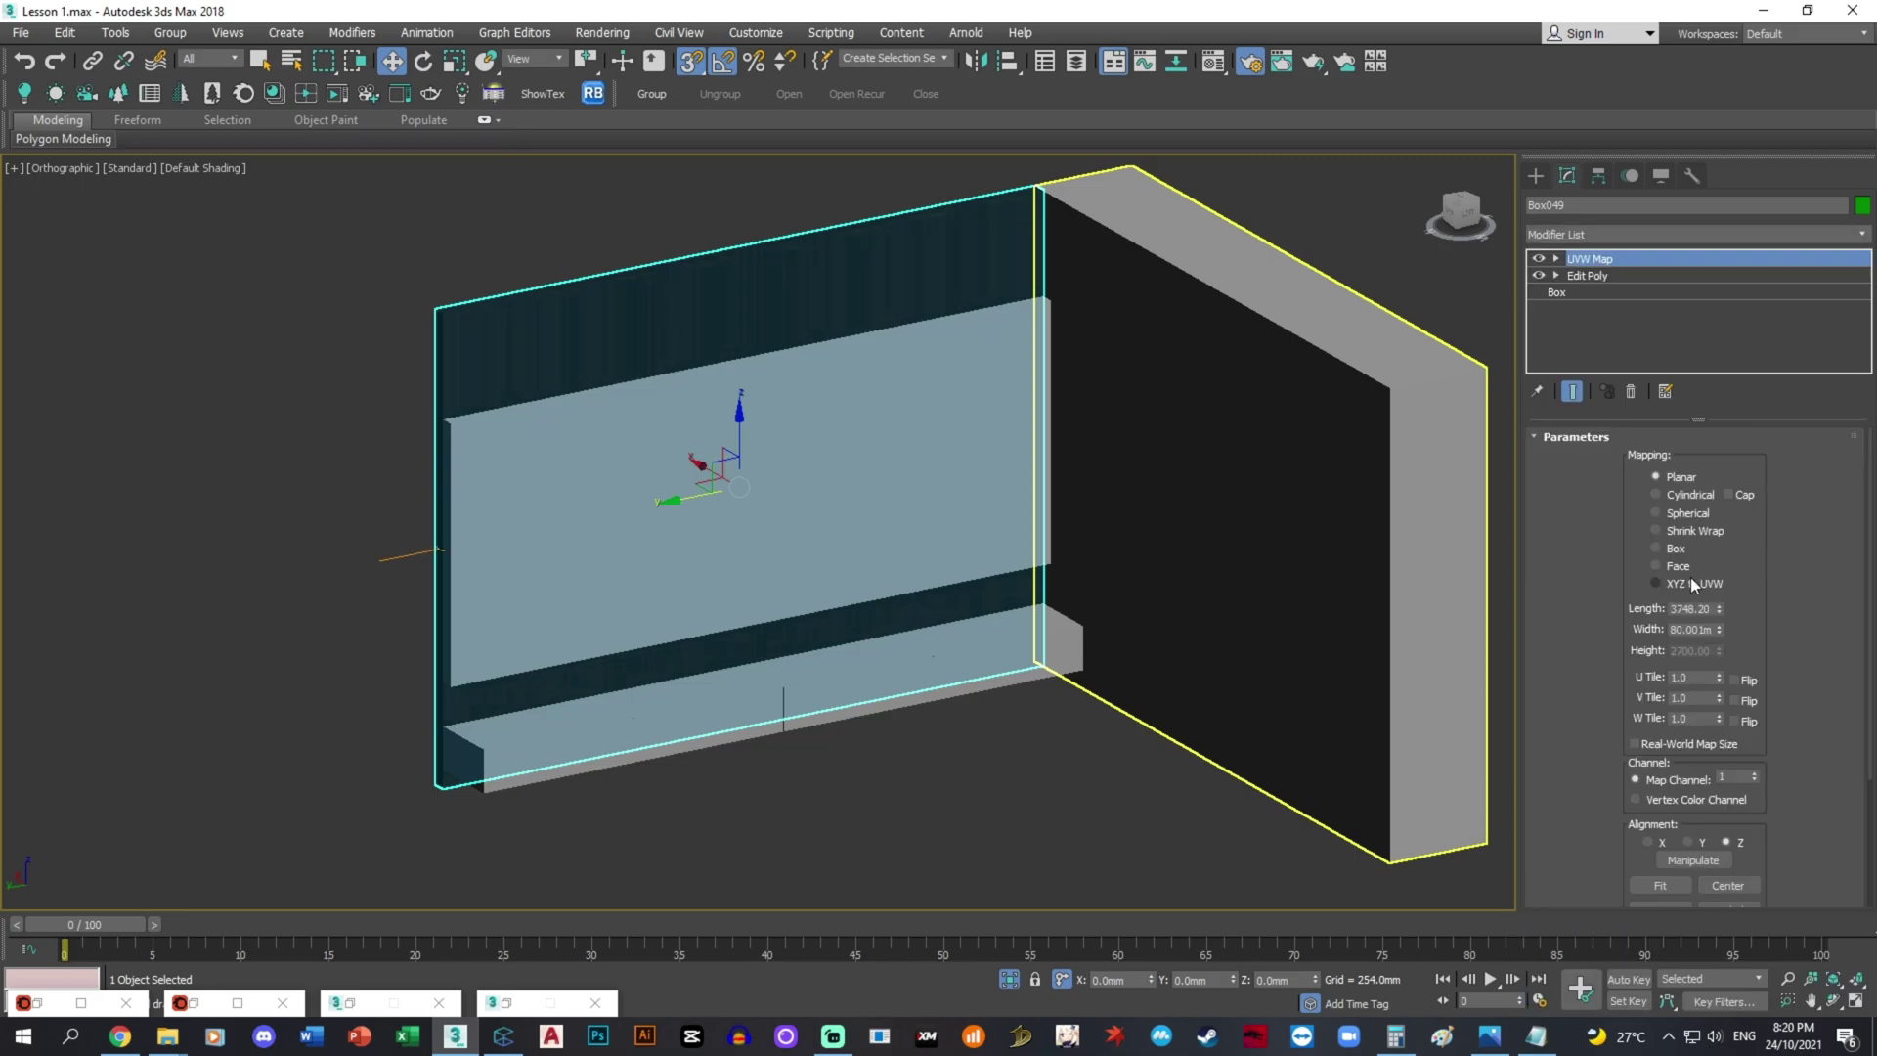
- Use Box mapping on the back panel with length, width and height set to 3000 mm
double_click(1693, 609)
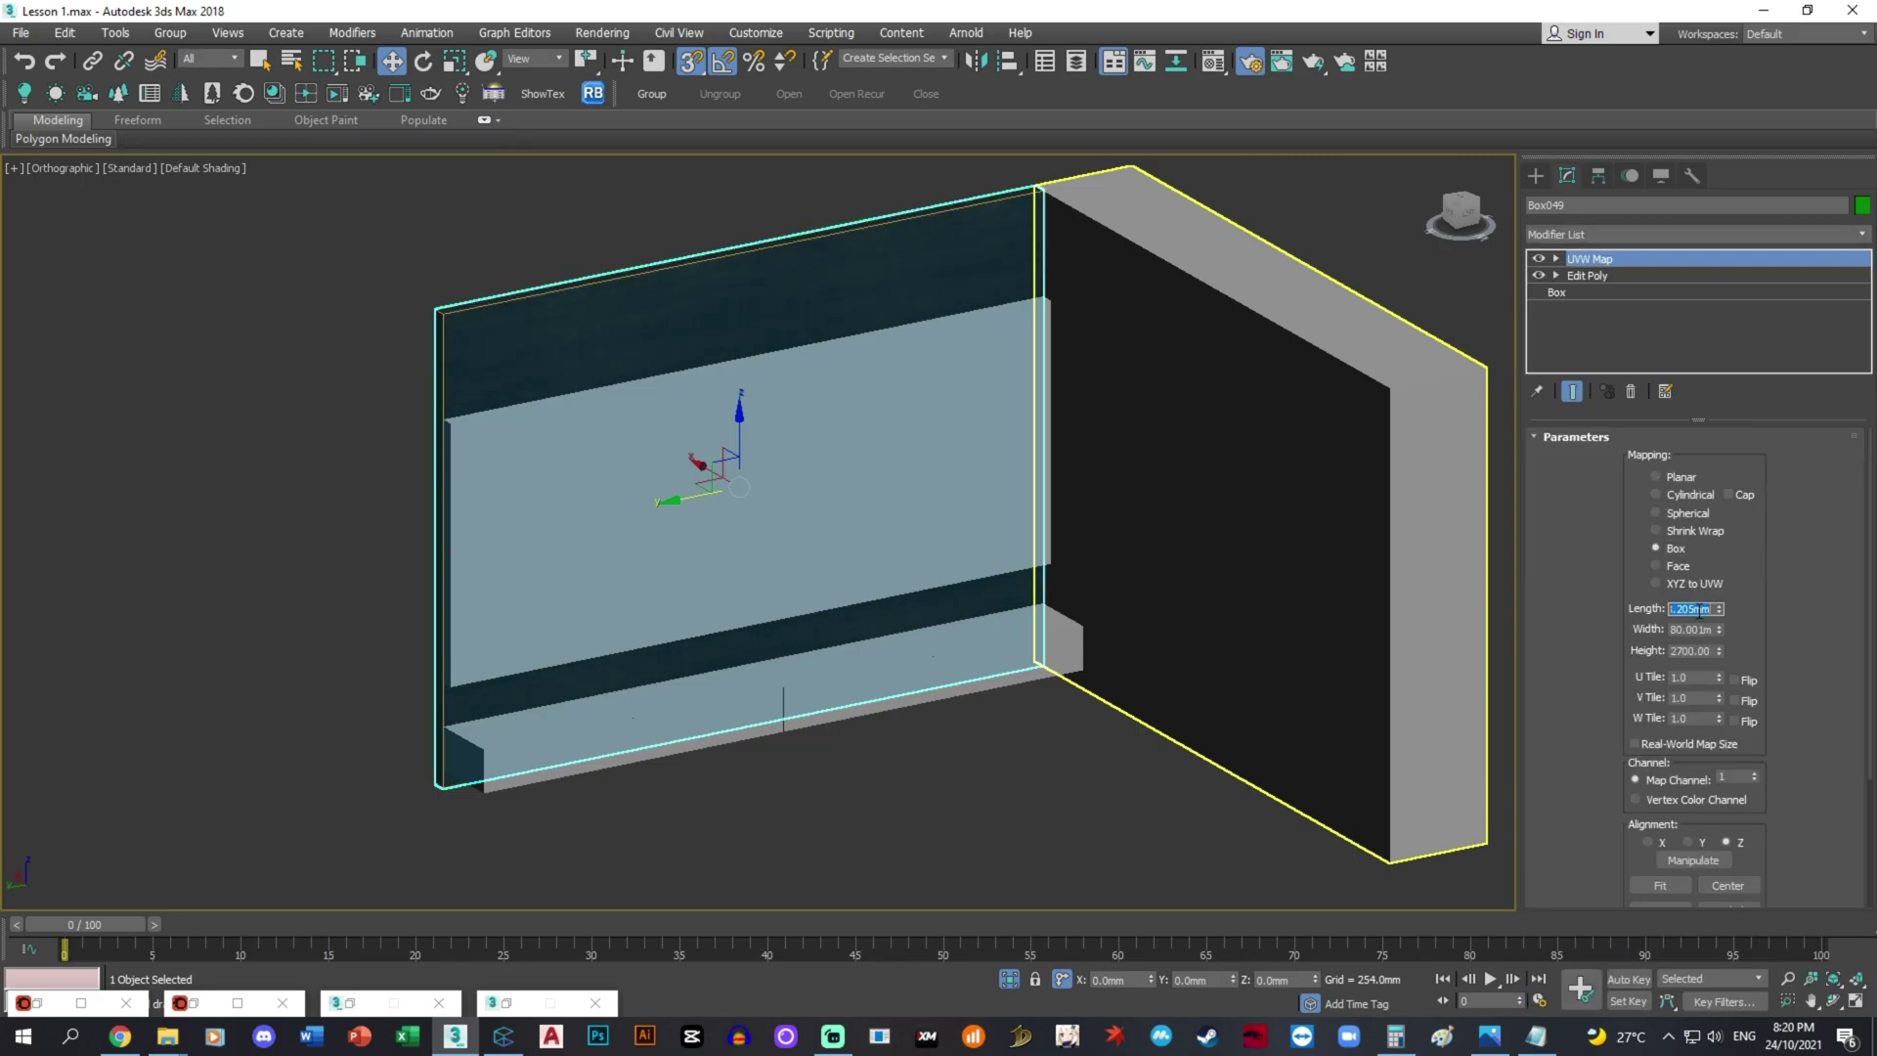
key(Tab)
text(30)
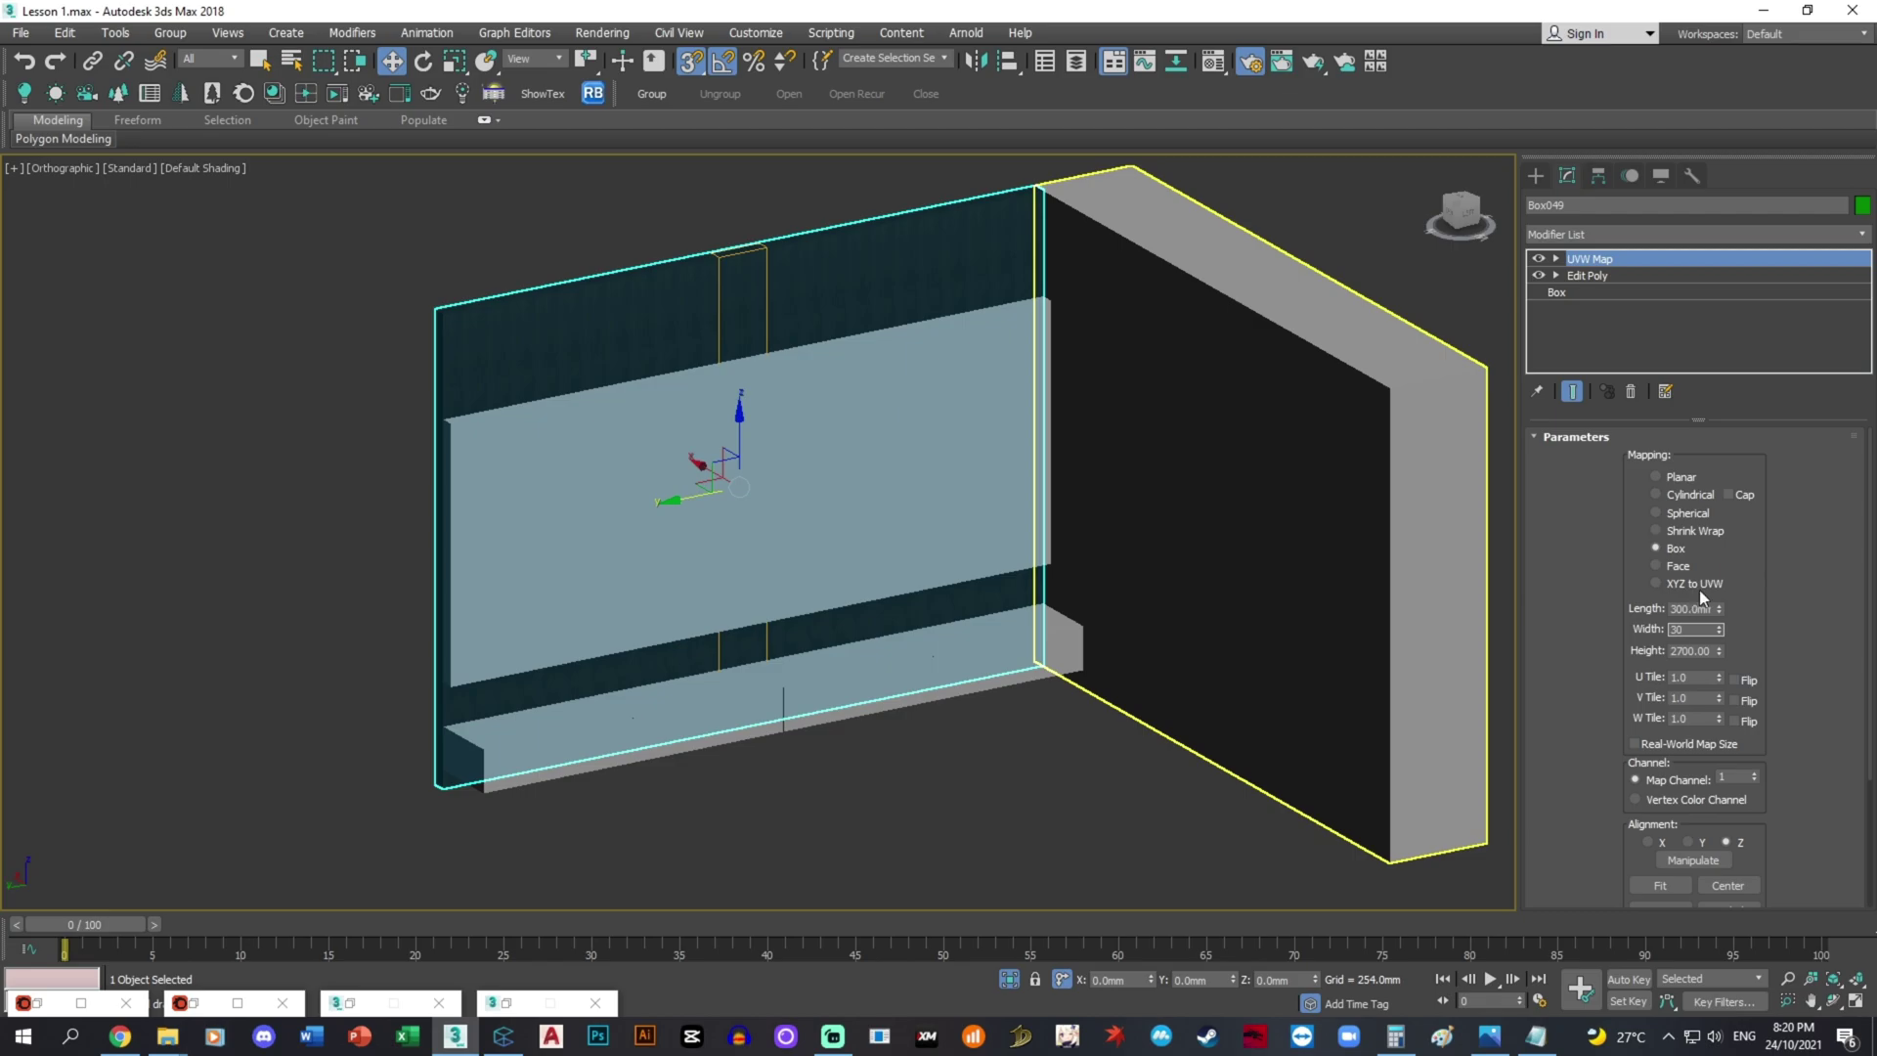
key(Return)
double_click(1697, 608)
text(3000)
key(Tab)
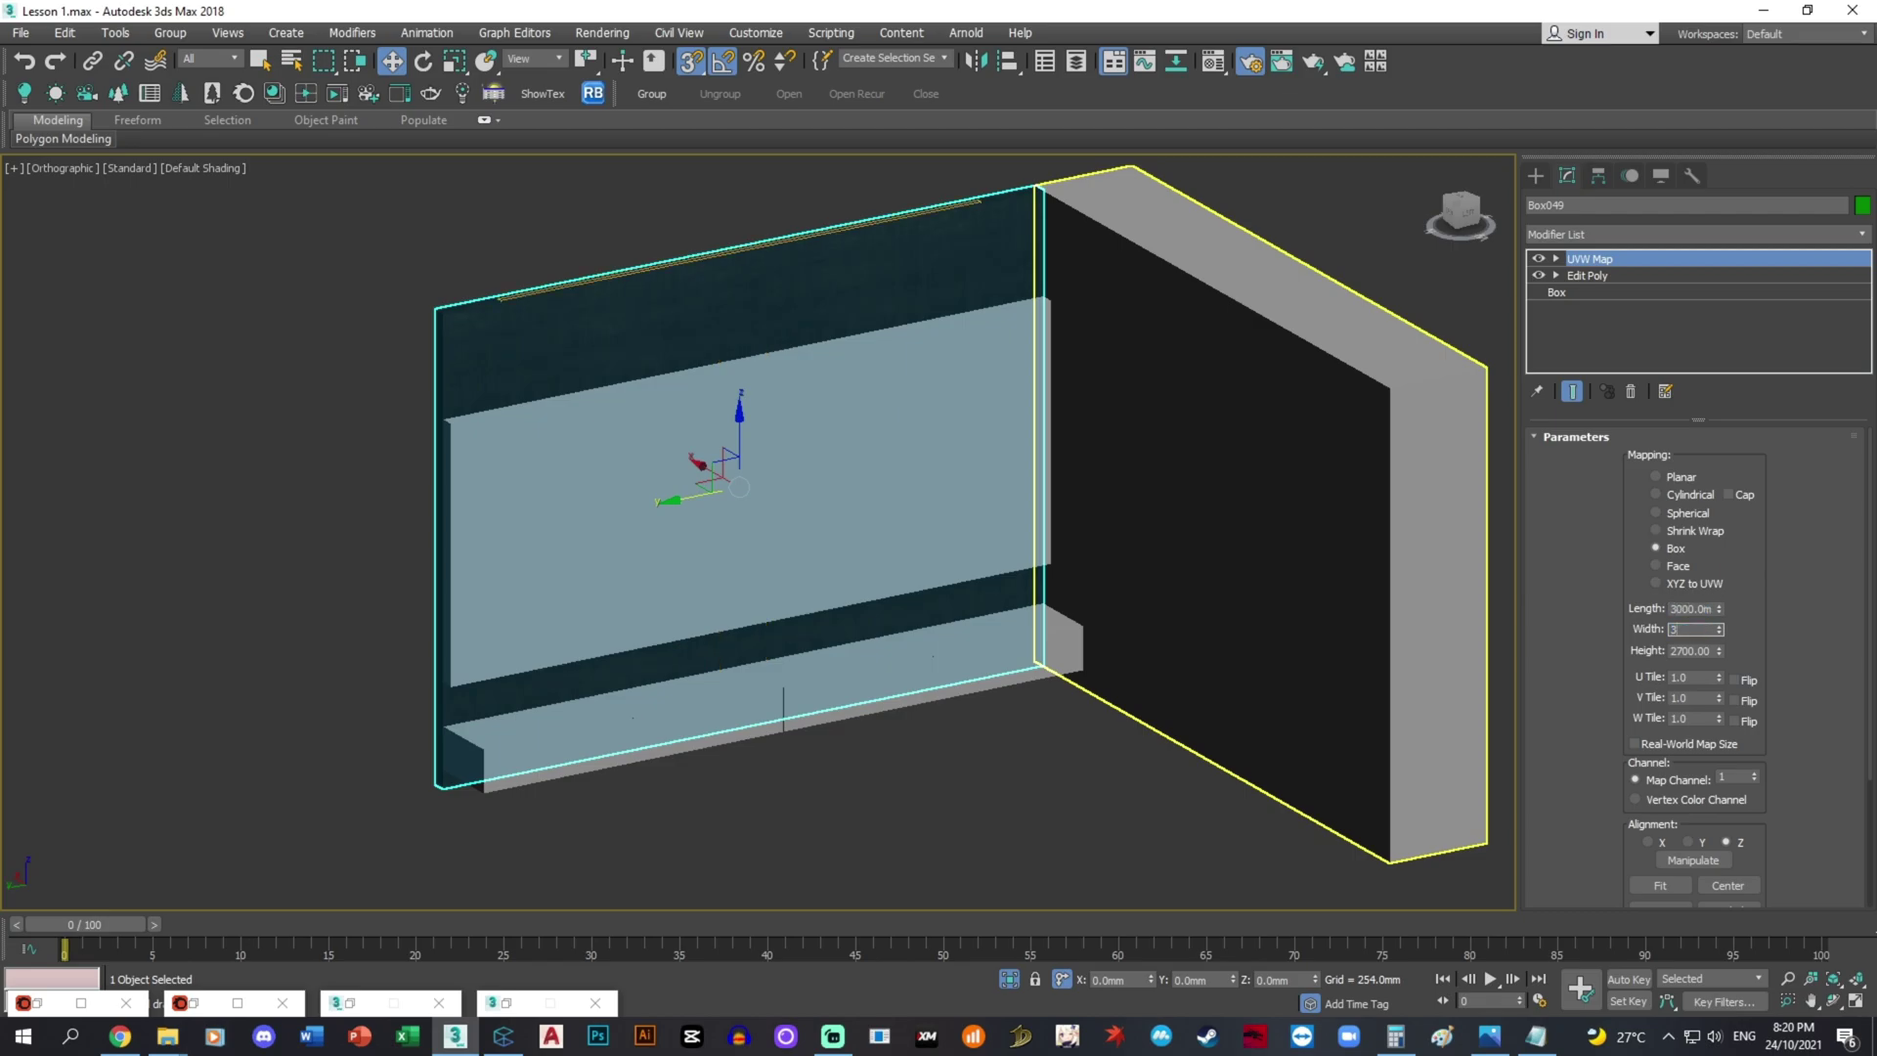
text(3000)
key(Tab)
key(Return)
- Rotate the back panel's UVW Map gizmo so the wood grain runs vertically
middle_drag(775, 401, 851, 591)
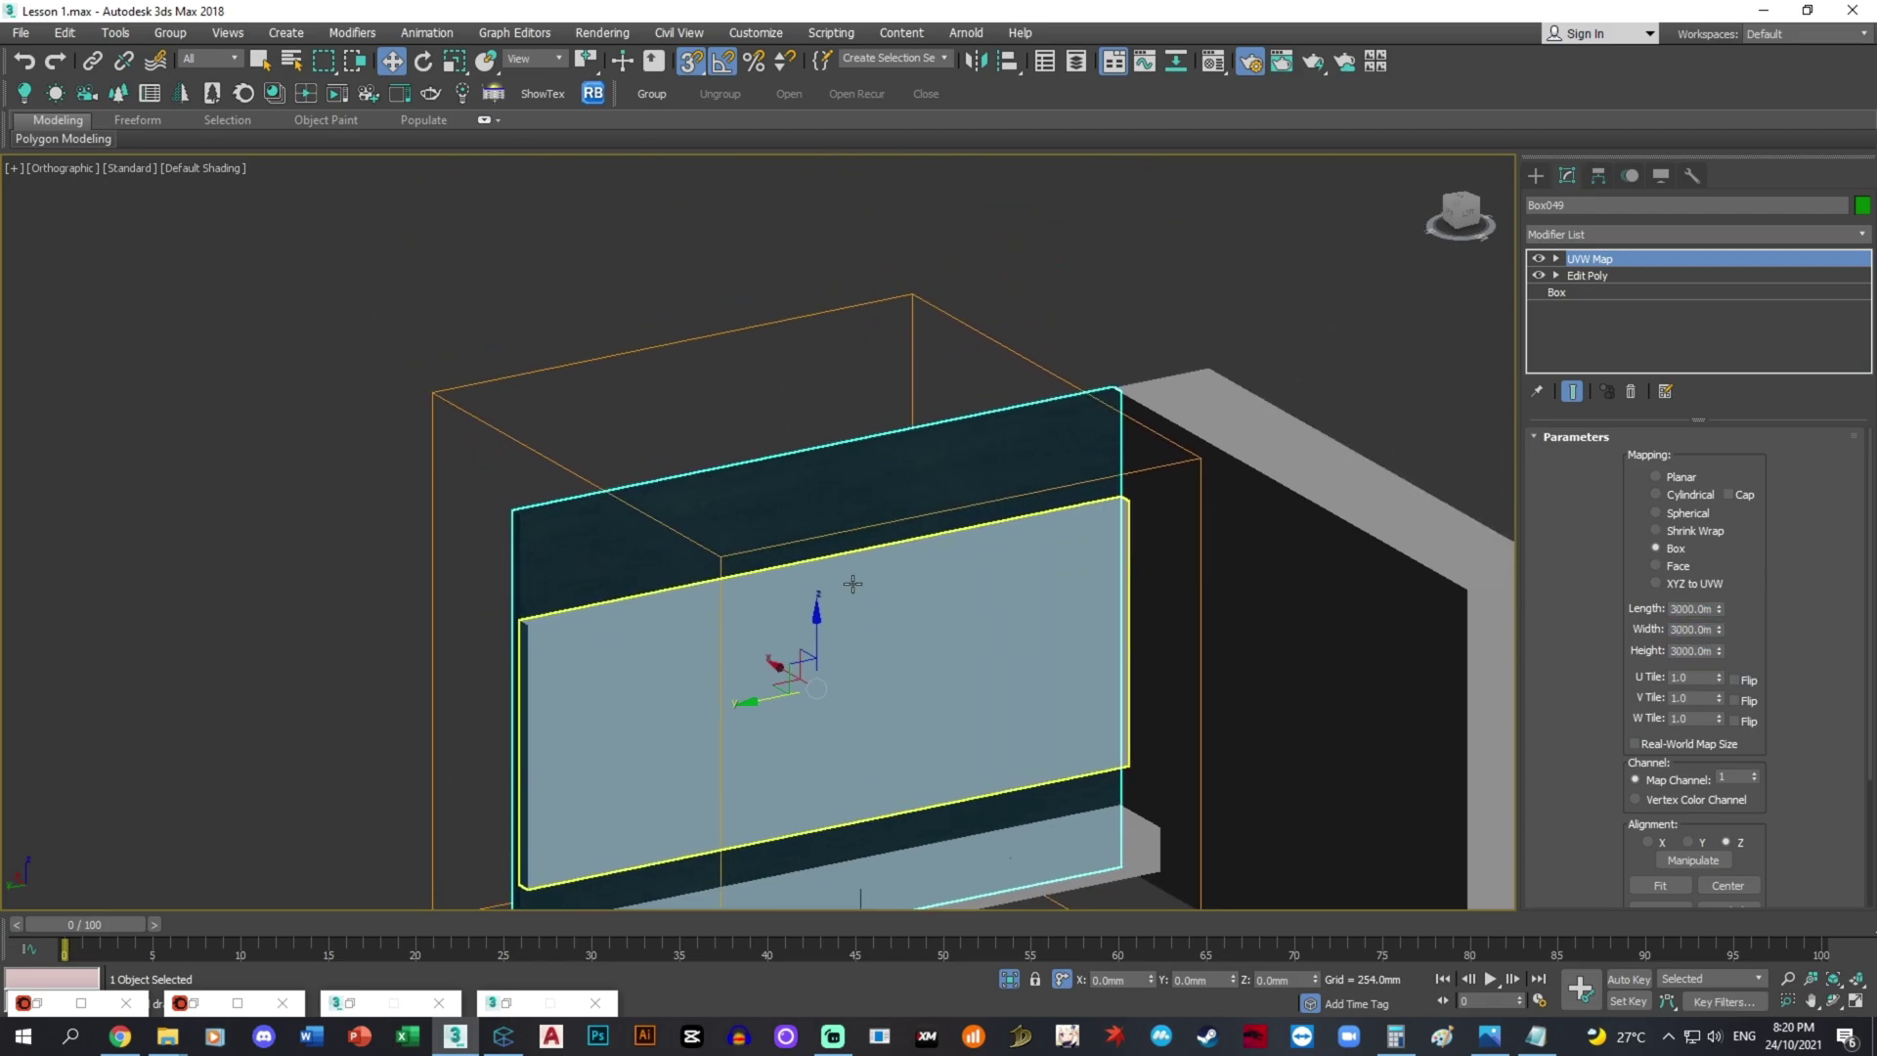
scroll(841, 479, up, 2)
key(1)
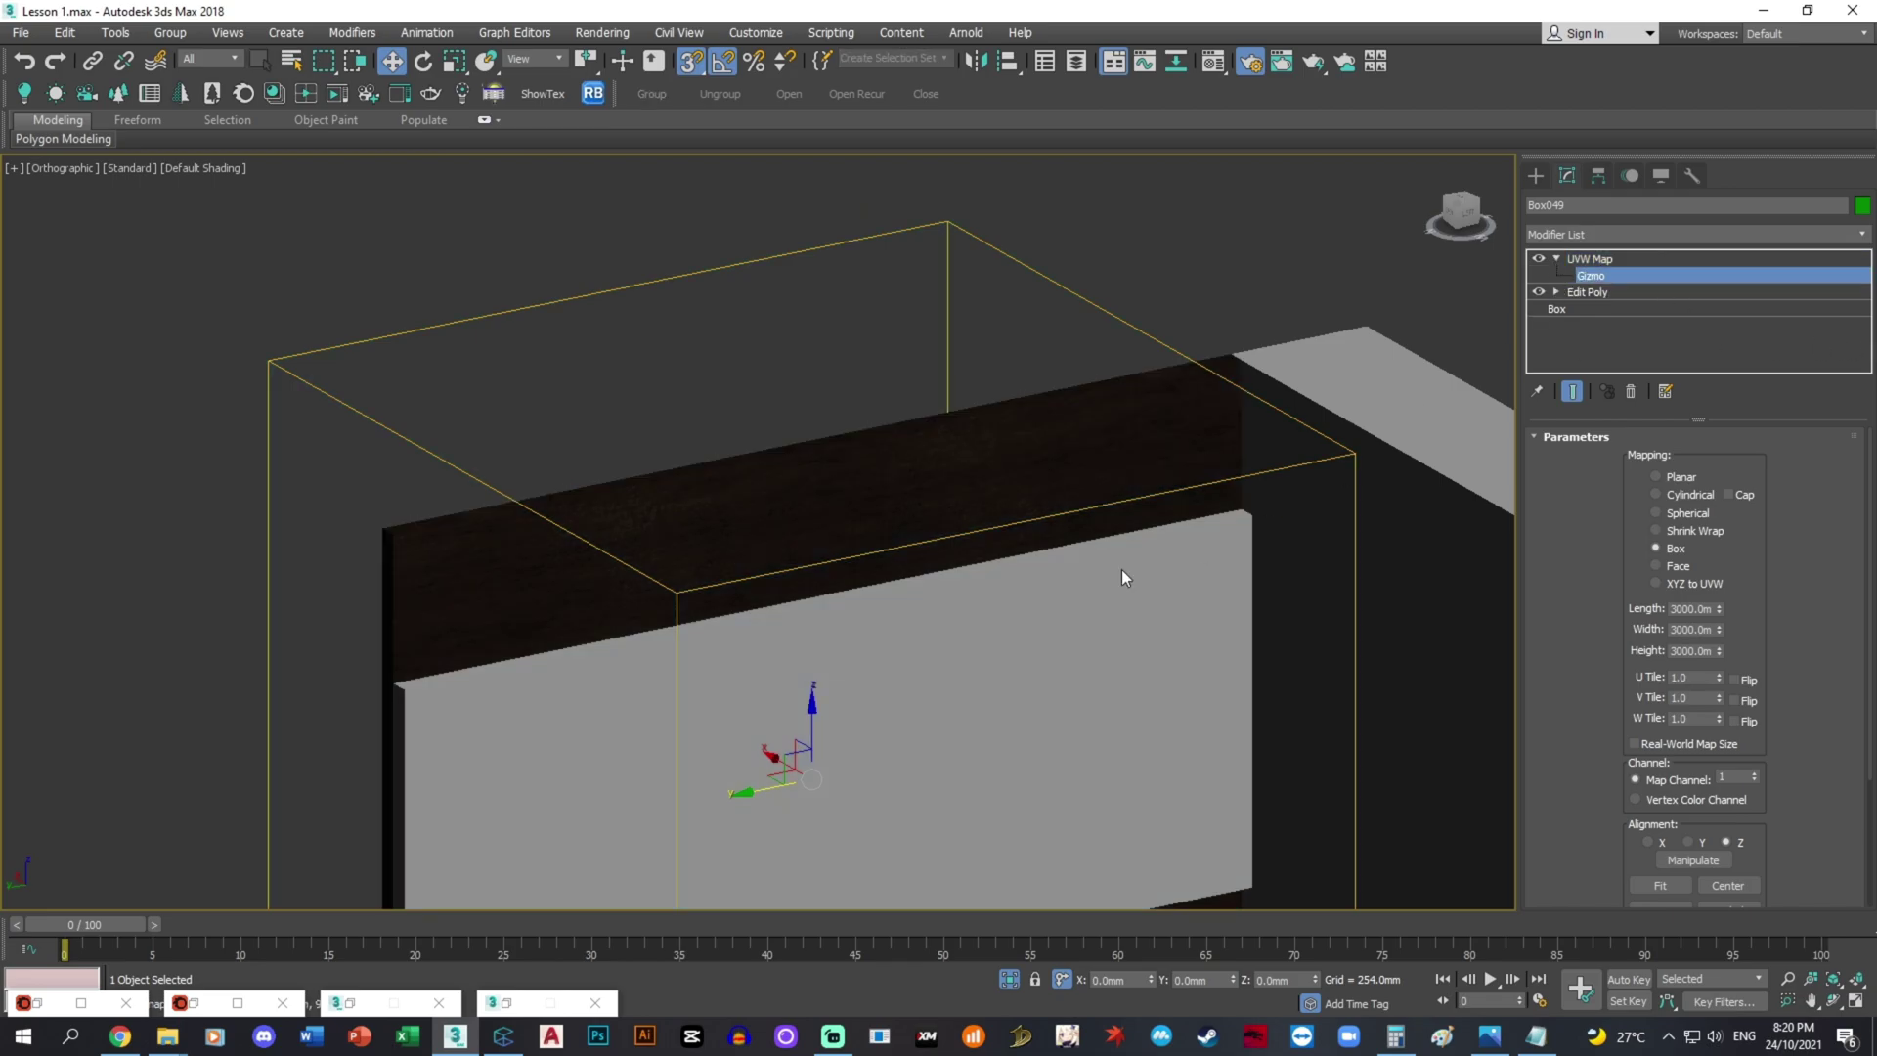
scroll(1122, 569, down, 3)
key(e)
scroll(920, 544, up, 1)
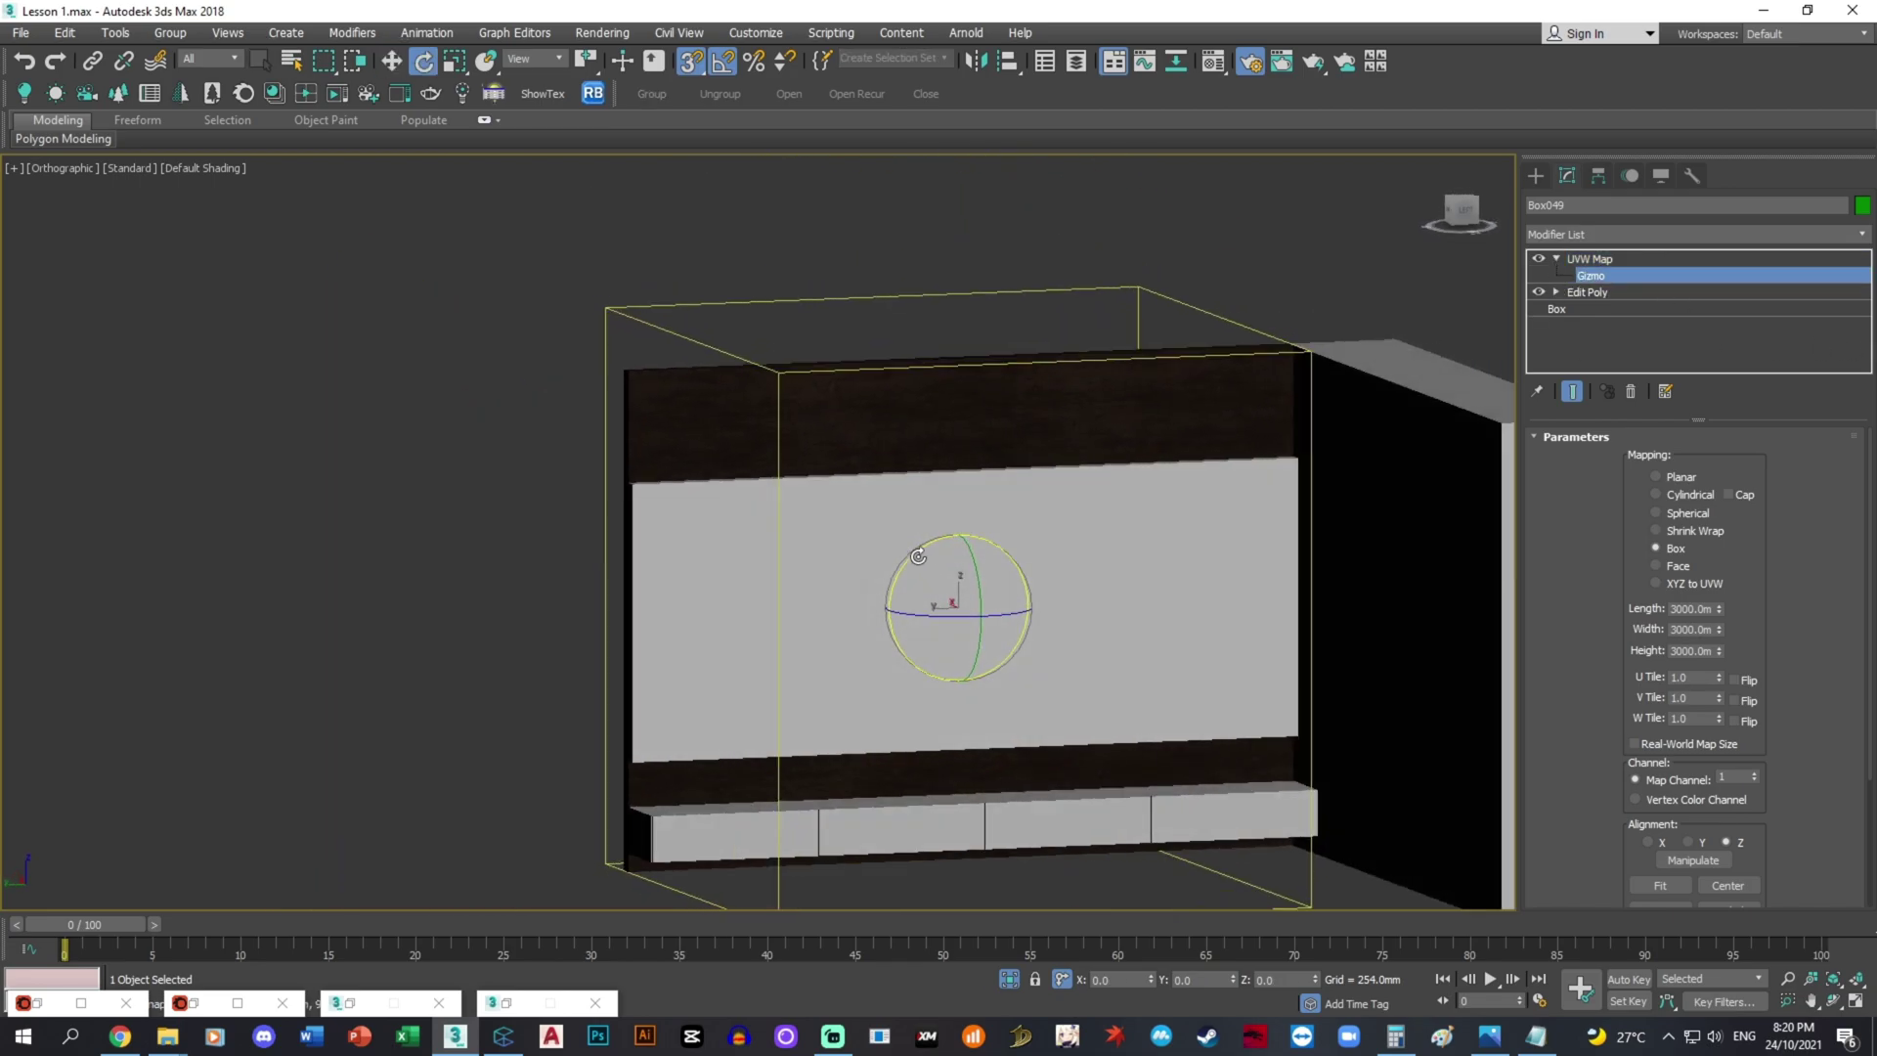
scroll(929, 567, up, 2)
drag(936, 574, 857, 609)
alt+middle_drag(954, 676, 913, 669)
middle_drag(1134, 623, 1016, 620)
- In Wood Matte's diffuse Color Correction map, set the RGB gain to 130 and the RGB gamma/contrast to 1.3
key(m)
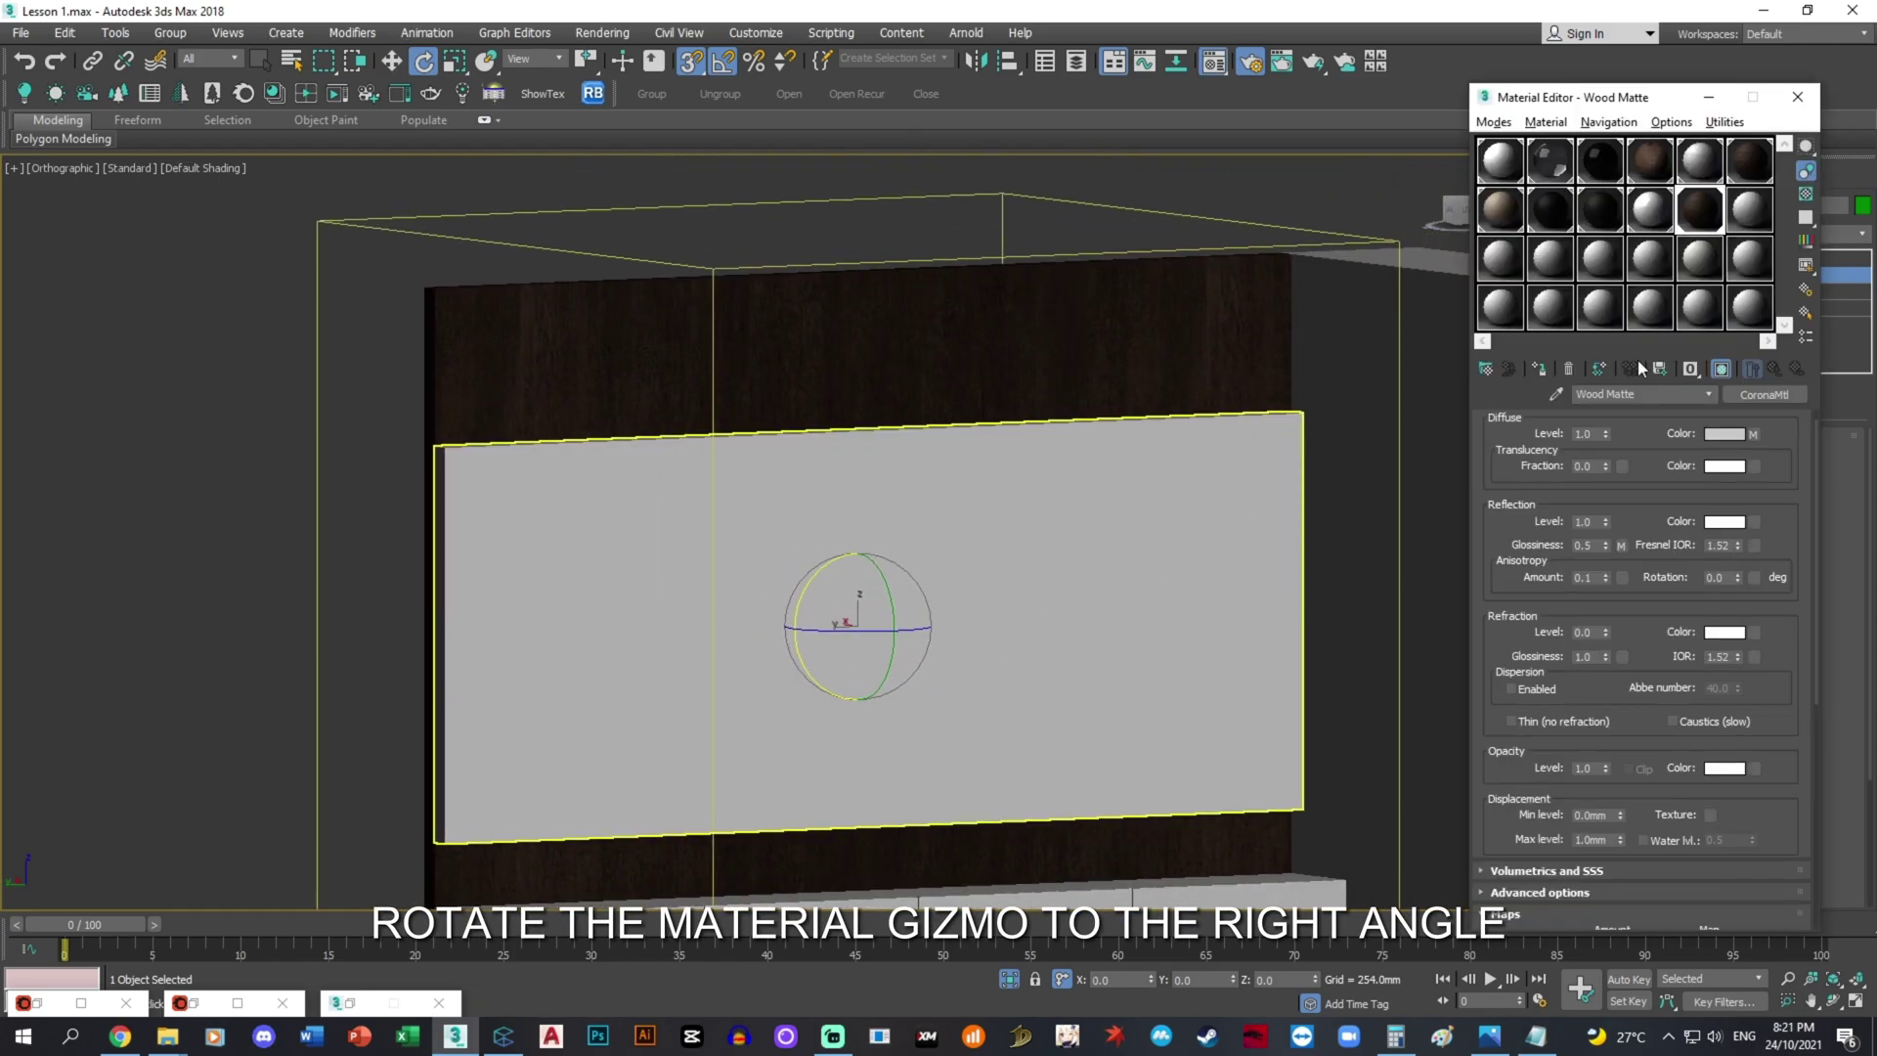
drag(1815, 663, 1812, 814)
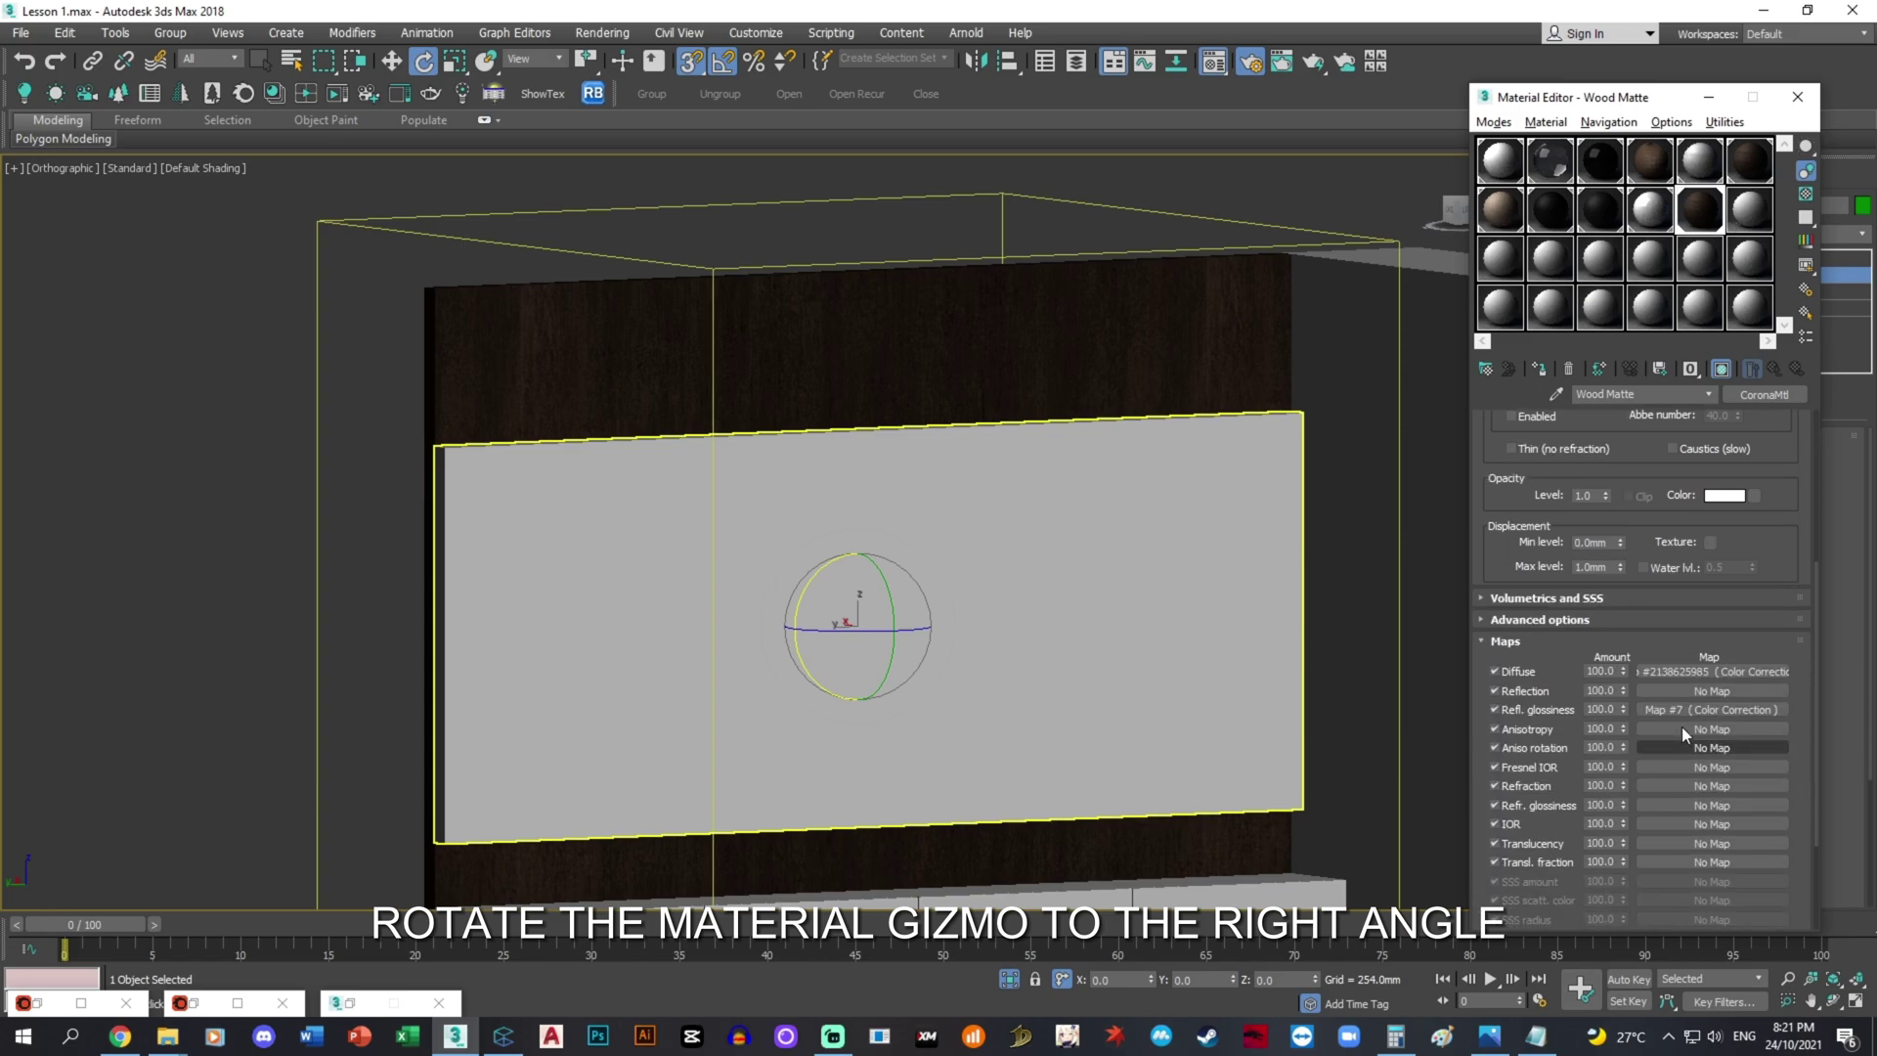
click(1673, 672)
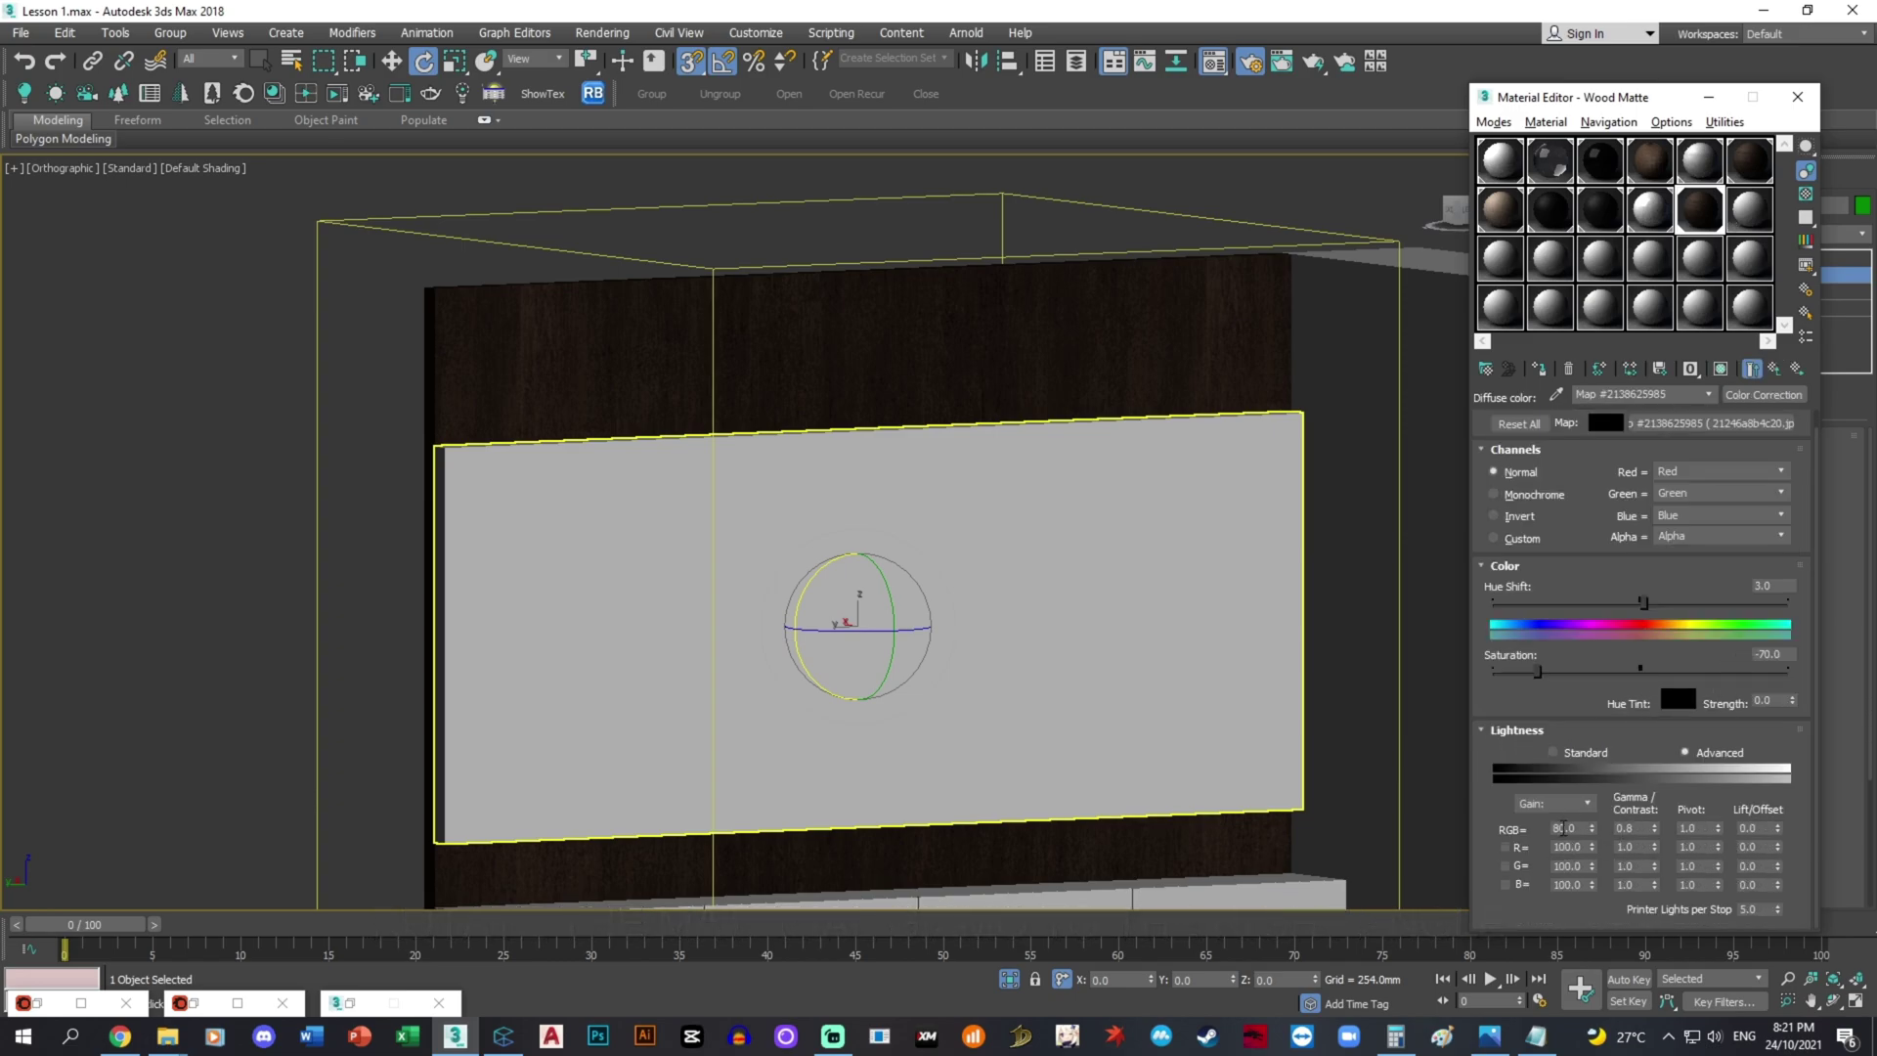
double_click(1566, 828)
text(130)
key(Return)
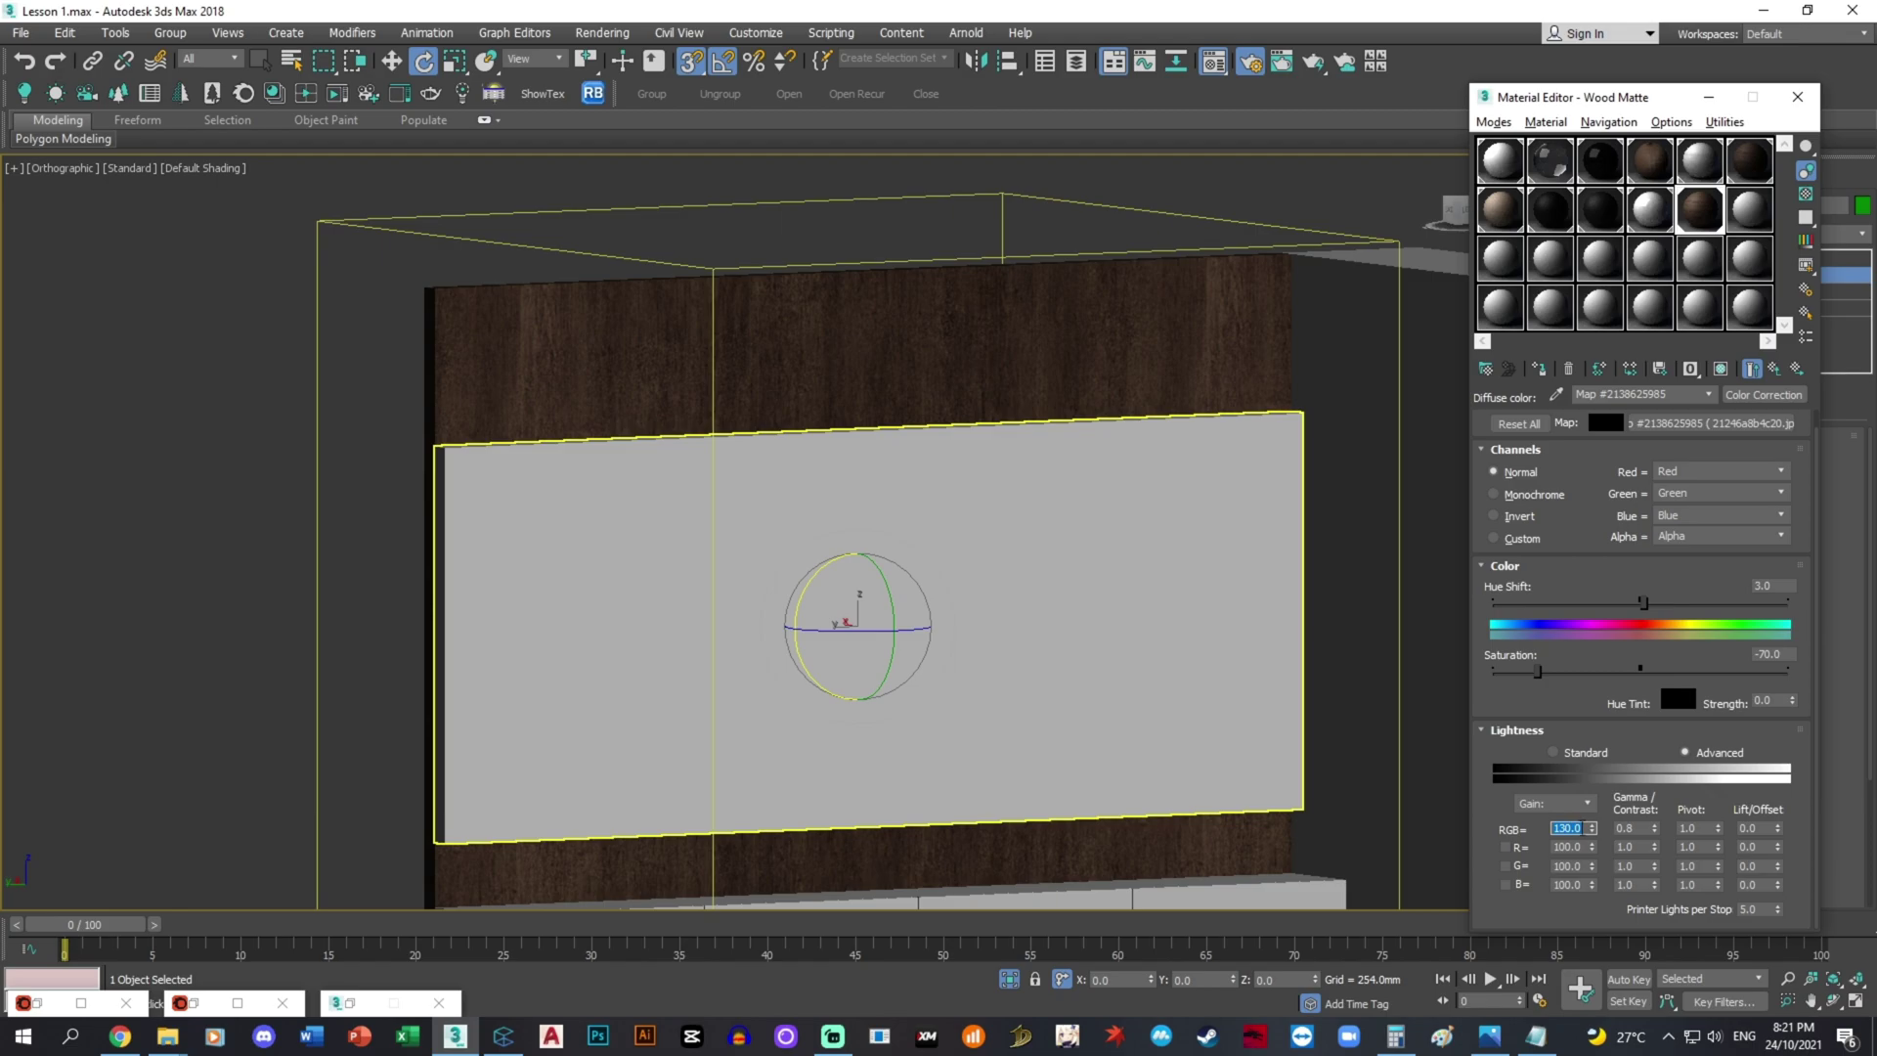
double_click(1627, 828)
text(1.3)
key(Return)
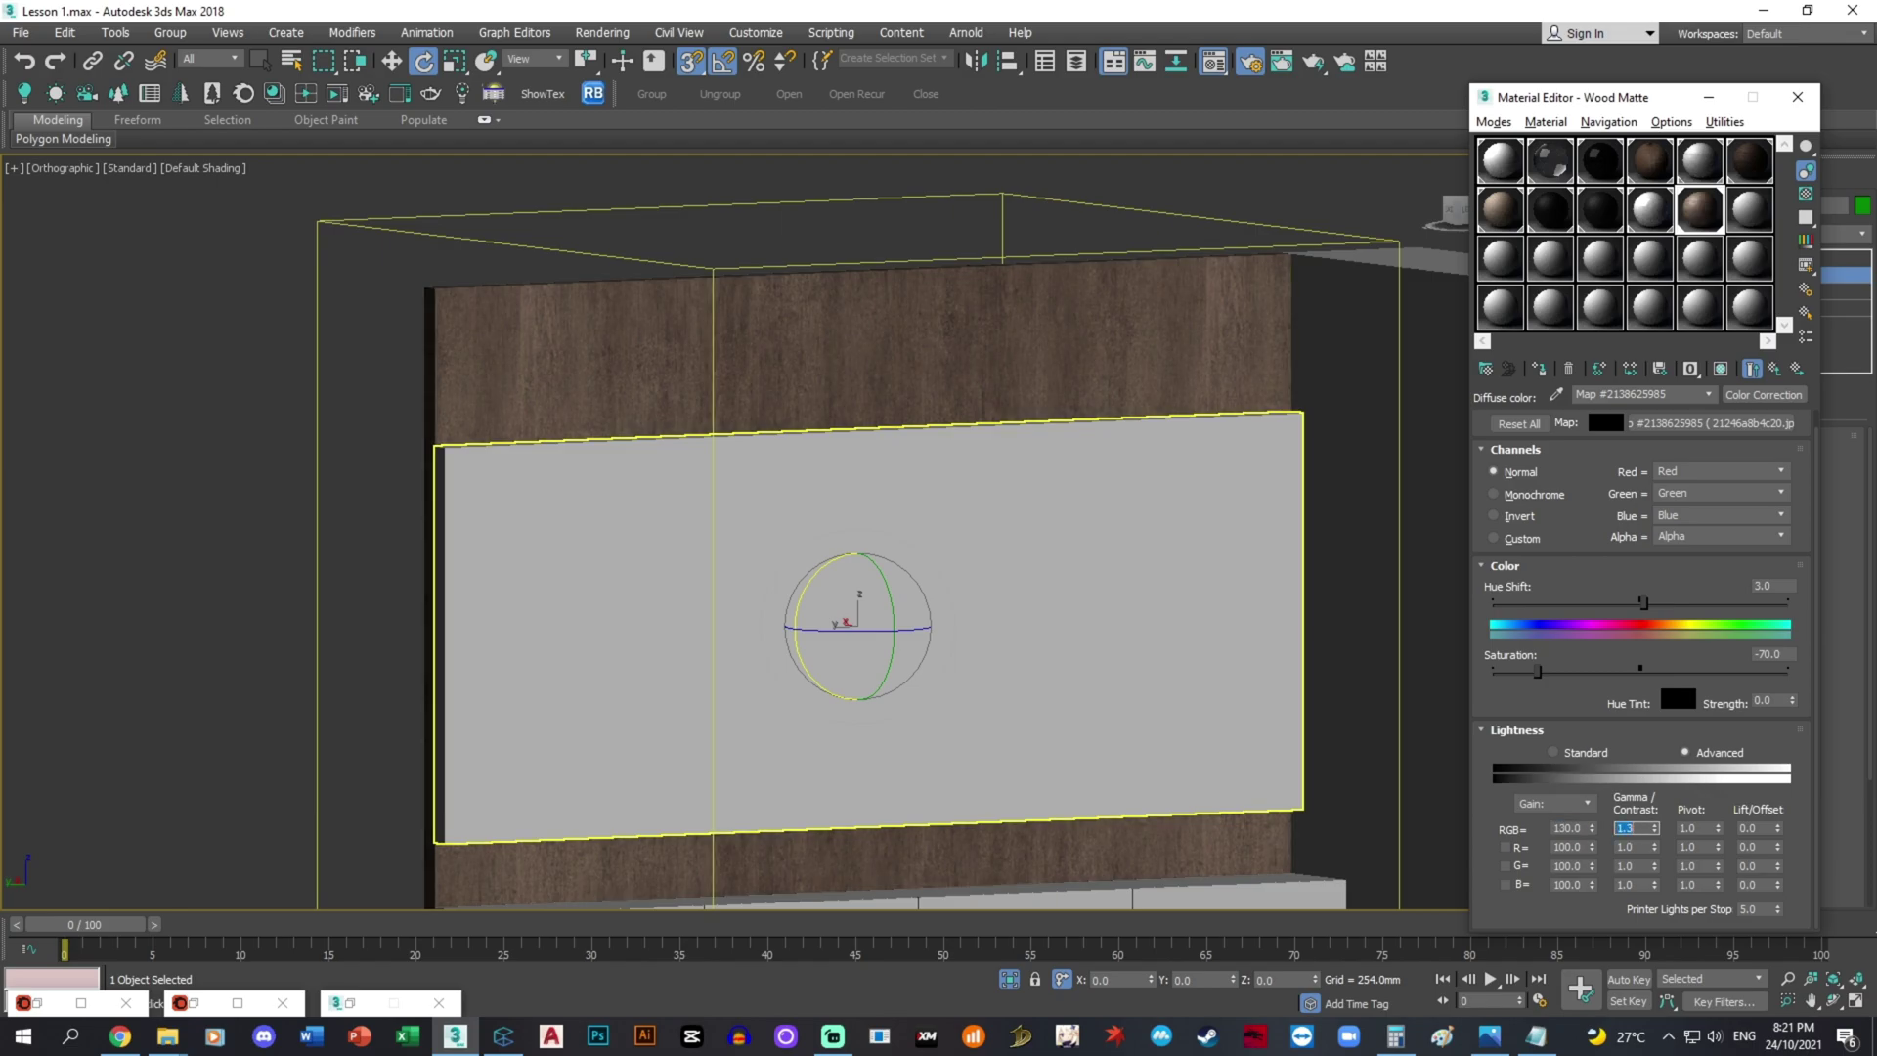
- Compare with the reference photo and set the RGB gain to 150 and gamma/contrast to 1.5 in Wood Matte's diffuse Color Correction map
click(1497, 1041)
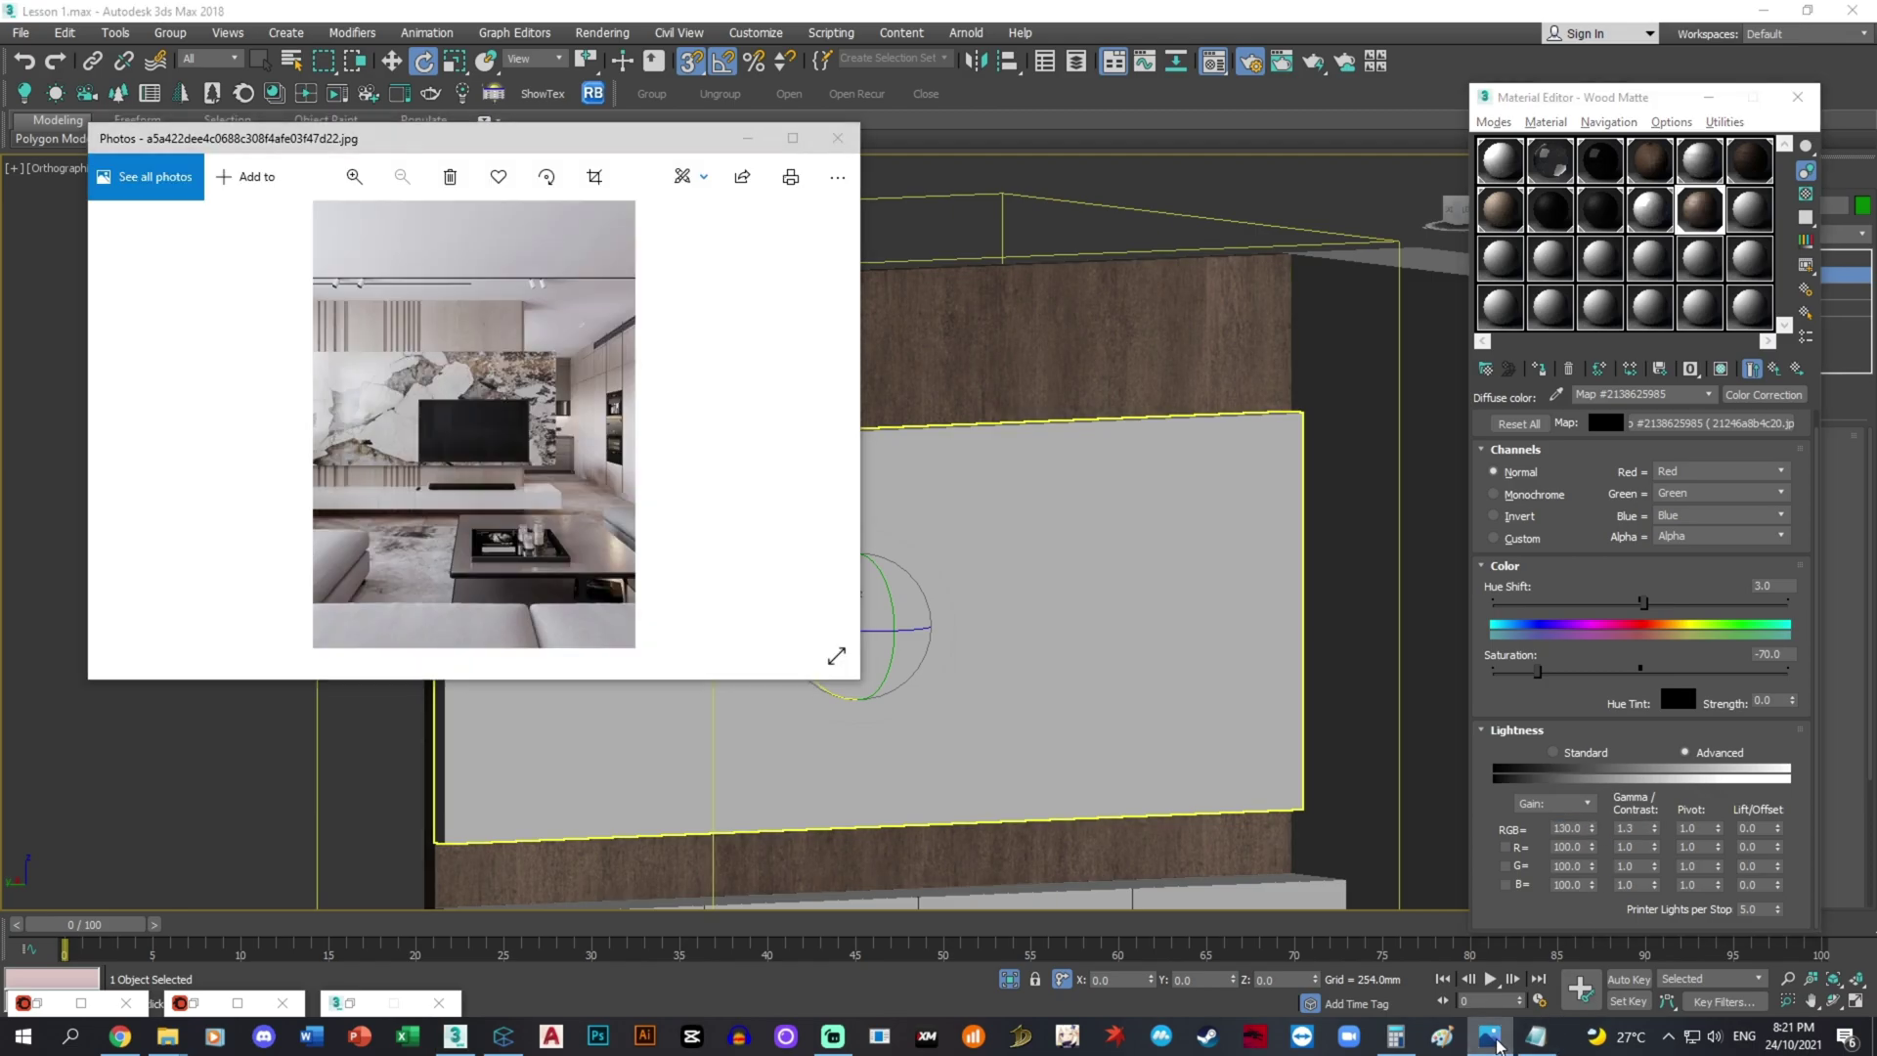
click(1497, 1040)
double_click(1771, 653)
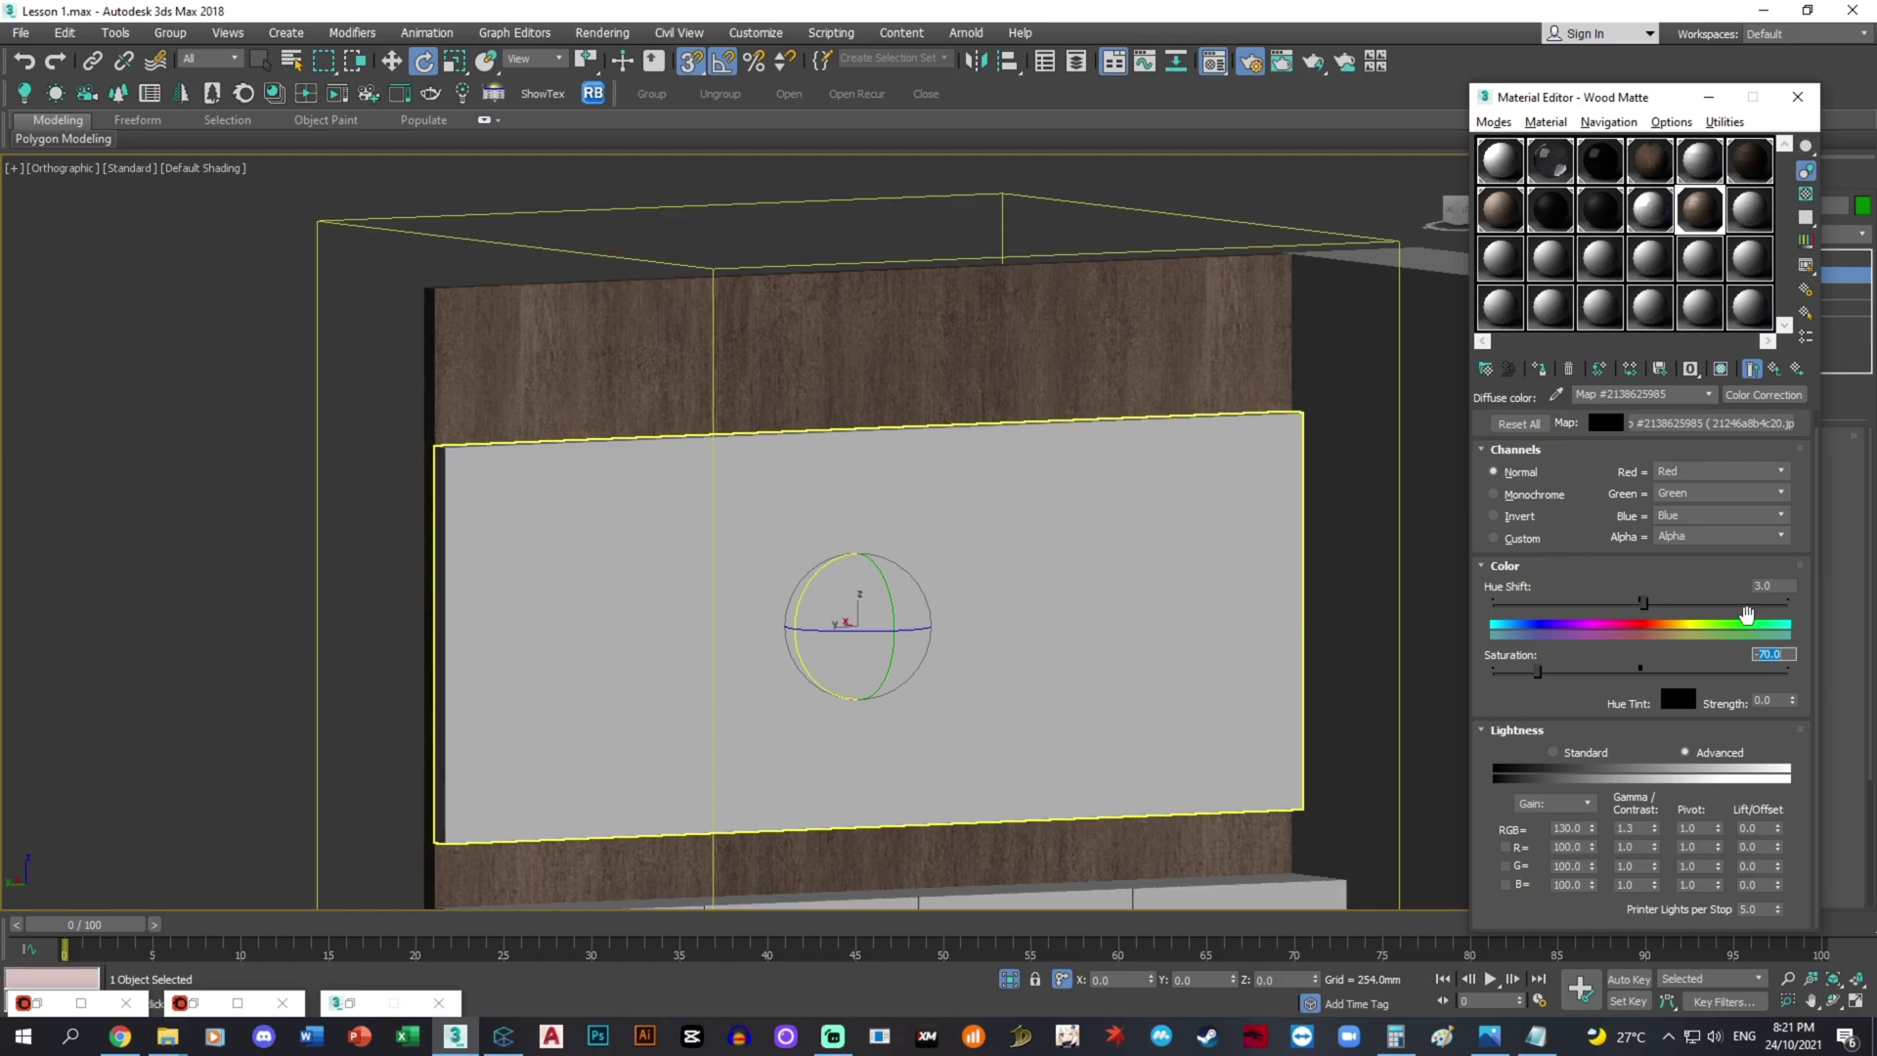
click(1569, 829)
double_click(1626, 828)
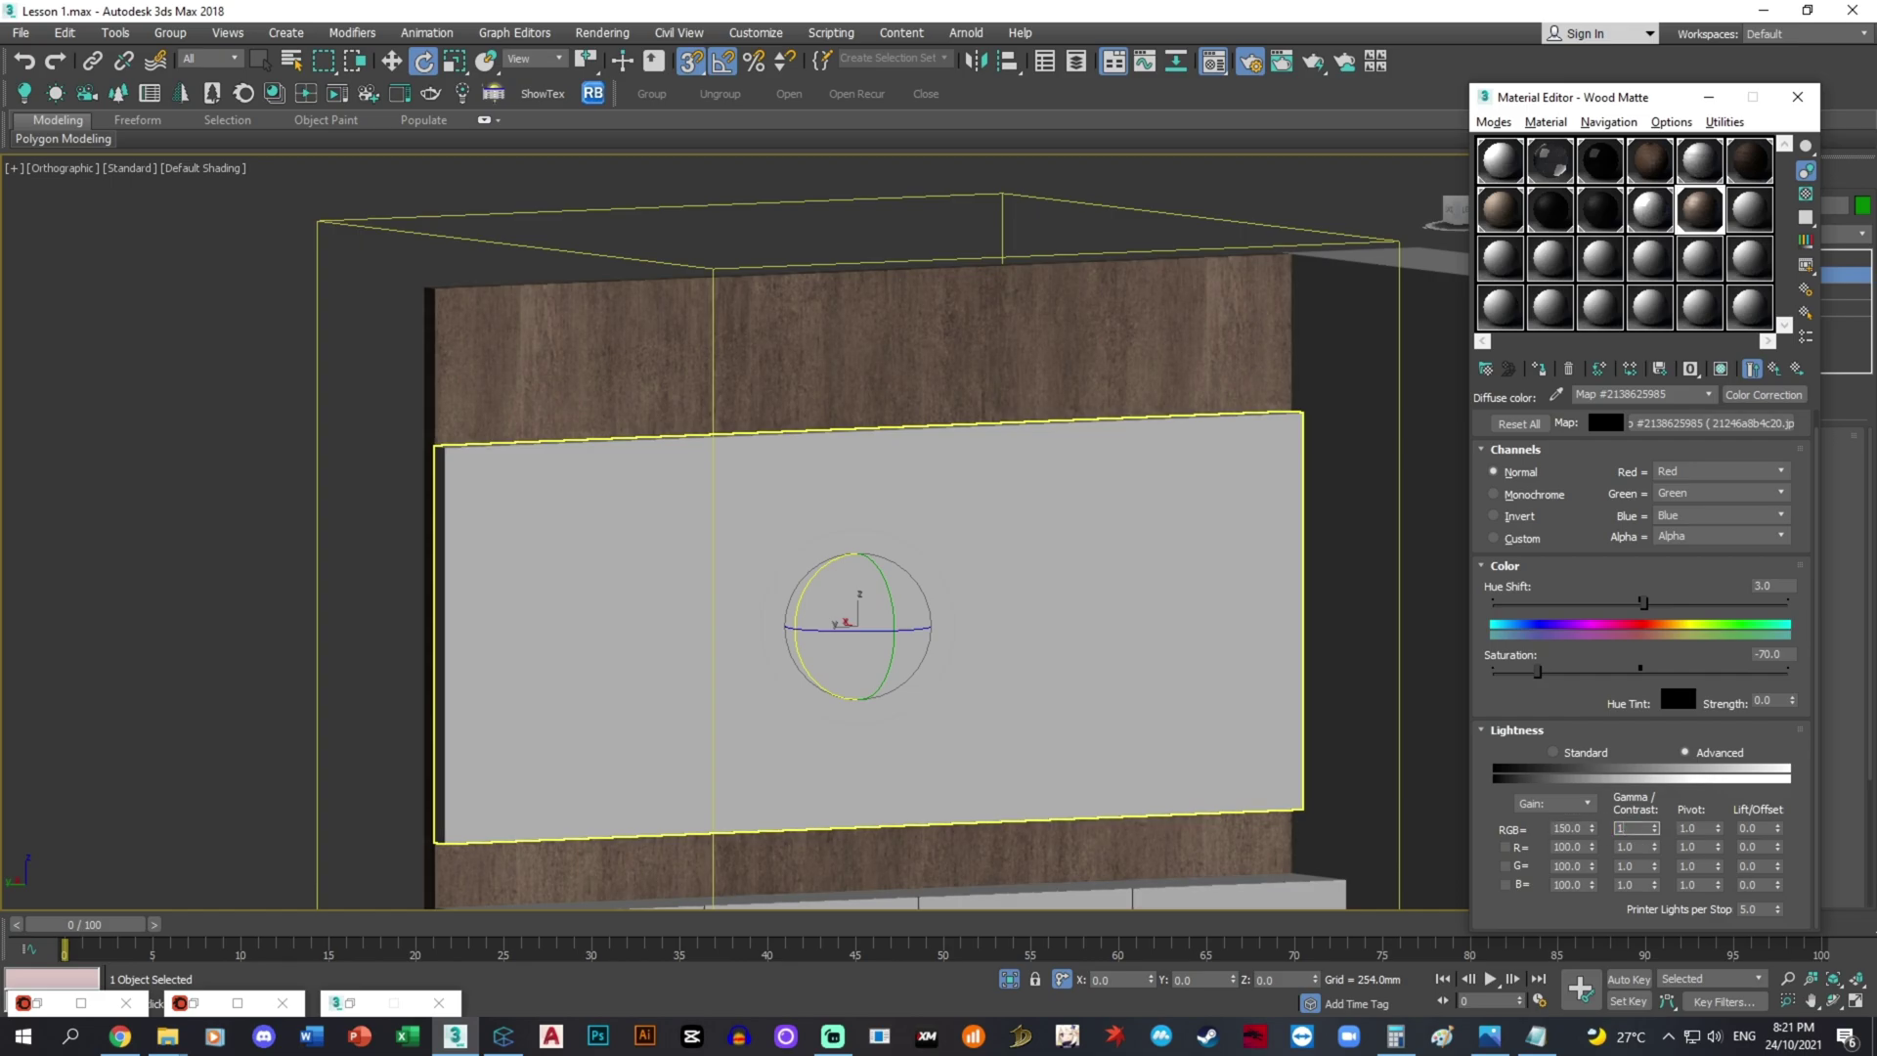
alt+middle_drag(909, 600, 936, 611)
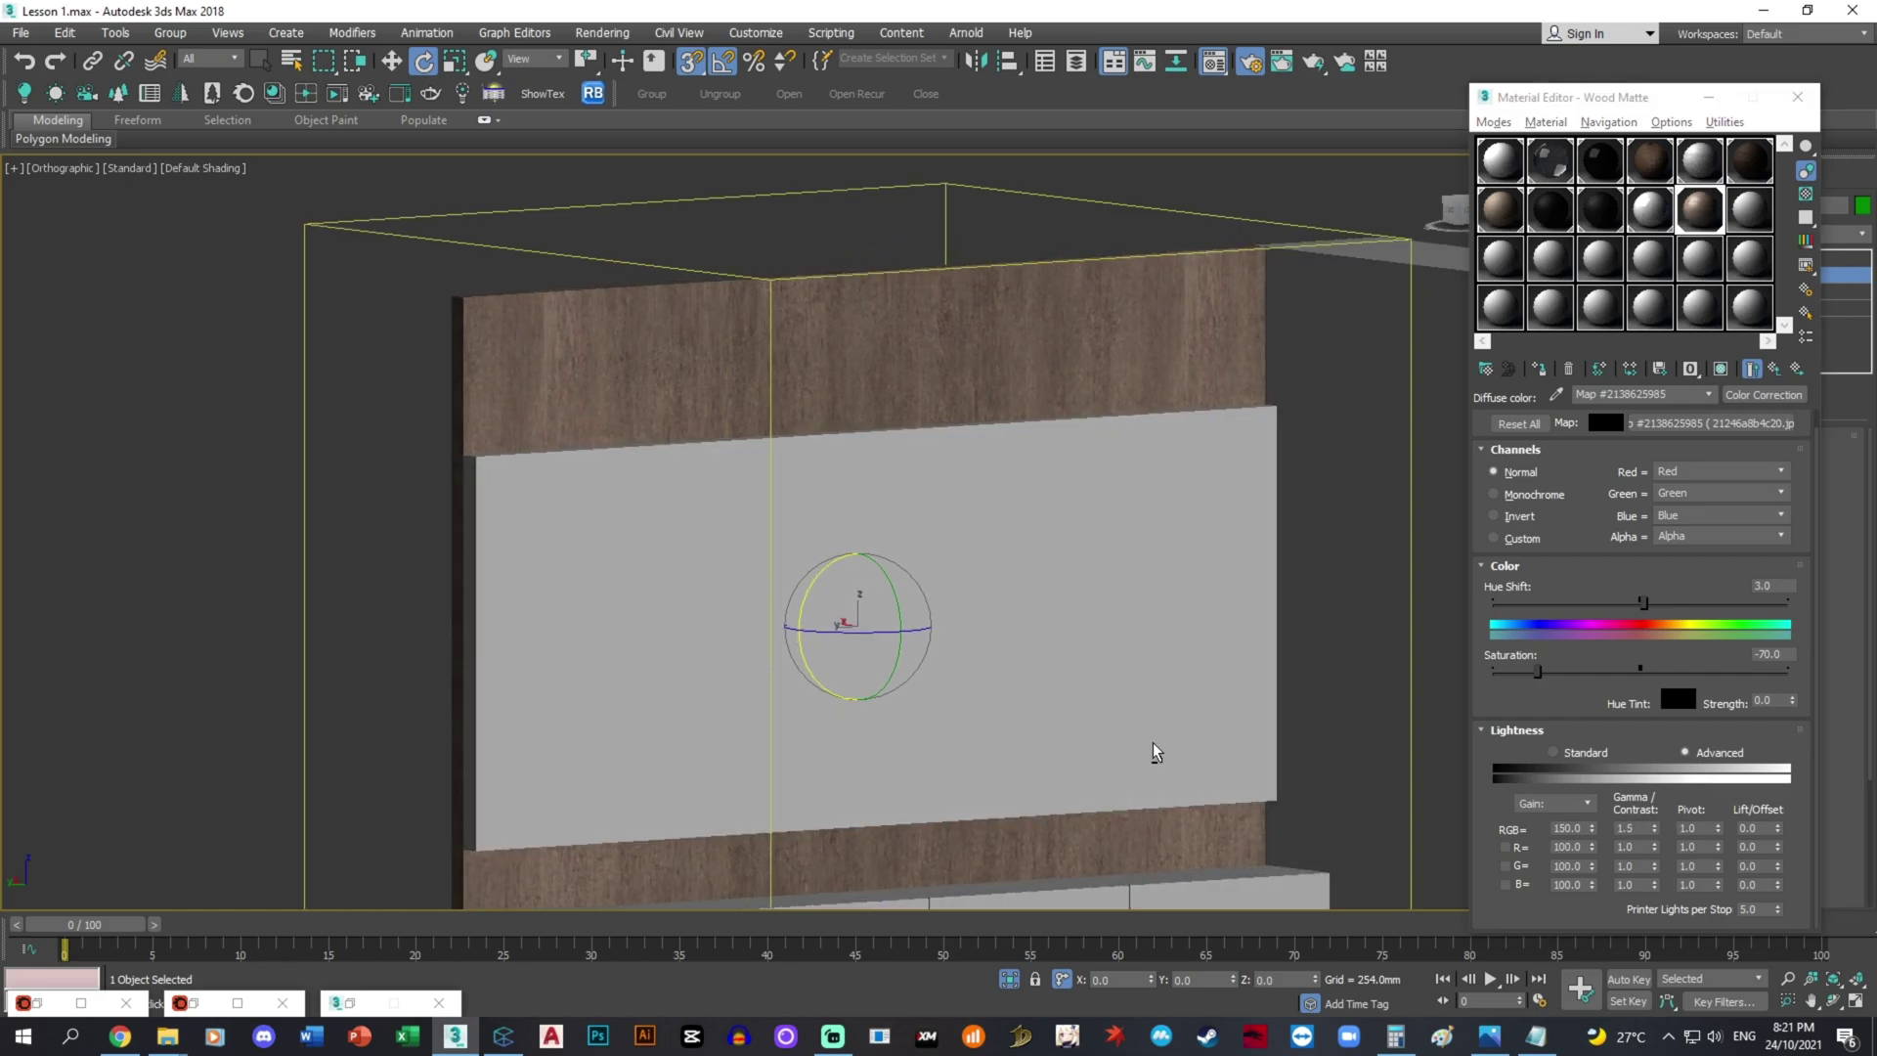
click(1490, 1037)
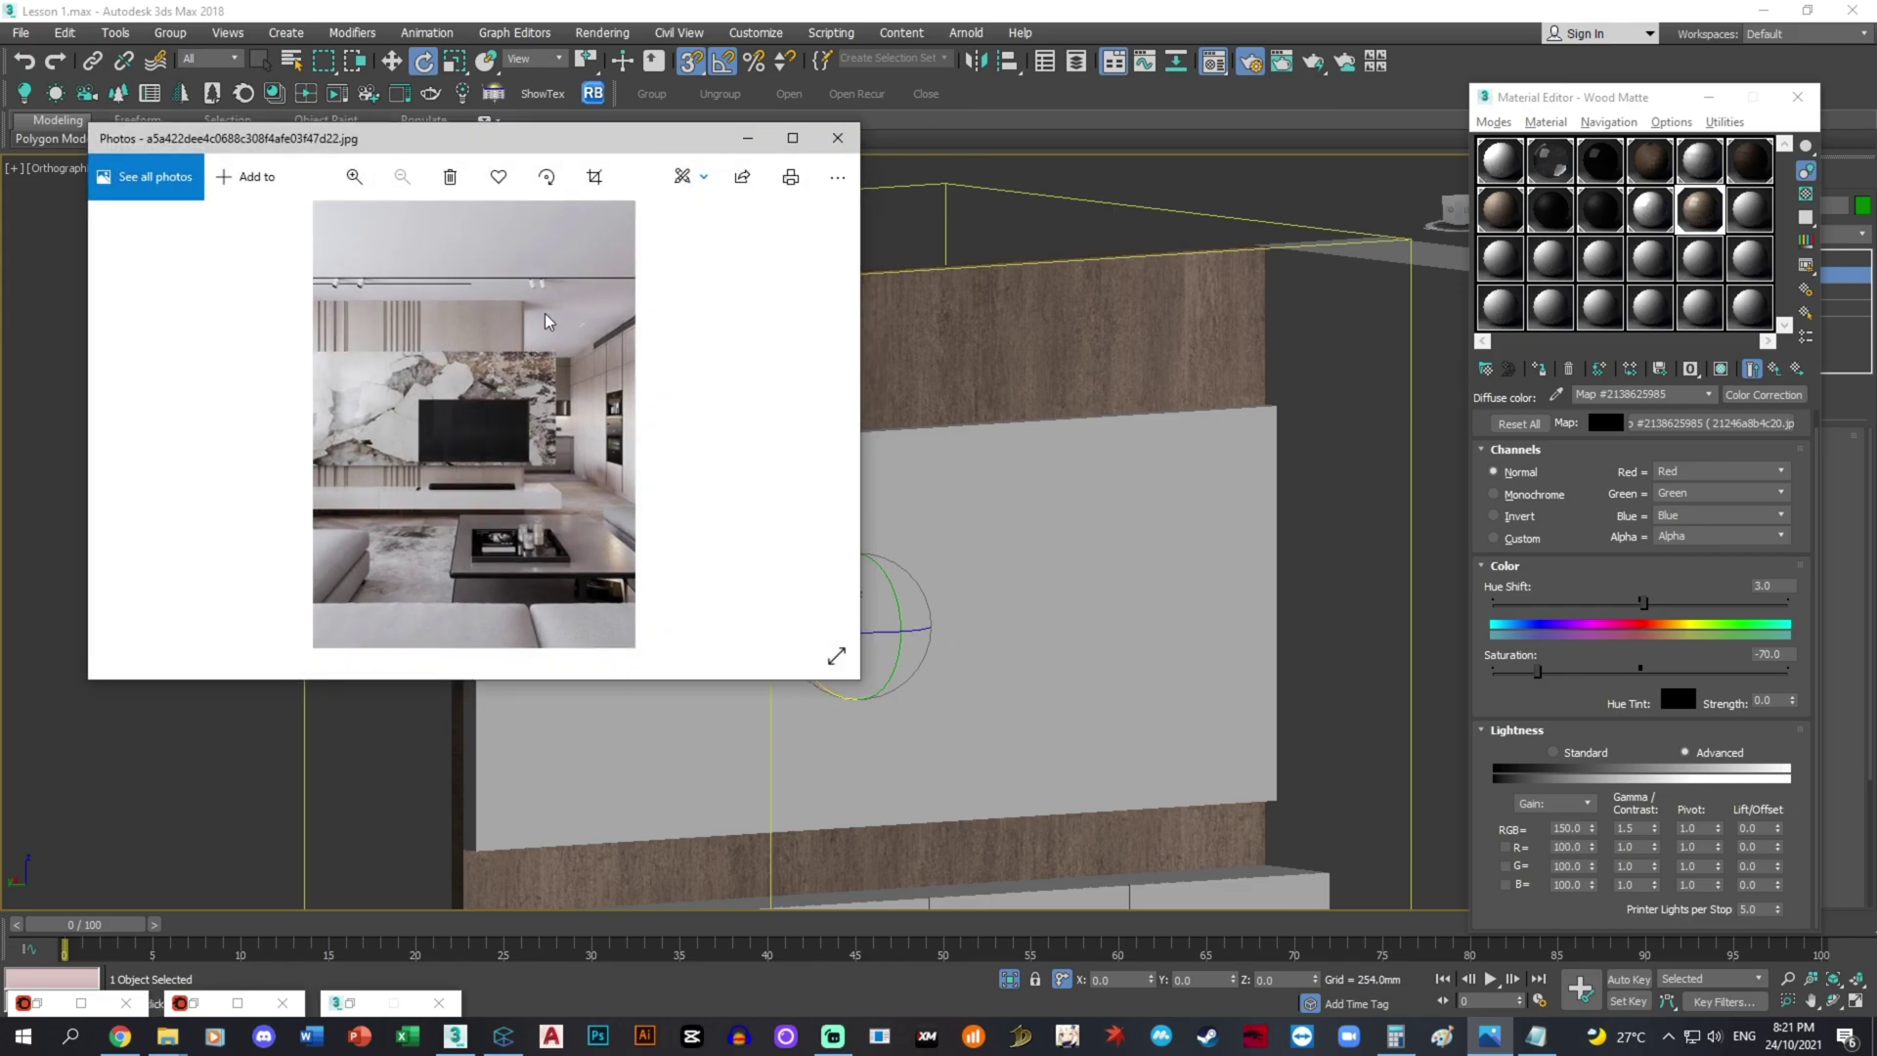
click(748, 138)
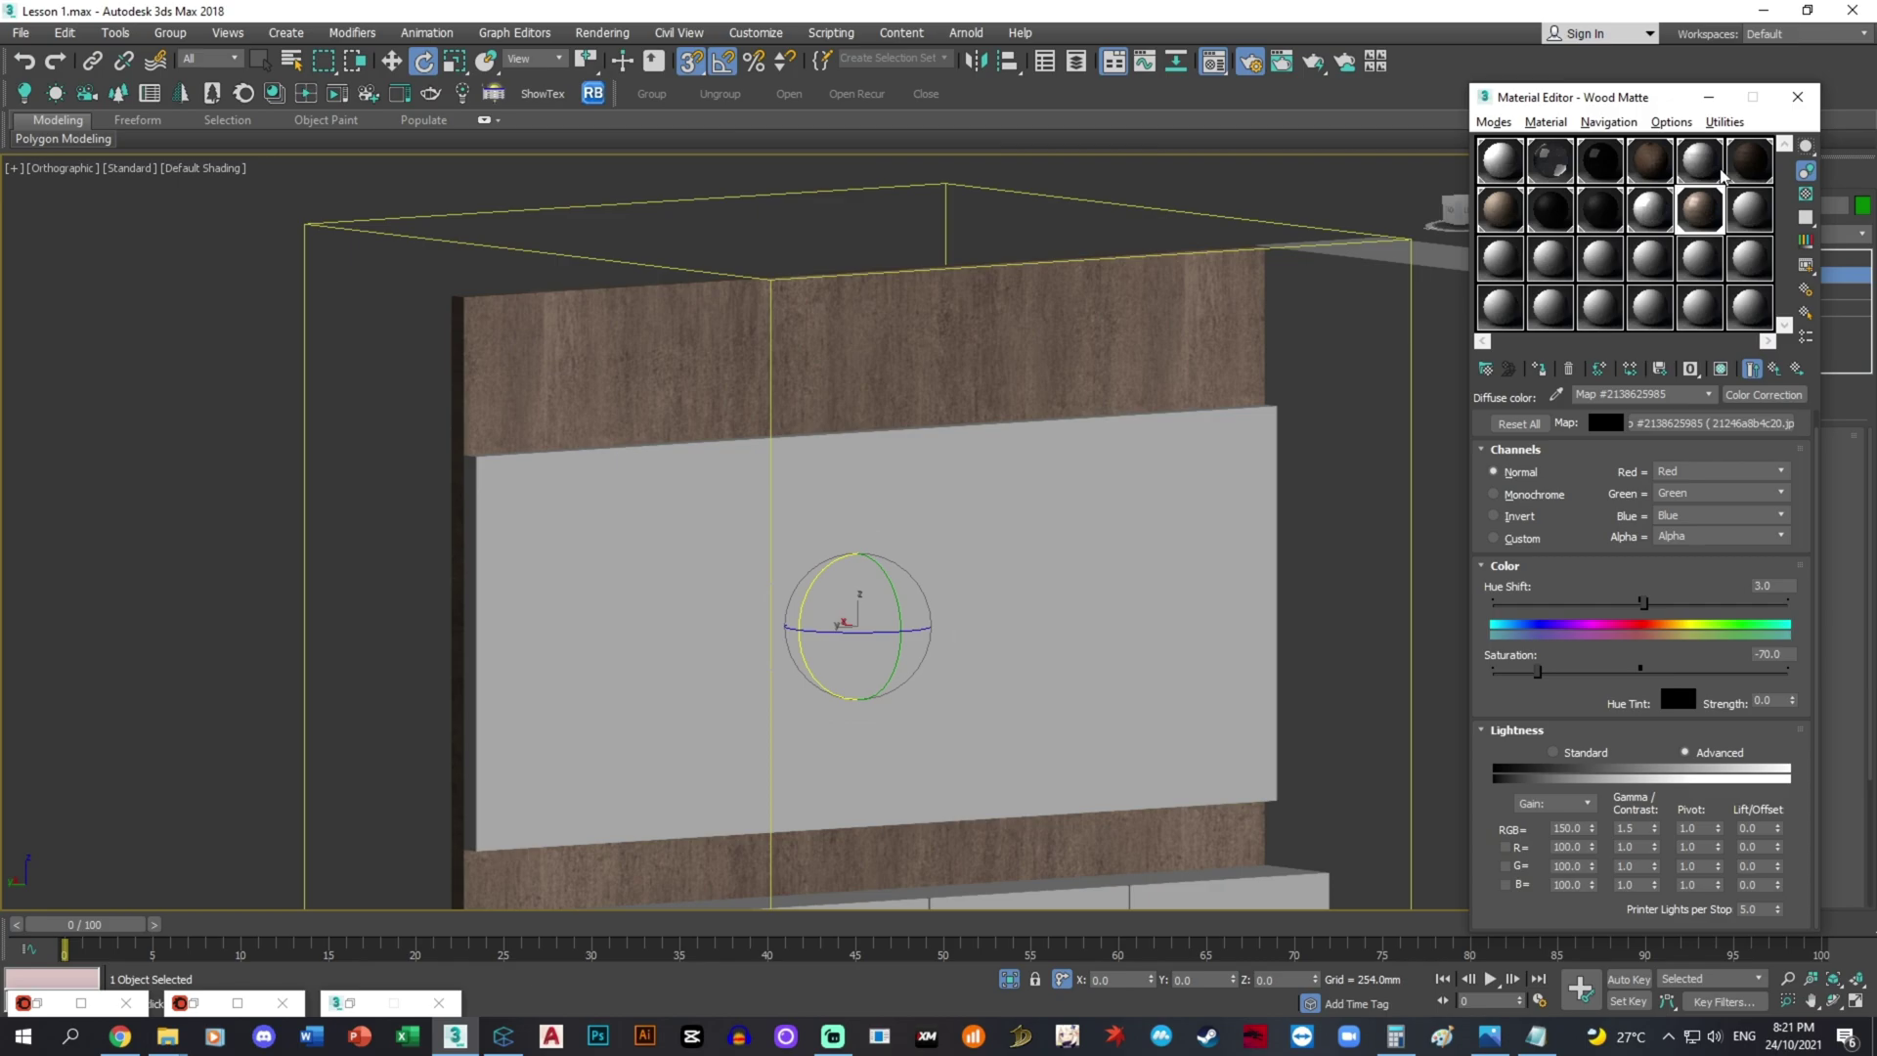
- Set the diffuse map amount of the Cherry Matte material to 60
click(1750, 162)
scroll(1817, 518, up, 1)
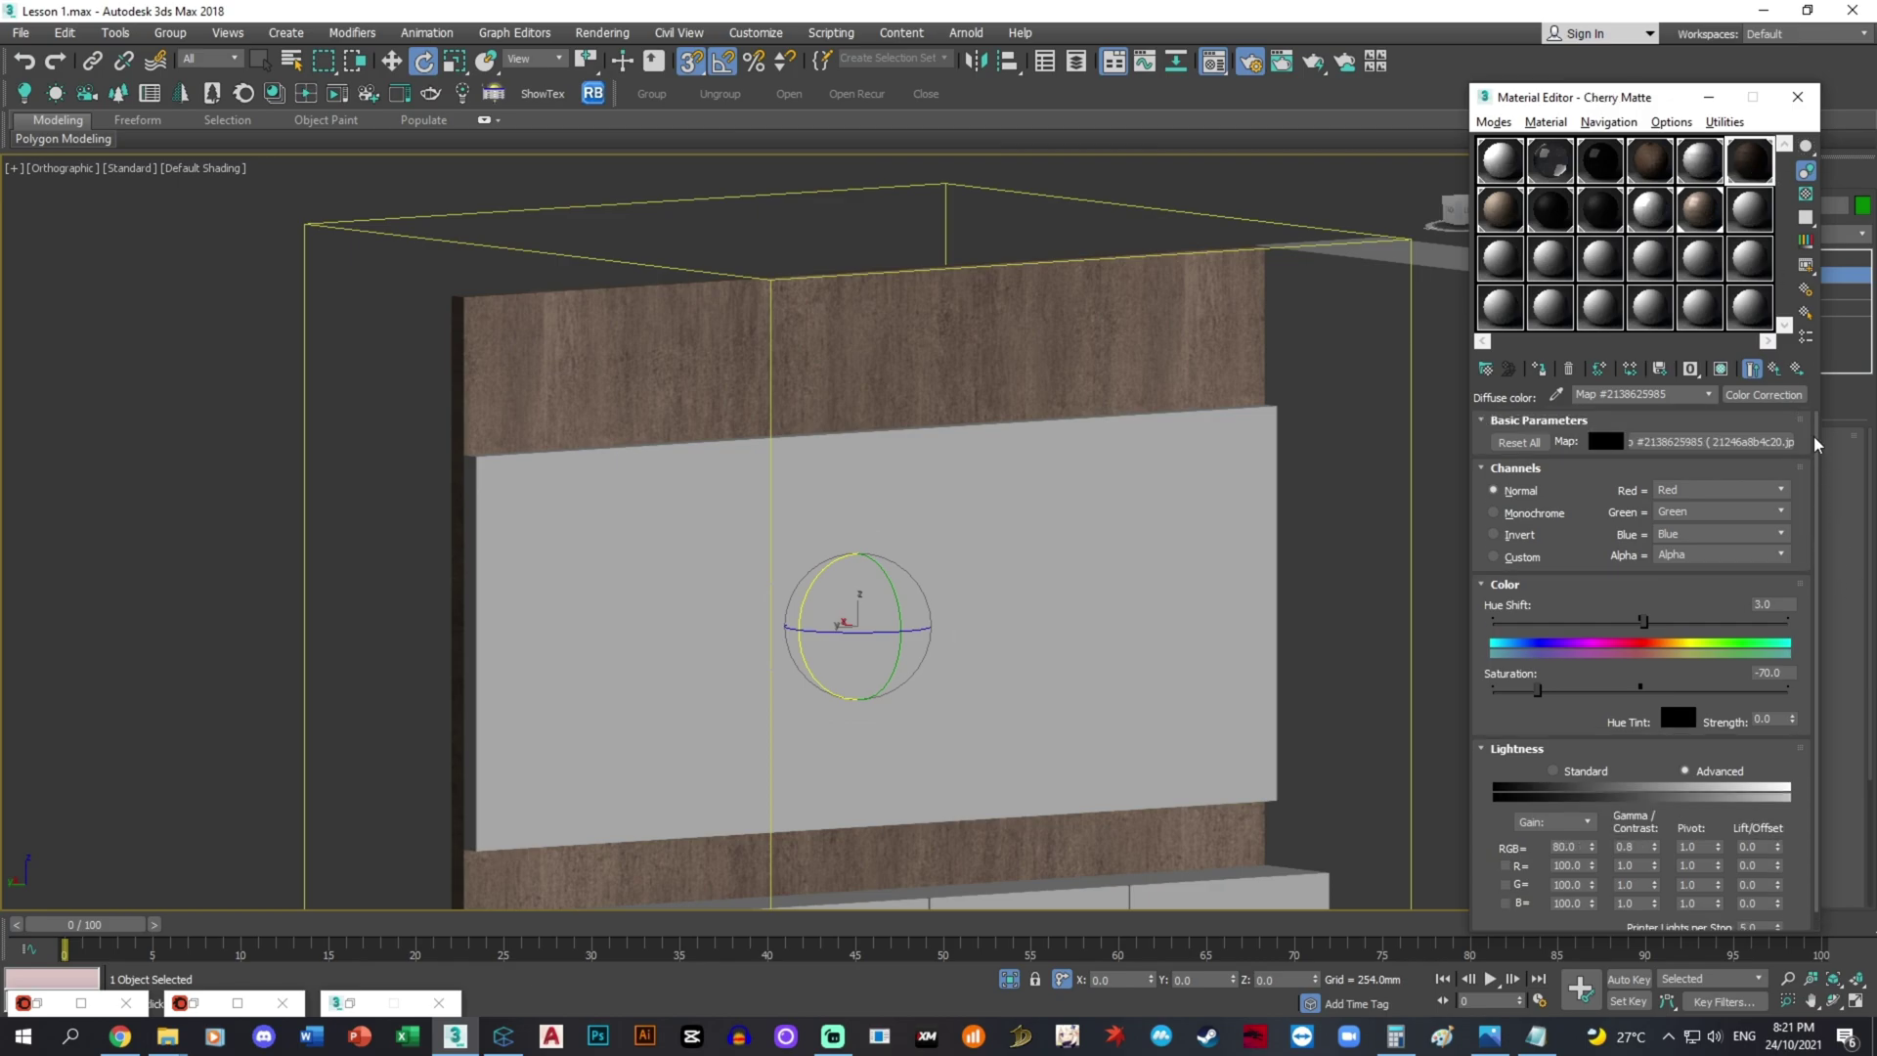
click(1775, 370)
scroll(991, 553, down, 4)
middle_drag(1275, 625, 1024, 572)
drag(1816, 559, 1795, 699)
double_click(1603, 674)
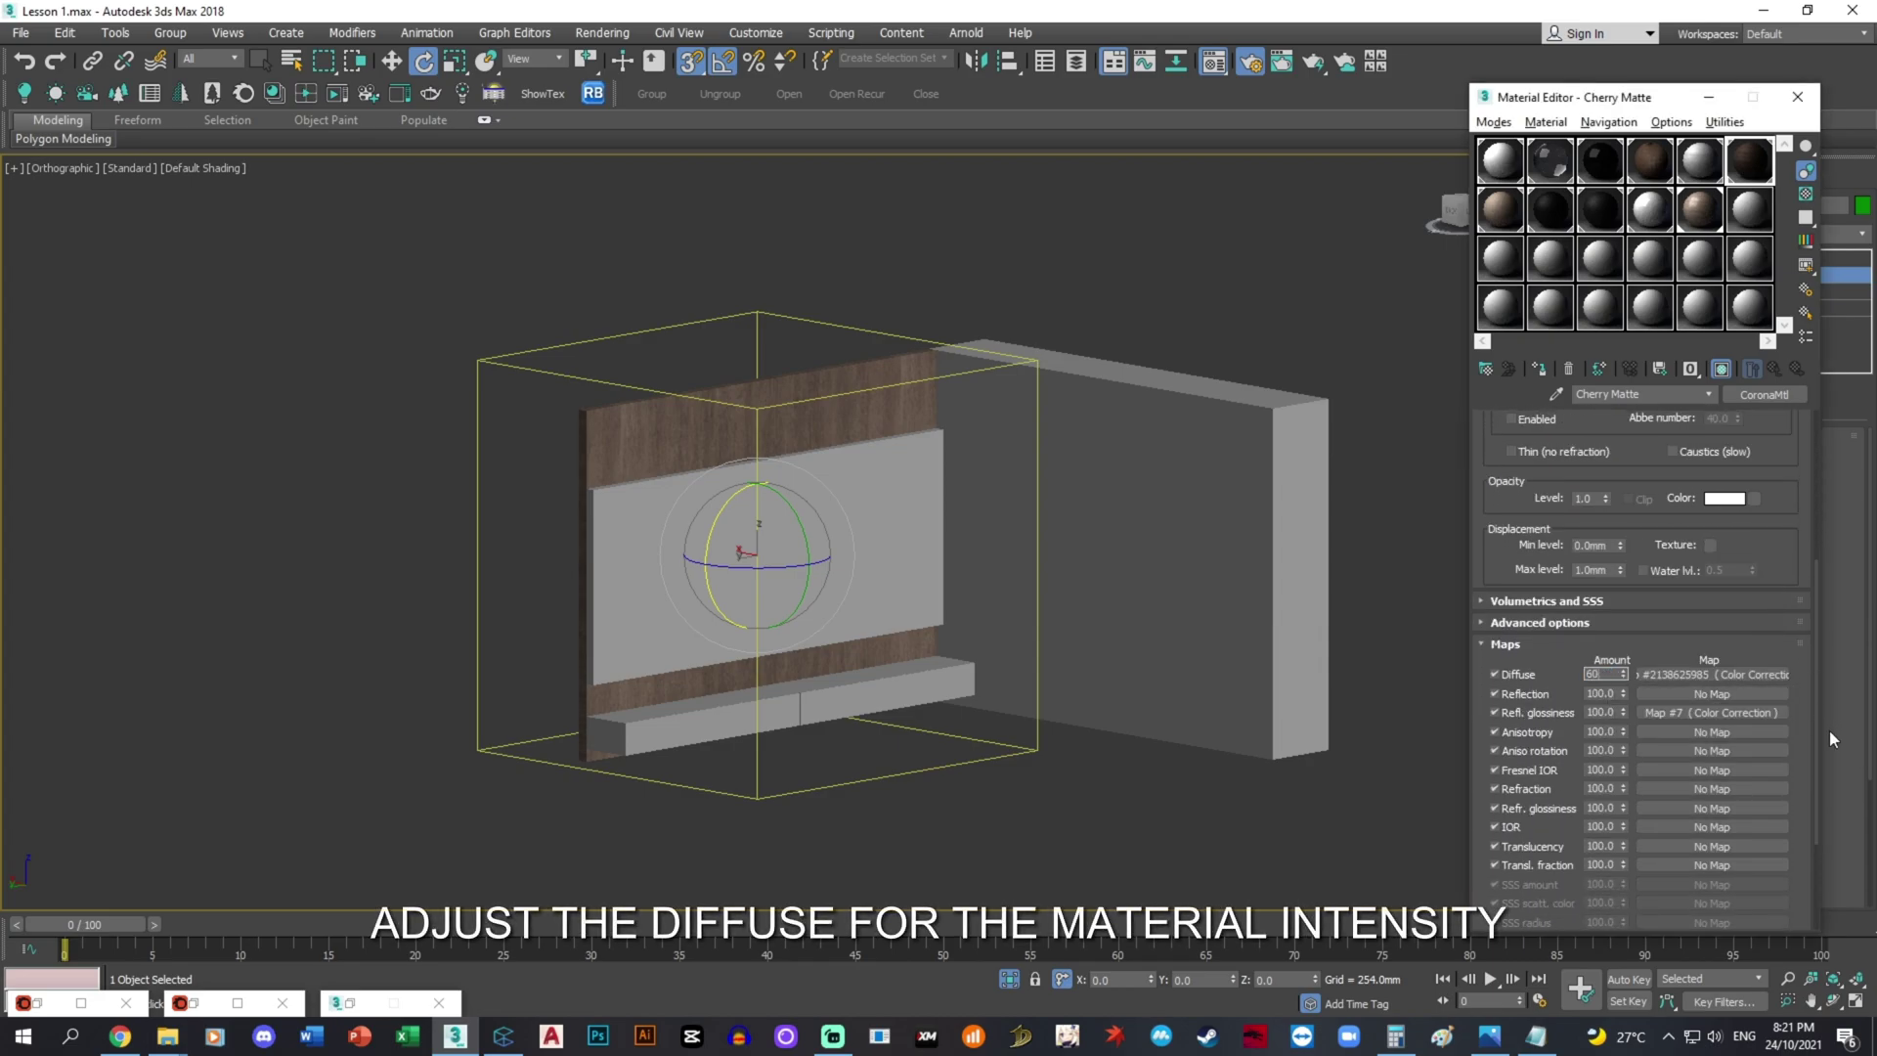
text(60)
- Set Cherry Matte's diffuse color to hue 20, saturation 100 and value 100
scroll(1815, 730, up, 3)
click(1725, 452)
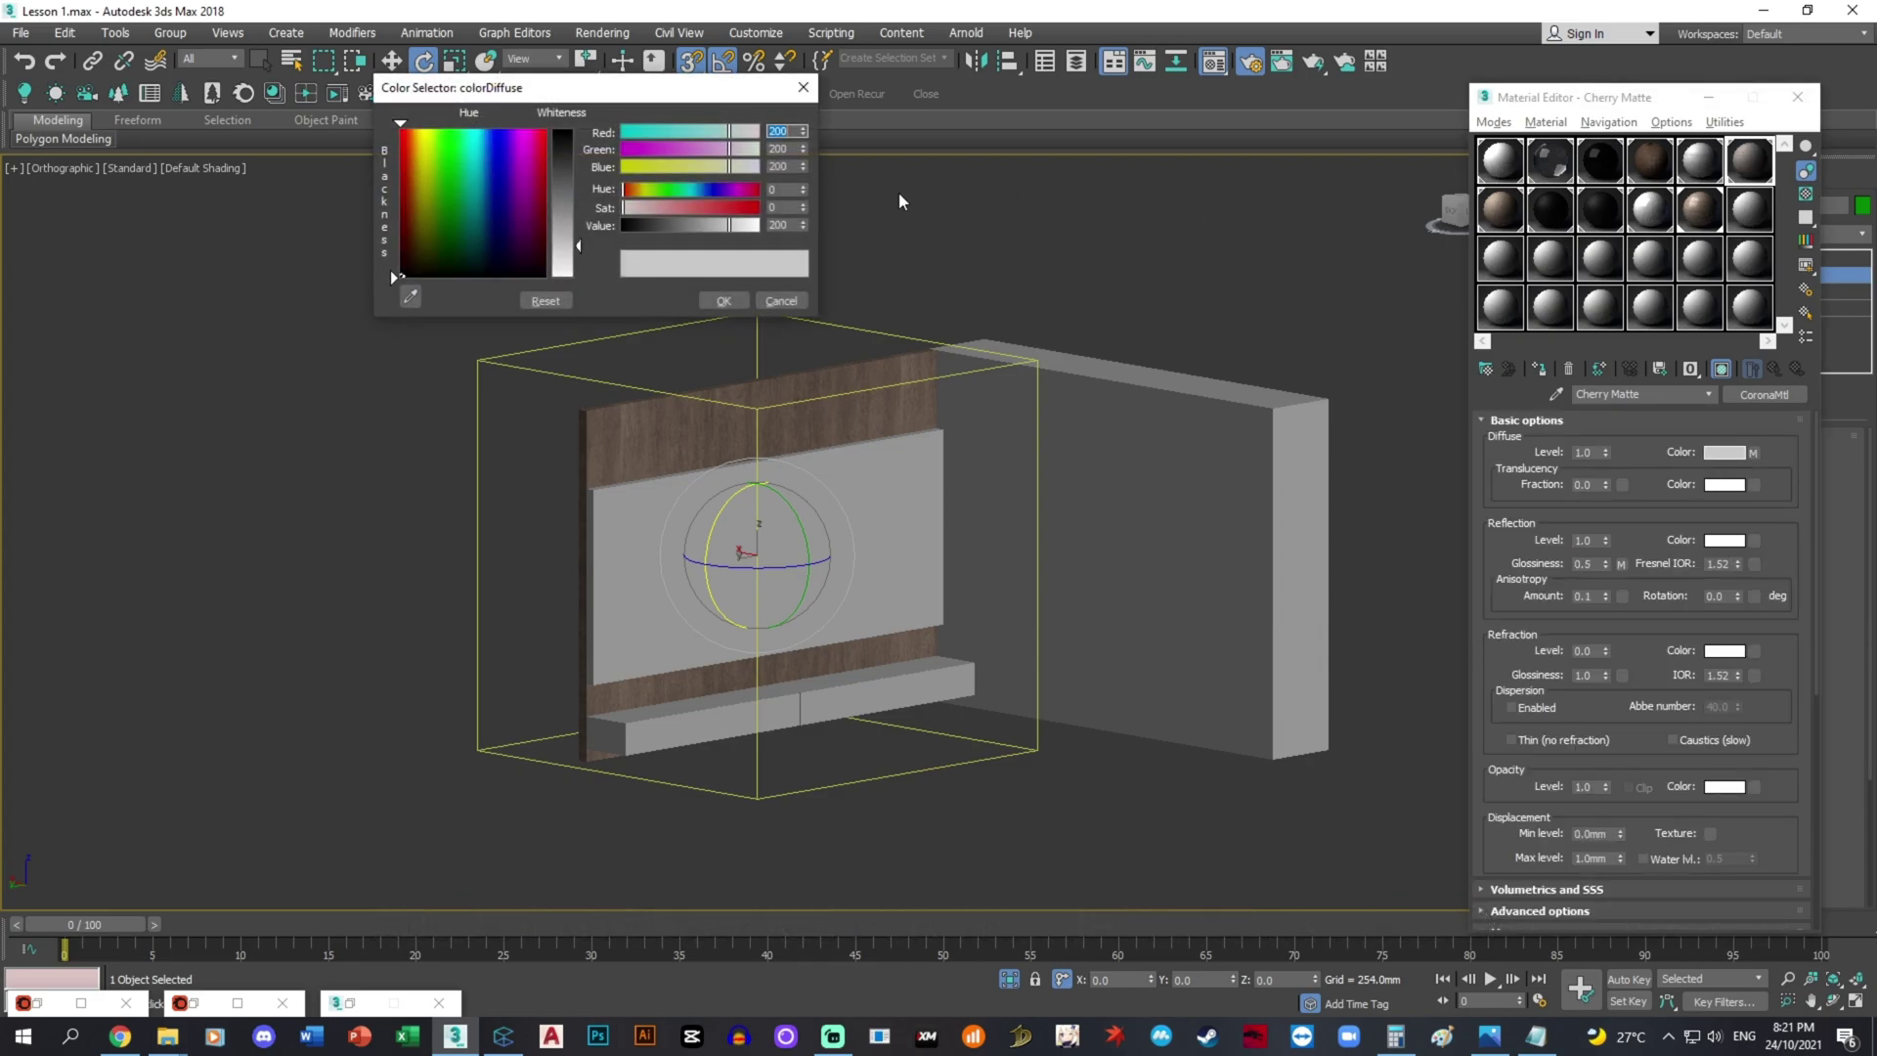
double_click(786, 192)
text(20)
click(776, 208)
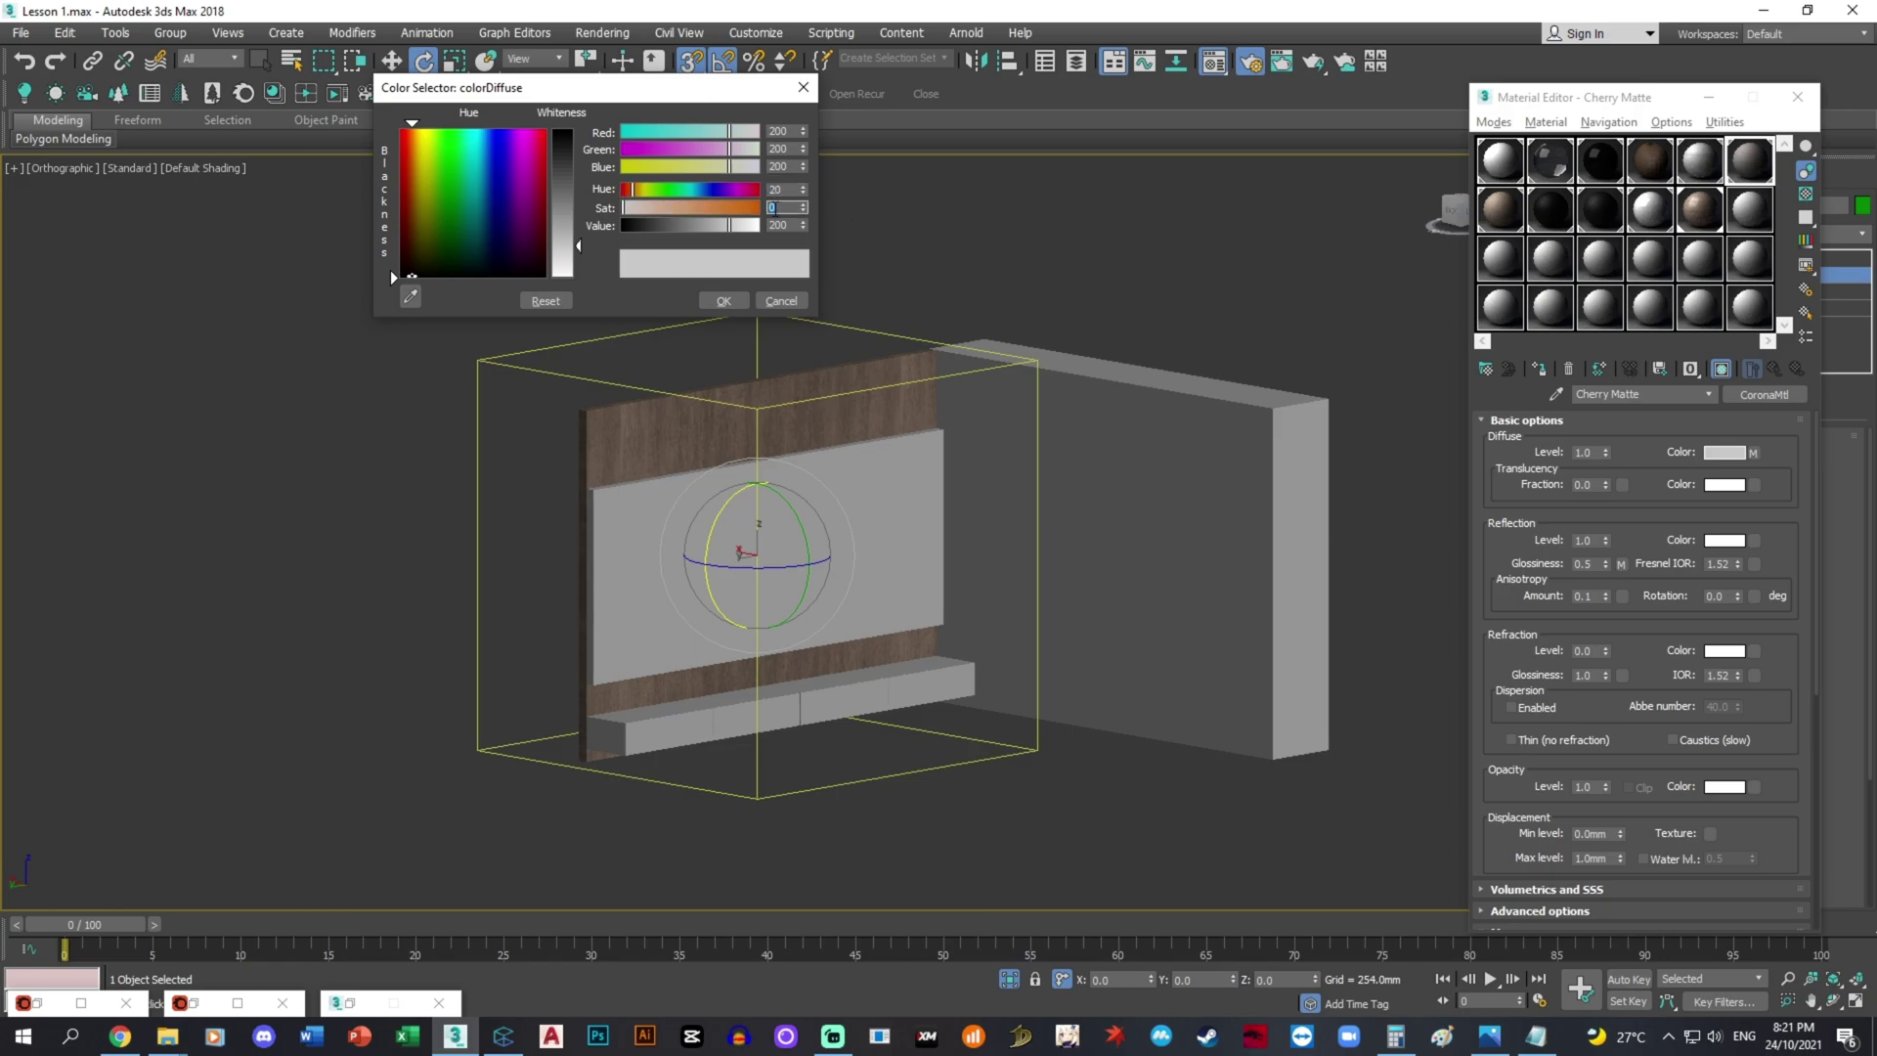
text(150)
key(Return)
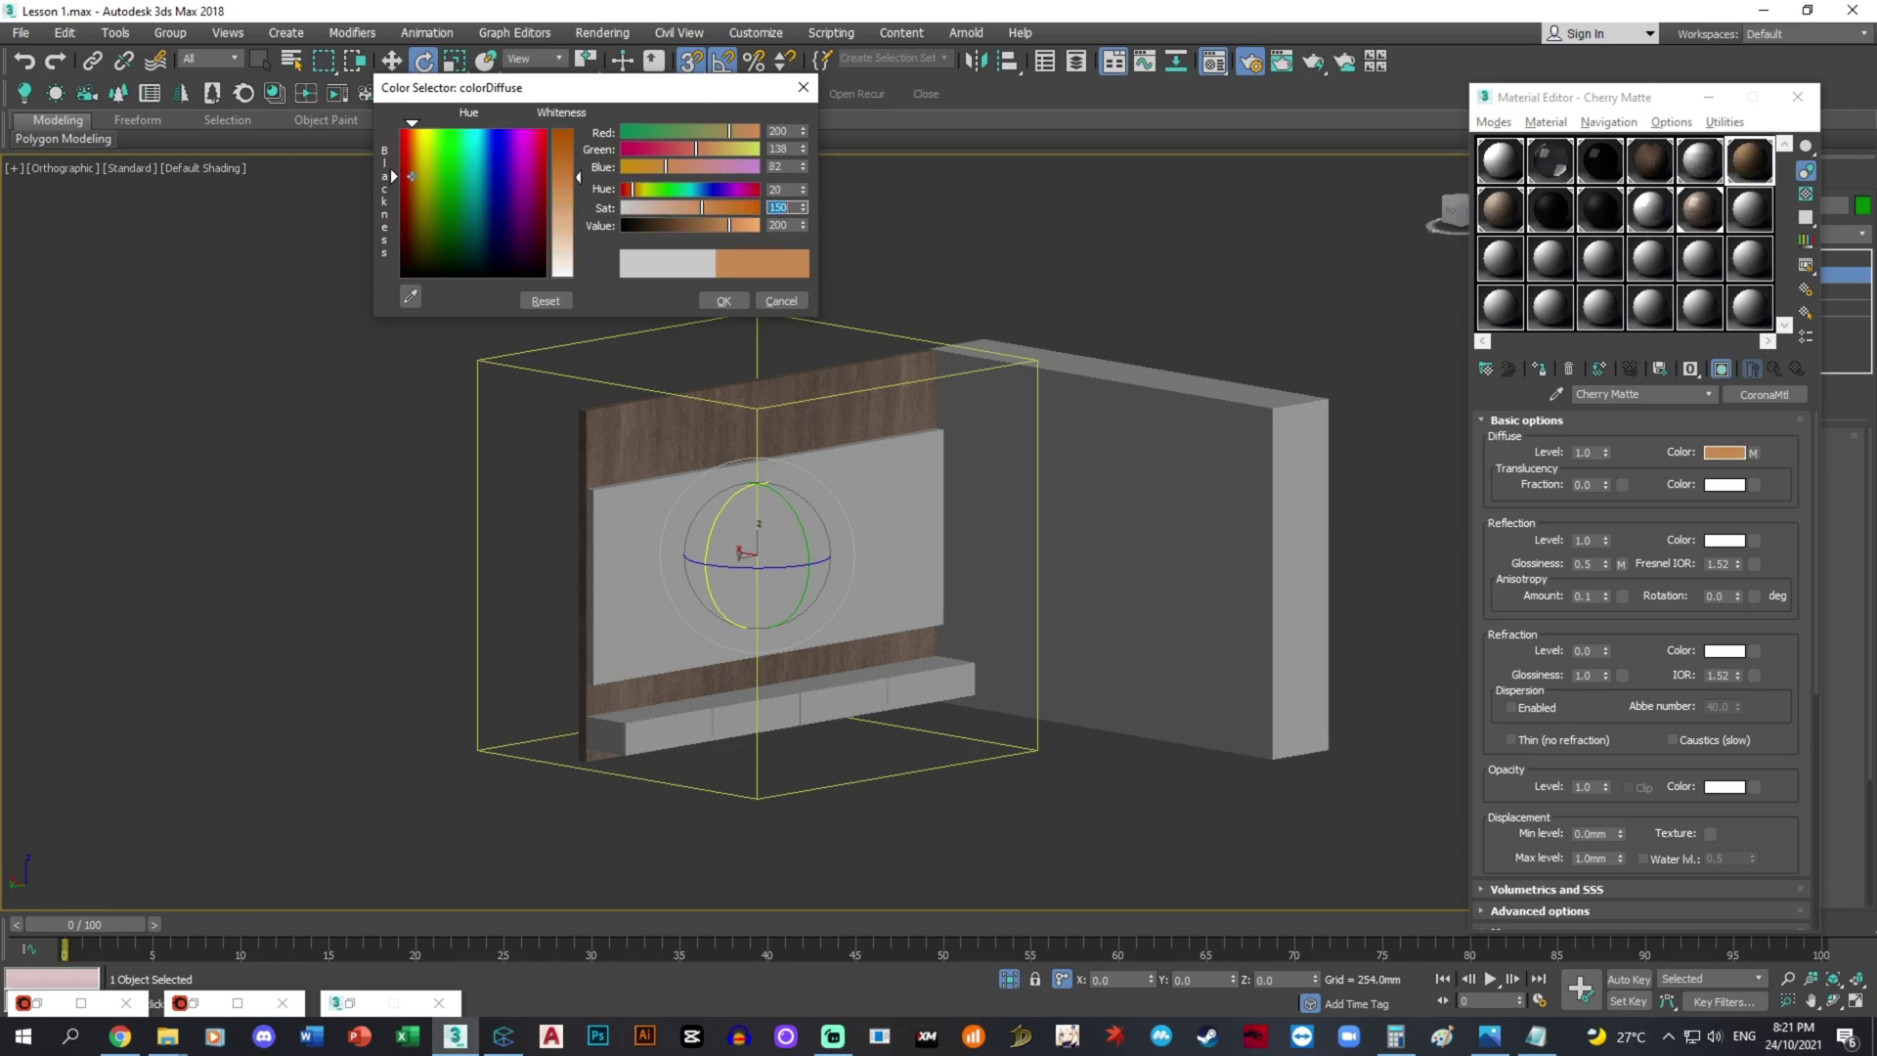
text(100)
key(Return)
click(779, 224)
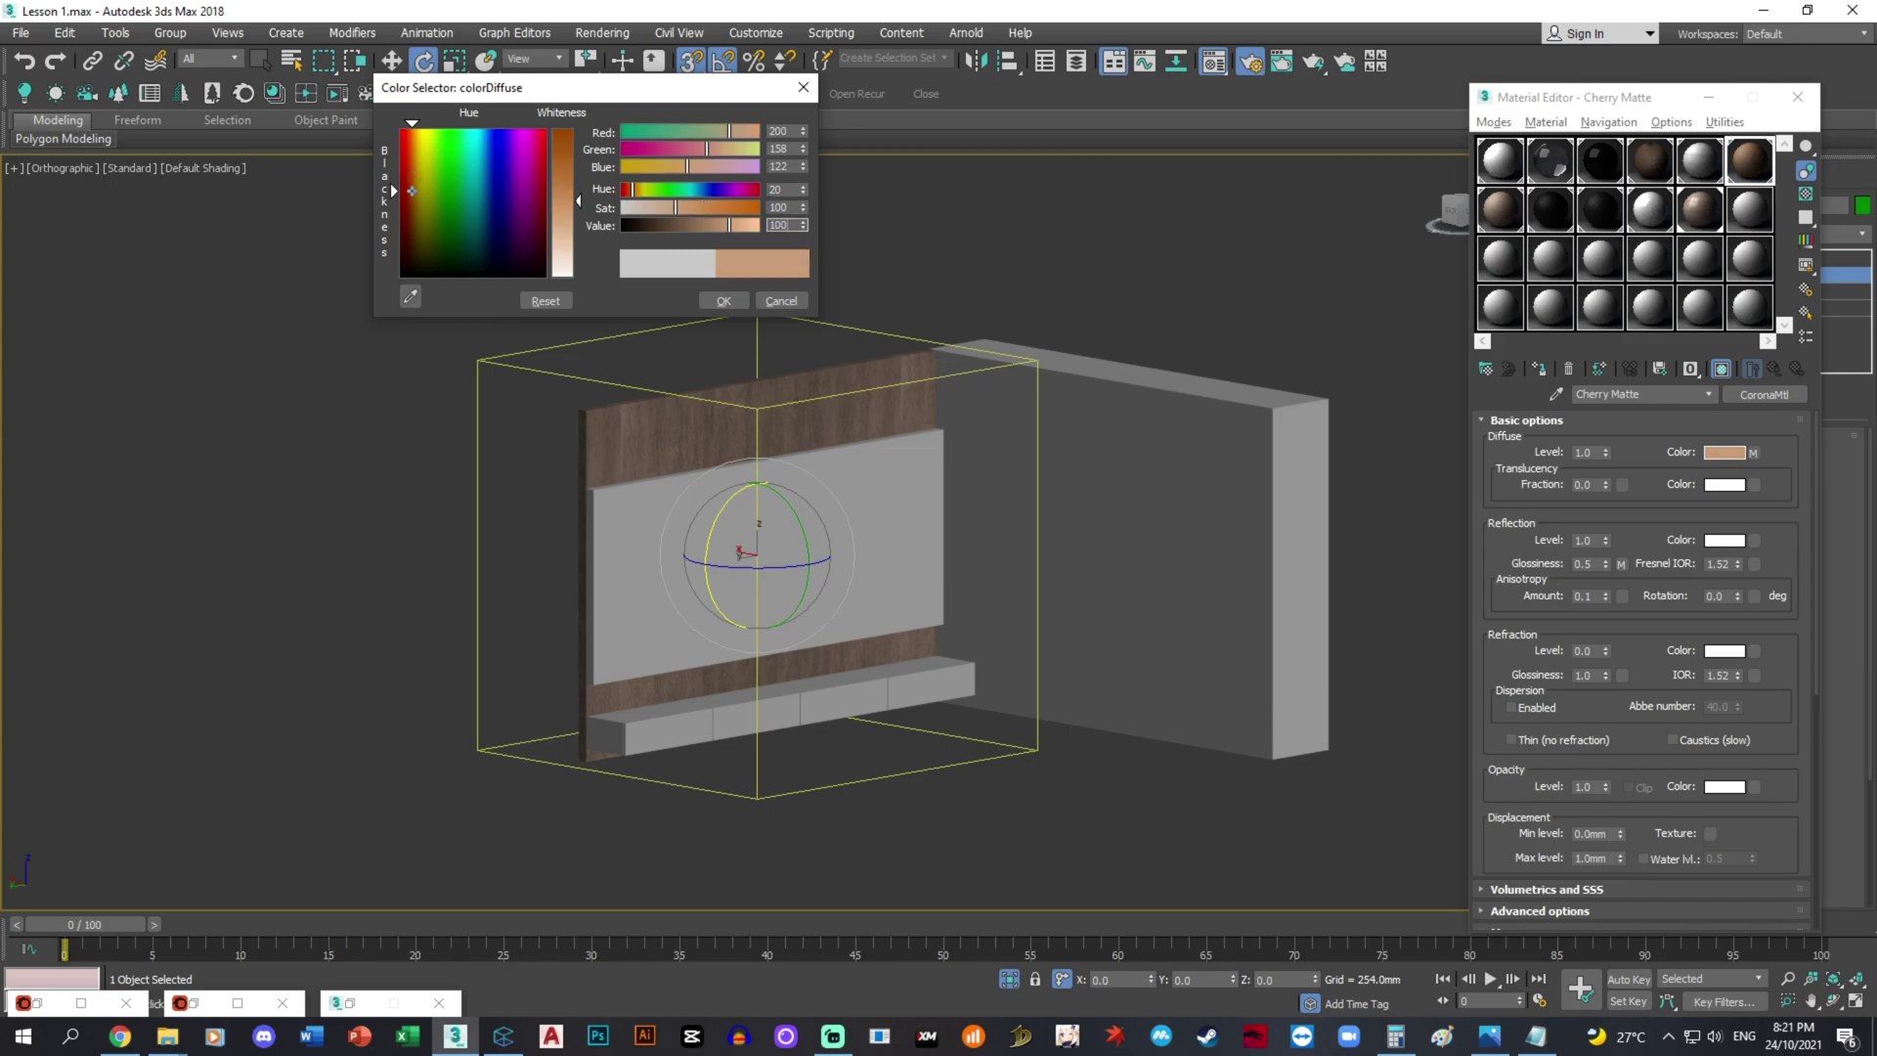
text(100)
key(Return)
click(724, 302)
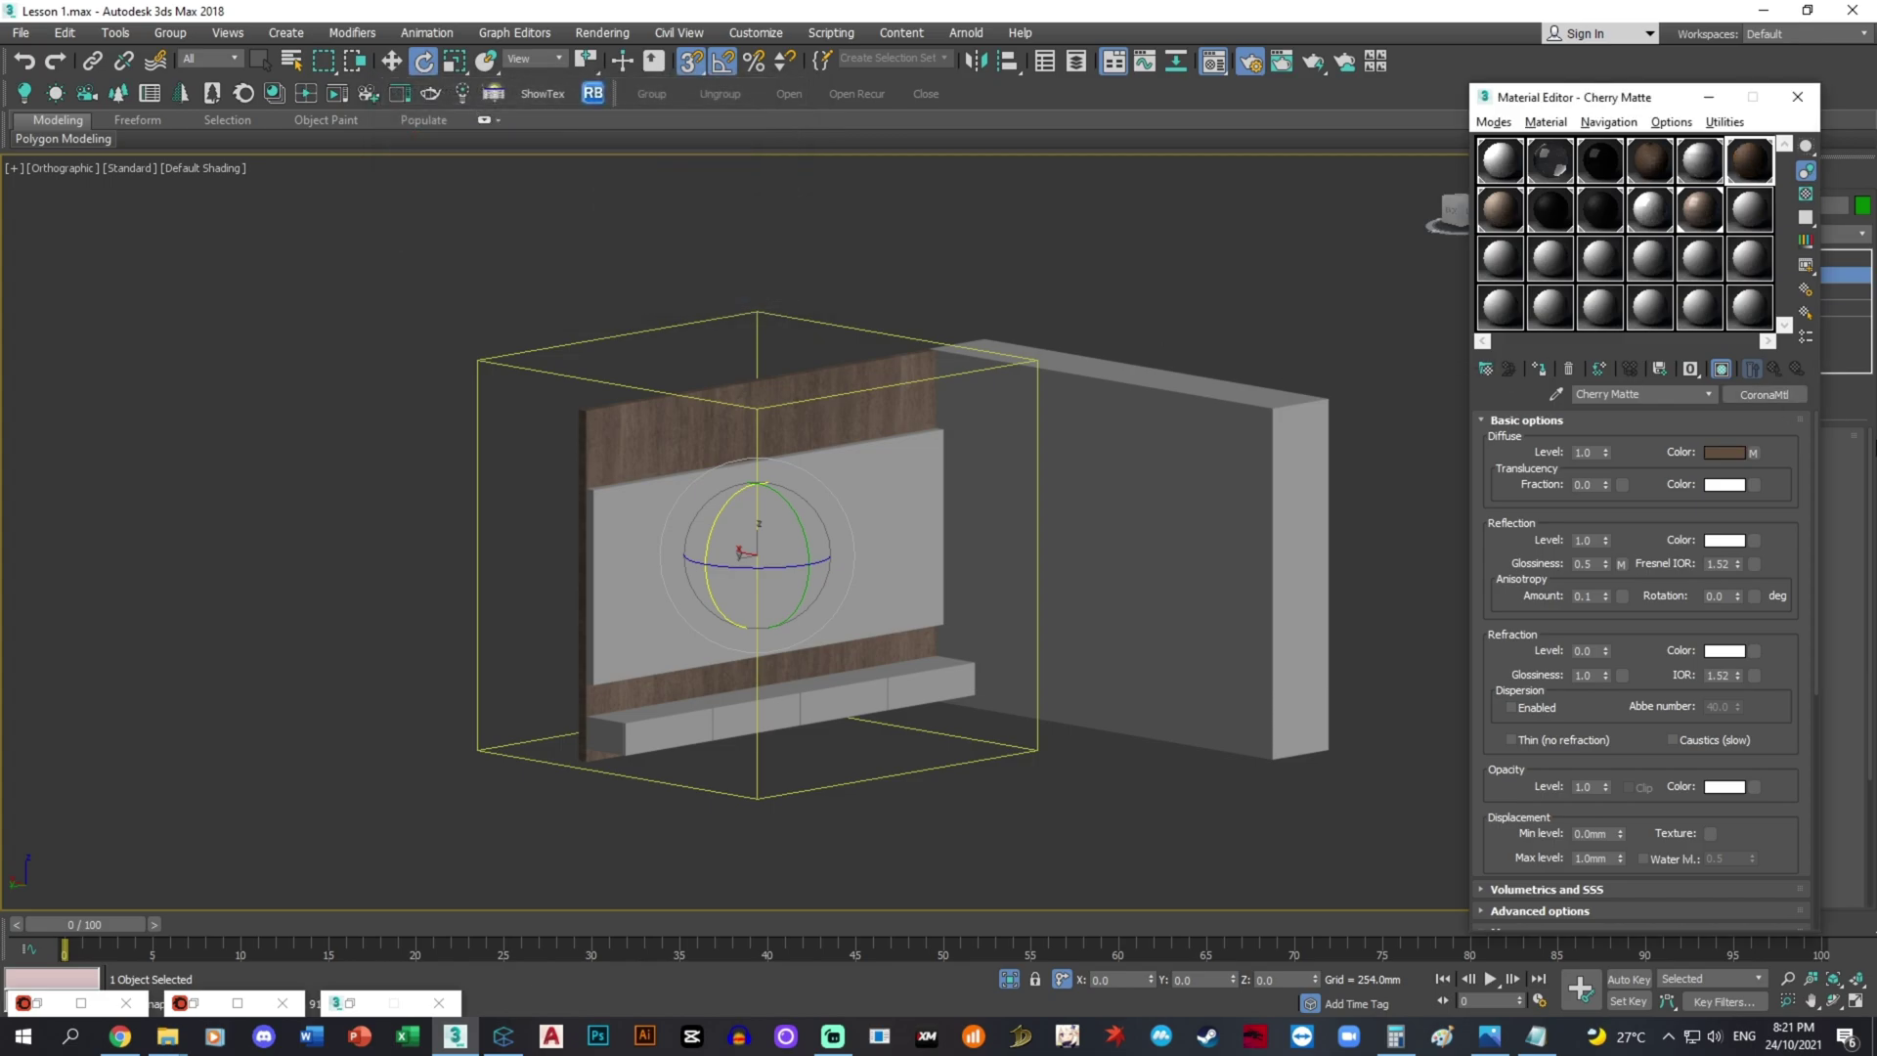
- Copy Cherry Matte's diffuse color onto the diffuse color of the Wood Matte material
right_click(1733, 457)
click(1782, 473)
click(1699, 209)
click(1754, 452)
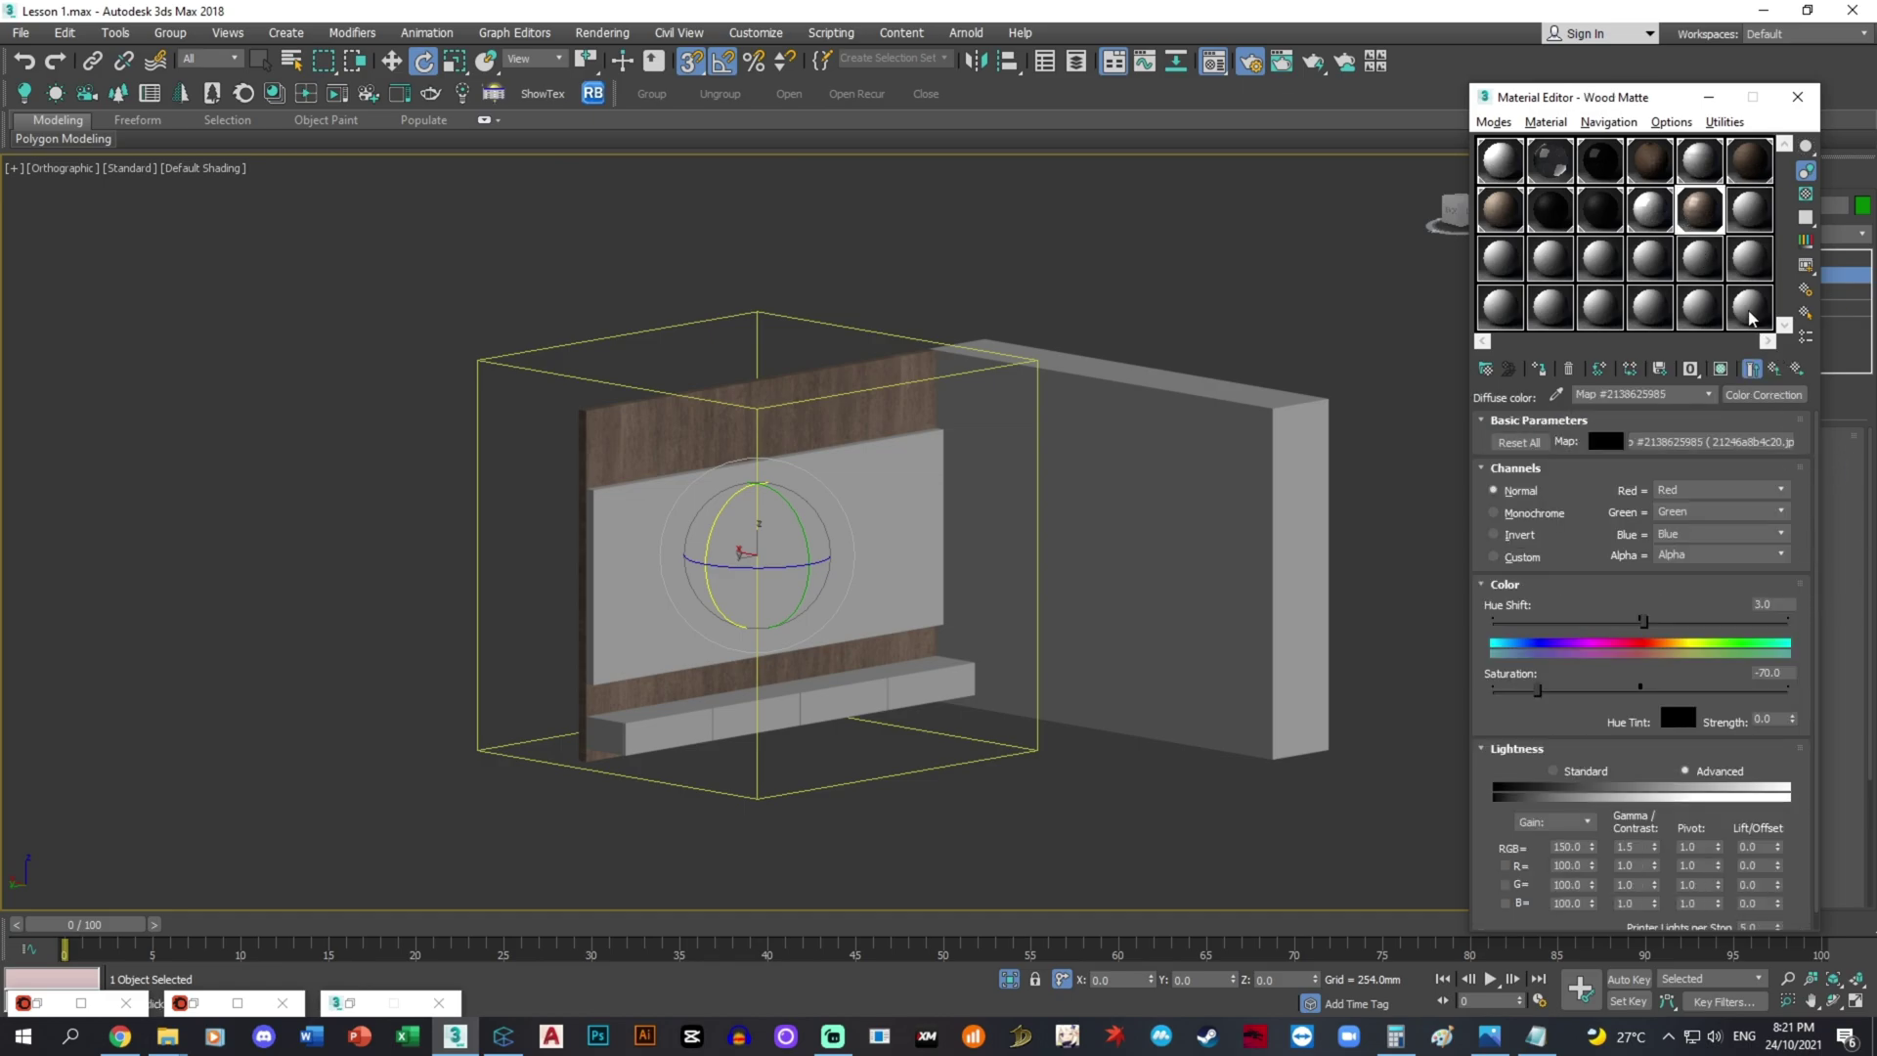
right_click(1734, 453)
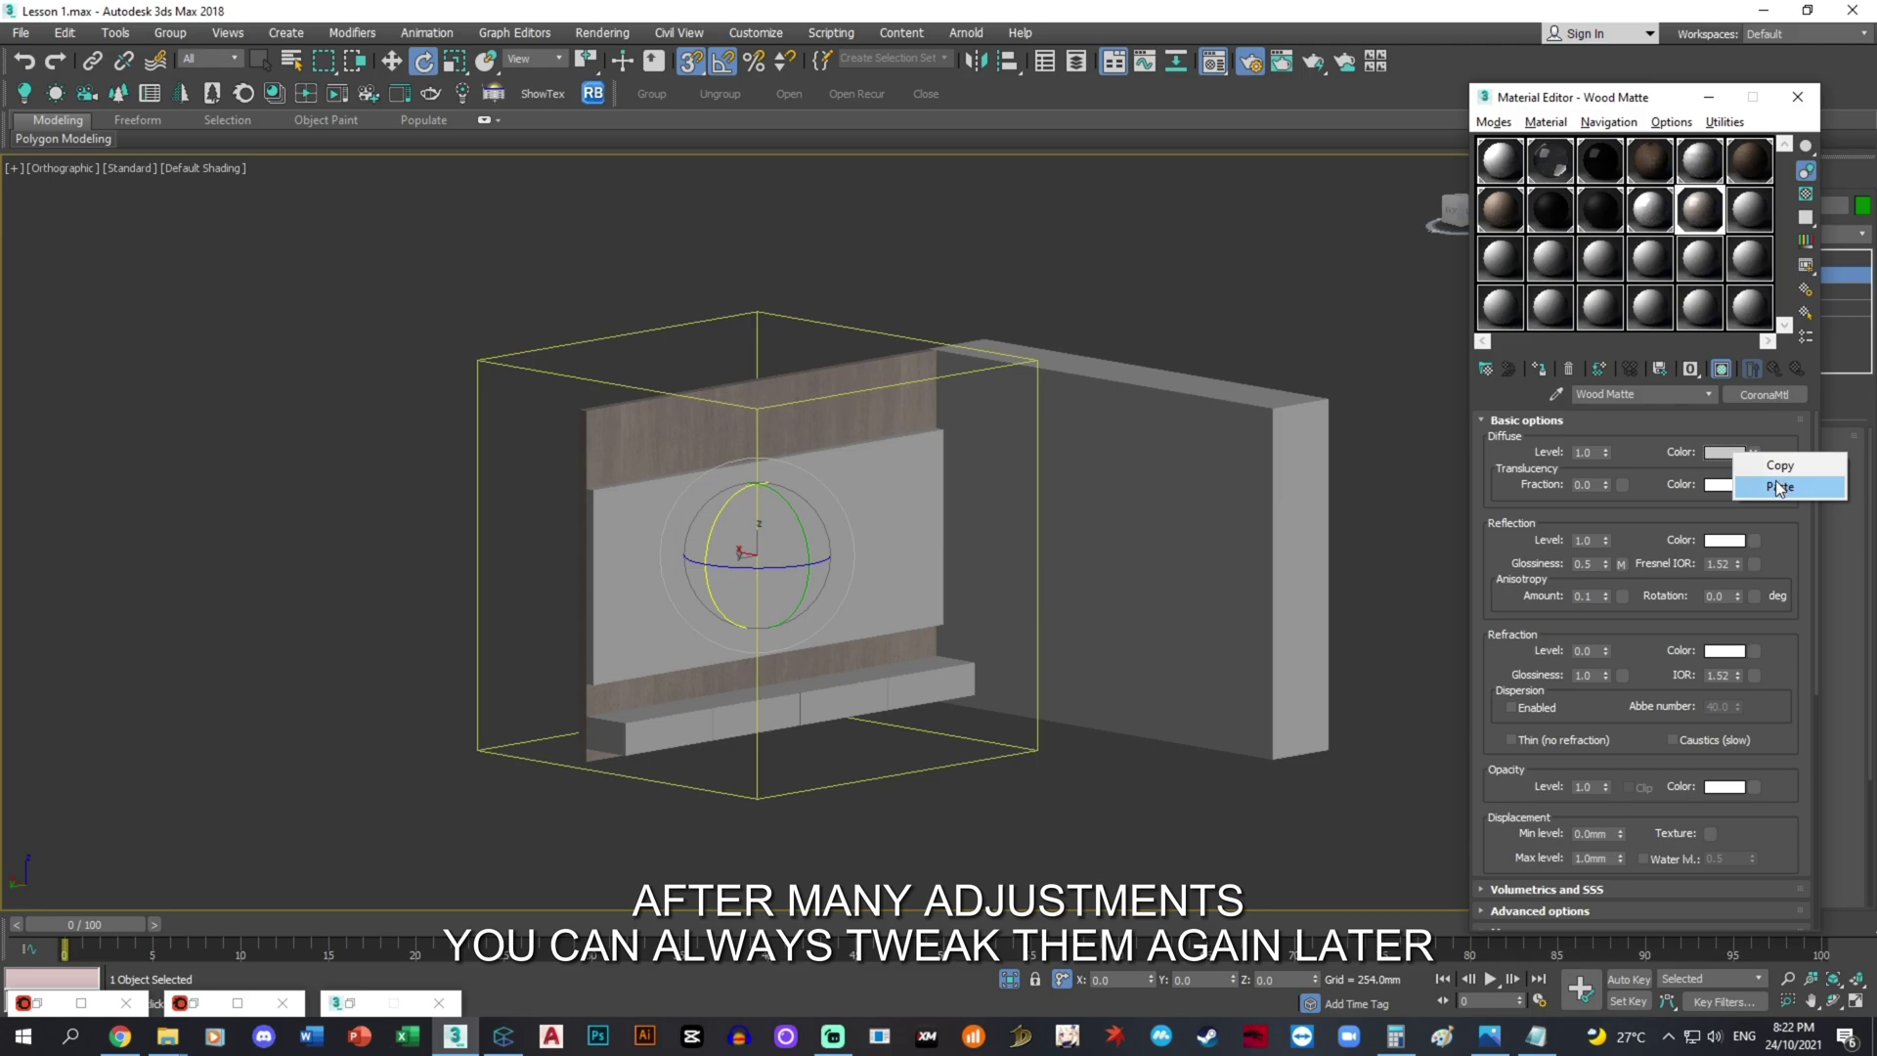
click(1778, 488)
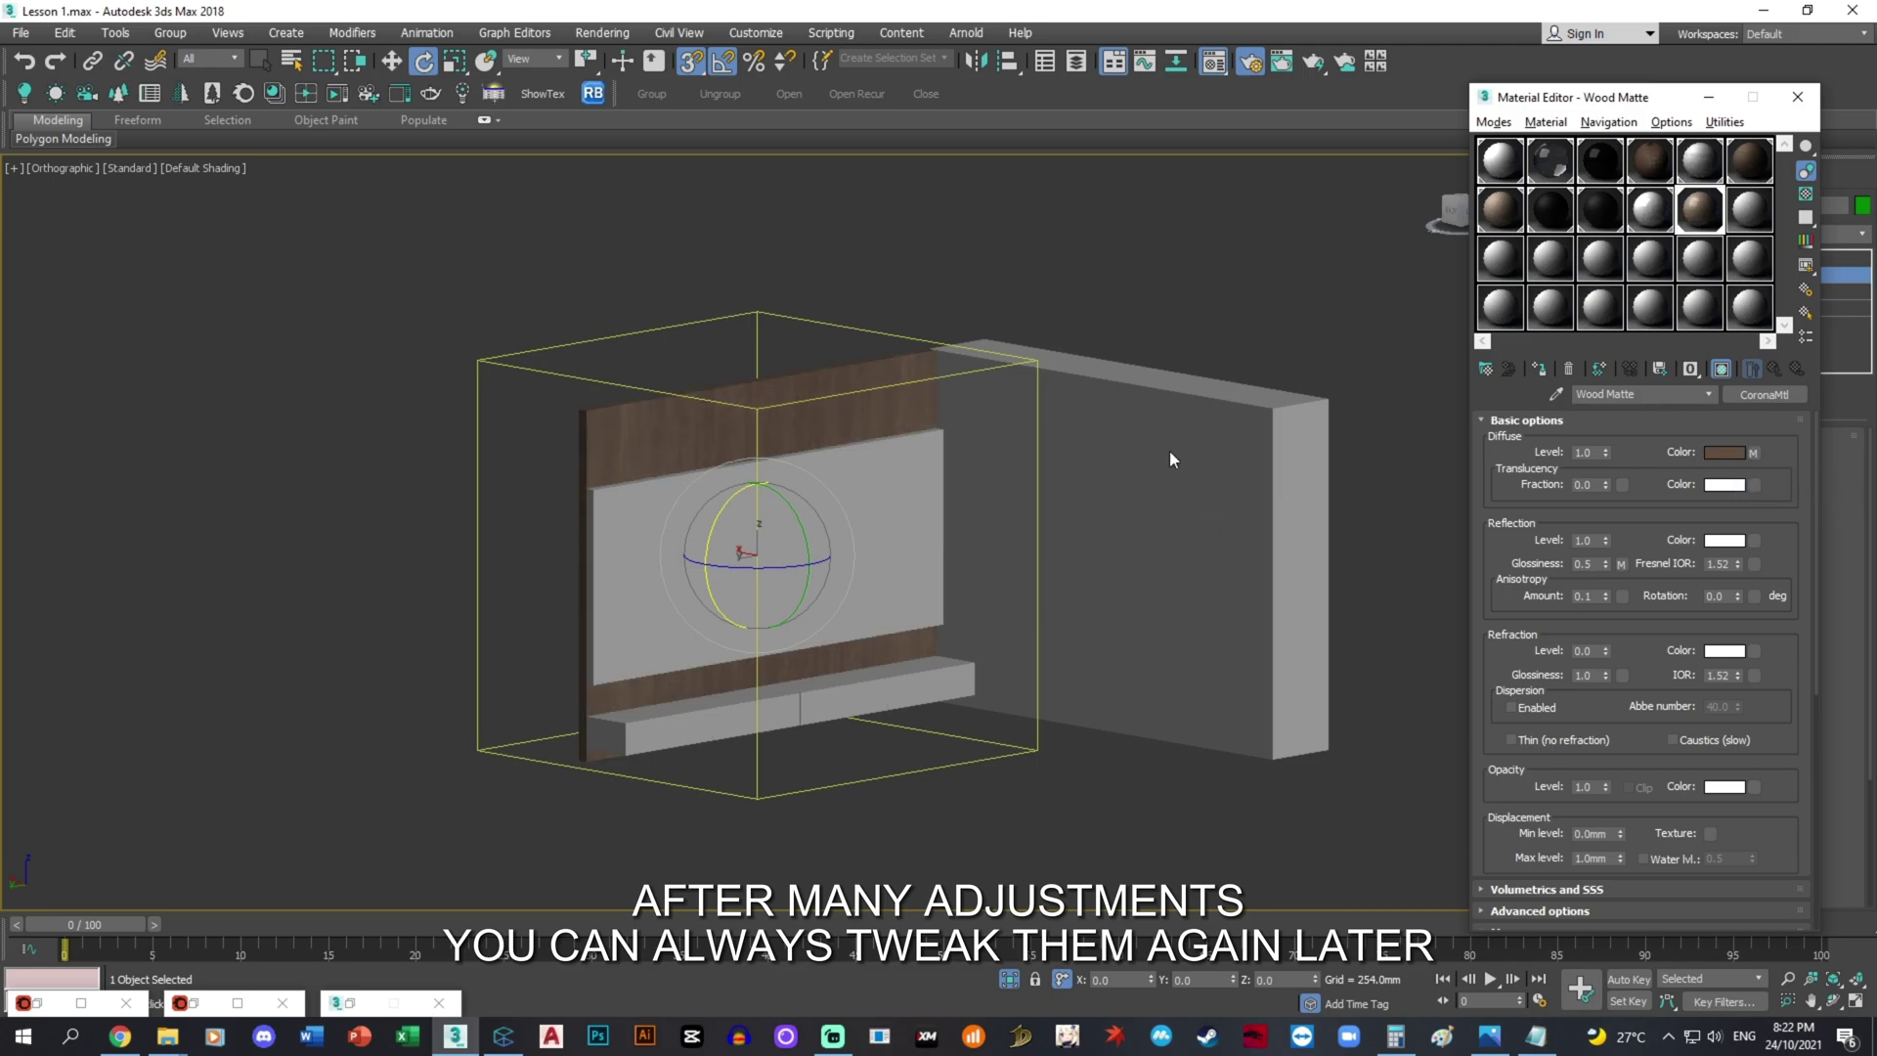
- Raise the brightness value of Wood Matte's diffuse color to 150
click(1722, 453)
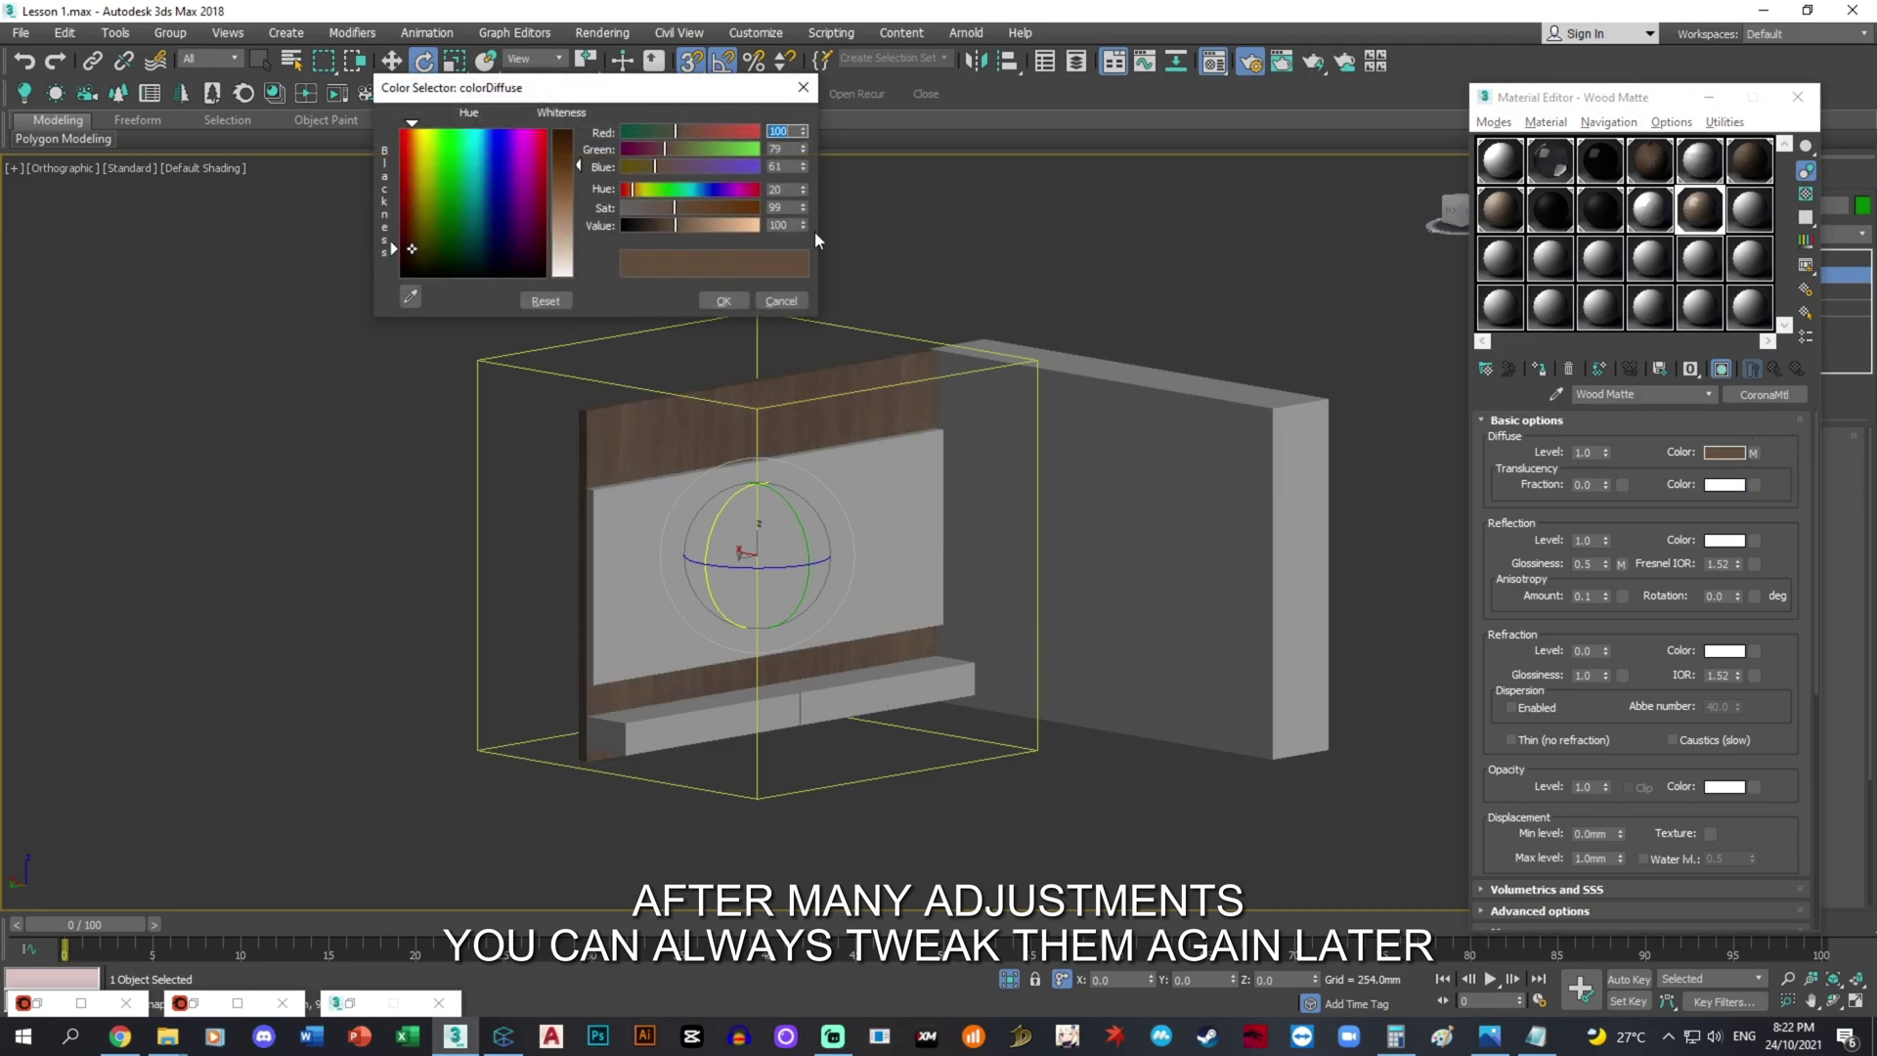
double_click(786, 227)
text(150)
key(Return)
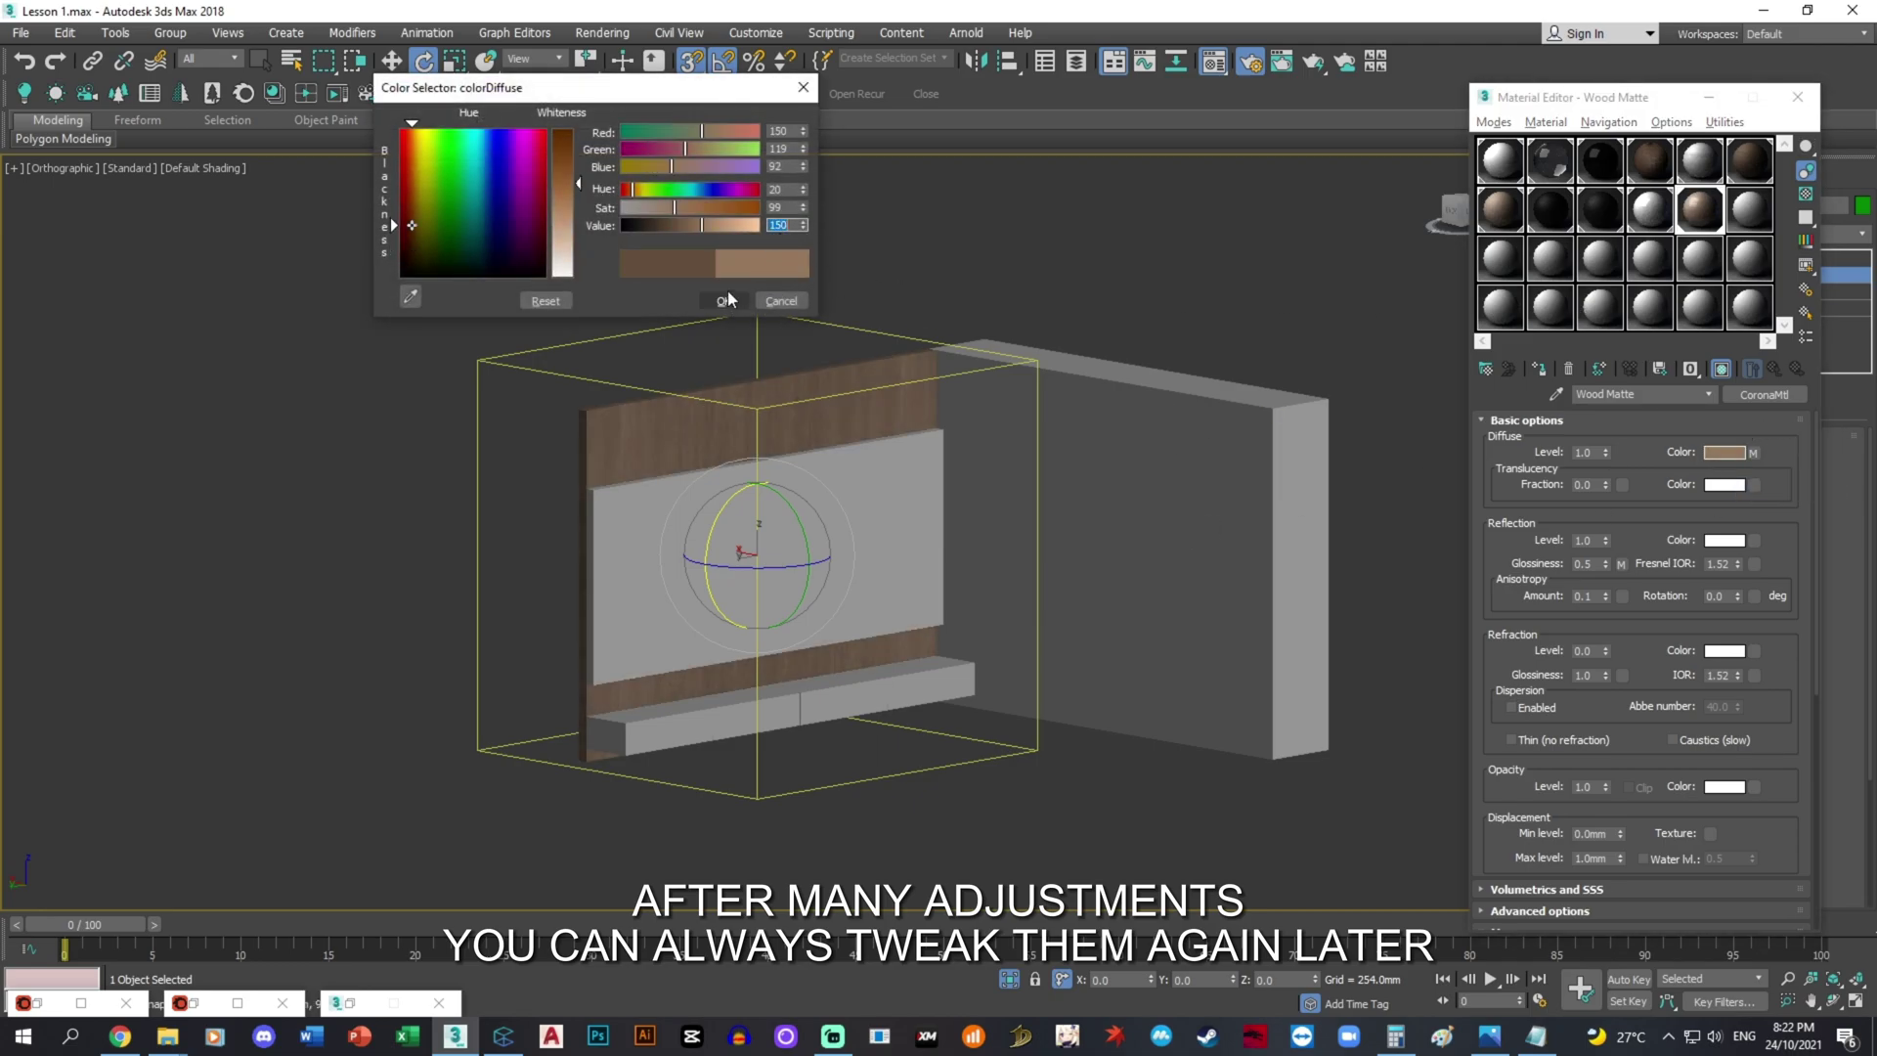
click(728, 301)
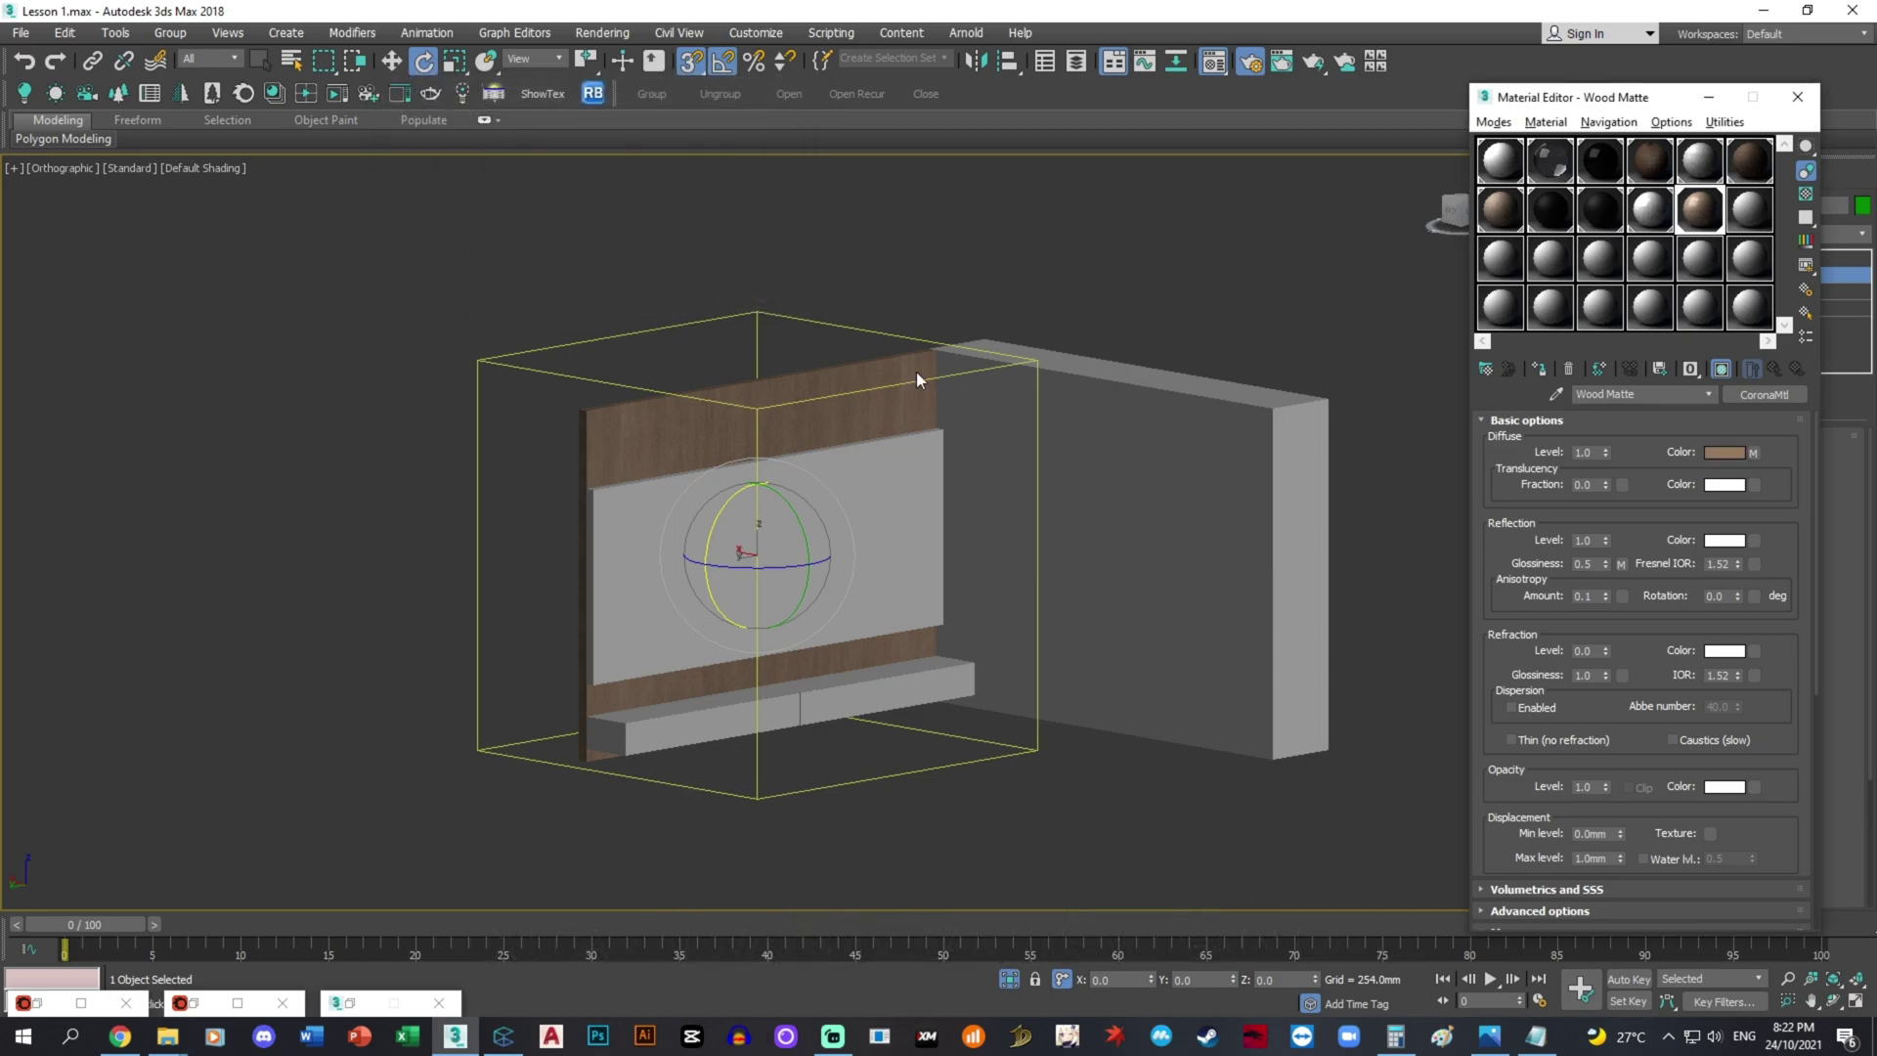
- Minimize the Material Editor and turn on see-through display for the wooden back panel
scroll(884, 646, up, 5)
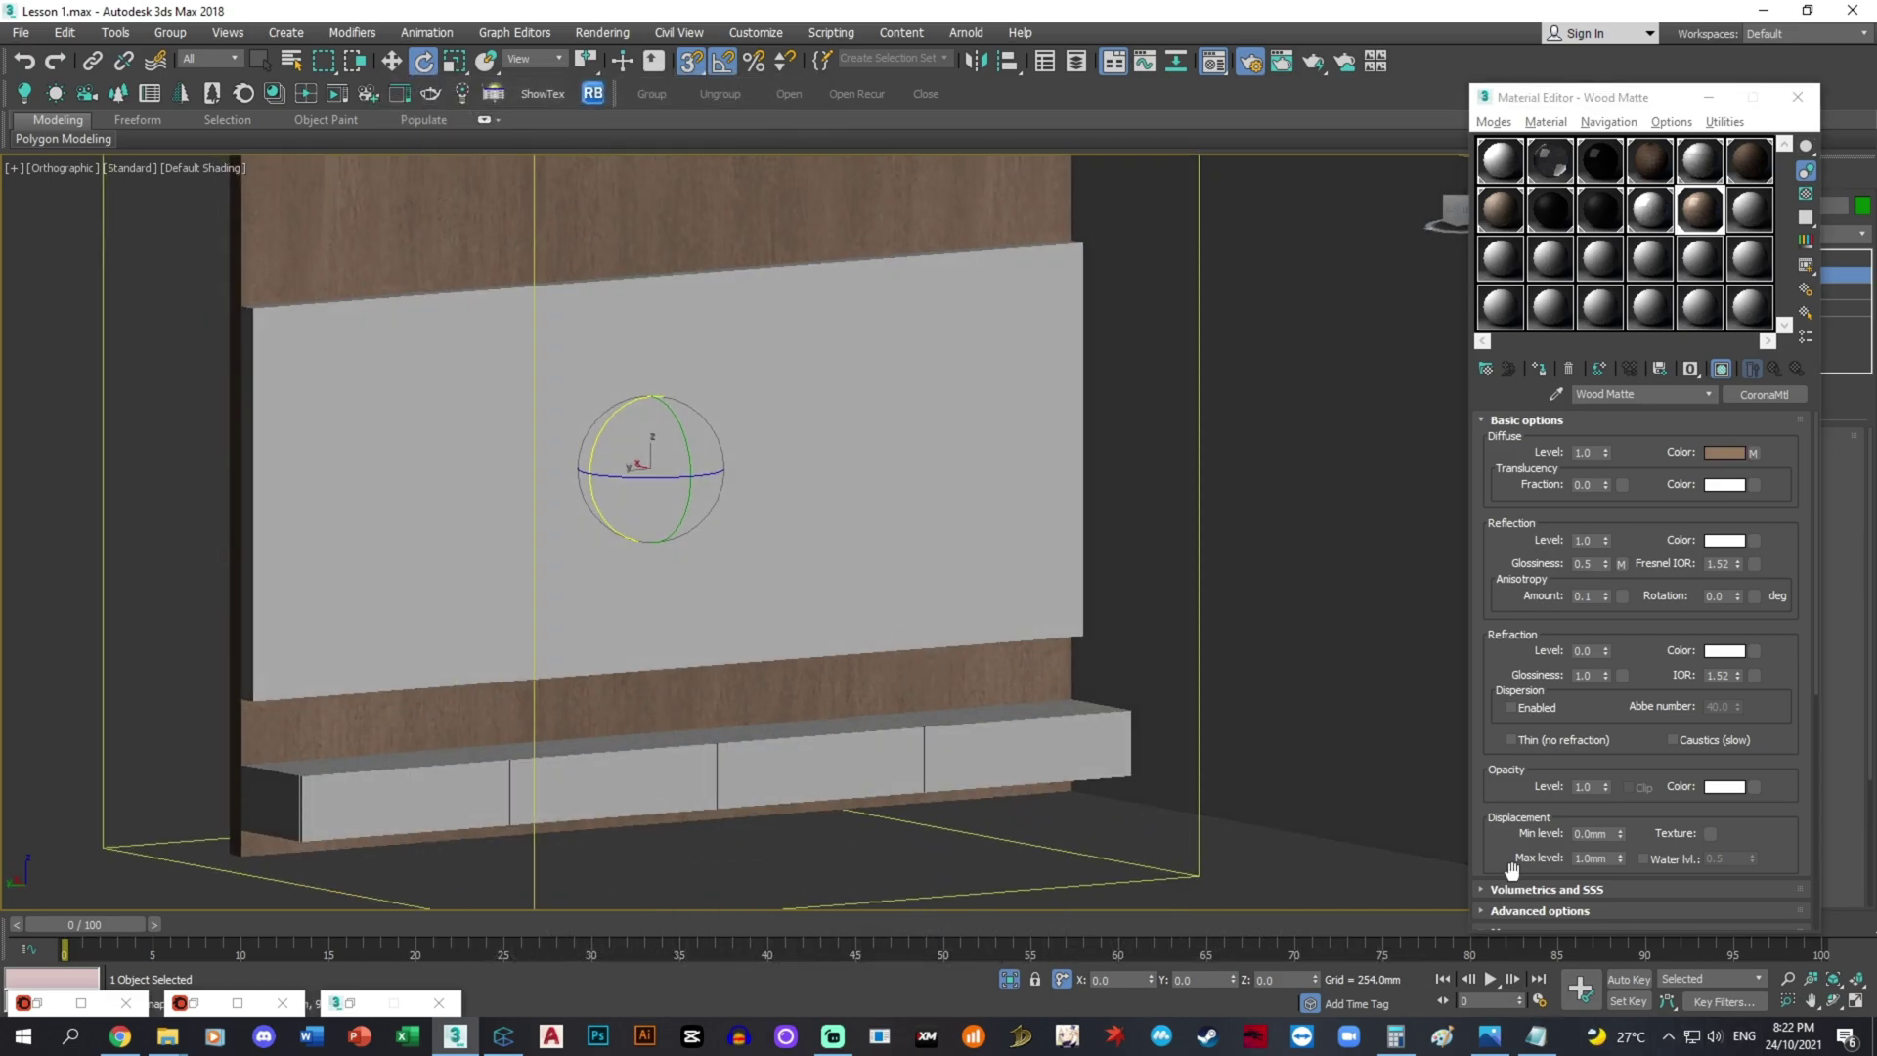
click(1709, 97)
alt+middle_drag(1506, 337, 1499, 297)
key(w)
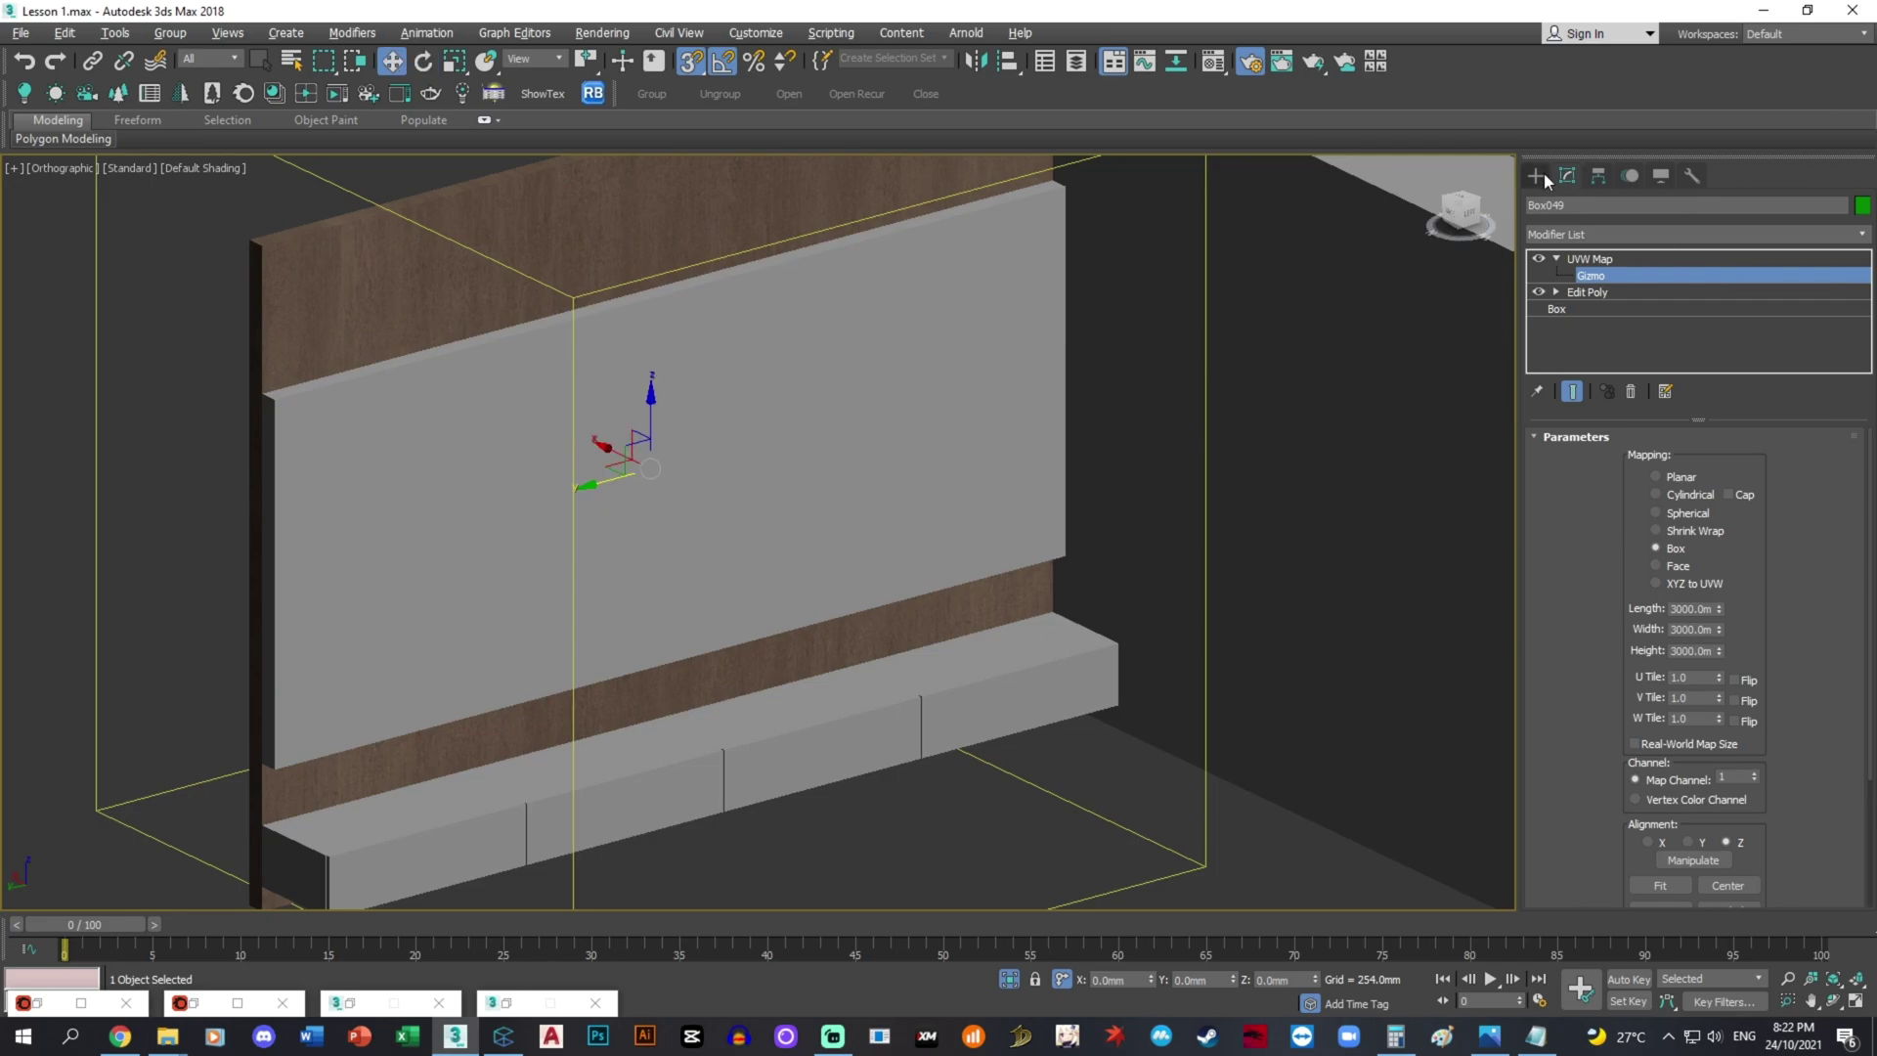
key(alt+x)
- Check the reference photo and draw a box across the back panel, about 3748 mm long and 2700 mm high, in wireframe display
click(1536, 175)
click(1647, 299)
click(1489, 1037)
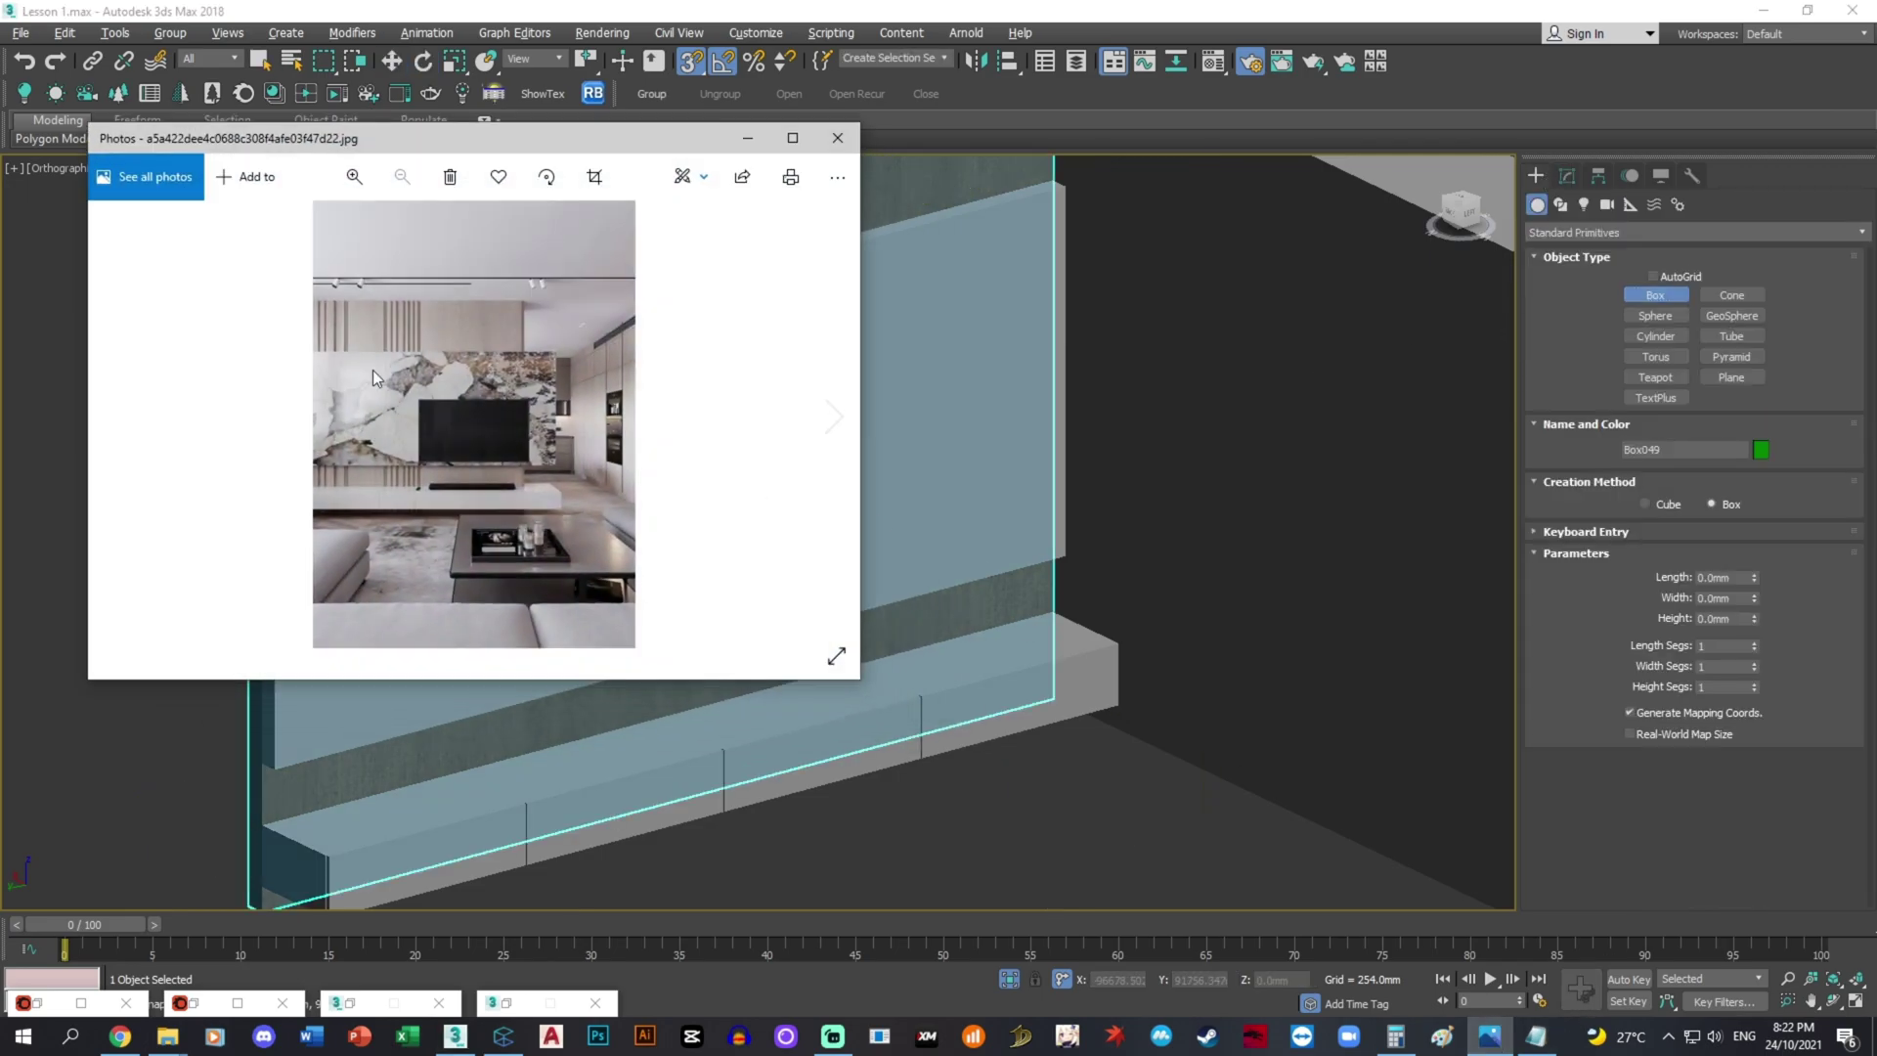
click(748, 138)
middle_drag(658, 626, 985, 436)
drag(592, 732, 1218, 606)
scroll(1050, 699, down, 2)
key(F3)
scroll(1354, 533, up, 4)
scroll(1238, 575, down, 3)
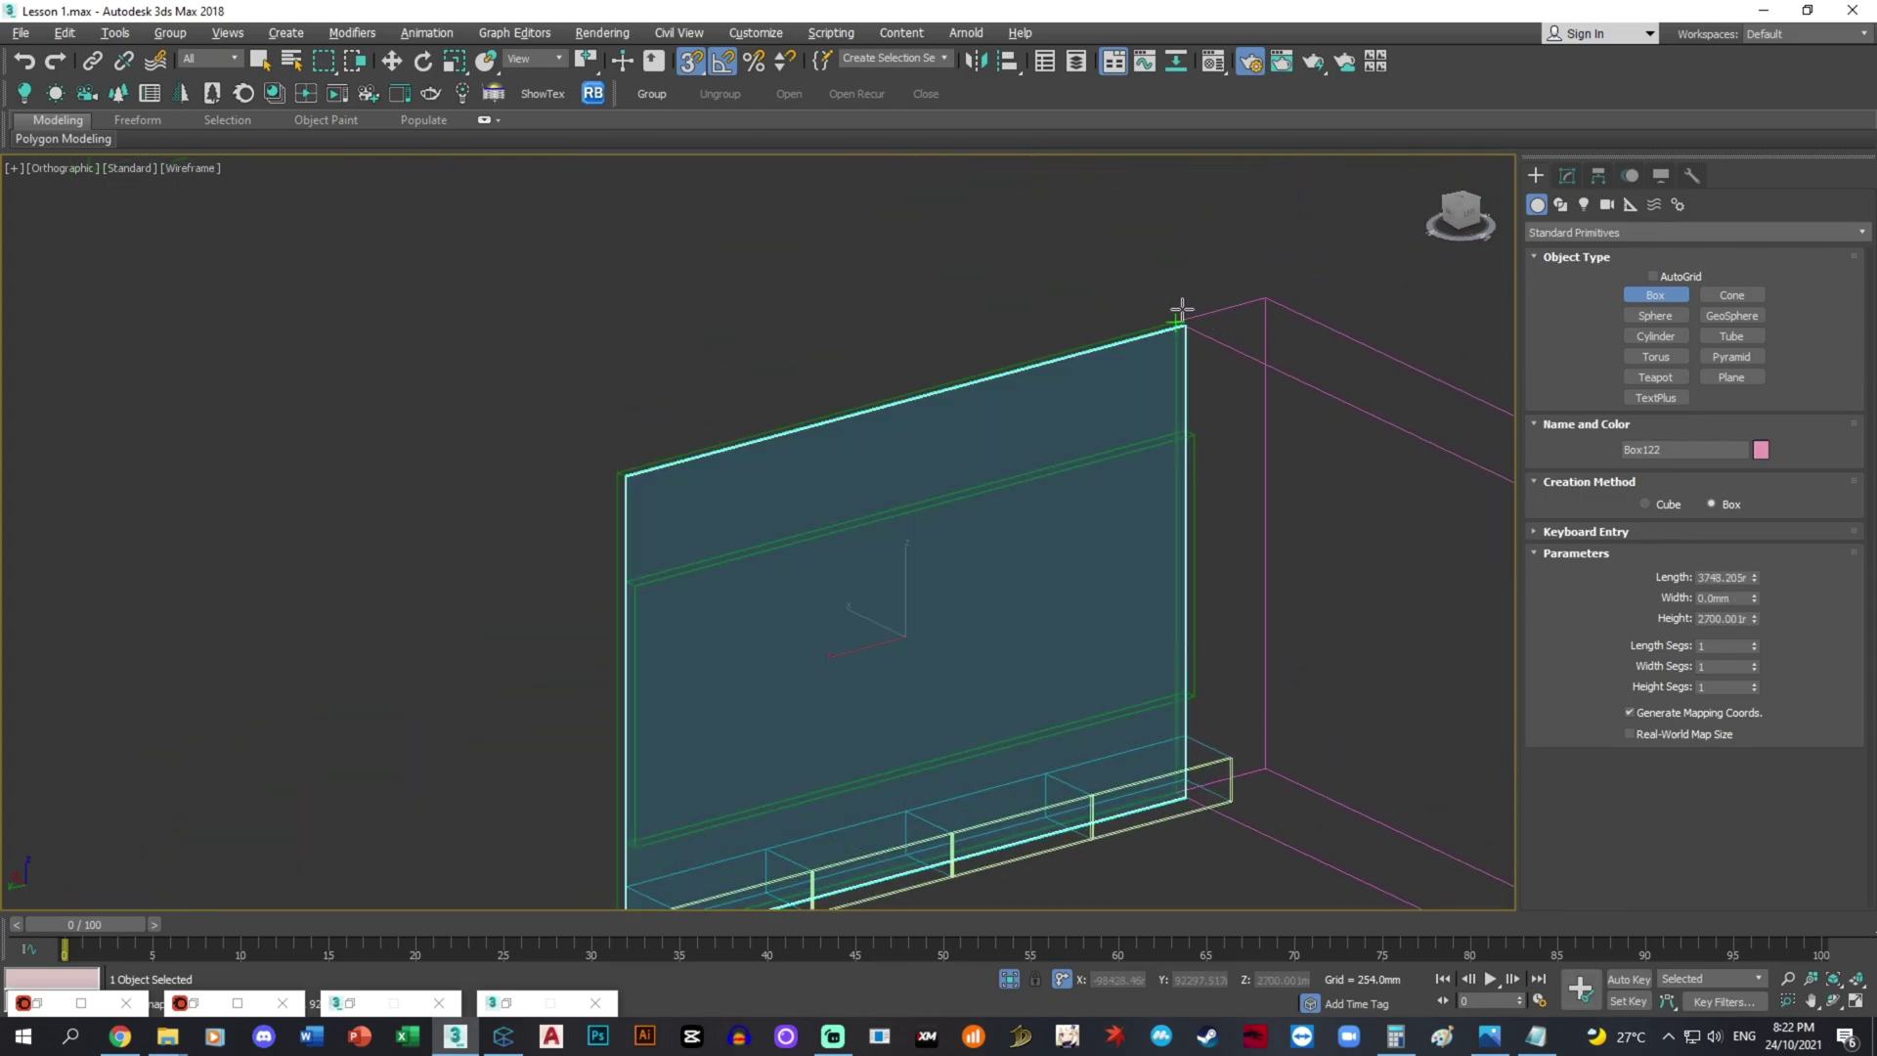
click(1182, 306)
- Set the new box's width to 40 mm
click(1727, 598)
text(20)
key(Return)
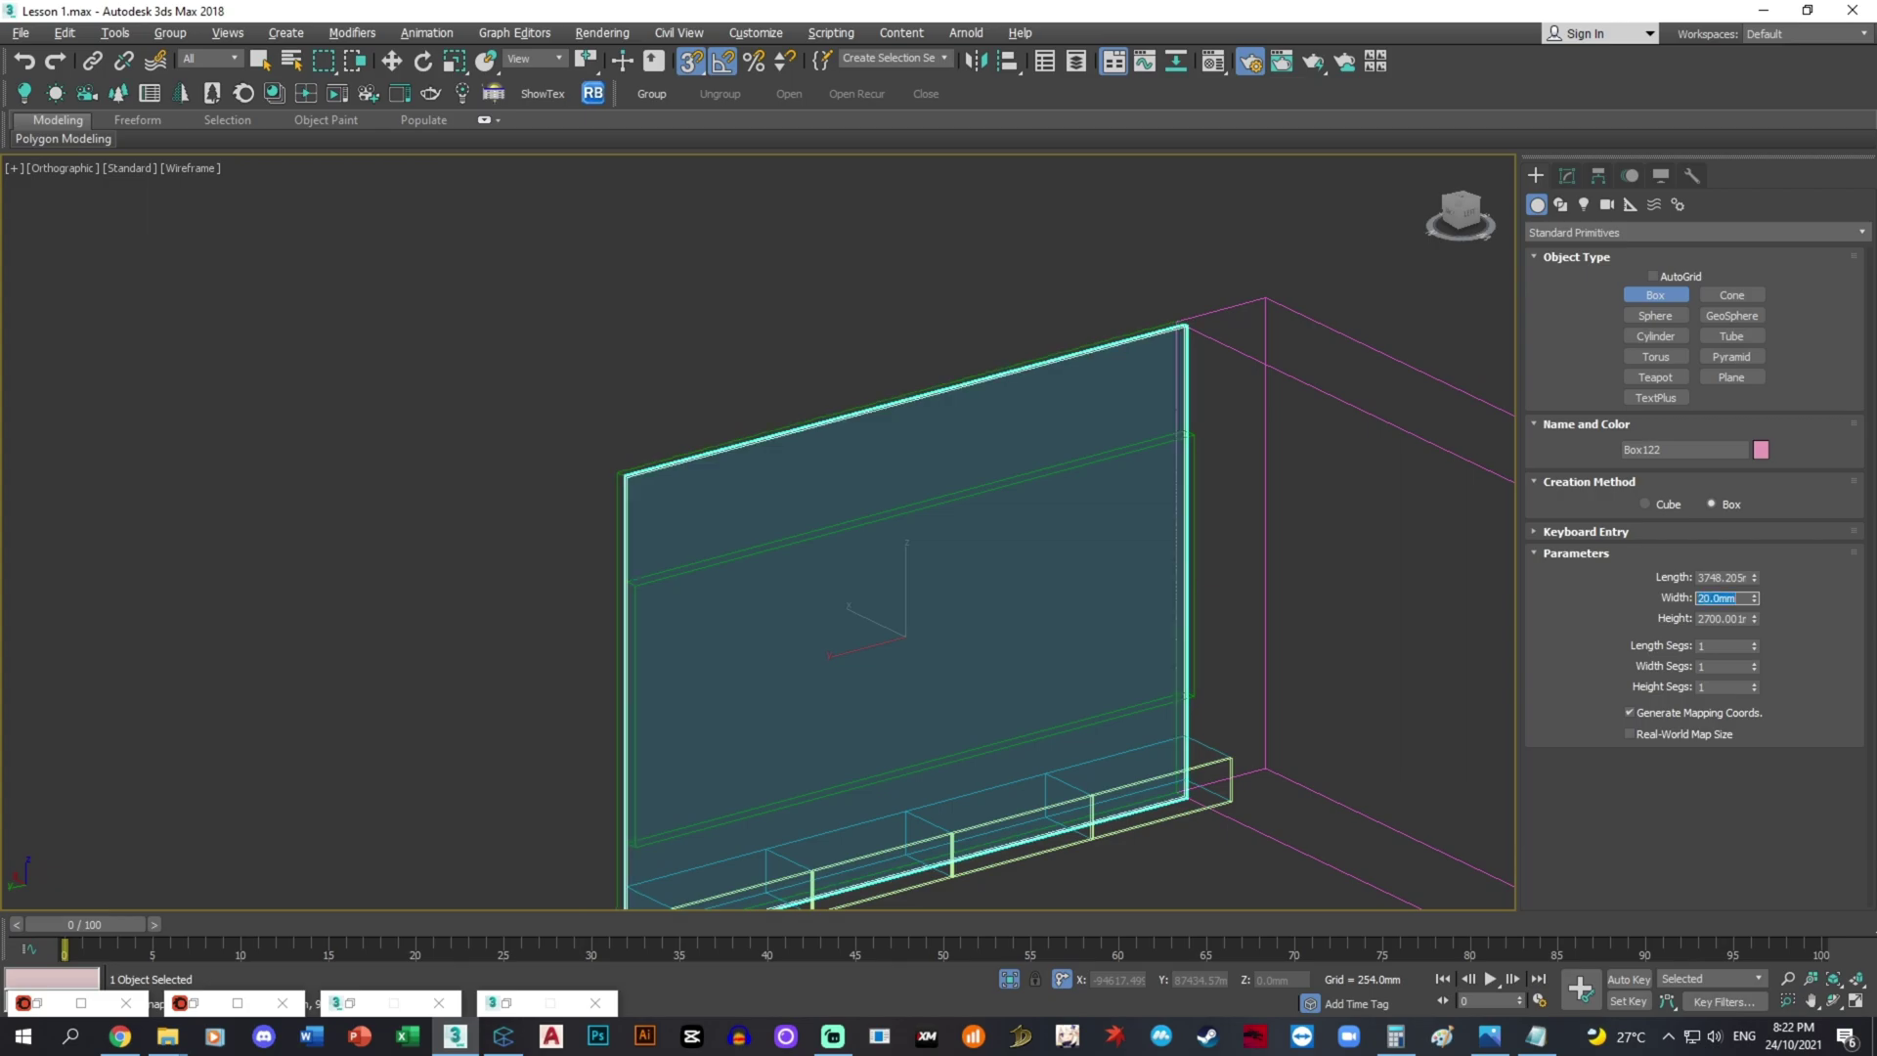
text(50)
key(Return)
- Switch scaling to the selection center and stretch the box vertically slightly beyond the back panel
middle_drag(937, 583, 930, 541)
key(r)
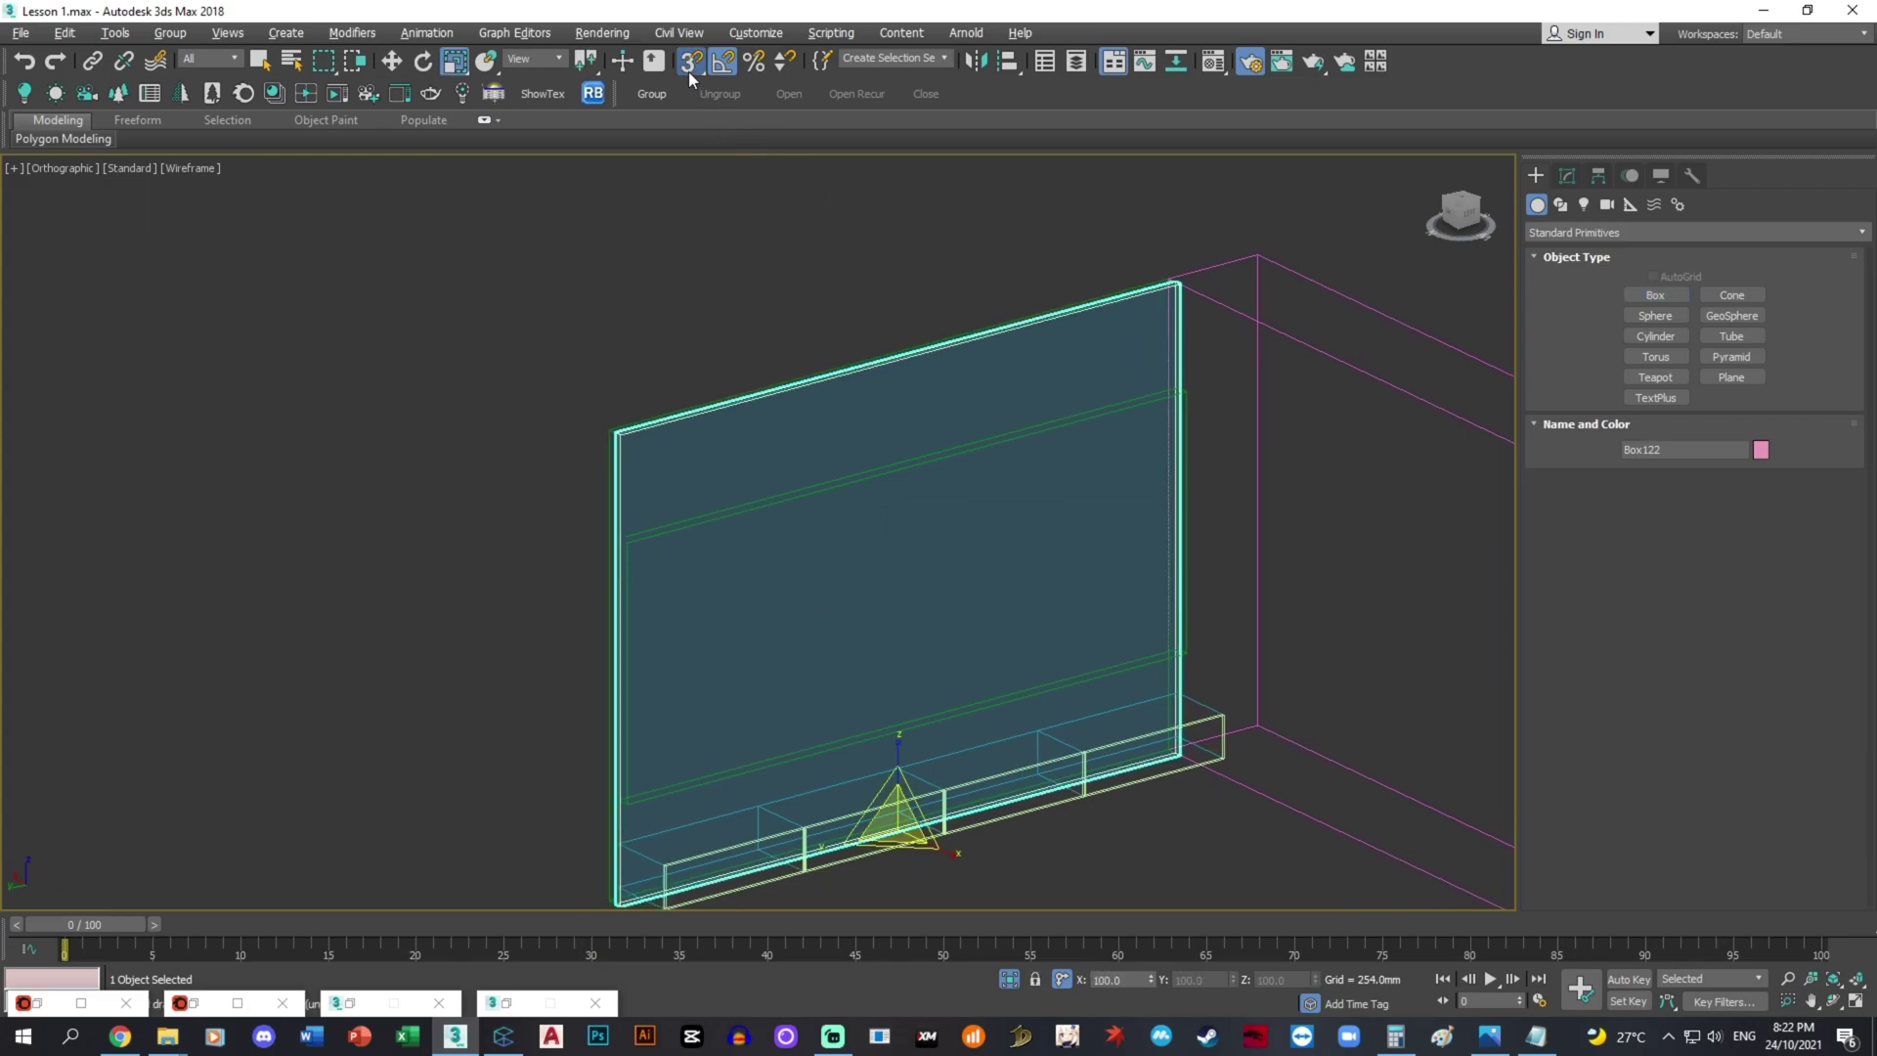
drag(591, 66, 595, 119)
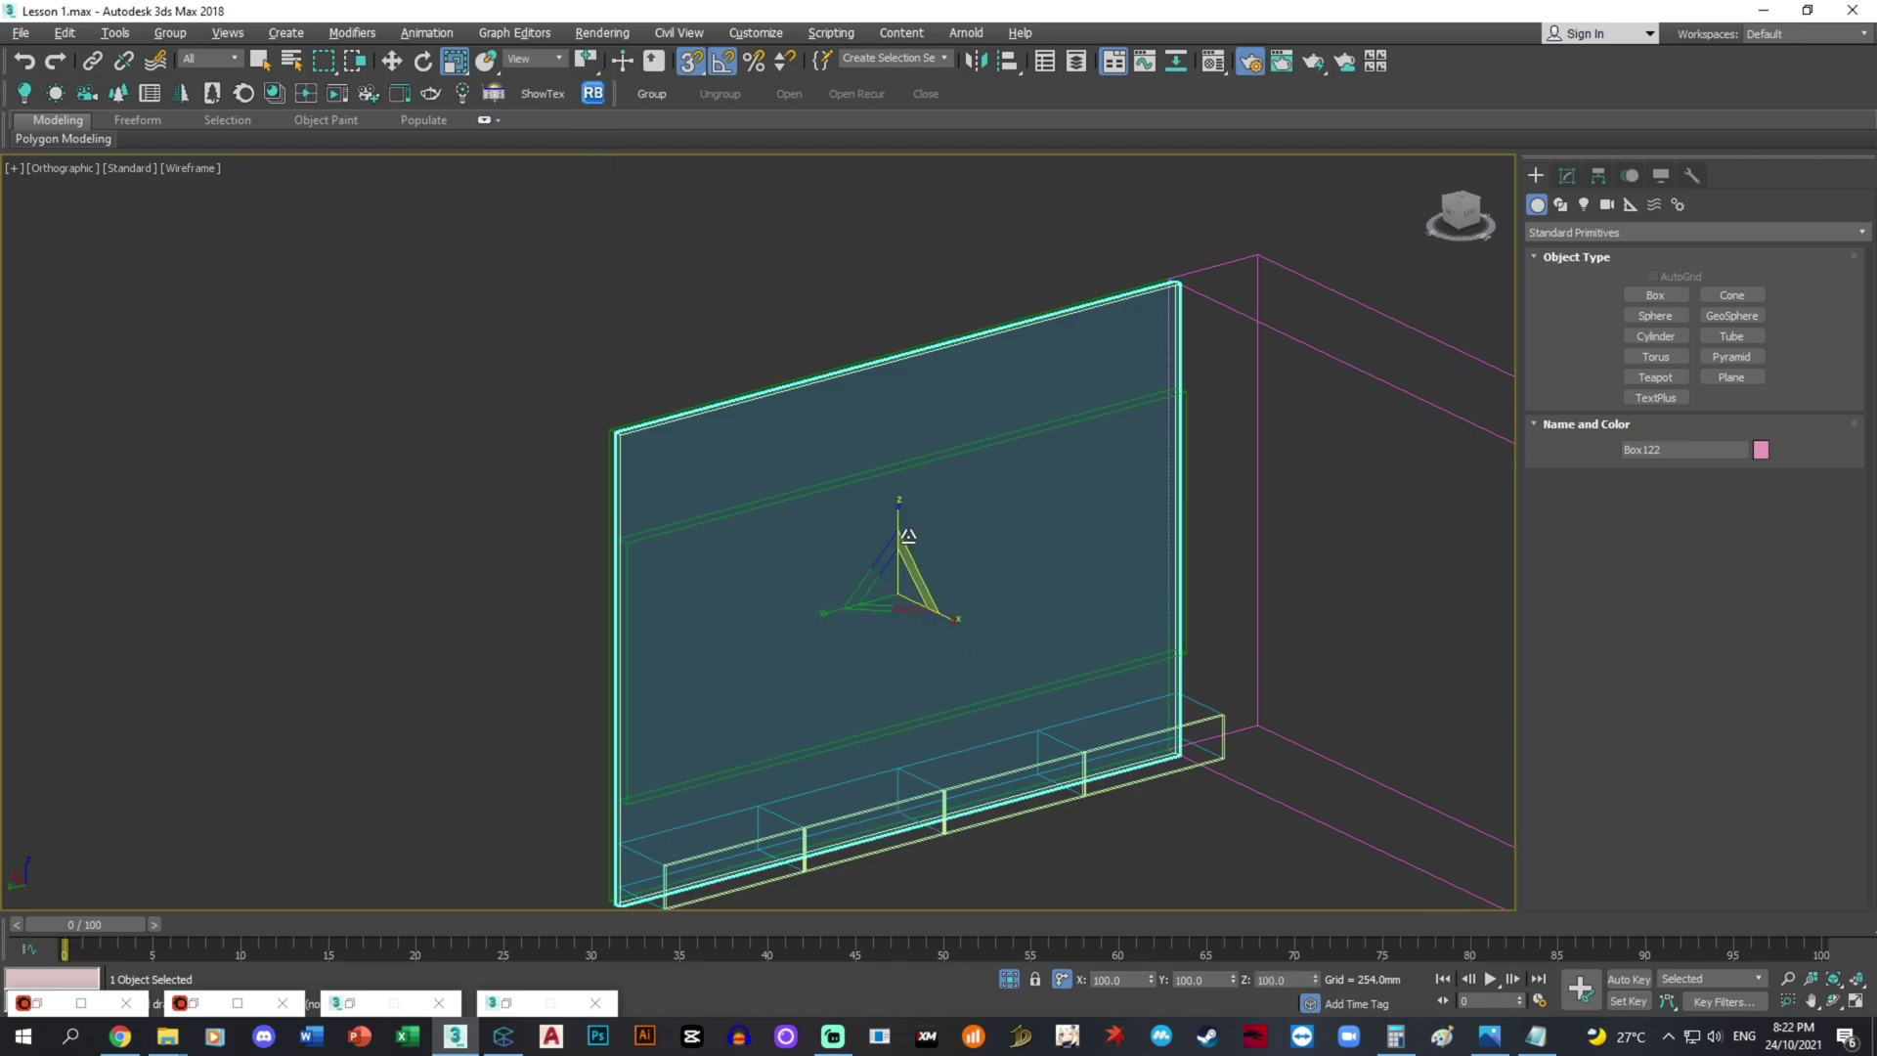
drag(898, 517, 902, 505)
- Reduce the box's length to 20 mm to turn it into a narrow vertical slat
click(1560, 186)
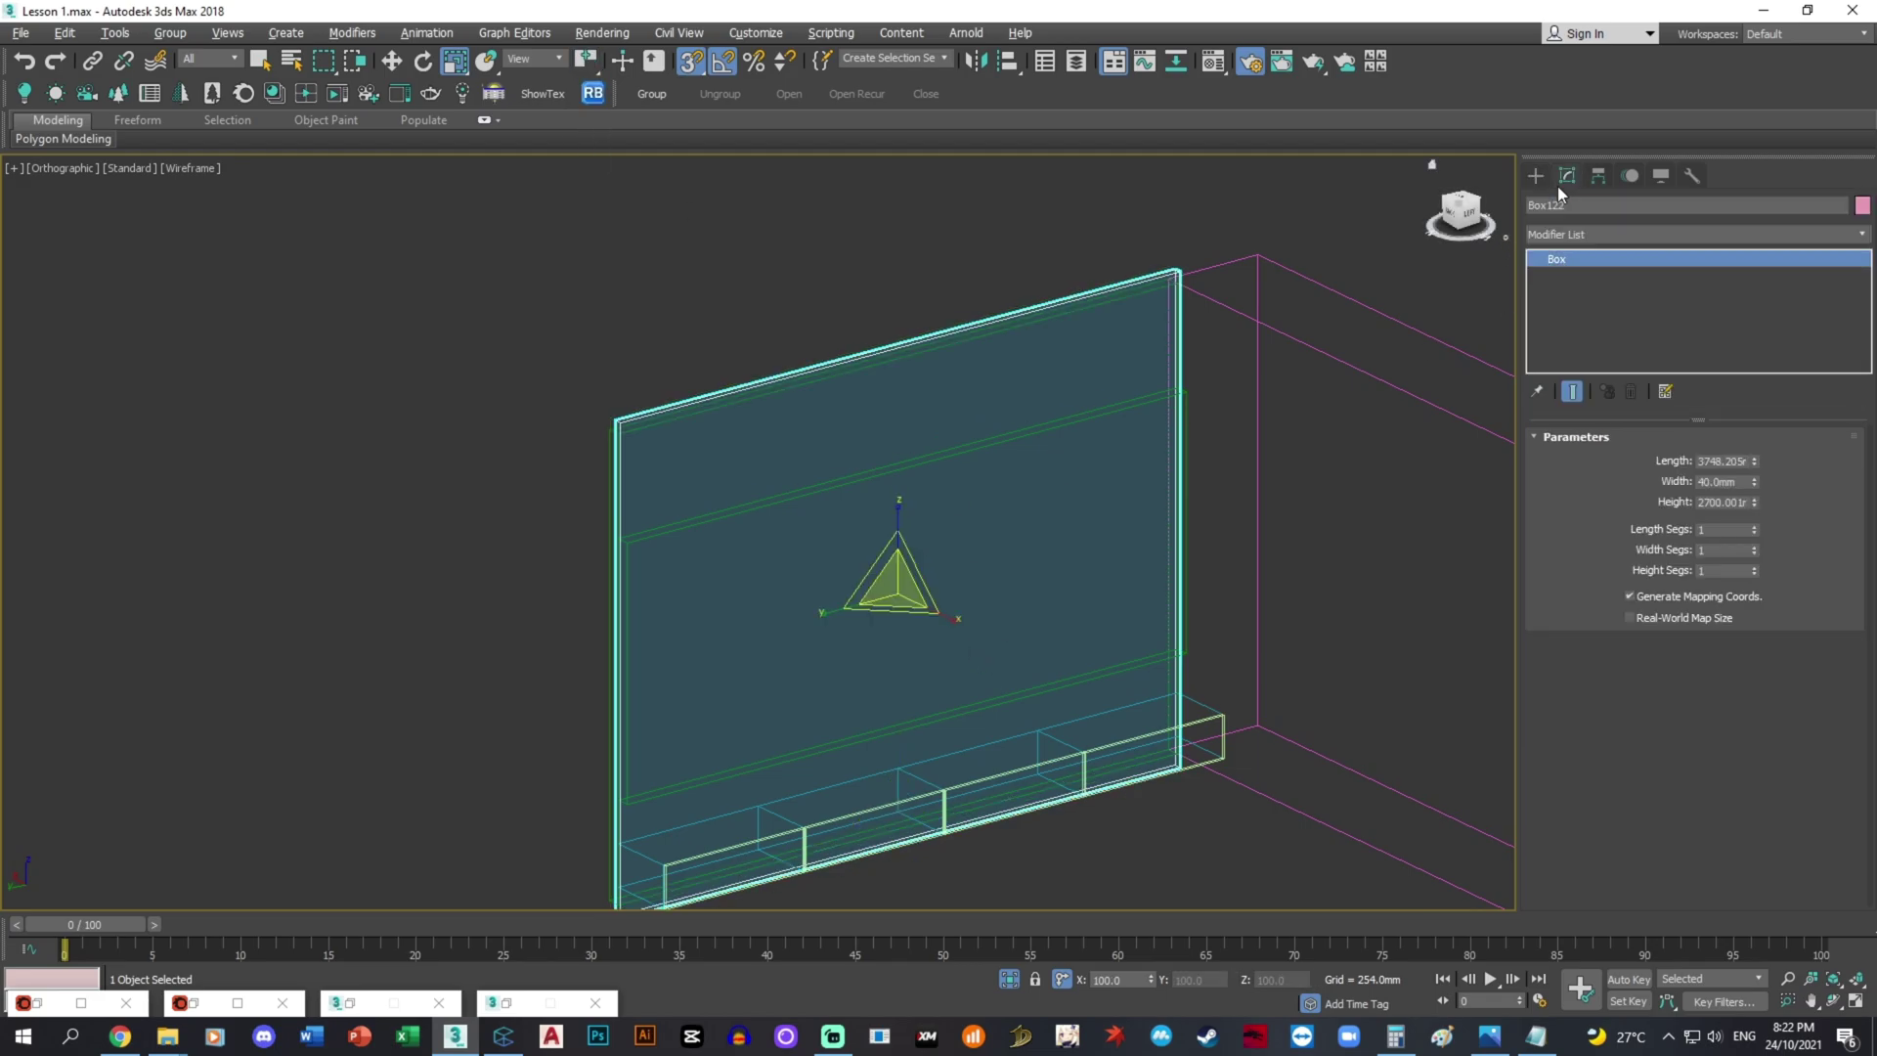
double_click(1729, 462)
text(40)
key(Return)
text(w)
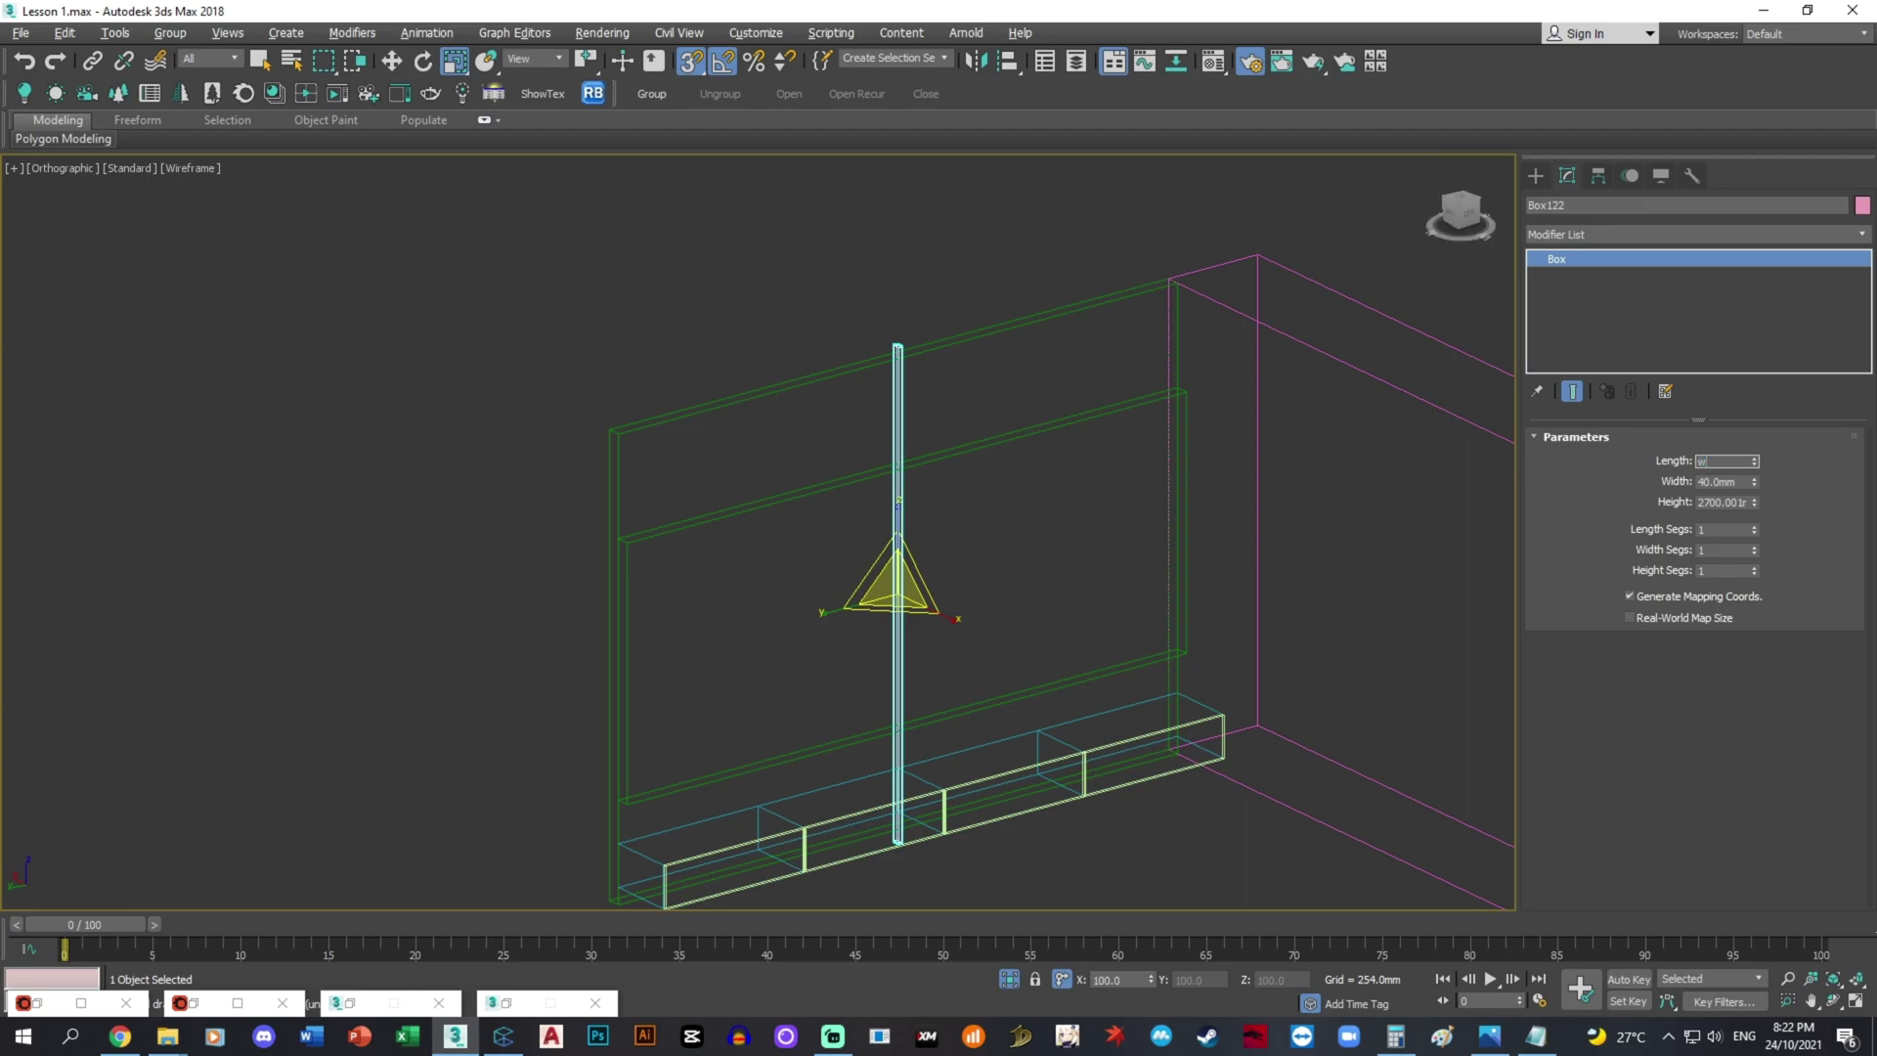
- Check the reference photo, move the slat sideways along the wall and place one independent copy beside it
middle_drag(1173, 606, 1134, 583)
click(1491, 1036)
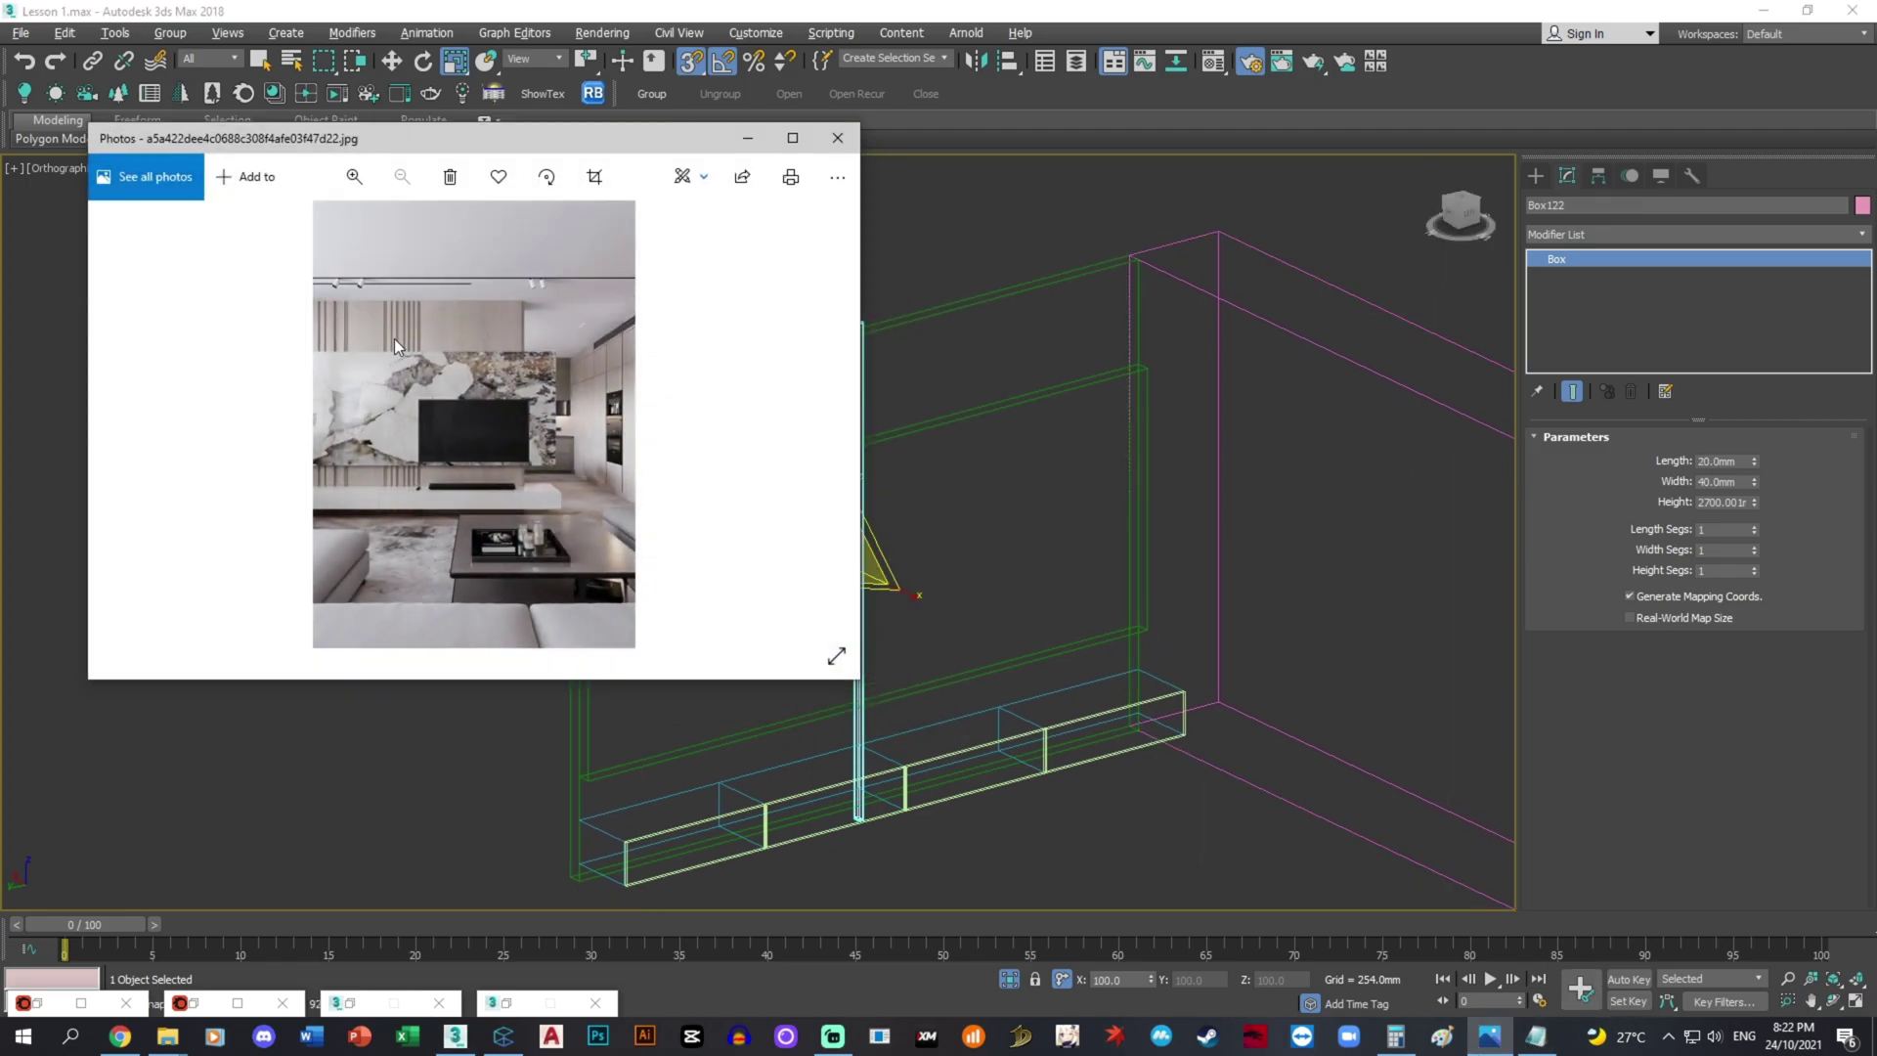
middle_drag(1023, 439, 1208, 434)
alt+middle_drag(1209, 434, 1101, 528)
key(w)
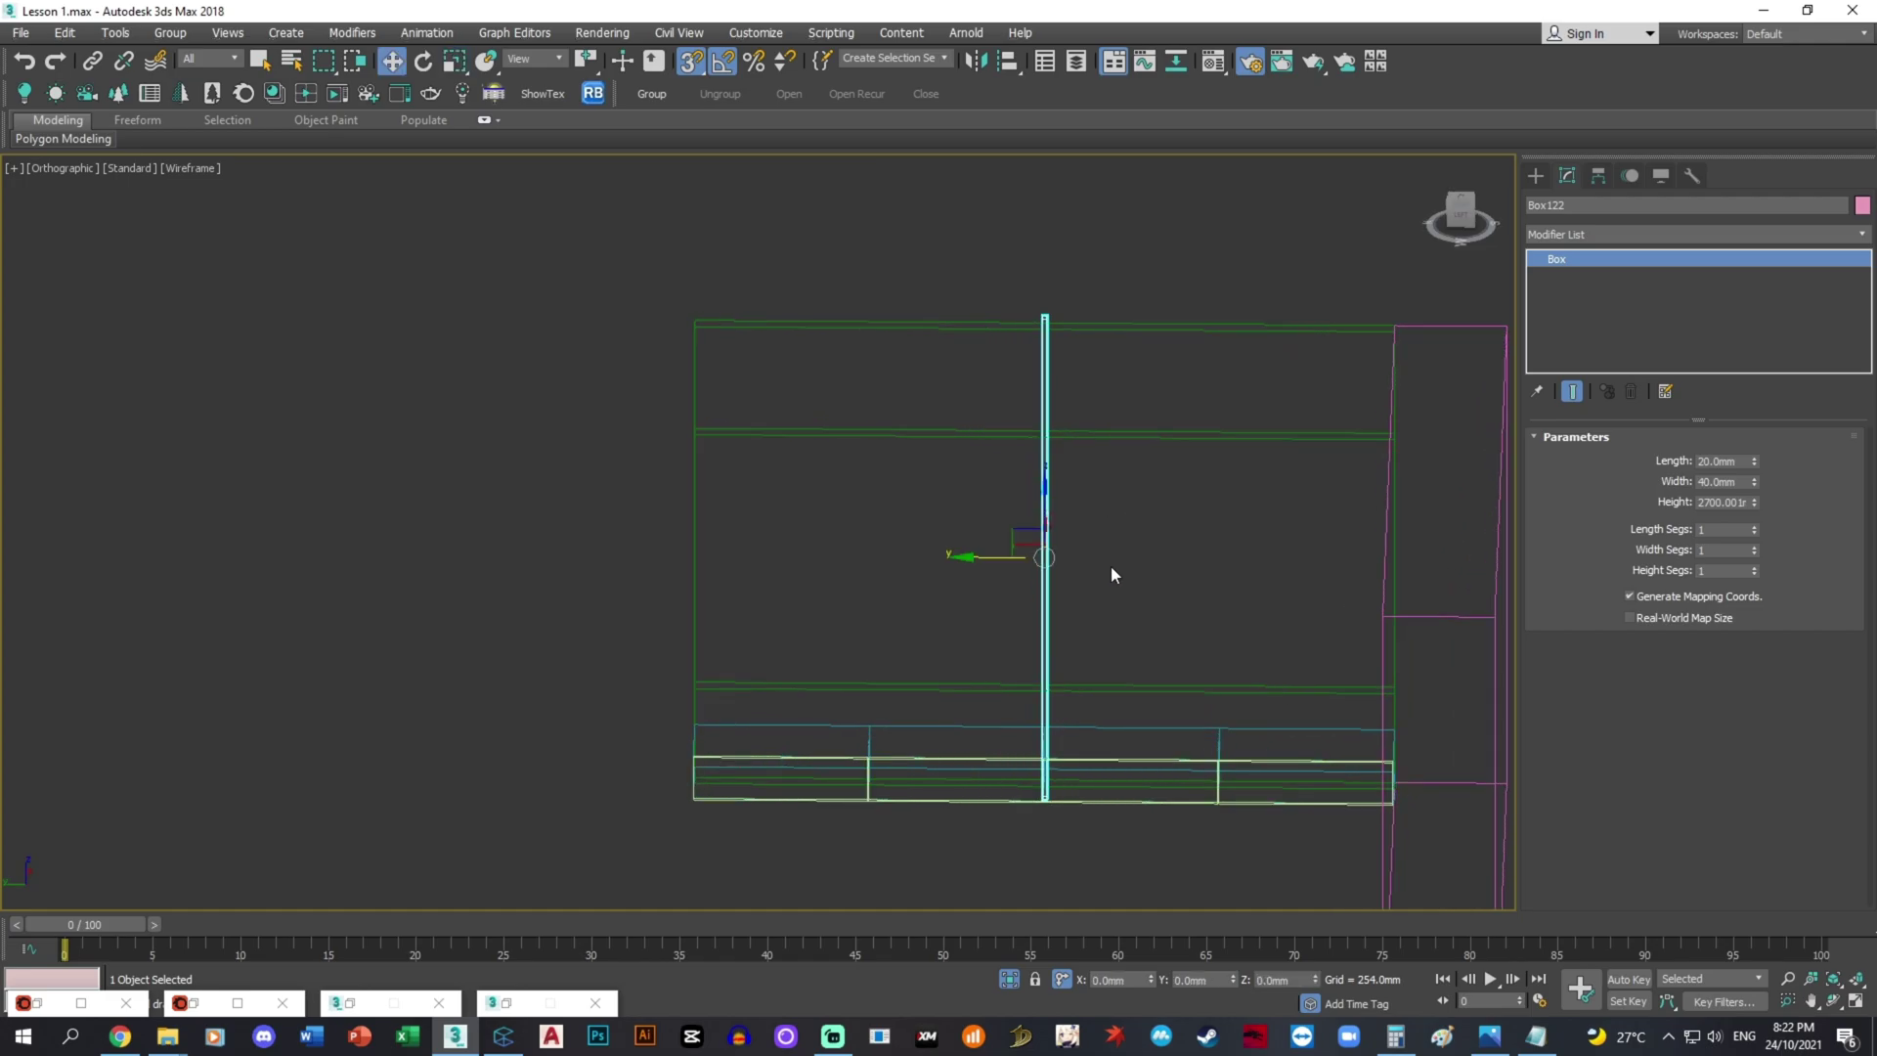
mouse_move(1043, 556)
mouse_down()
mouse_move(915, 557)
mouse_move(955, 557)
mouse_up()
click(836, 459)
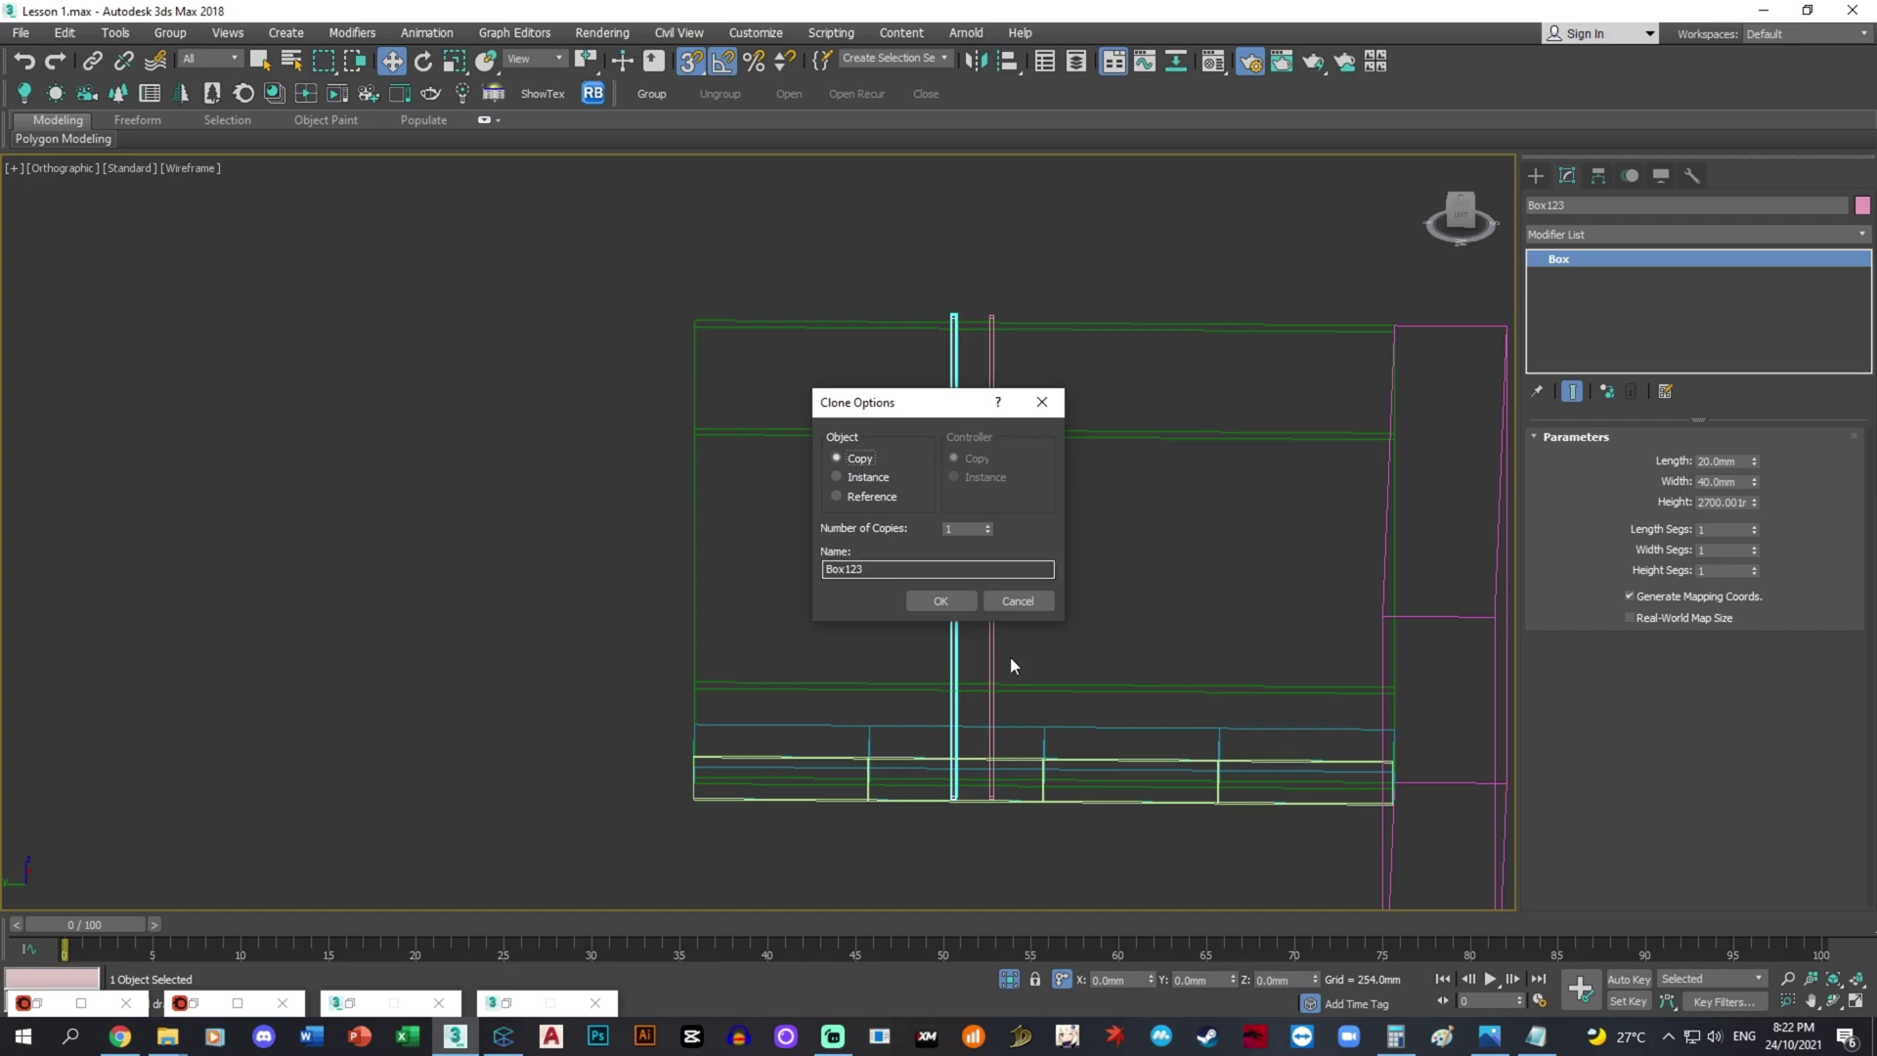
click(966, 602)
- Check the reference photo and slide the two slats sideways so they stand close together on the wall
click(1483, 1048)
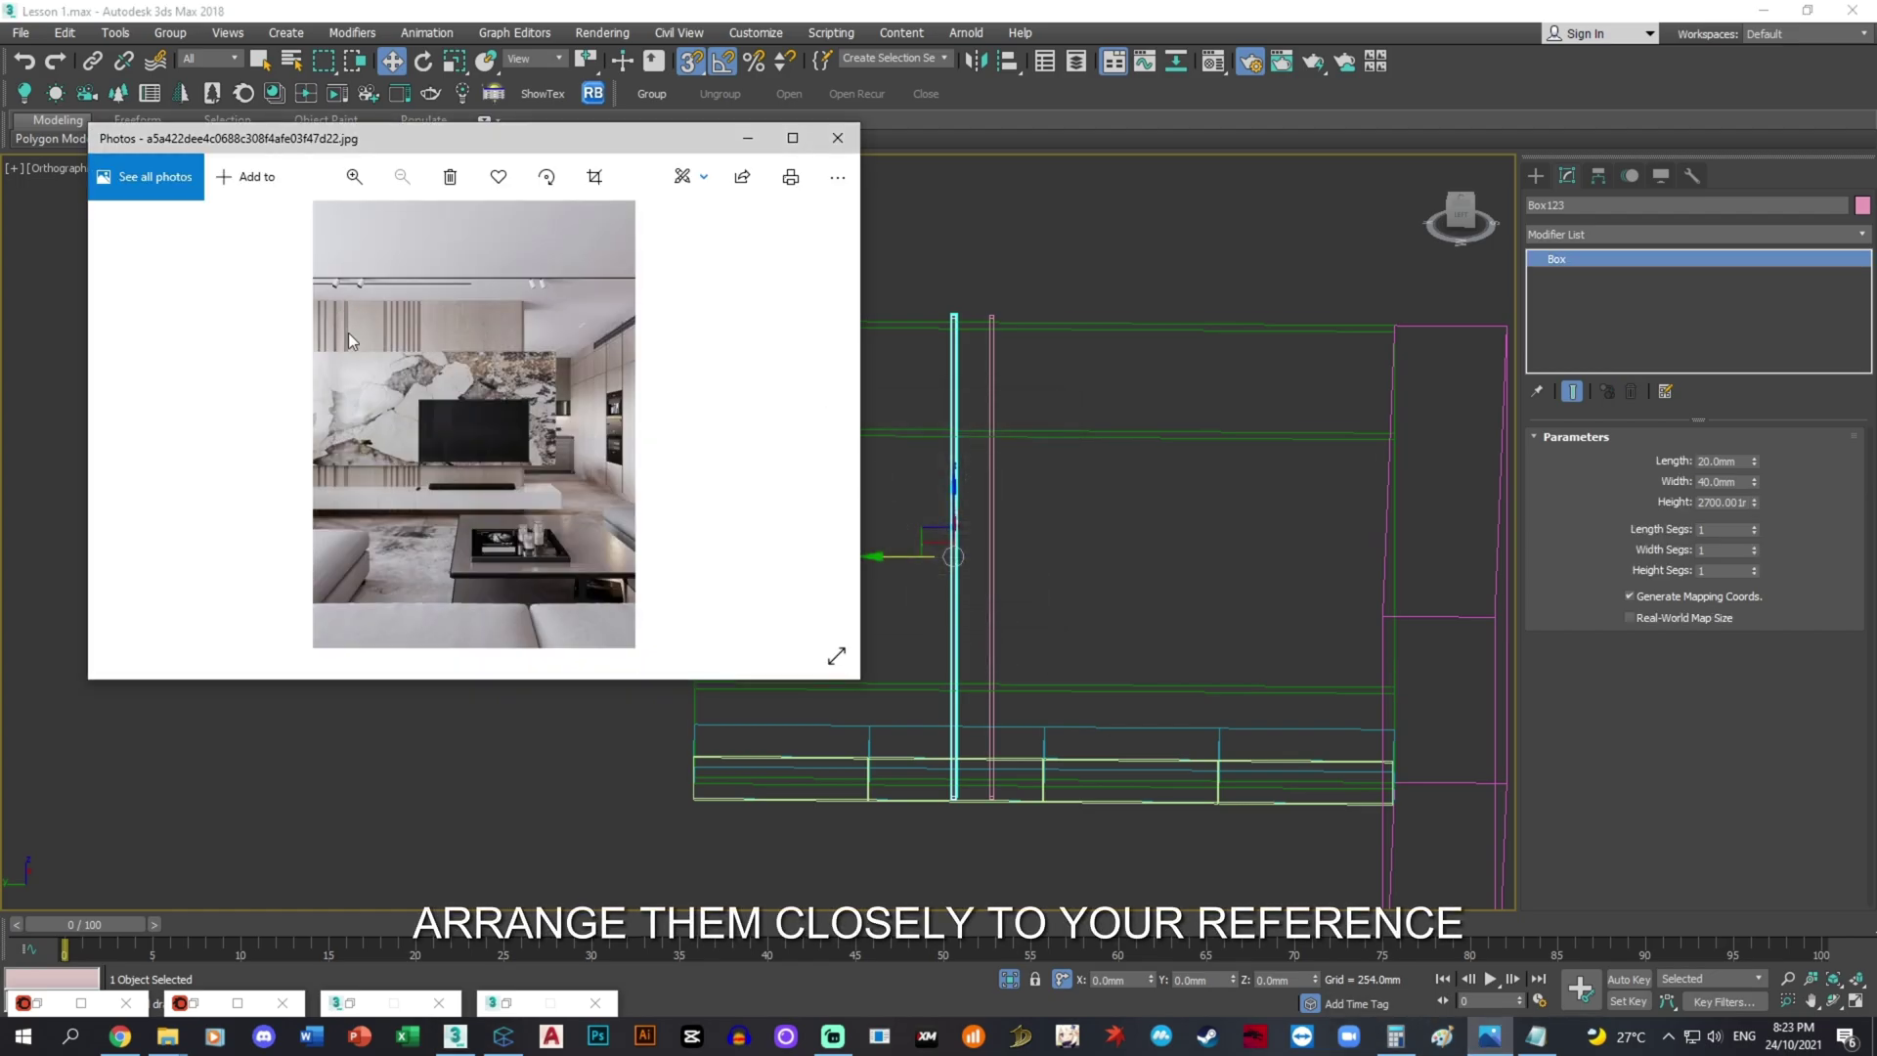
click(749, 140)
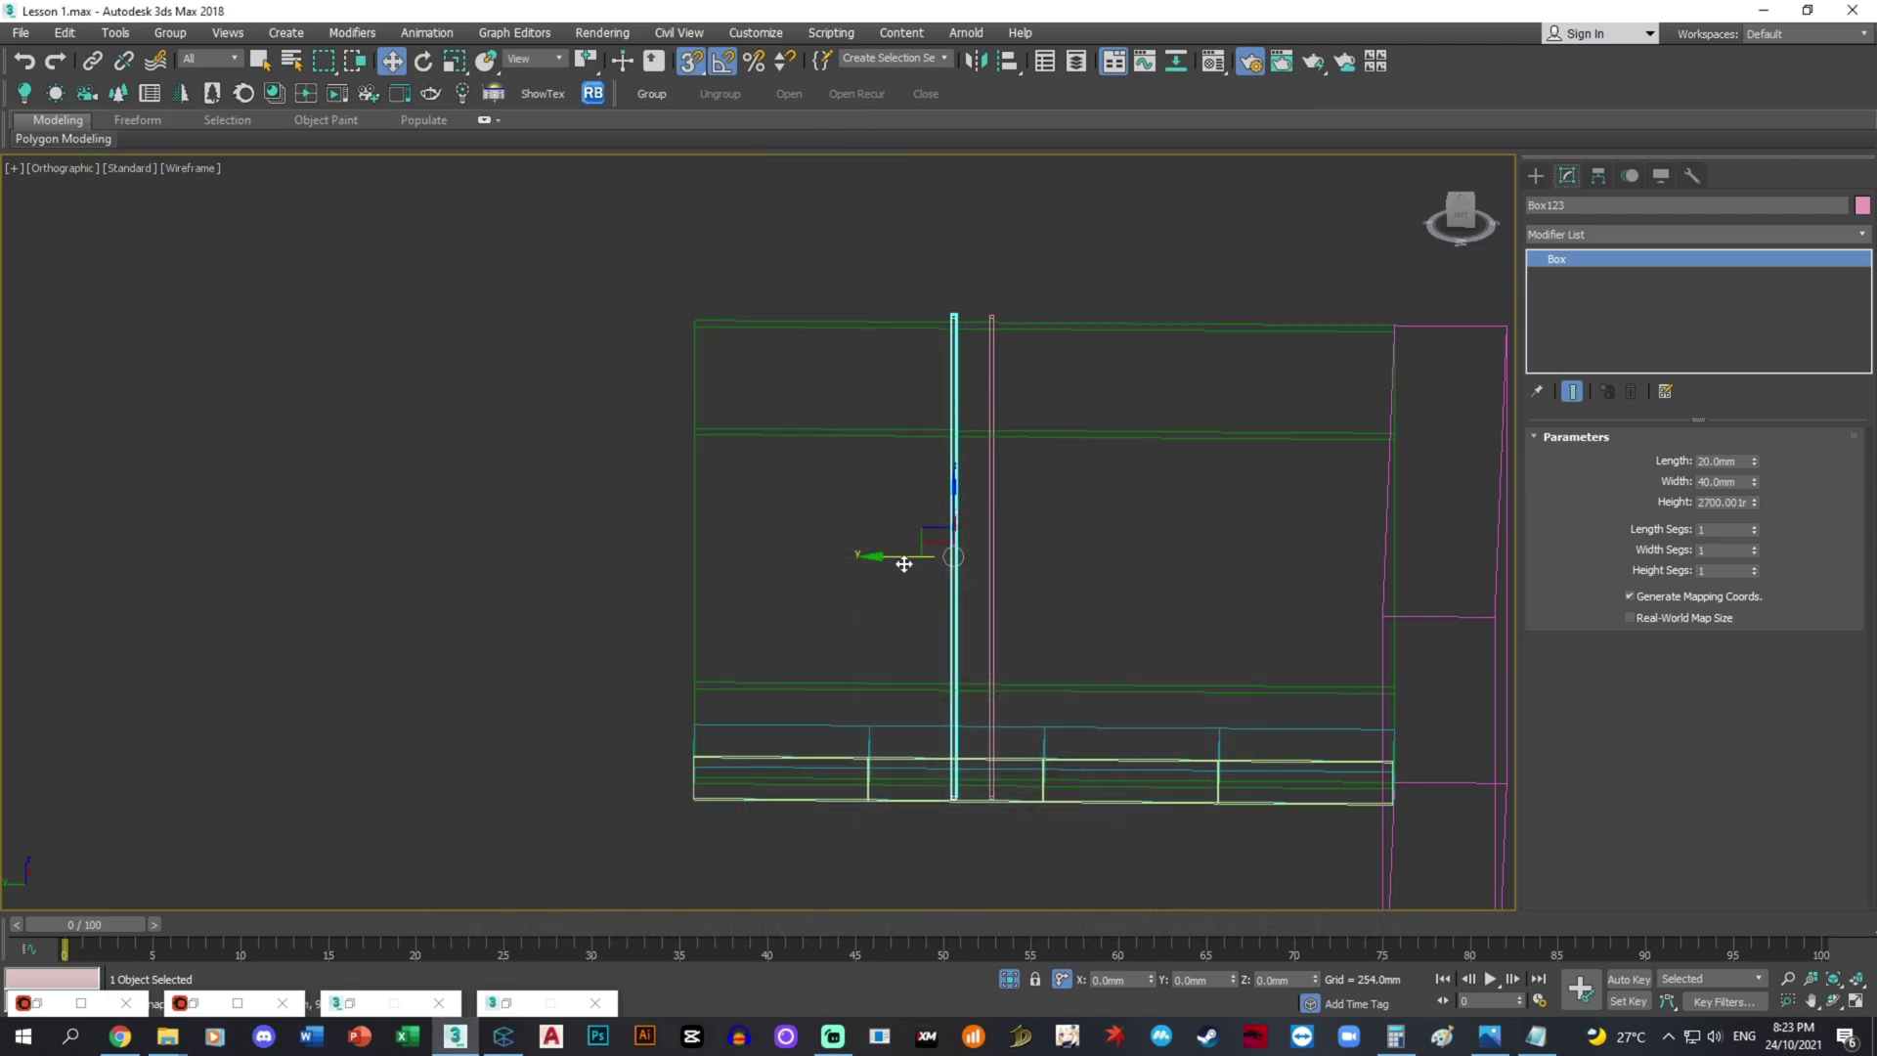
click(1000, 401)
mouse_move(1001, 401)
mouse_down()
mouse_move(977, 408)
mouse_move(993, 410)
mouse_up()
click(949, 408)
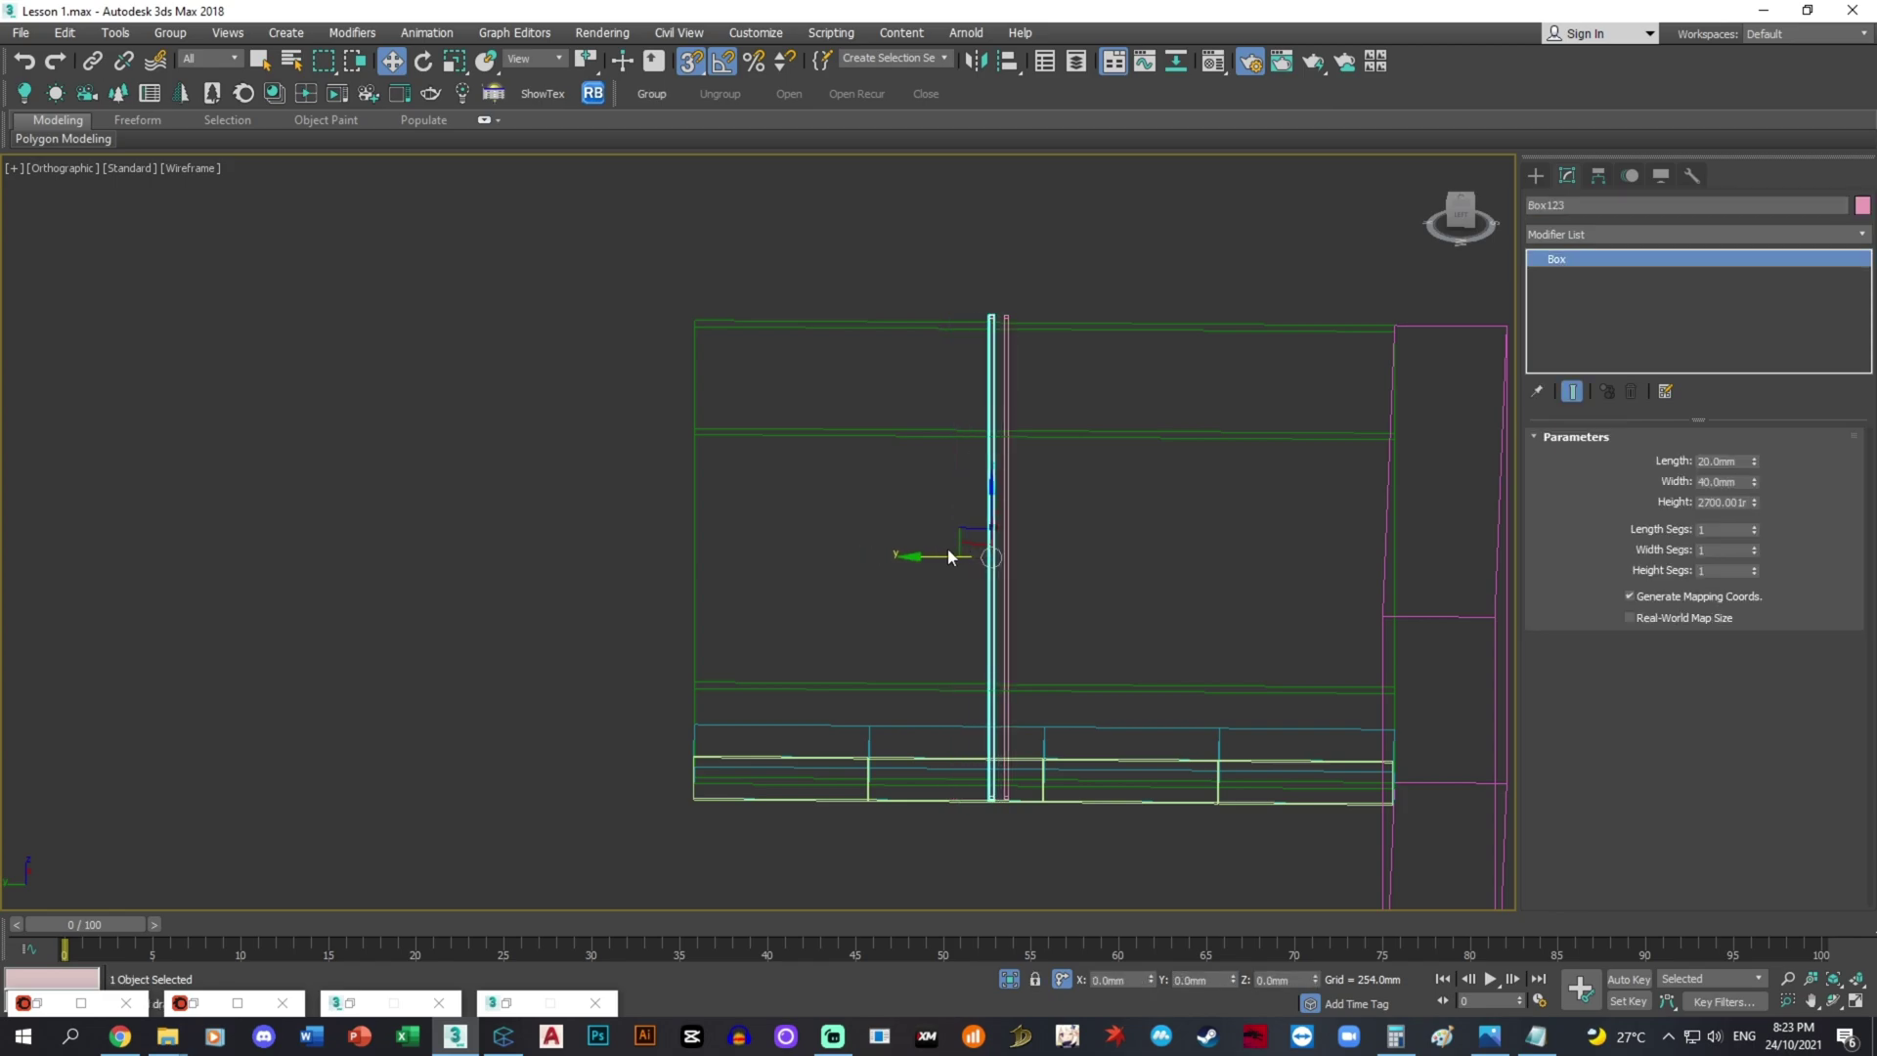
- Clone the selected slat sideways along the wall as 10 independent, evenly spaced copies
mouse_move(948, 555)
shift+mouse_down()
mouse_move(913, 553)
mouse_move(973, 549)
shift+mouse_up()
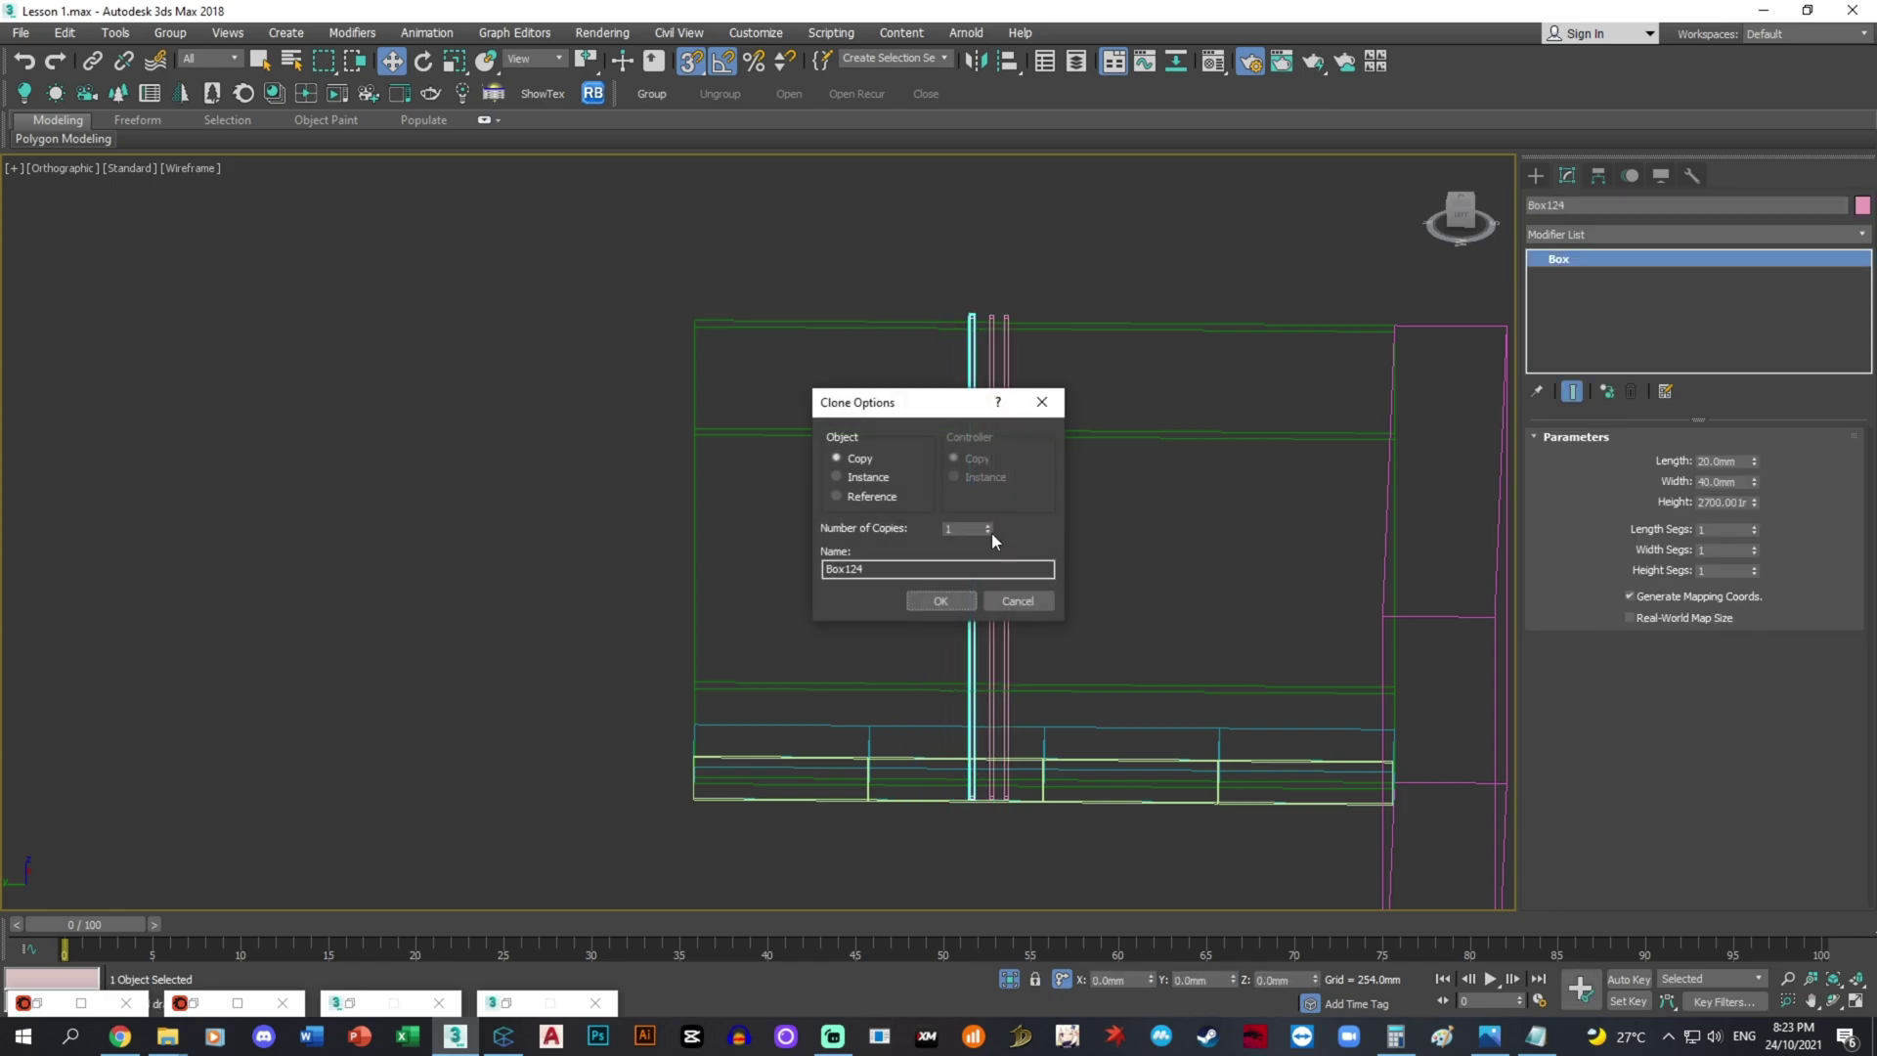
double_click(967, 529)
text(10)
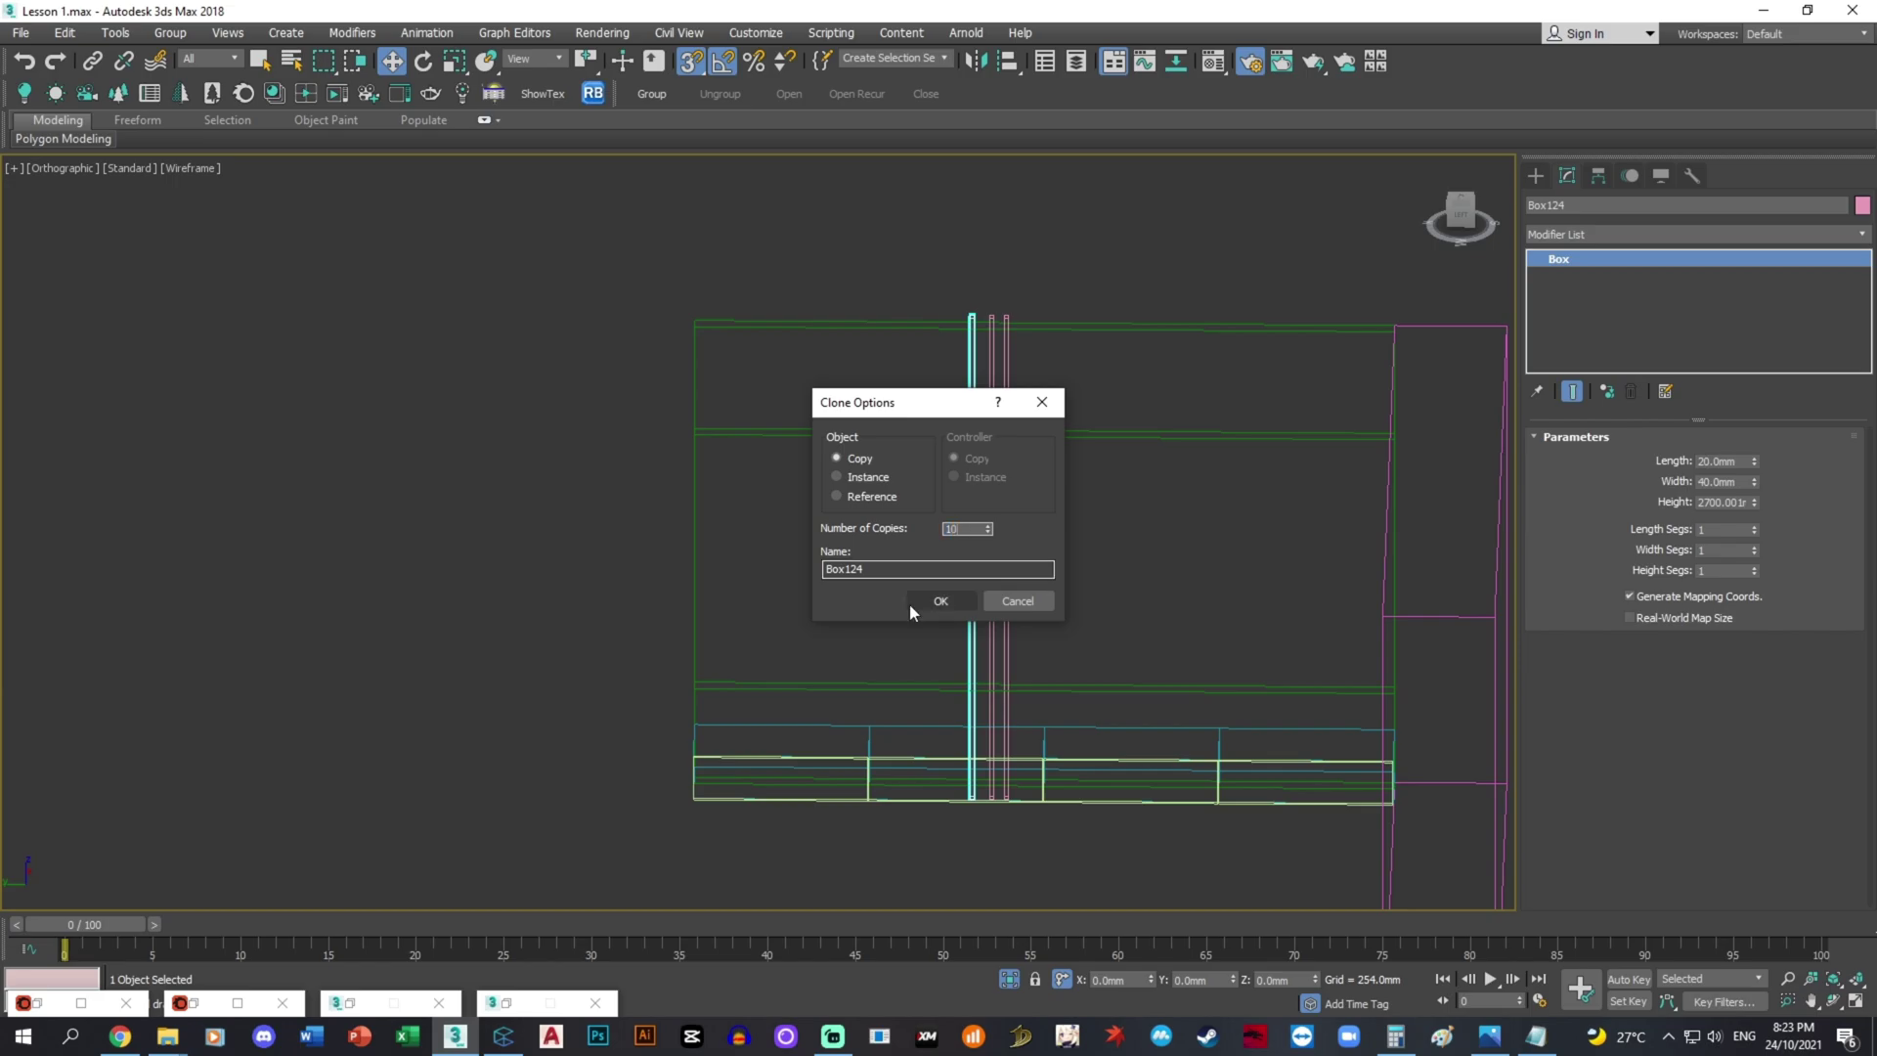
click(940, 601)
- Compare with the reference photo and shift the copied slats sideways into irregular spacing like the photo's
click(1545, 1040)
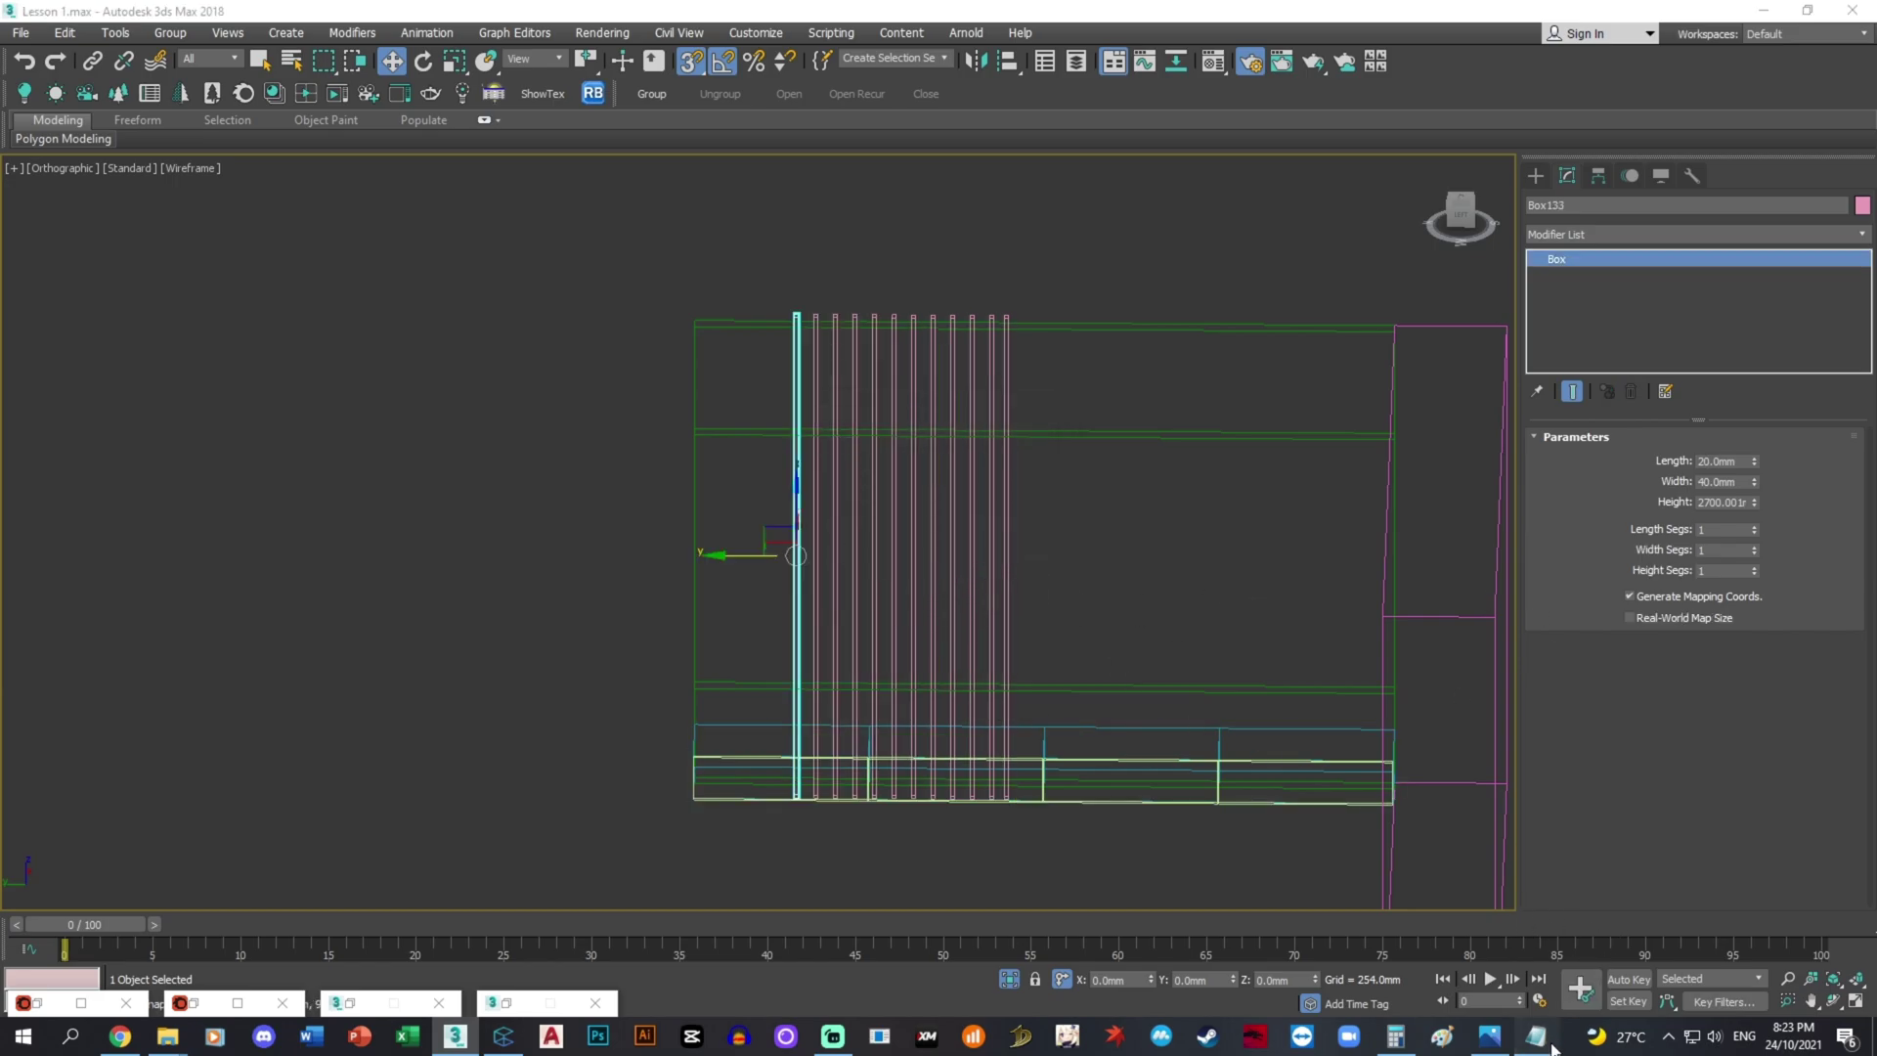
click(1545, 1041)
click(1499, 1043)
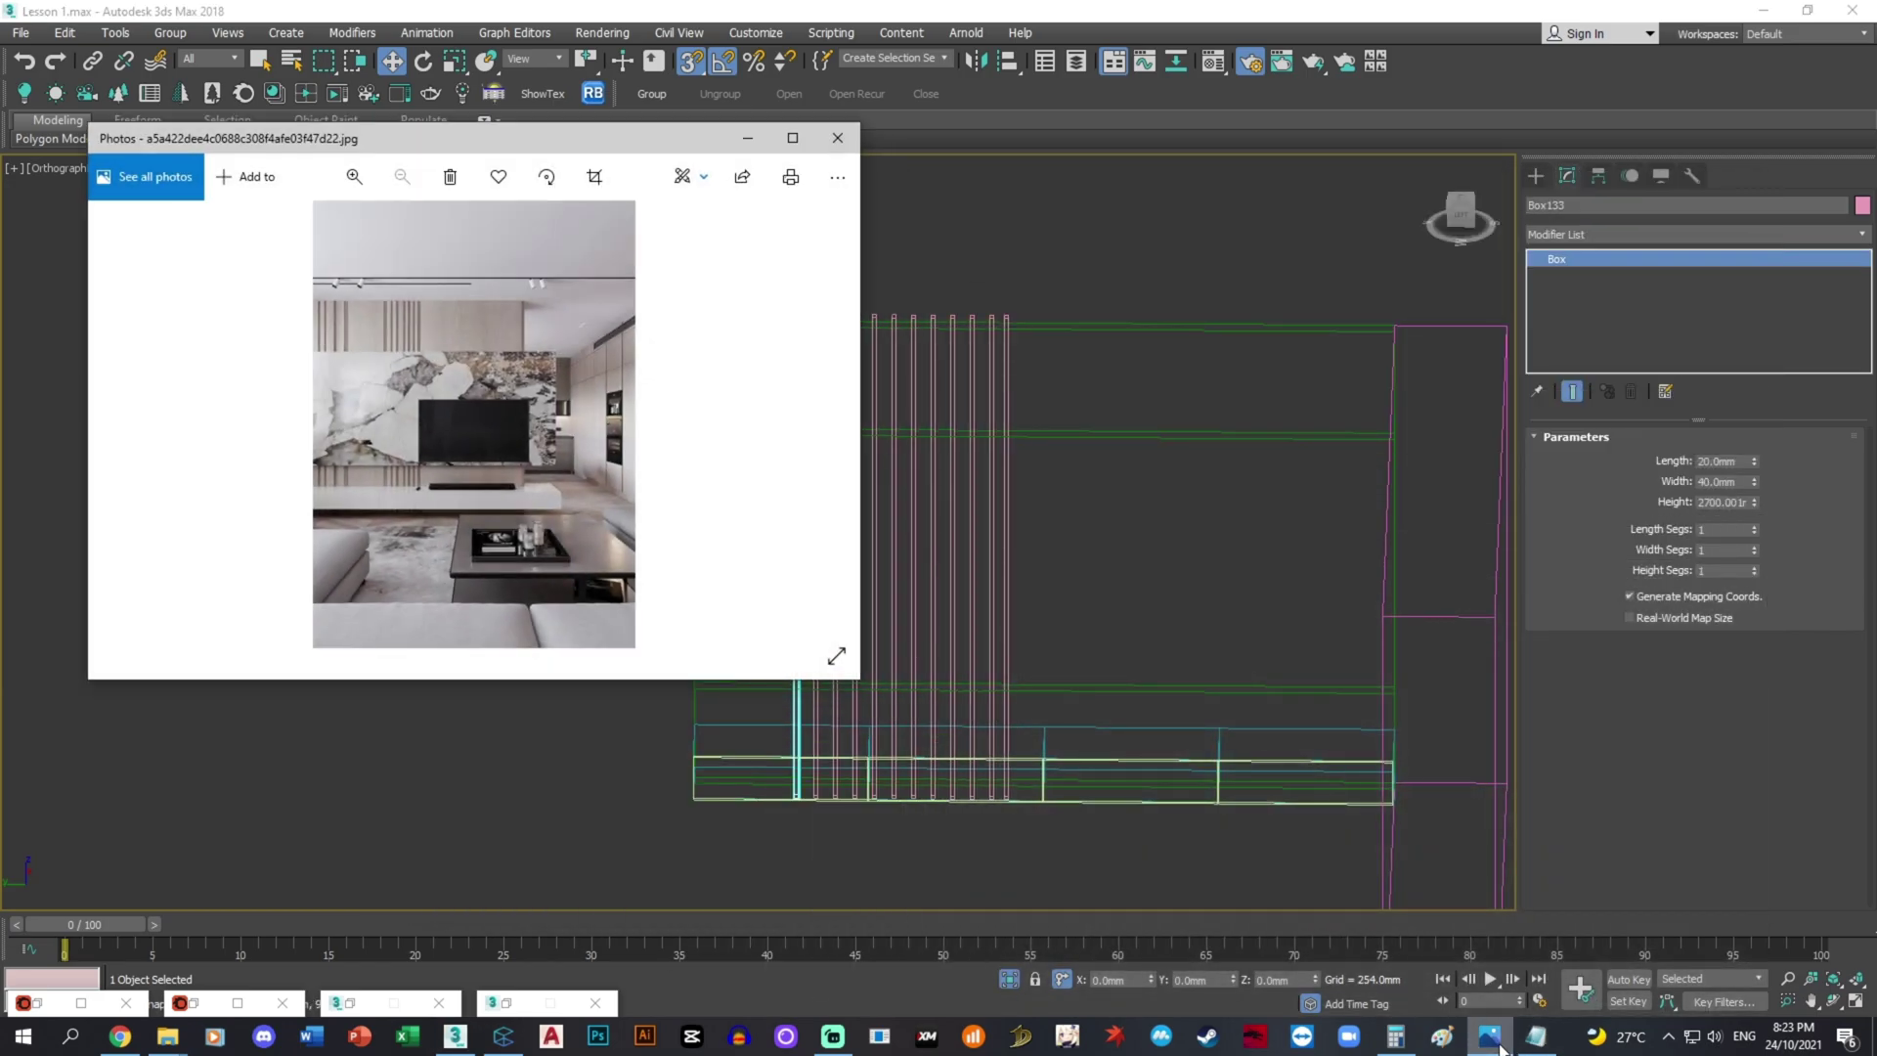
click(1499, 1046)
scroll(843, 360, up, 2)
drag(778, 412, 892, 405)
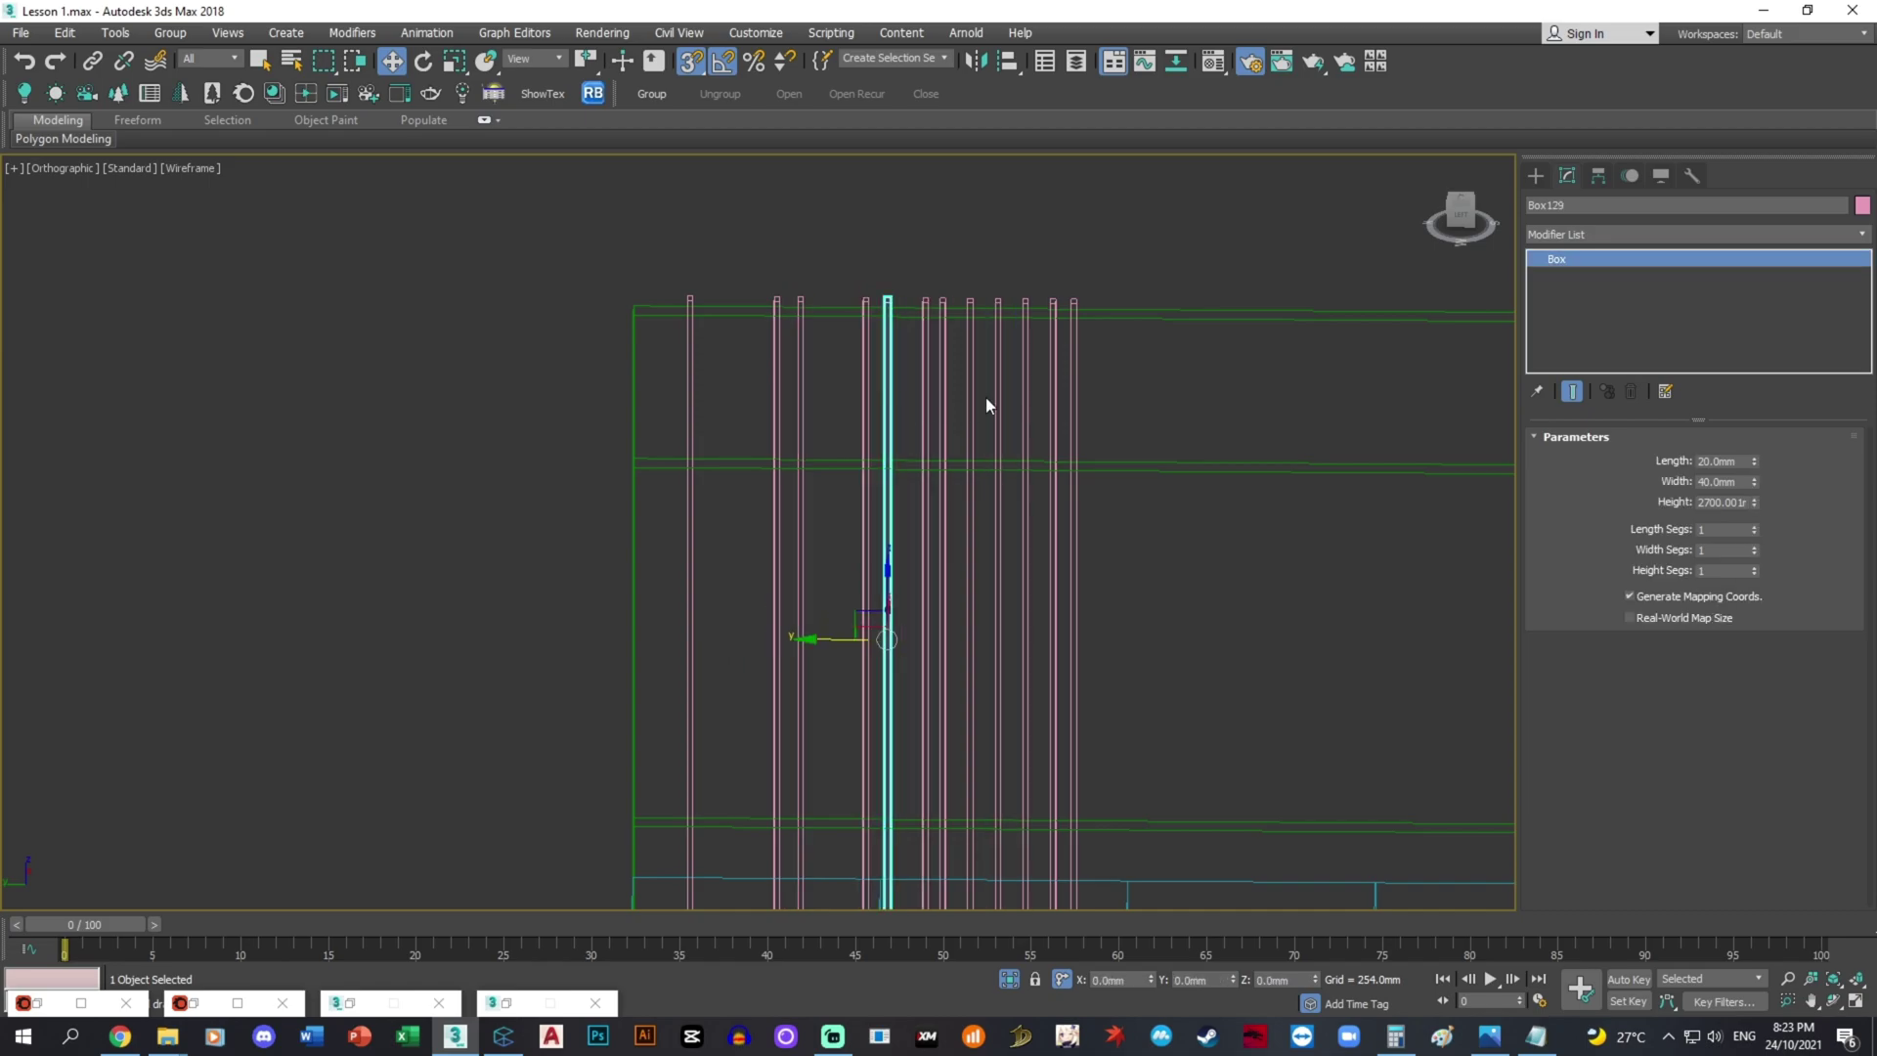
- Delete the selected middle slat, recheck the reference photo and slide the neighbouring slats sideways to adjust their gaps
click(1353, 892)
click(1489, 1038)
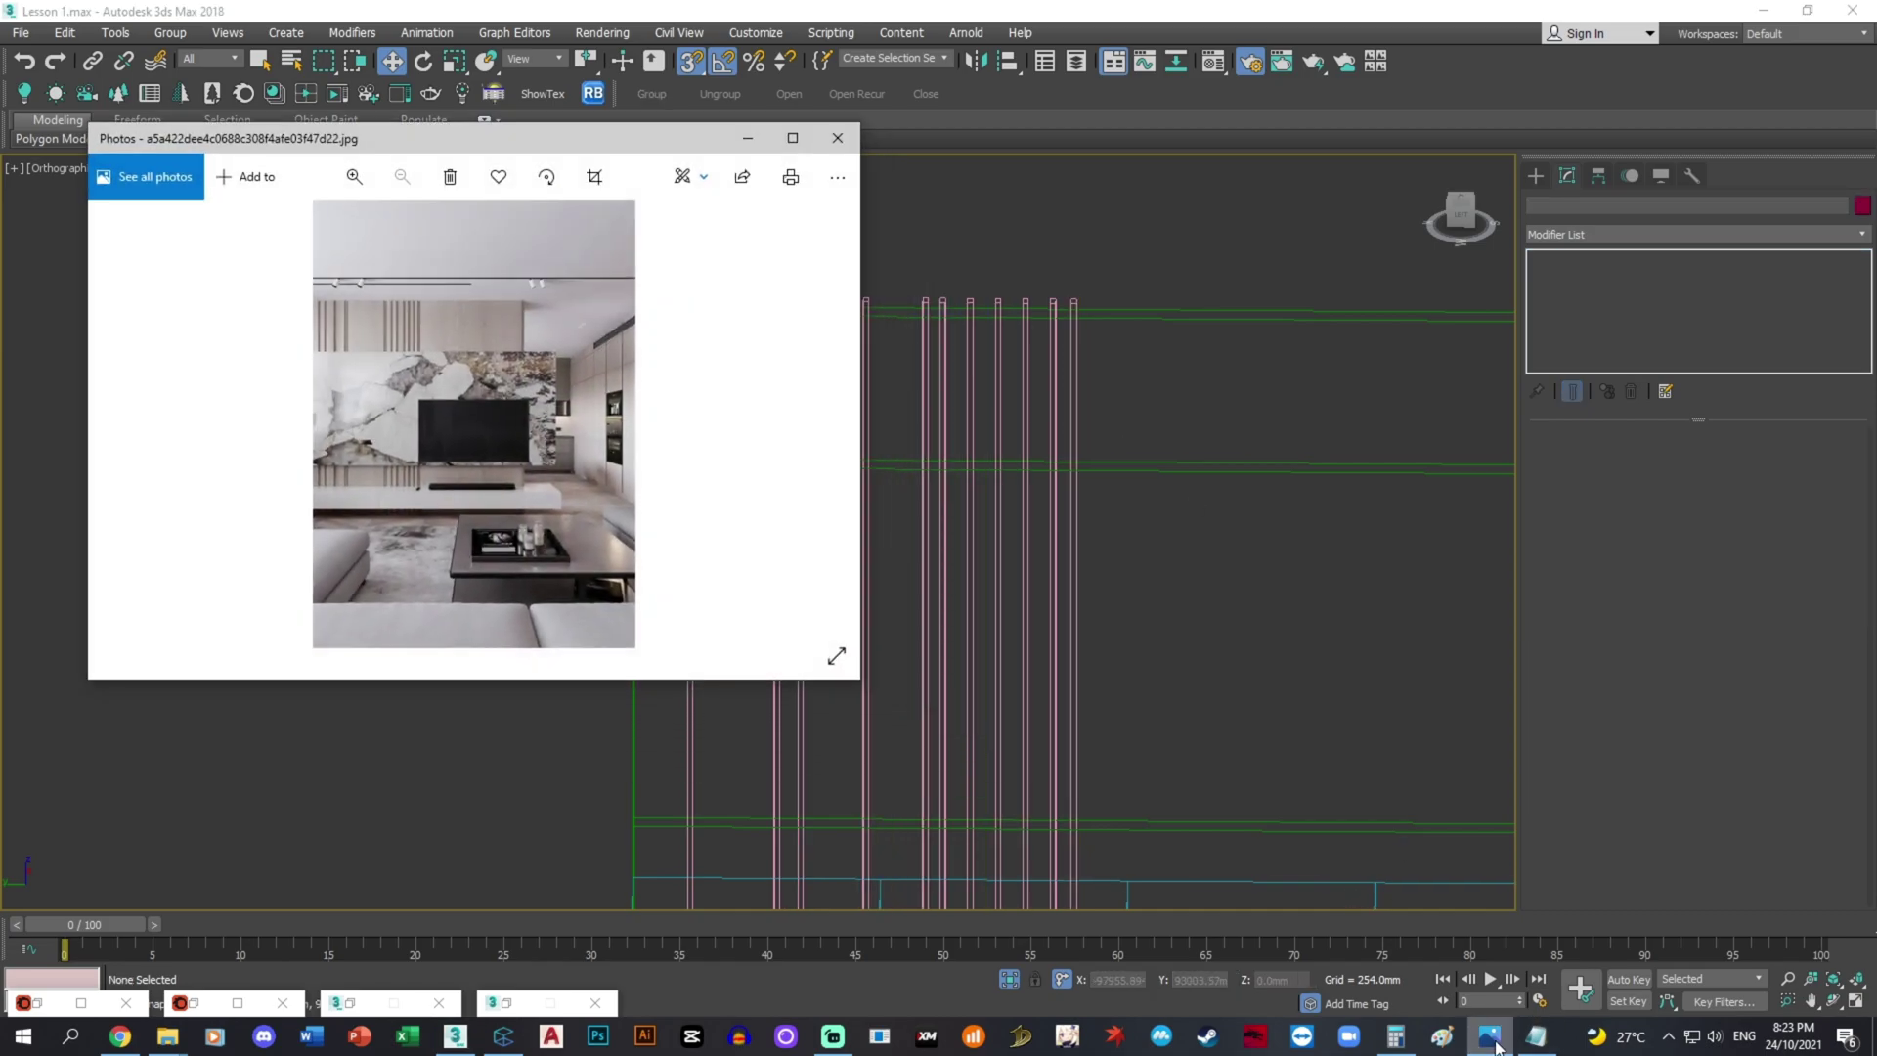
click(1497, 1046)
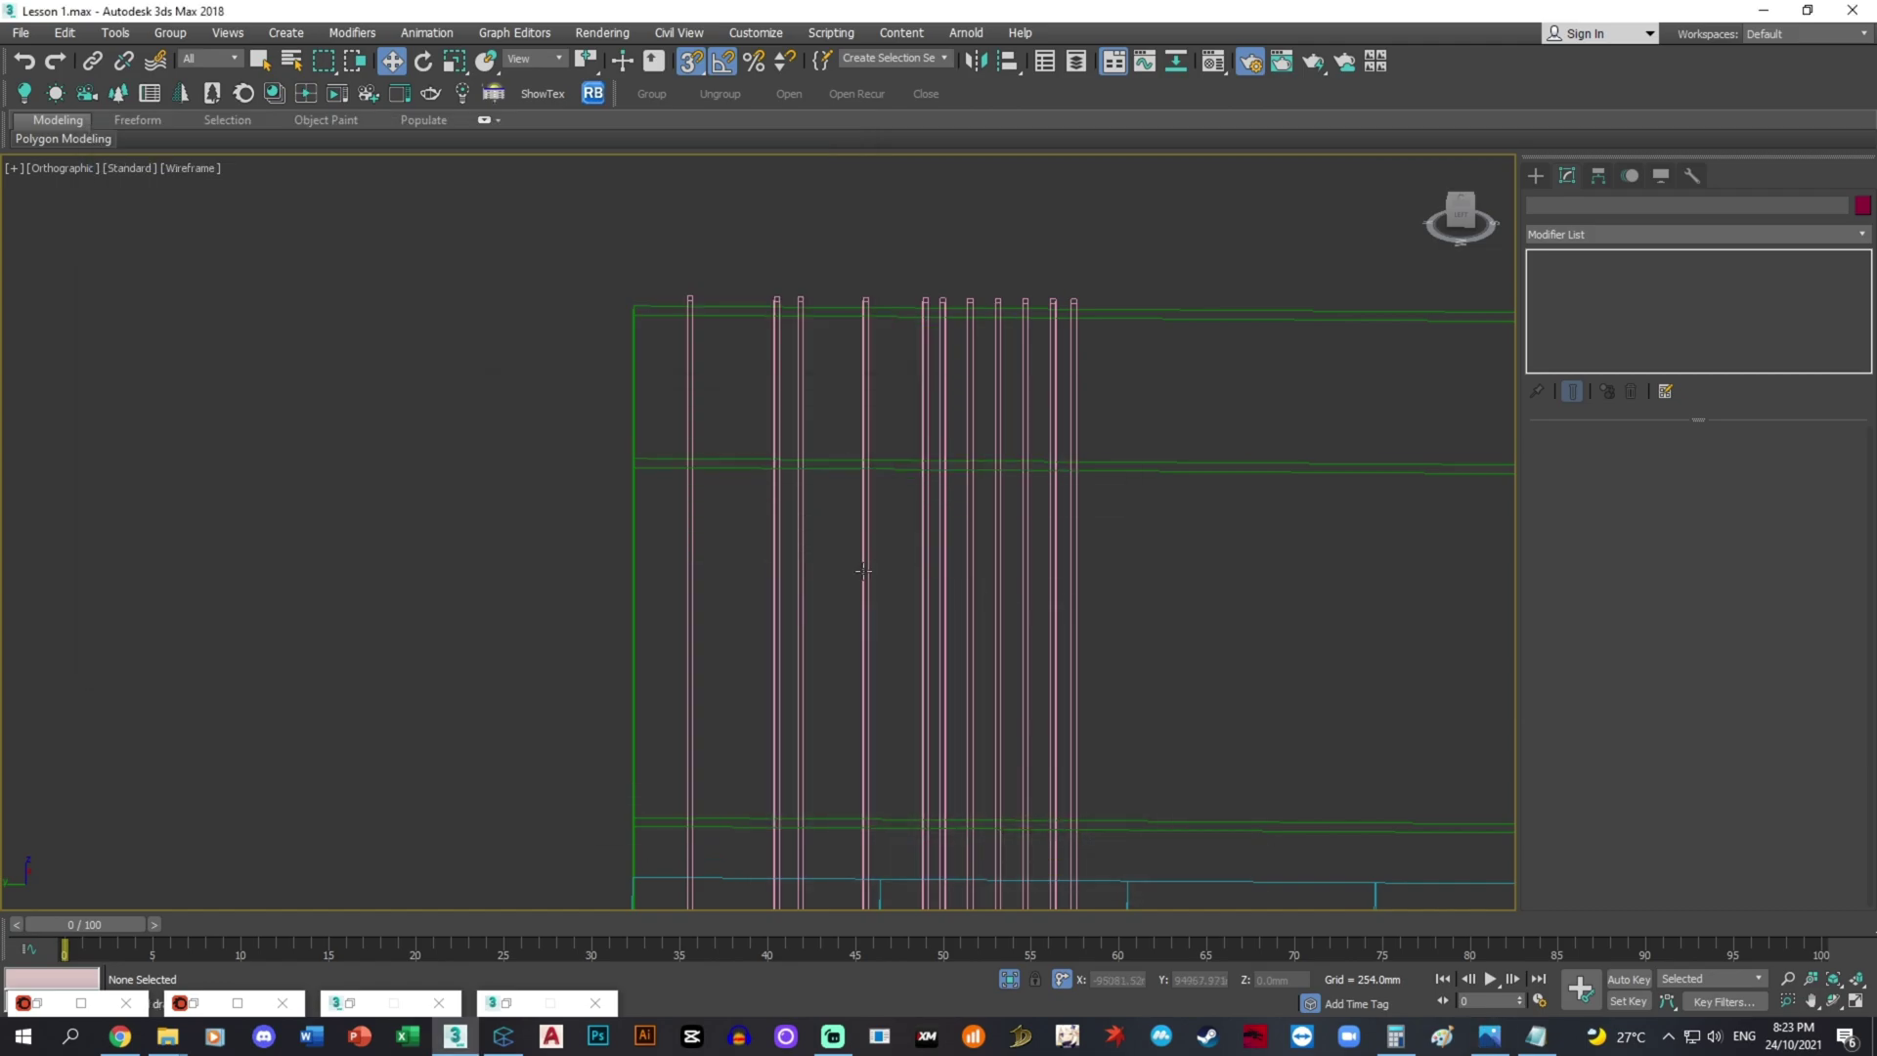
drag(866, 444, 848, 441)
click(804, 433)
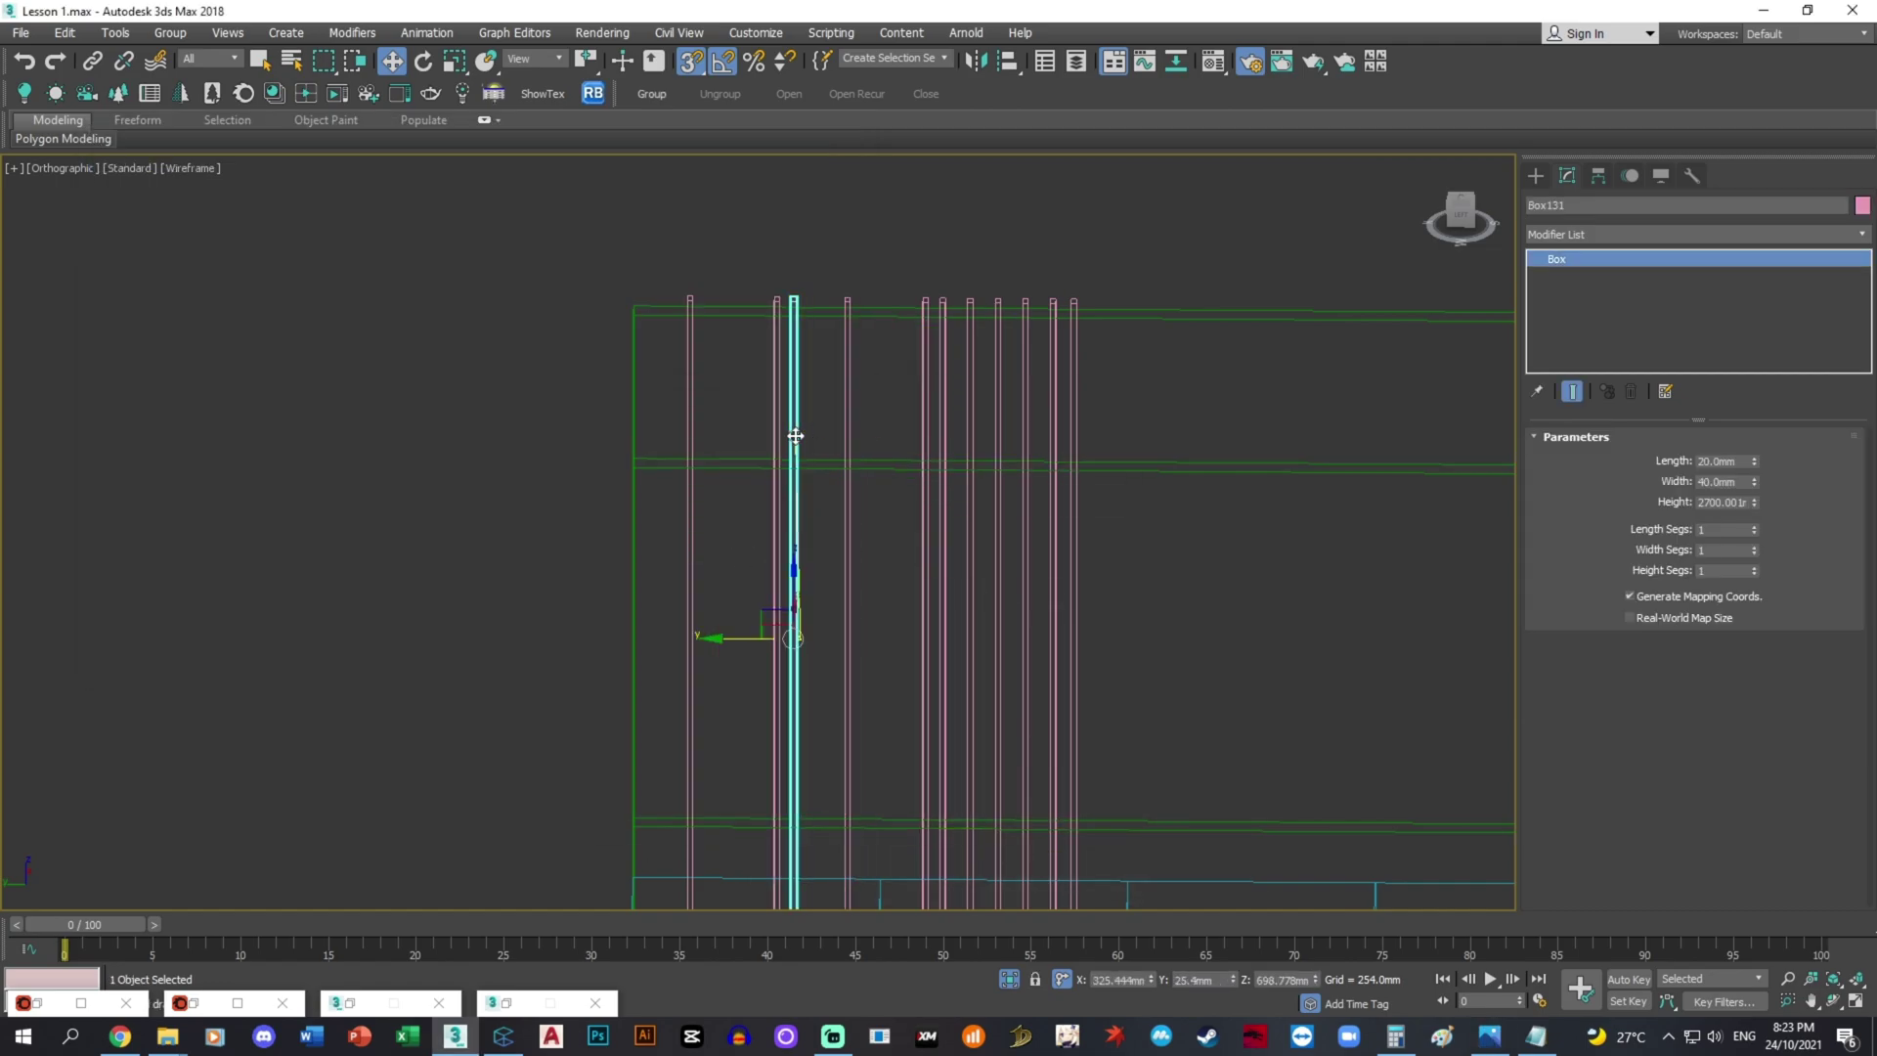
- Following the reference photo, delete one slat from the evenly spaced group and shift its neighbours to widen the gap
click(1489, 1038)
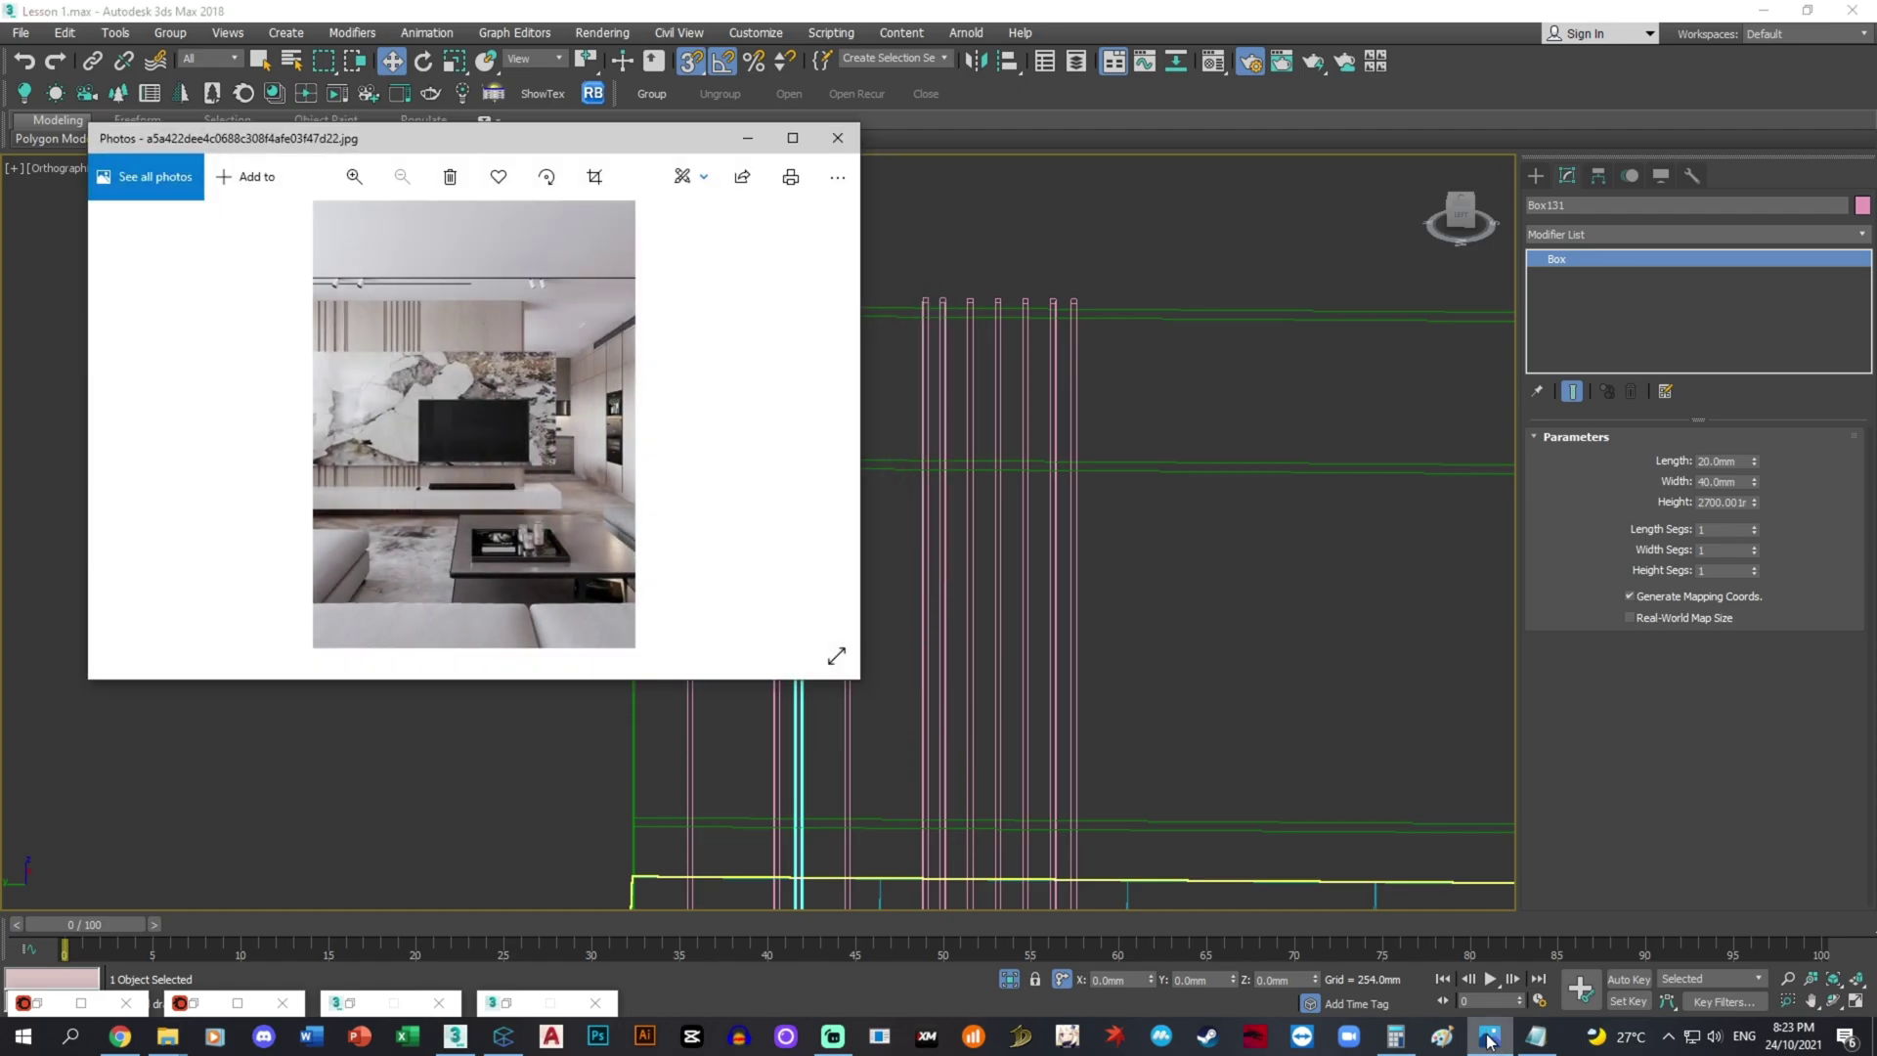
click(1489, 1038)
click(968, 406)
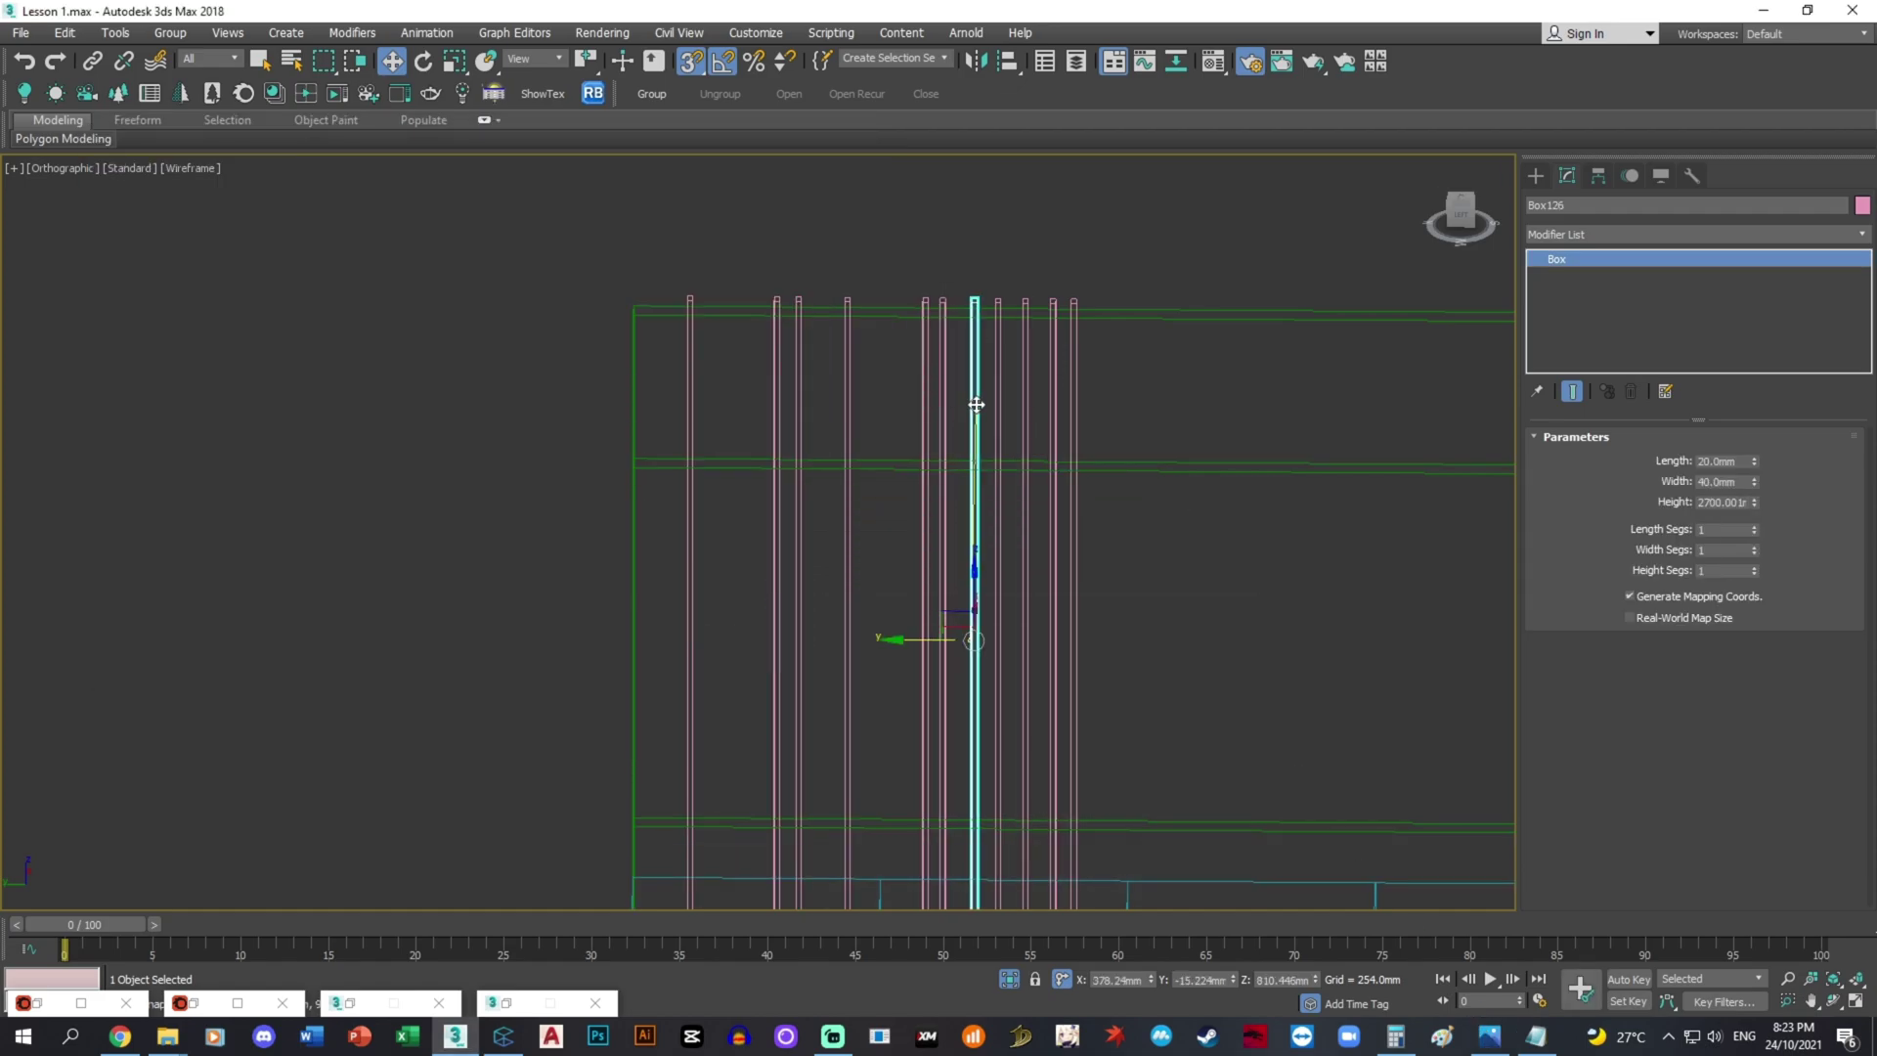
click(996, 405)
key(Delete)
drag(1026, 407, 1038, 411)
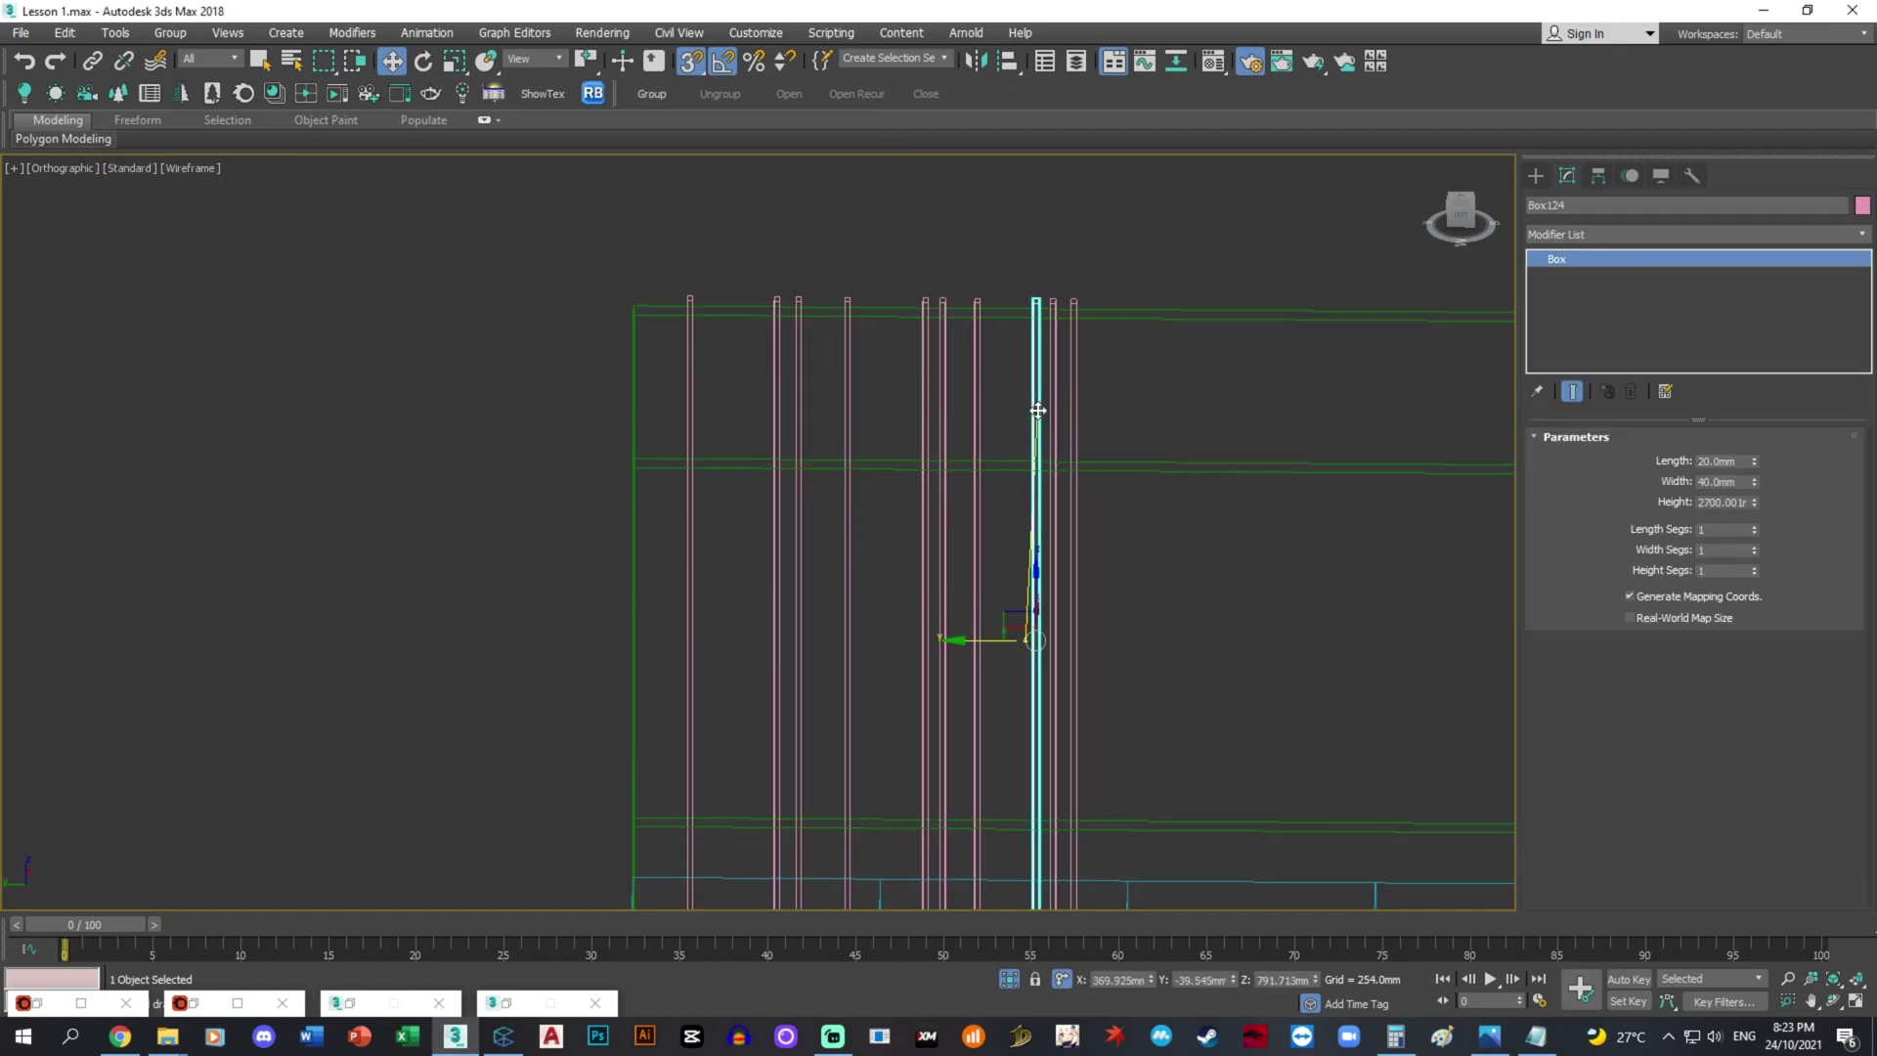
- Place one independent copy of the end slat on the empty part of the wall and set its length to 5 mm
middle_drag(1028, 458, 1092, 513)
scroll(1017, 501, down, 2)
click(1058, 466)
click(1051, 467)
shift+drag(984, 614, 1263, 587)
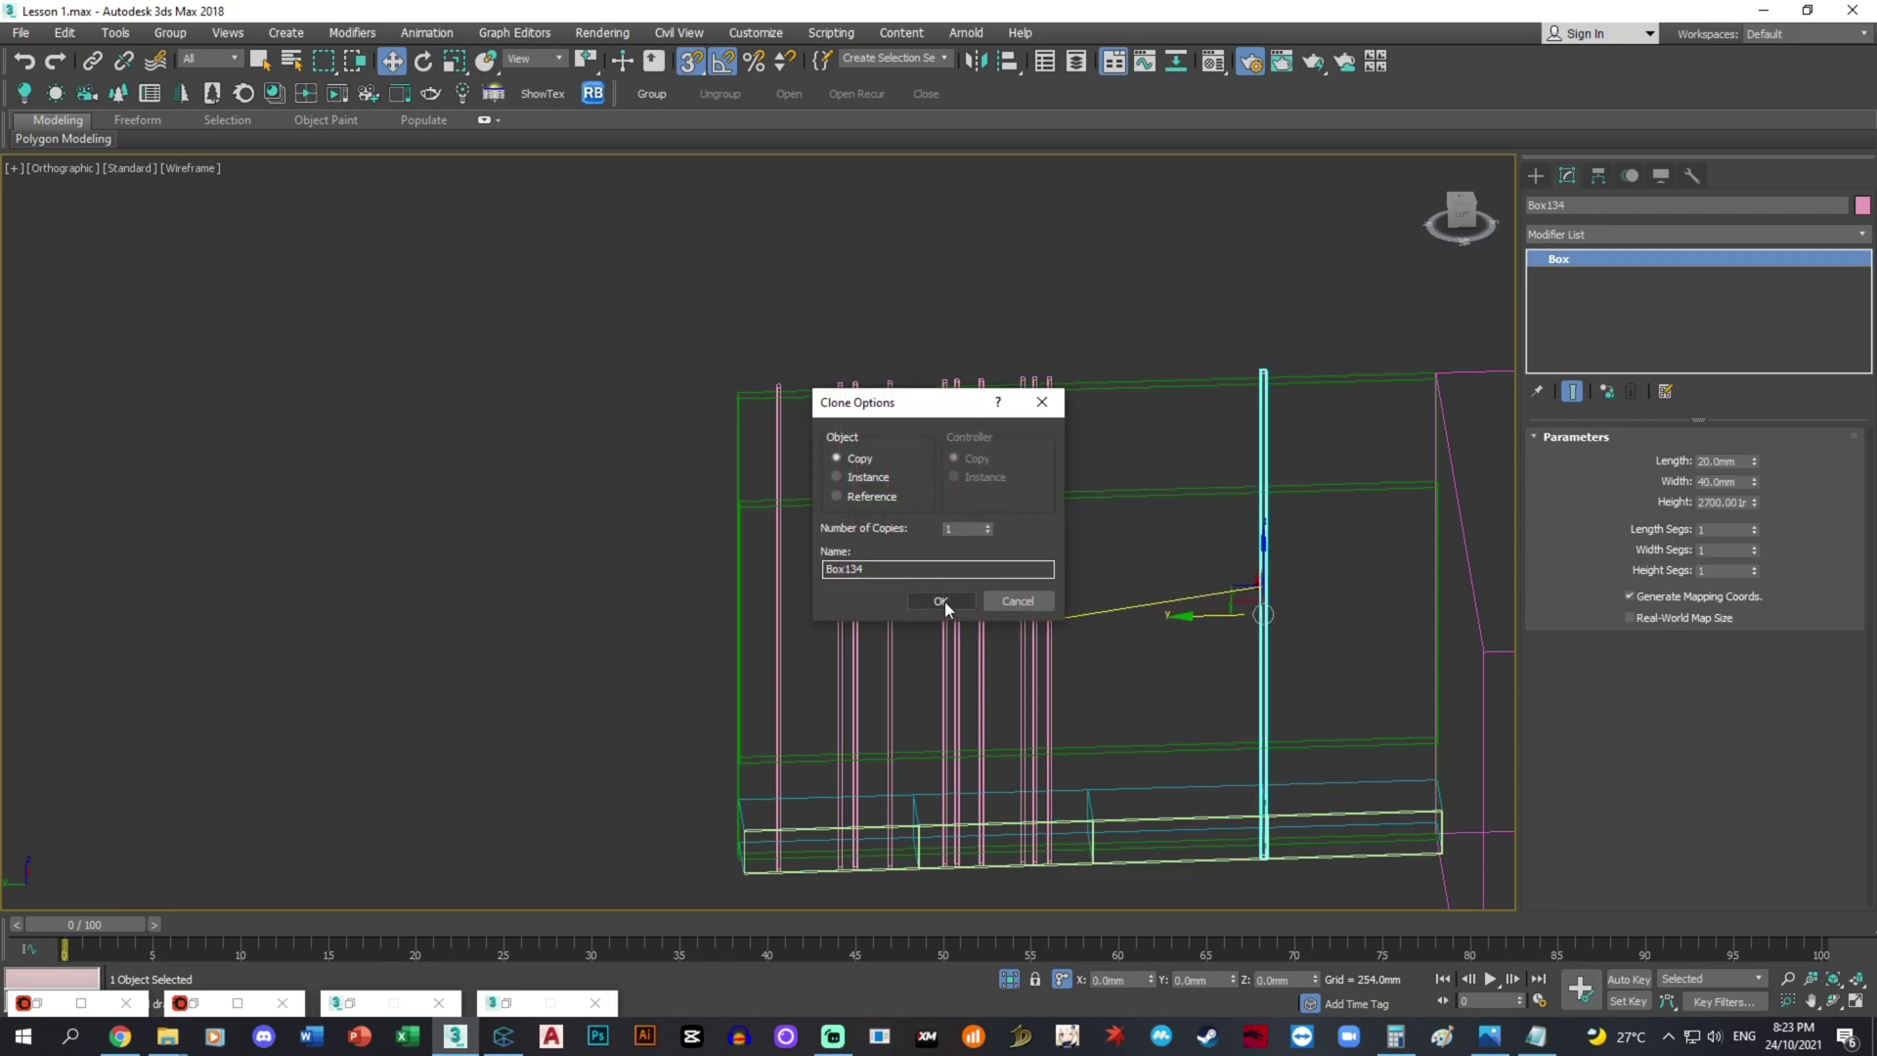
click(942, 600)
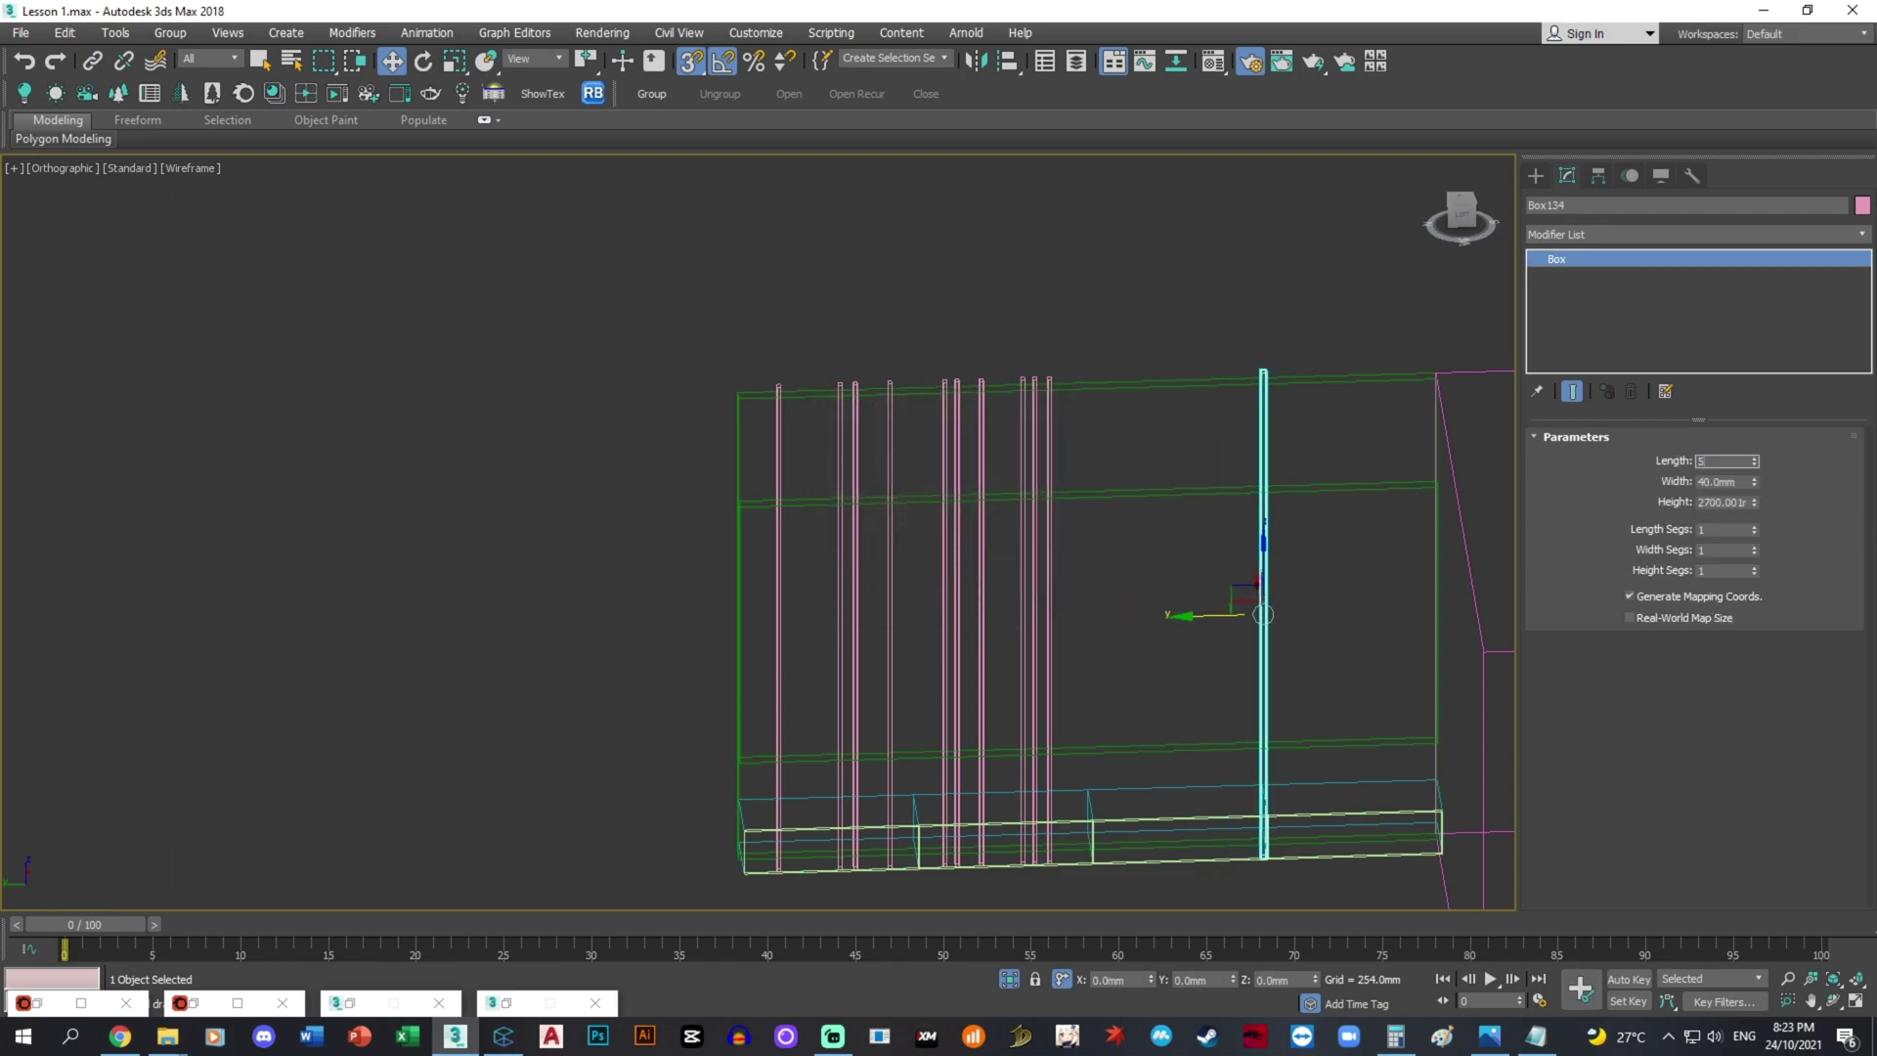
key(Return)
- Add one independent copy of the 5 mm slat beside it and adjust the pair's sideways position
middle_drag(1227, 394, 1193, 431)
scroll(1208, 432, up, 2)
scroll(1254, 547, down, 1)
middle_drag(1238, 802, 1053, 612)
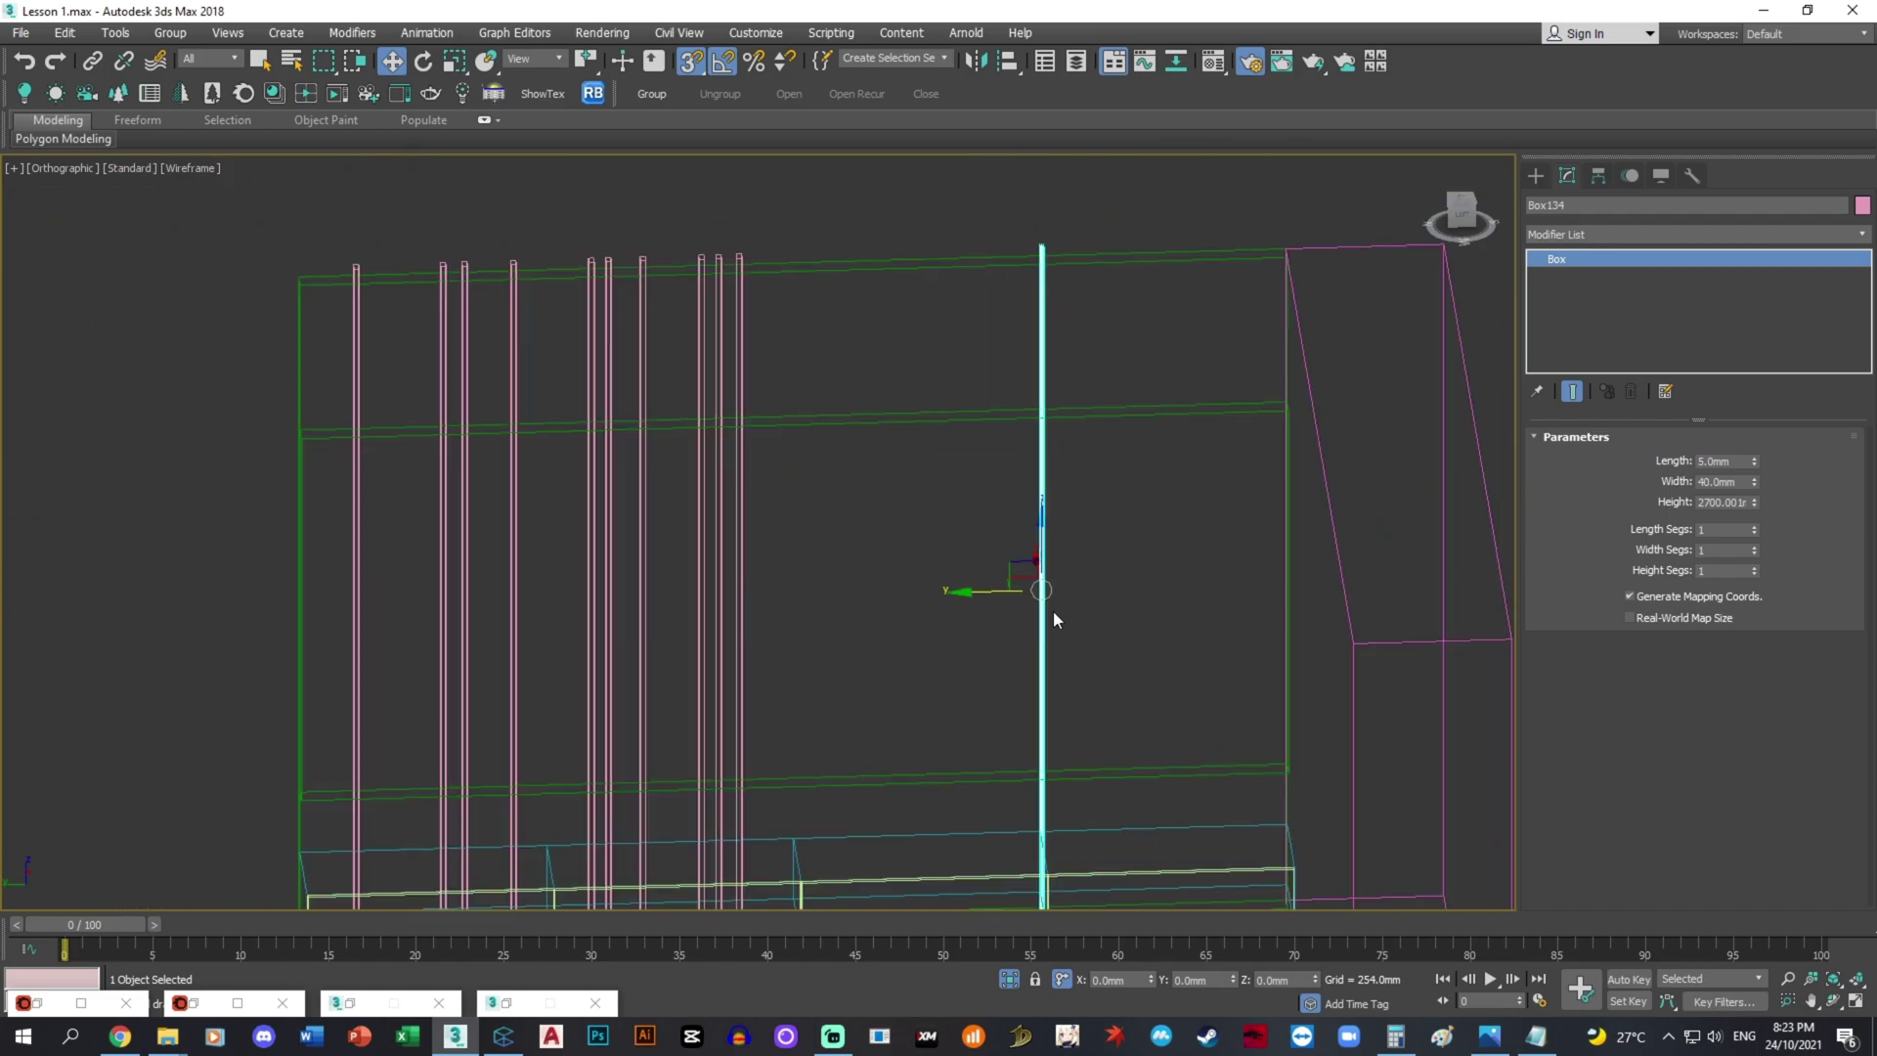
mouse_move(988, 592)
mouse_down()
mouse_move(1121, 589)
mouse_move(923, 460)
mouse_up()
click(939, 599)
mouse_move(1060, 592)
mouse_down()
mouse_move(1017, 593)
mouse_move(1080, 596)
mouse_up()
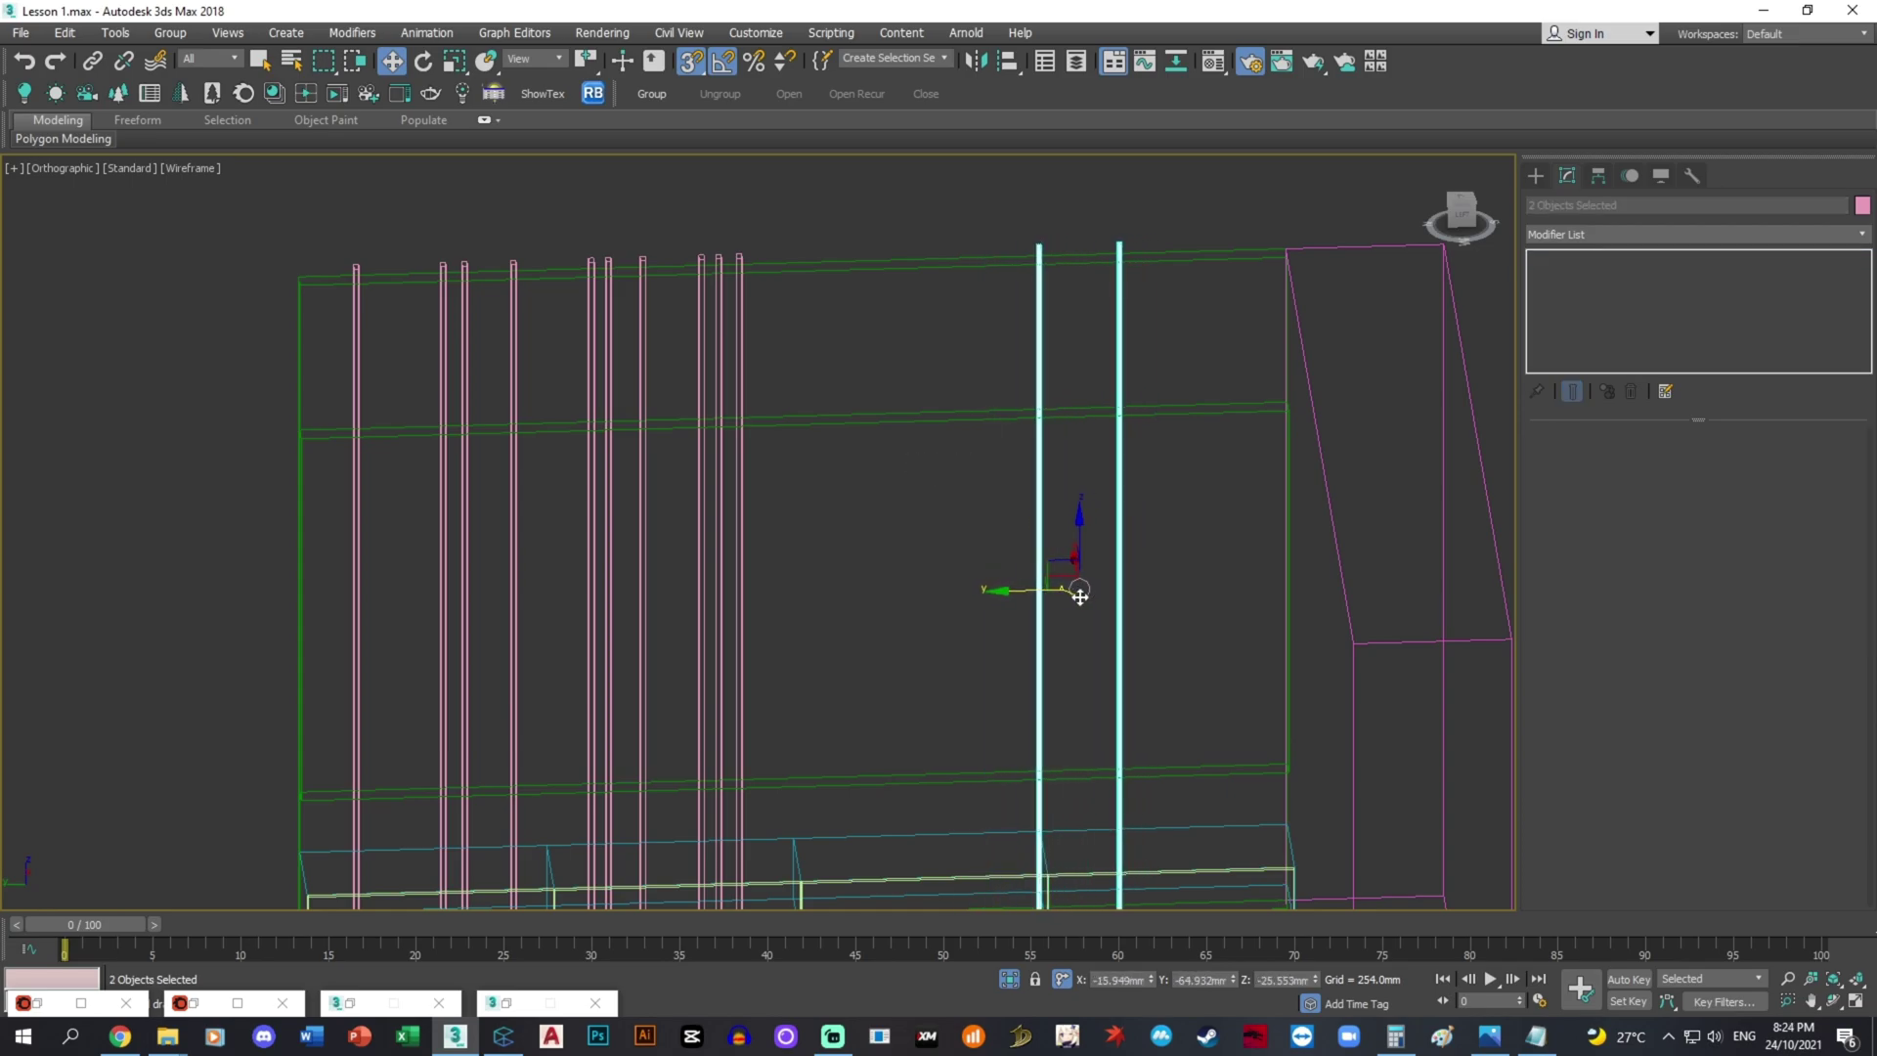
- Examine the slat layout in shaded view and compare it with the reference photo
scroll(1080, 596, down, 4)
click(1066, 313)
key(F3)
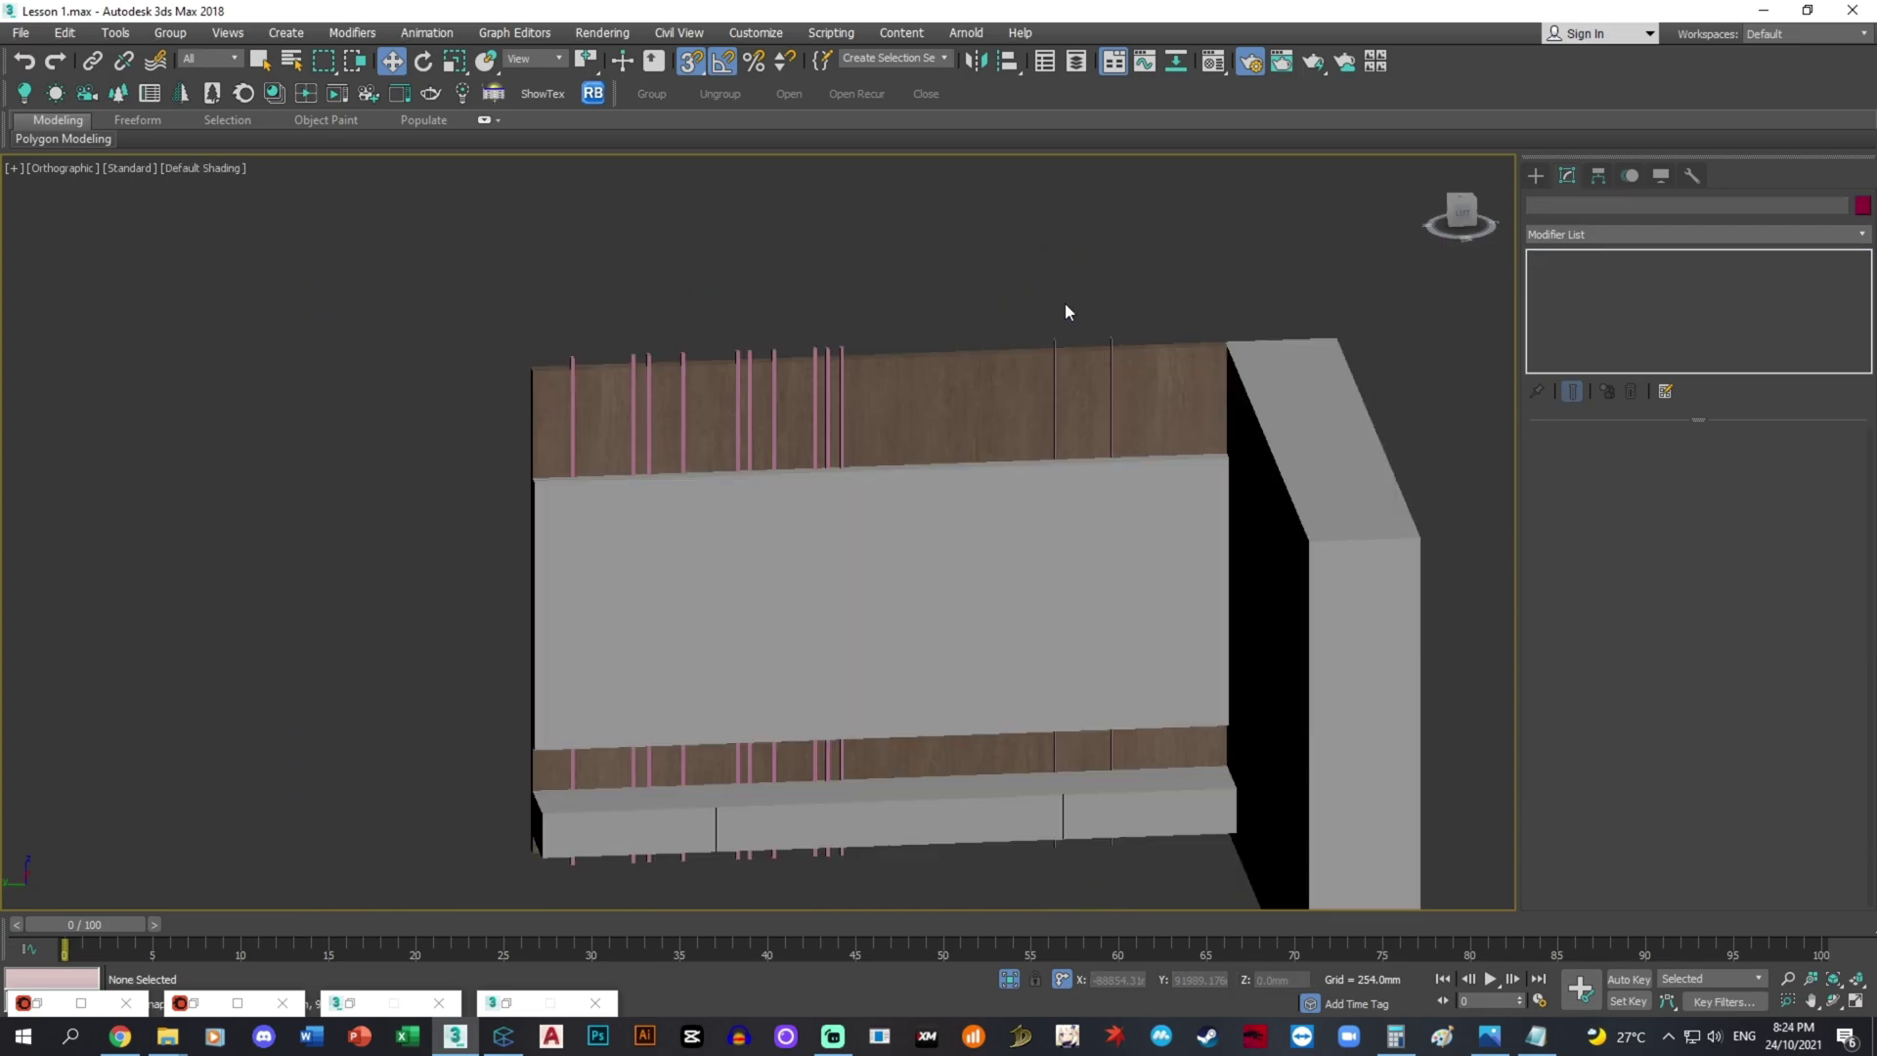
scroll(806, 365, up, 2)
scroll(917, 352, down, 3)
scroll(1007, 471, up, 1)
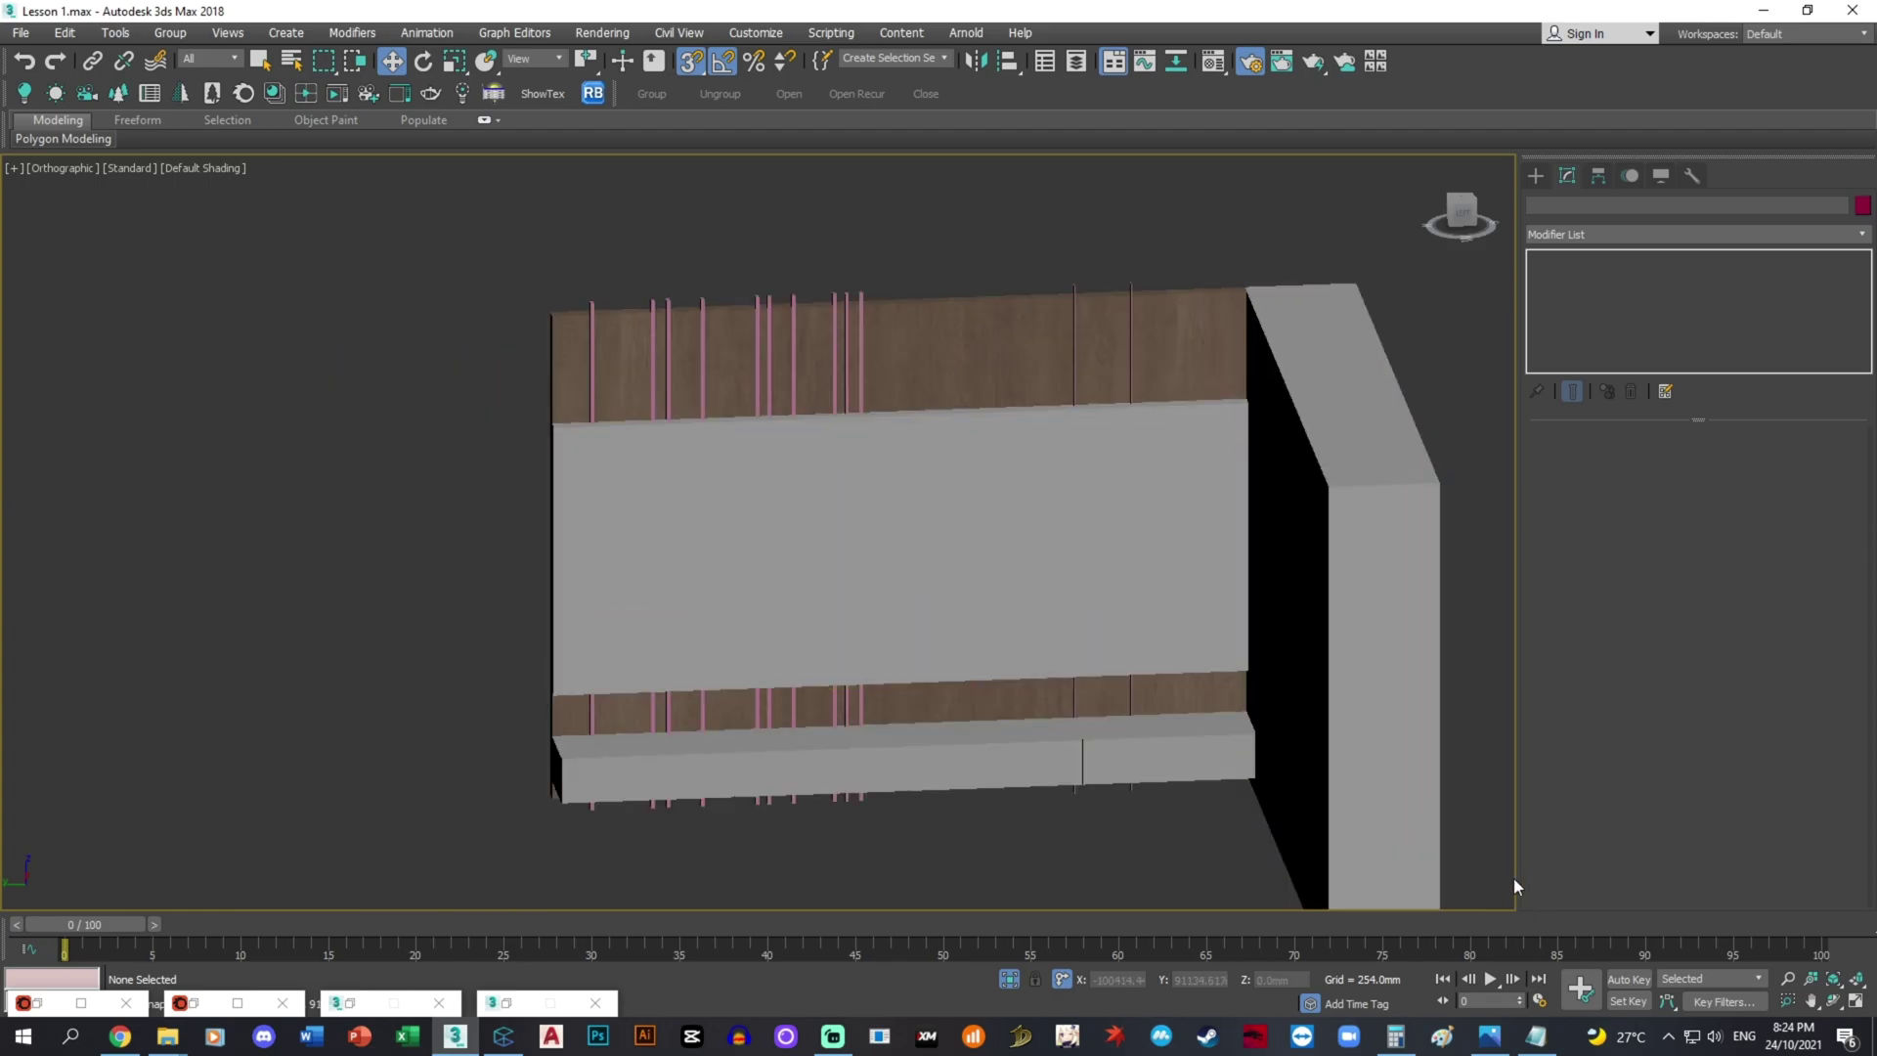
click(1502, 1046)
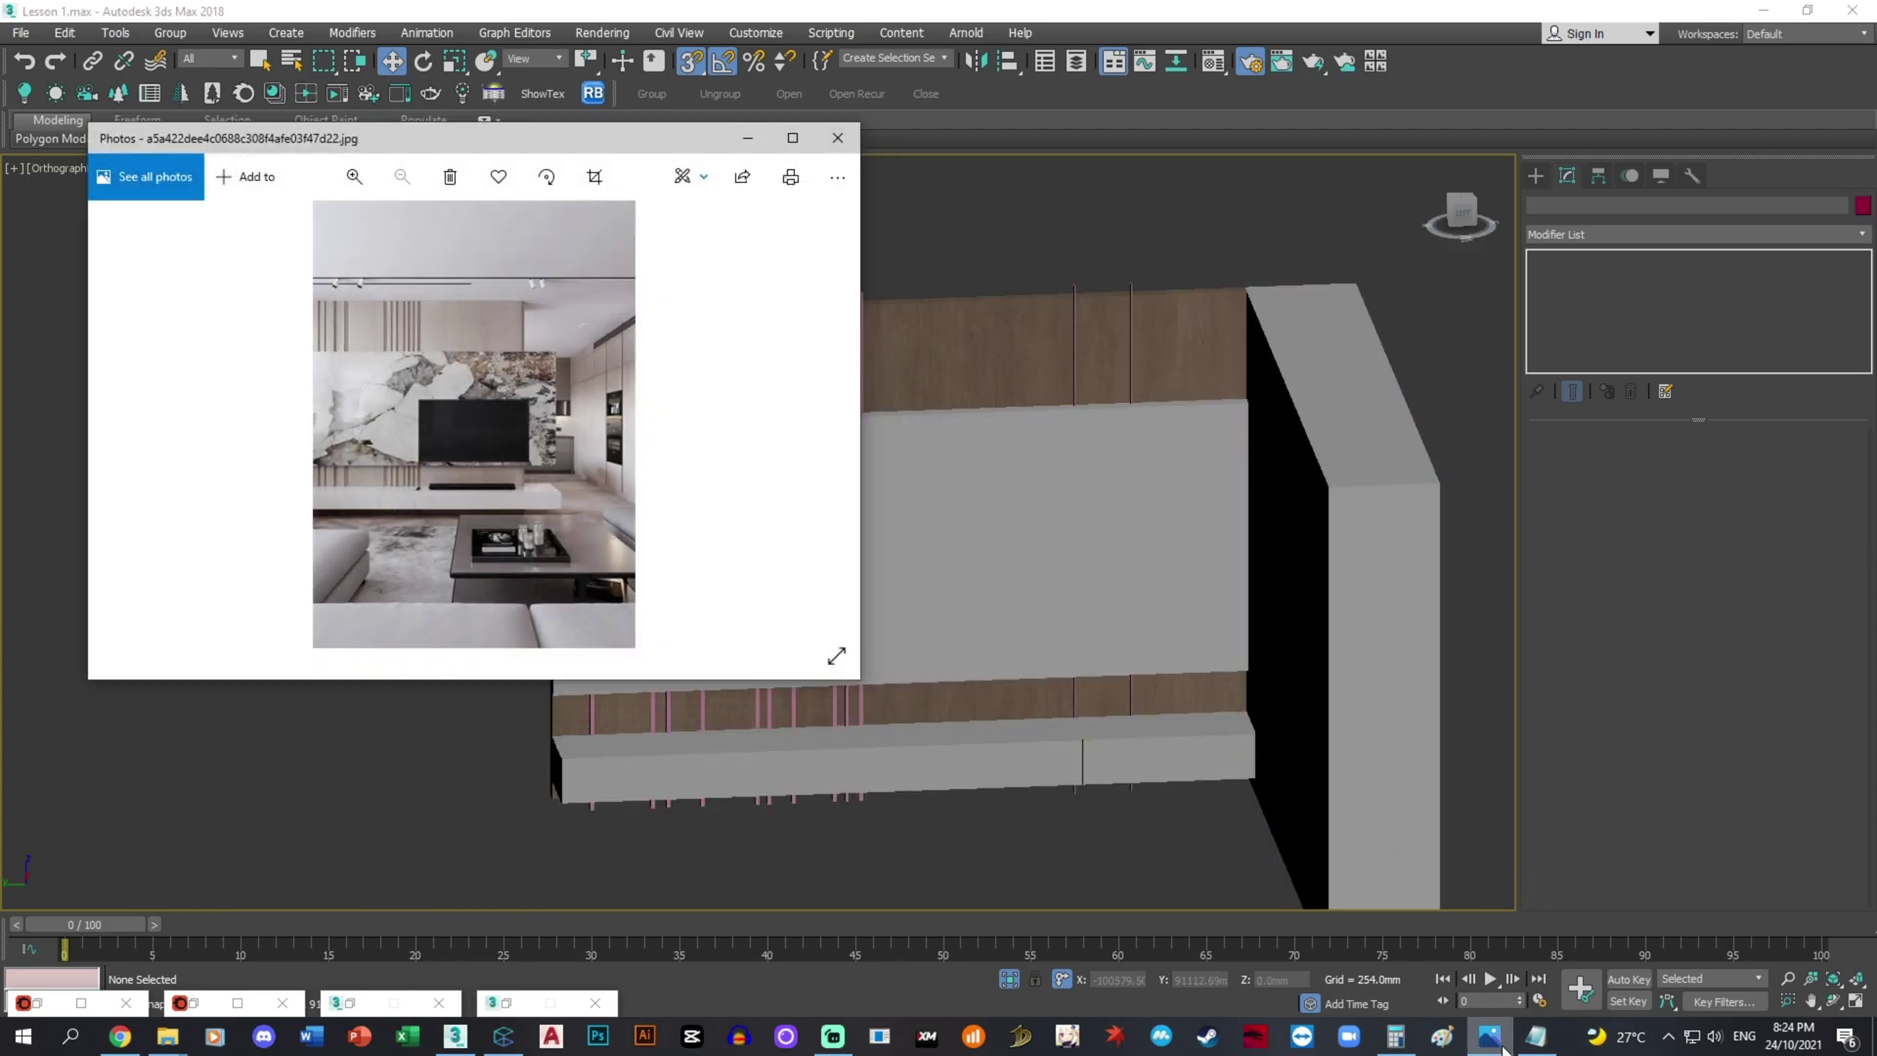
click(1490, 1038)
click(1503, 1050)
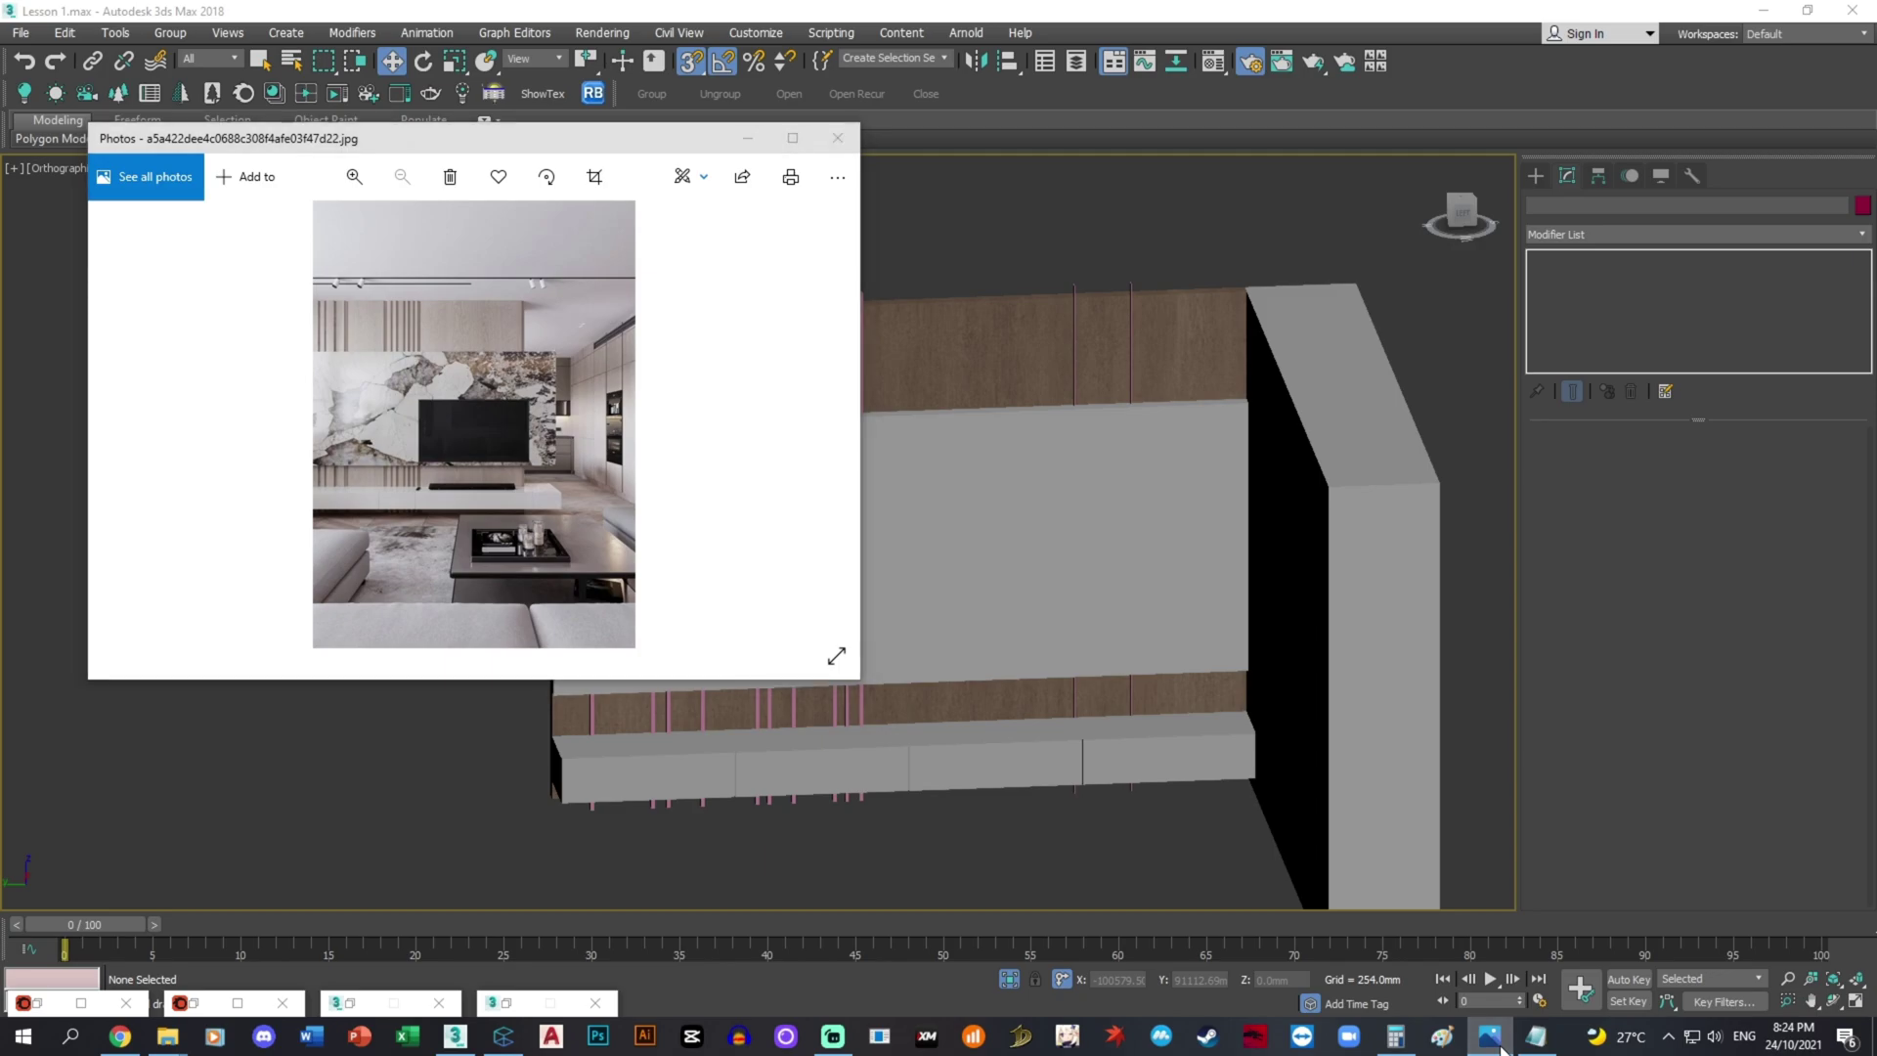
click(1501, 1046)
- Select the wooden back panel and bring up the Compound Objects creation tools
click(1160, 446)
alt+middle_drag(1056, 518, 1132, 519)
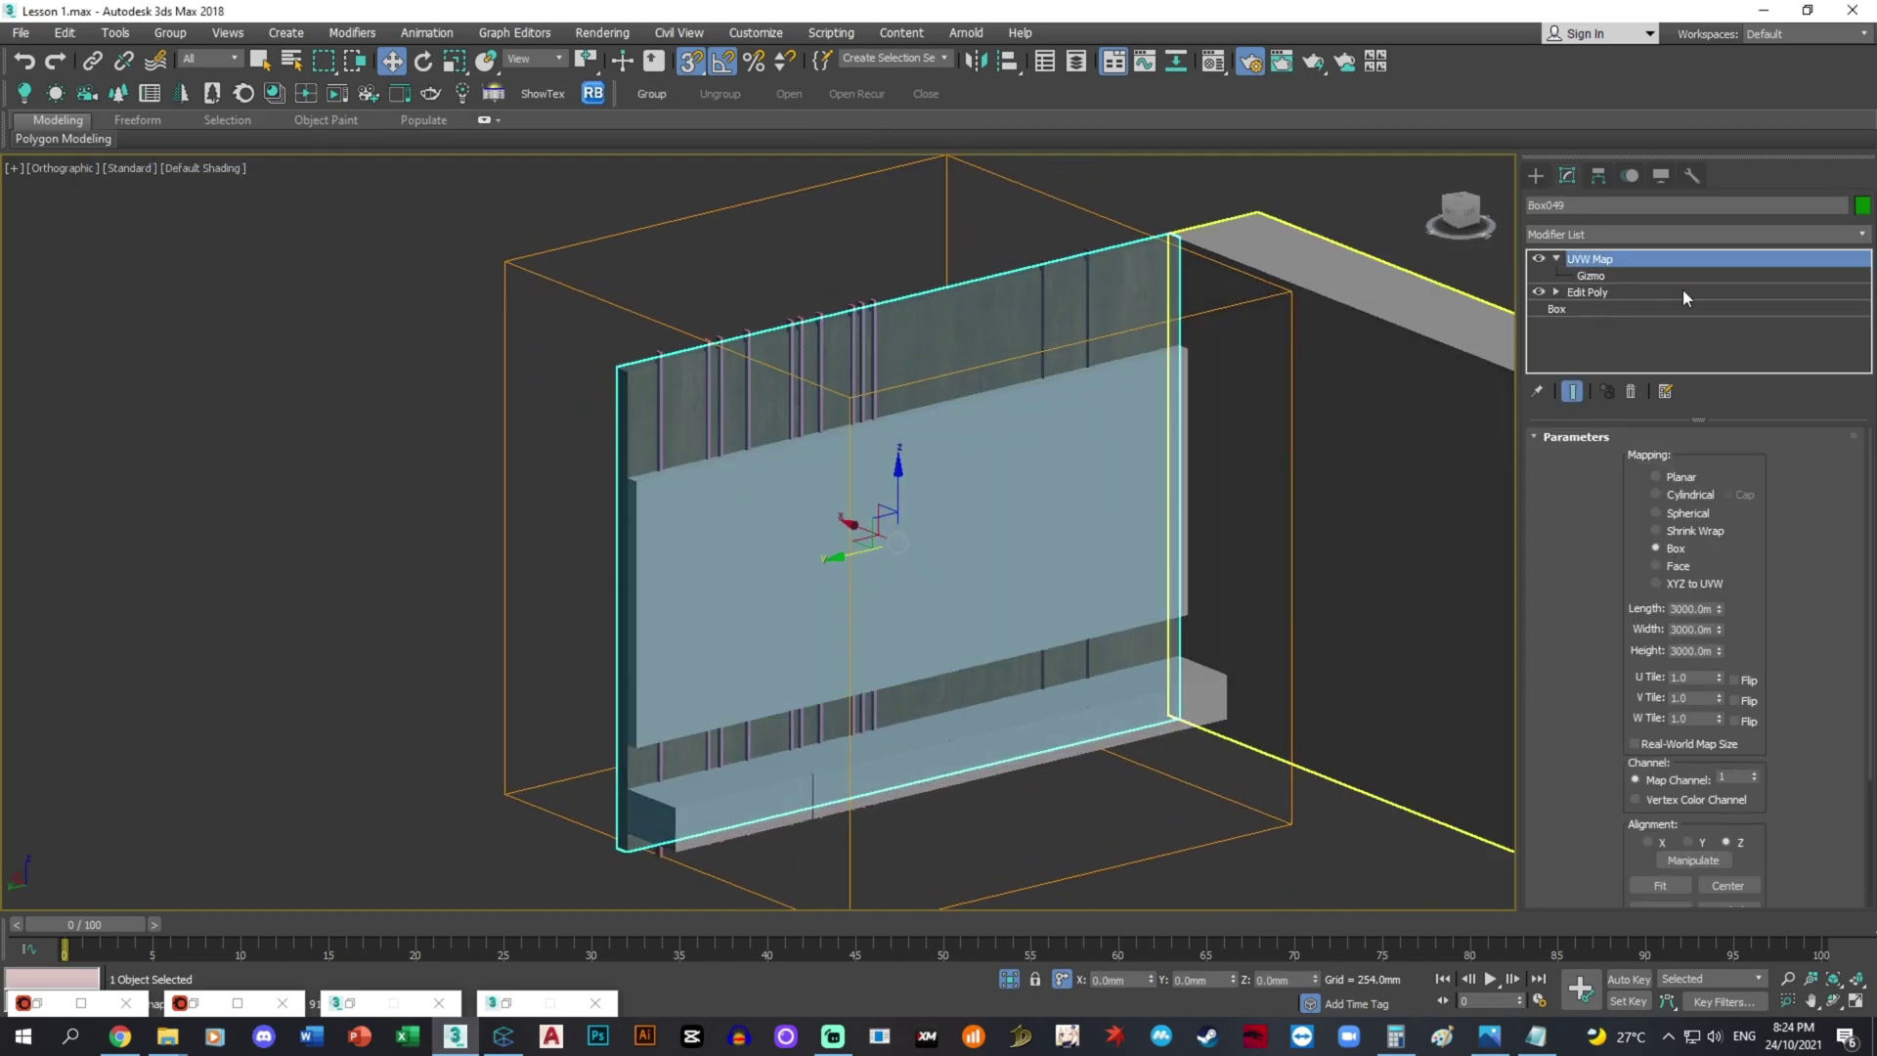
click(1537, 176)
click(1633, 232)
click(1602, 288)
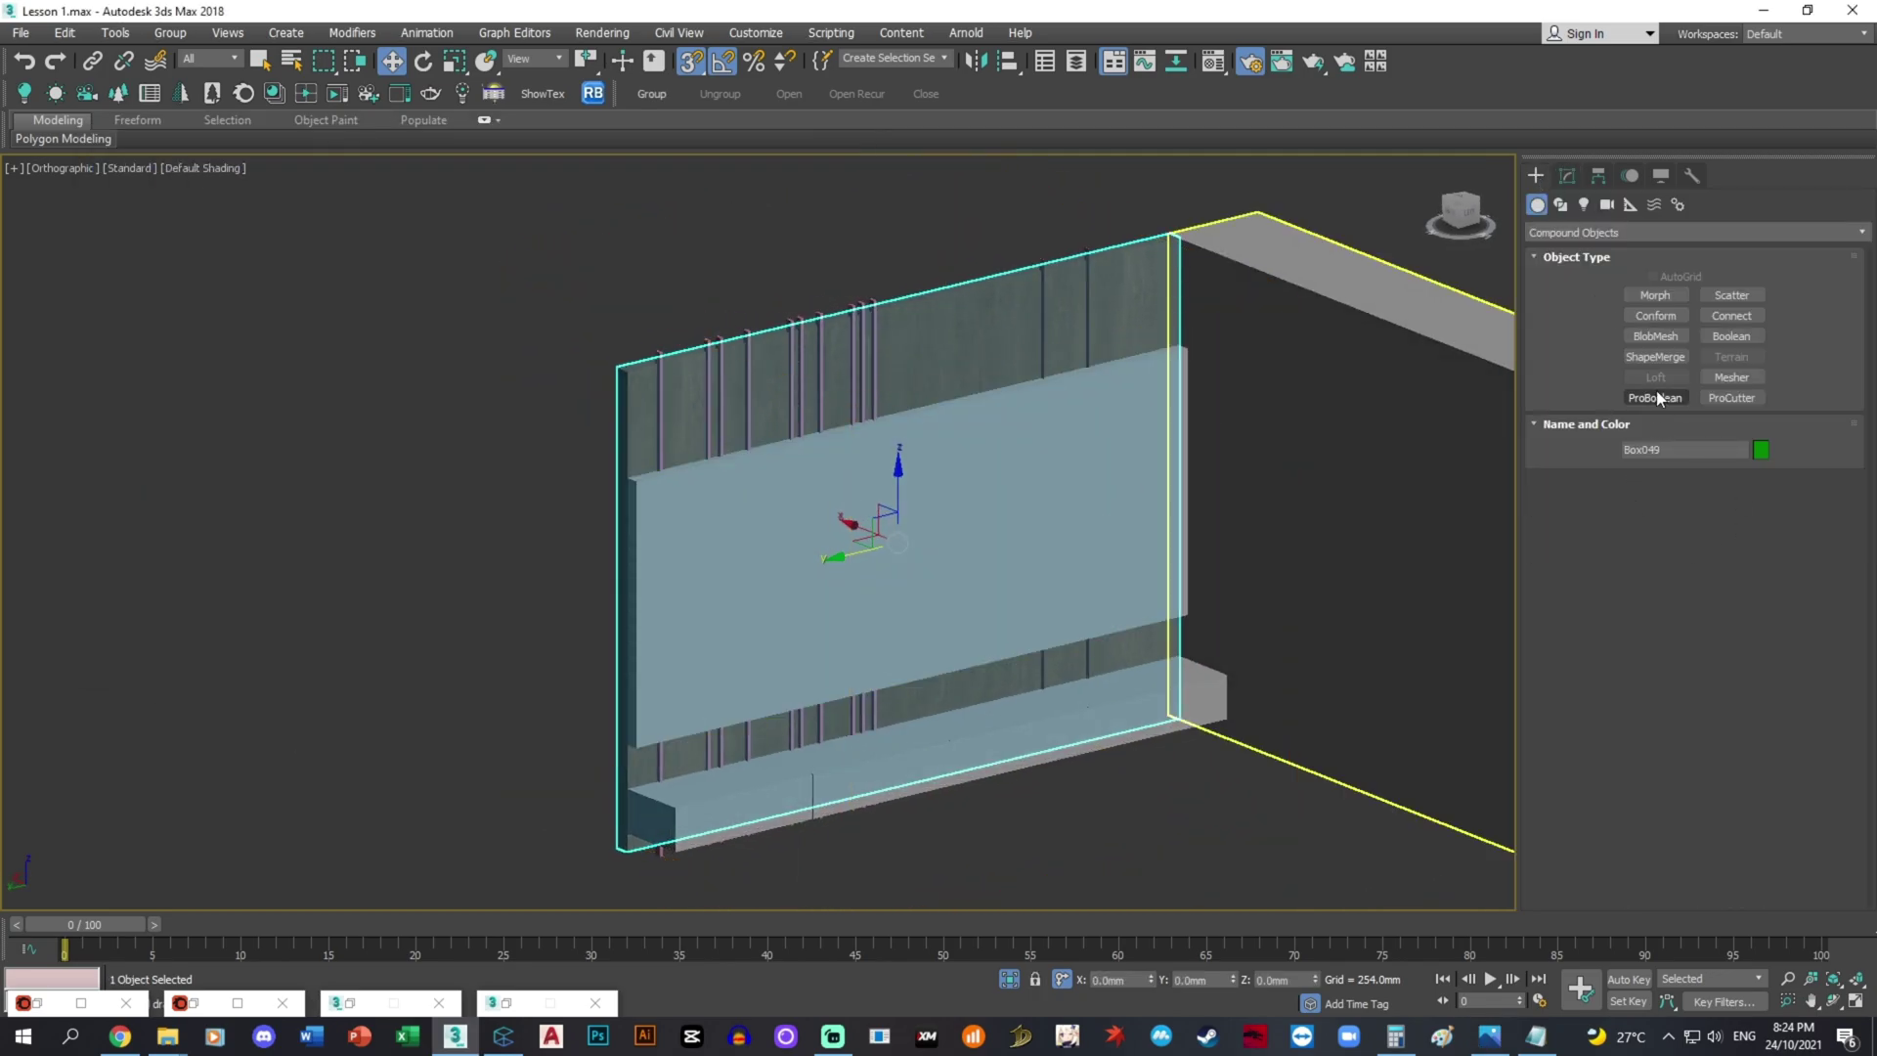
- Set the width of both 5 mm slats to 20 mm
scroll(999, 254, up, 6)
click(1092, 273)
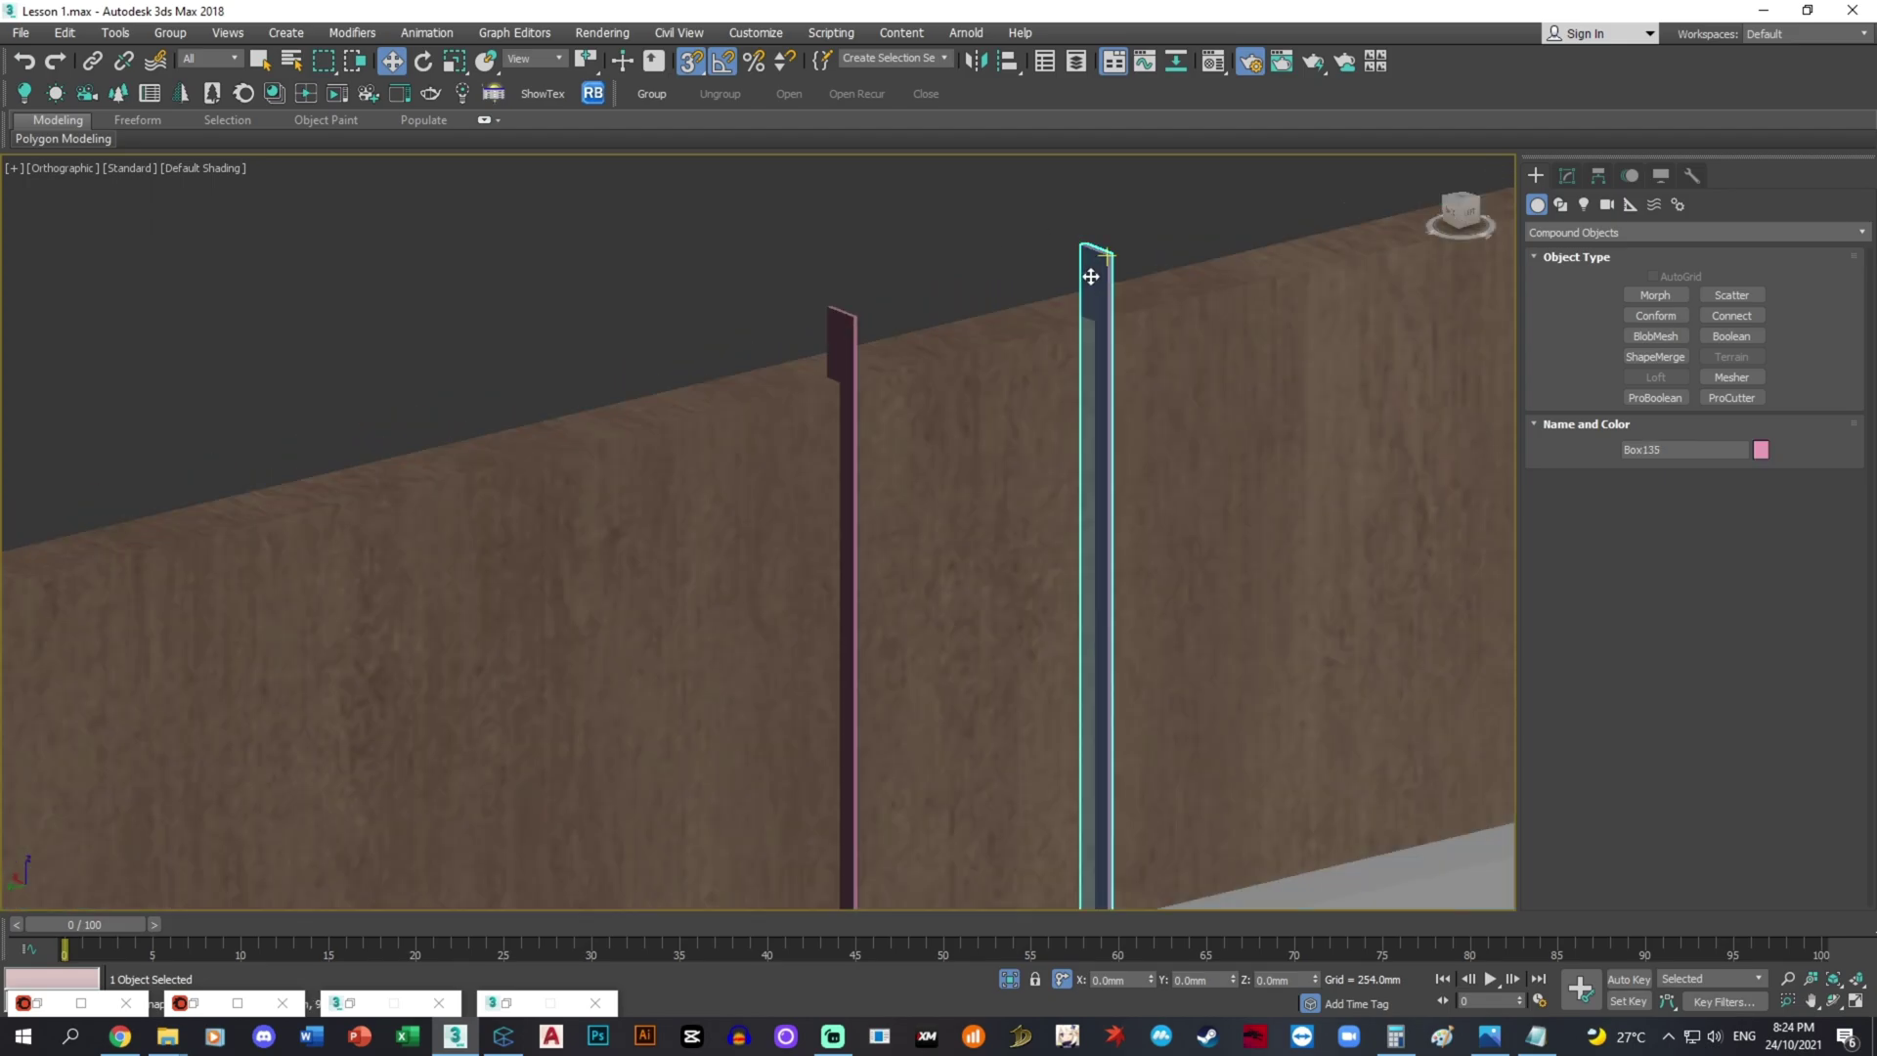
scroll(1091, 277, down, 3)
scroll(1091, 277, down, 2)
click(1568, 176)
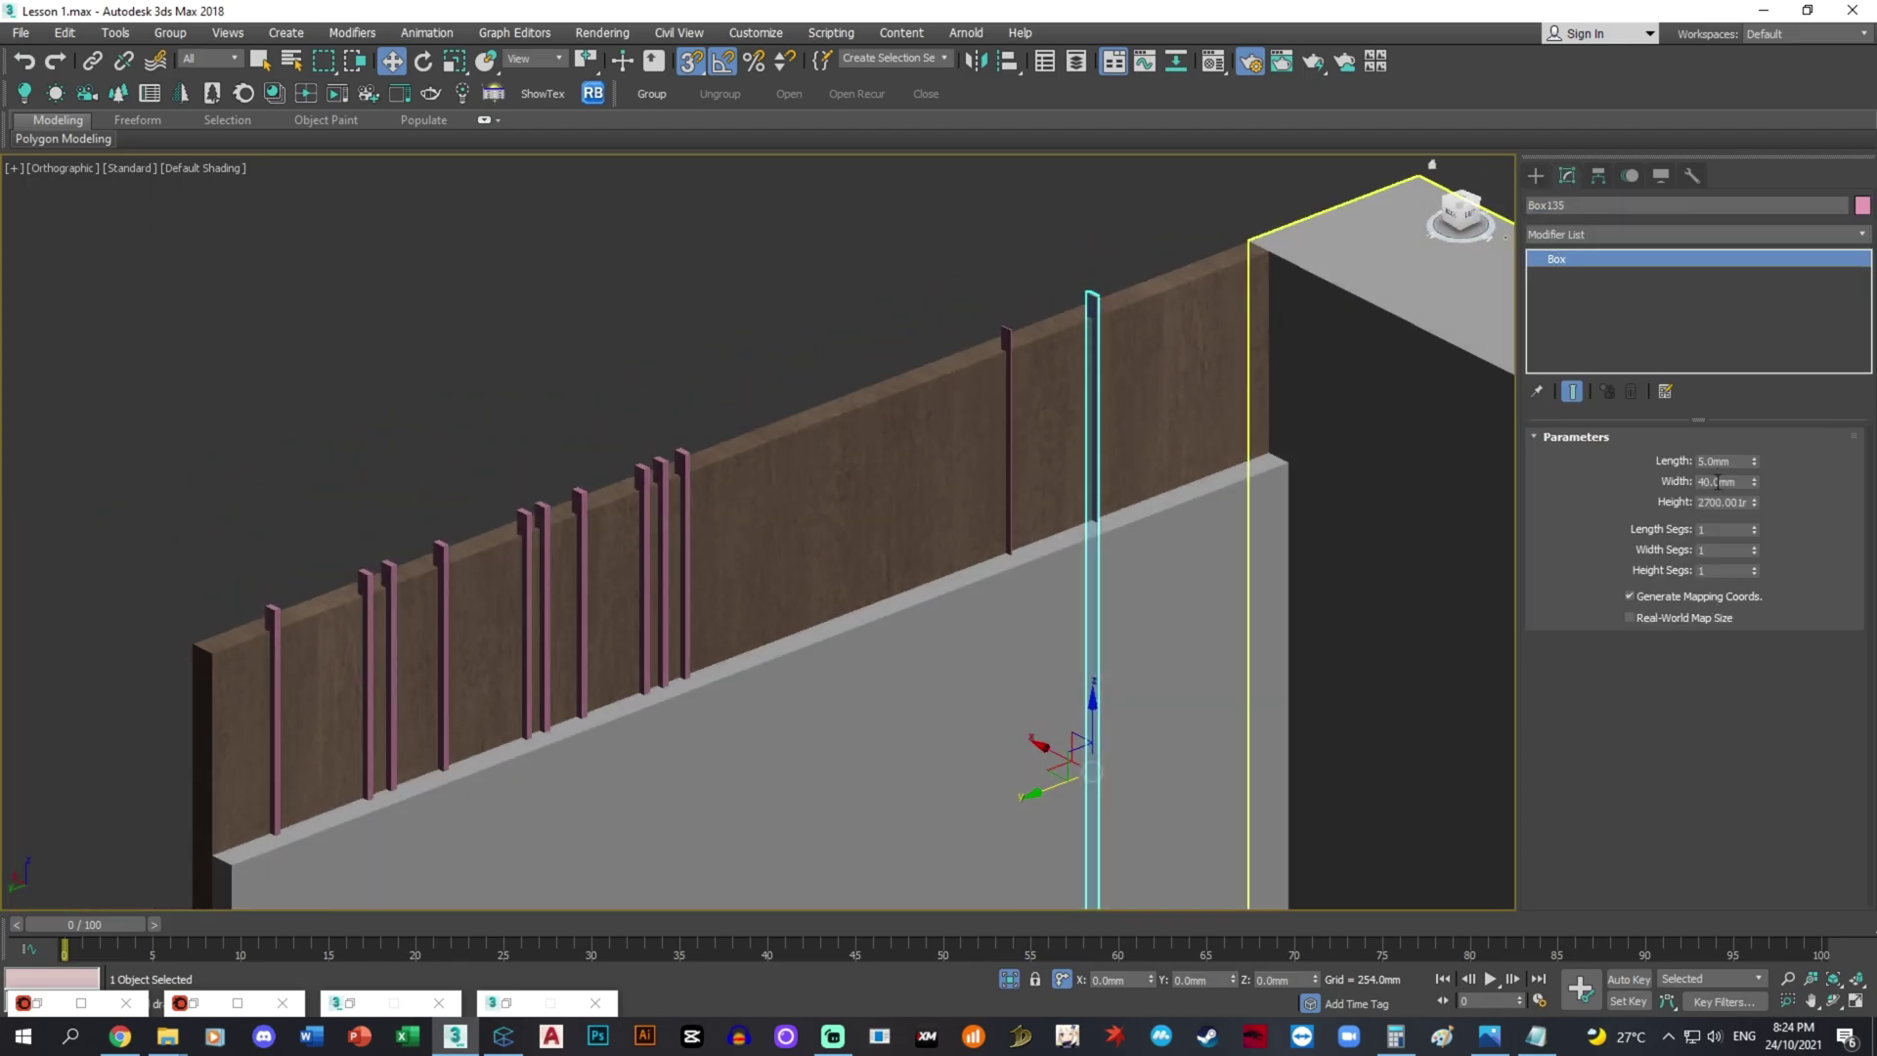
scroll(1052, 360, up, 3)
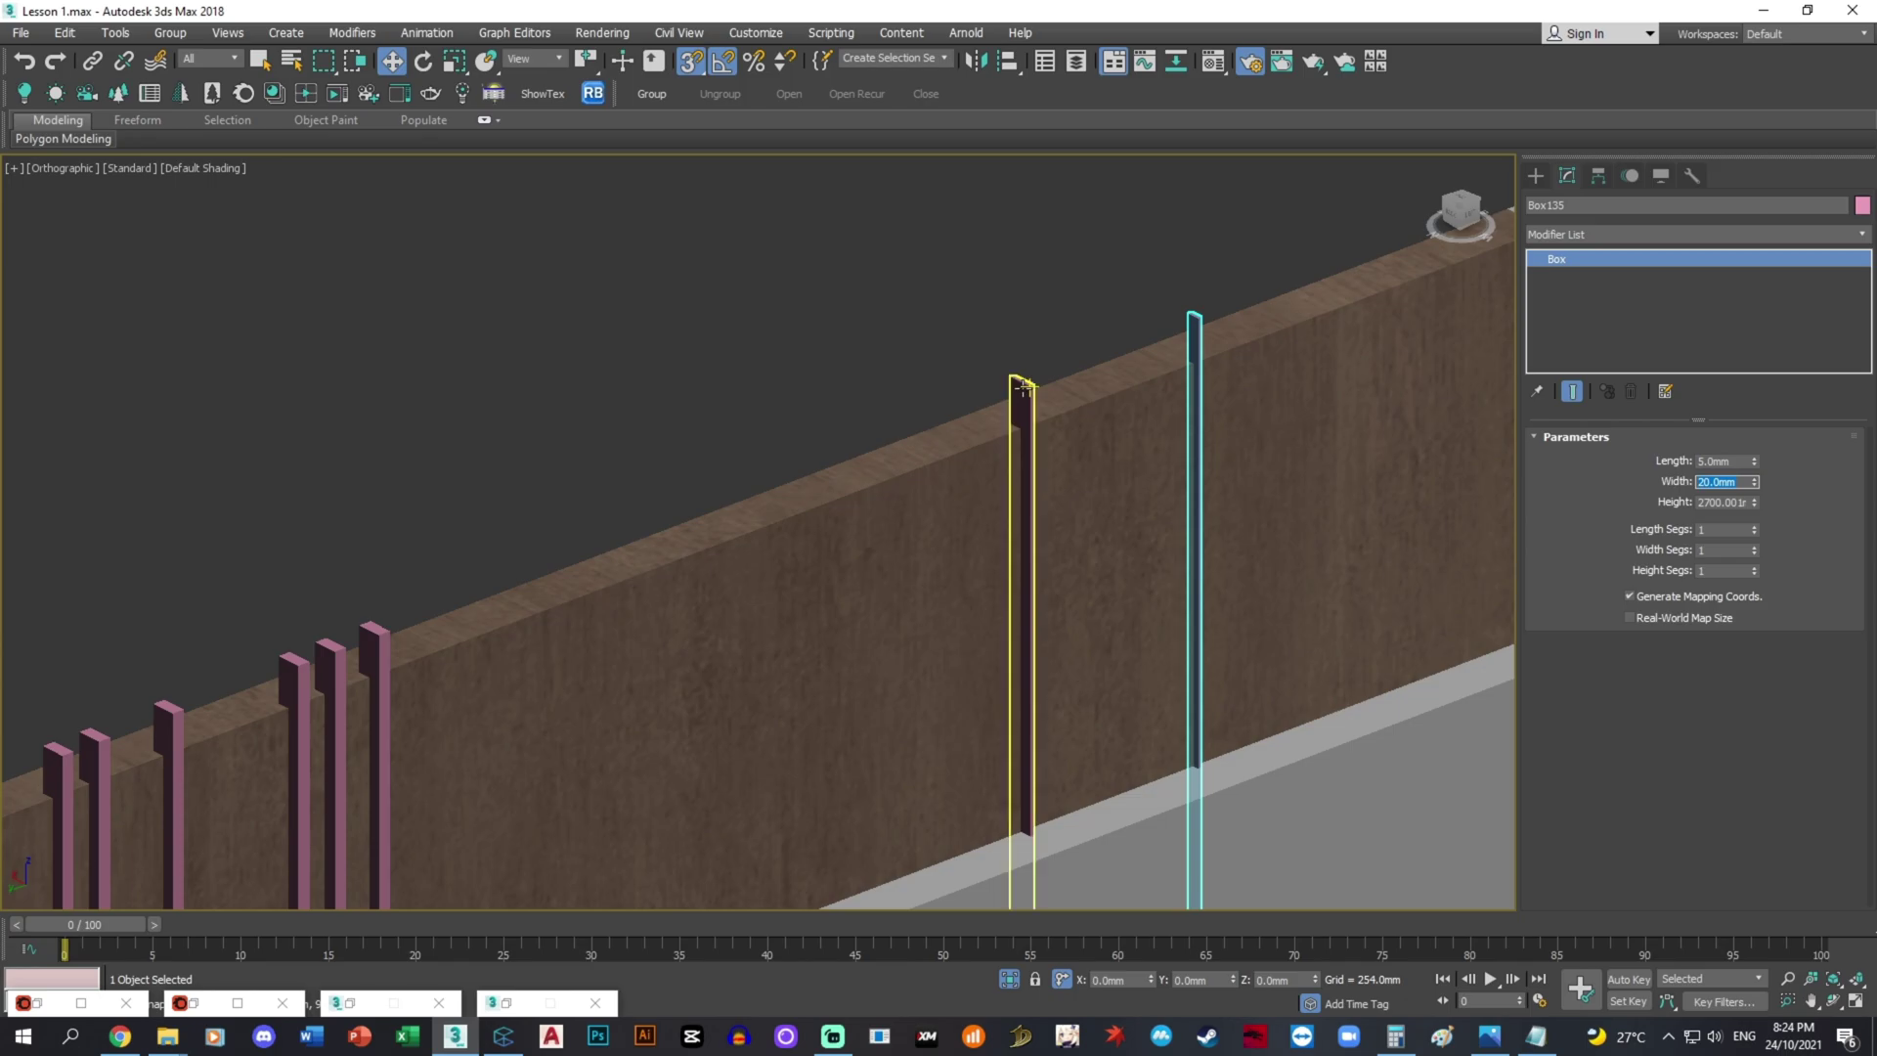
click(1019, 508)
double_click(1716, 484)
text(15)
key(Return)
- Start a ProBoolean subtraction on the wooden back panel and subtract the two thin slats from it
click(1418, 389)
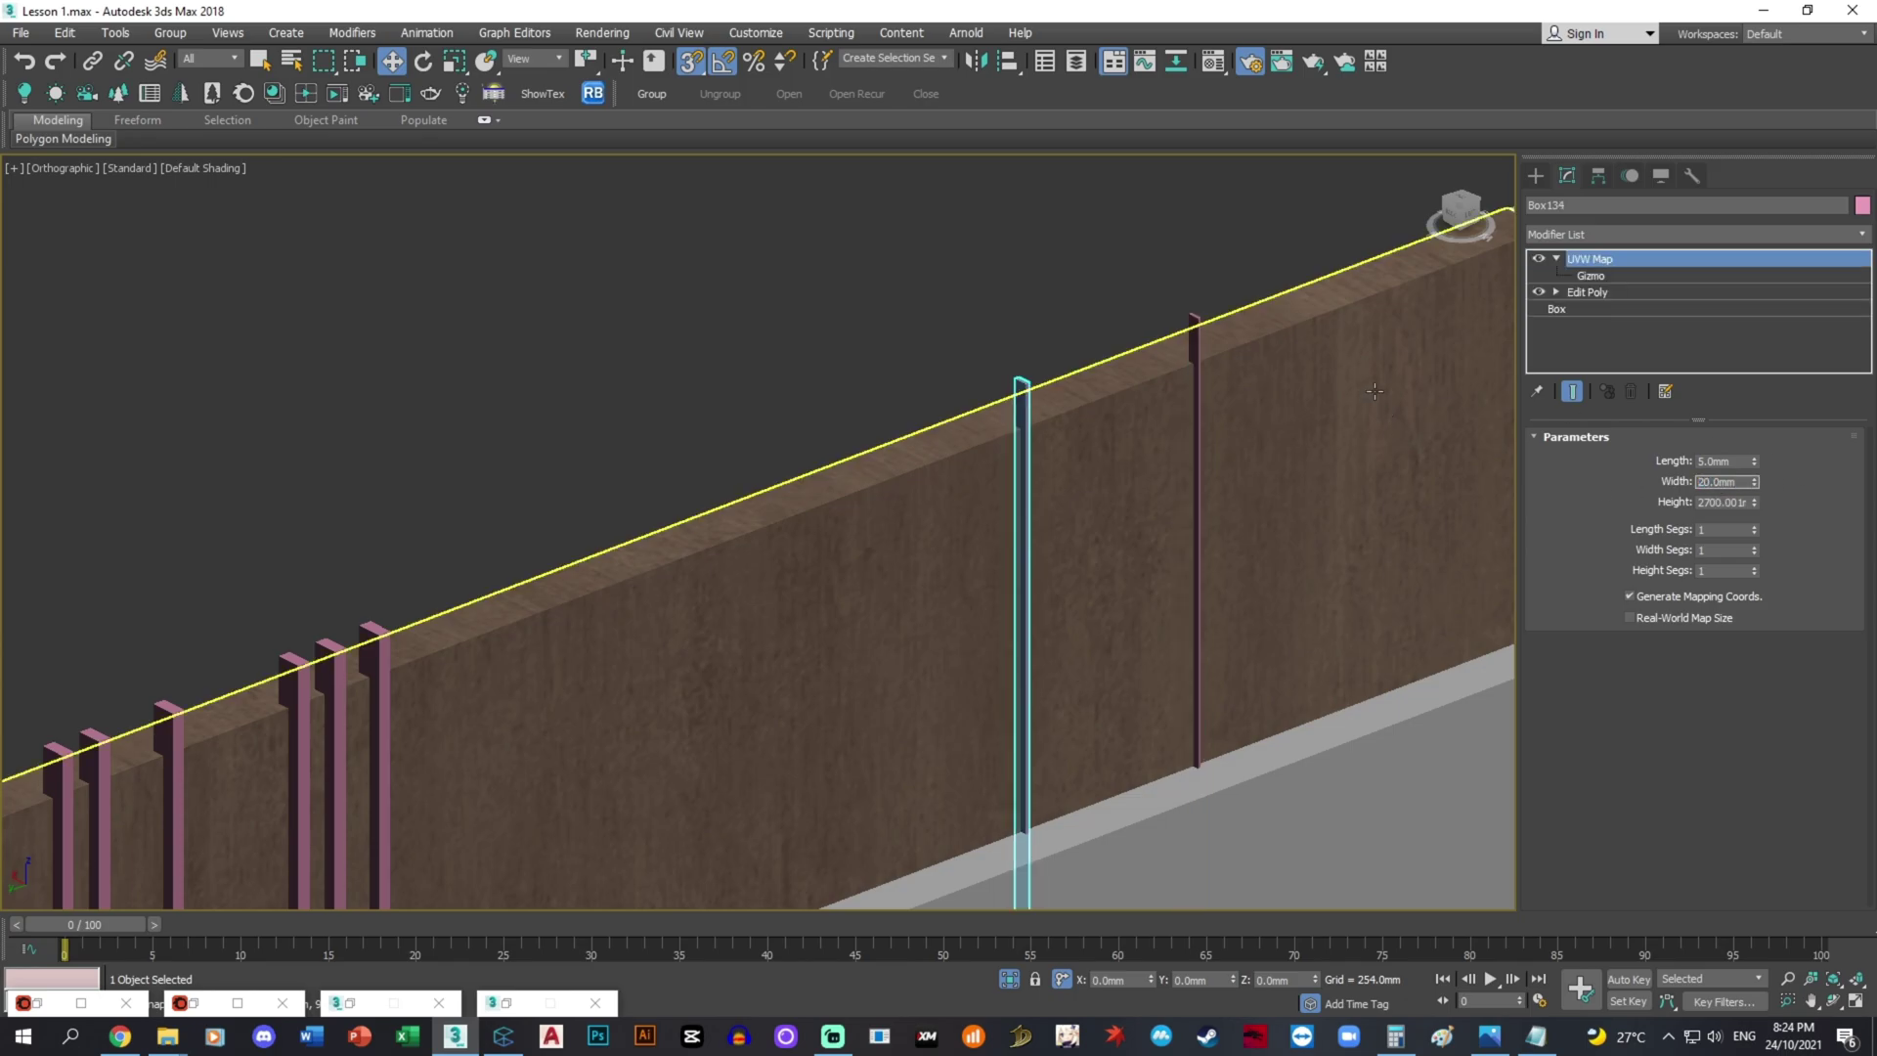
click(1536, 176)
click(1655, 368)
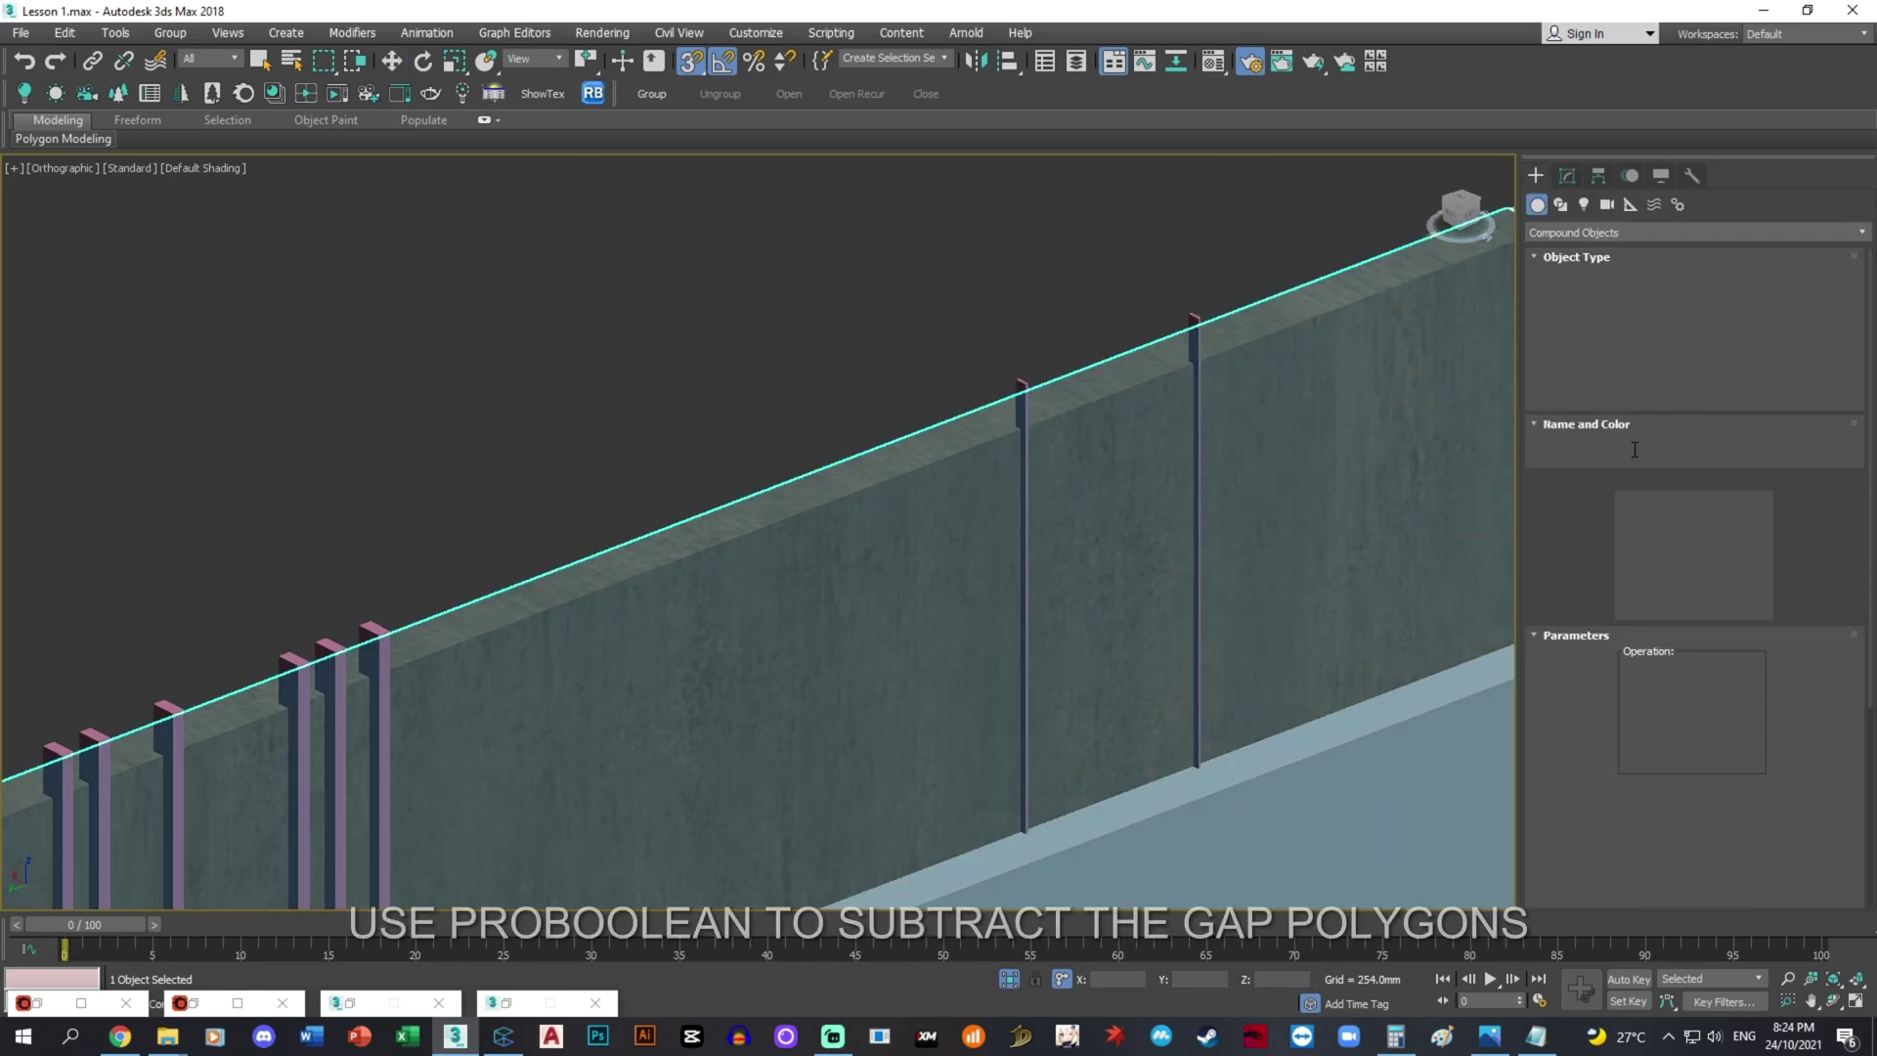
scroll(1152, 535, down, 5)
key(F3)
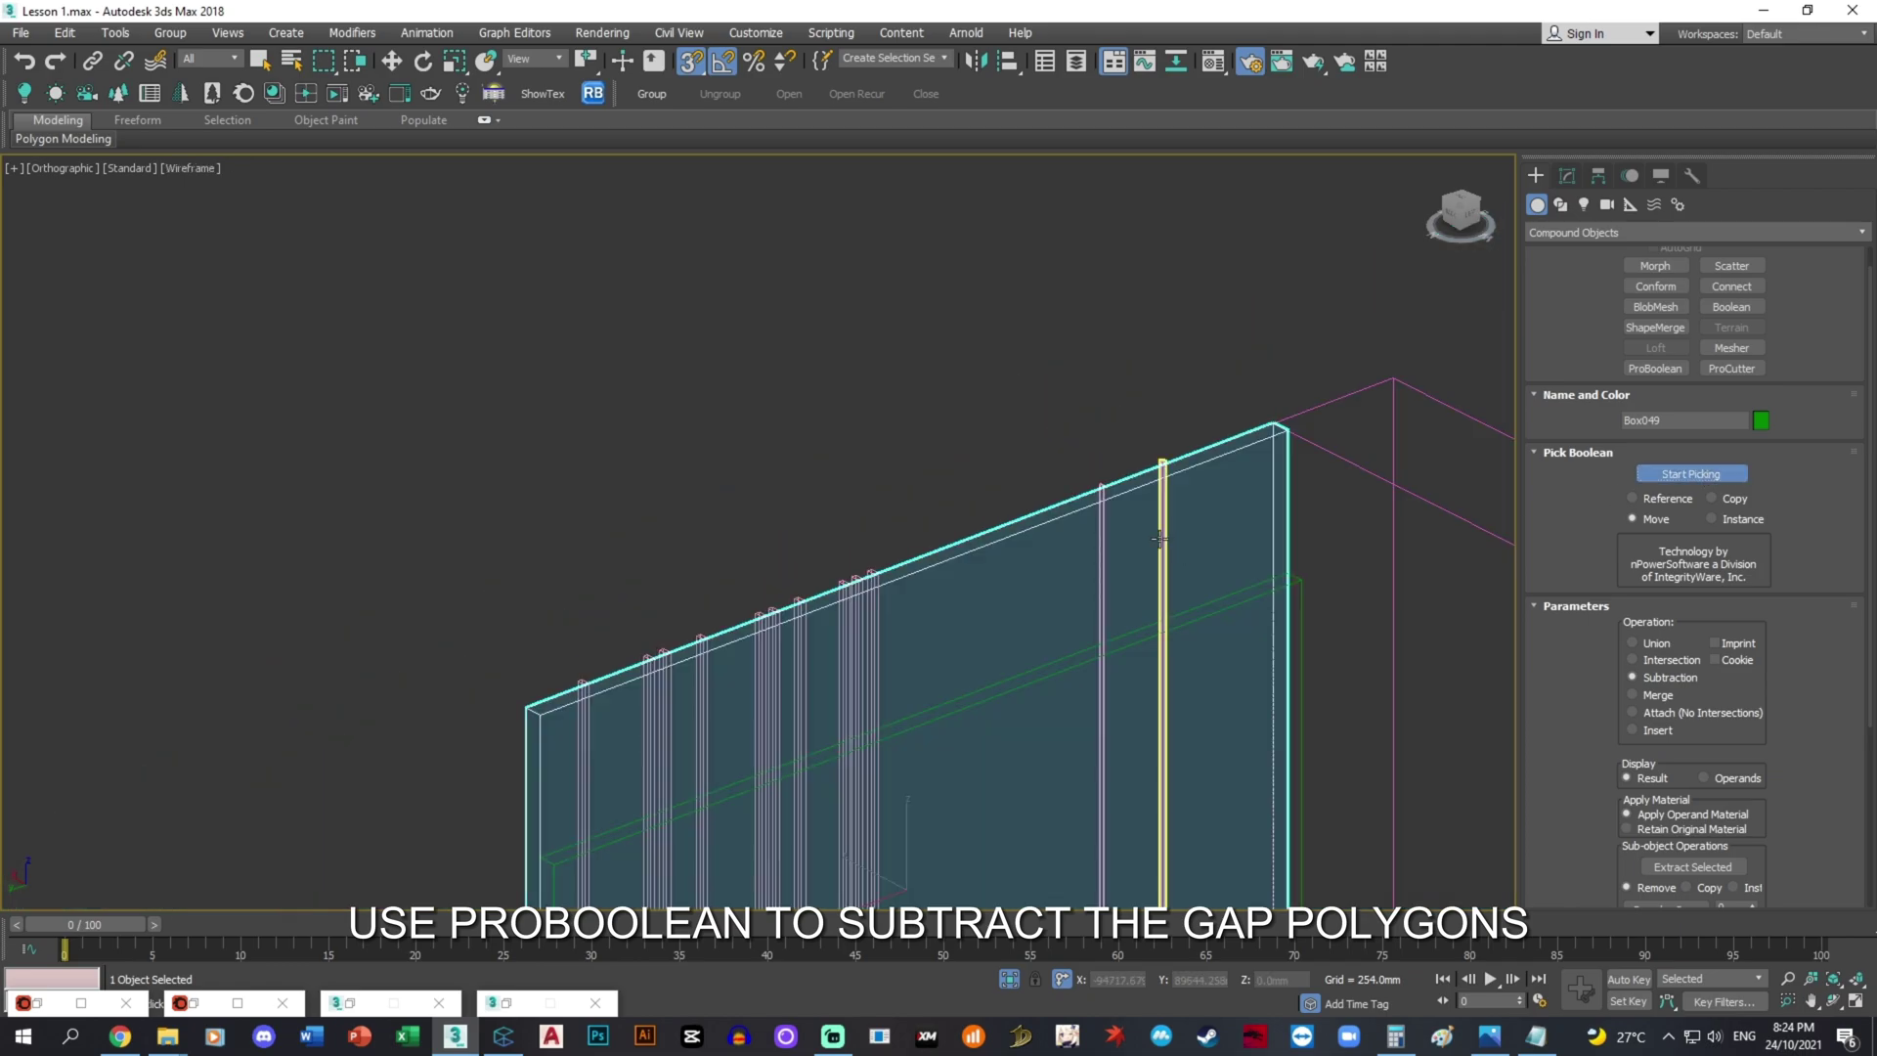
click(1163, 534)
click(1103, 552)
- Subtract all remaining wider slats from the back panel with ProBoolean and finish picking
scroll(1007, 520, up, 2)
middle_drag(970, 610, 950, 521)
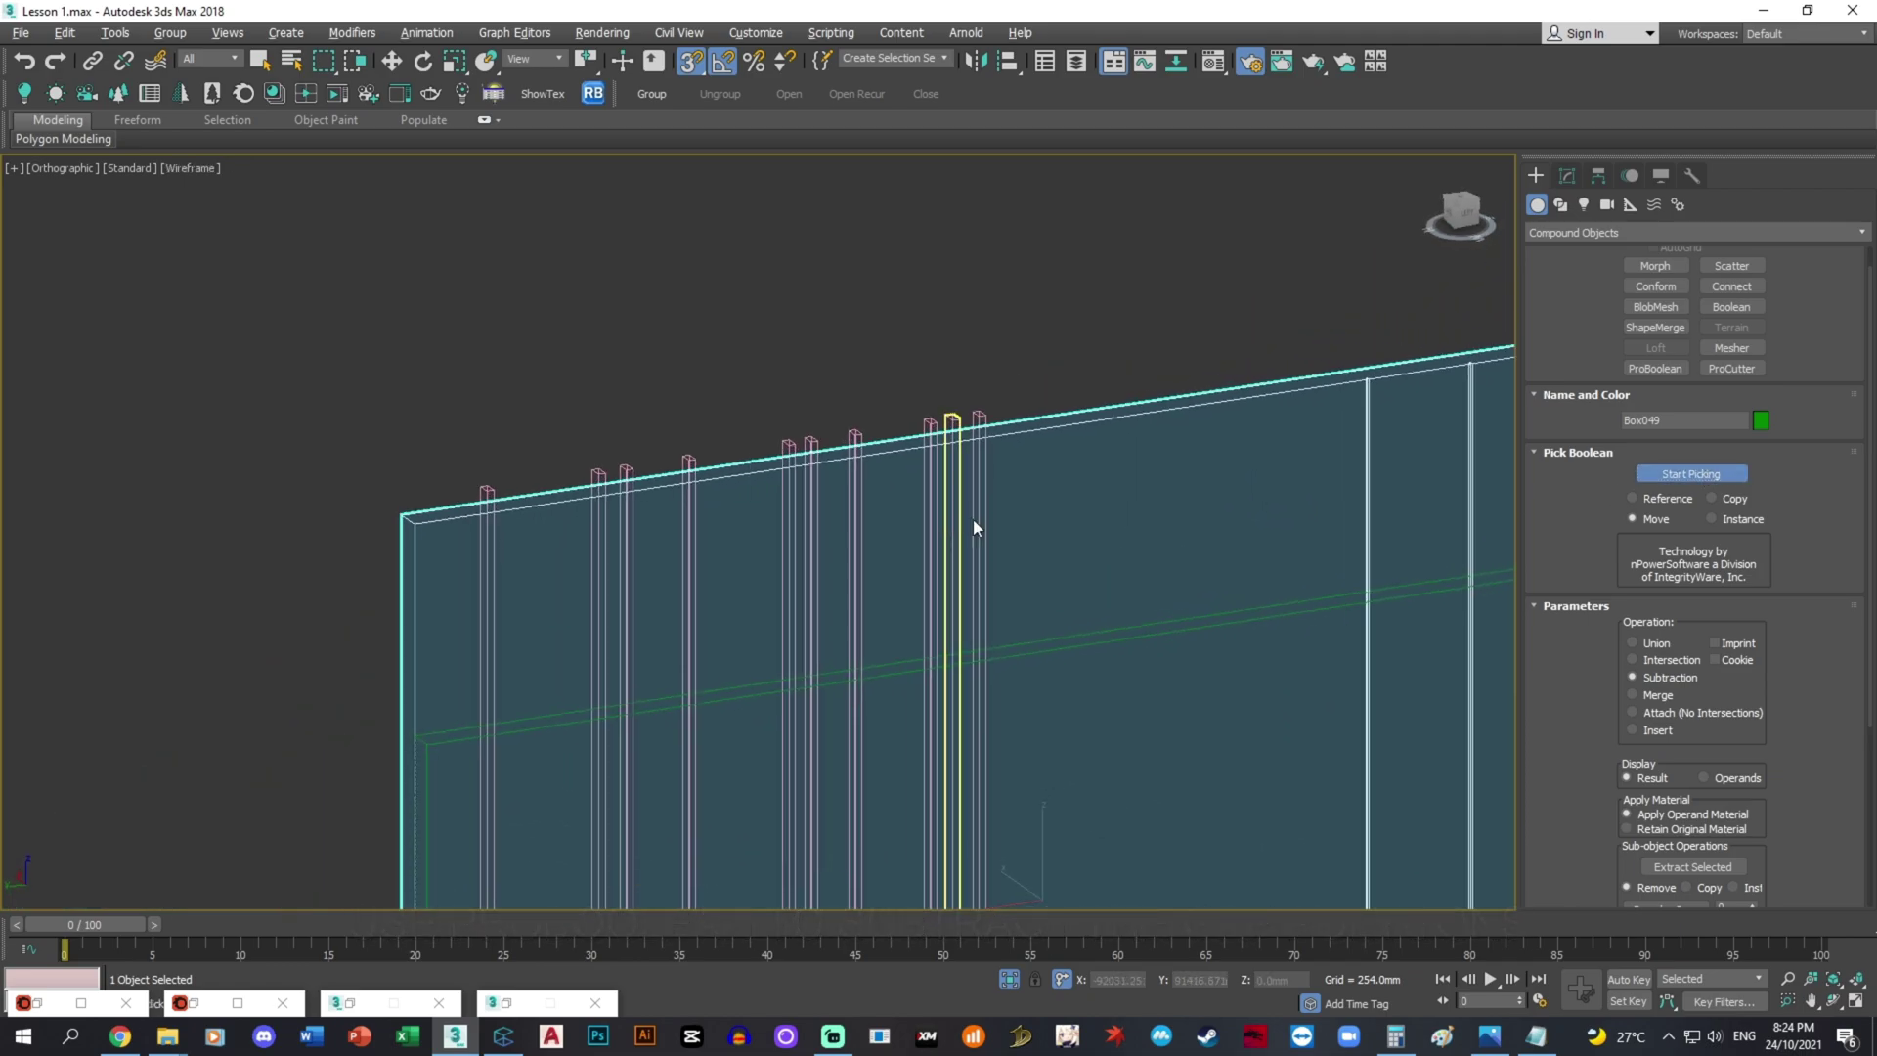
click(978, 520)
click(954, 523)
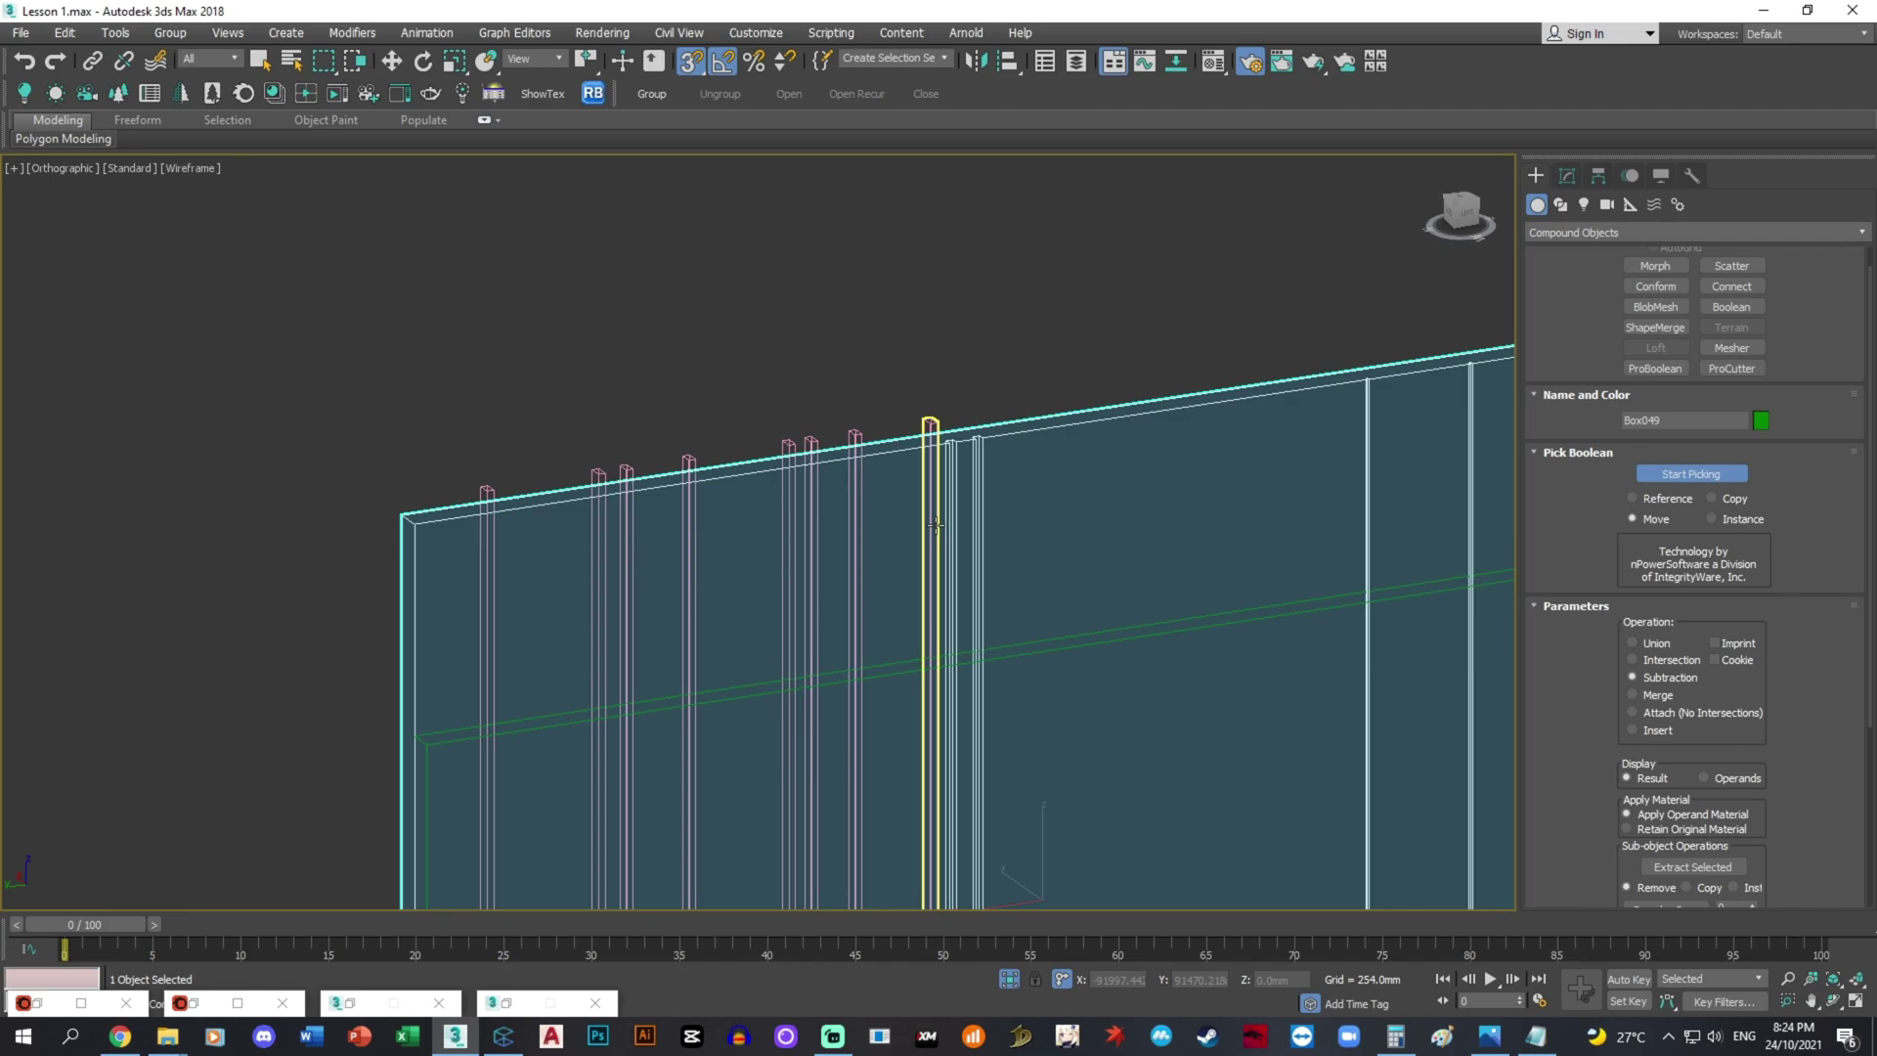
click(930, 526)
click(853, 544)
click(810, 555)
click(788, 567)
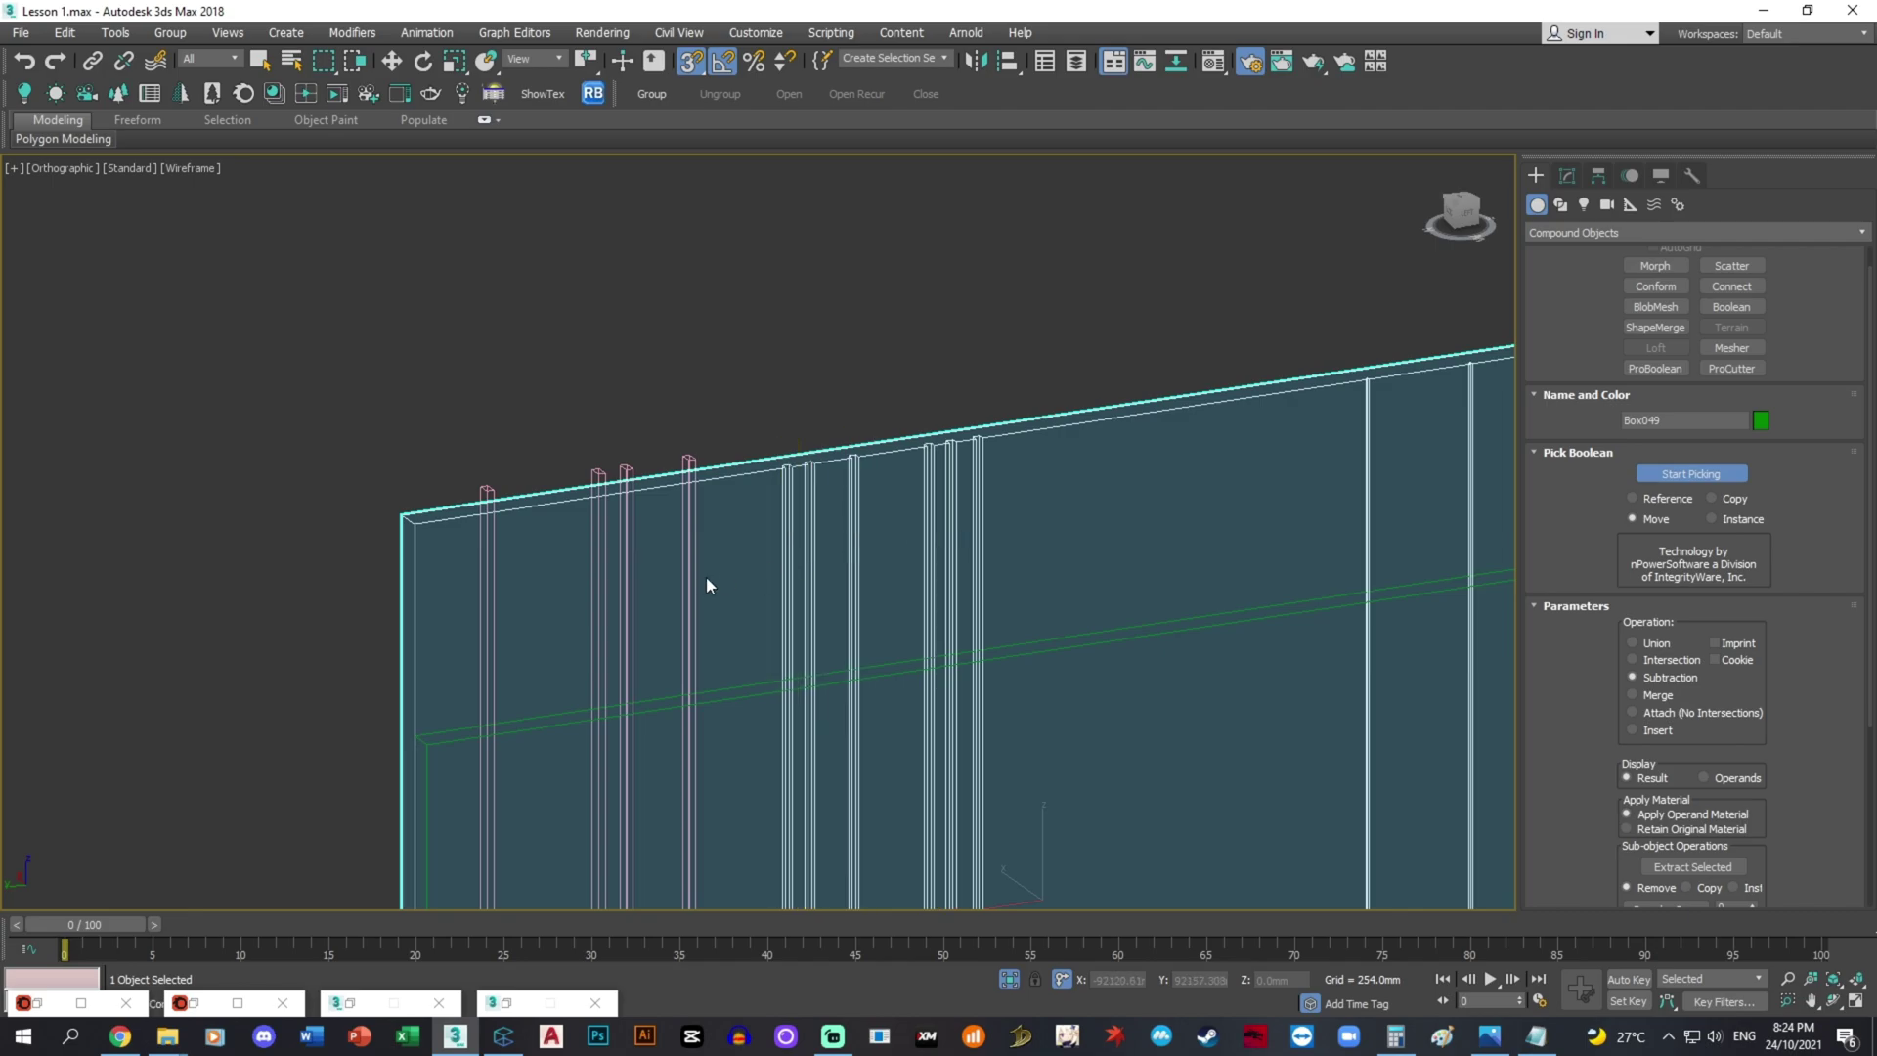
click(692, 583)
click(627, 597)
click(599, 607)
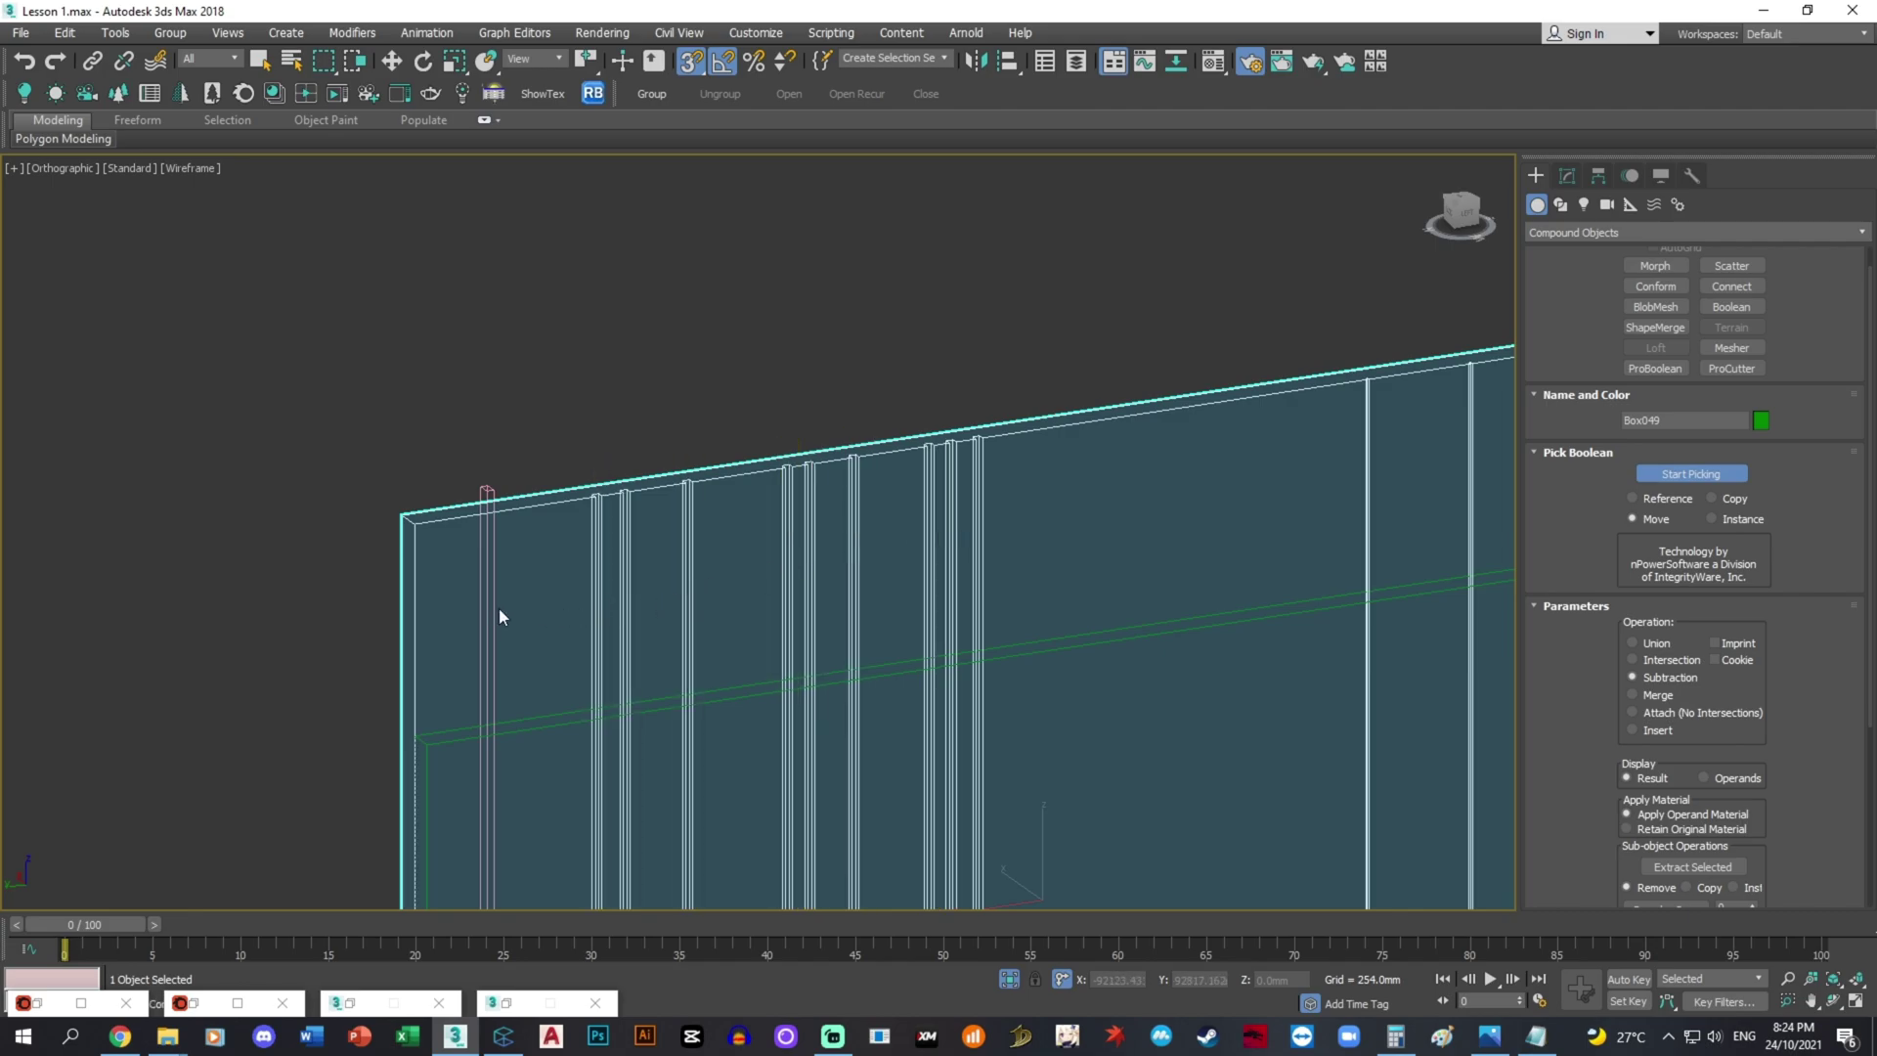
click(486, 614)
right_click(746, 585)
- Examine the grooves cut into the back panel in shaded view
key(F3)
scroll(746, 579, down, 2)
middle_drag(909, 574, 851, 412)
scroll(852, 412, down, 2)
mouse_move(852, 412)
alt+middle_down()
mouse_move(838, 566)
mouse_move(890, 350)
mouse_move(847, 409)
mouse_move(813, 385)
mouse_move(870, 420)
alt+middle_up()
scroll(863, 350, up, 7)
scroll(847, 411, down, 4)
click(887, 321)
scroll(861, 350, down, 4)
- Add a UVW Map modifier to the grooved wooden back panel and use Box mapping
click(823, 417)
click(1568, 175)
click(1692, 235)
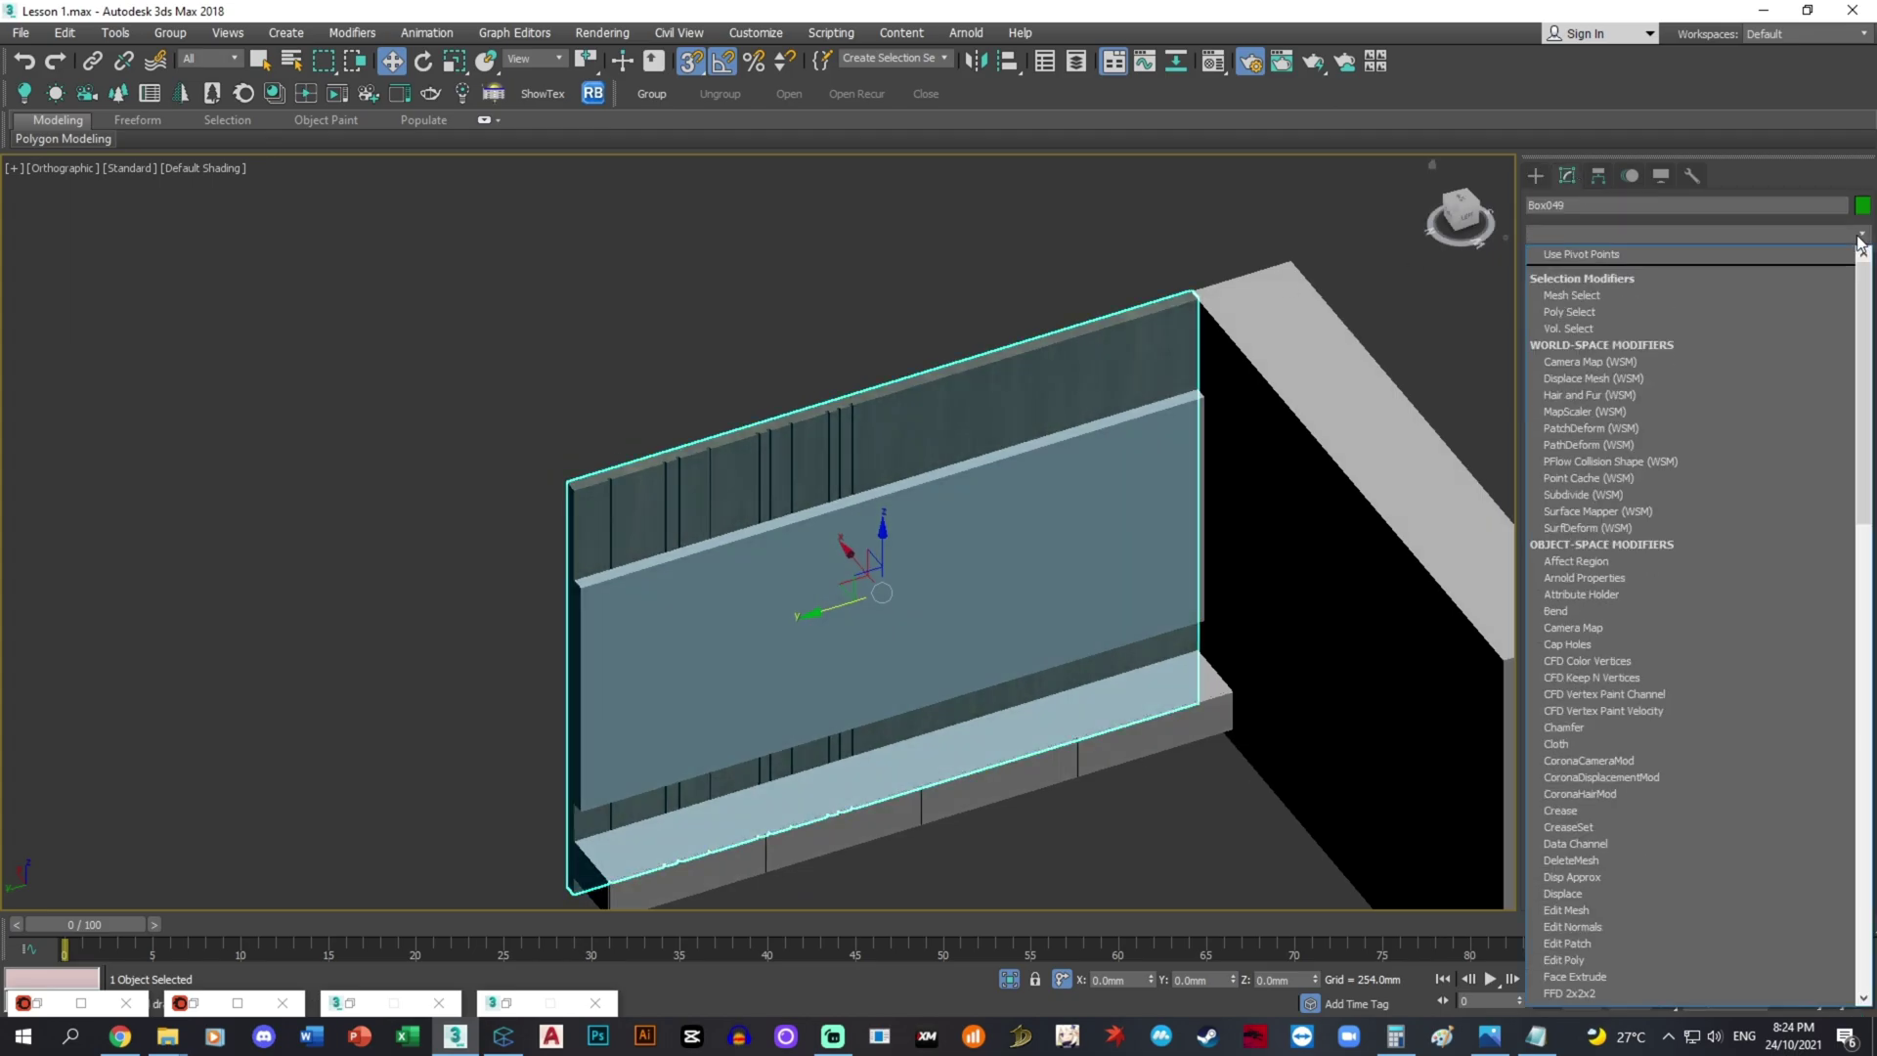
scroll(1678, 734, down, 15)
click(1594, 802)
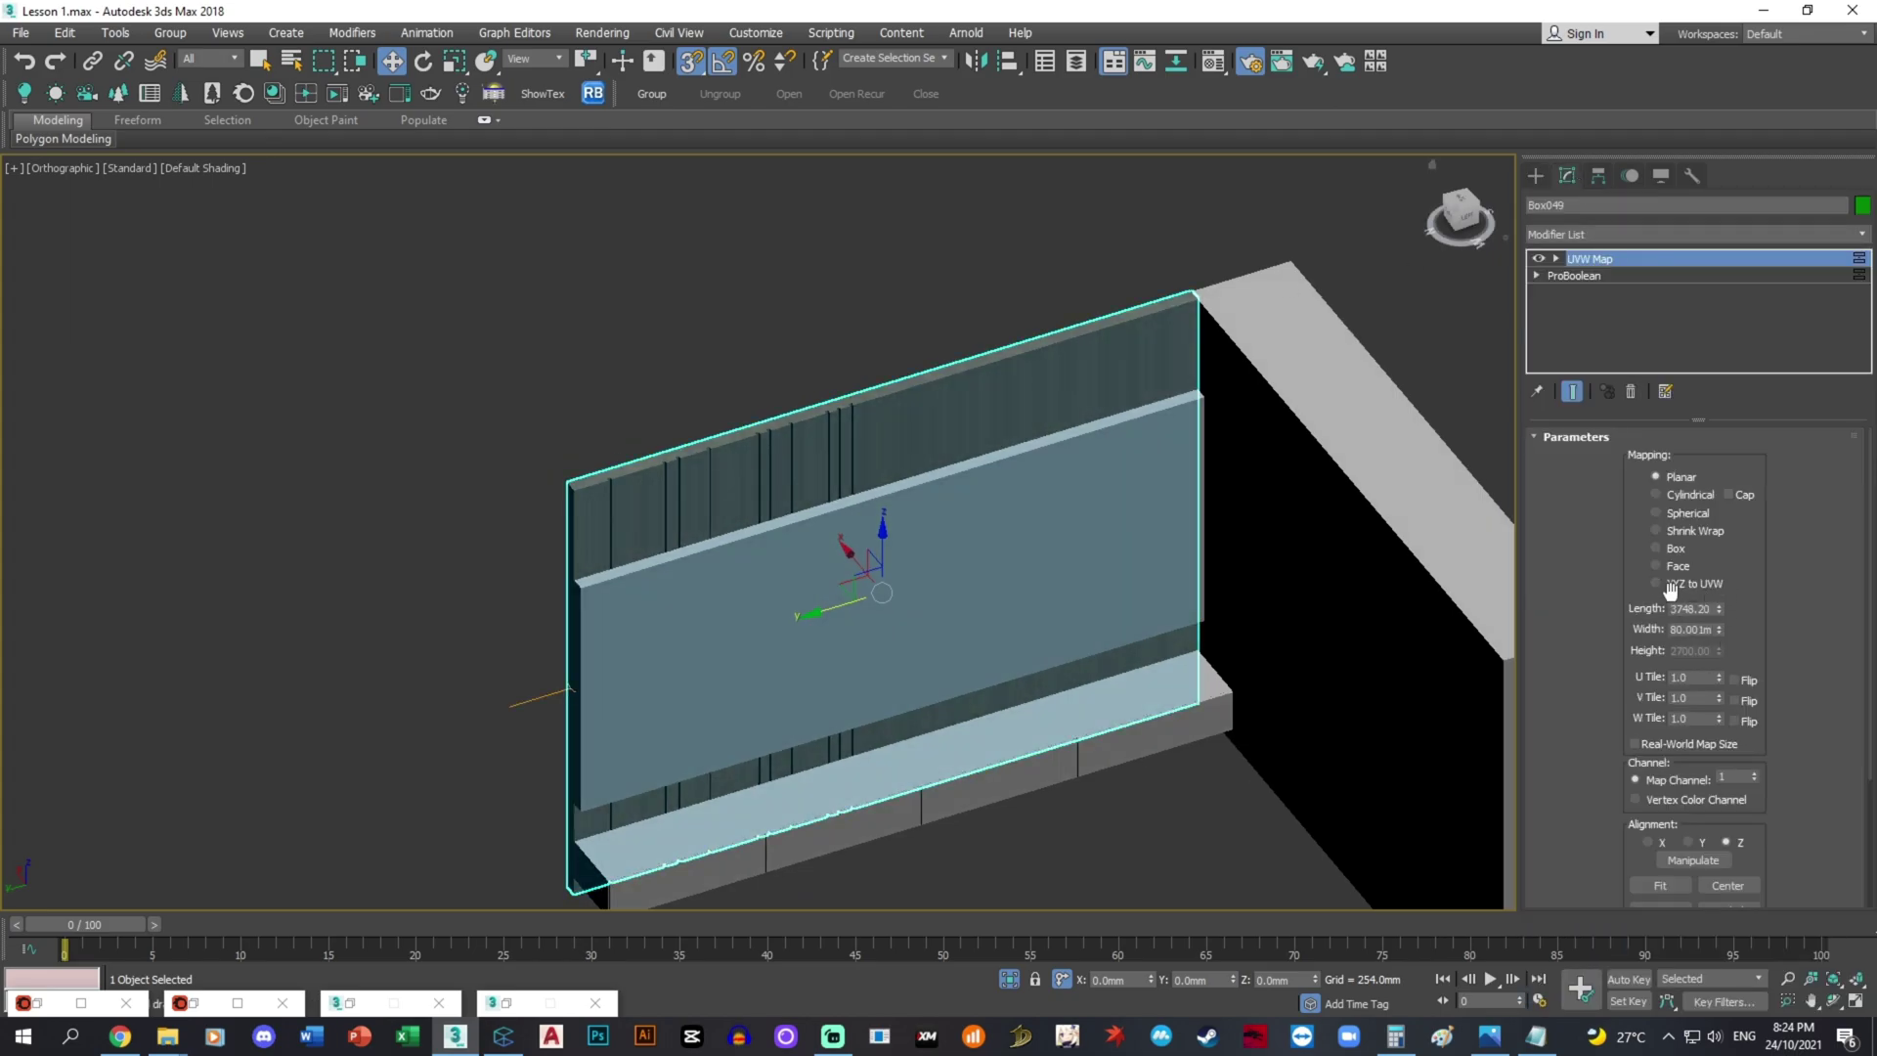
click(1677, 550)
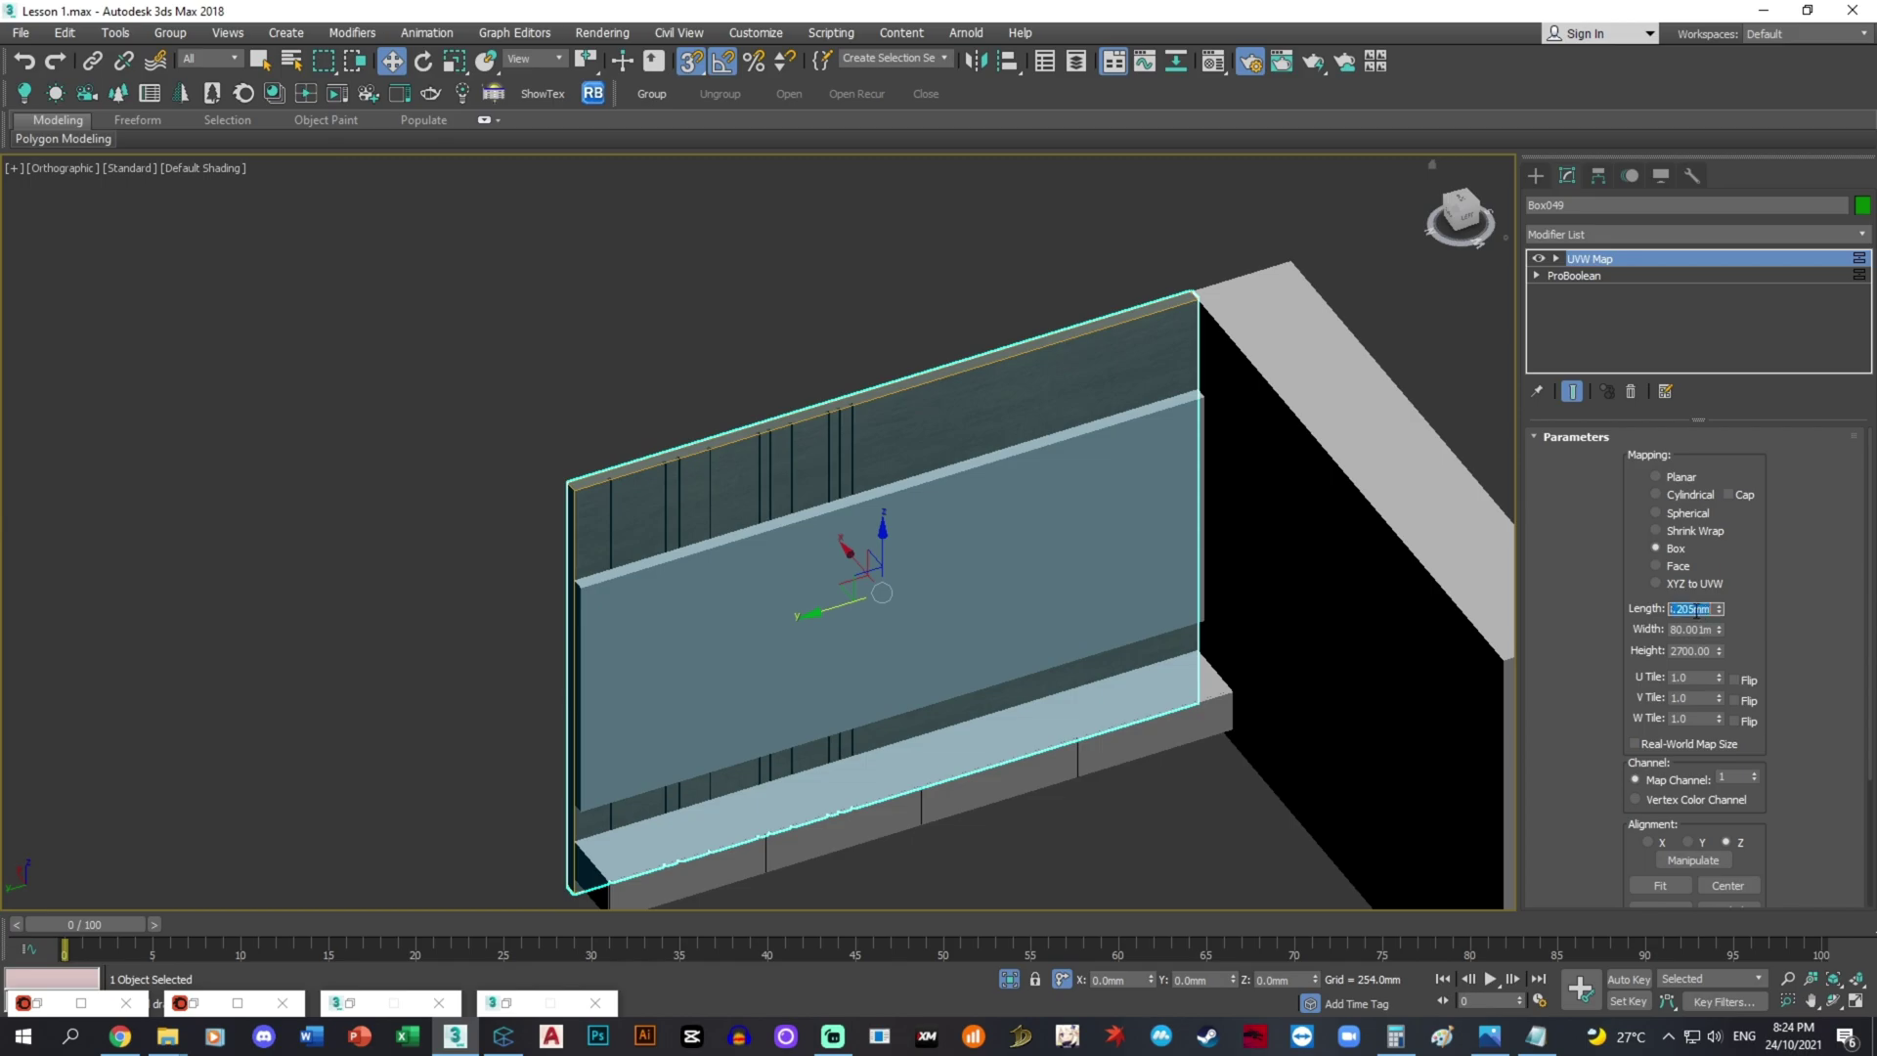
- Set the back panel's box mapping length, width and height to 600 mm
text(600)
key(Tab)
text(600)
key(Tab)
text(600)
key(Return)
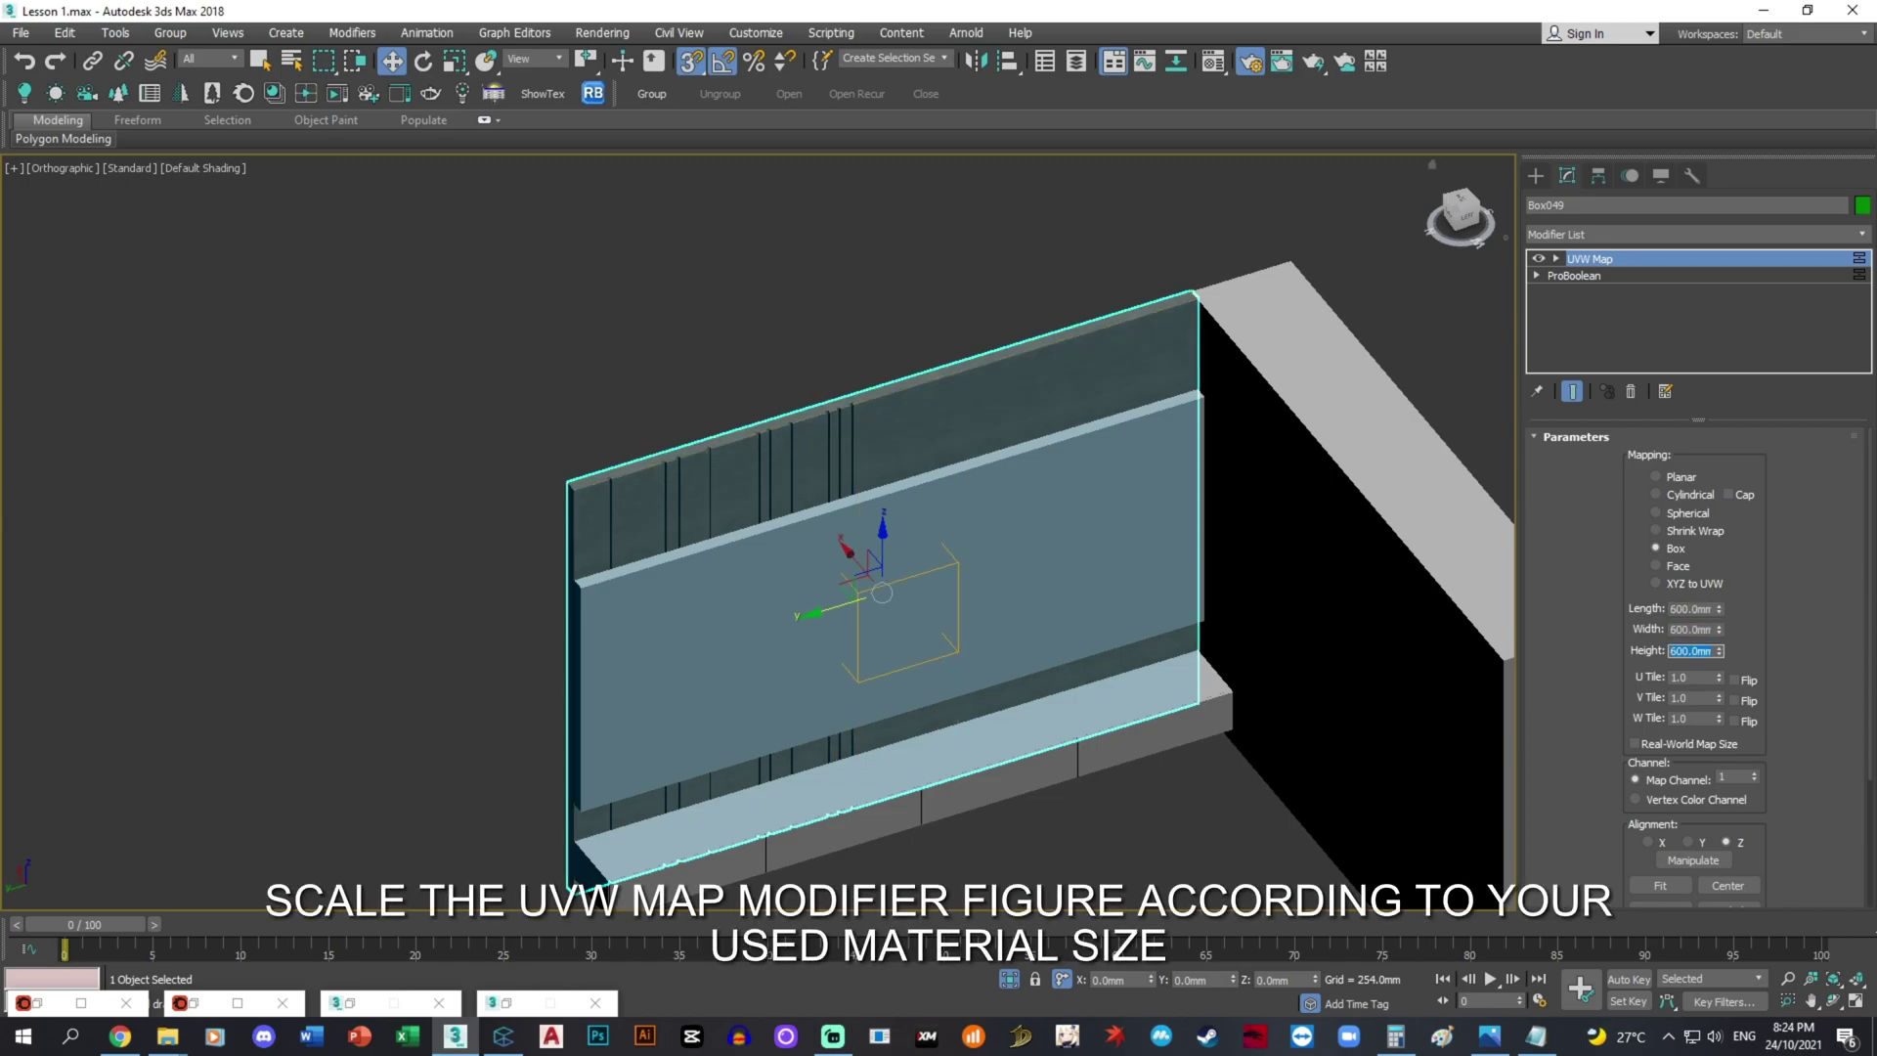
- Set the length, width and height of the back panel's box mapping to 3000 mm
alt+middle_drag(1228, 653, 1228, 569)
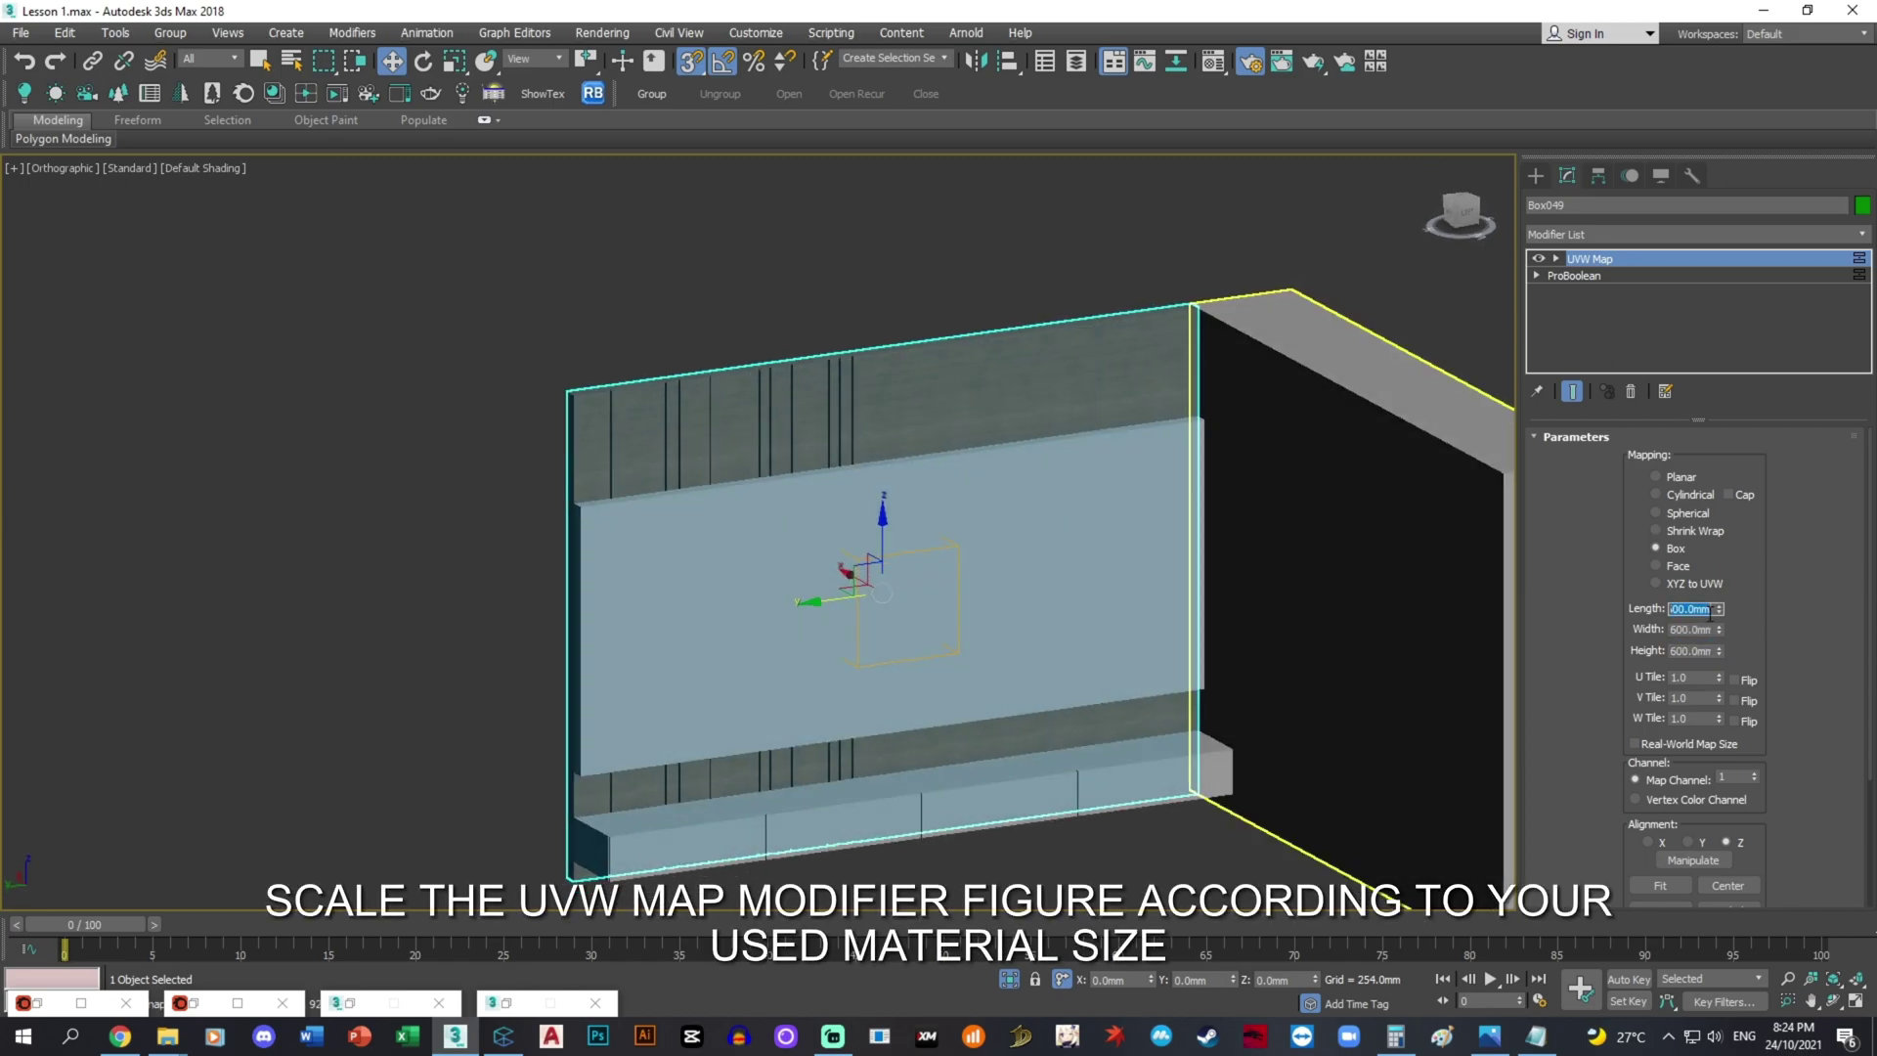
text(3000)
key(Tab)
text(3000)
key(Tab)
text(30)
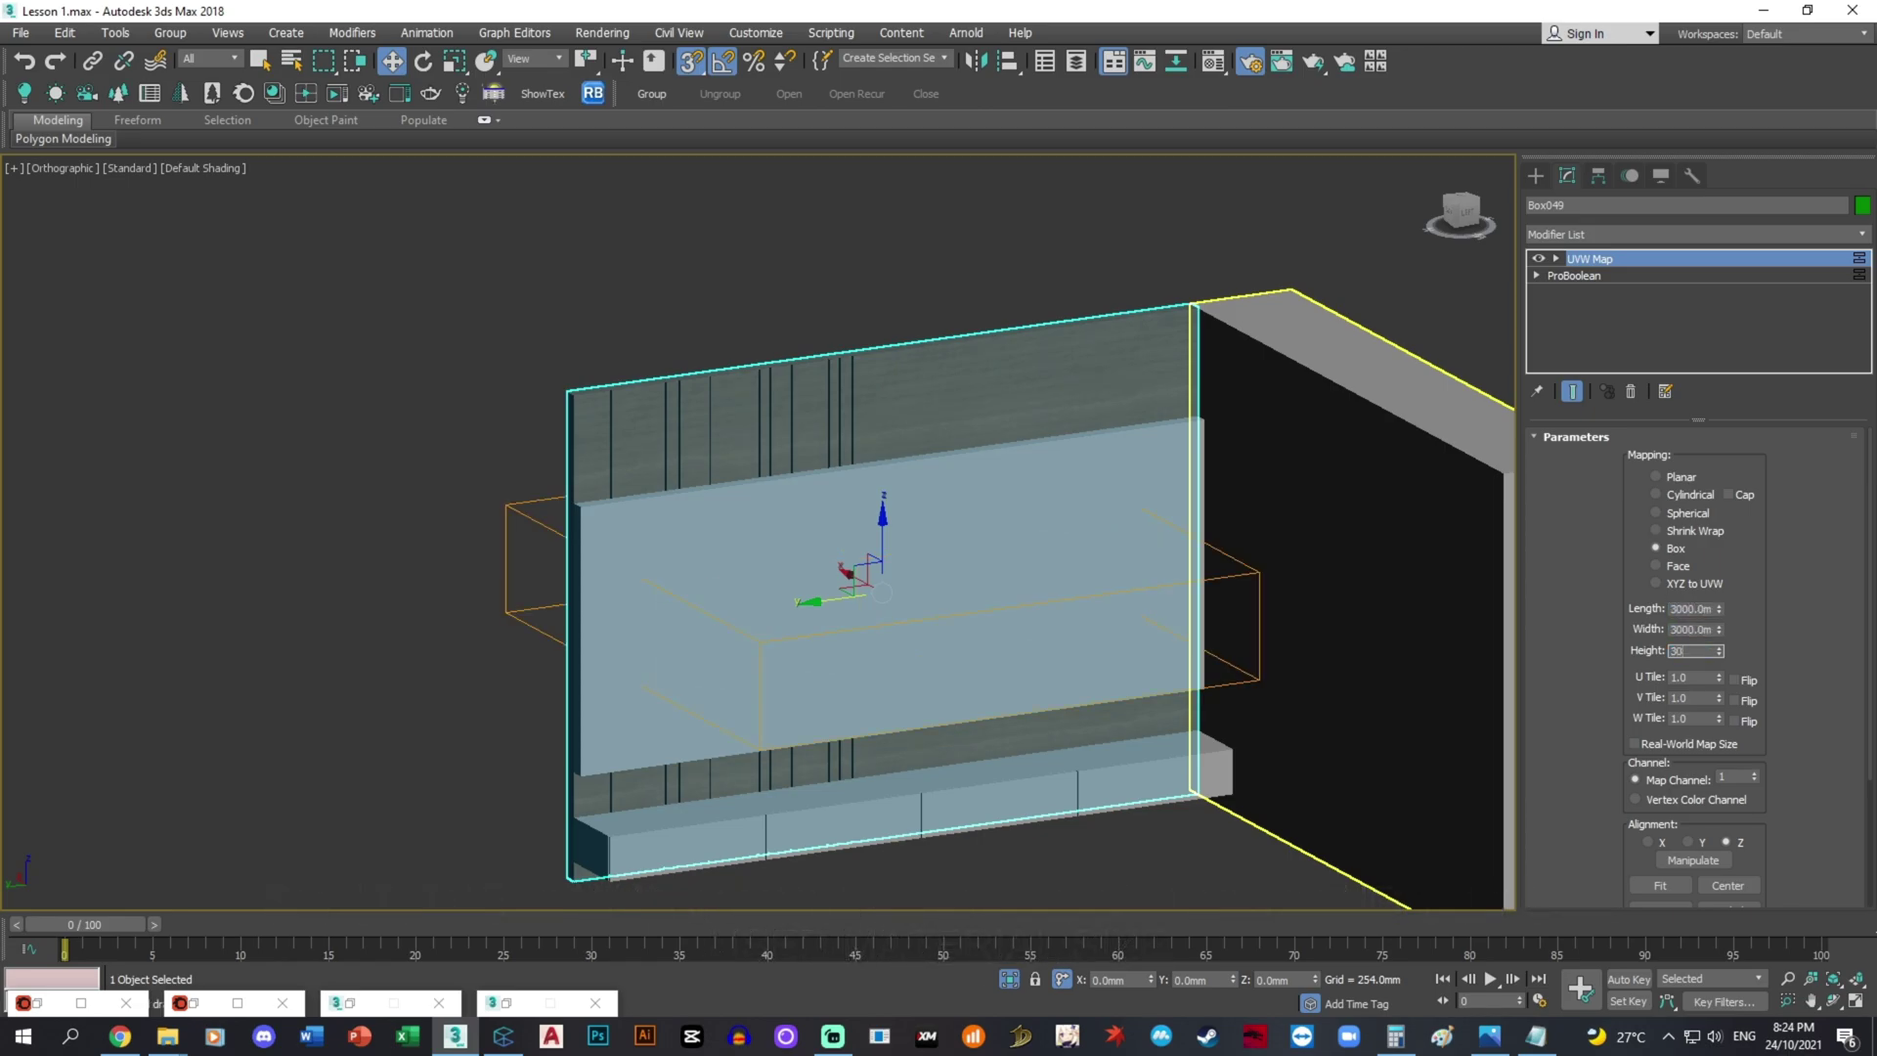
text(00)
key(Return)
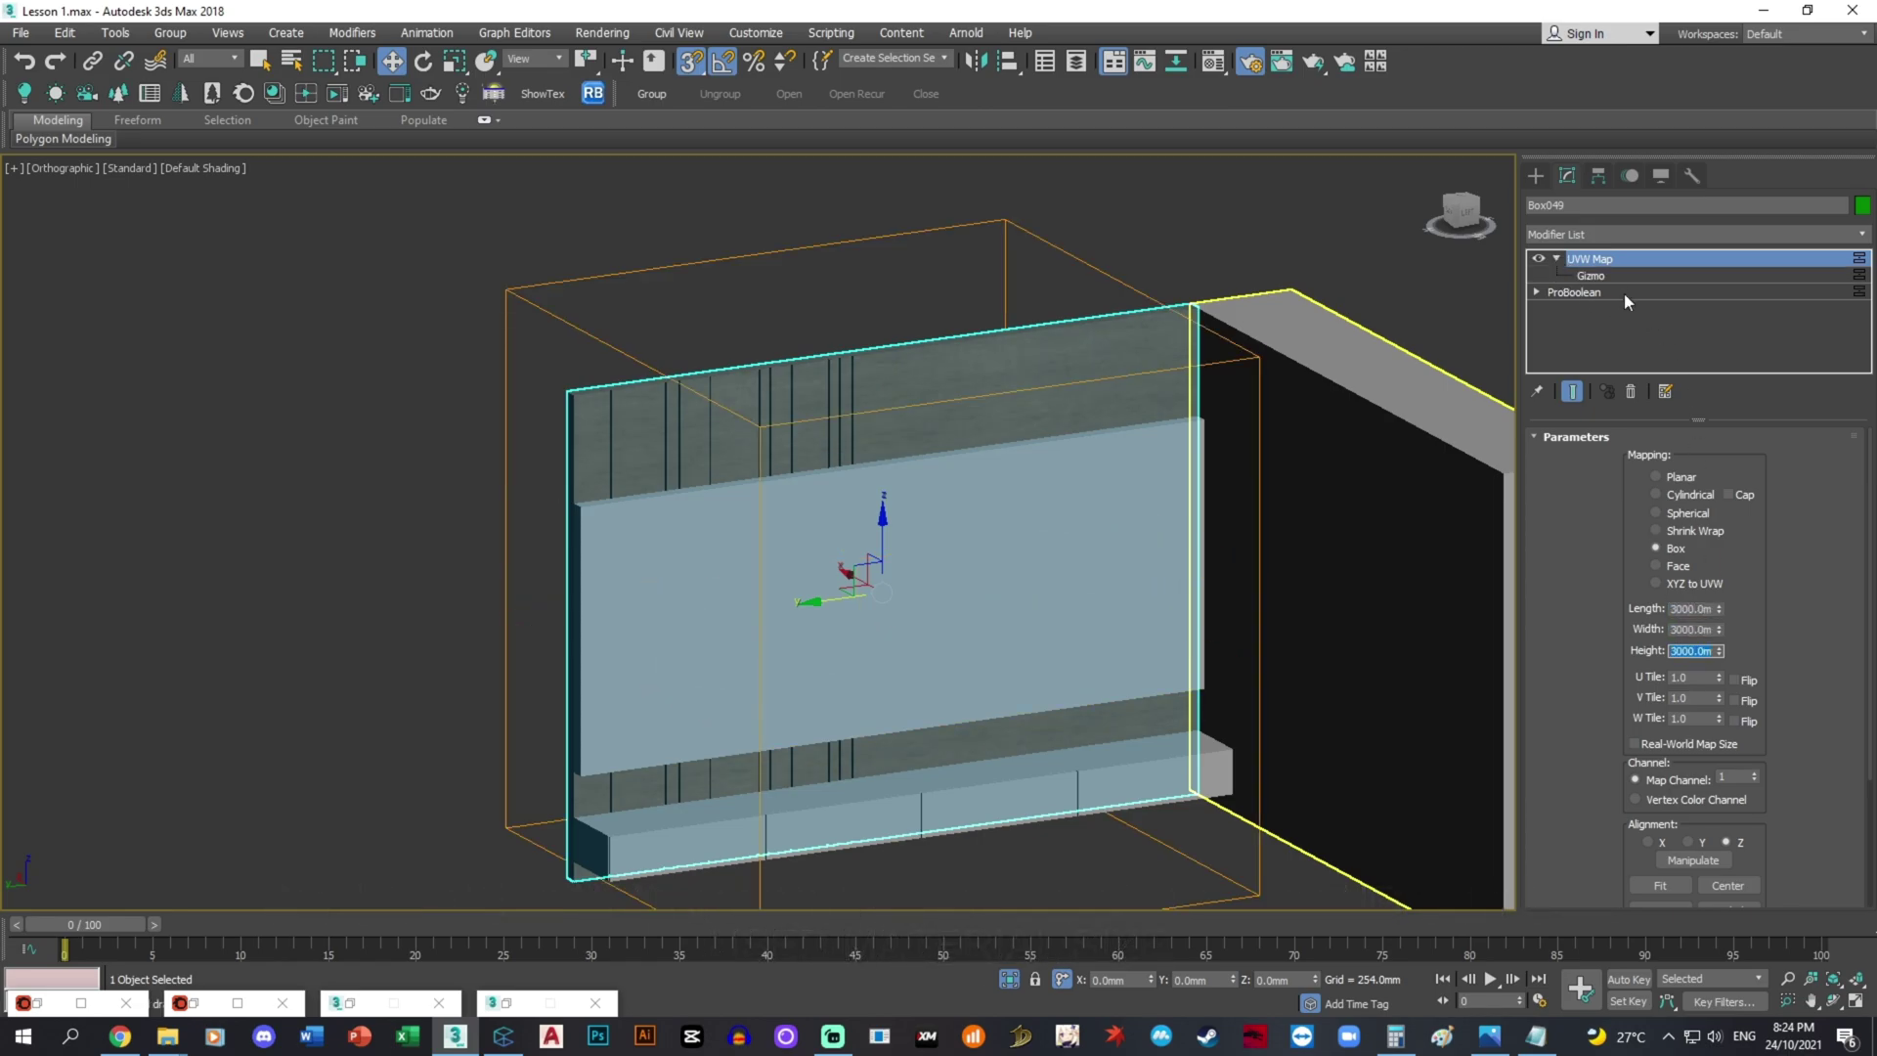
- Rotate the UVW Map gizmo so the wood grain runs vertically on the back panel, leave gizmo editing and deselect
click(1590, 274)
key(e)
drag(820, 548, 787, 596)
click(1619, 275)
click(1100, 268)
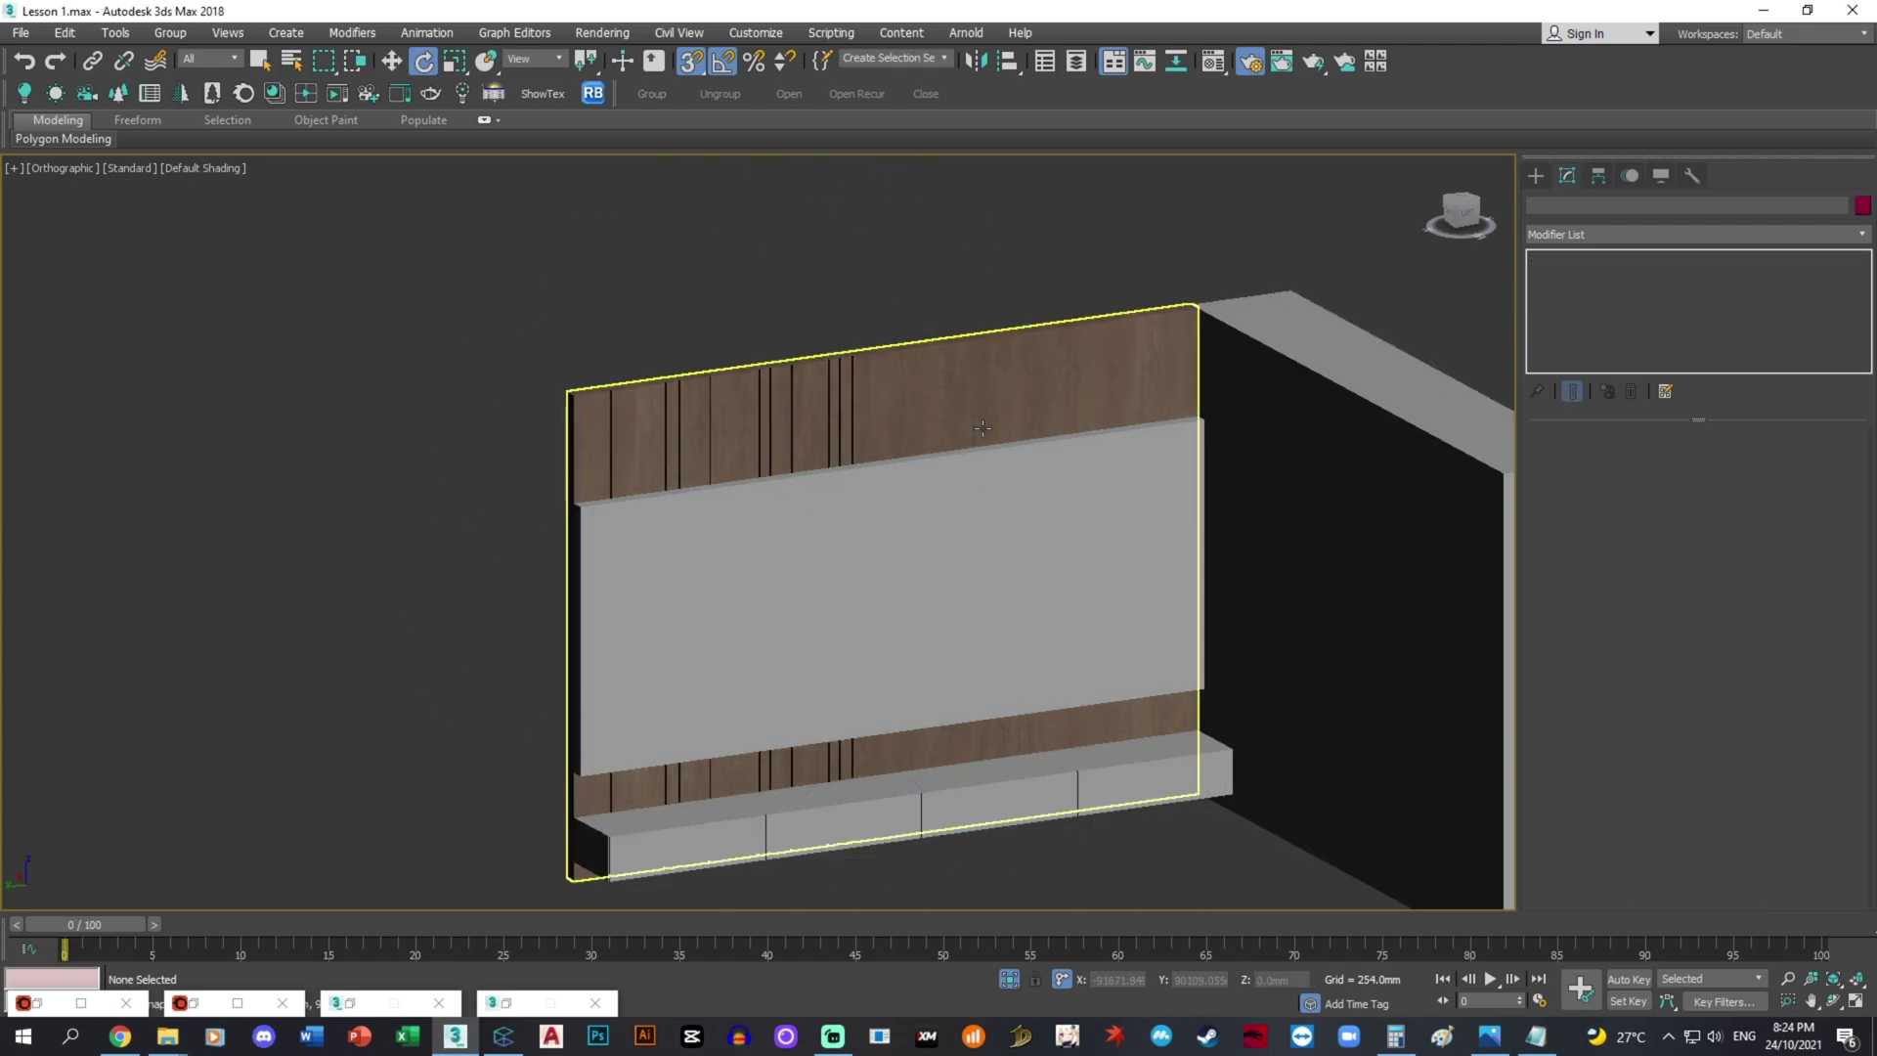
- Open the Corona Material Library and browse its categories to the marbles in Stone
click(988, 530)
middle_drag(766, 474, 842, 470)
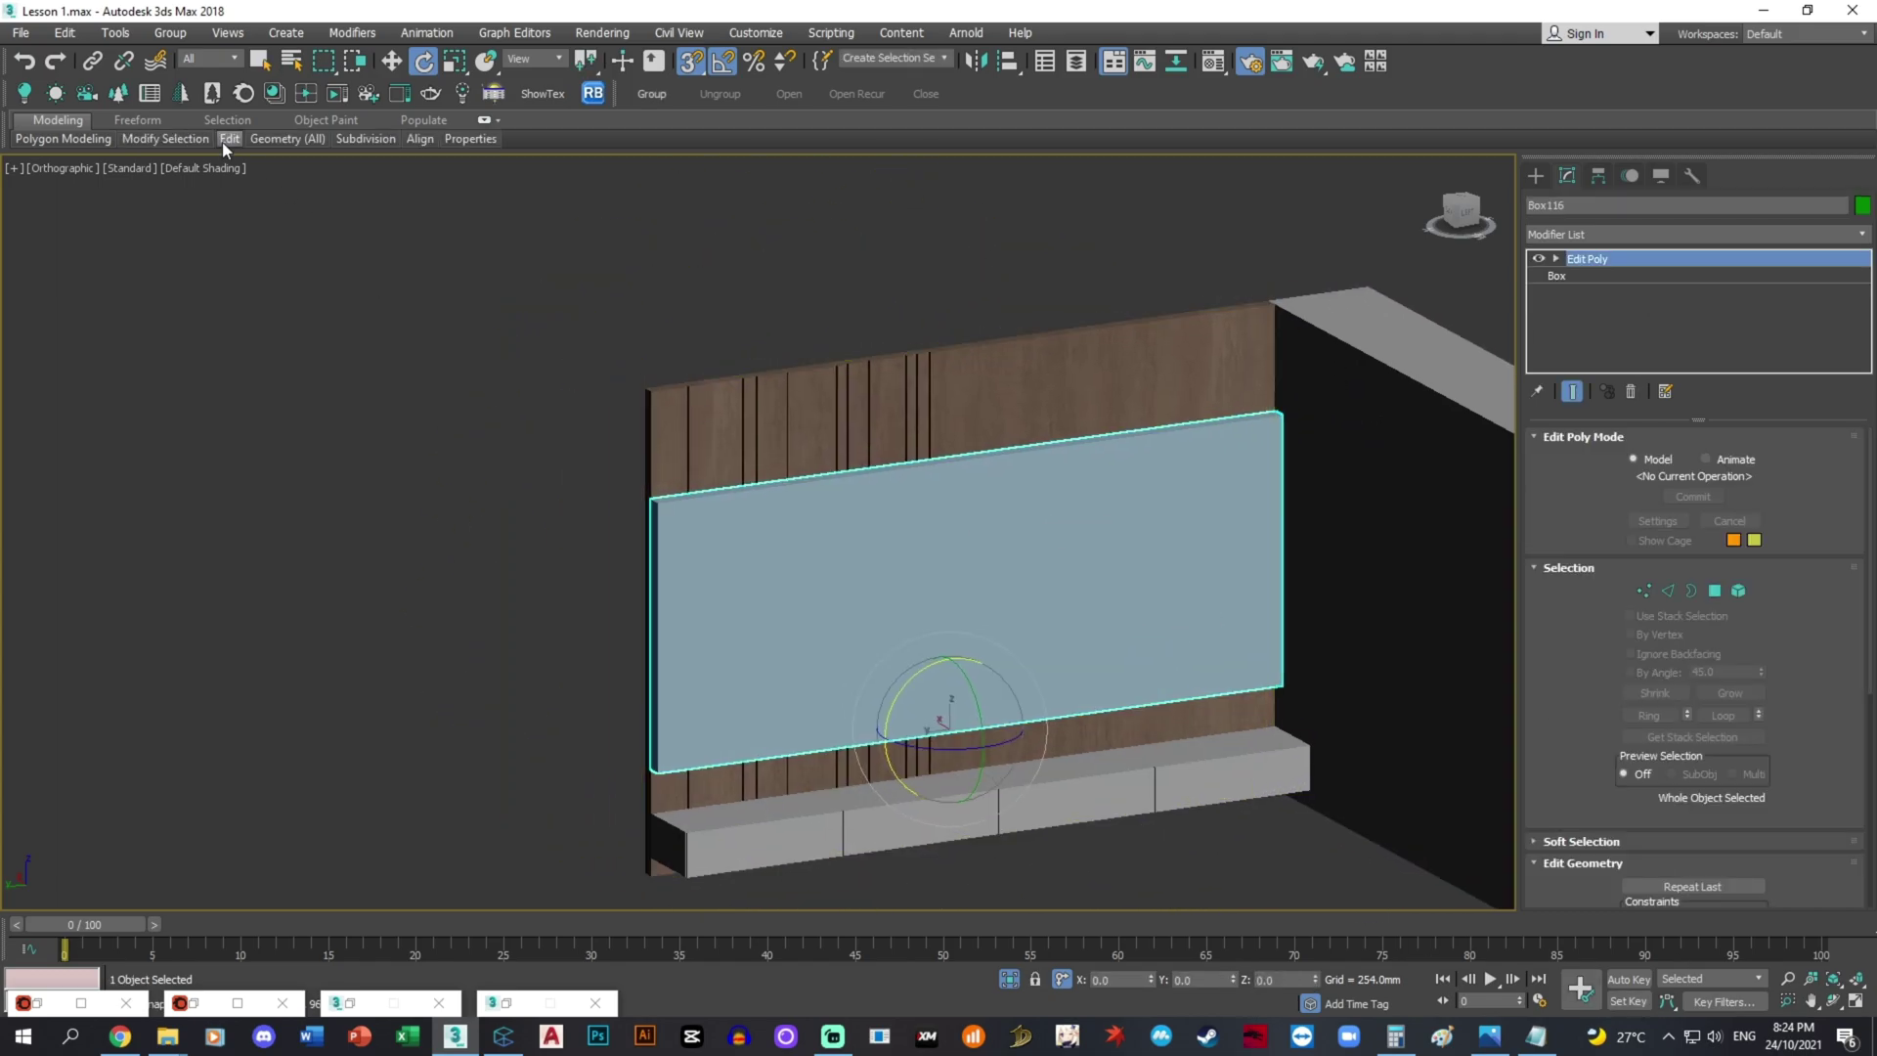
click(240, 96)
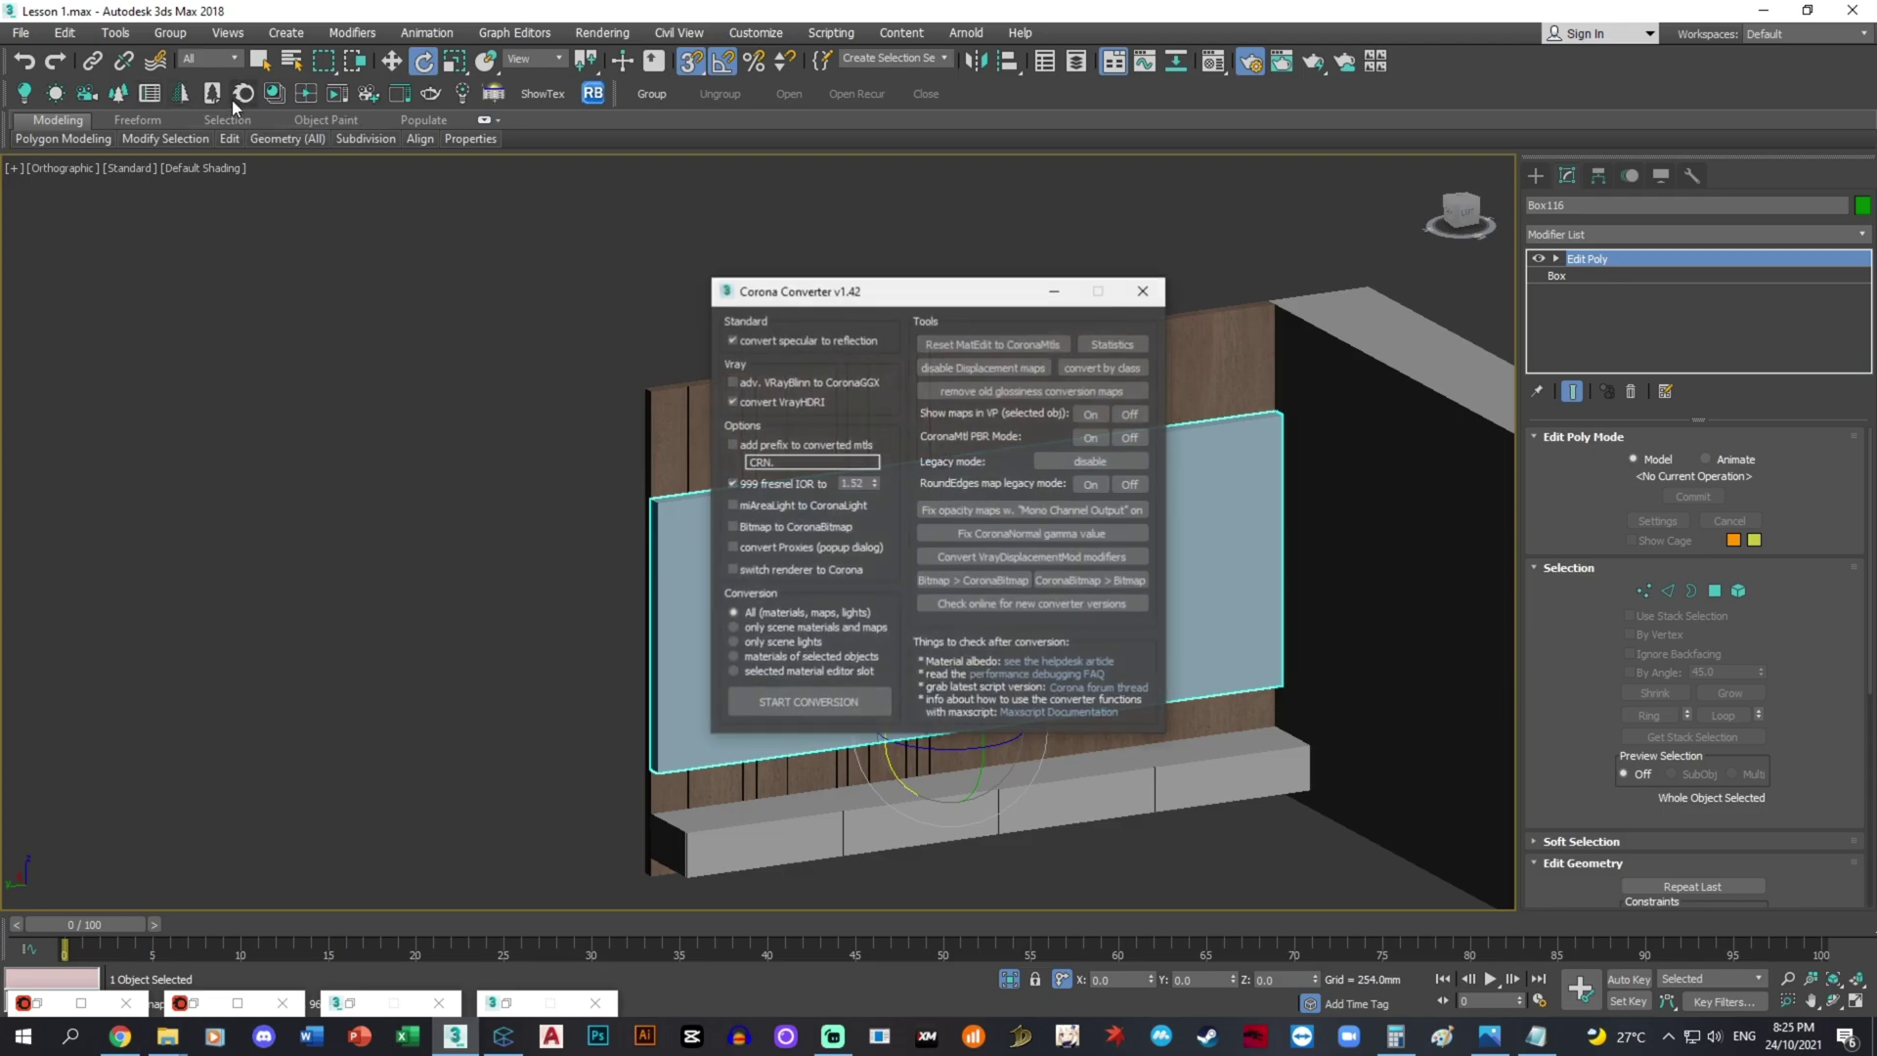
click(275, 96)
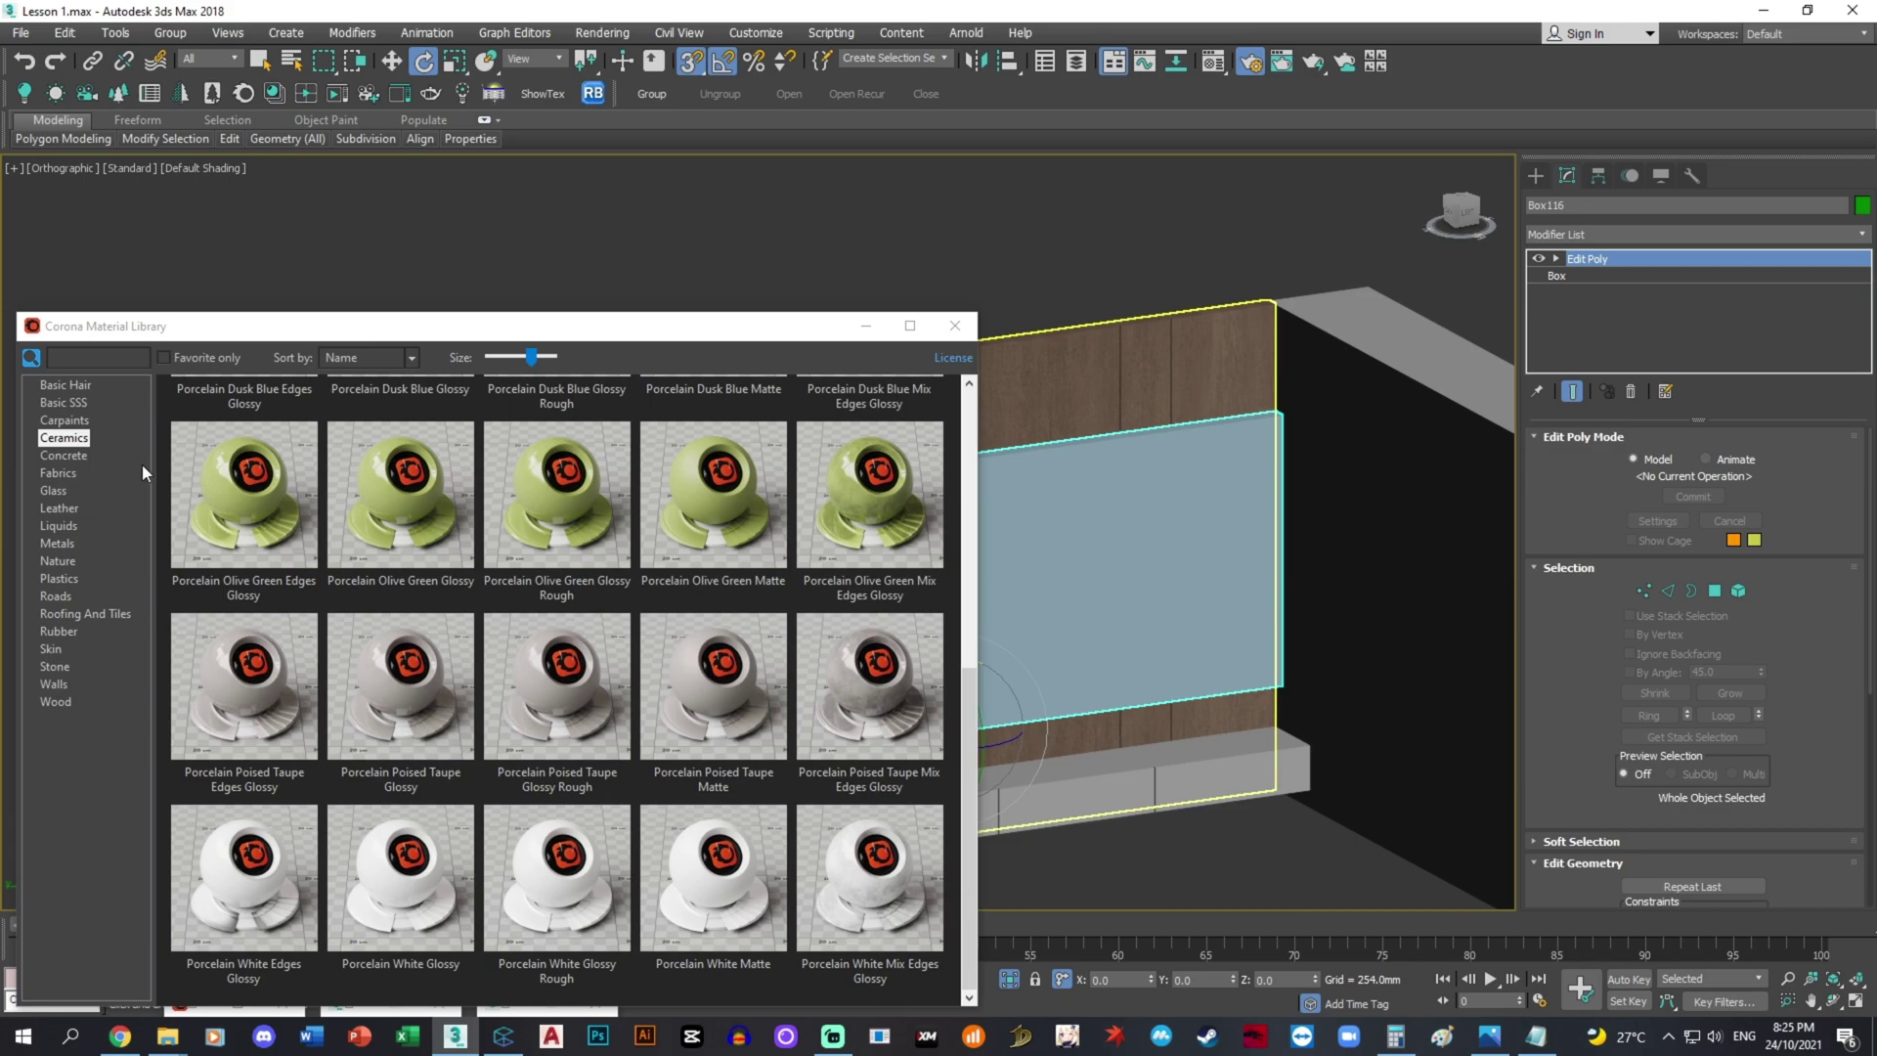
click(86, 453)
click(80, 421)
click(59, 477)
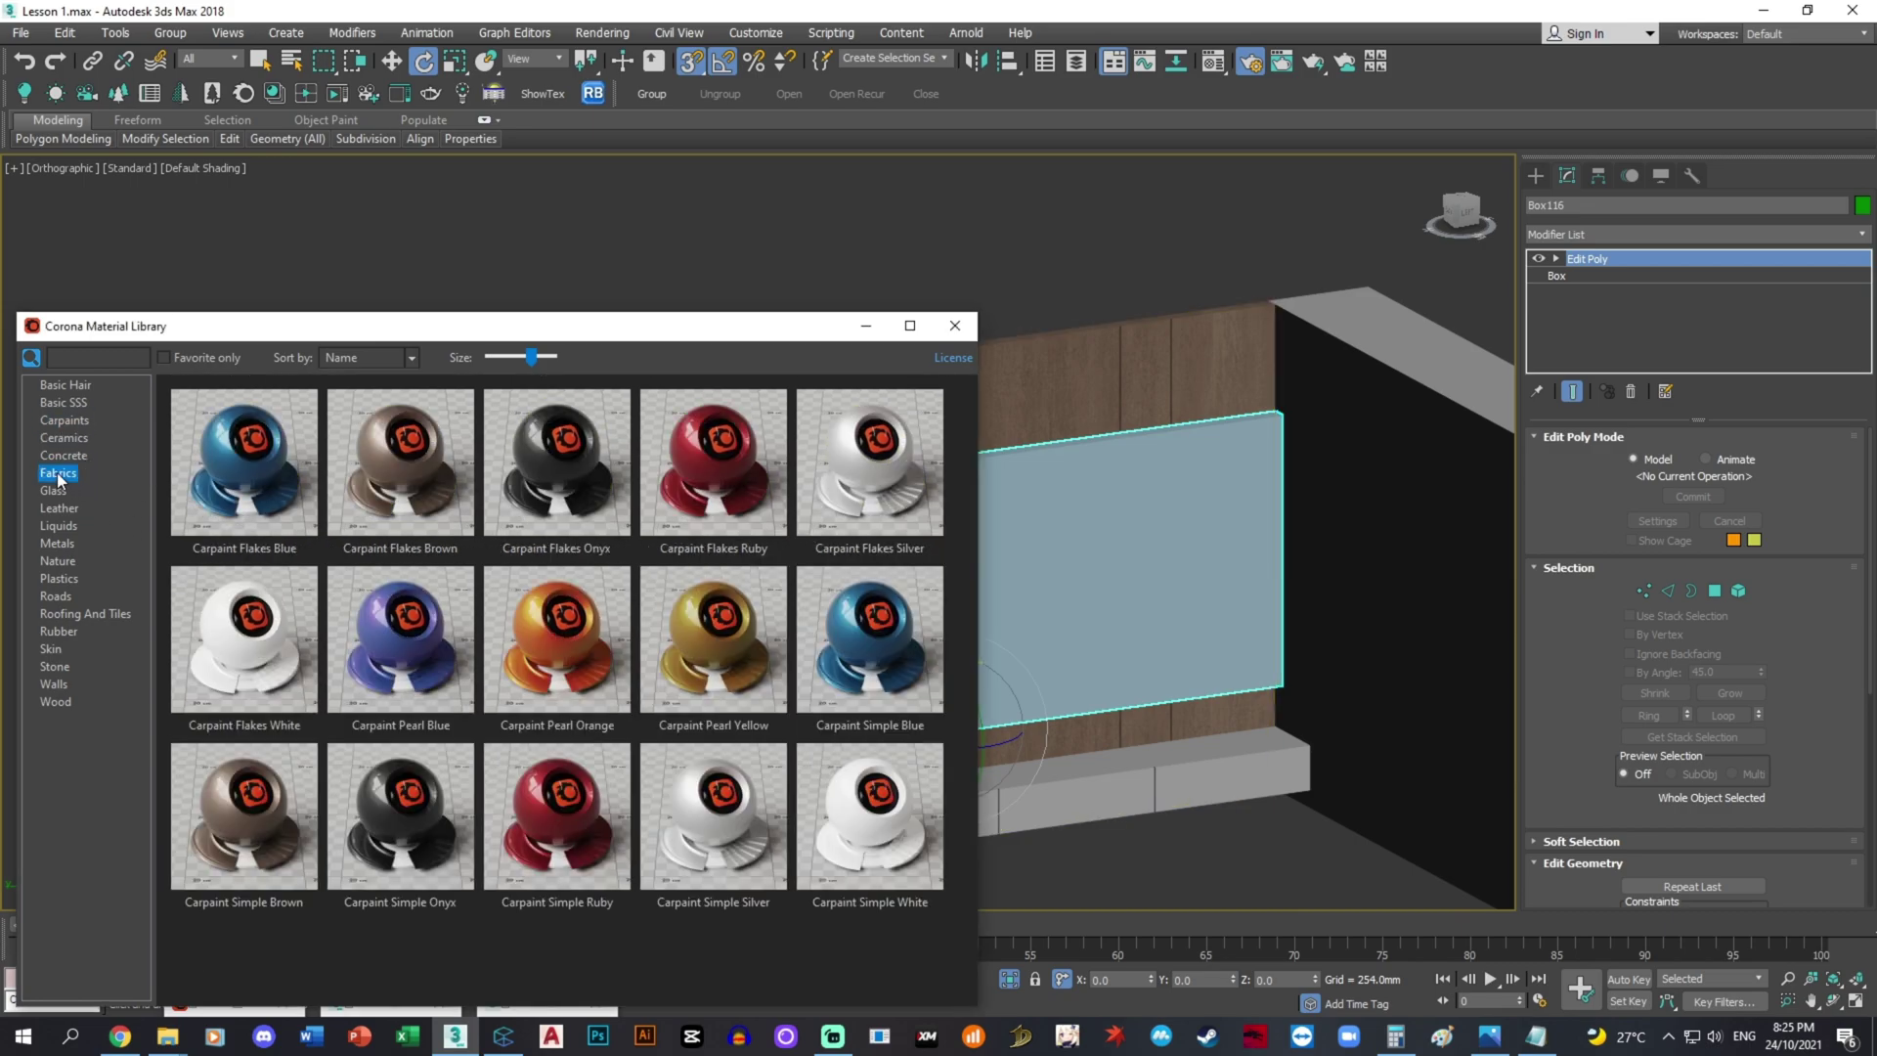
click(68, 545)
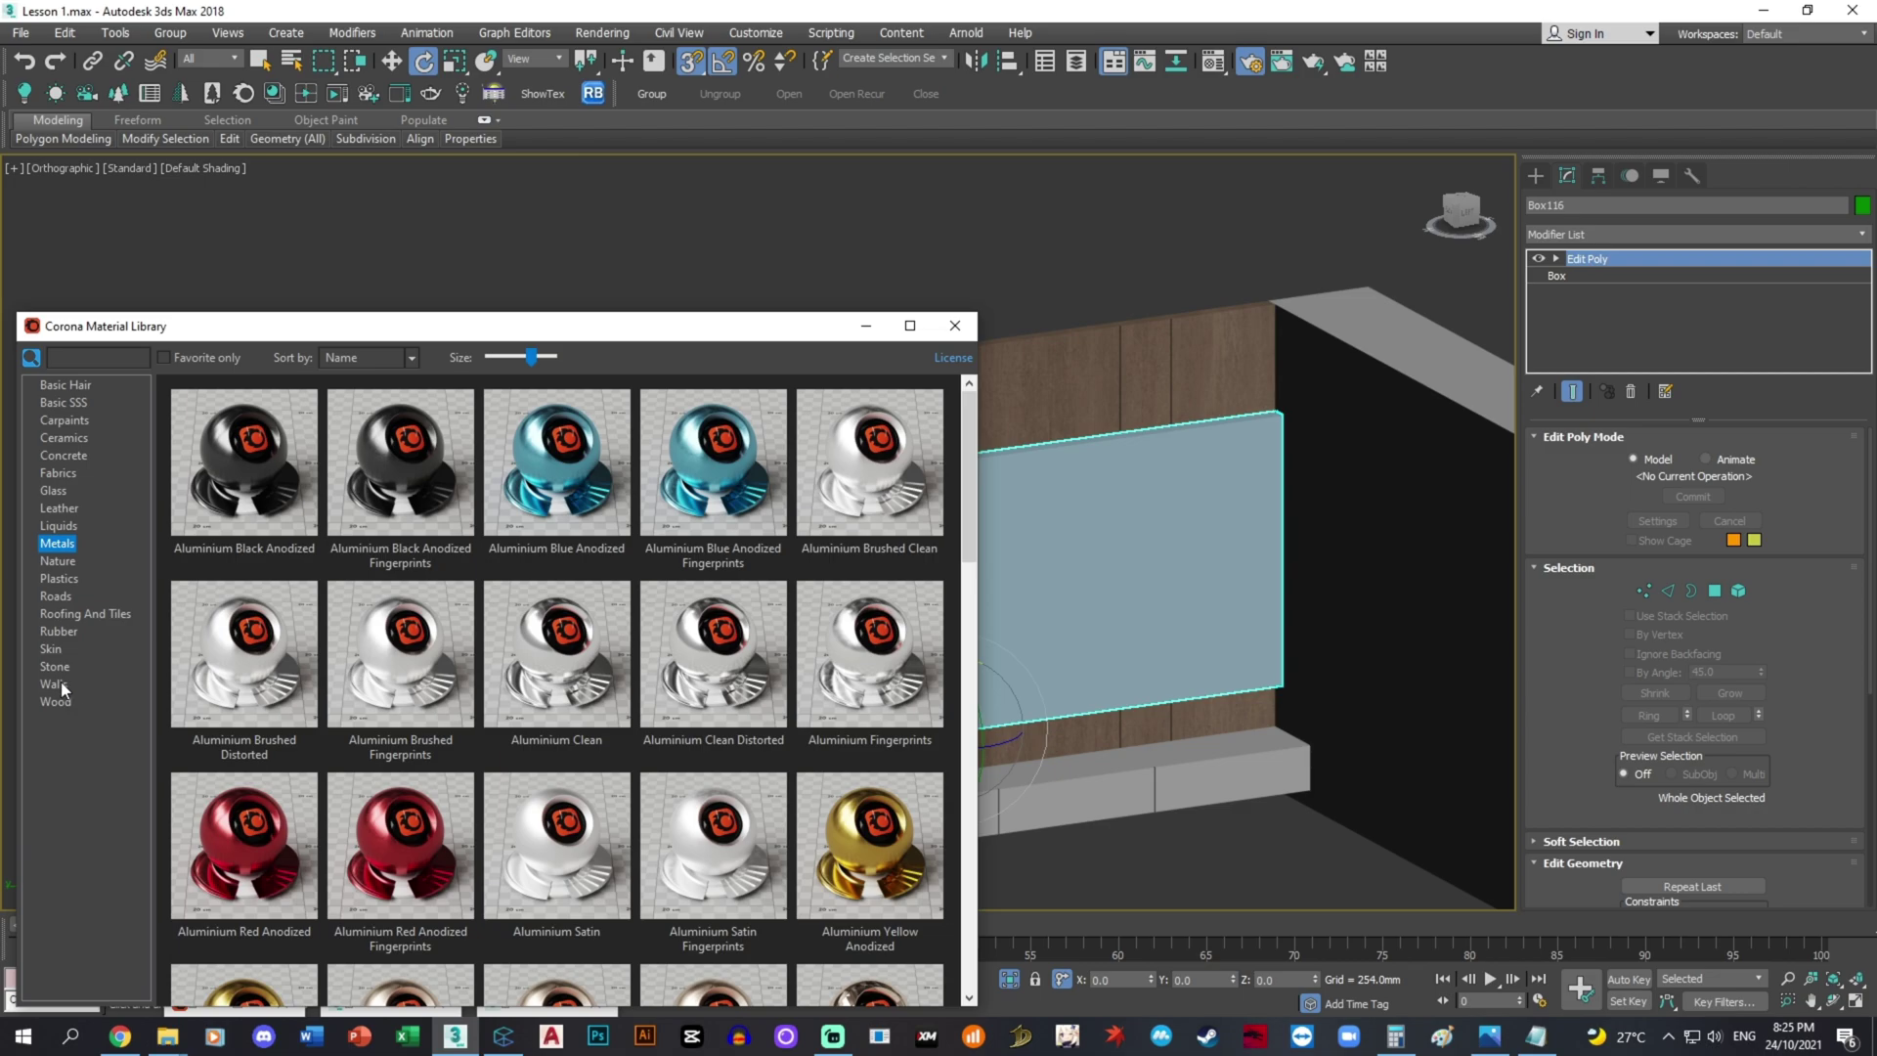
click(61, 671)
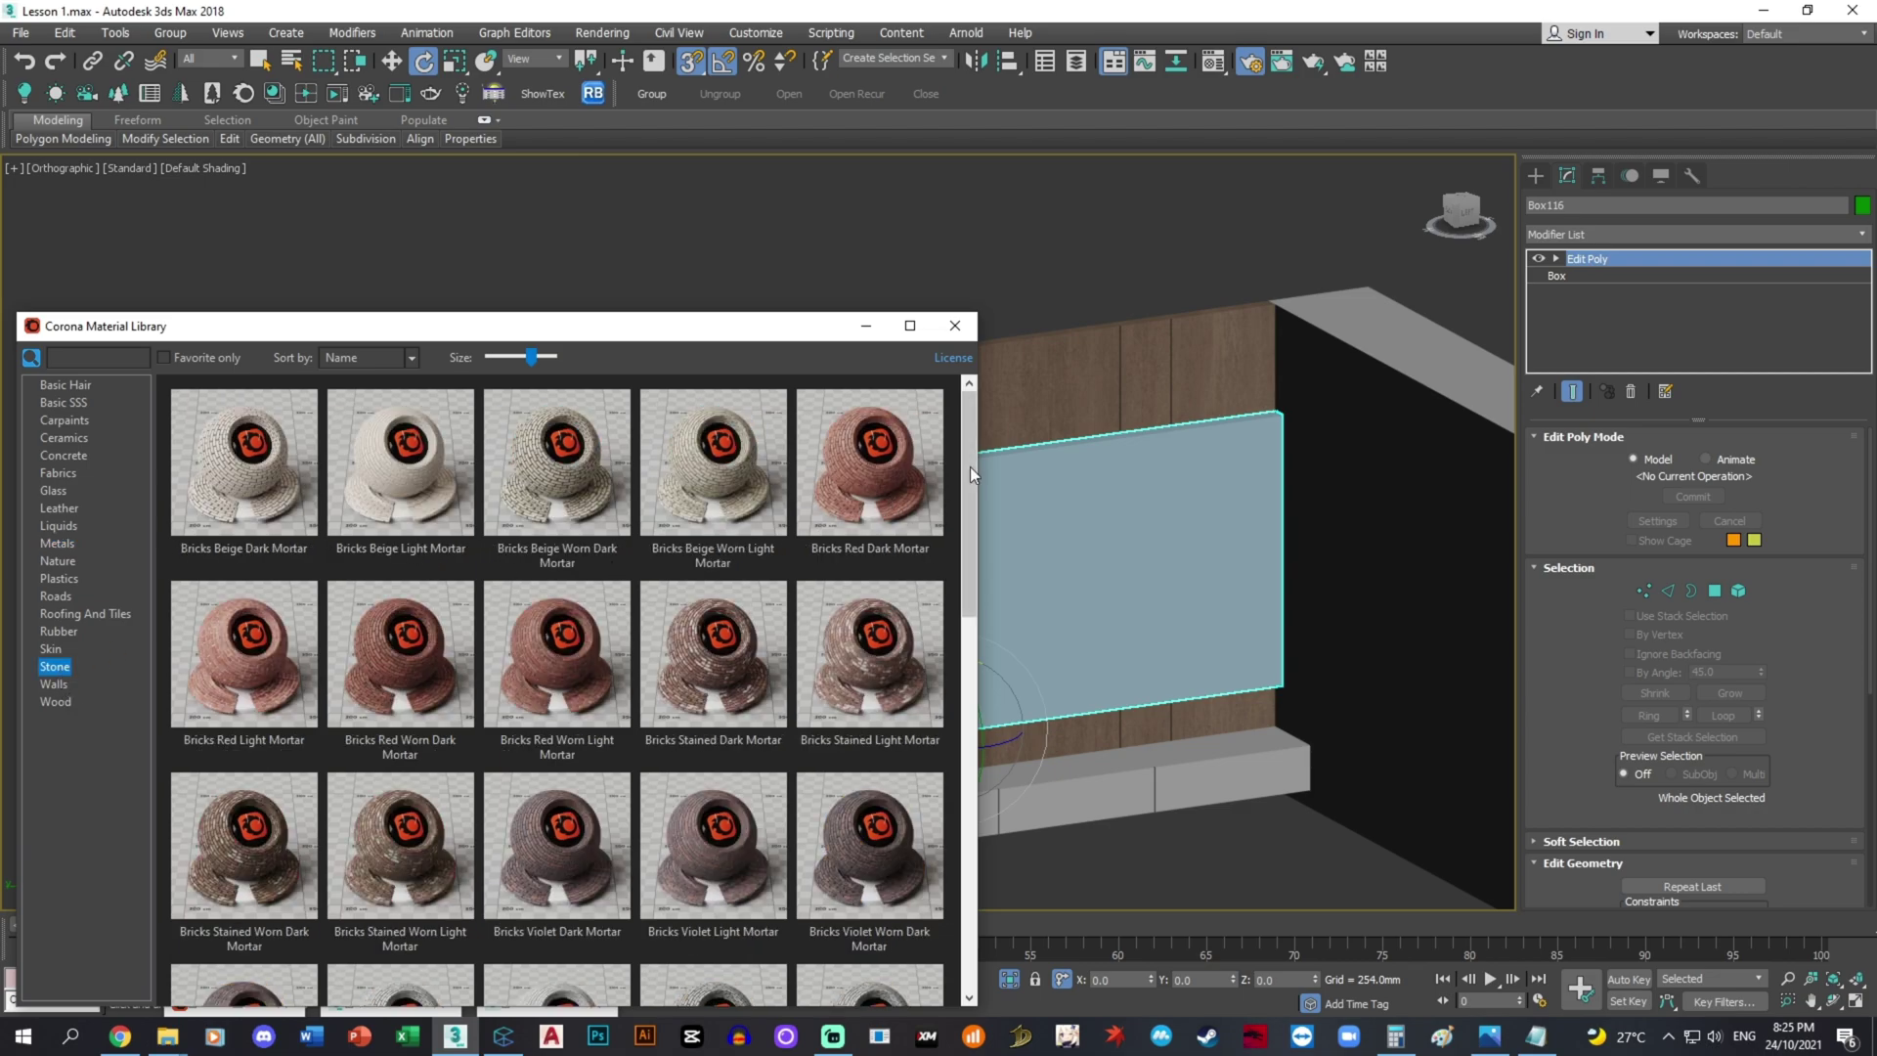
drag(970, 467, 972, 767)
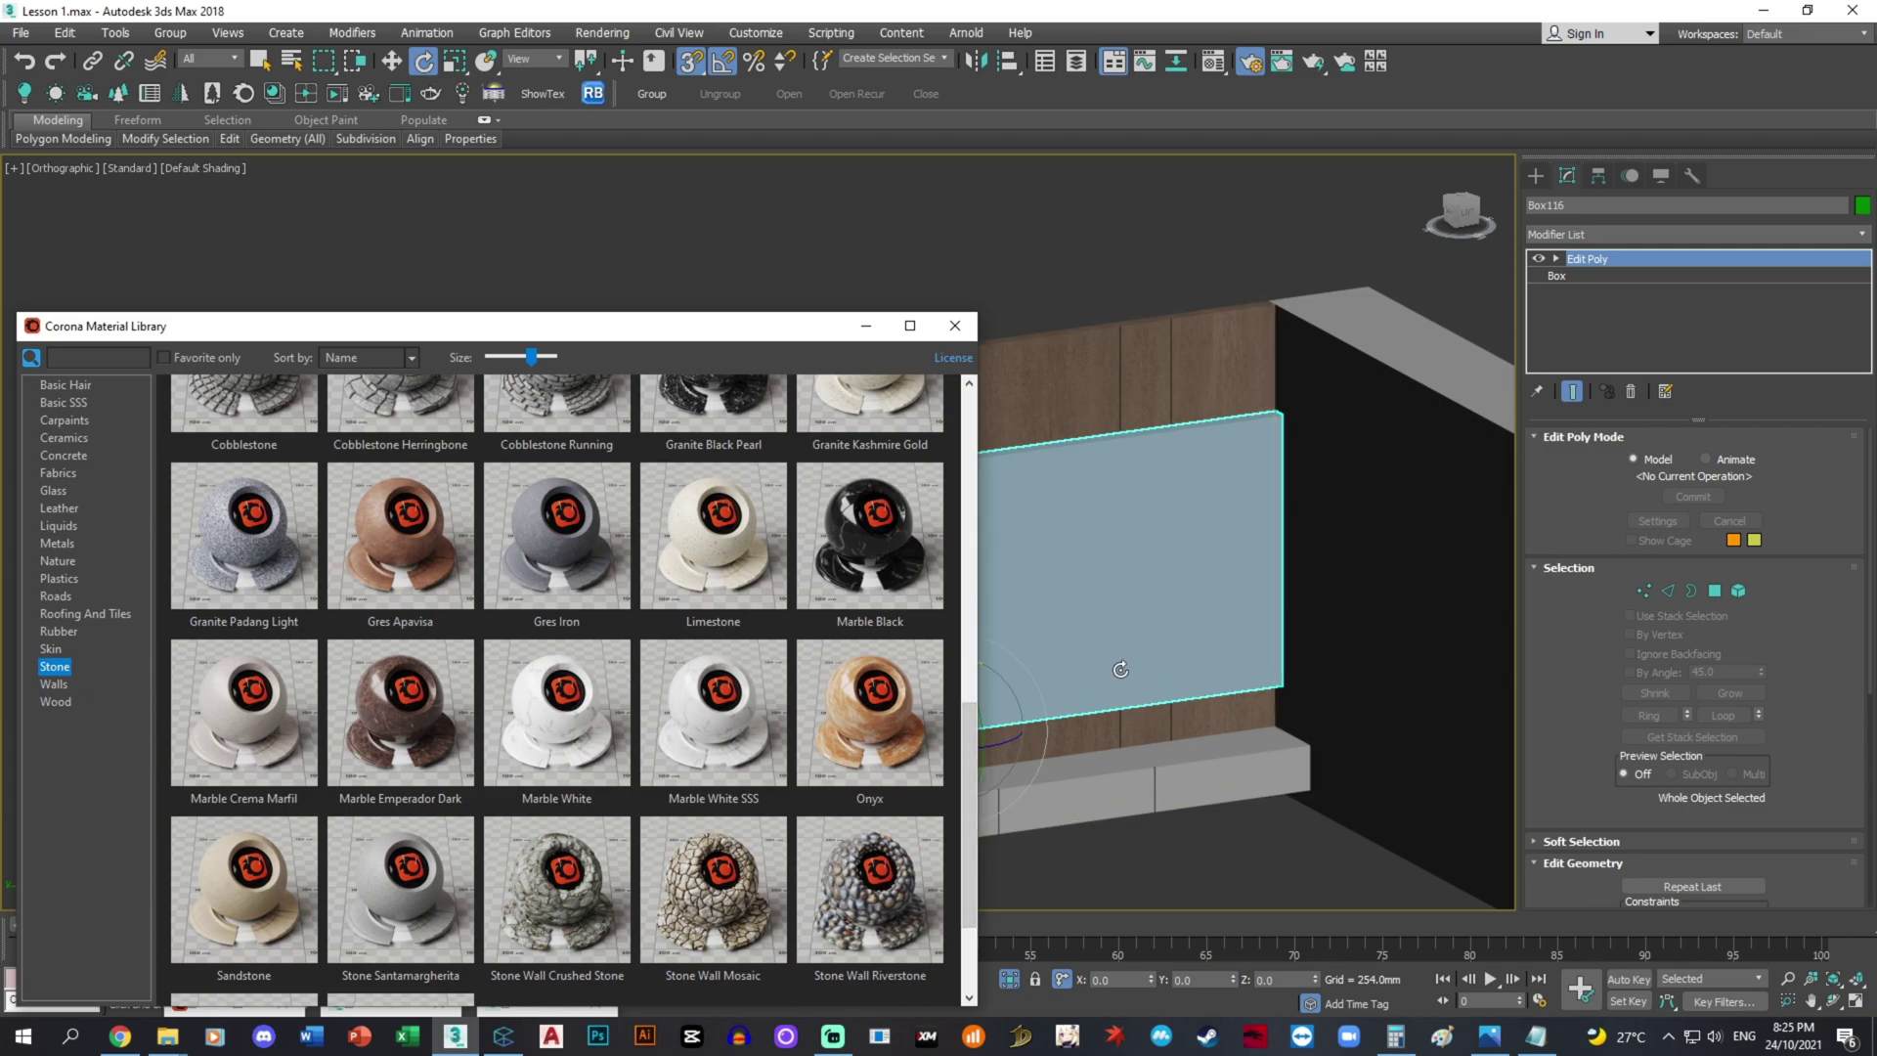
- Load Marble White SSS from the library into an unused material slot and assign it to the raised panel
middle_drag(1120, 669, 1256, 655)
click(1071, 237)
key(m)
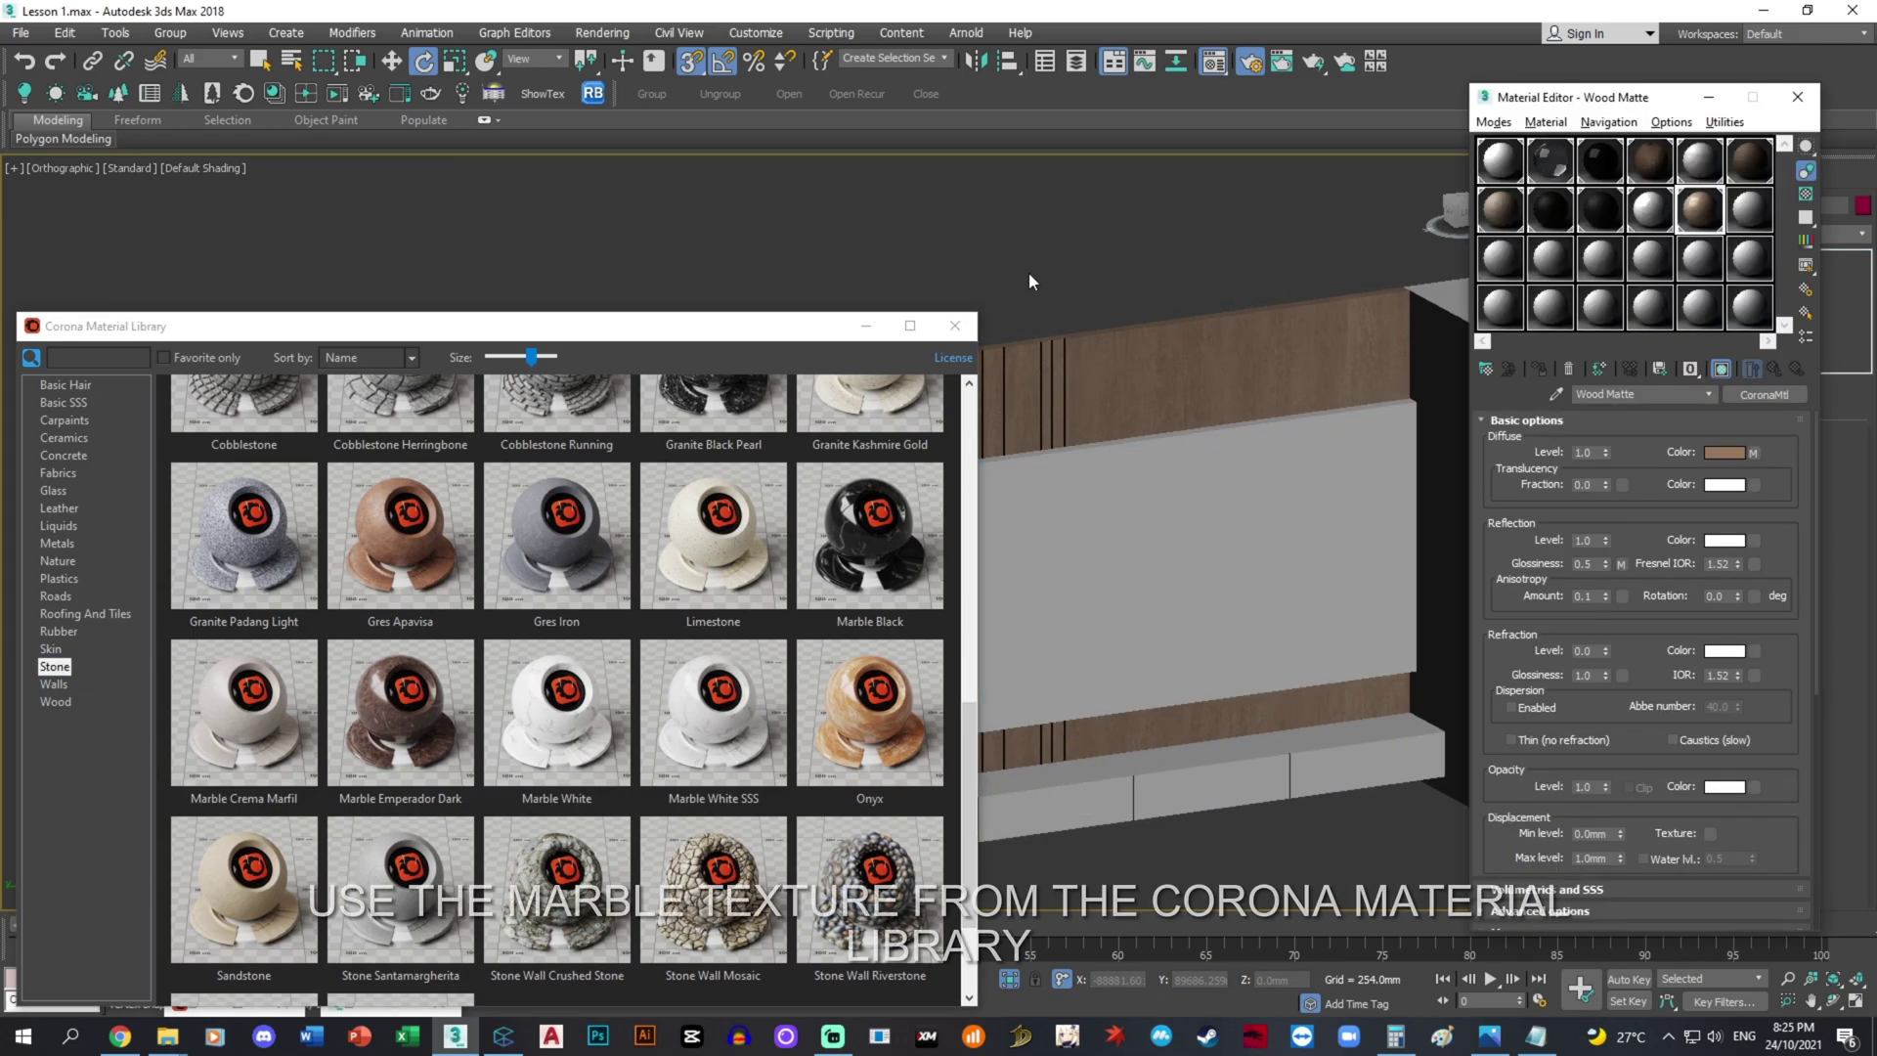
click(1203, 470)
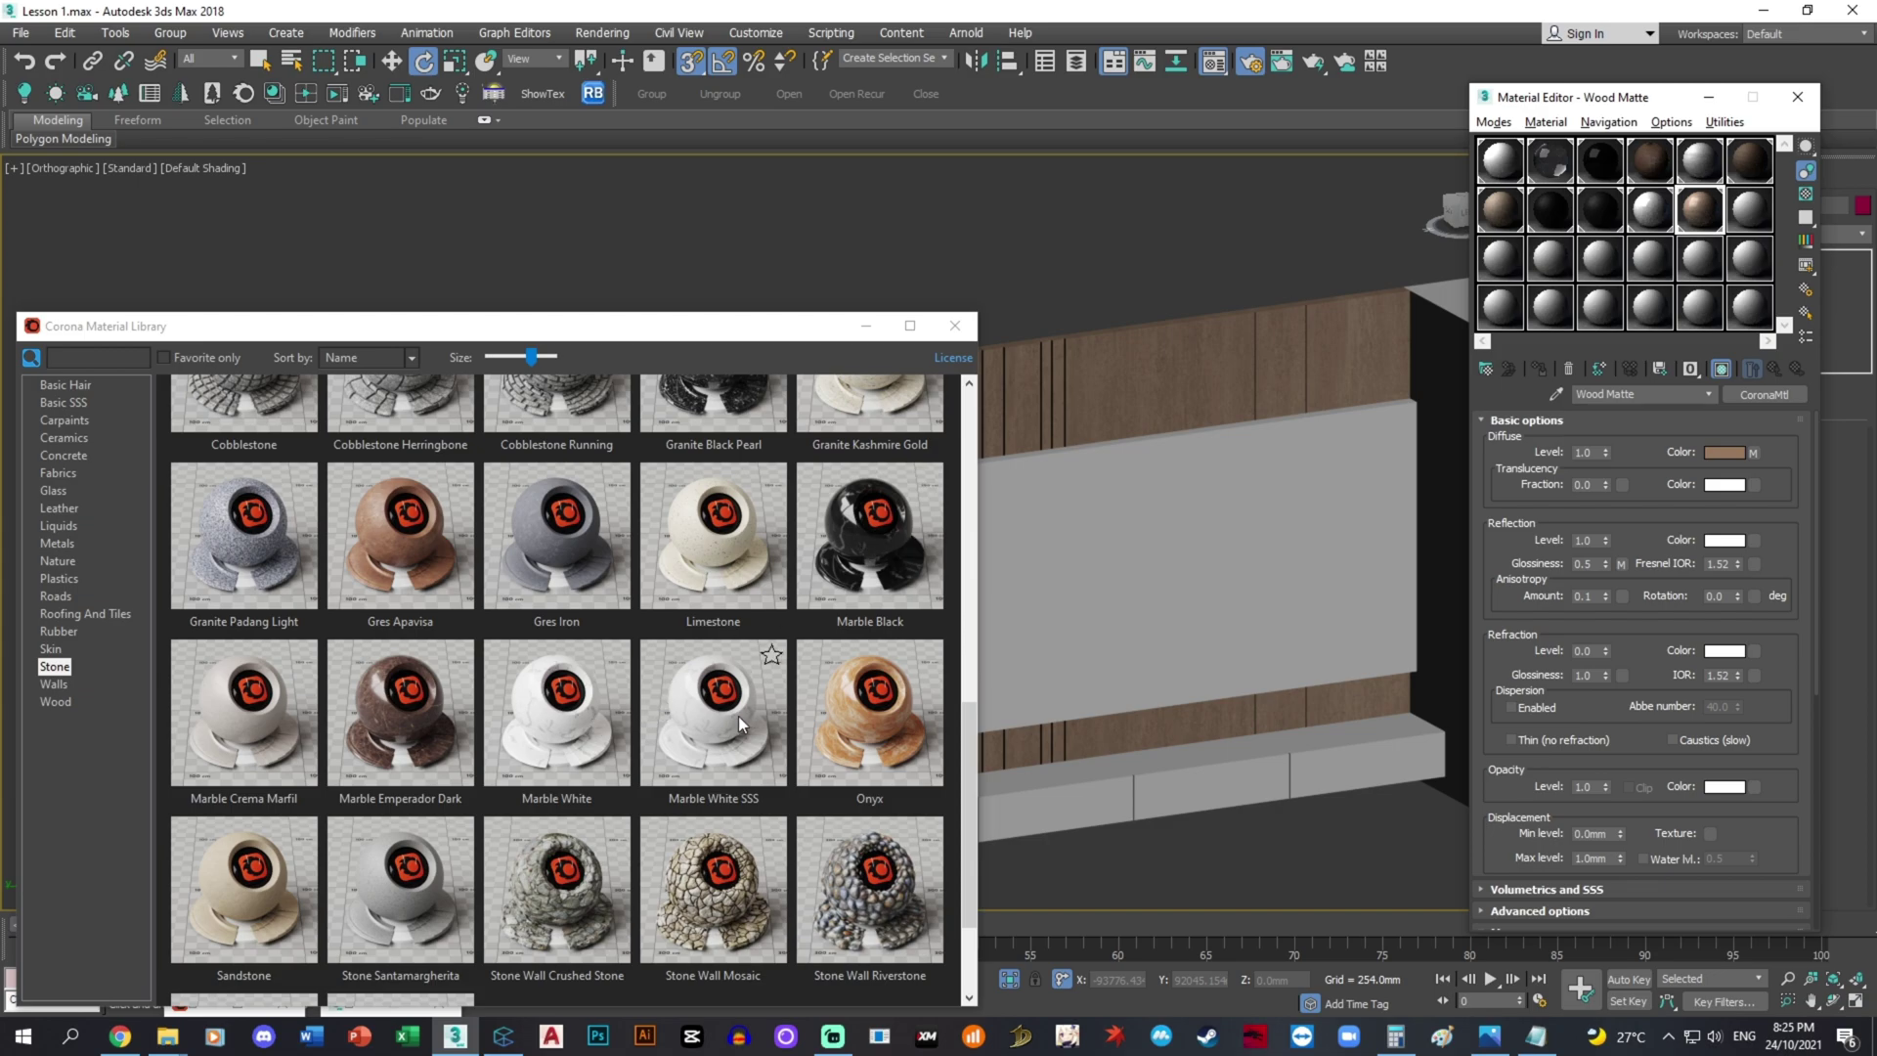
drag(710, 717, 1720, 234)
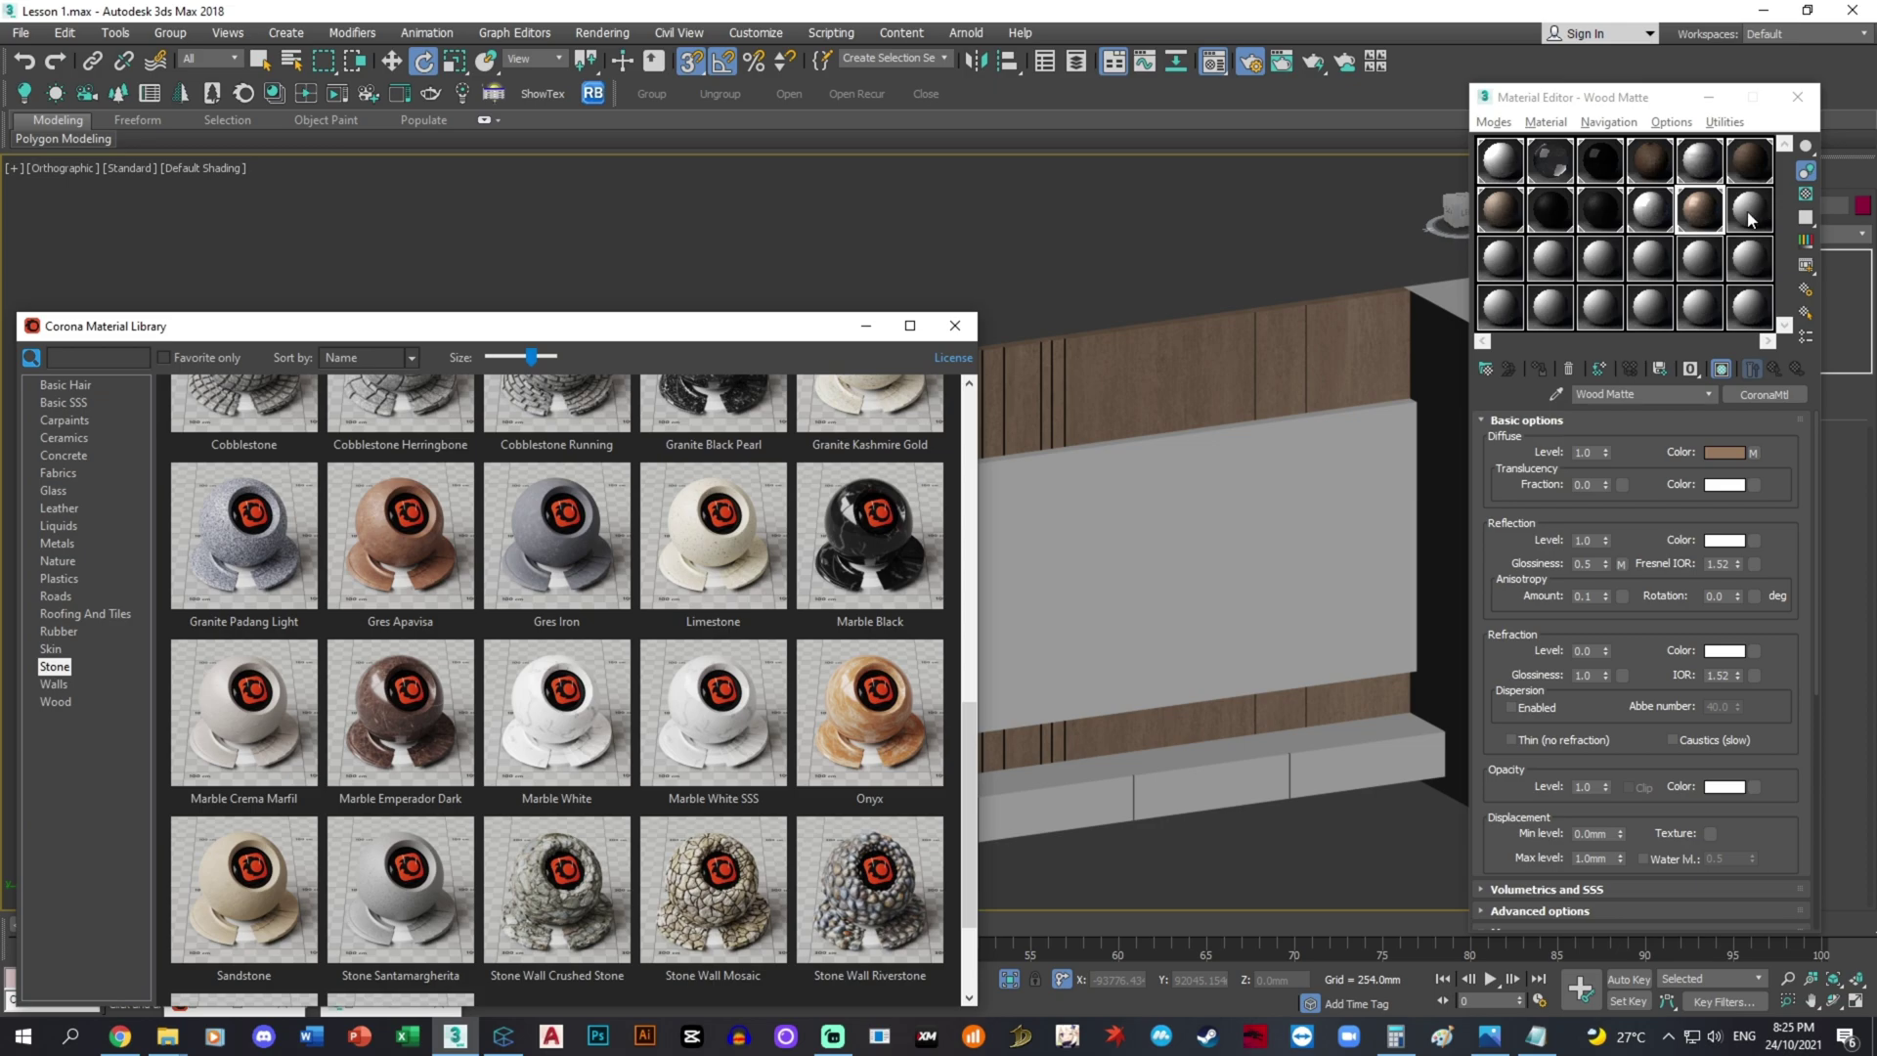
click(1750, 220)
click(1316, 452)
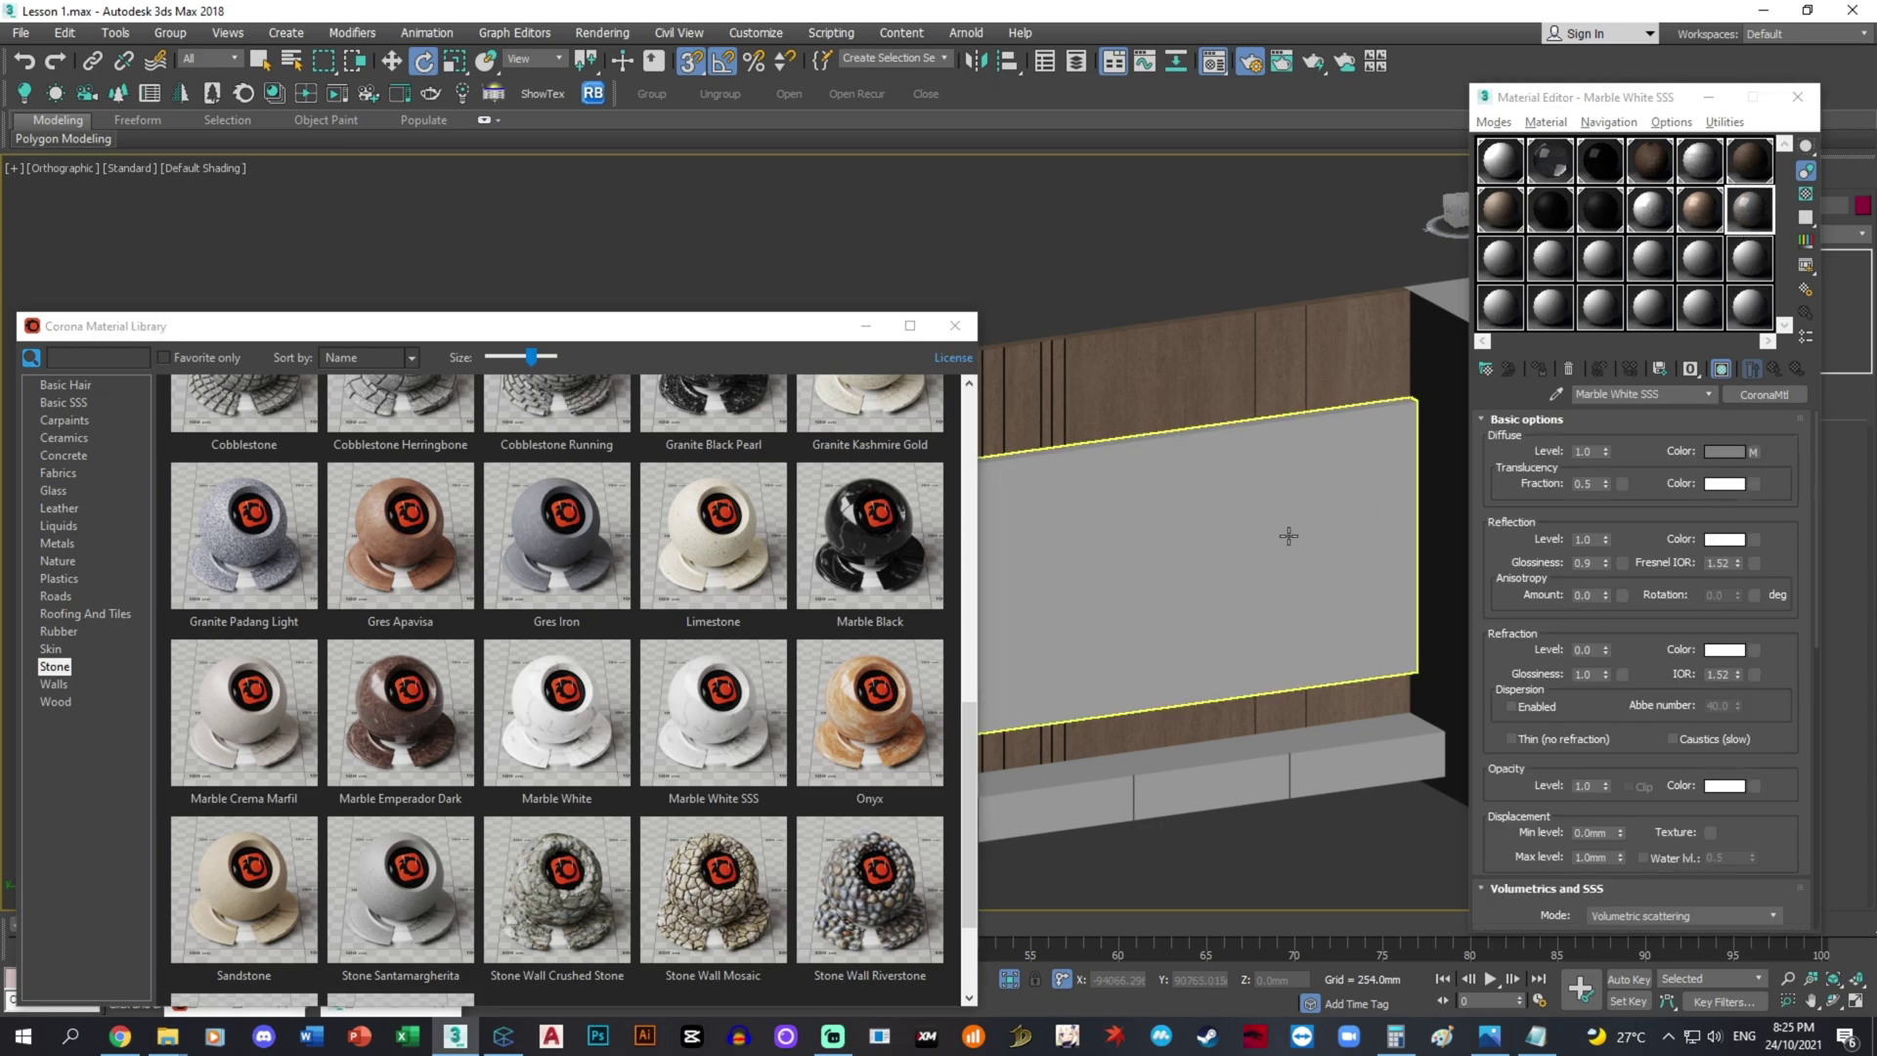
click(1538, 370)
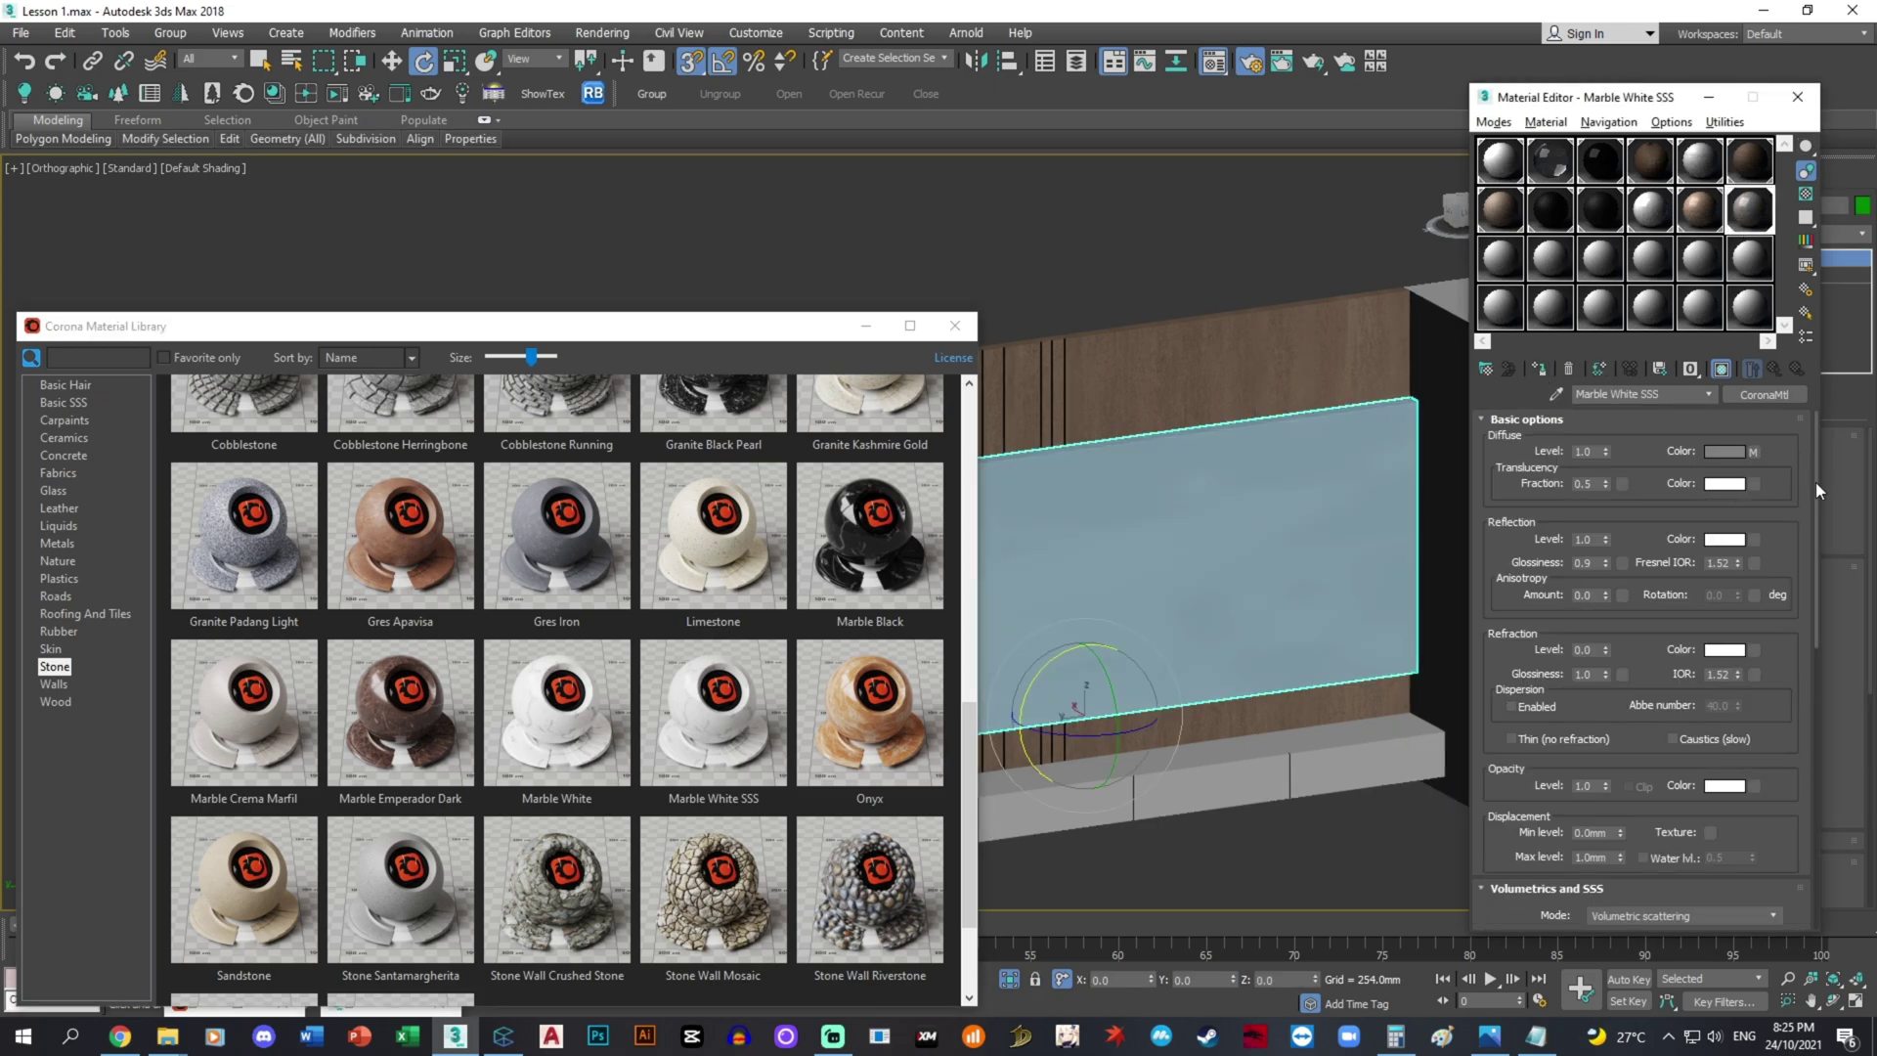
- Turn off real-world scale in the marble's diffuse bitmap, set U and V tiling to 1.0, and minimize the material library
drag(1815, 483, 1811, 740)
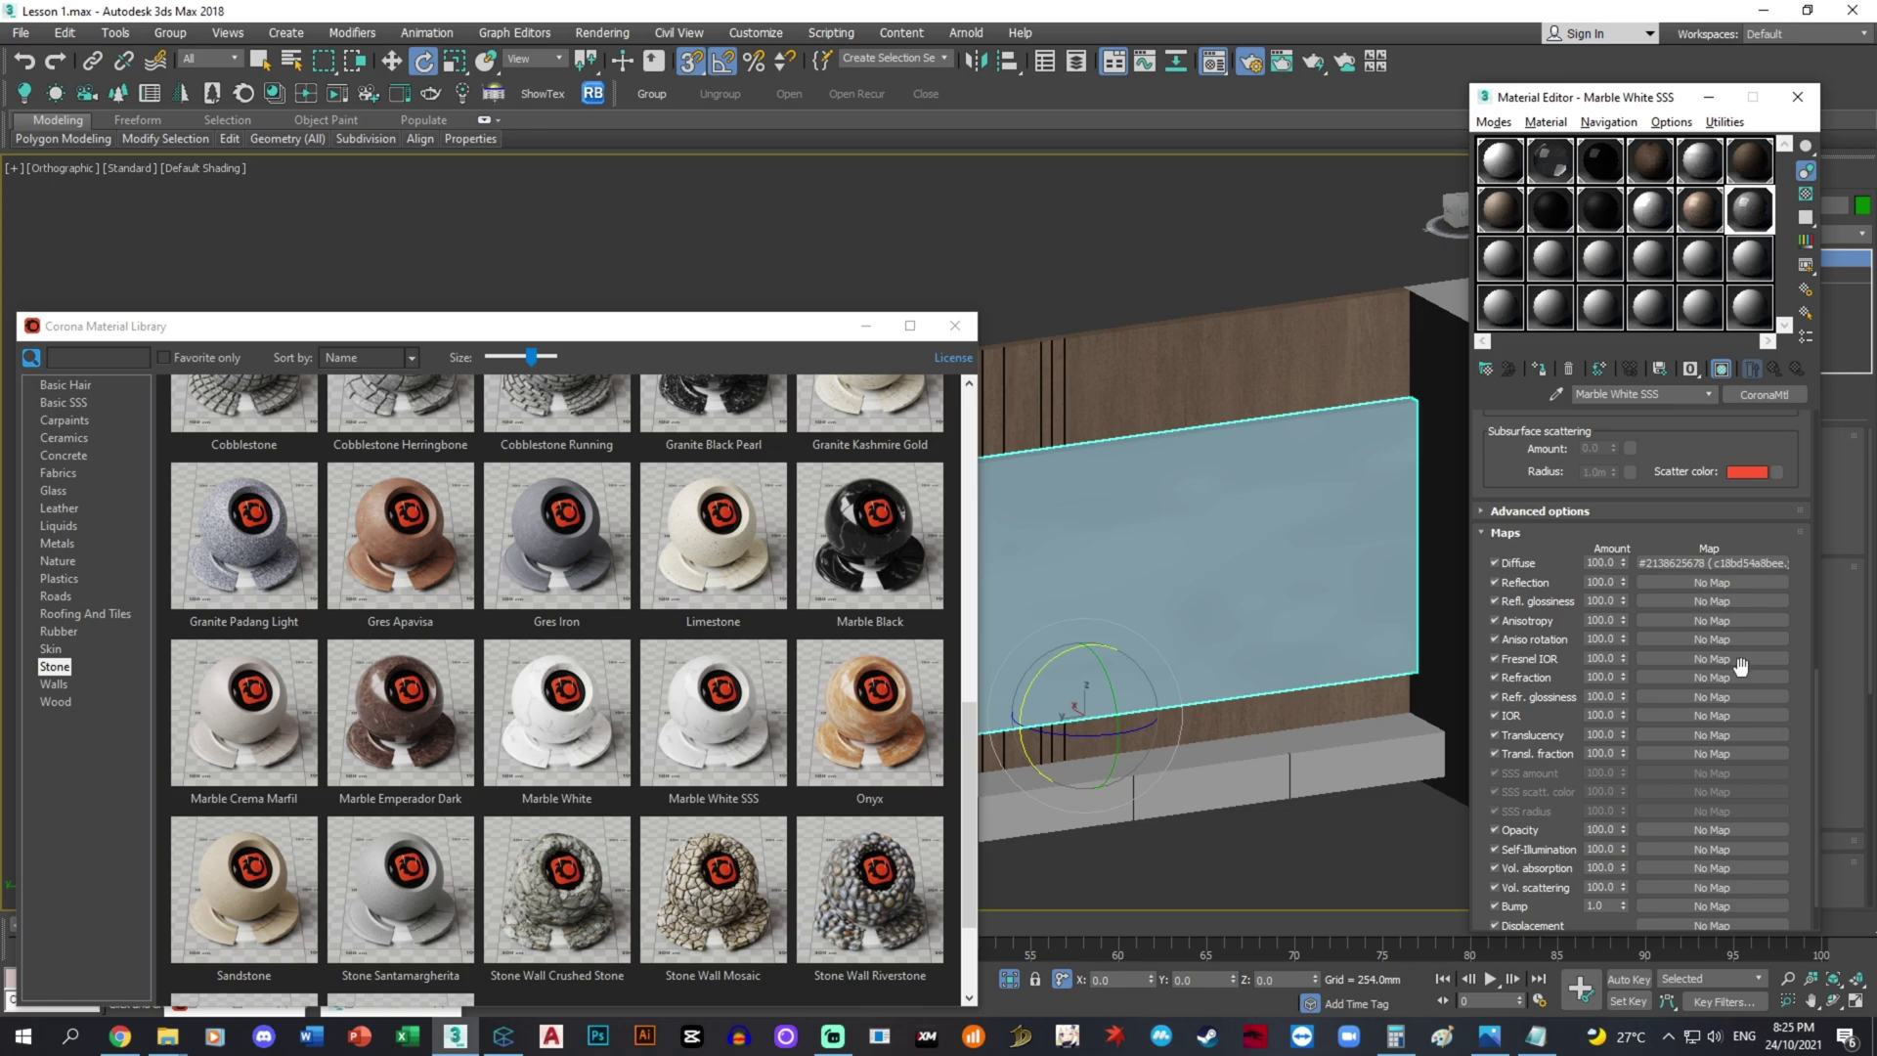
click(1738, 561)
click(1812, 483)
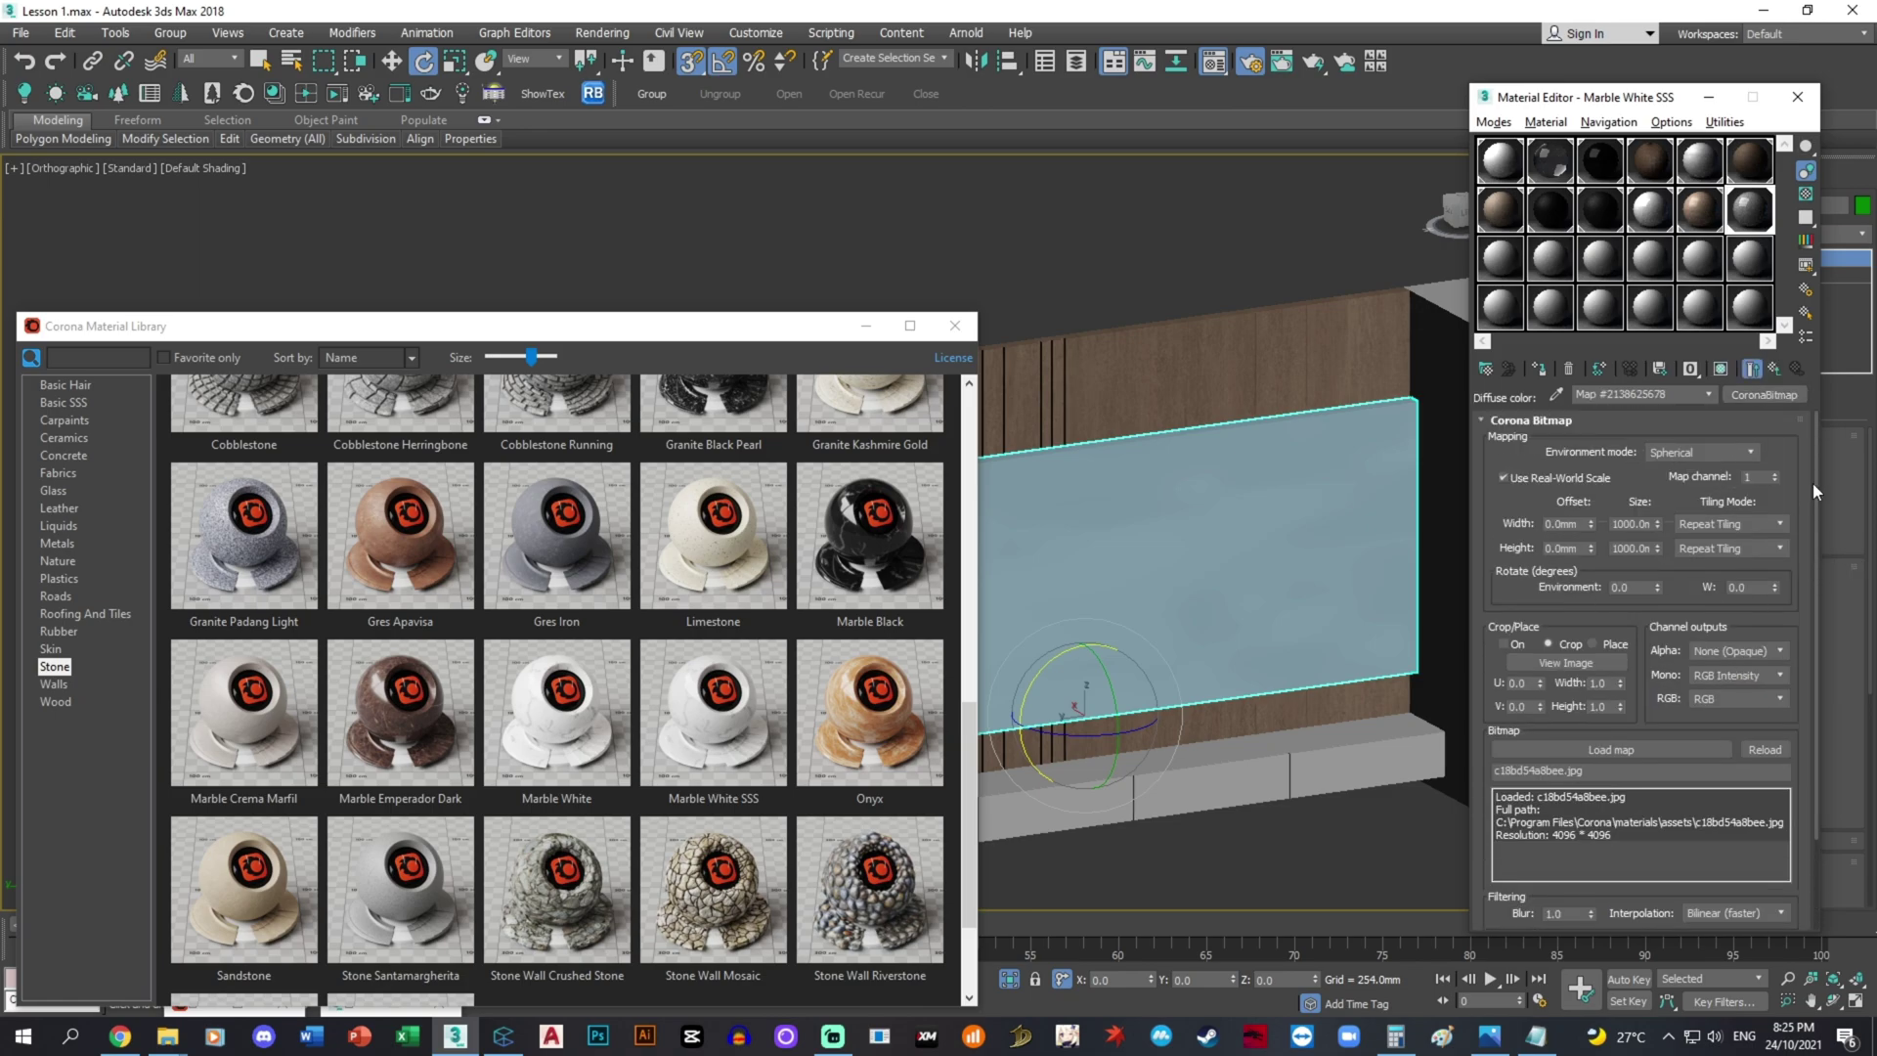
click(1535, 477)
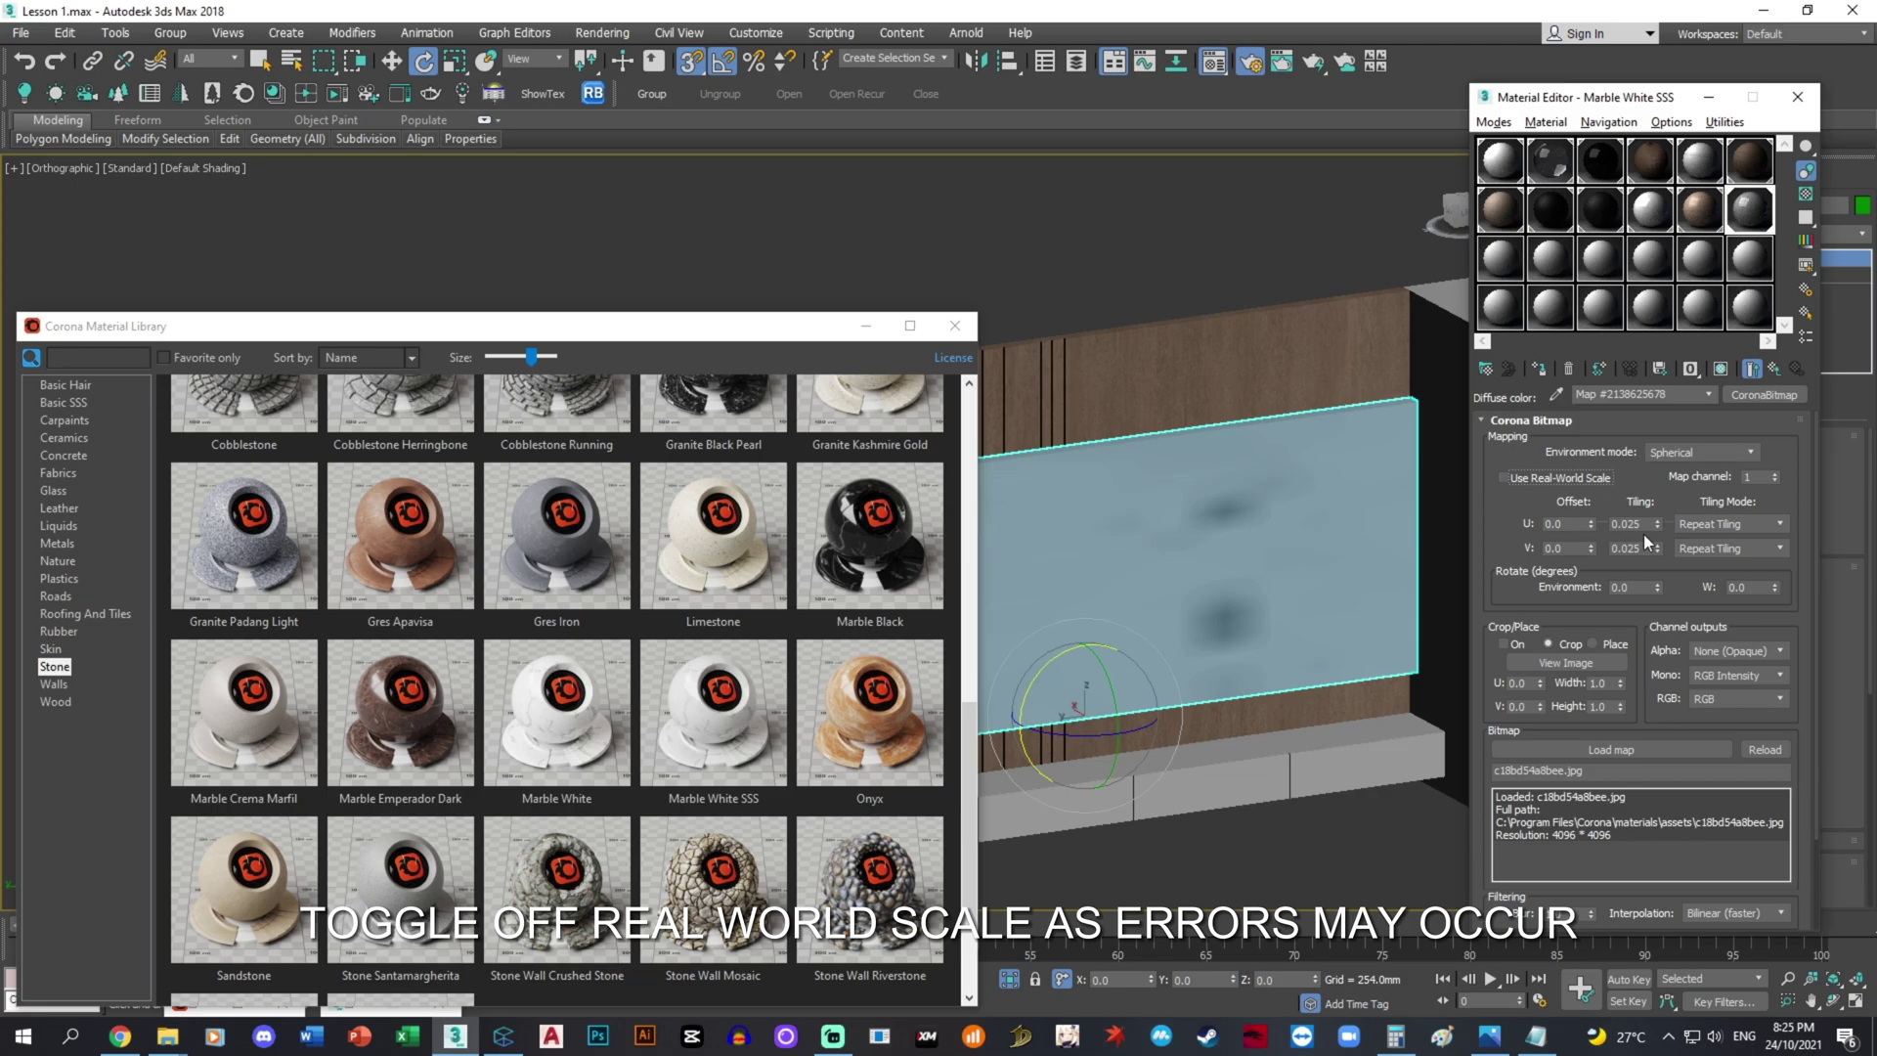
double_click(1628, 524)
text(1)
key(Tab)
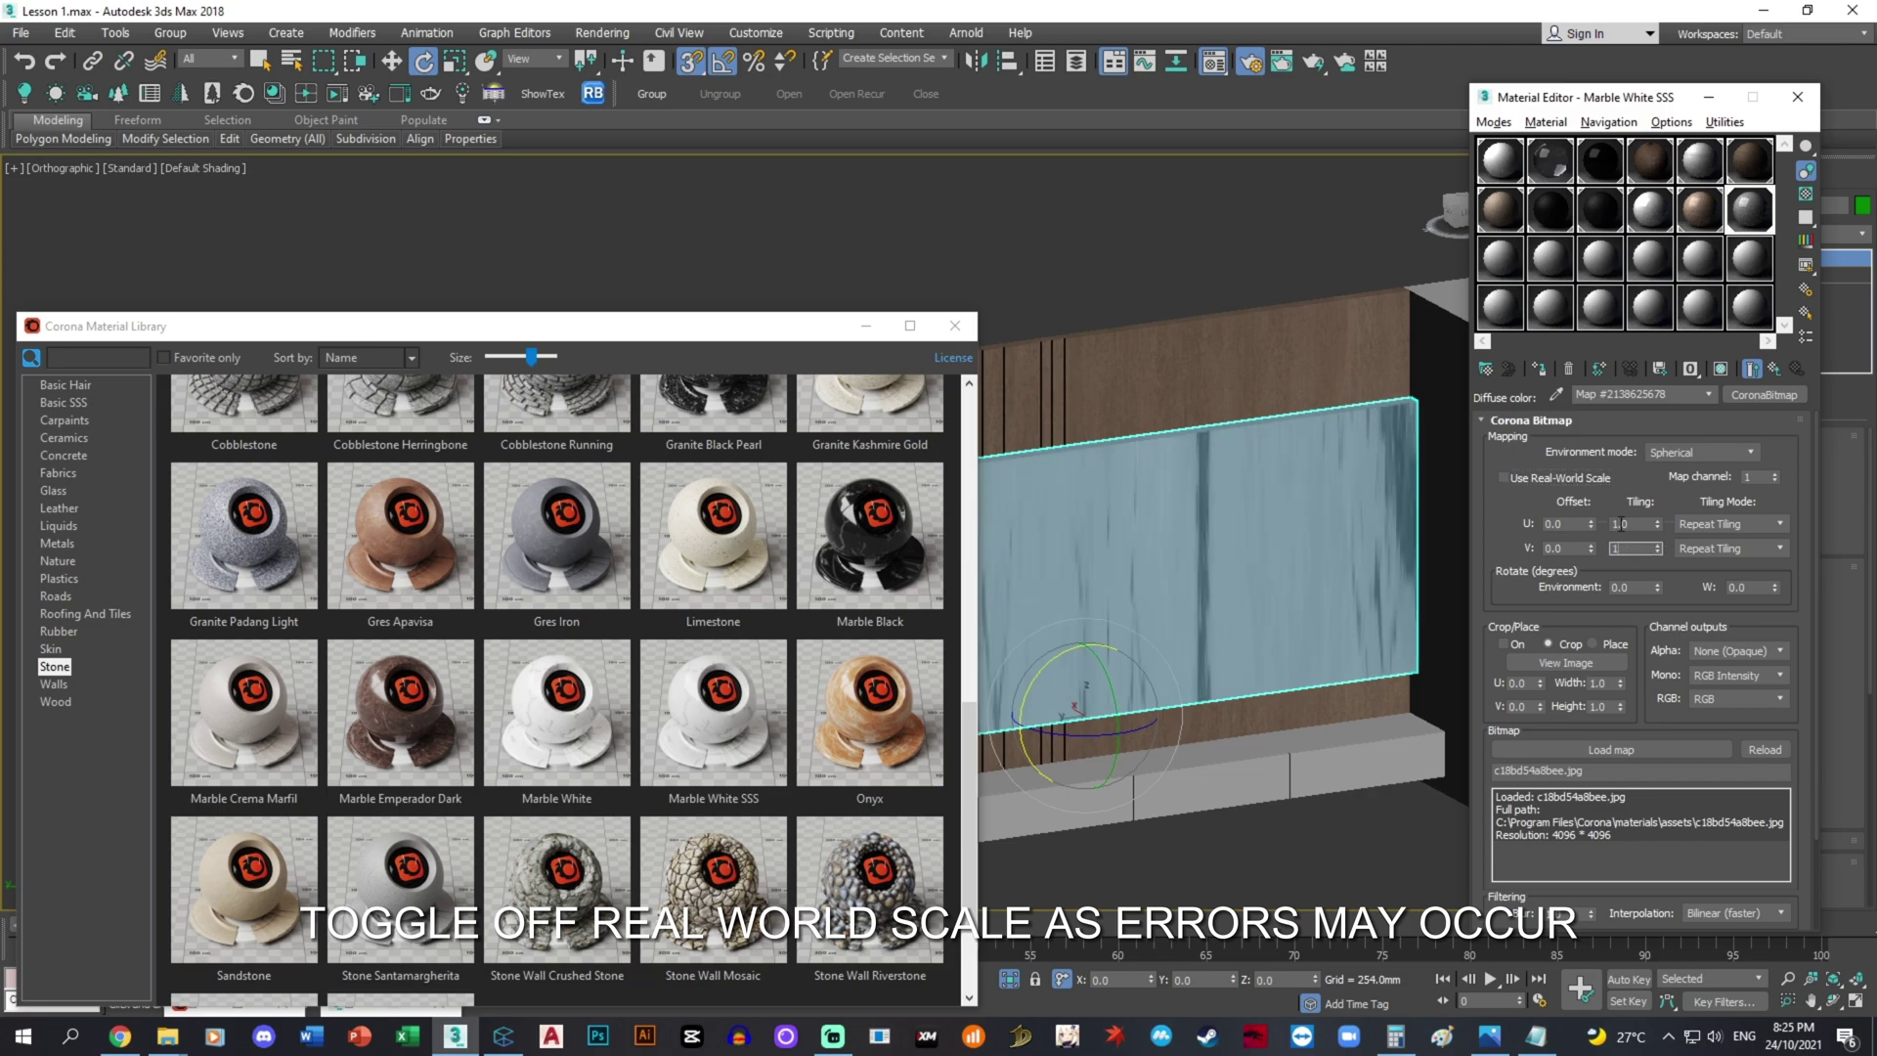
text(1)
key(Return)
click(868, 331)
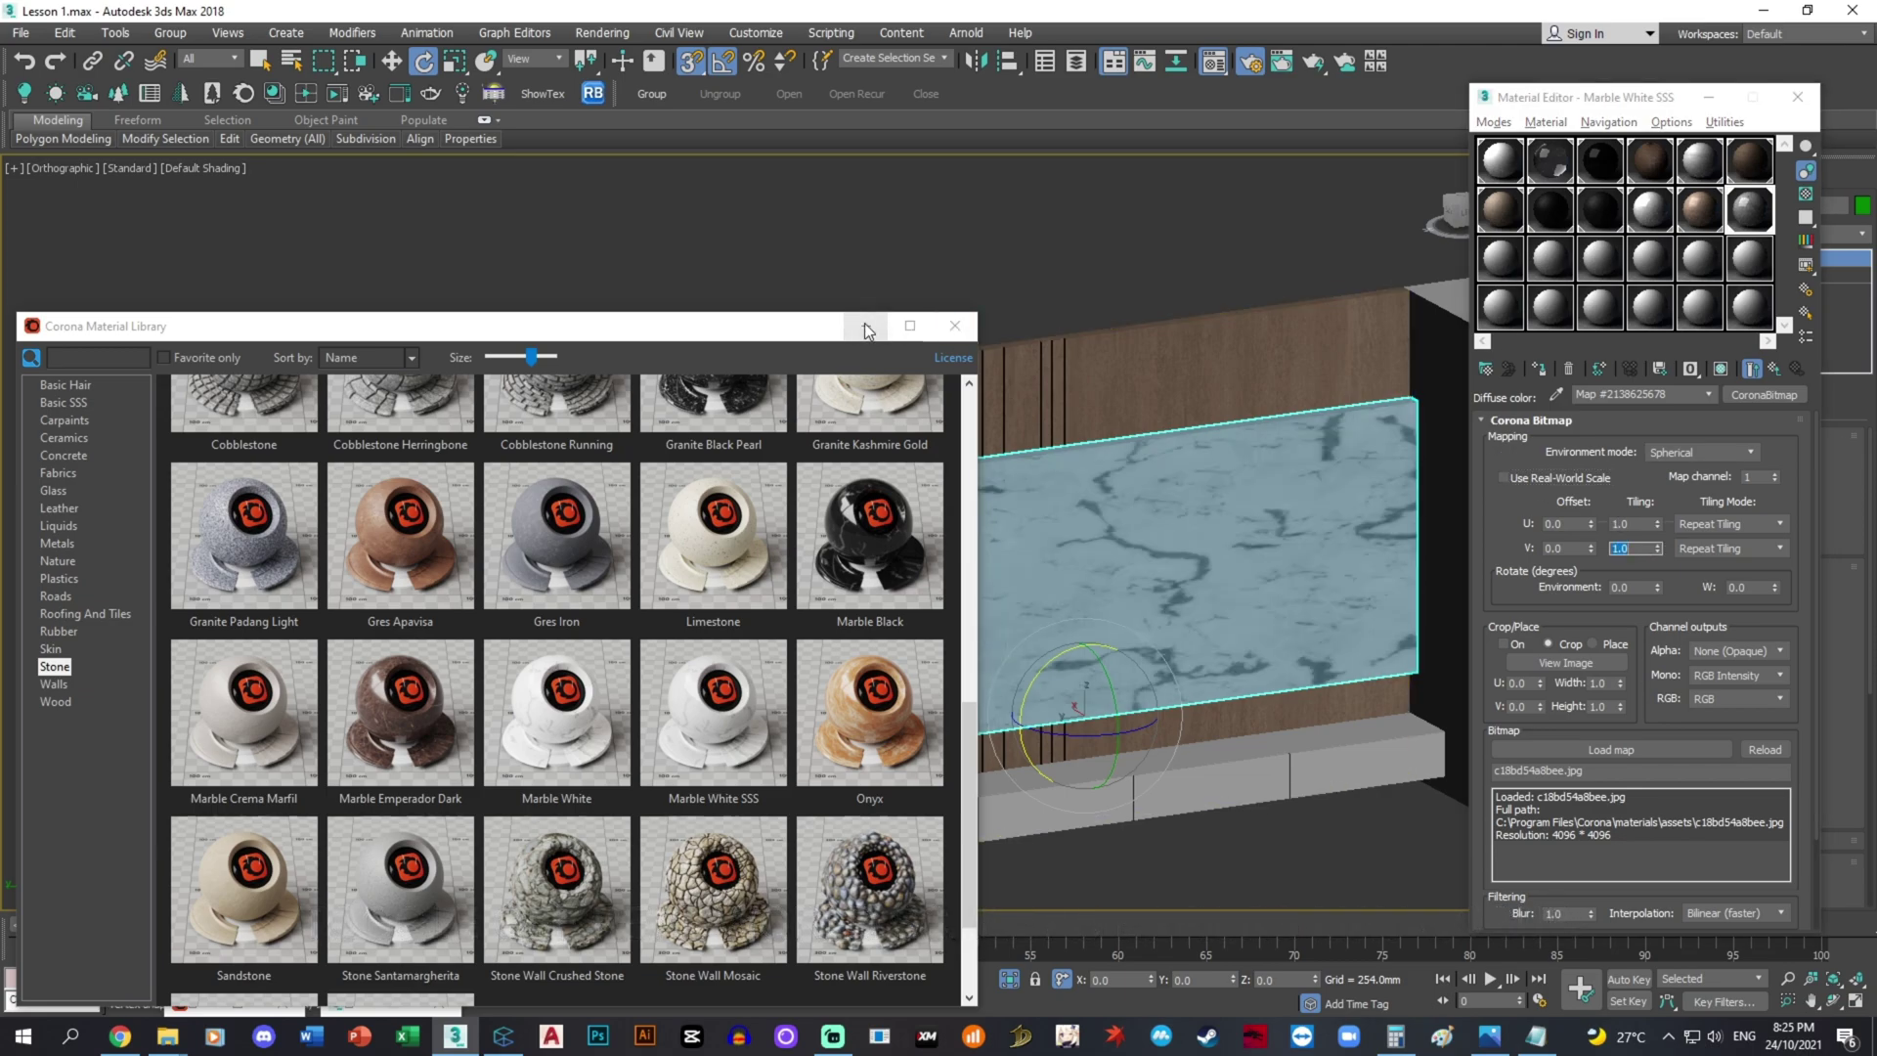
alt+middle_drag(687, 544, 717, 507)
click(717, 507)
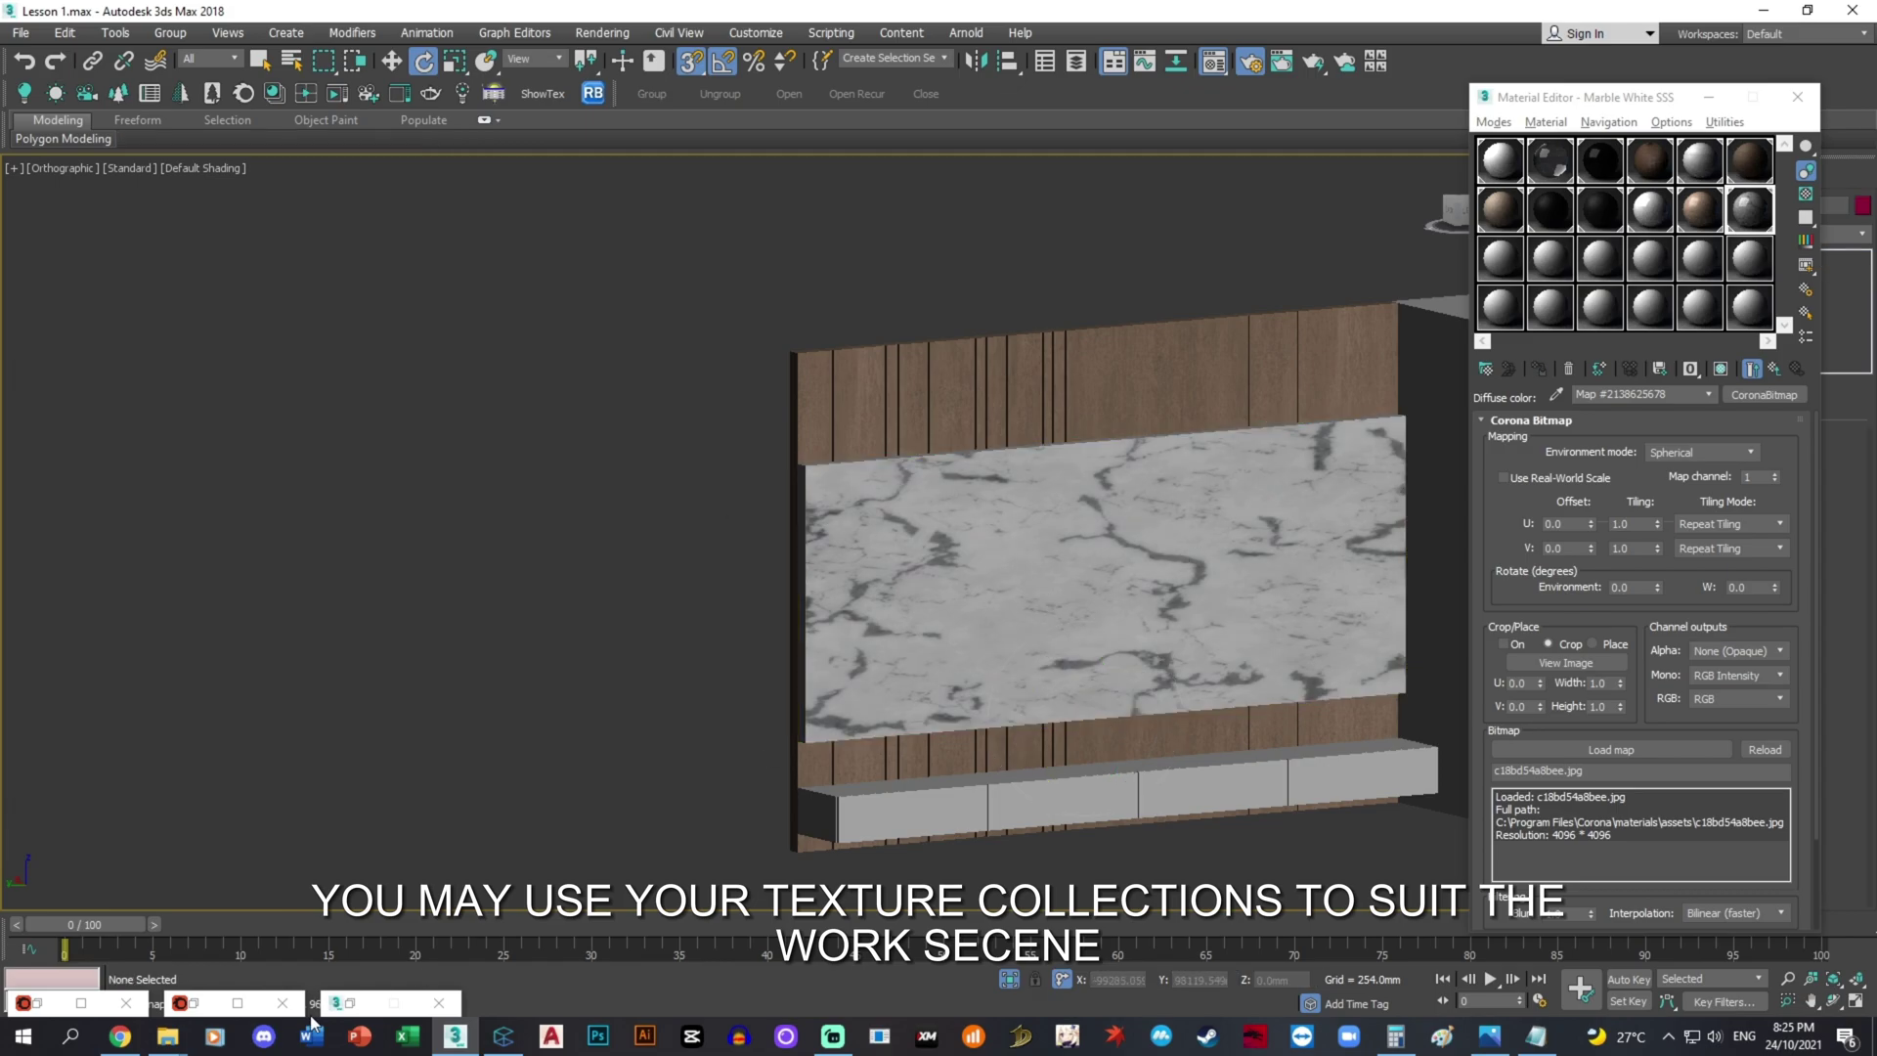
- Switch to Connecter and open the Marble folder under Stone in the material maps
click(505, 1046)
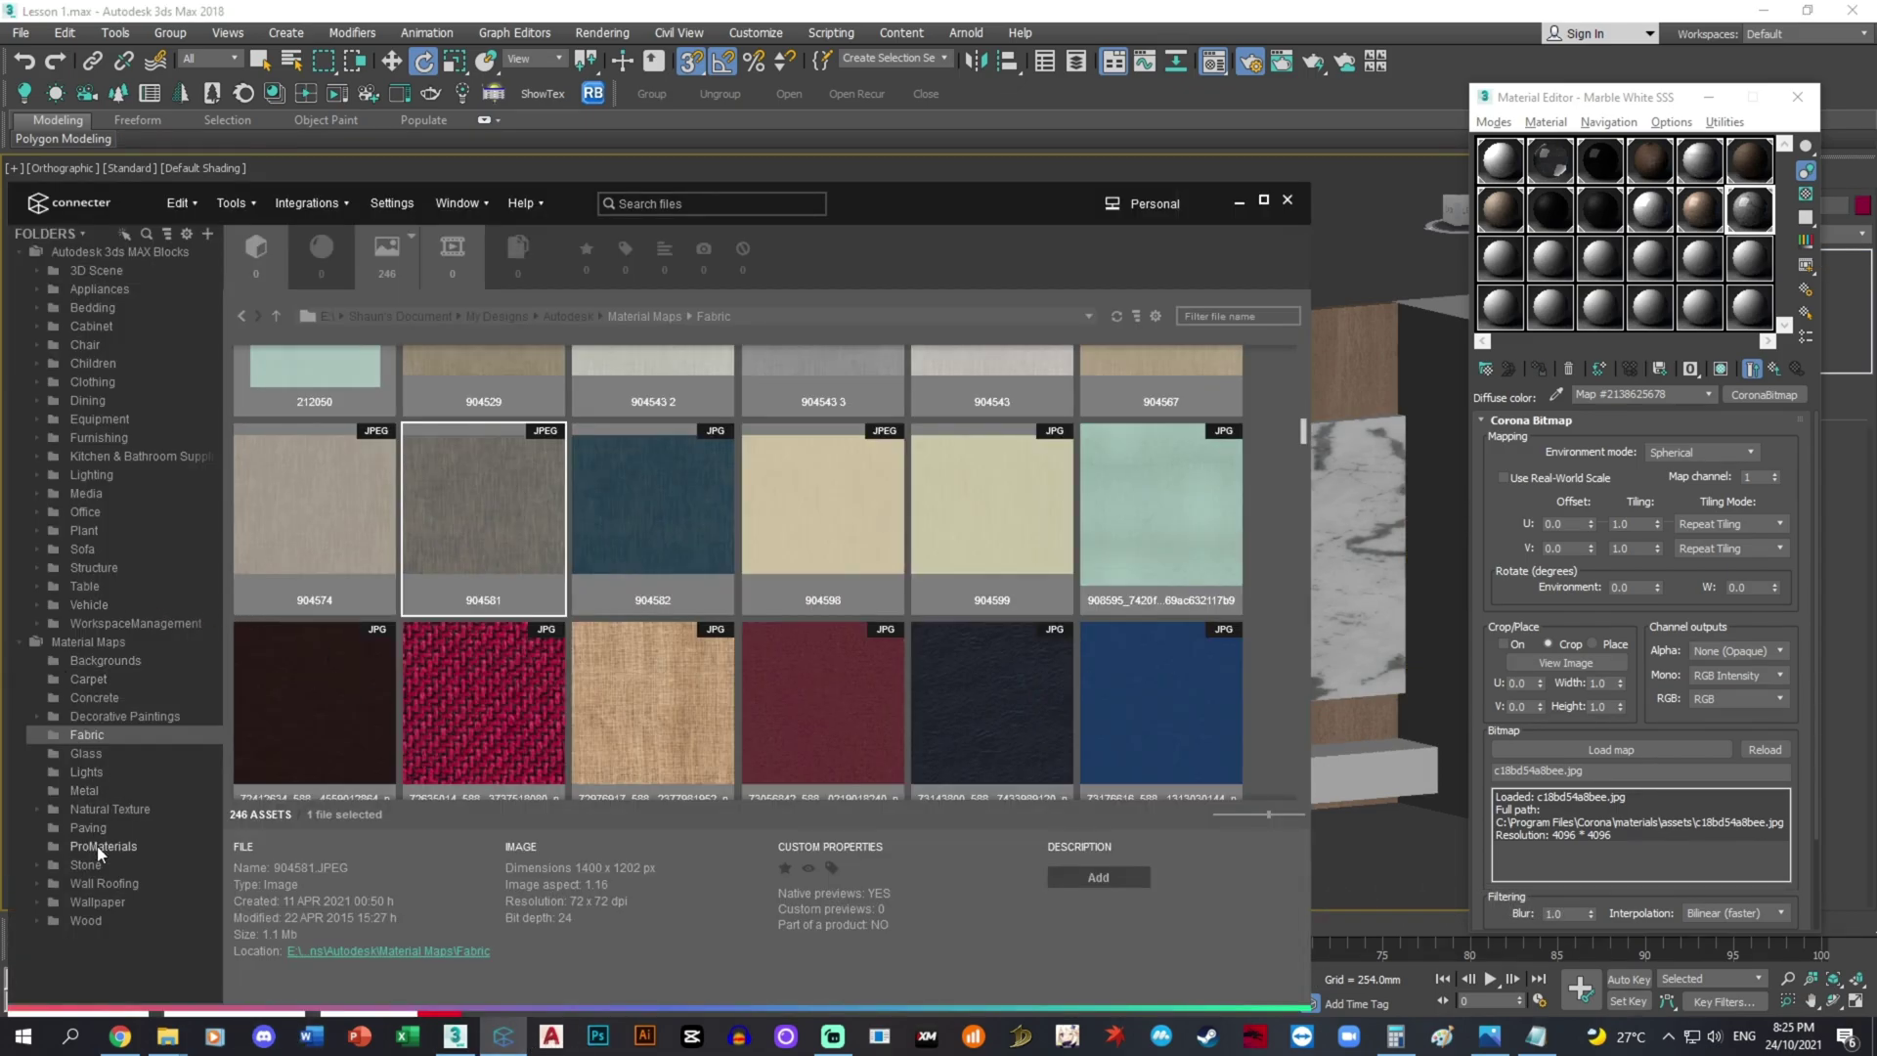
click(37, 864)
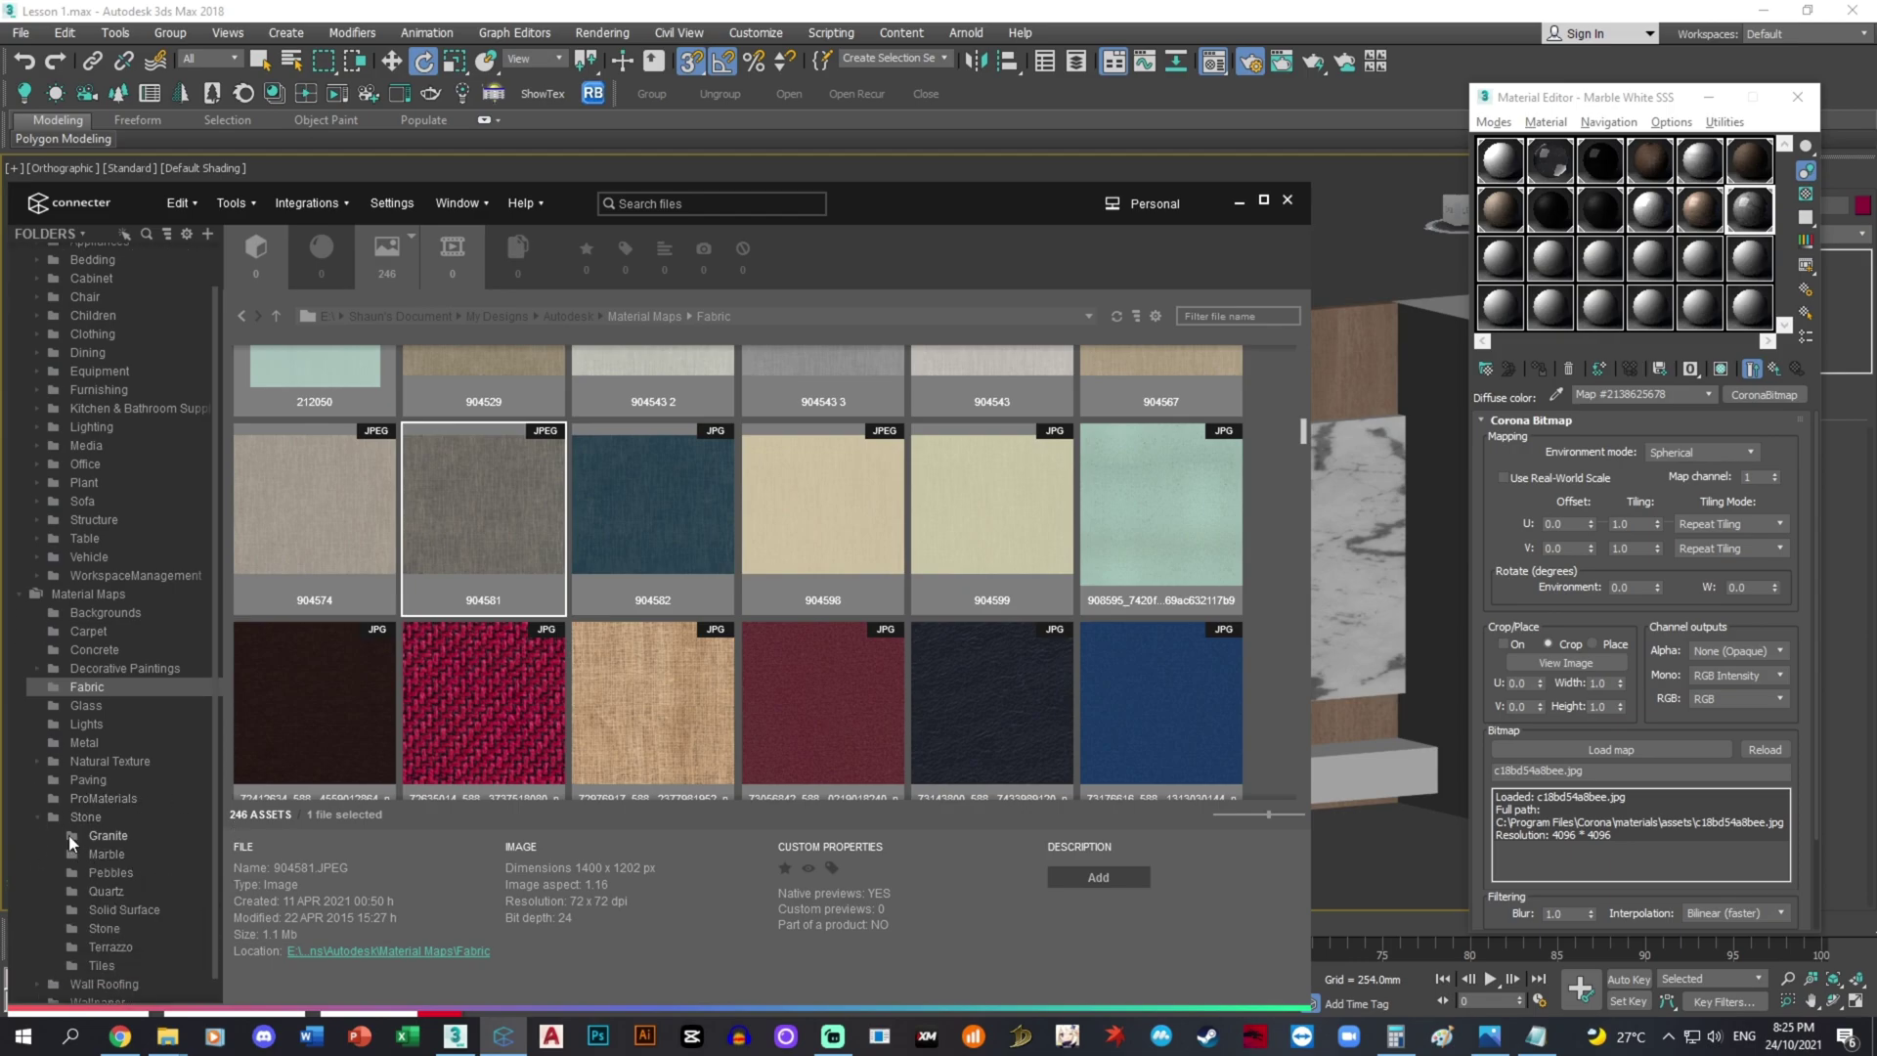
click(72, 835)
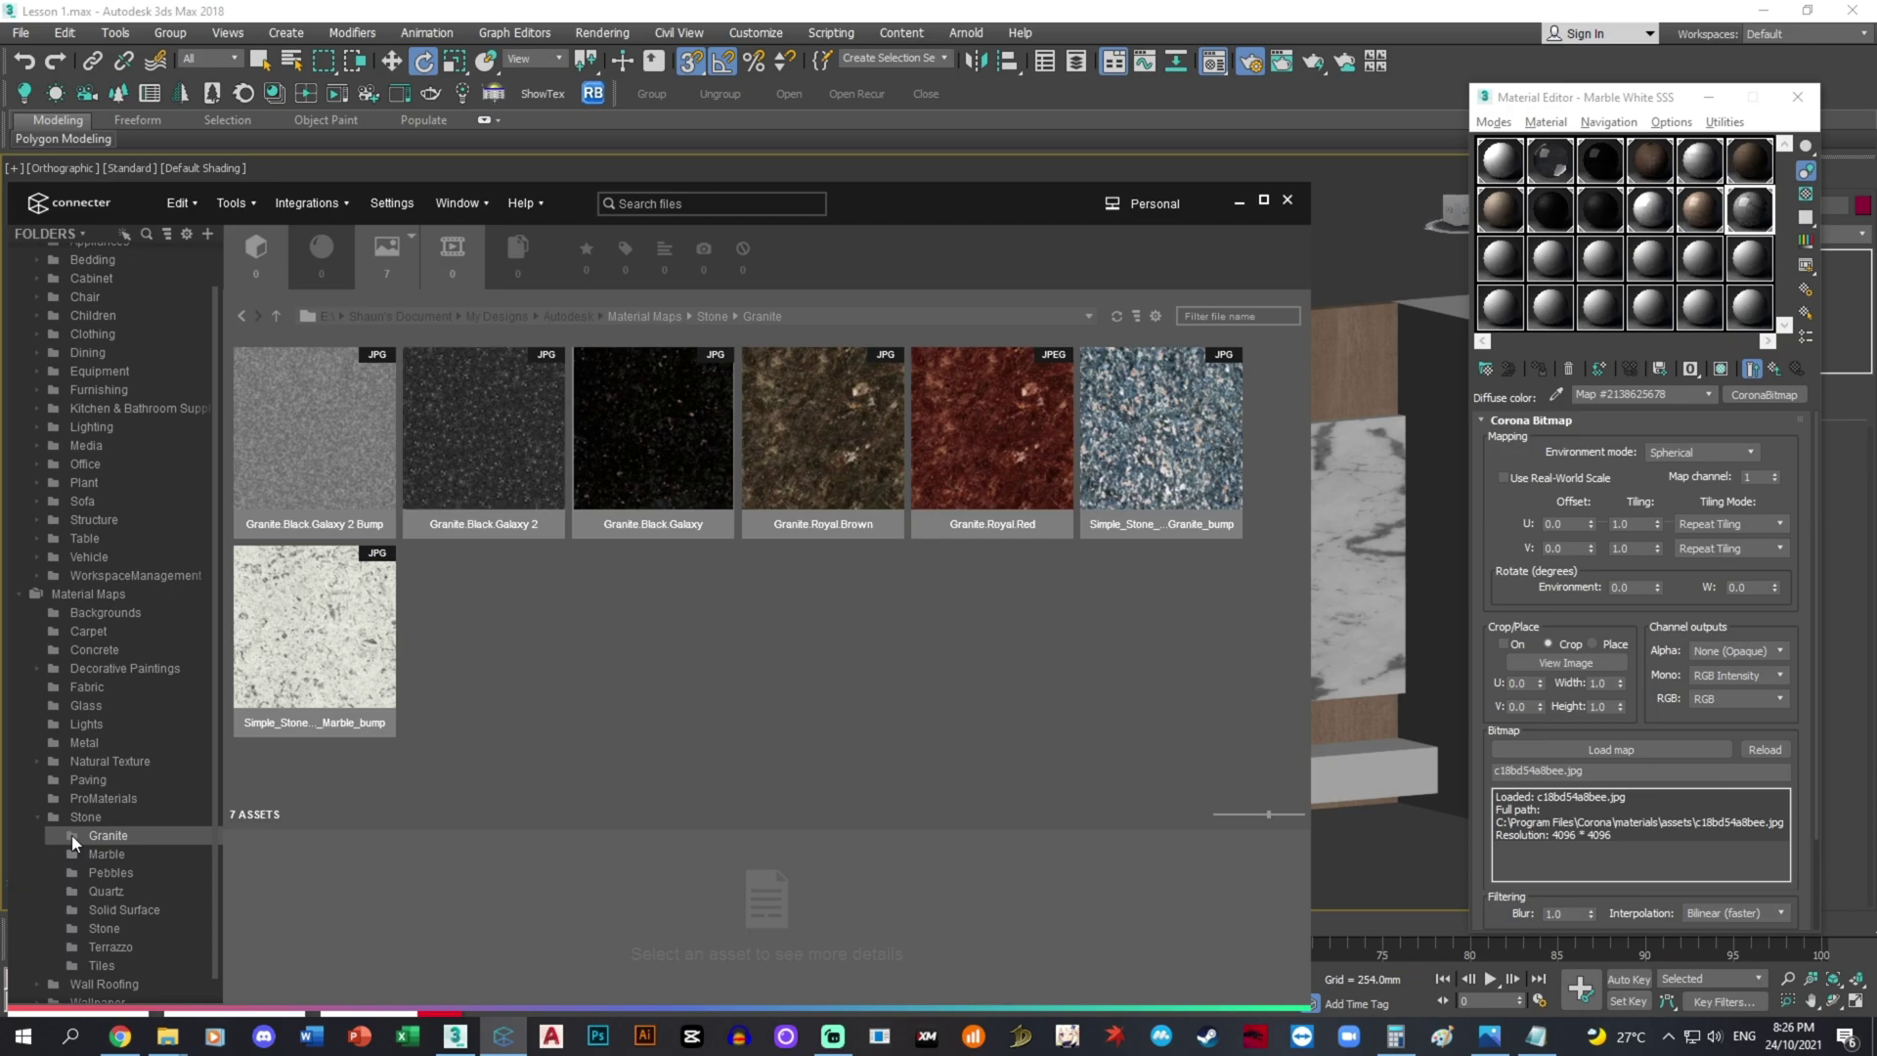
drag(213, 901, 213, 926)
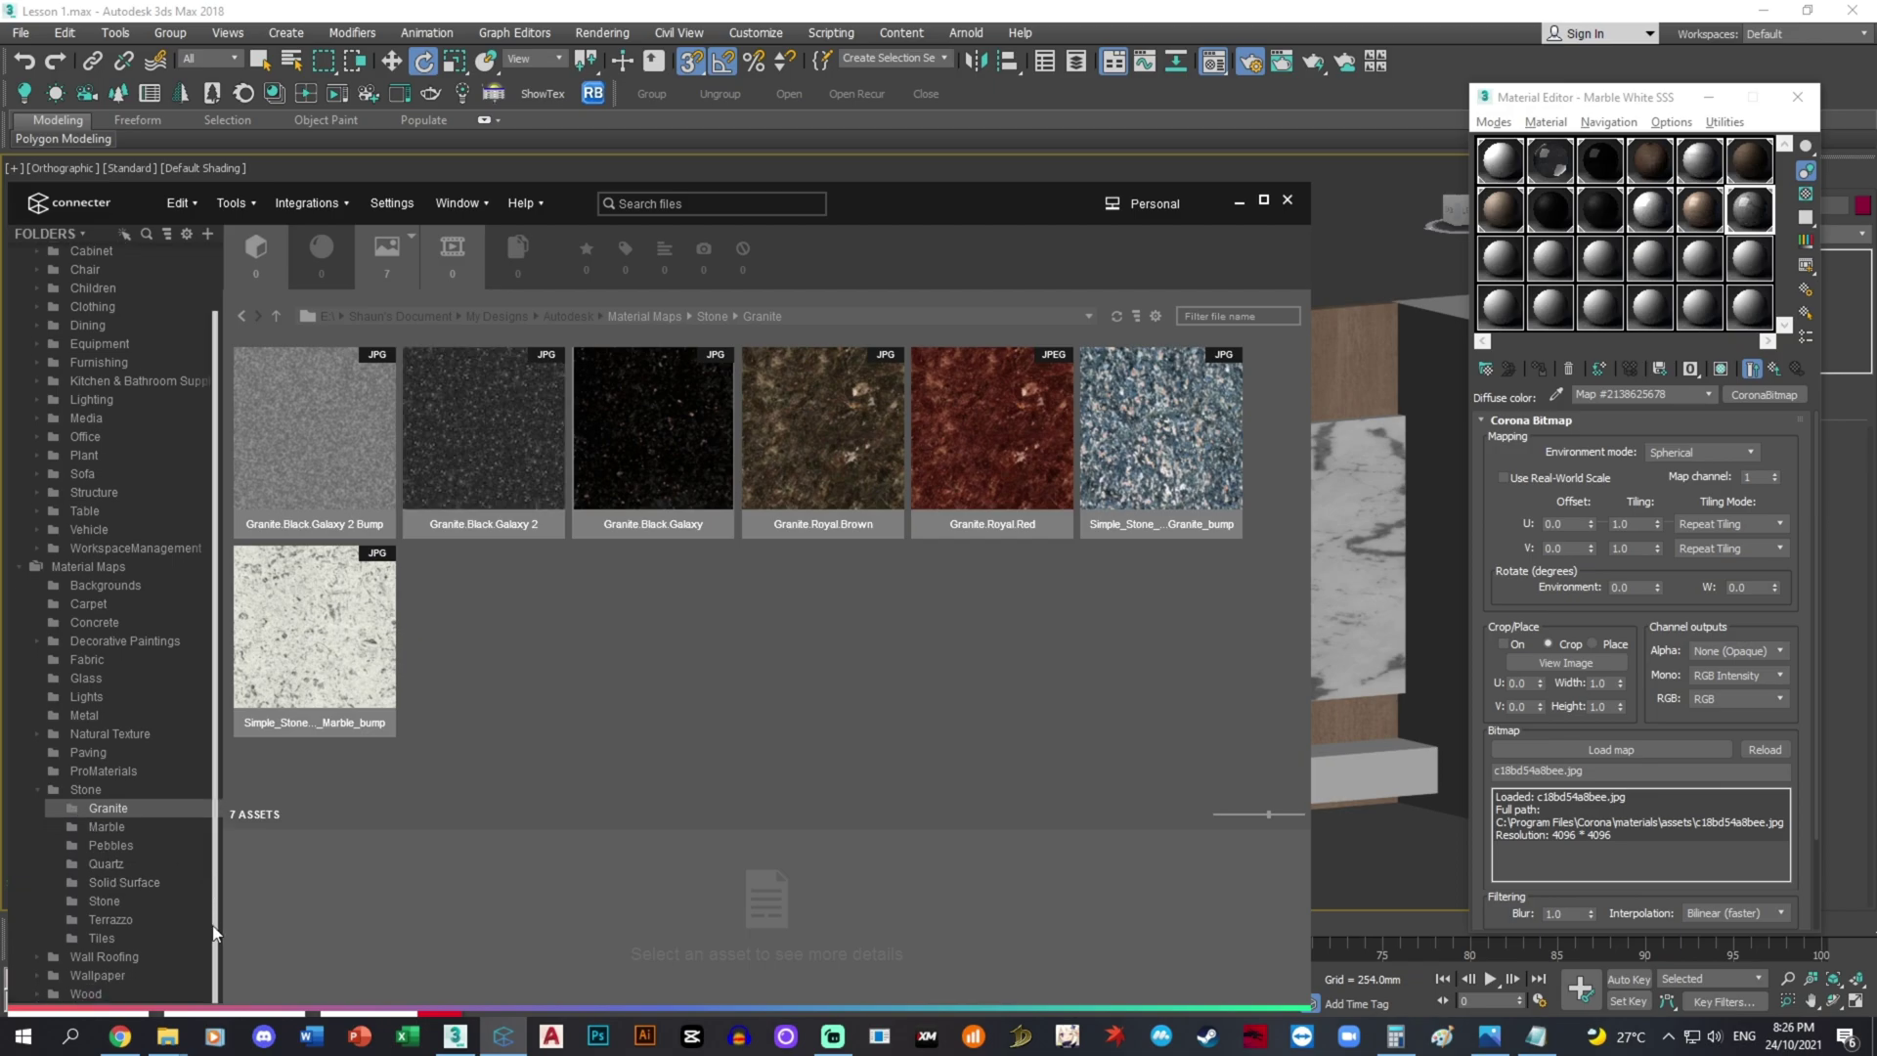
click(136, 828)
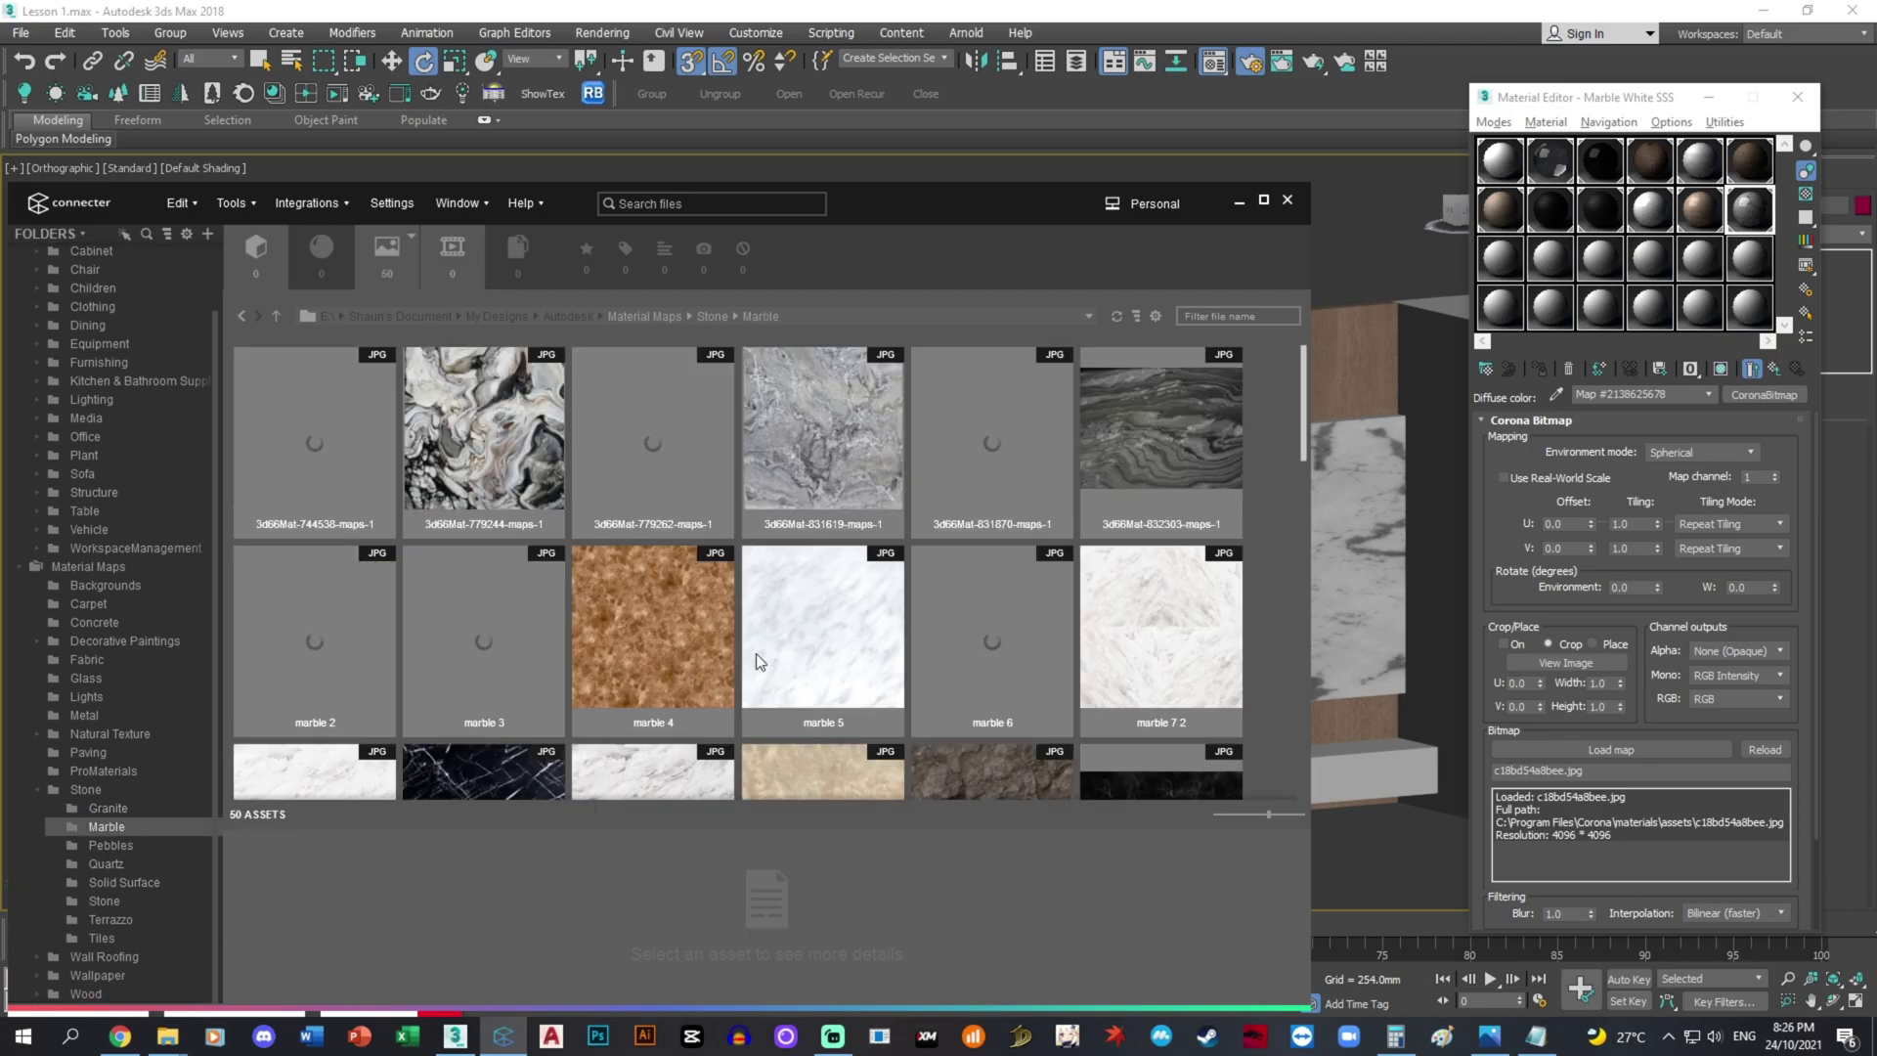
- Compare with the reference photo and select the marble 18 texture in the Marble folder
click(1491, 1037)
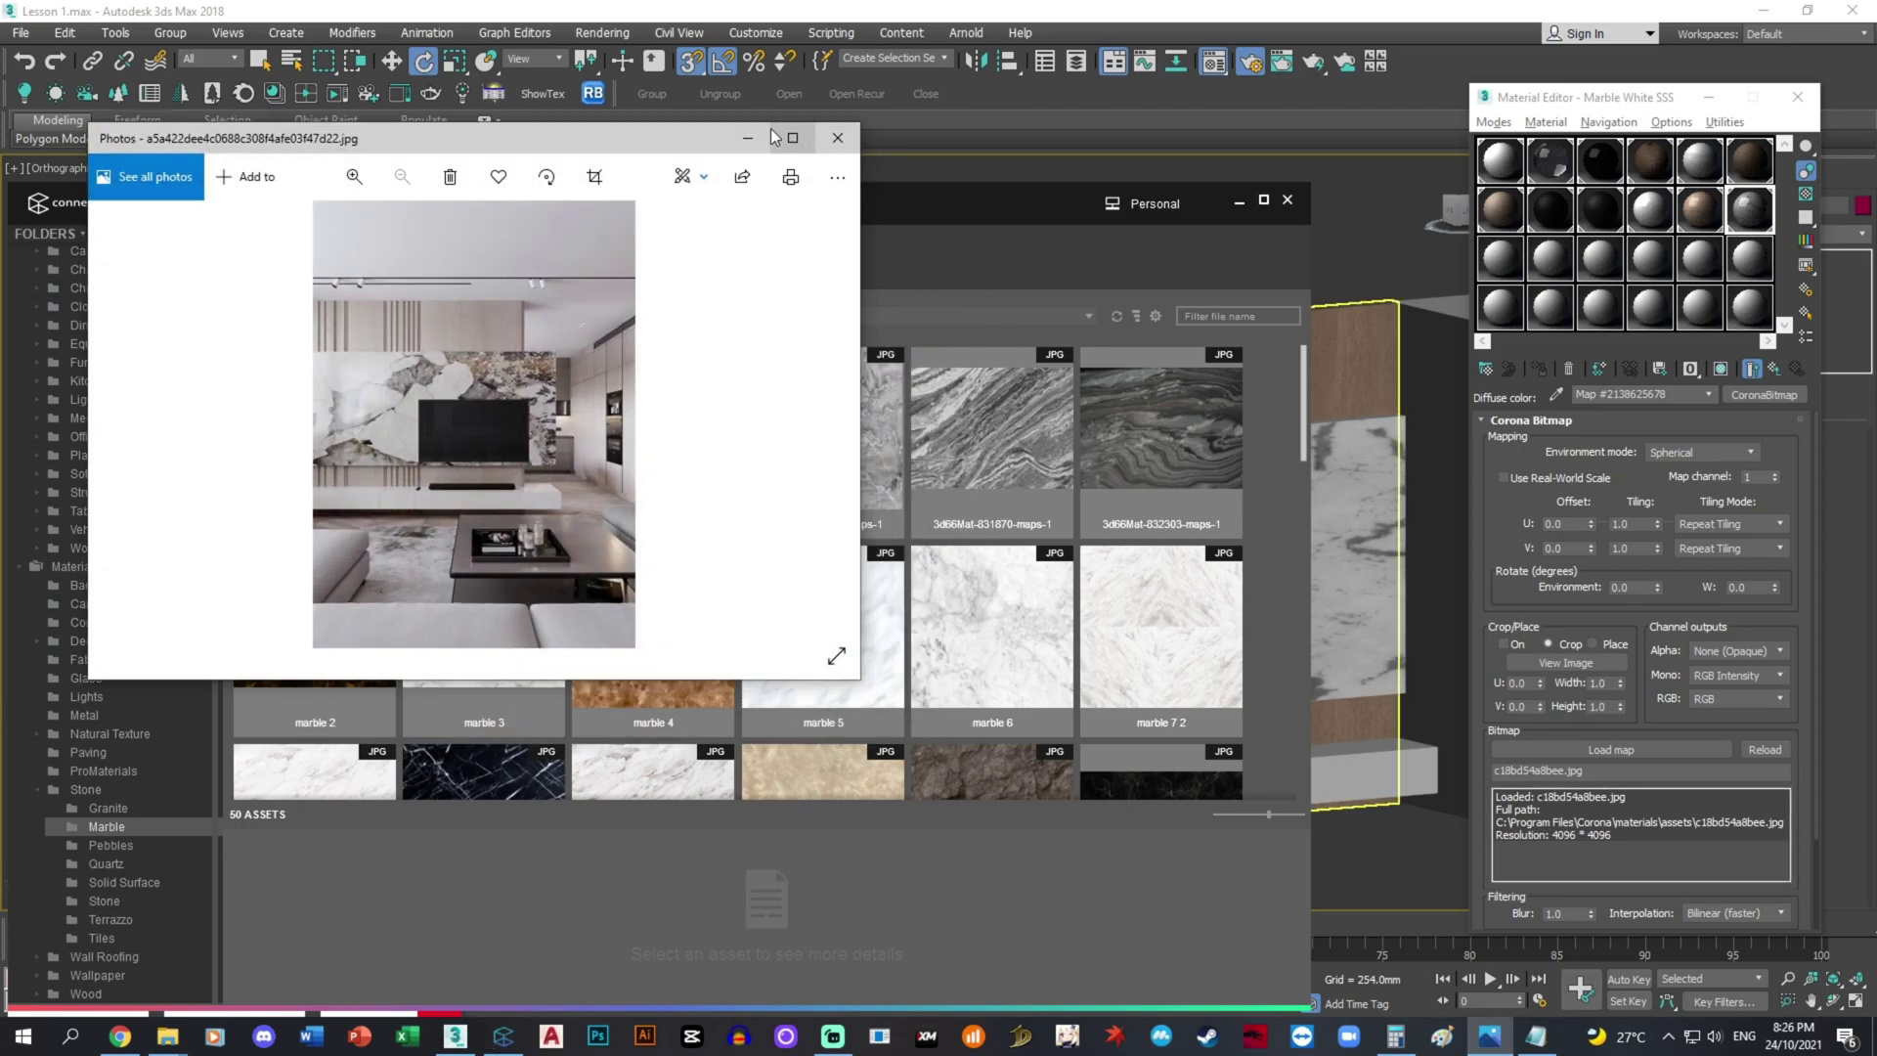
click(837, 138)
click(486, 432)
scroll(585, 495, down, 3)
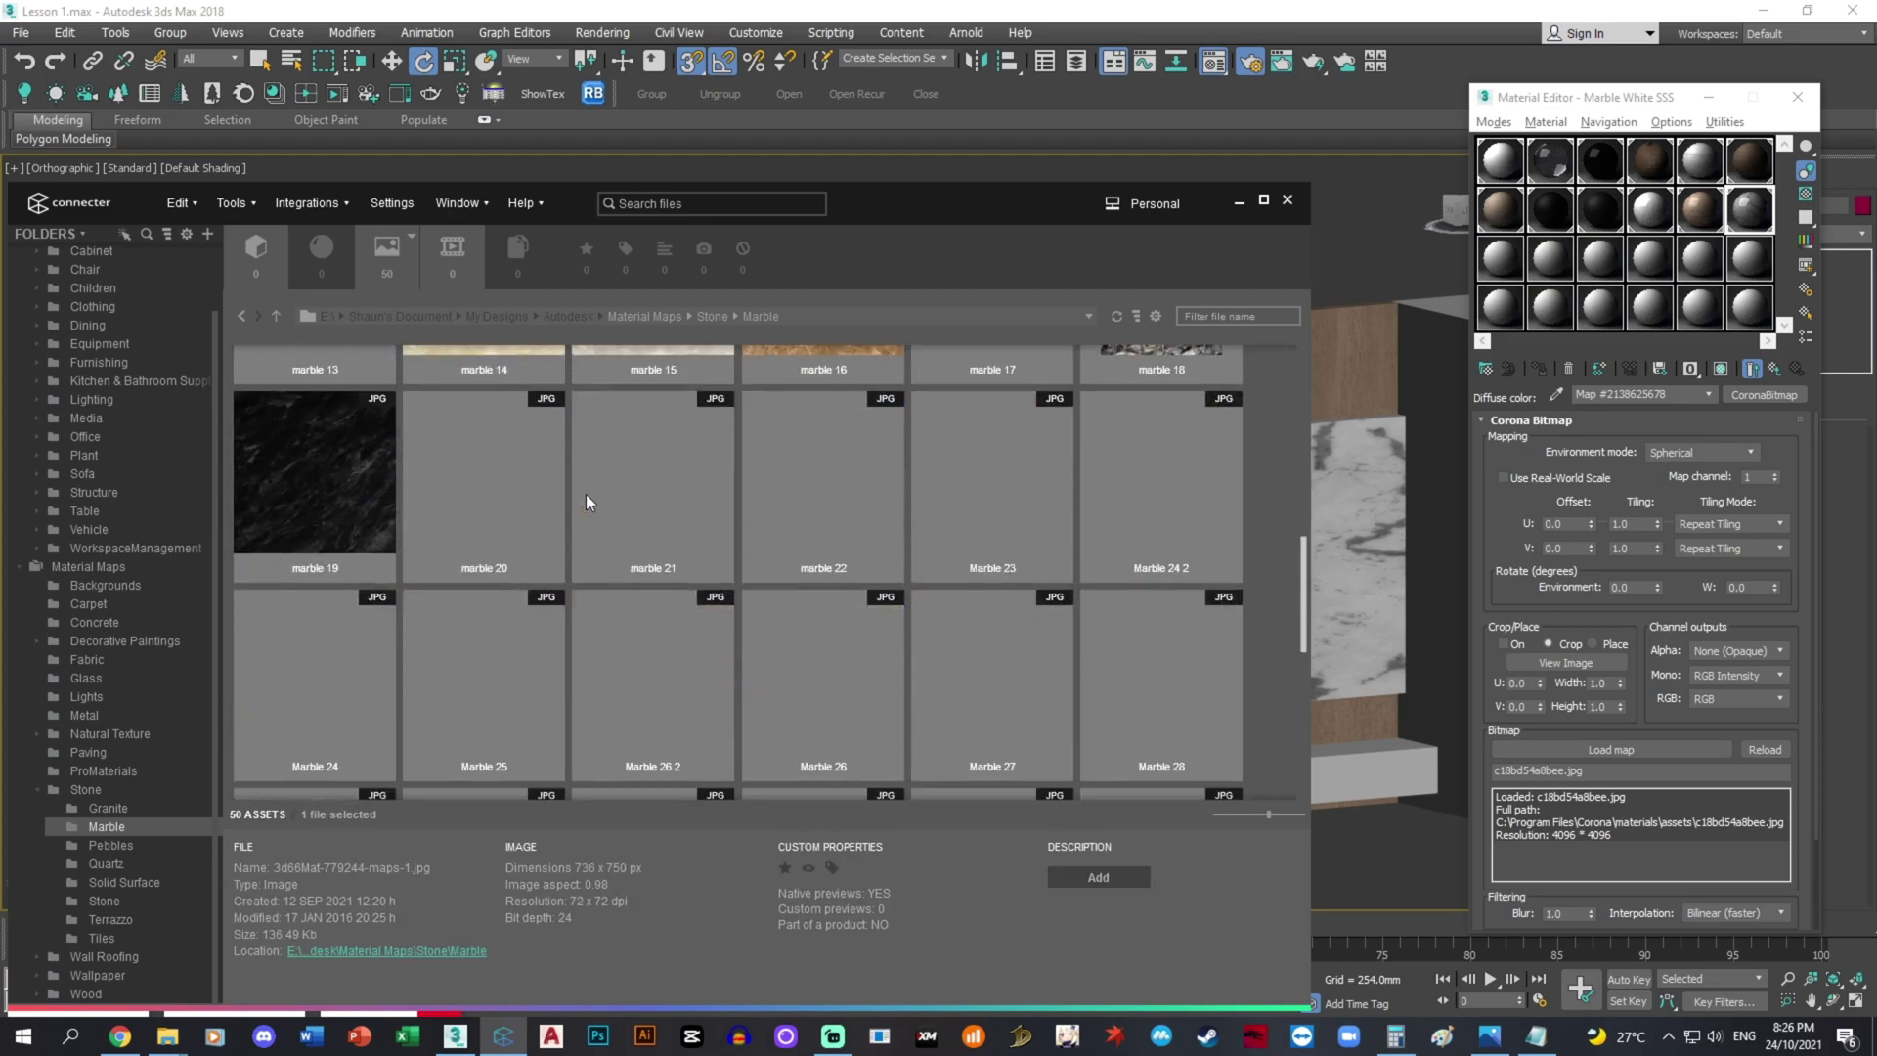
scroll(585, 494, down, 2)
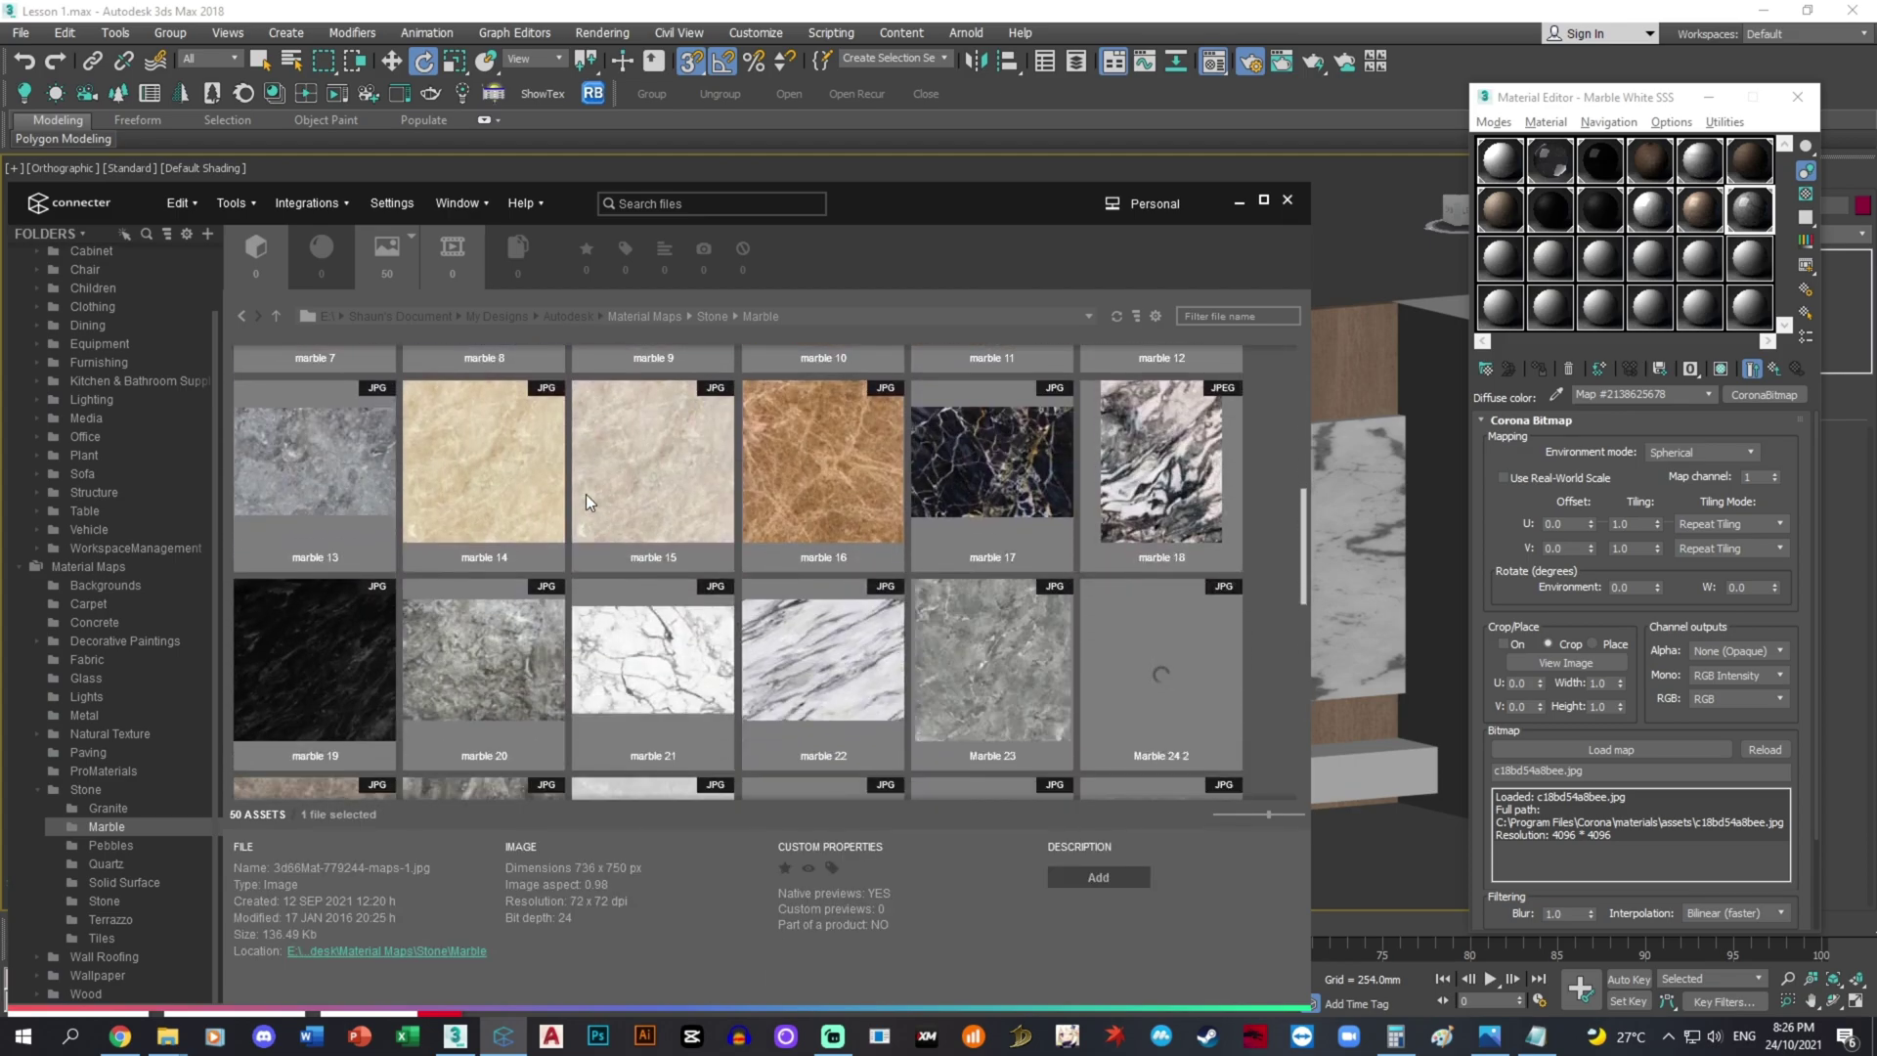
click(1187, 436)
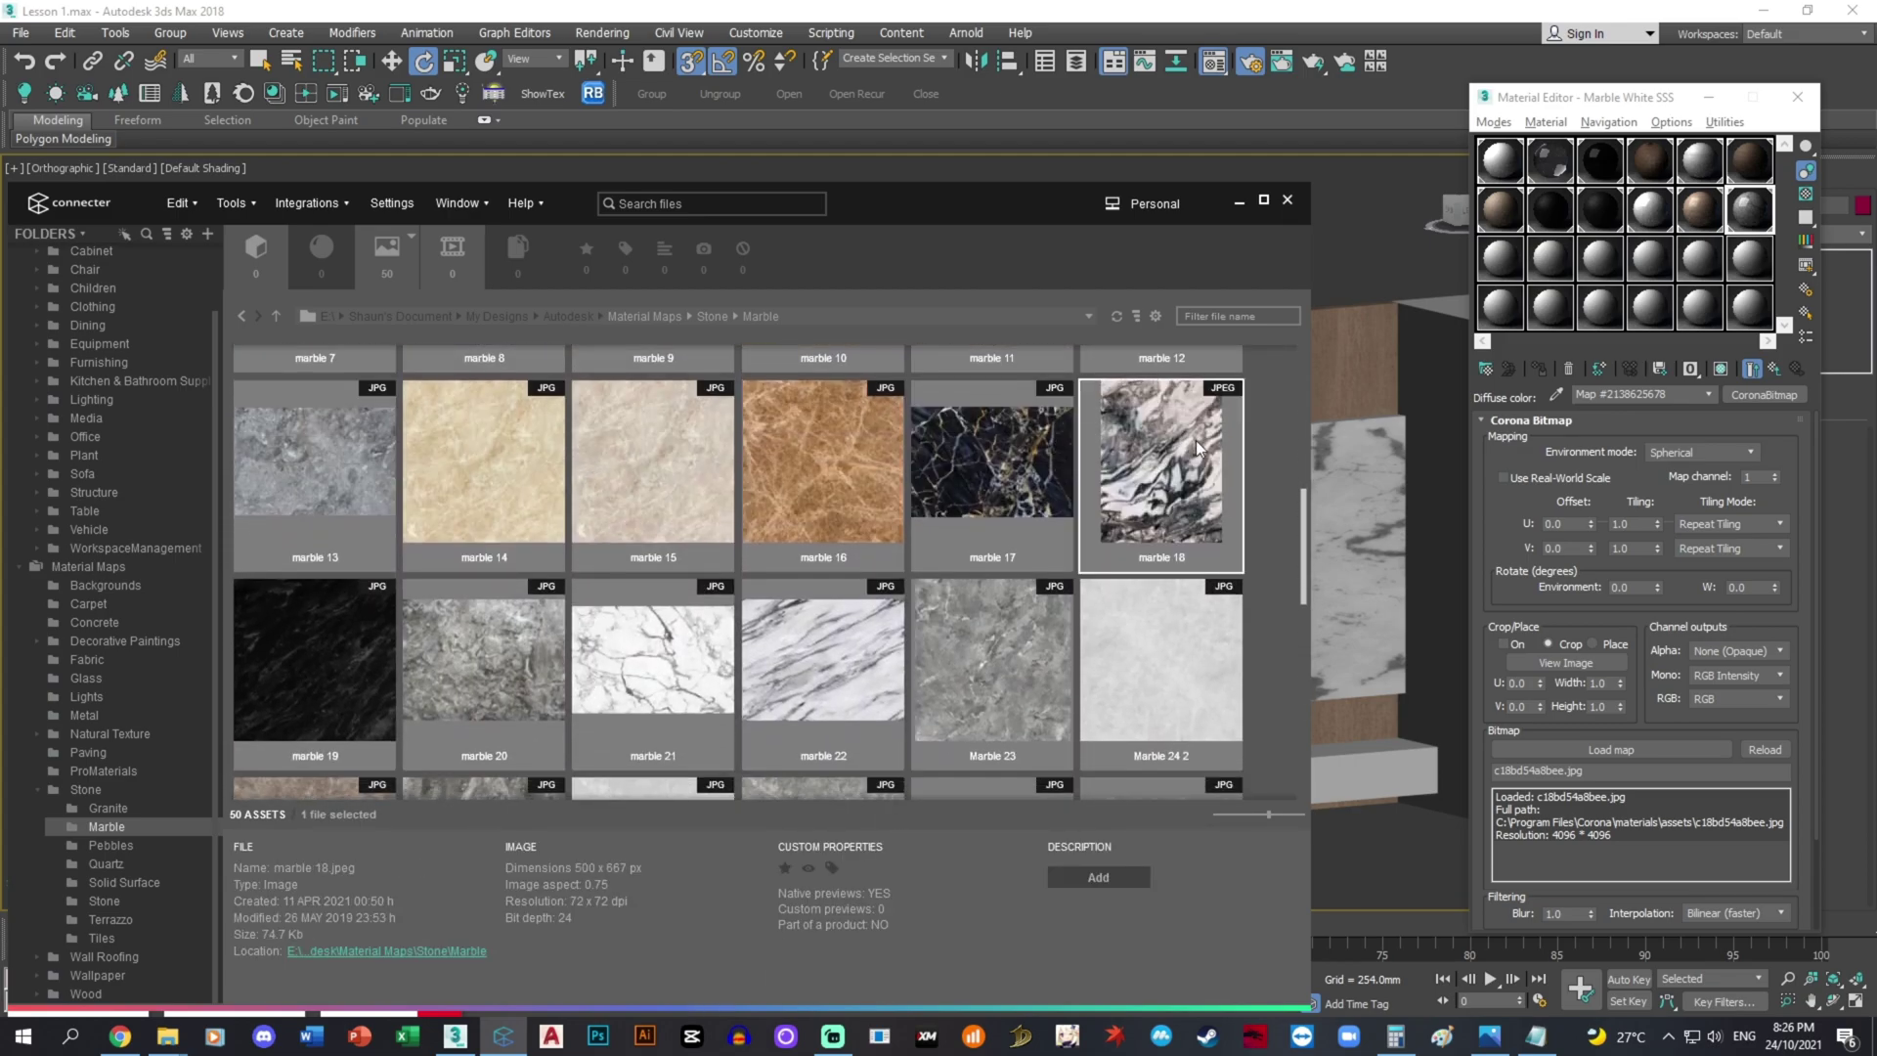
- Replace the Marble White SSS diffuse map with the marble 18 texture from Connecter's Marble folder, and minimize Connecter
scroll(893, 585, down, 5)
scroll(894, 585, up, 5)
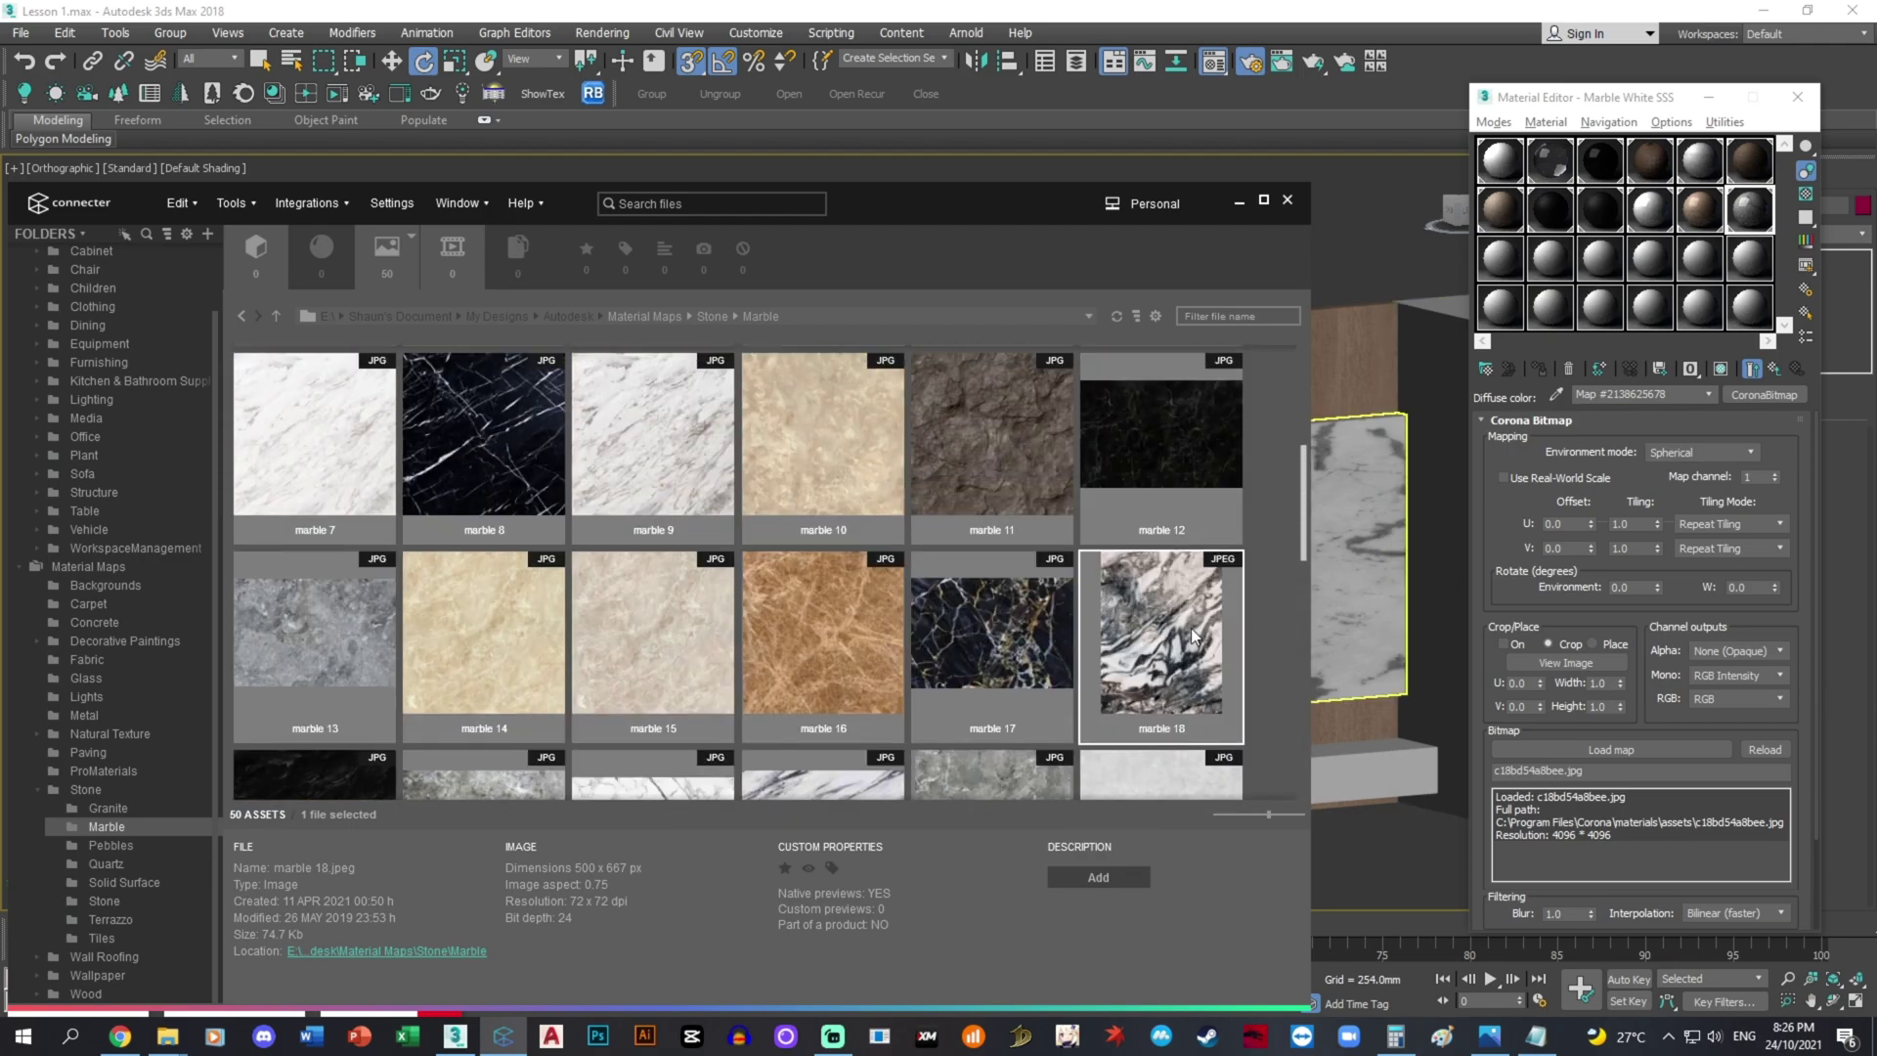
click(1770, 372)
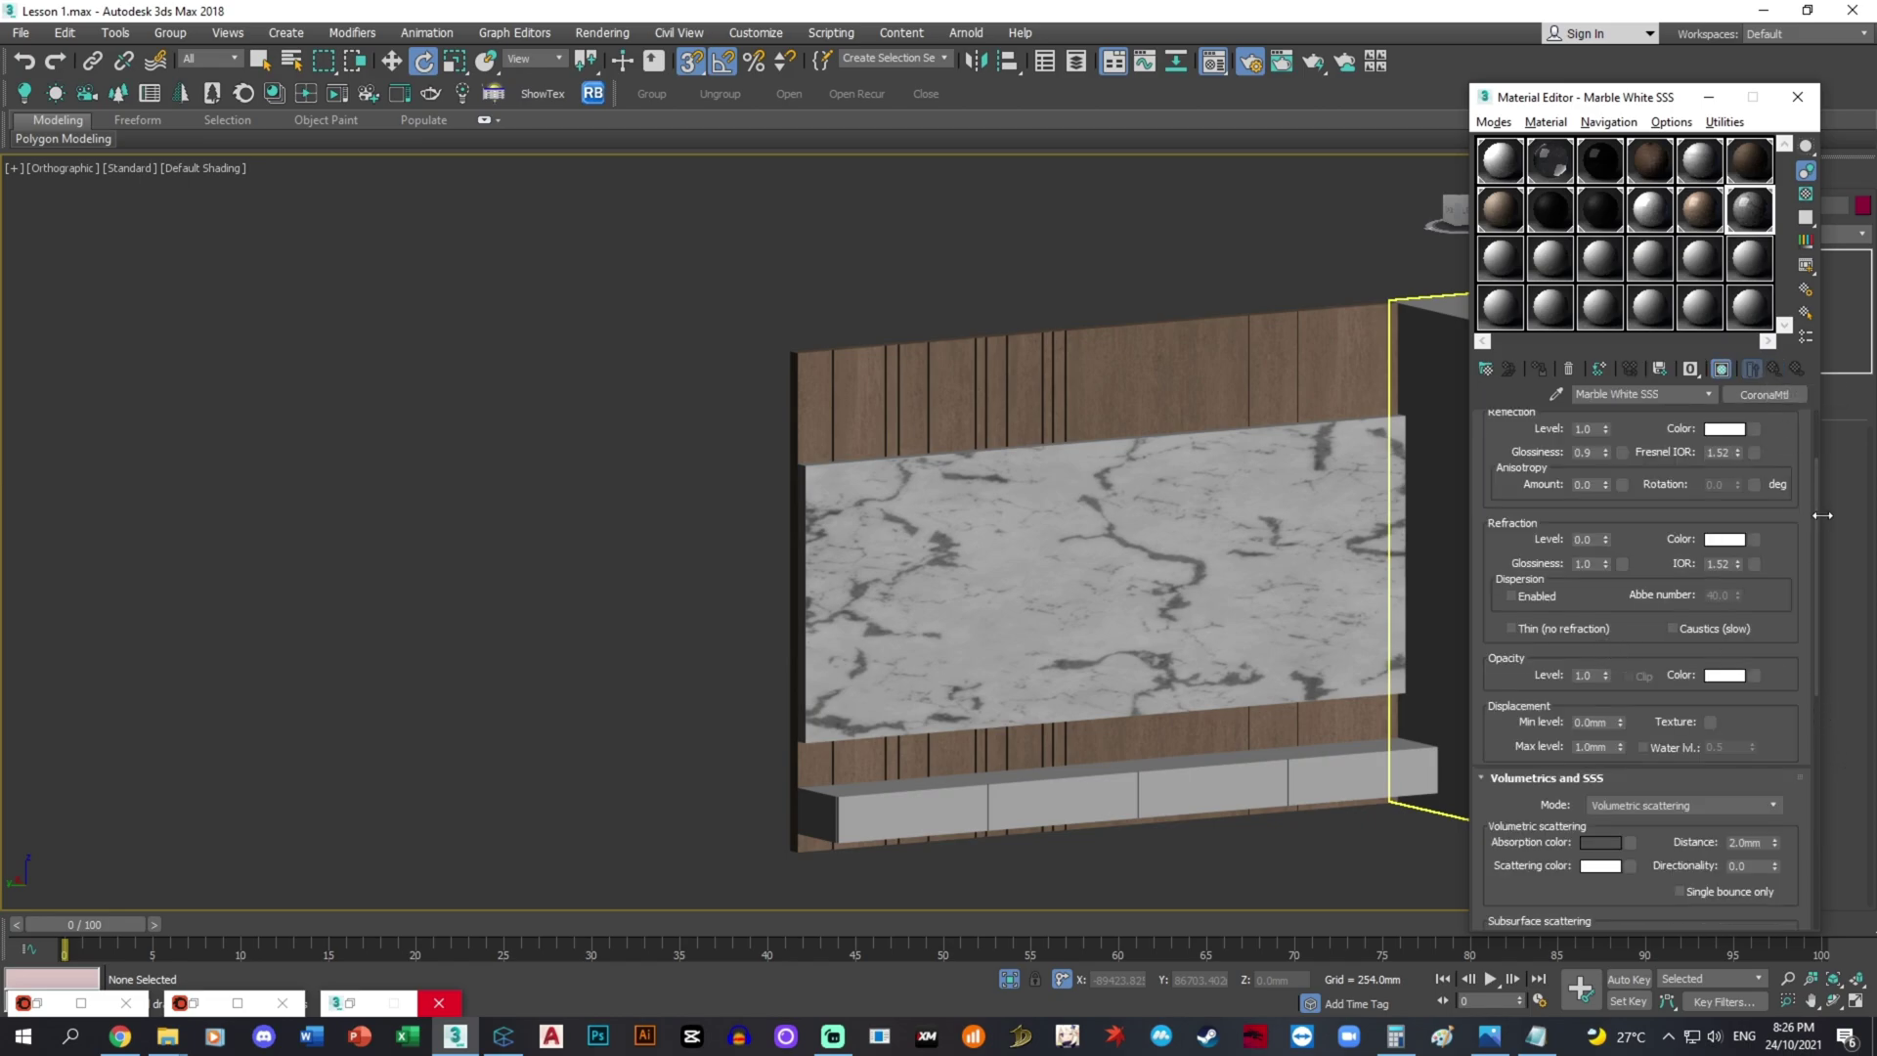
drag(1817, 612, 1814, 725)
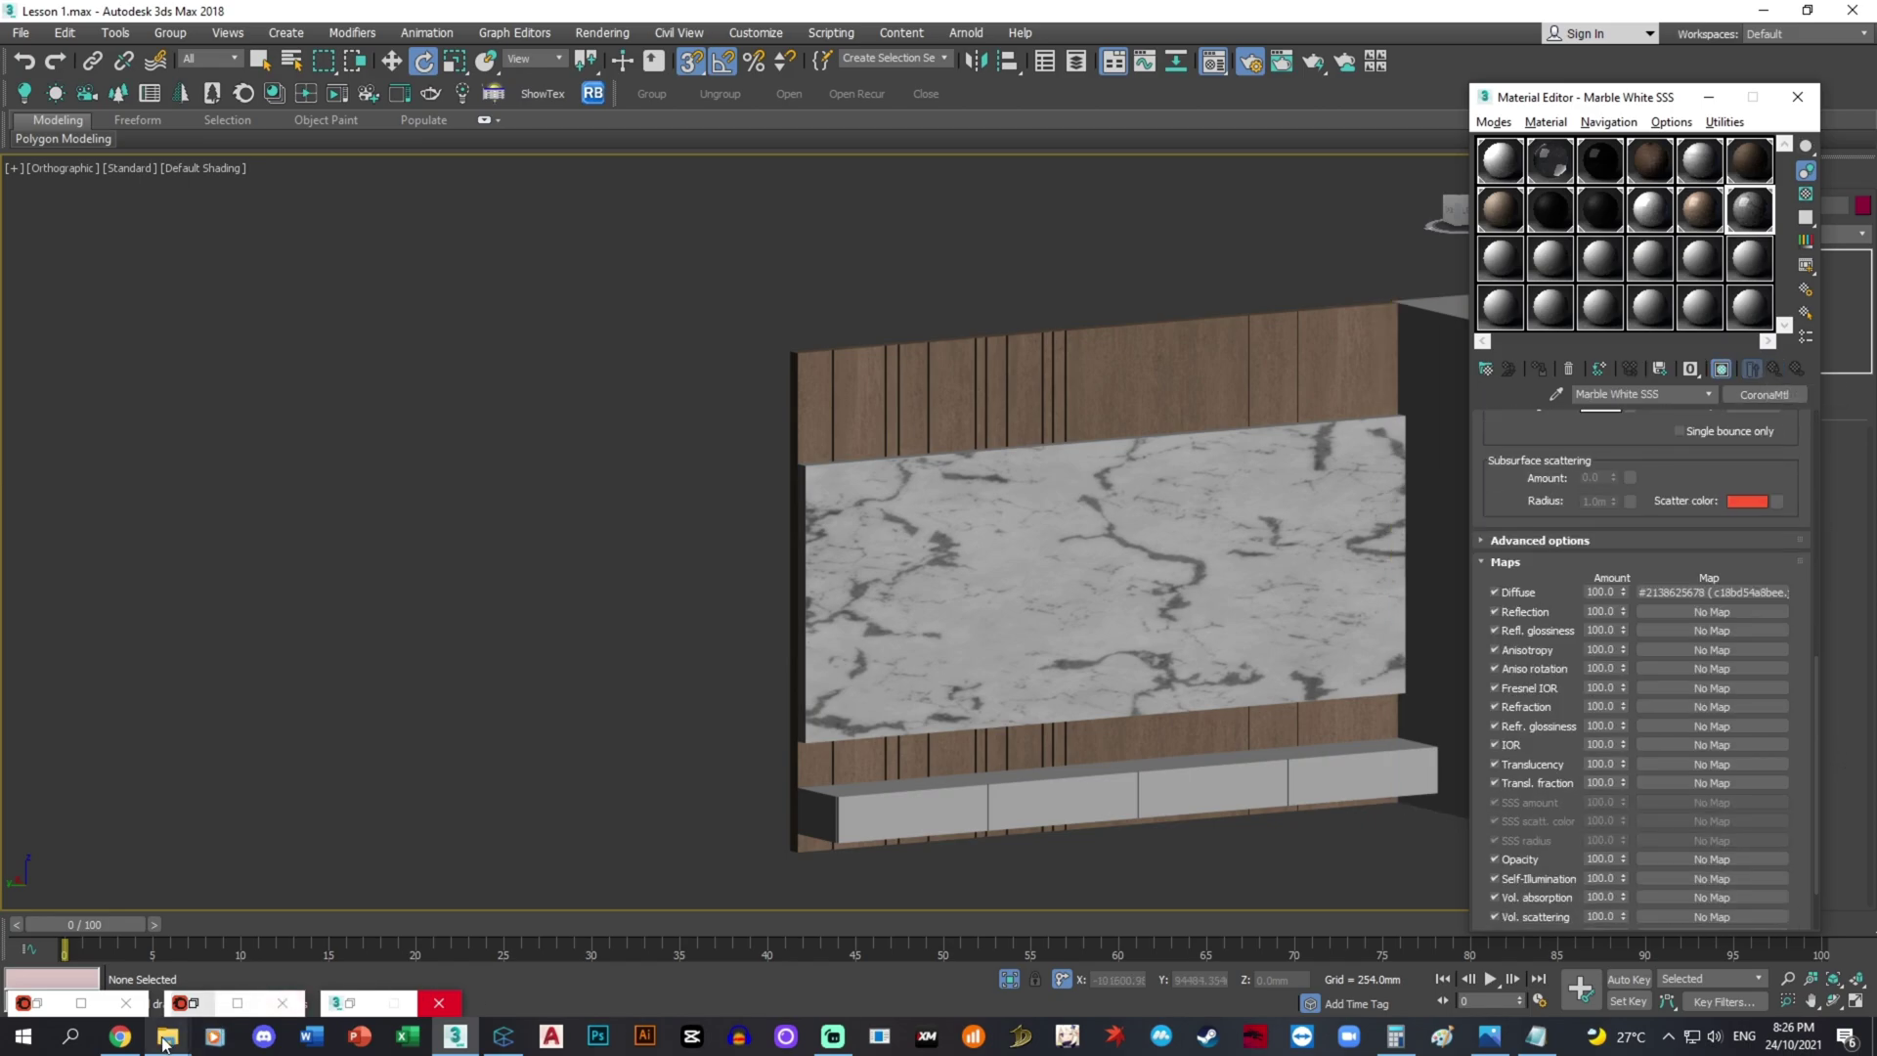
click(504, 1047)
drag(1200, 625, 1697, 597)
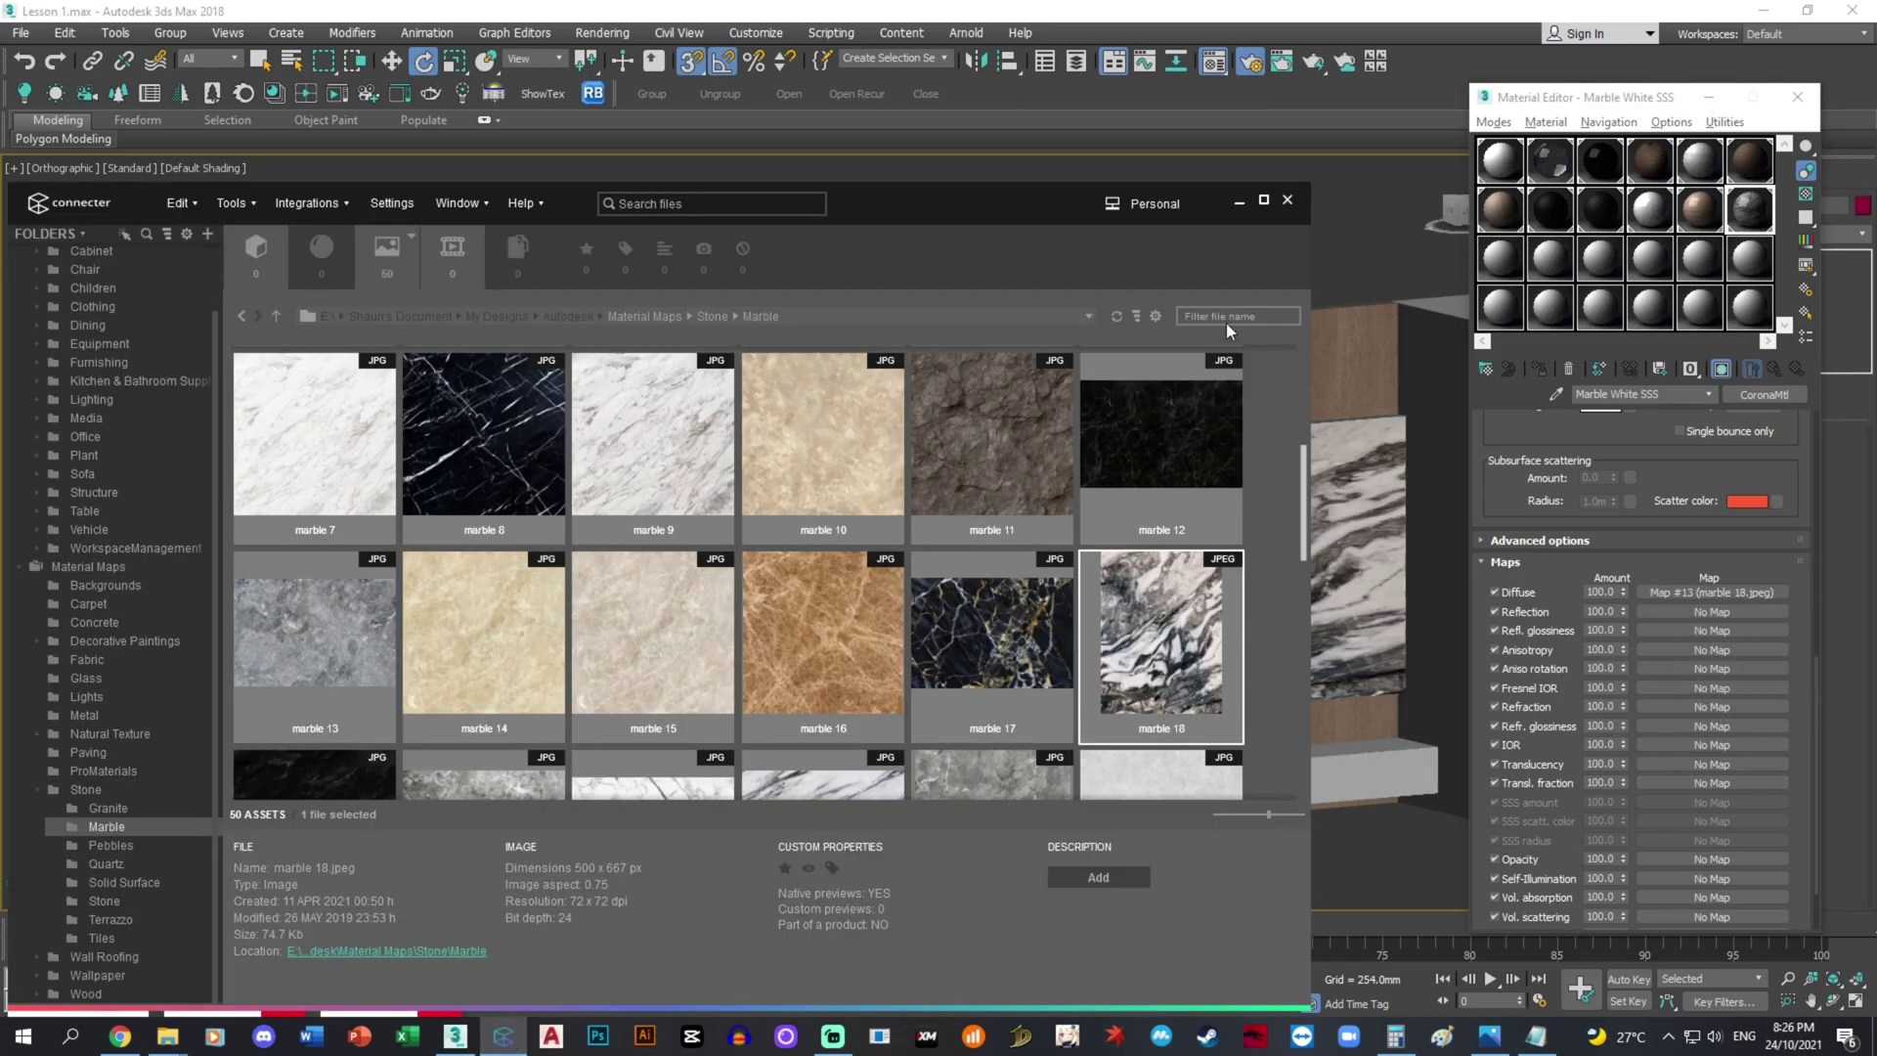
click(1241, 203)
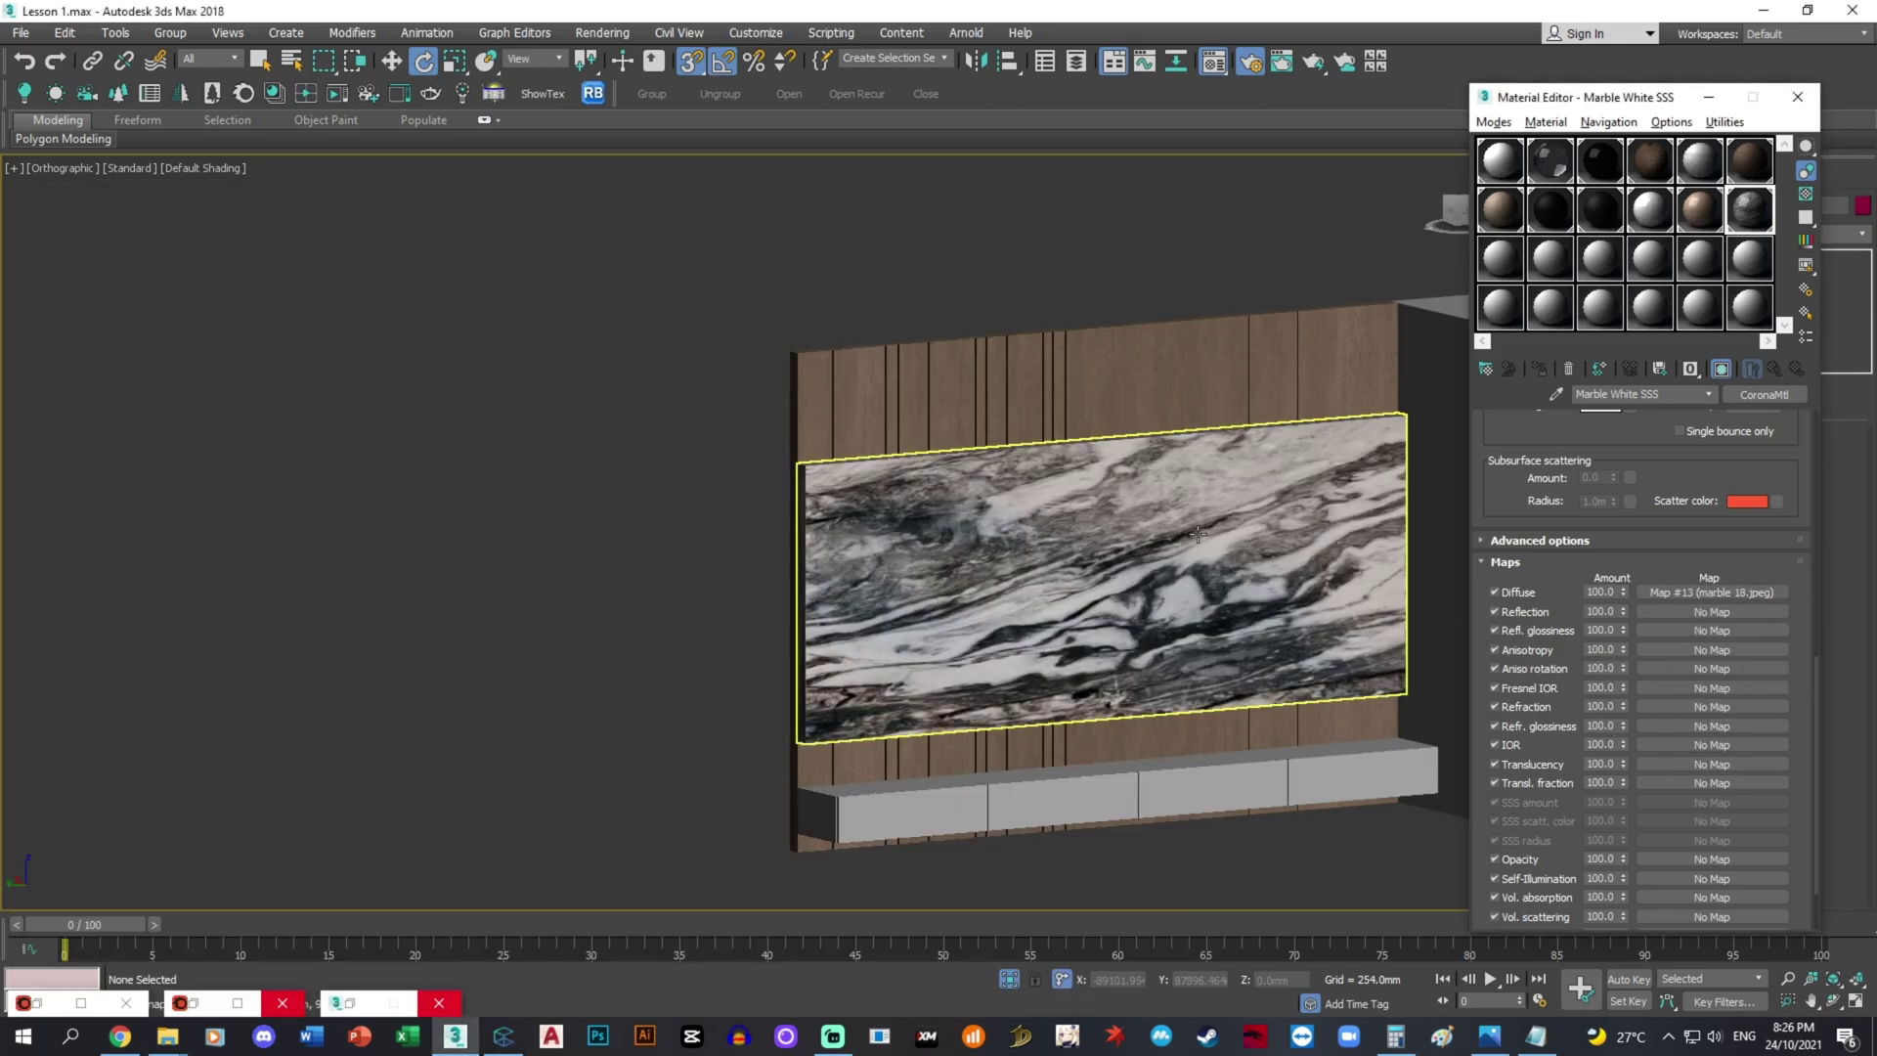
- Minimize the material editor and add a UVW Map modifier to the raised marble panel
click(1709, 98)
alt+middle_drag(1164, 543, 1085, 533)
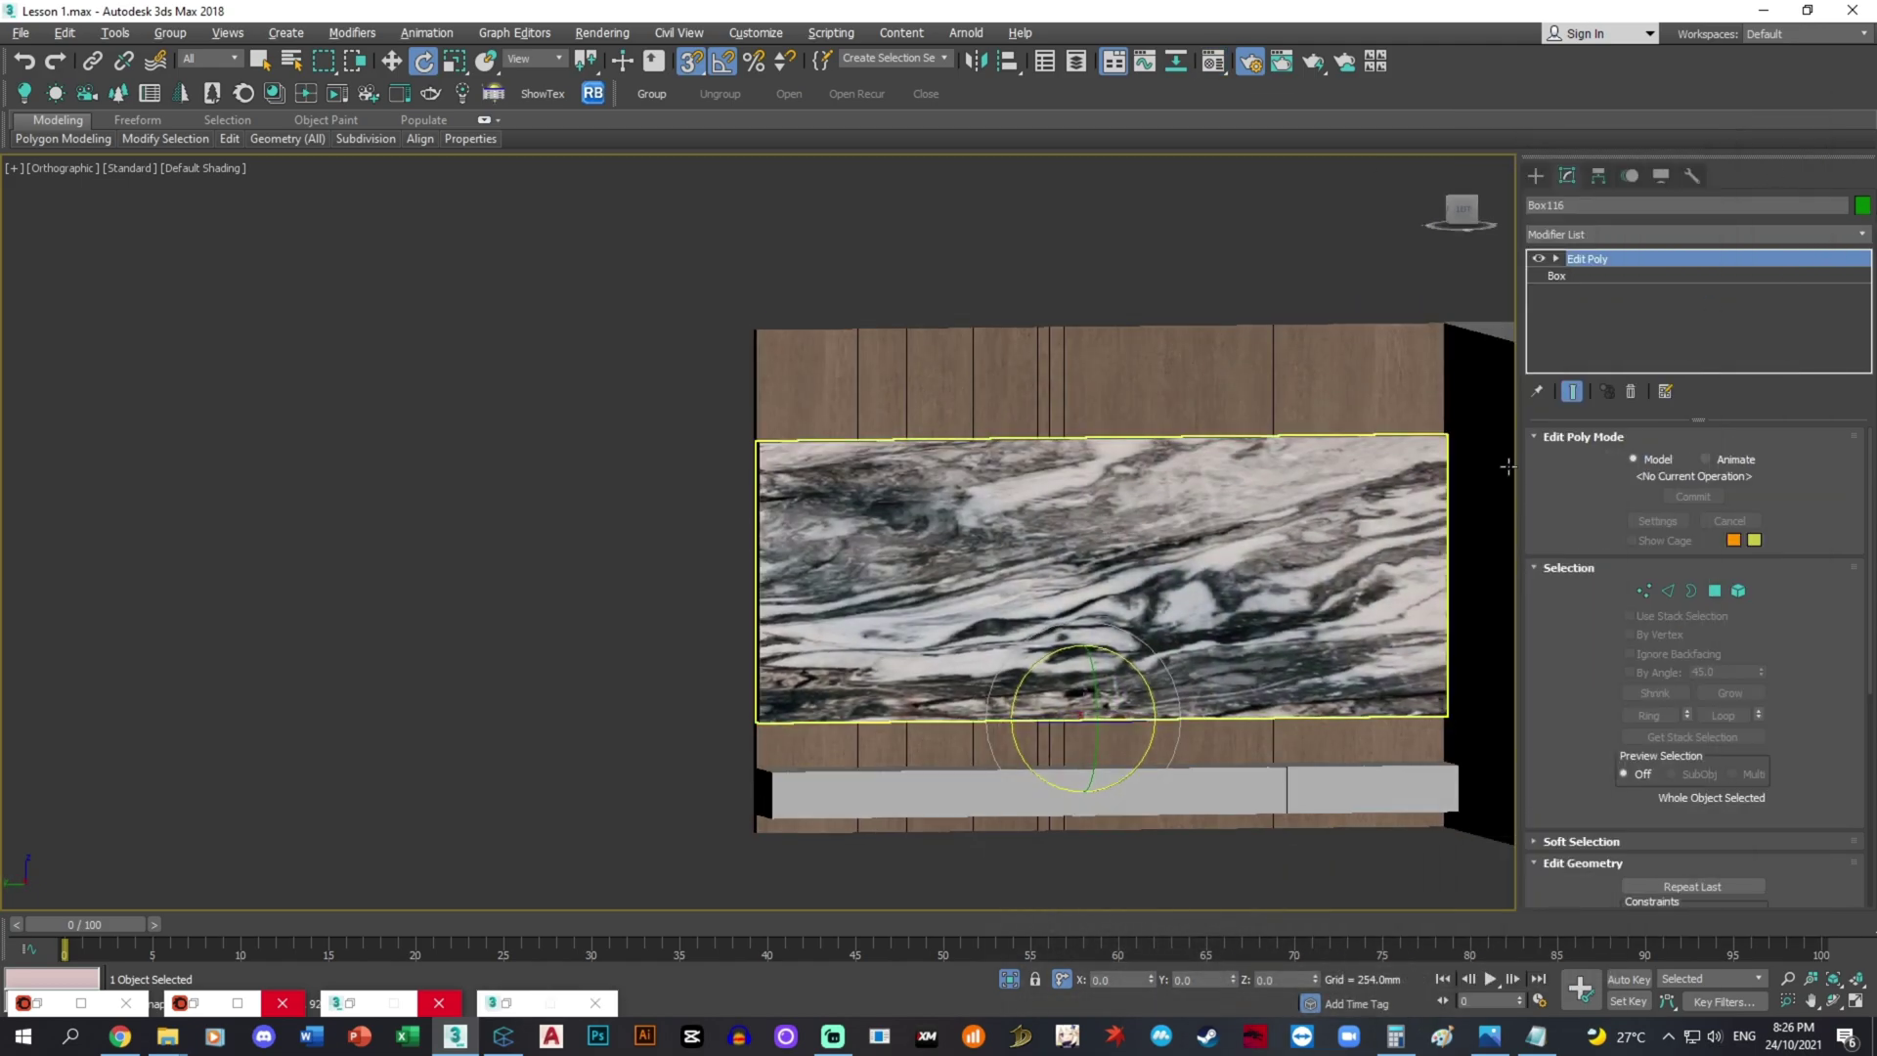
click(1697, 235)
scroll(1652, 770, down, 15)
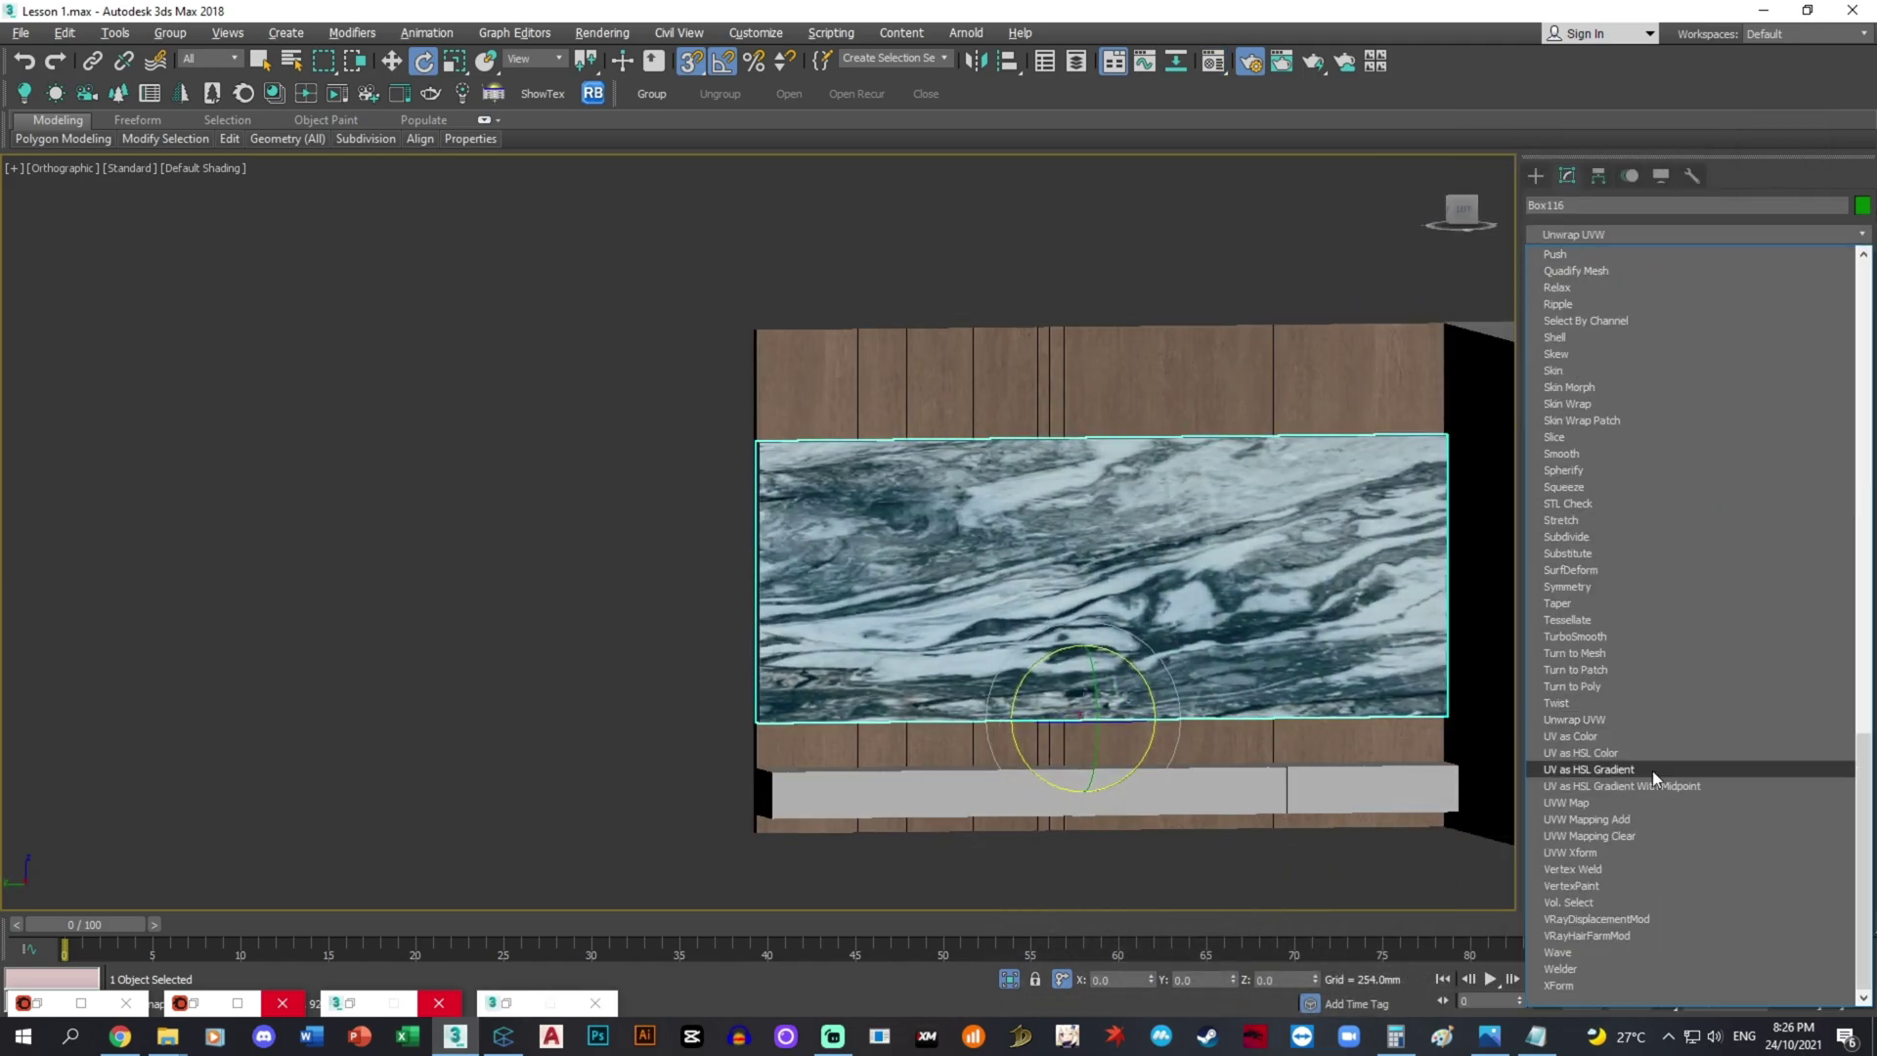
click(1615, 803)
click(1557, 258)
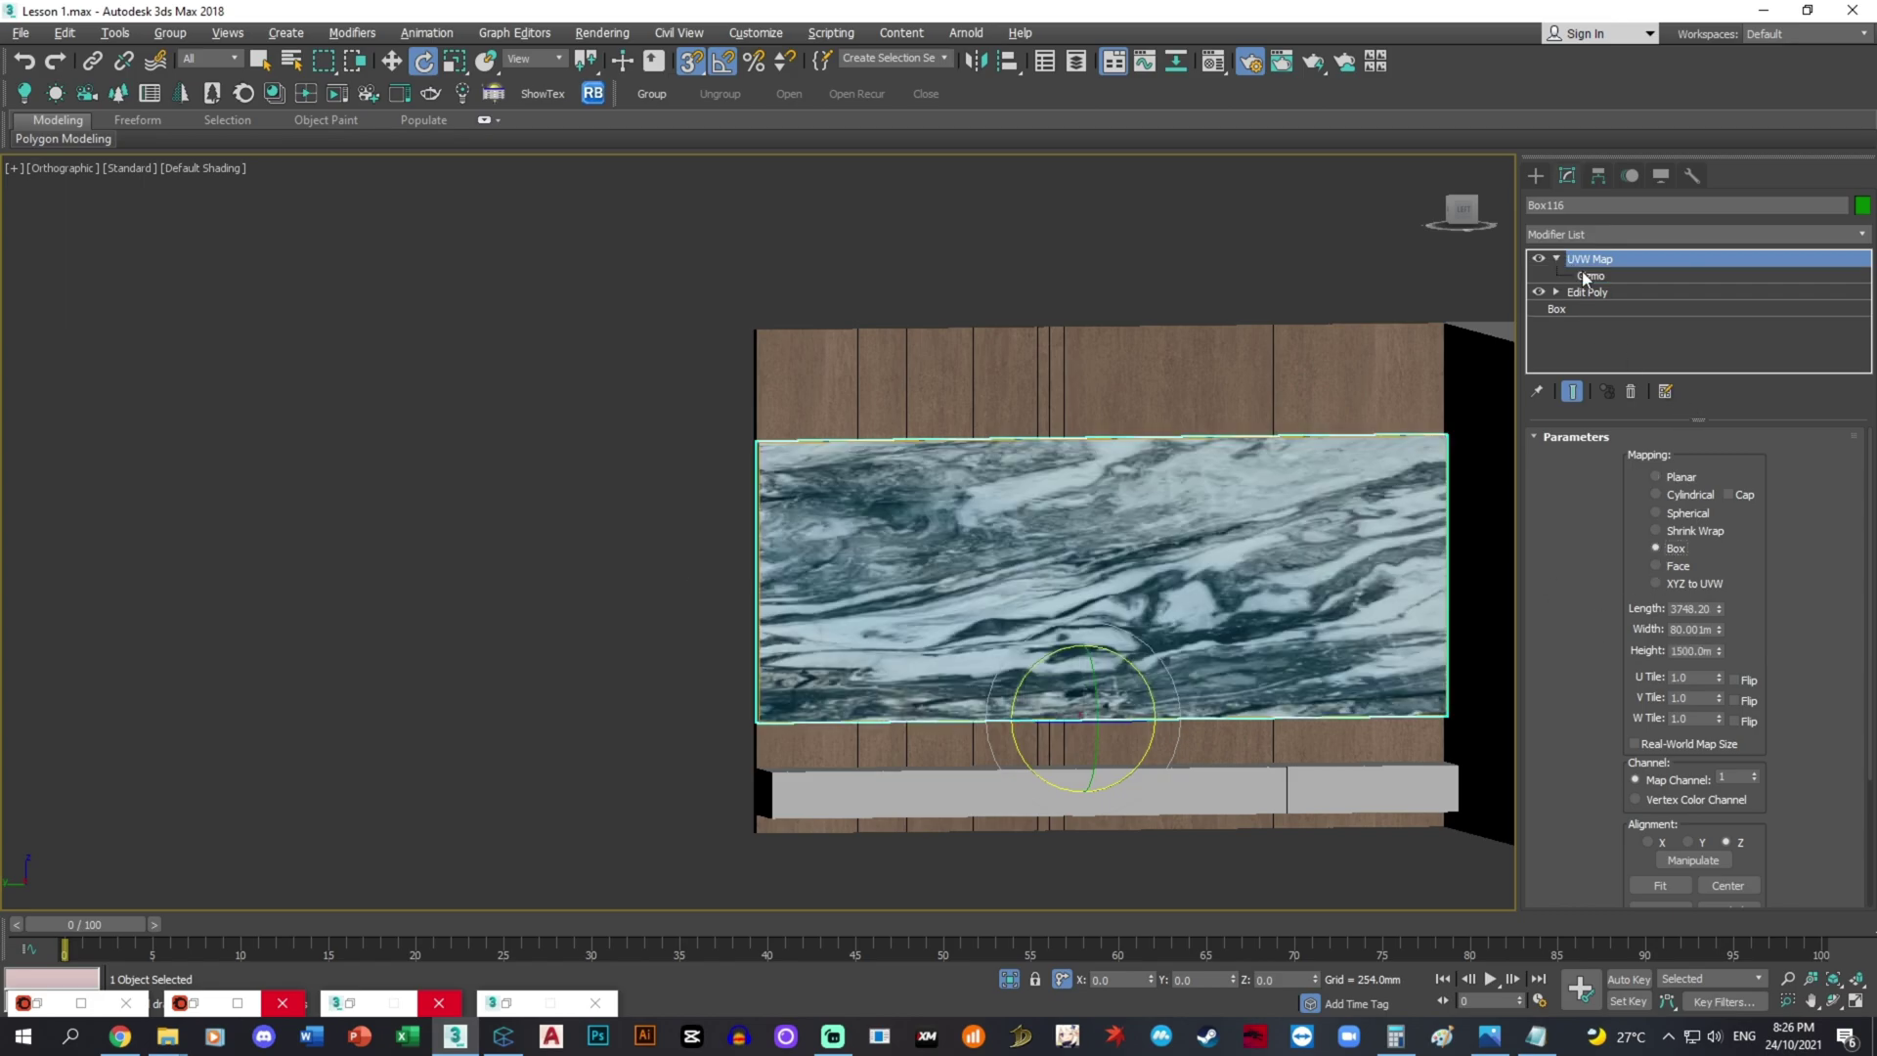
- Rotate the marble panel's UVW mapping gizmo 90 degrees and scale it to fit the panel's front face
click(1590, 275)
drag(1172, 543, 1088, 474)
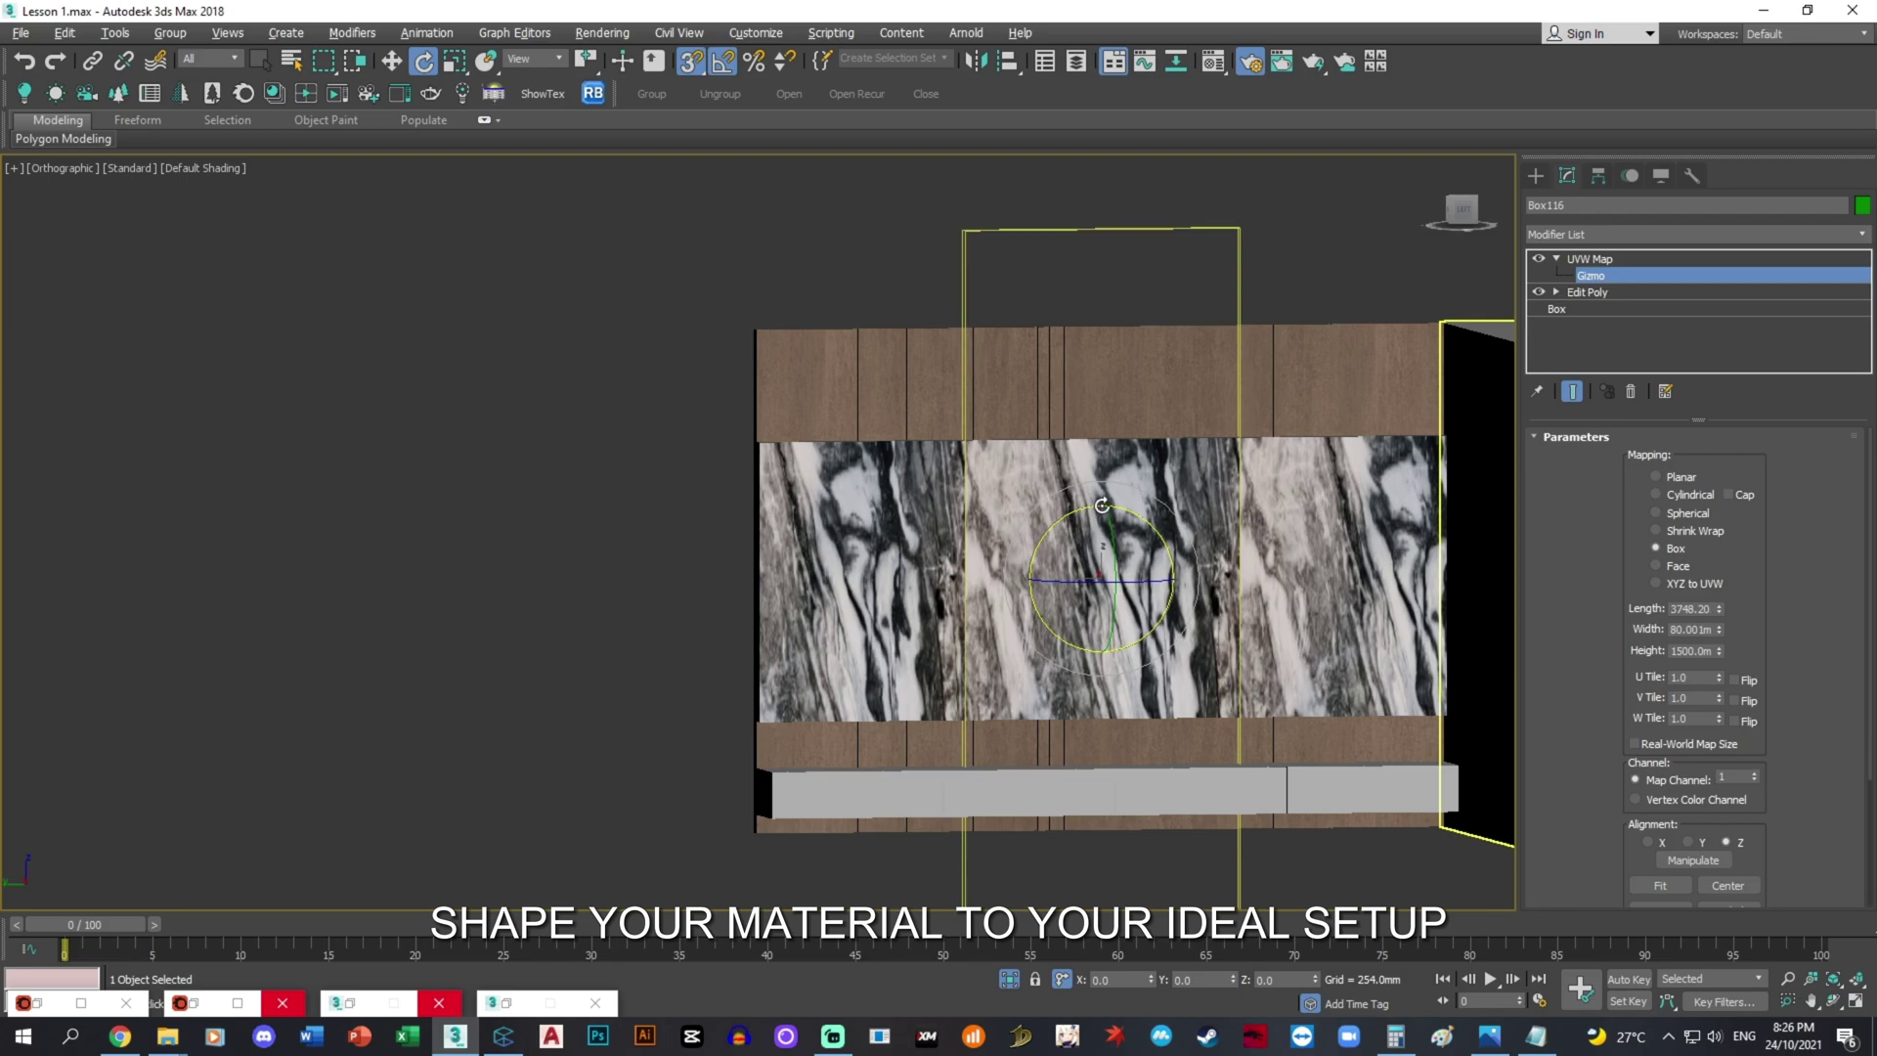
key(r)
drag(1101, 577, 907, 587)
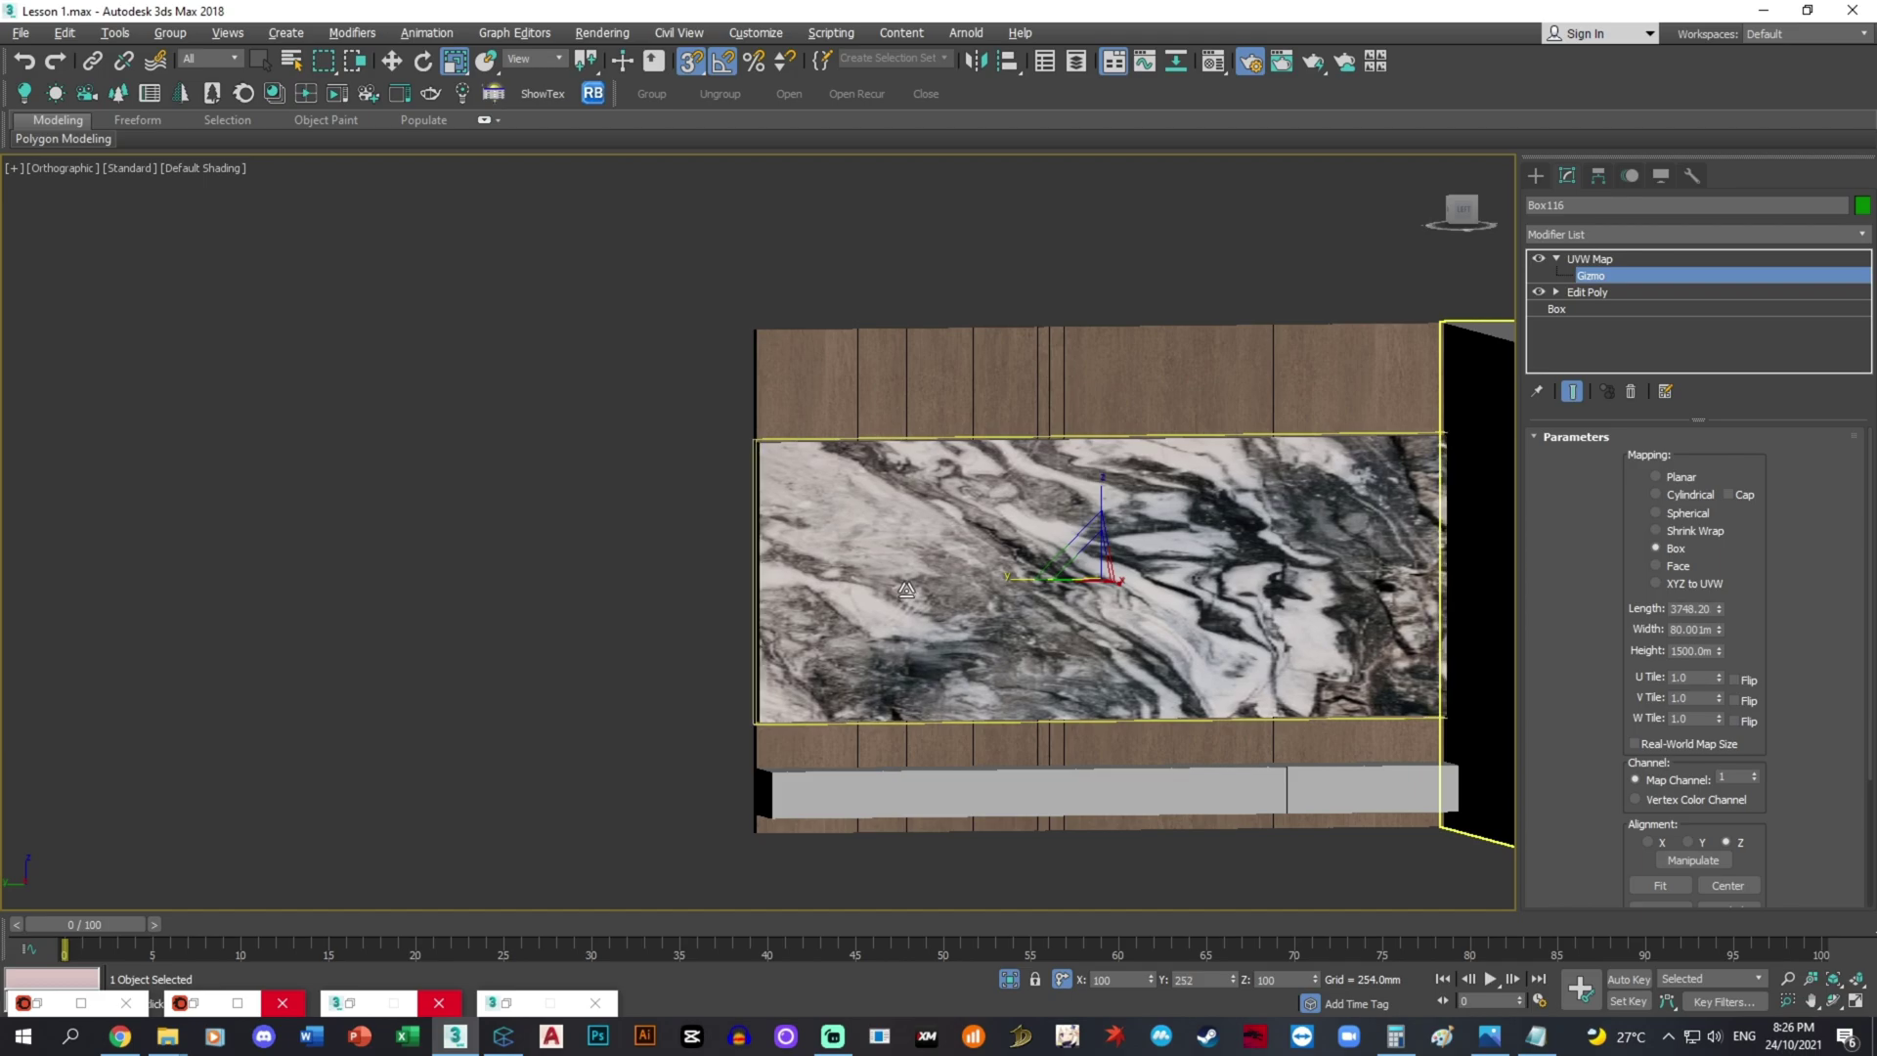
- Set the marble panel's UVW mapping width to 1500 mm, leave gizmo editing and deselect the panel
alt+middle_drag(907, 589, 992, 662)
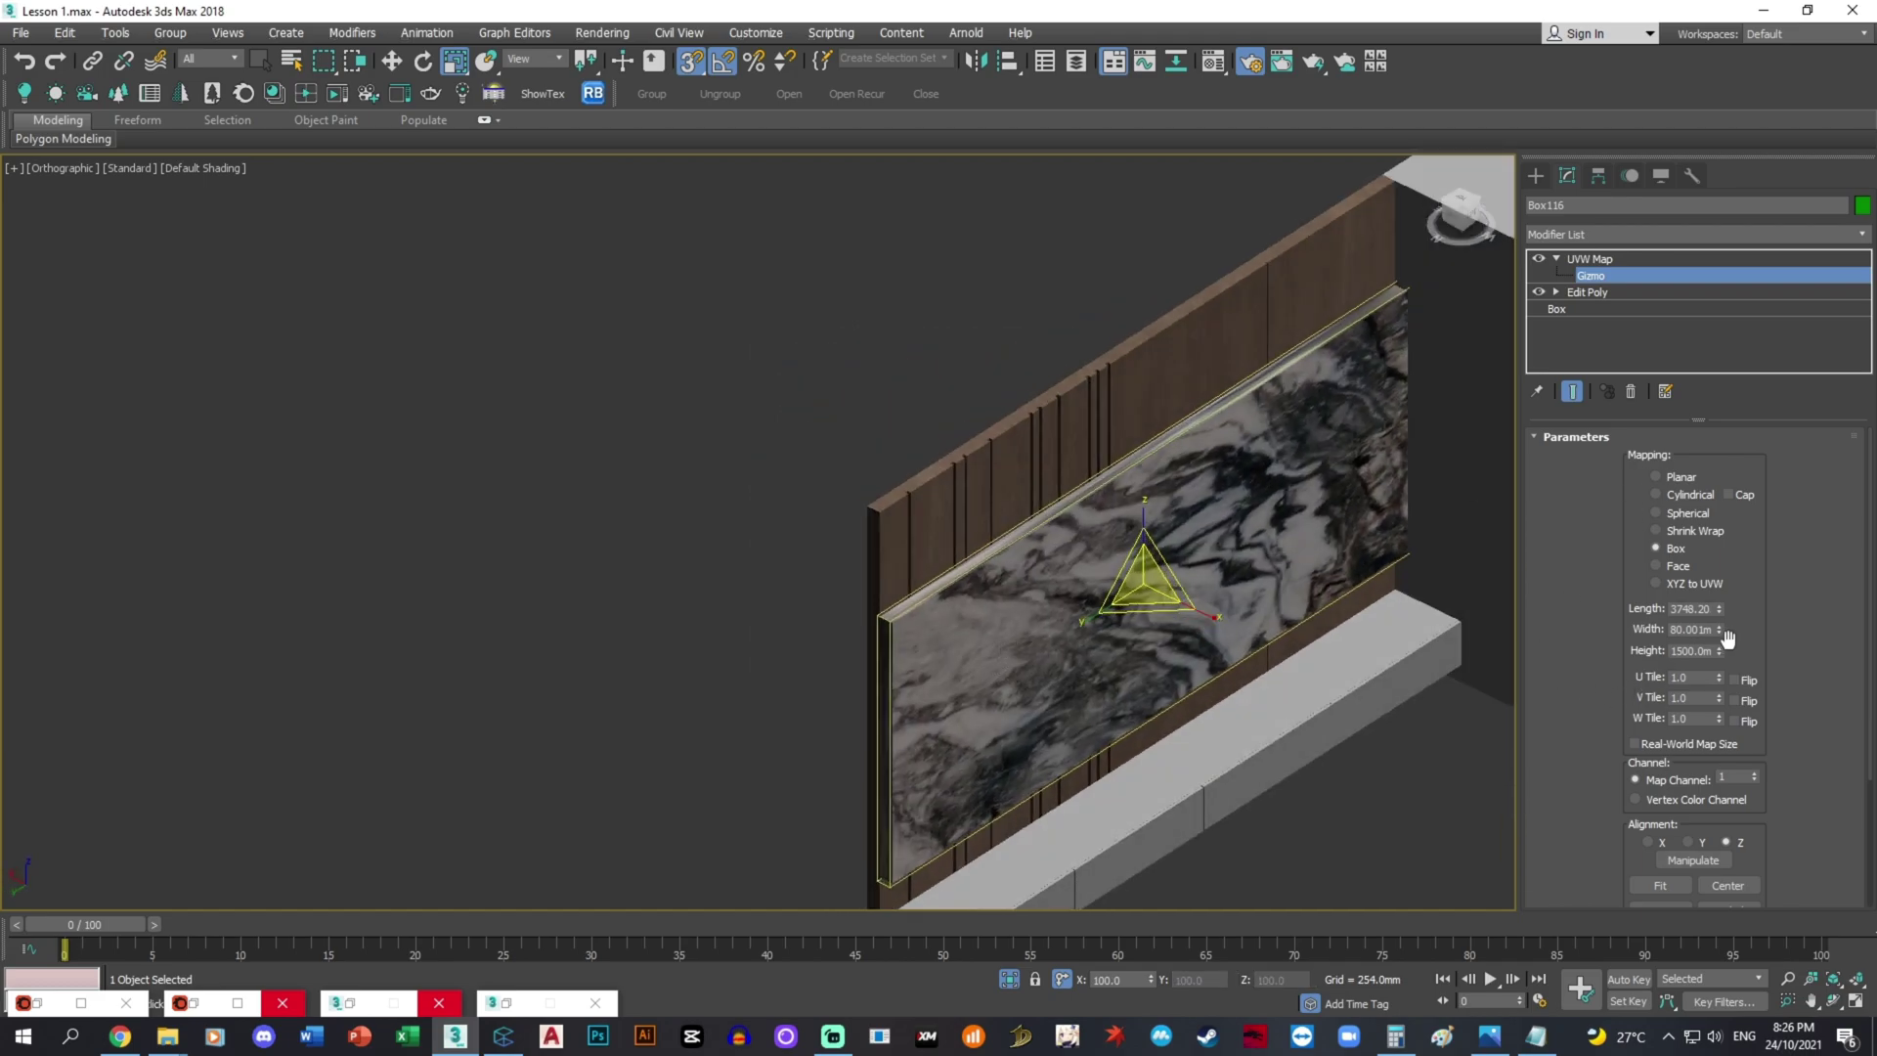
drag(1721, 631, 1719, 610)
double_click(1701, 629)
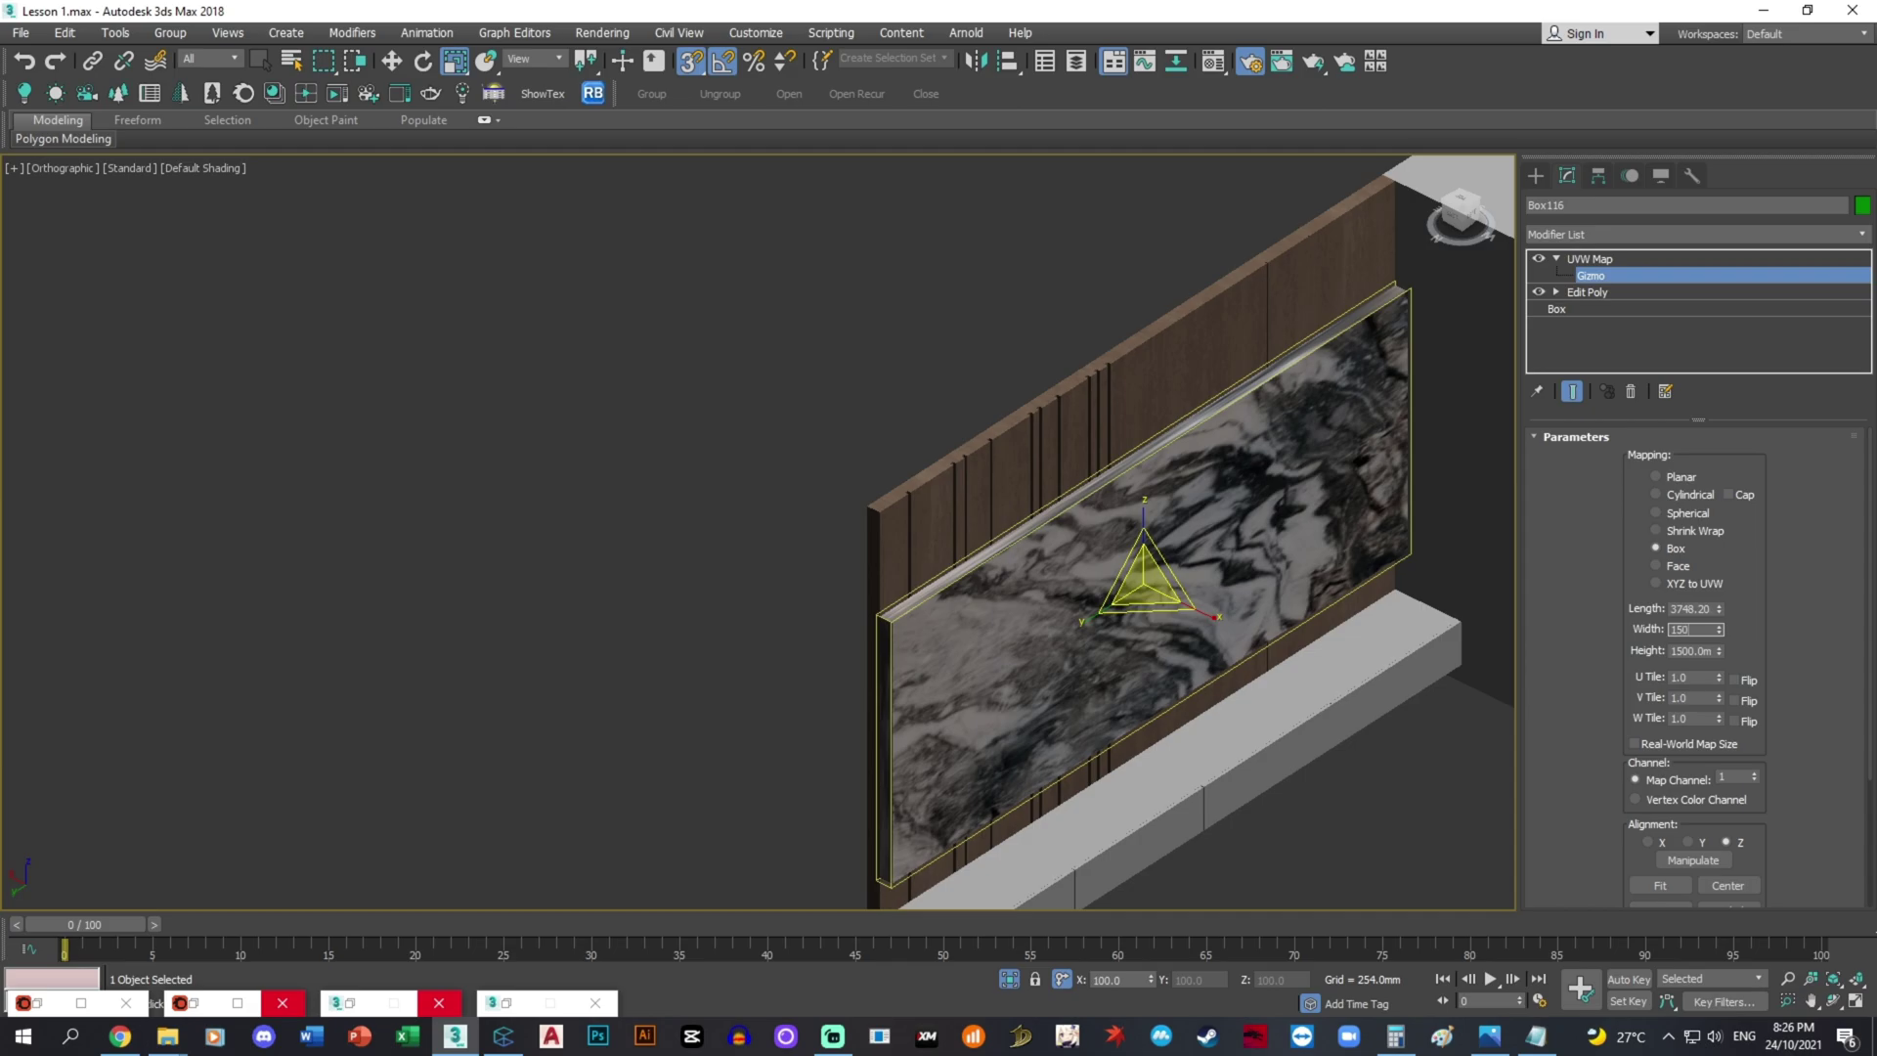
text(1500)
key(Return)
alt+middle_drag(1271, 528, 1247, 558)
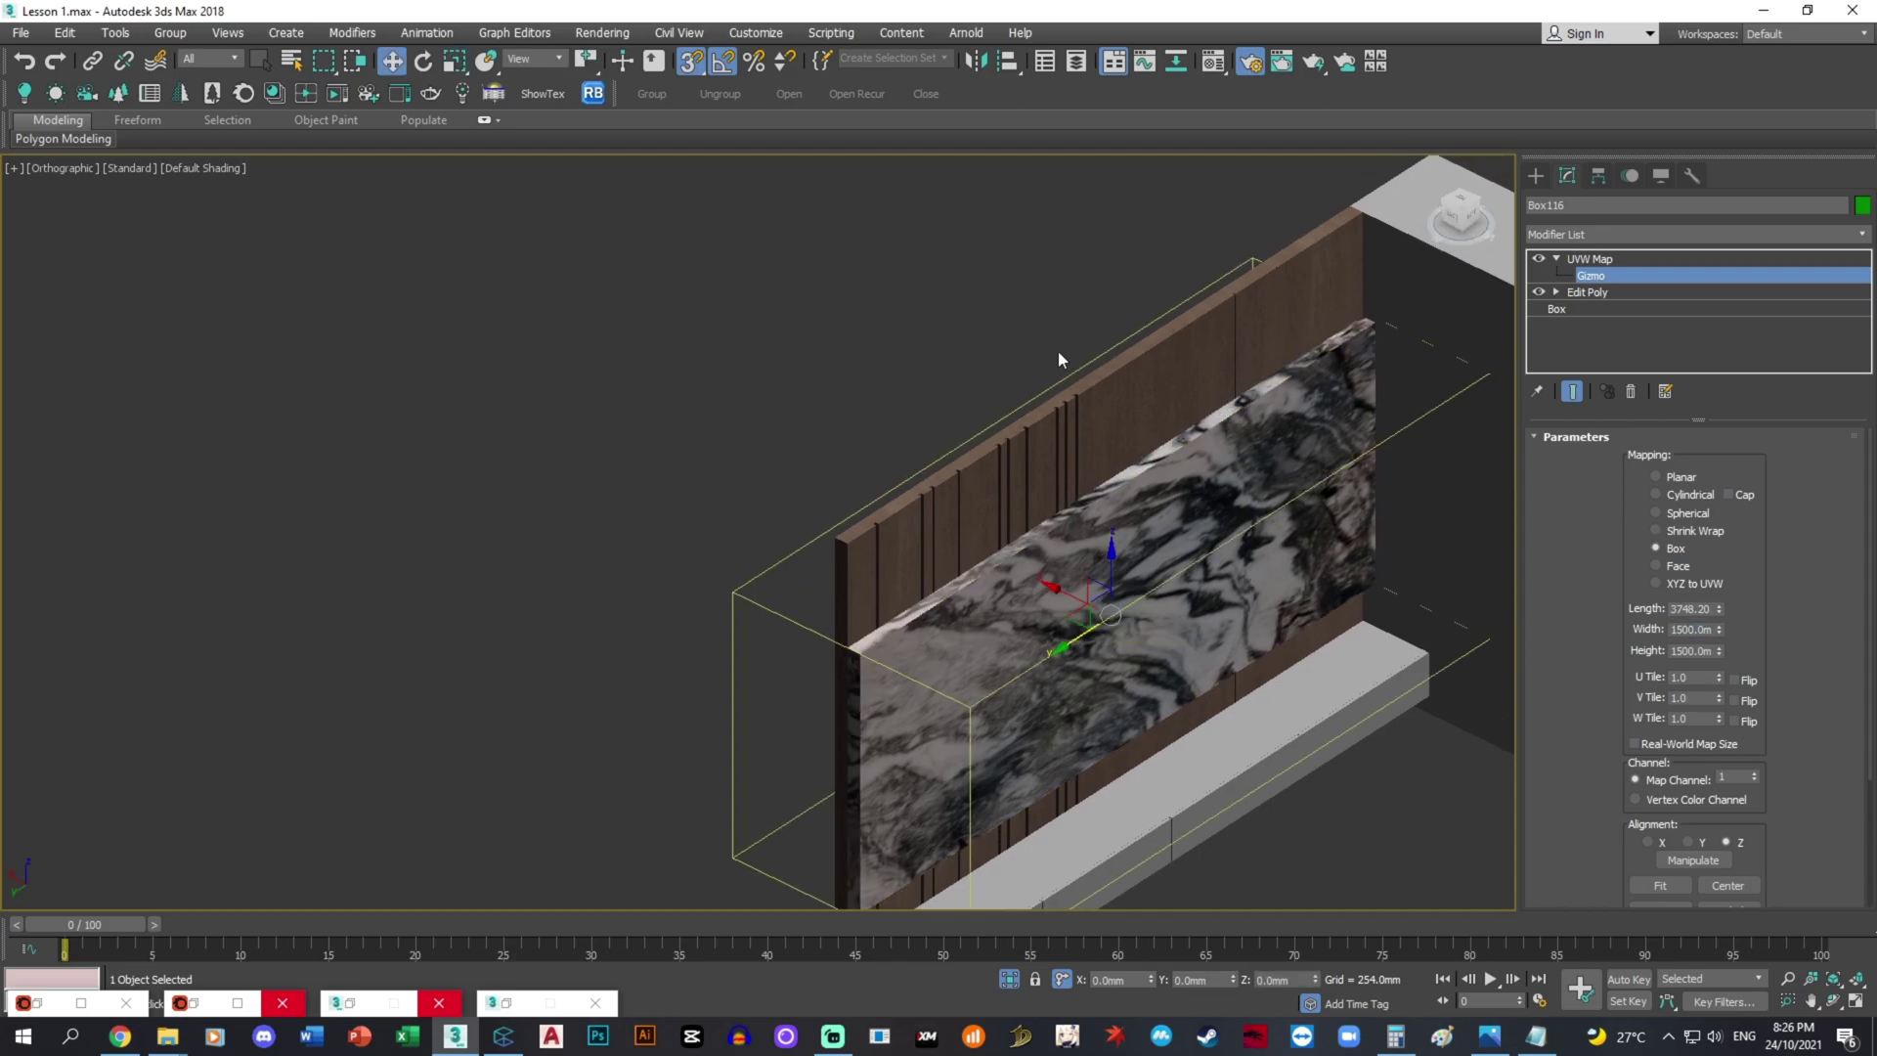
scroll(1119, 381, down, 2)
click(1608, 260)
click(1310, 738)
- Compare the finished TV wall with the reference photo
alt+middle_drag(1112, 628, 1090, 516)
click(1489, 1037)
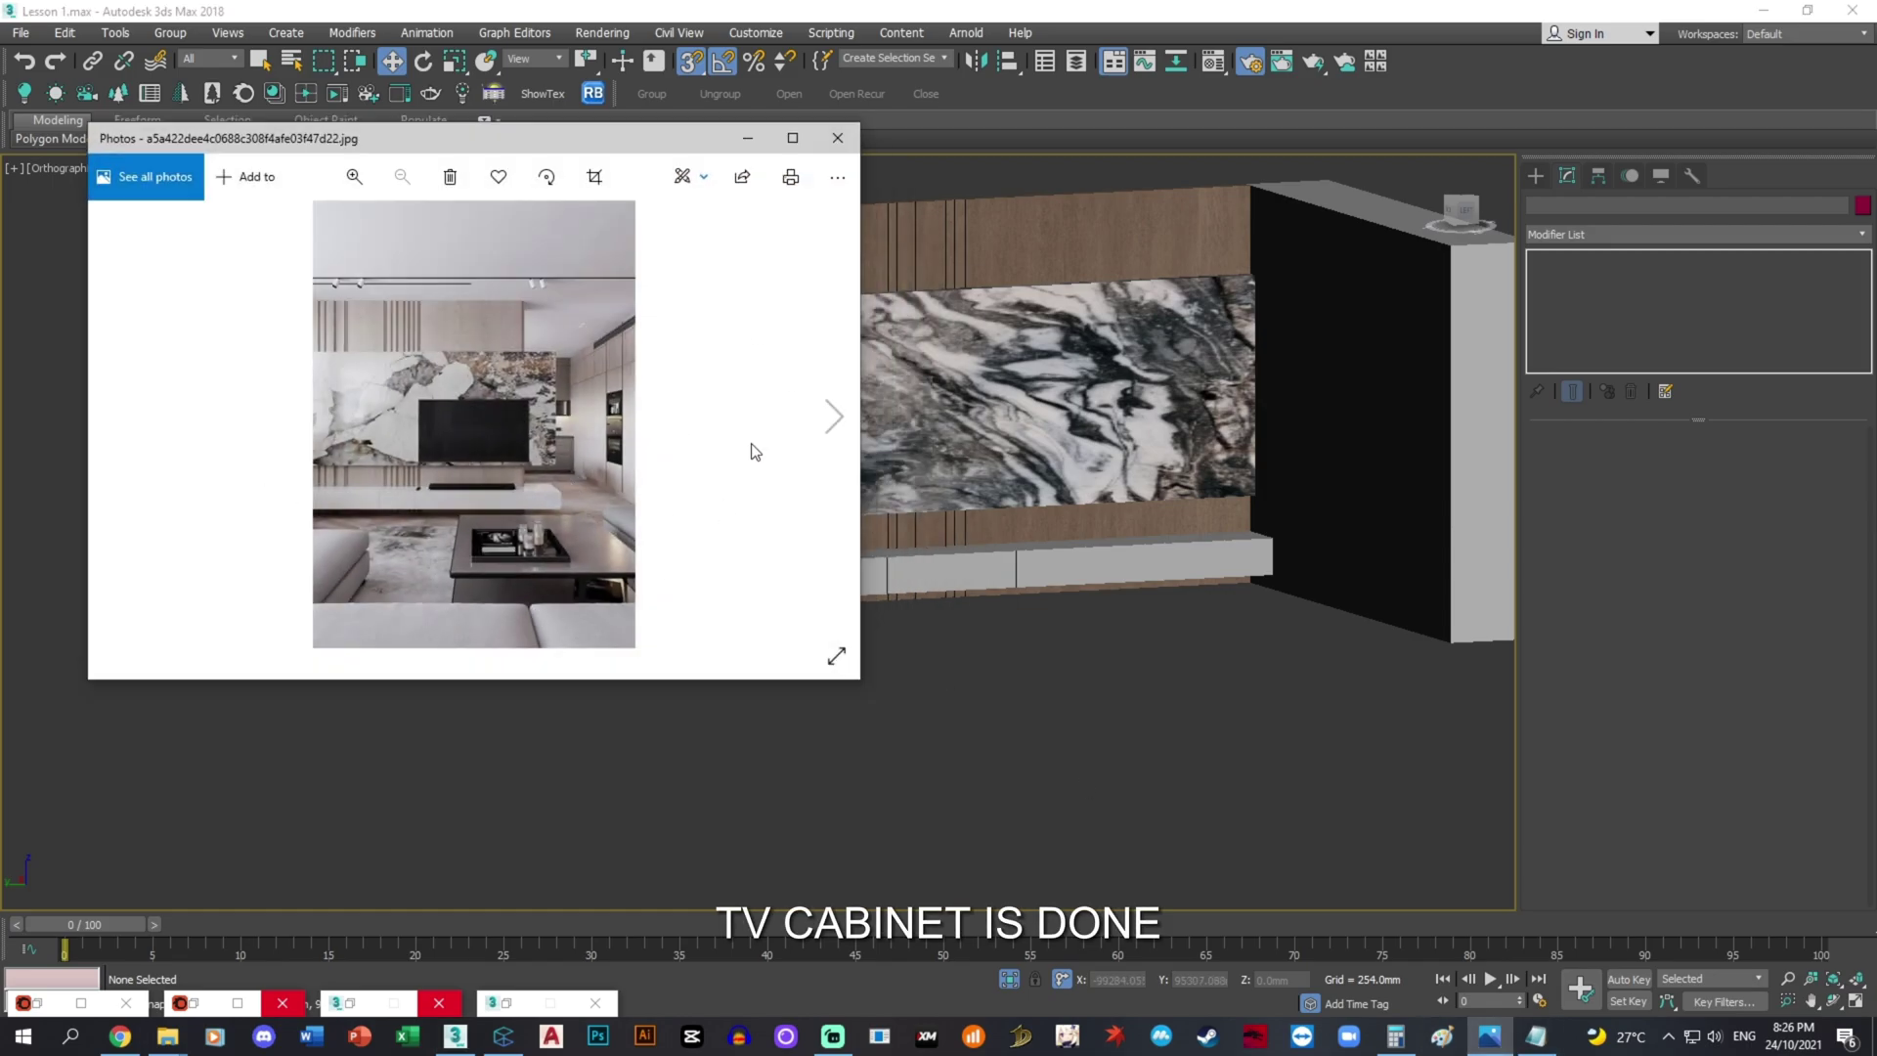
click(761, 145)
- Group the wooden back panel, marble panel and floating cabinet under the default name, leaving out the adjoining wall
middle_drag(873, 422, 861, 521)
drag(562, 245, 1017, 470)
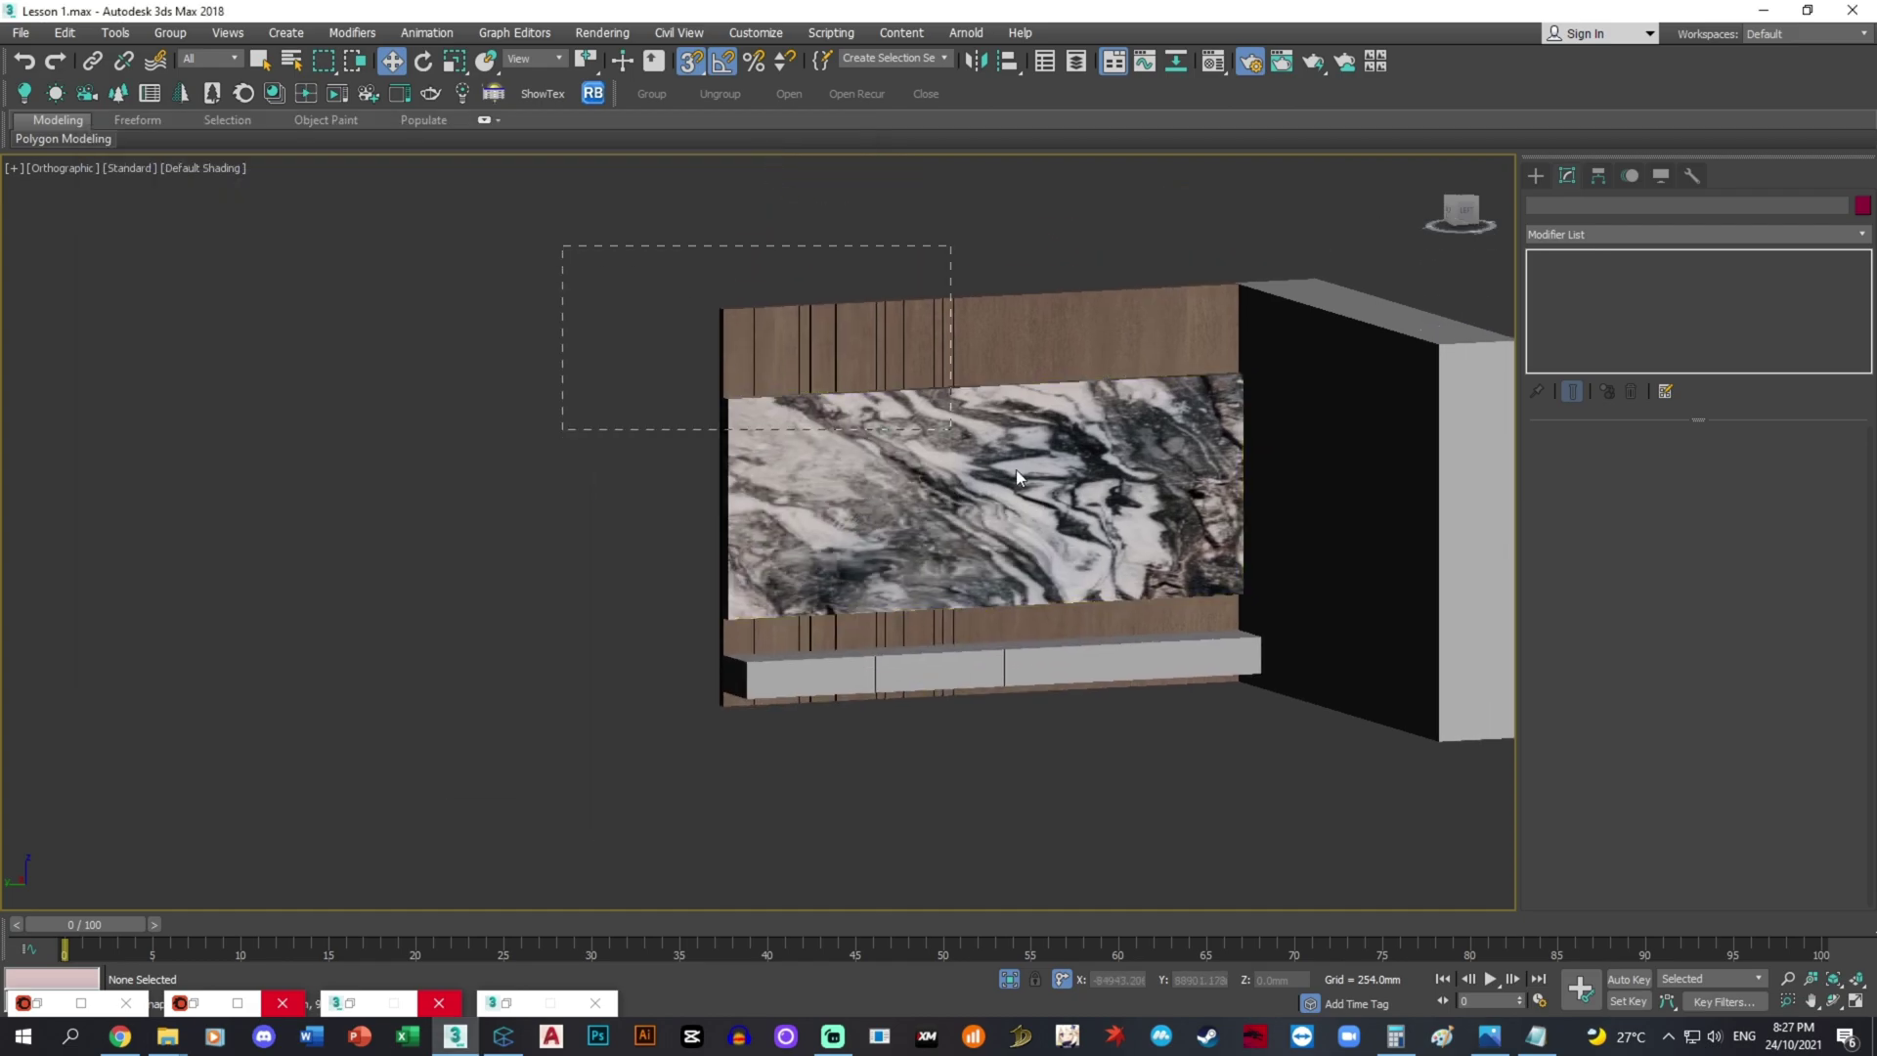
drag(1308, 818, 1310, 818)
alt+drag(1366, 826, 1316, 361)
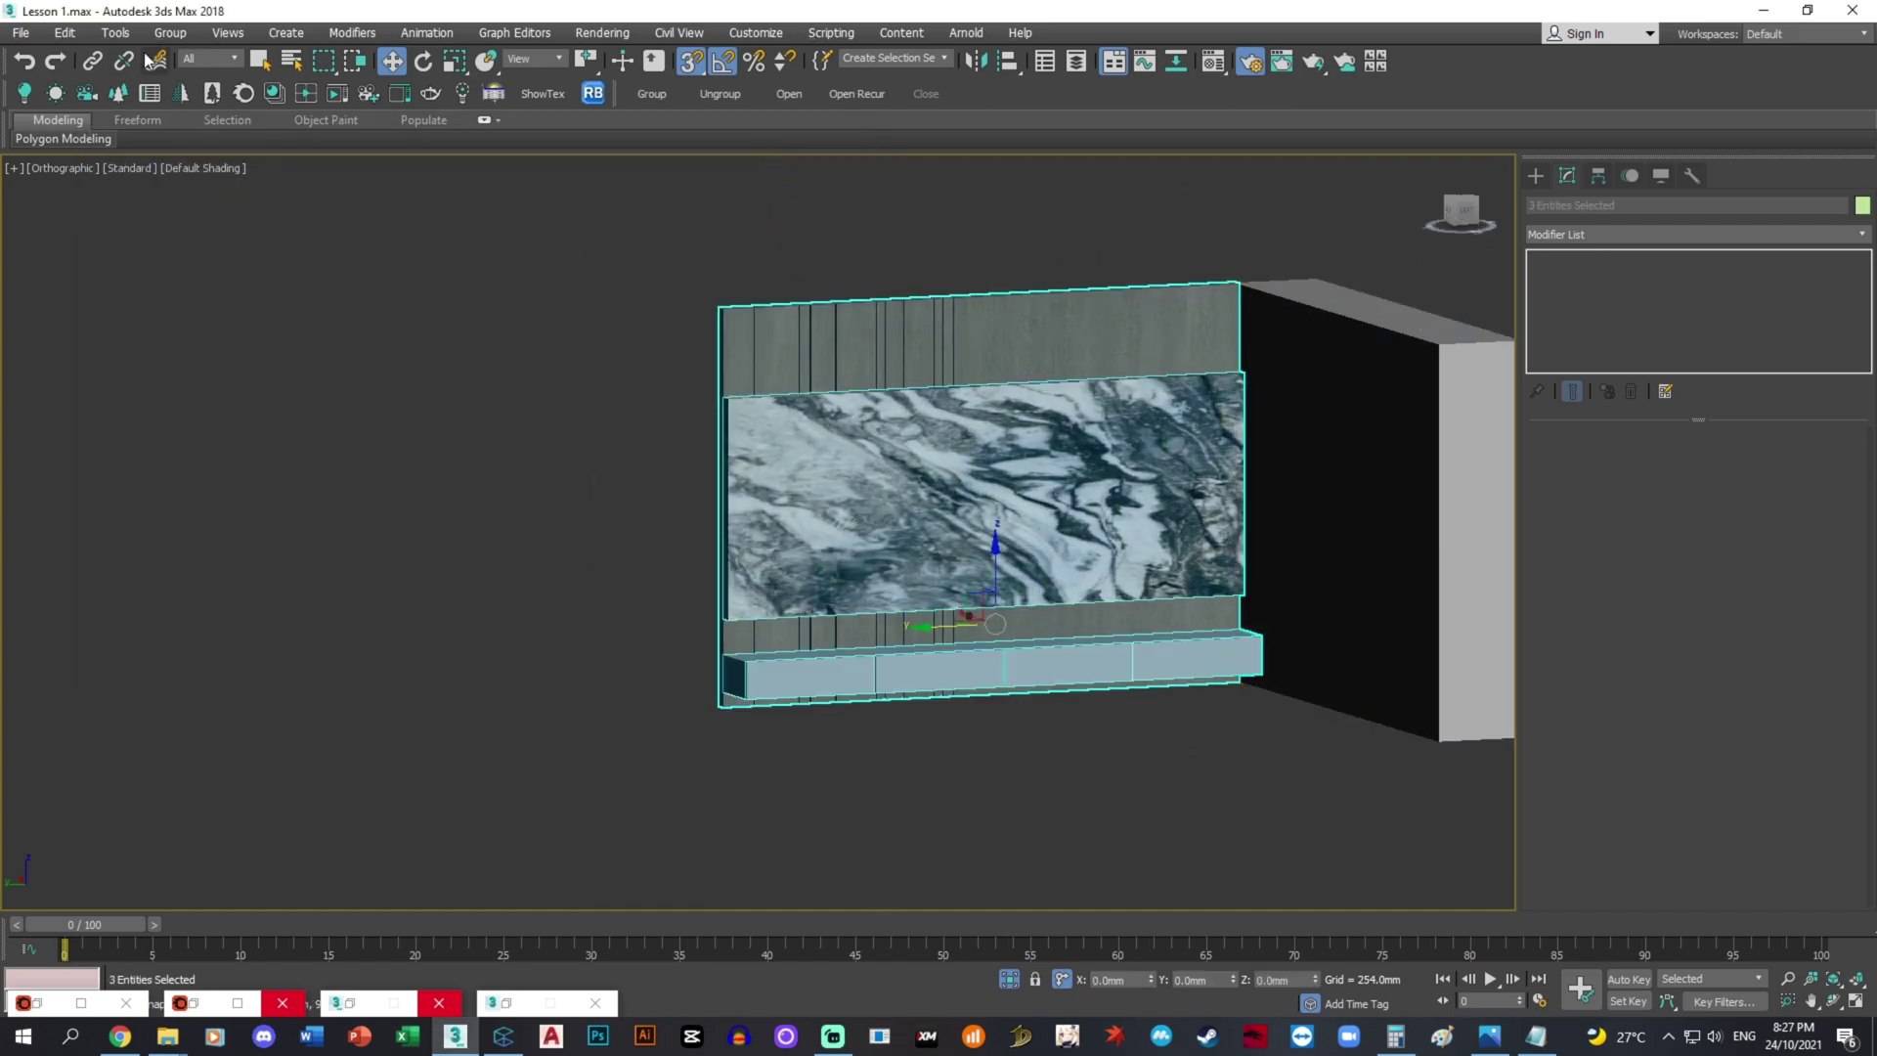
click(171, 32)
click(185, 53)
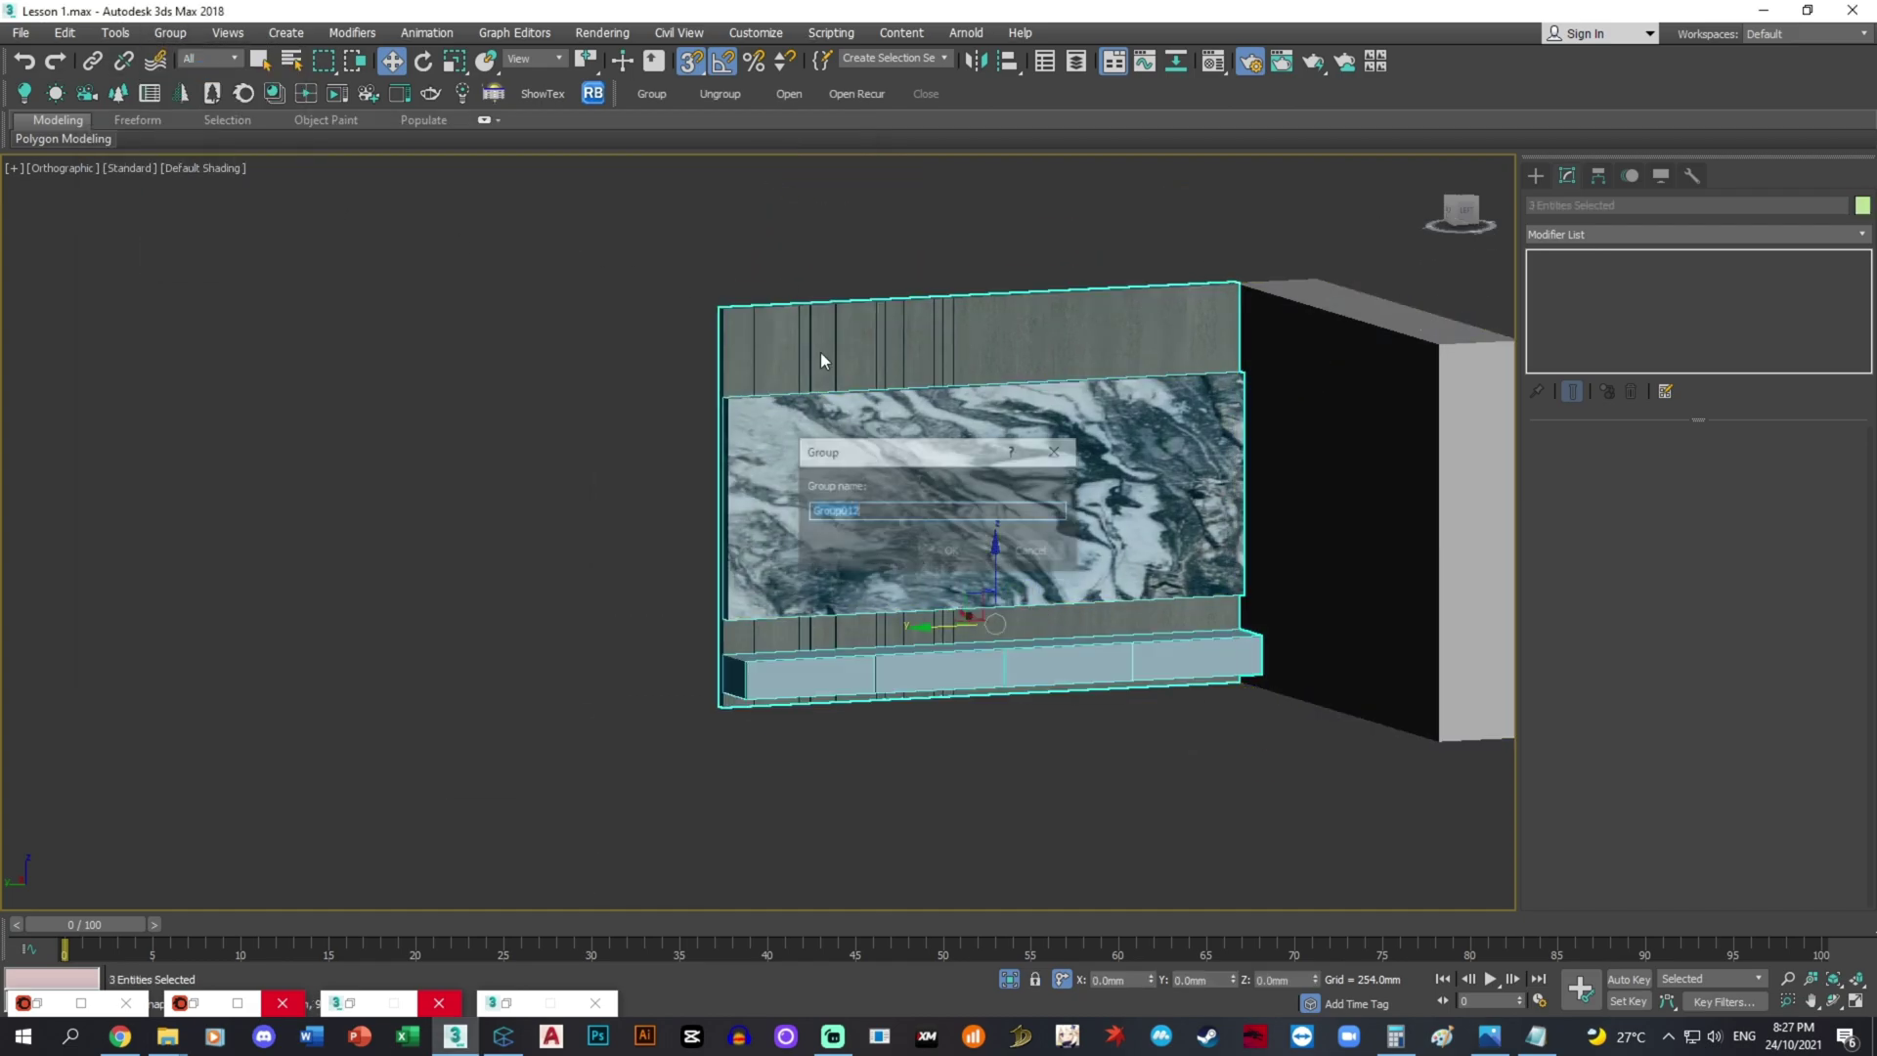
click(945, 554)
- Switch to a wireframe top view centred on the TV wall group and end isolation to bring back the whole scene
alt+middle_drag(674, 616, 763, 665)
click(1073, 713)
click(1037, 625)
key(t)
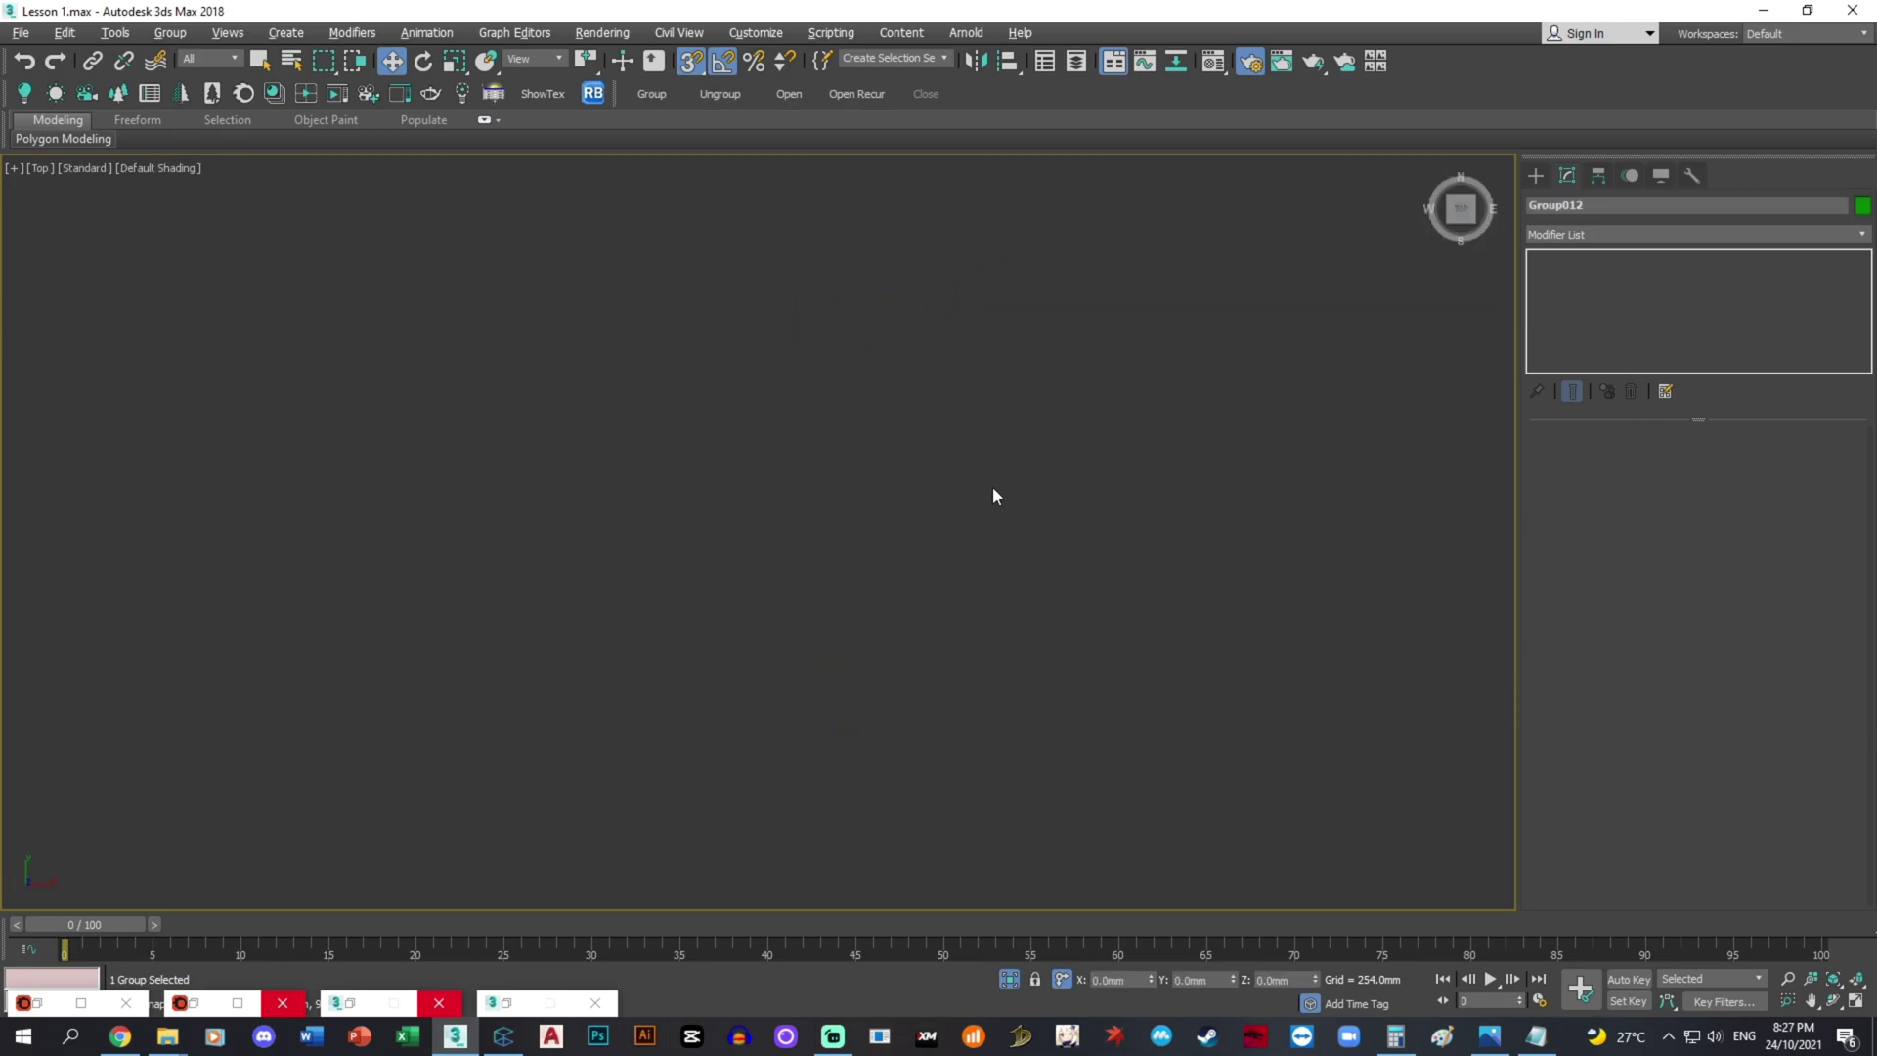
key(z)
middle_drag(1017, 479, 892, 586)
key(F3)
click(856, 536)
middle_drag(763, 549, 1059, 594)
scroll(1060, 594, down, 2)
right_click(1067, 505)
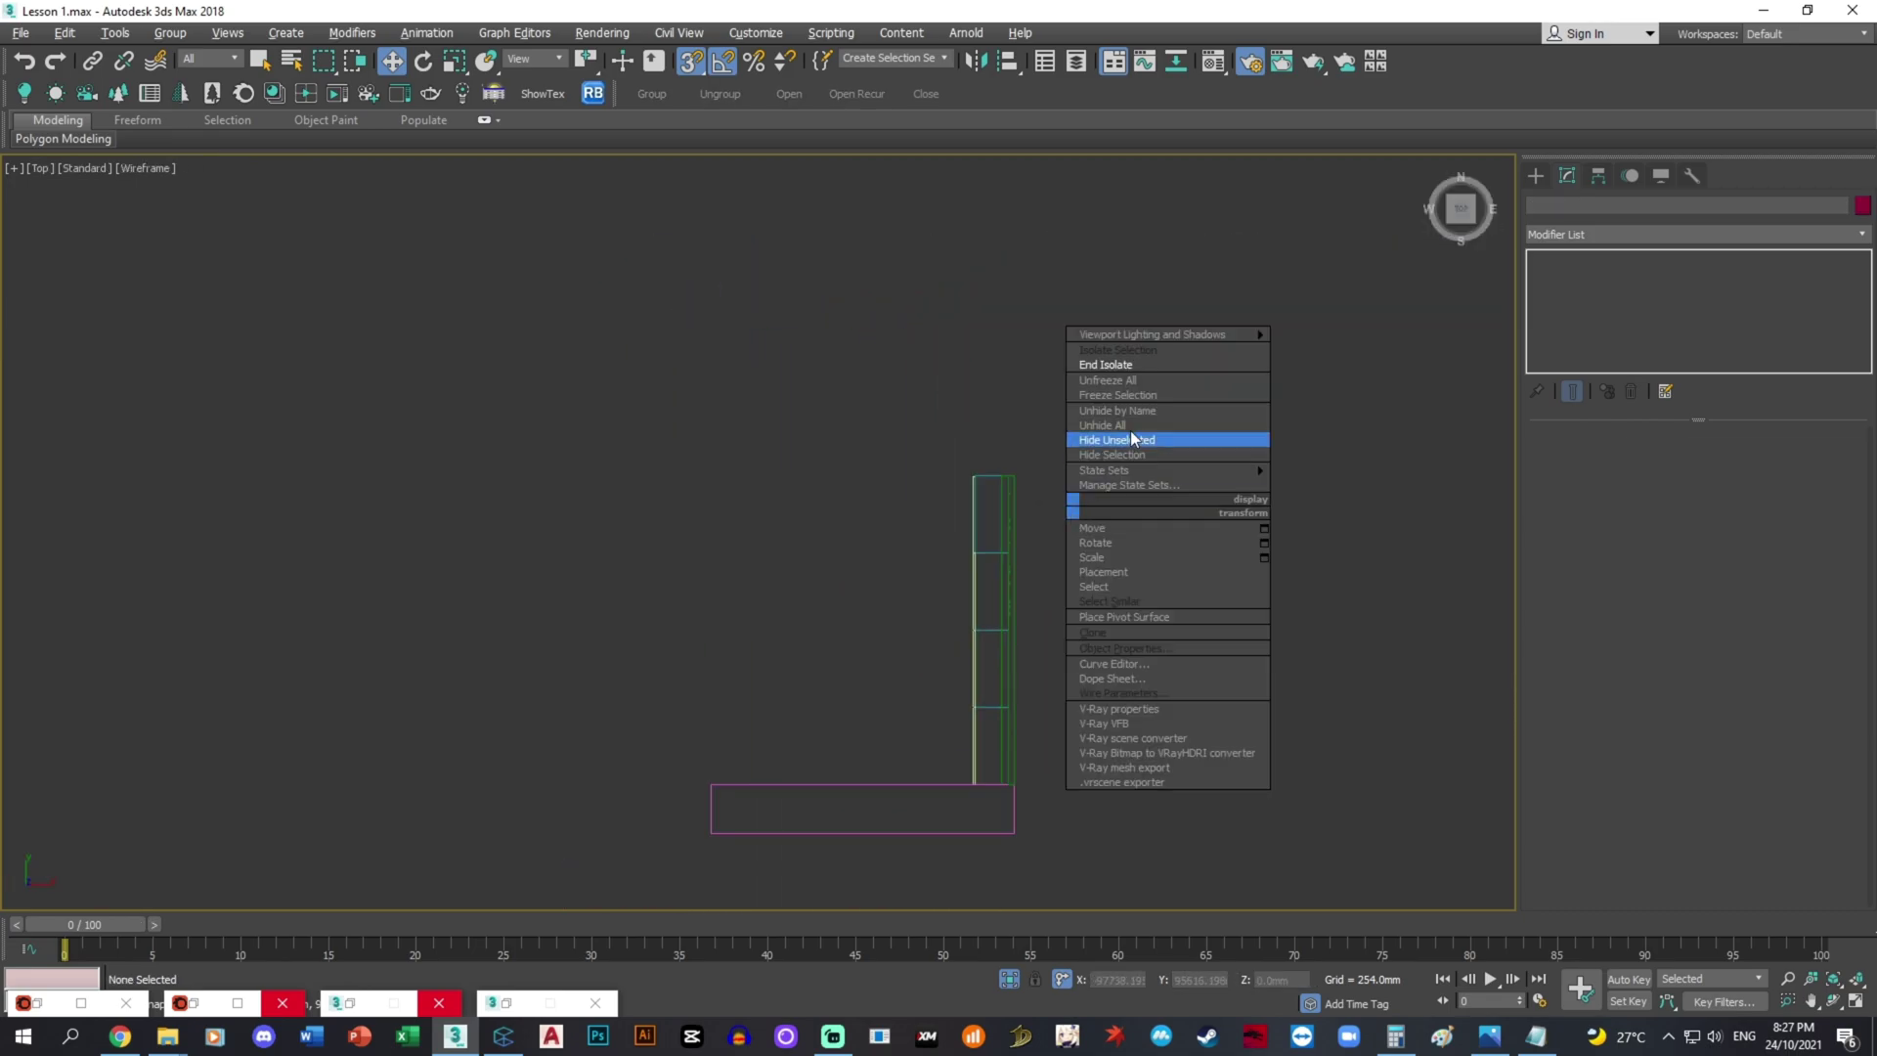
click(1152, 364)
scroll(948, 507, down, 4)
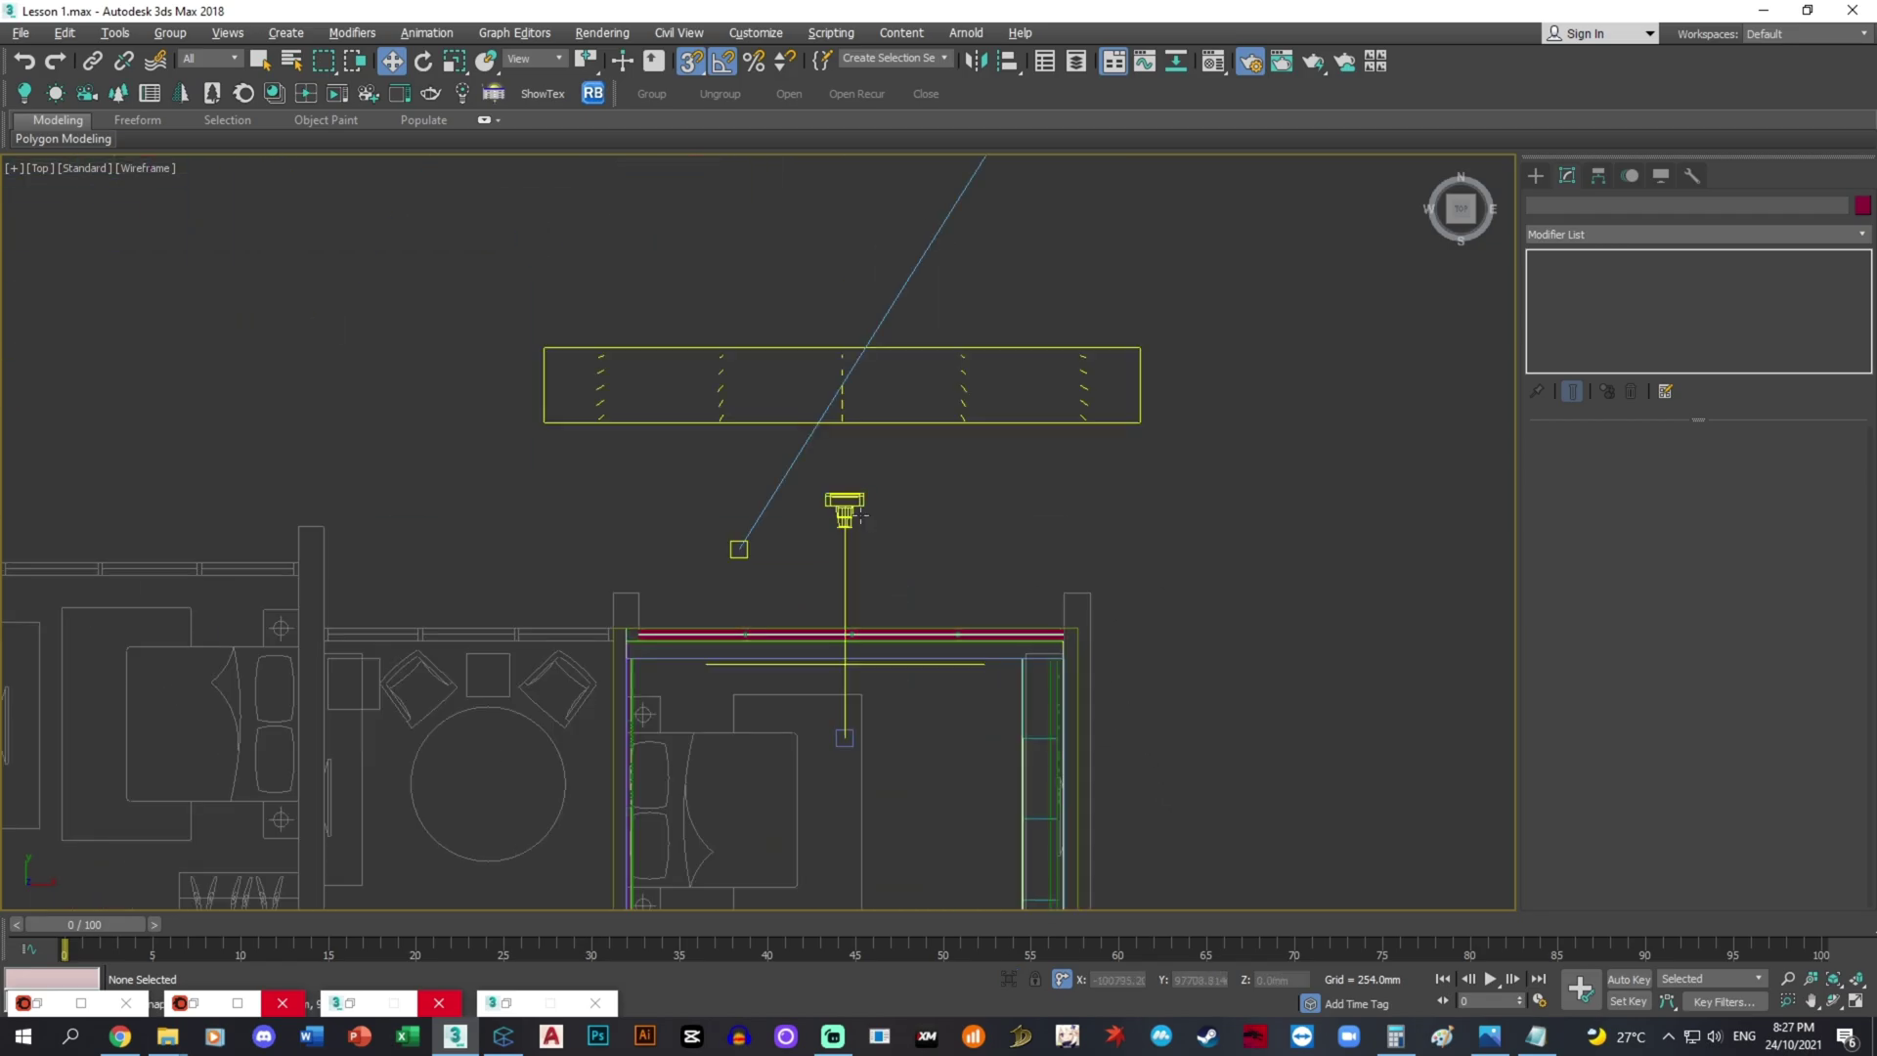
- Show the CoronaCamera001 view shaded with safe frames and start a Corona interactive render
key(c)
key(F3)
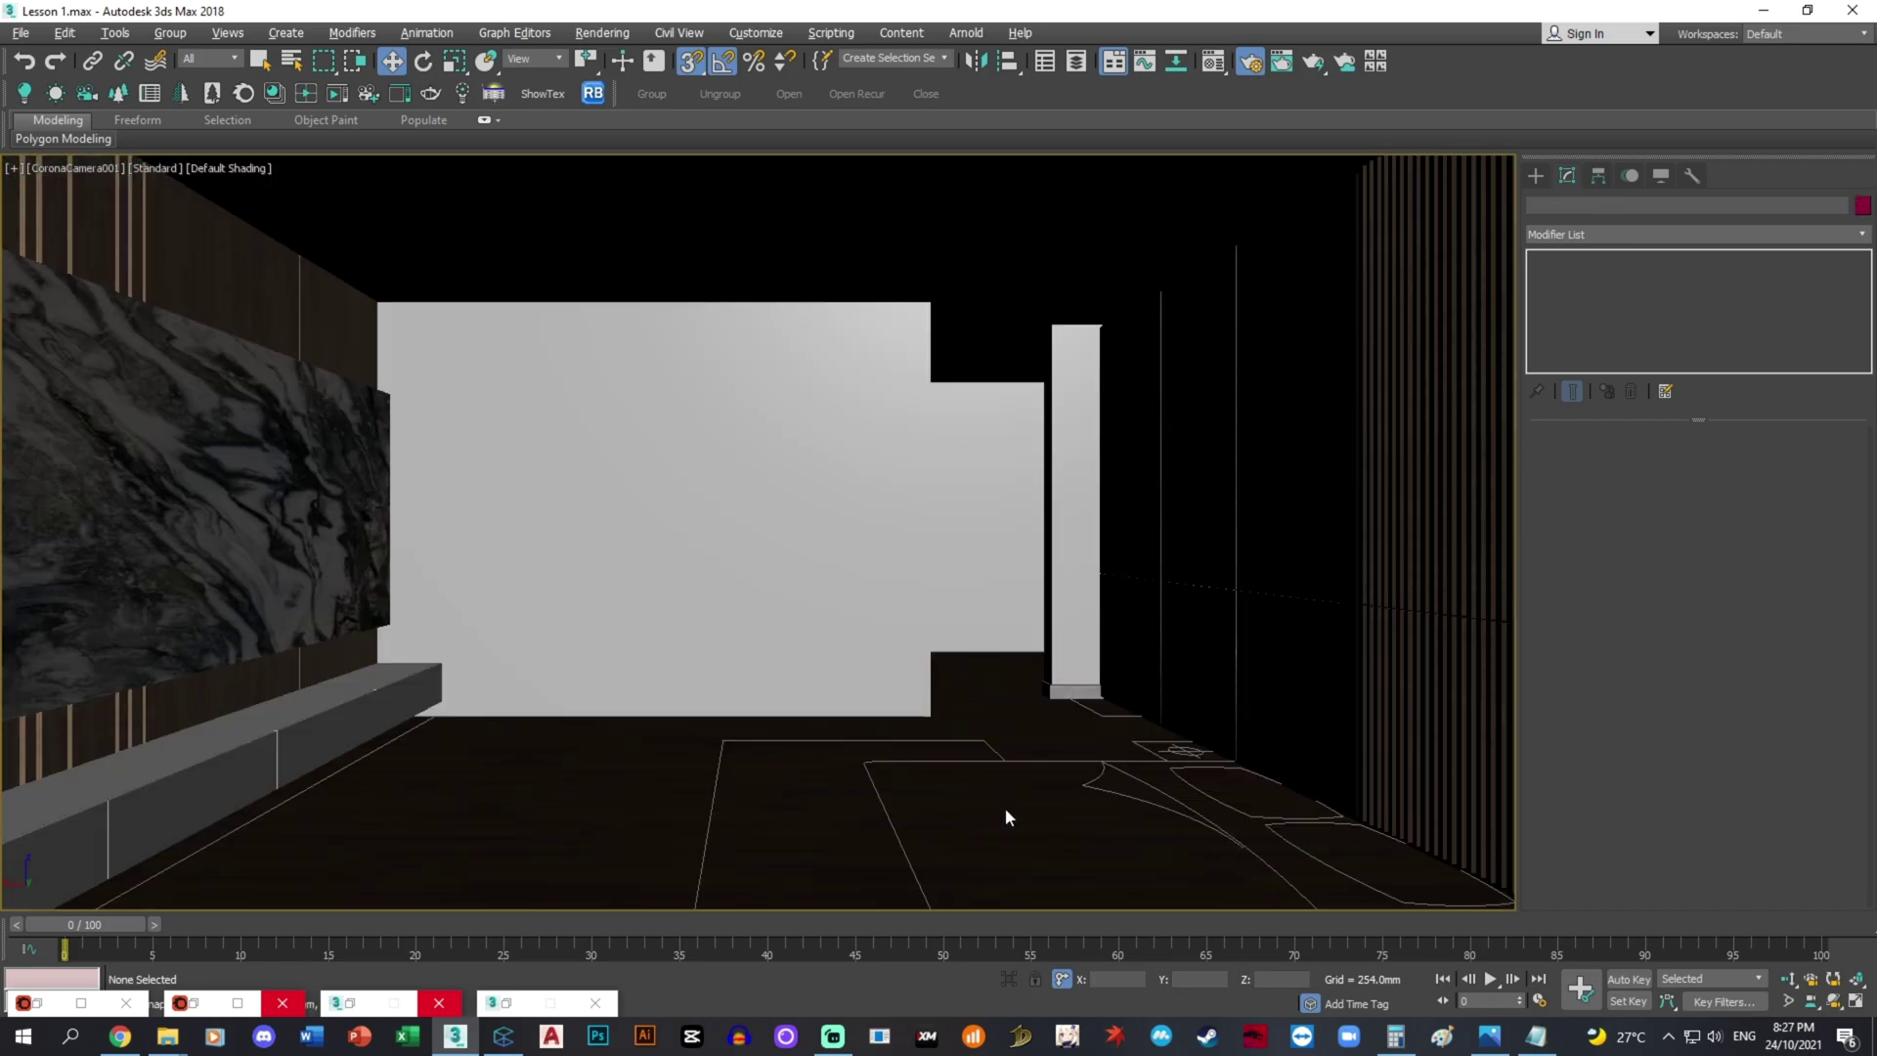
key(shift+f)
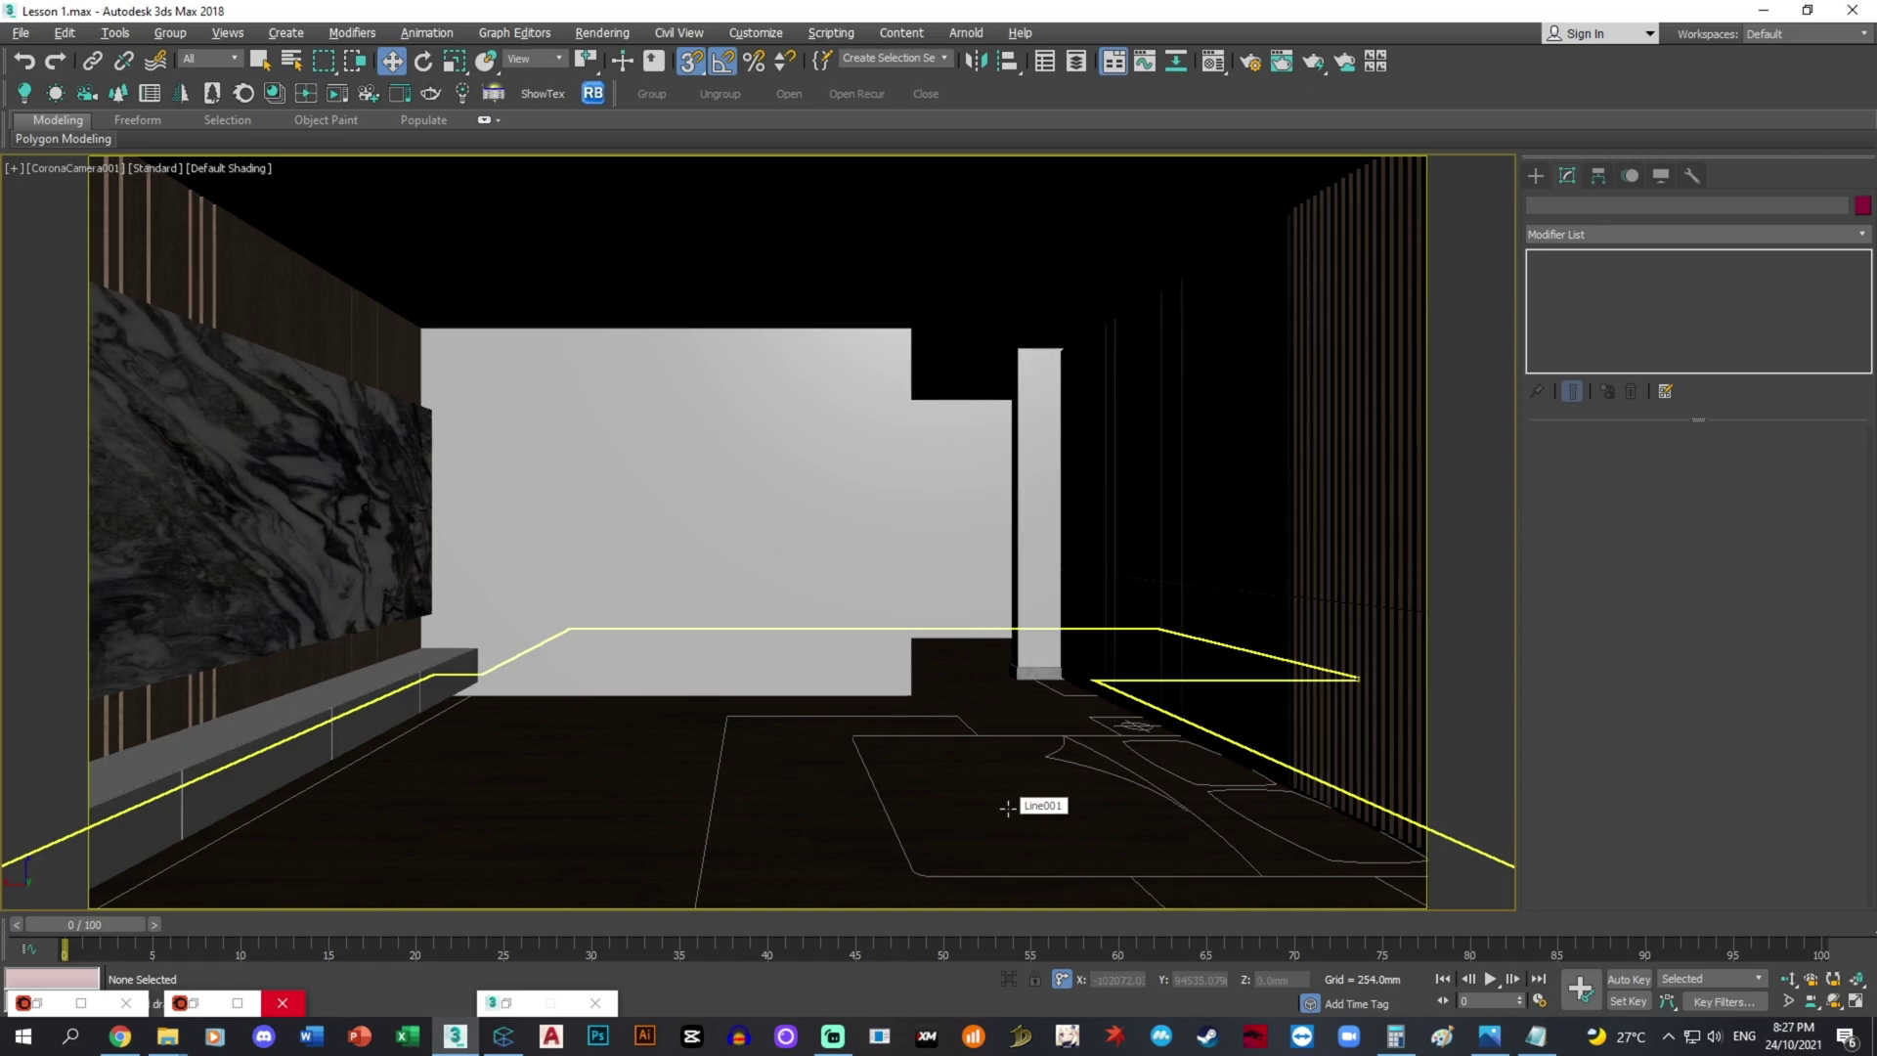
key(F10)
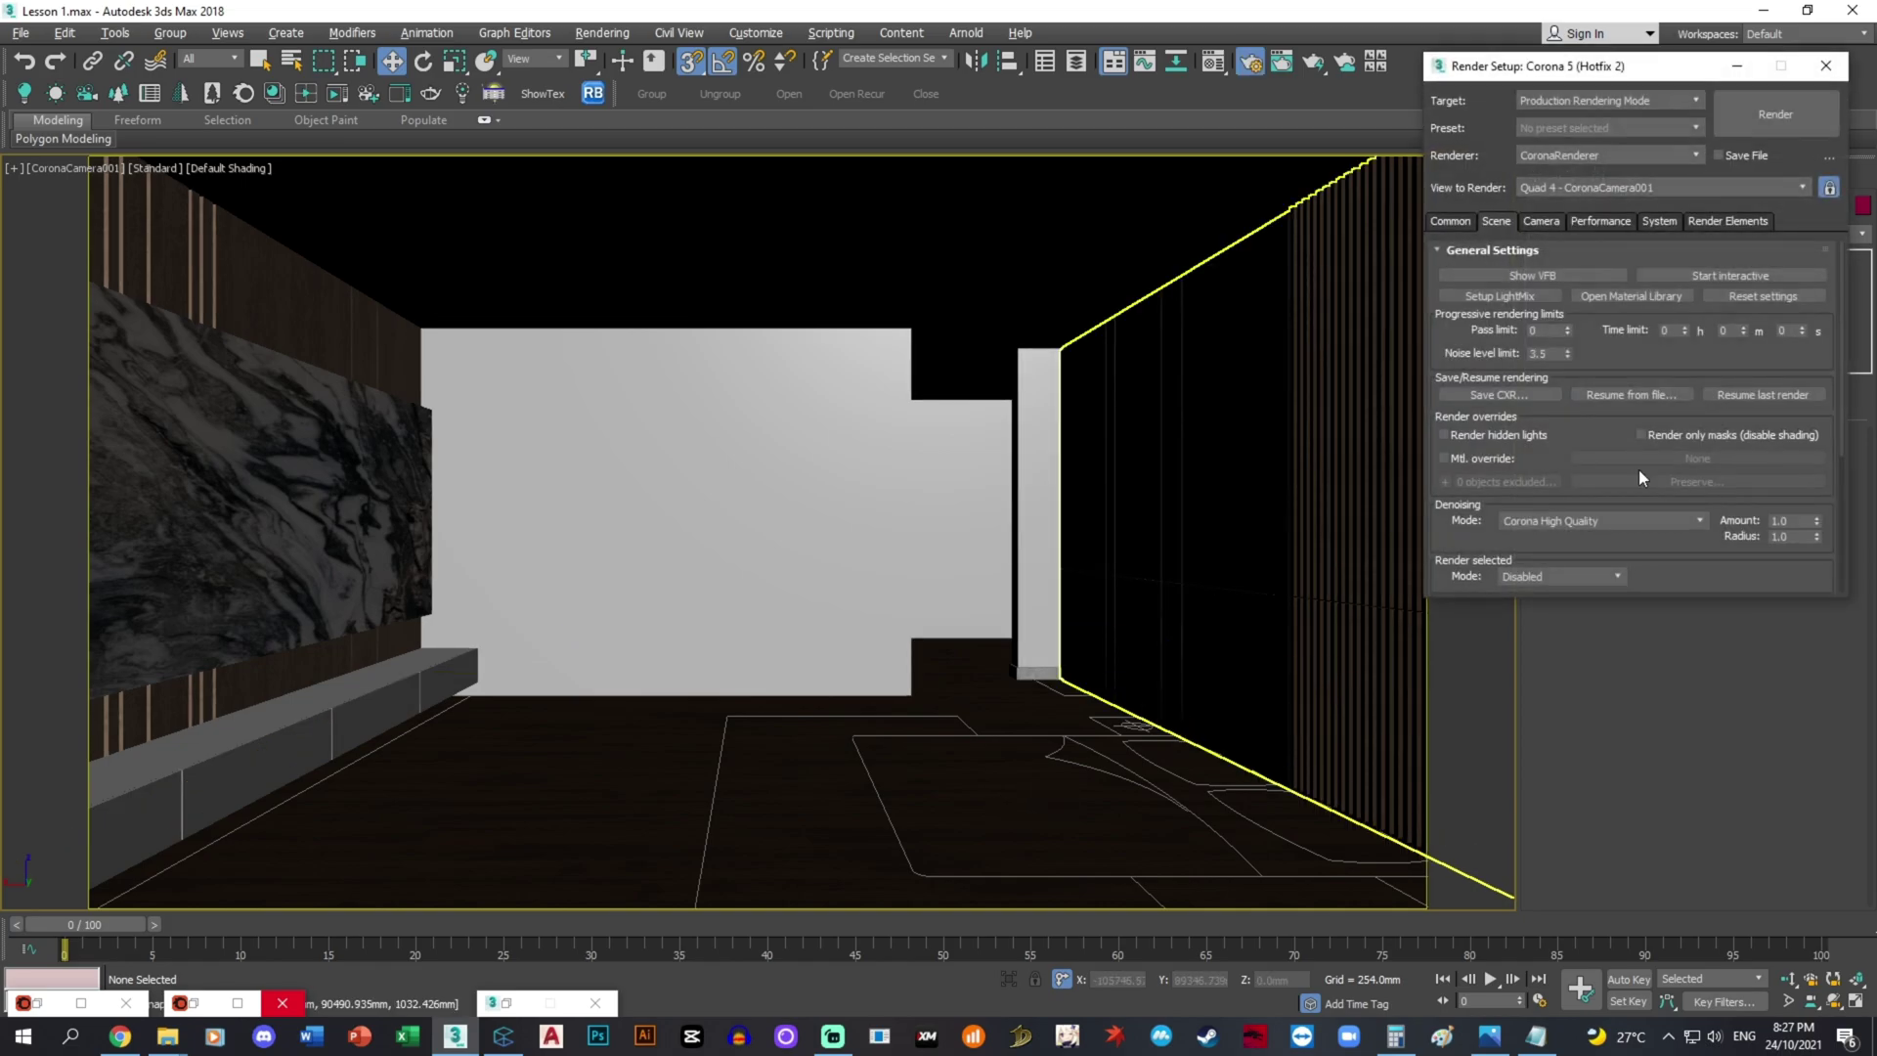
click(1721, 276)
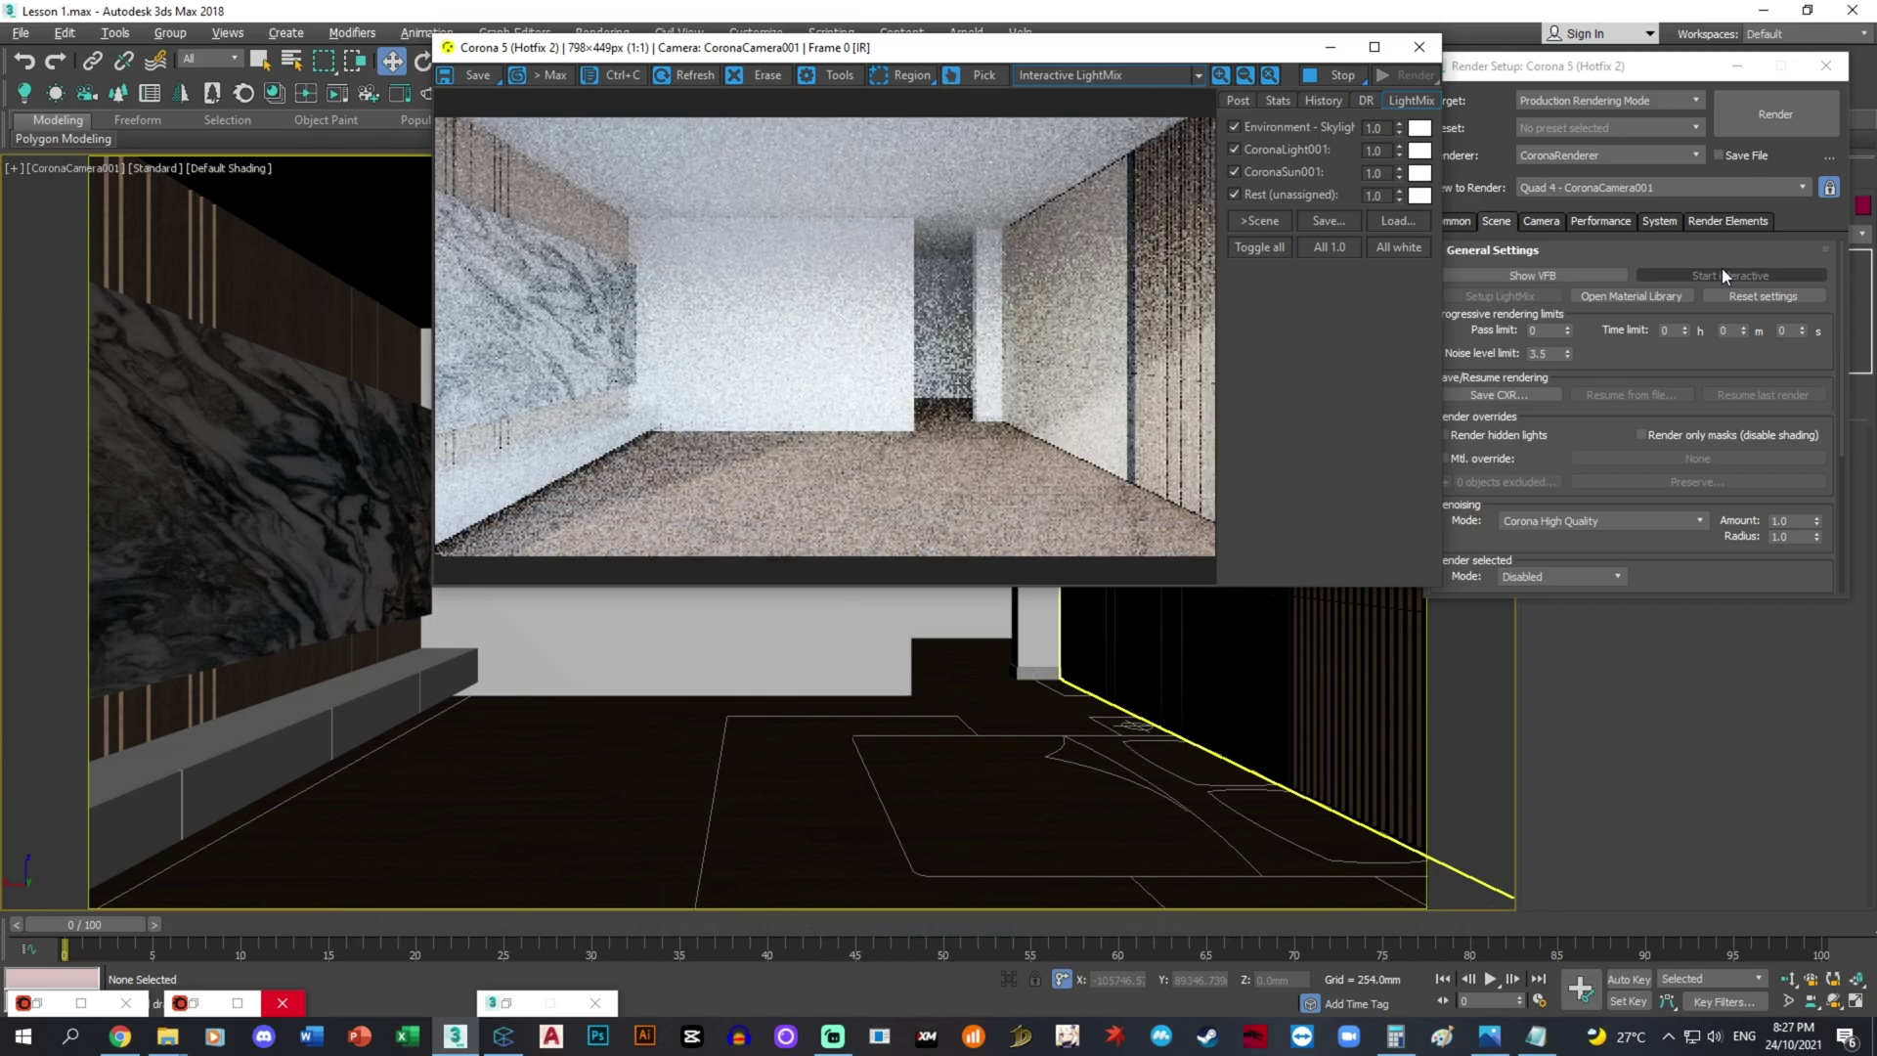
- Compare the interactive render's marble and wood finishes with the reference photo
click(1489, 1039)
click(1492, 1045)
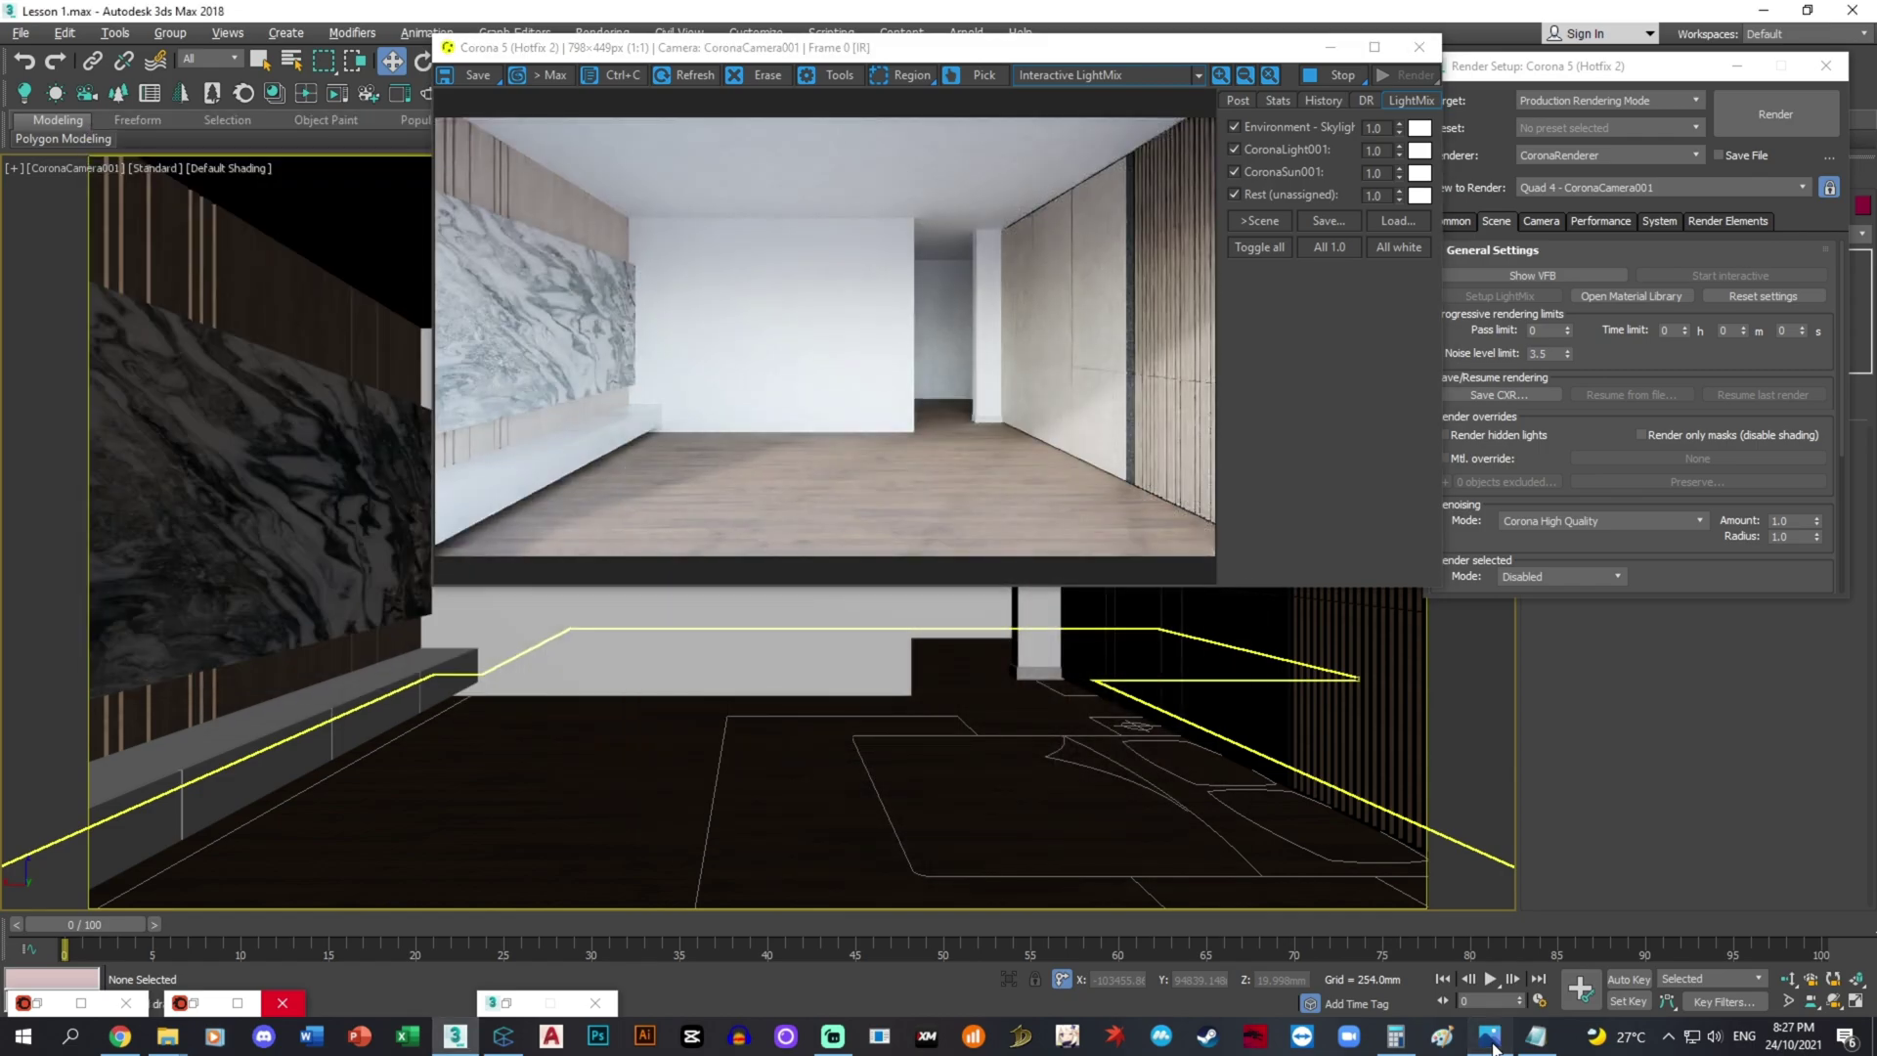
click(1493, 1047)
drag(685, 134, 1453, 302)
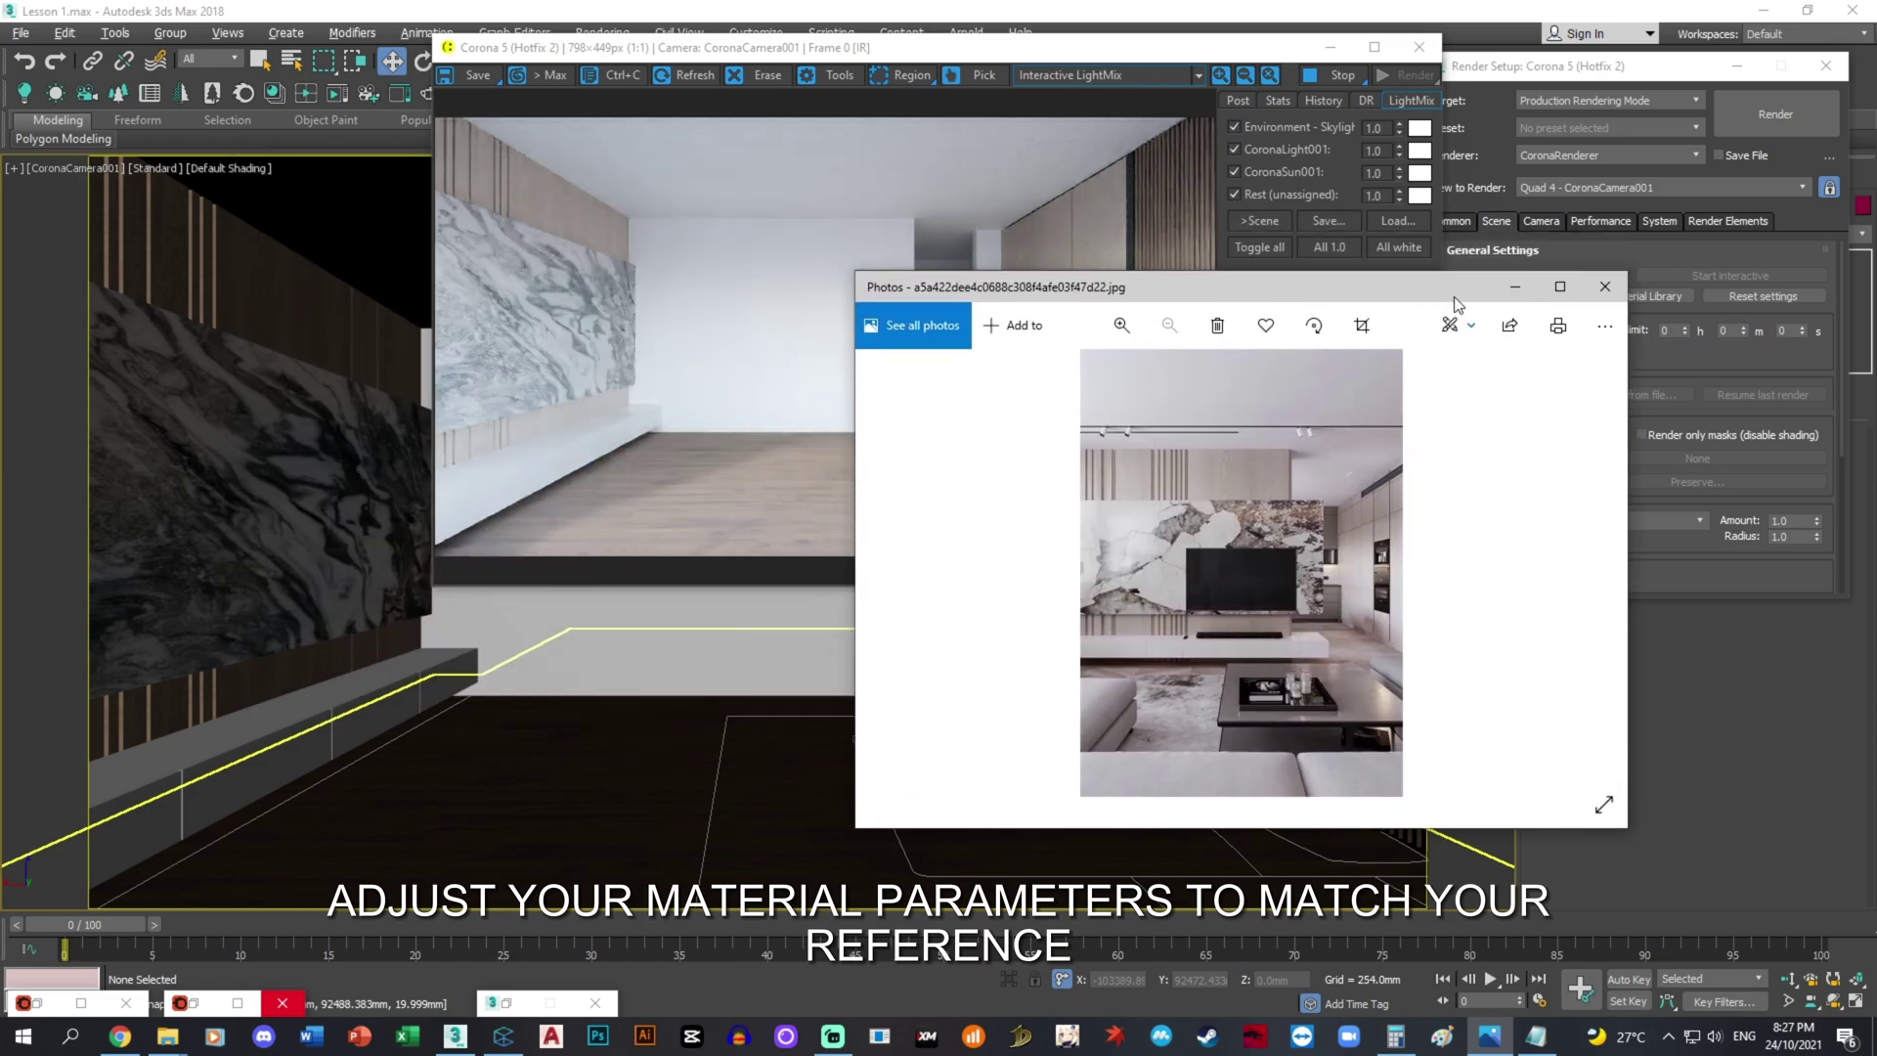
click(667, 836)
click(668, 836)
- Wrap the marble material's diffuse bitmap in a Color Correction map, keeping the marble 18 bitmap as its sub-map
key(m)
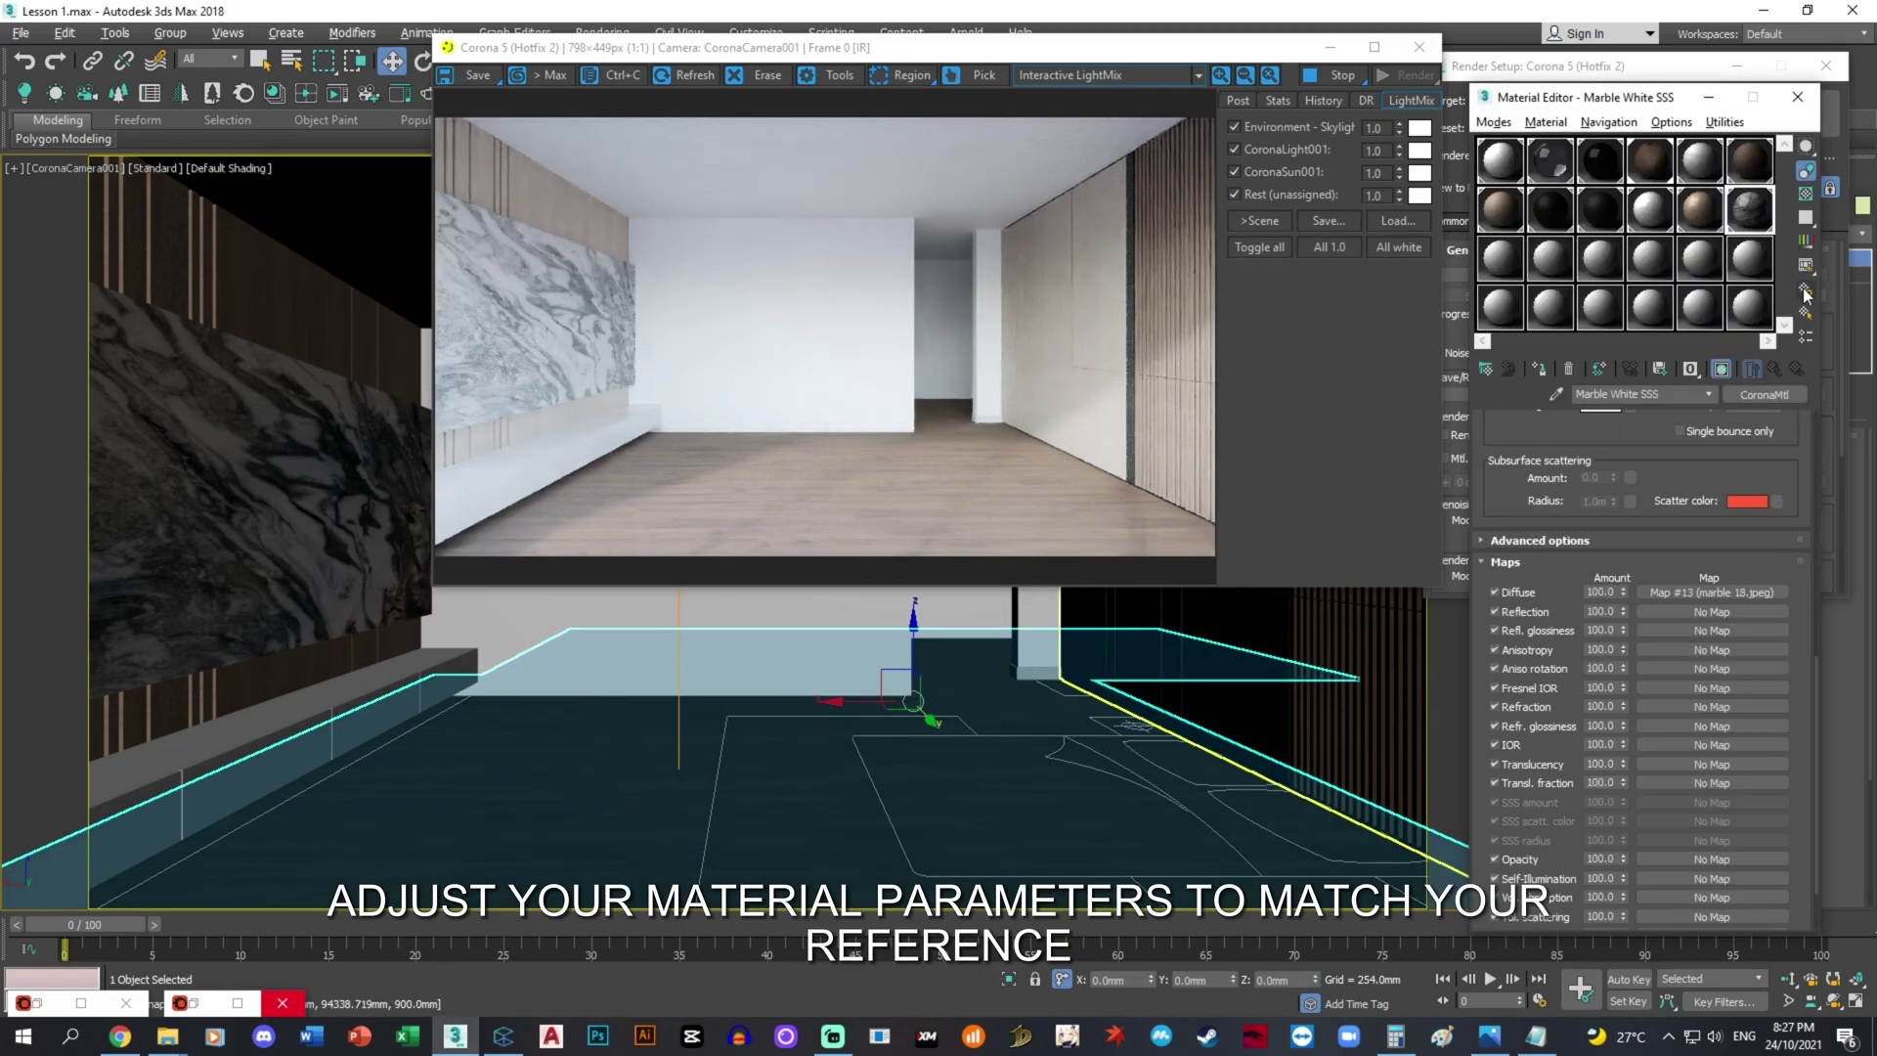
click(1754, 591)
click(1781, 391)
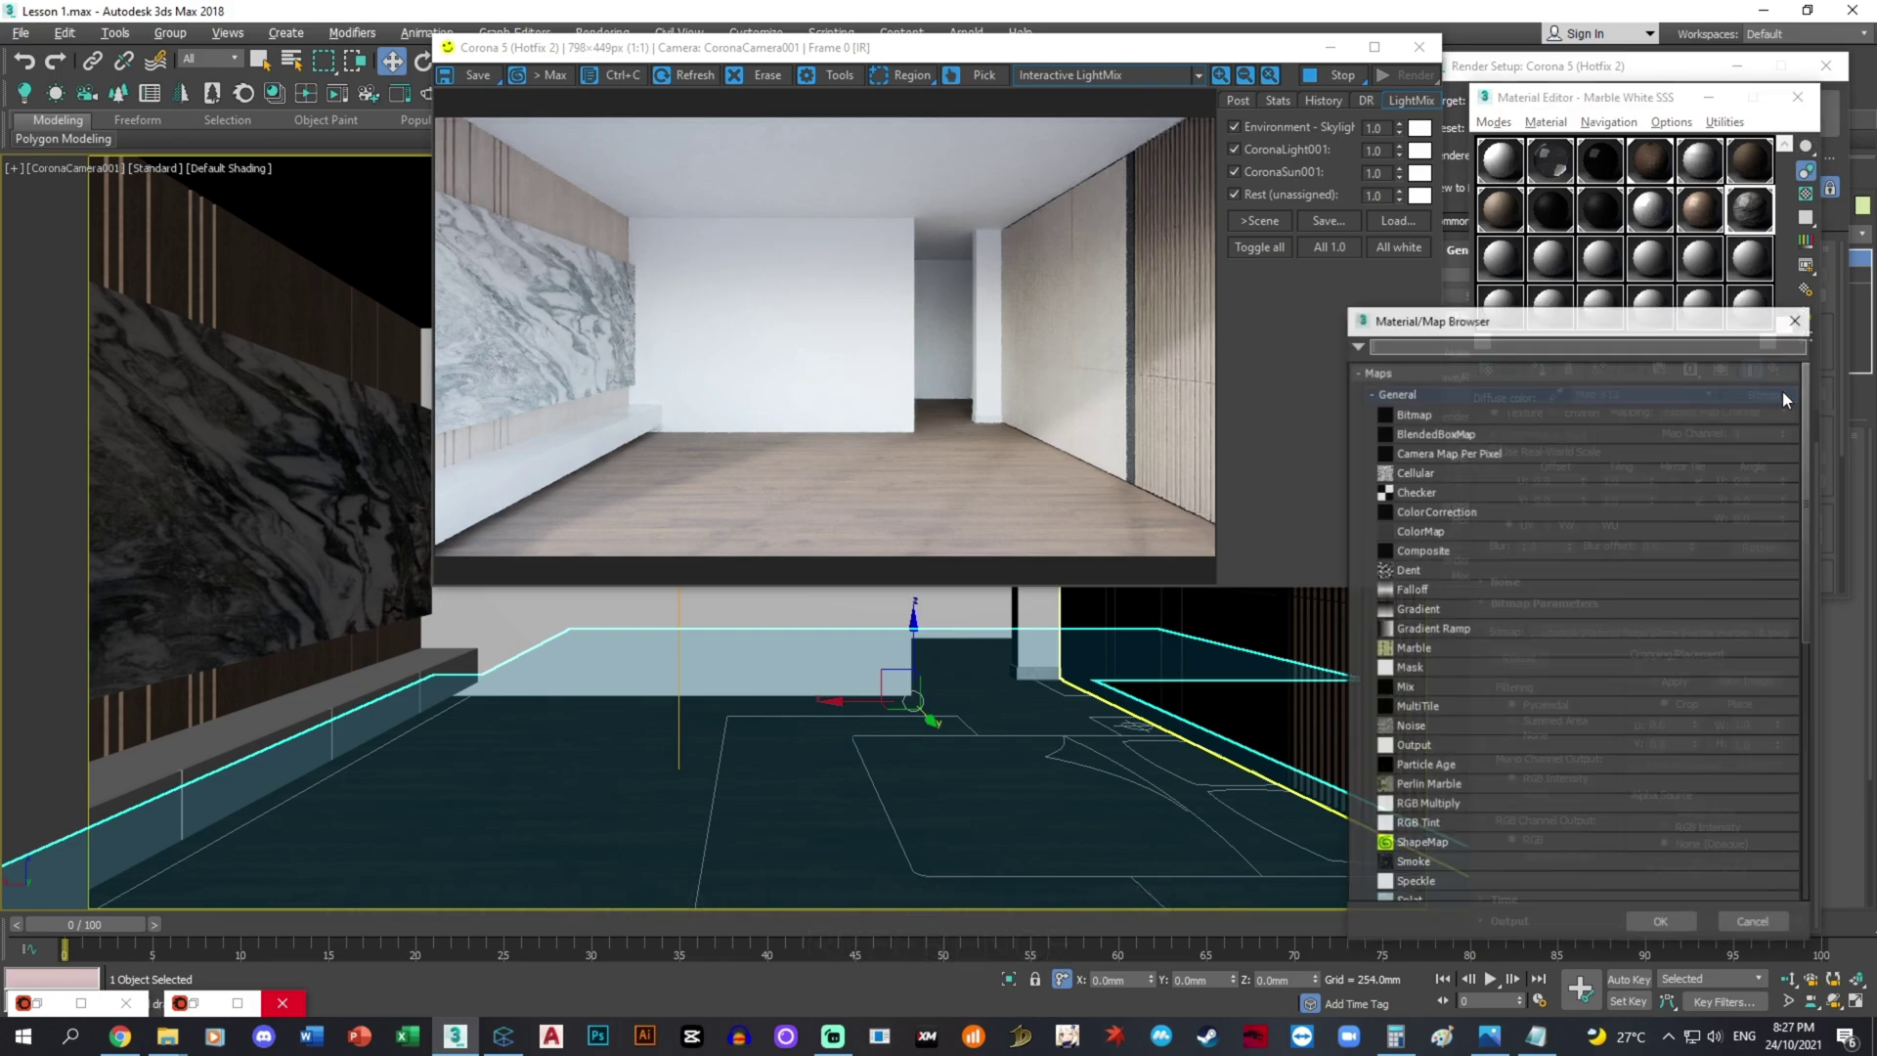
text(color)
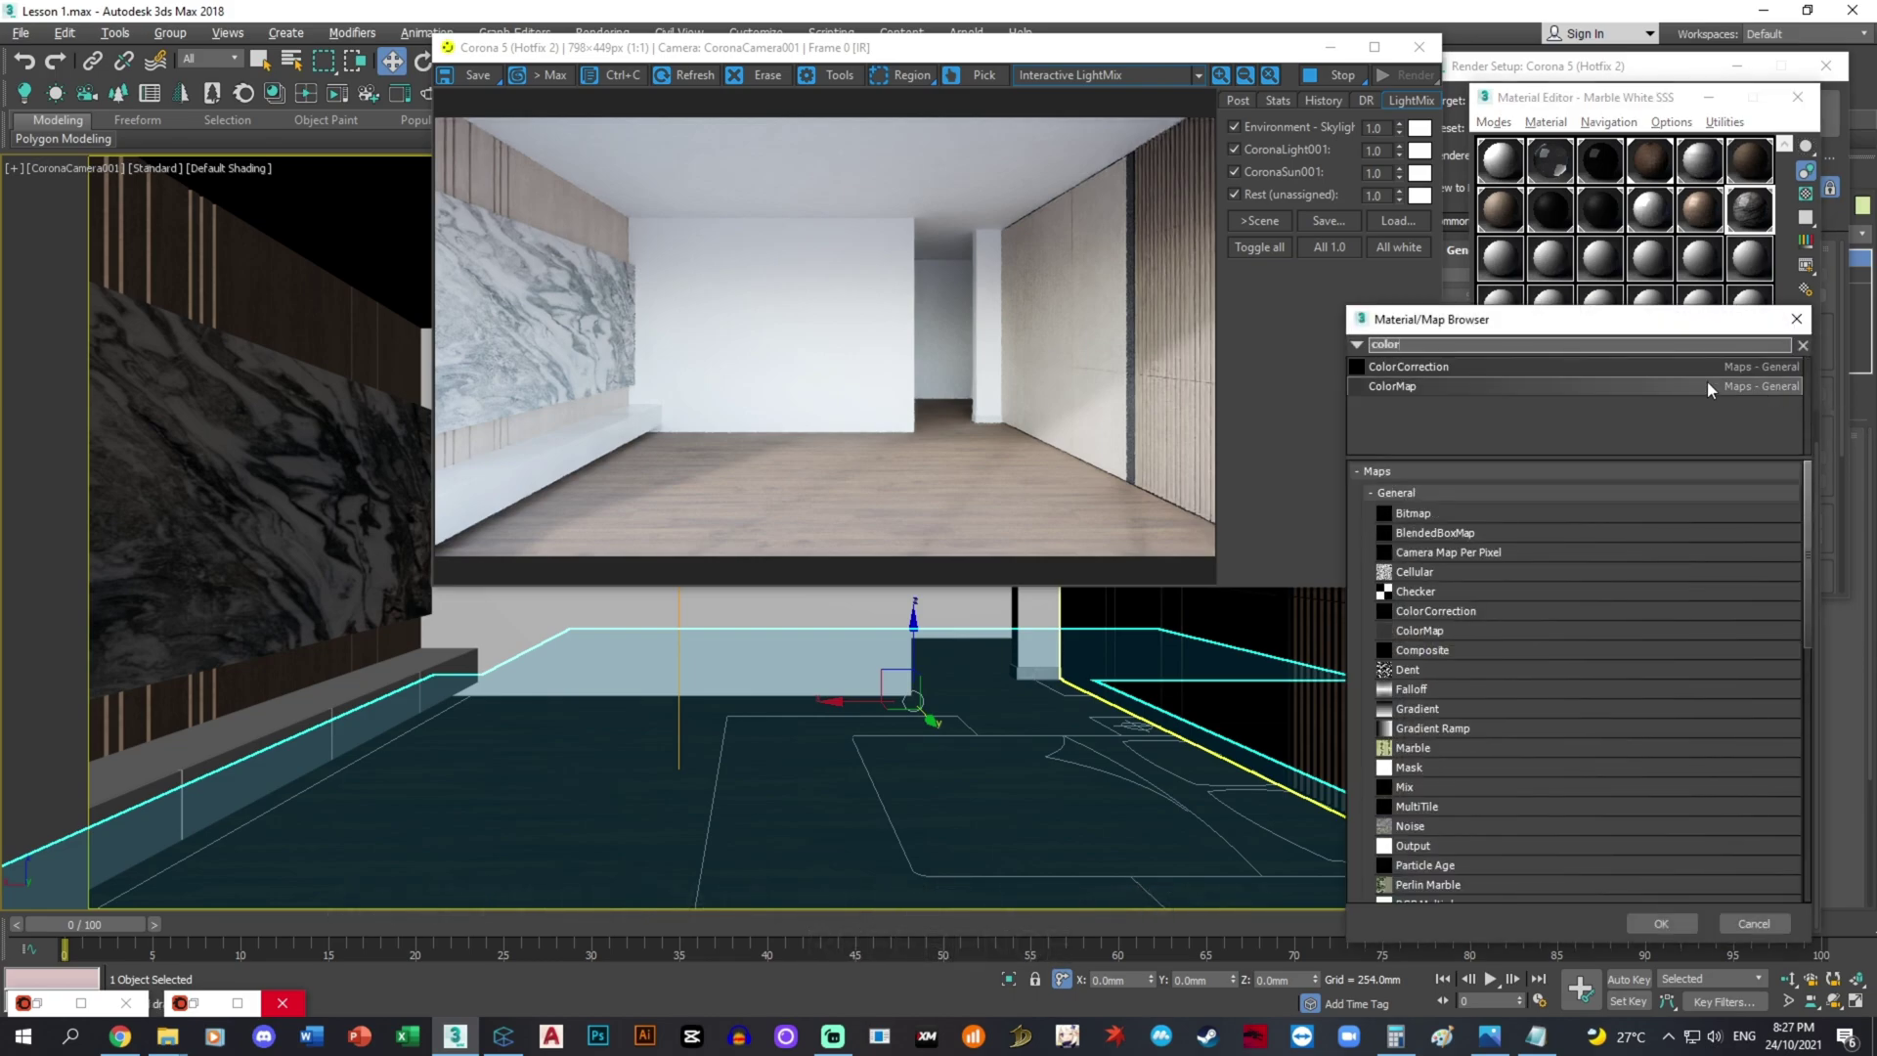
double_click(1660, 365)
click(1589, 571)
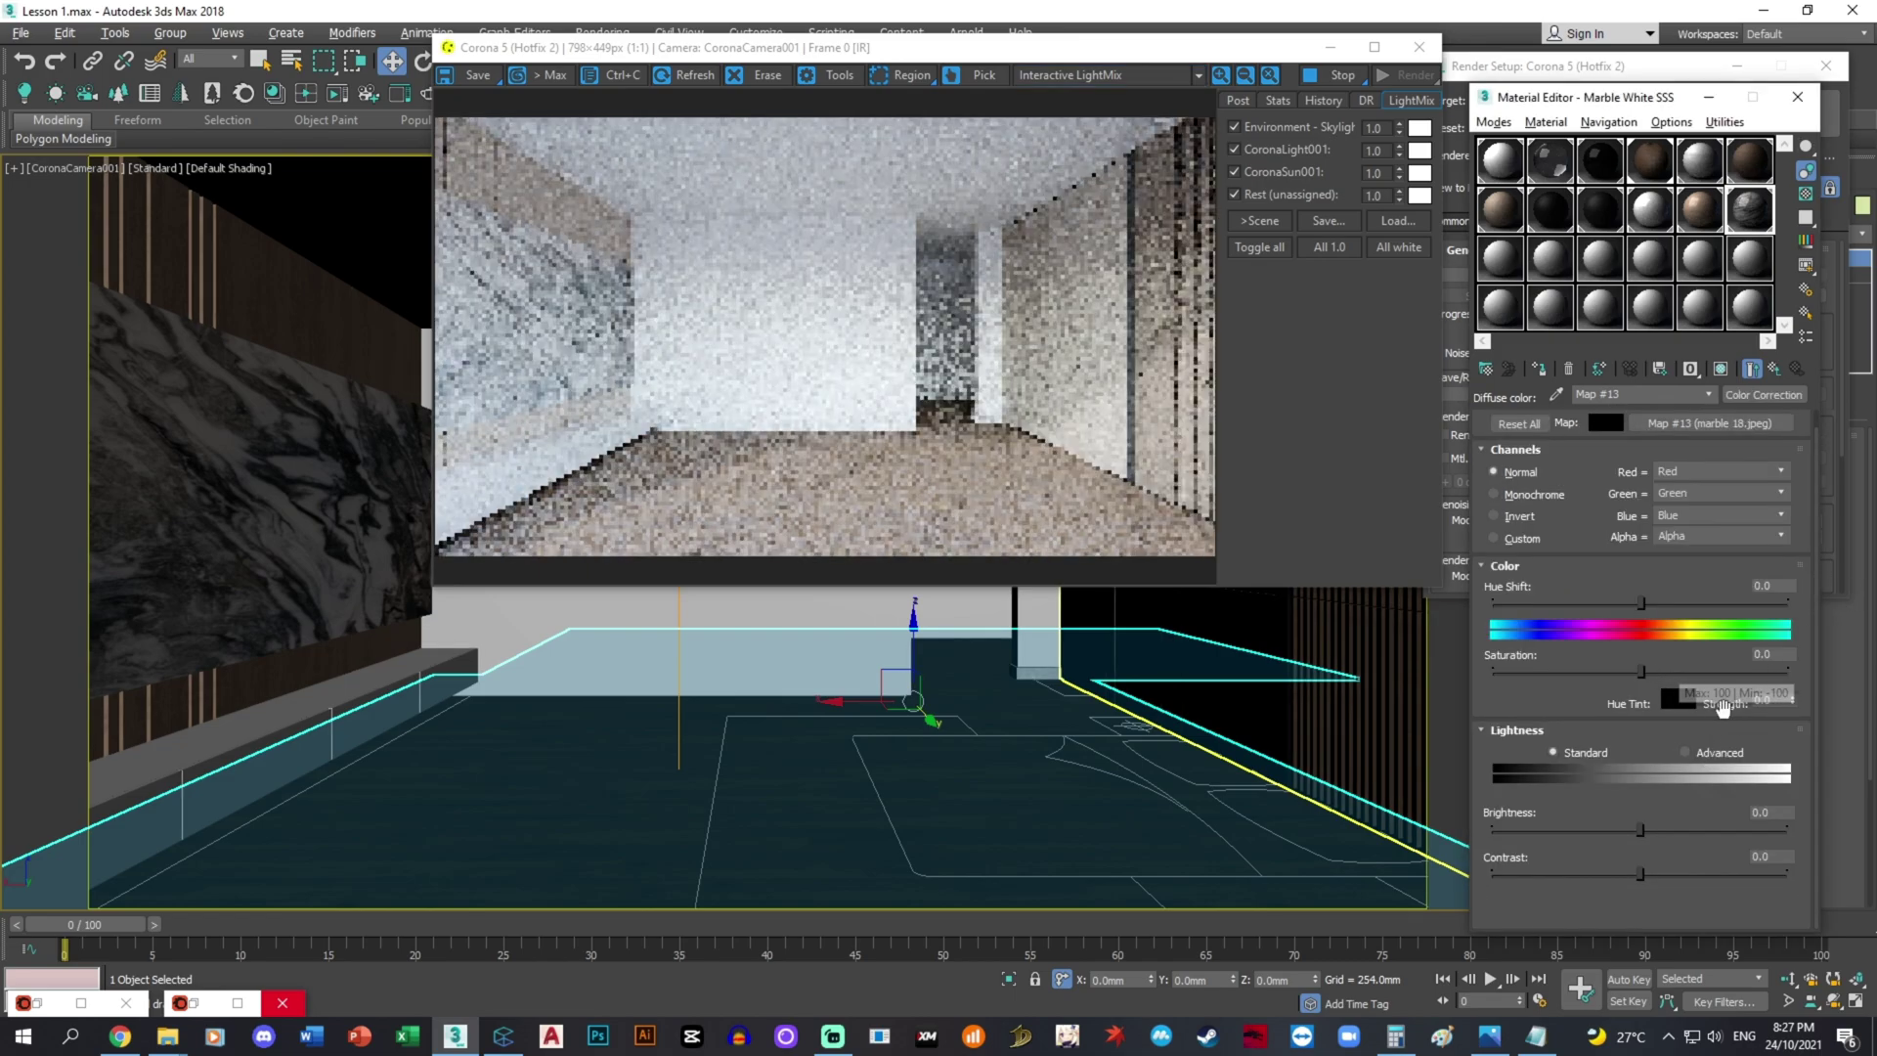
- Use Advanced lightness in the marble's Color Correction and set the RGB gamma/contrast to 0.5
click(1703, 757)
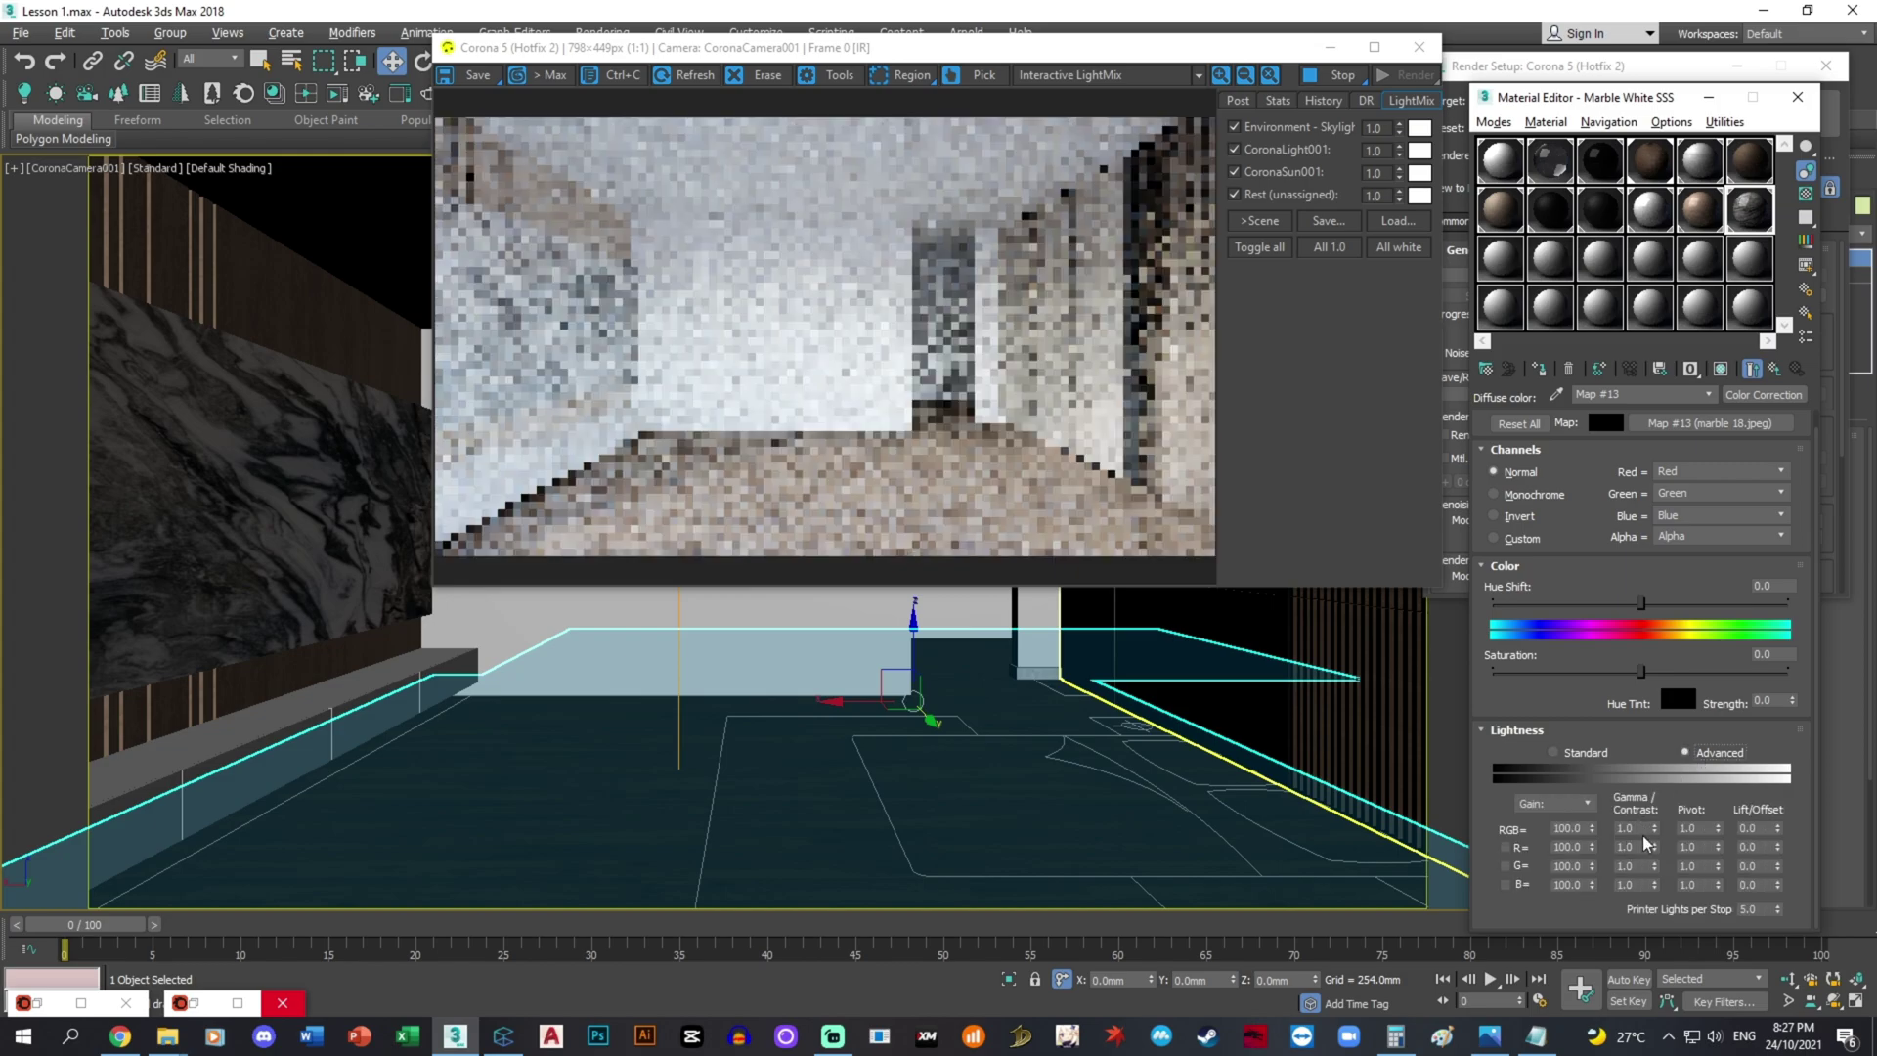
double_click(1632, 829)
text(0.5)
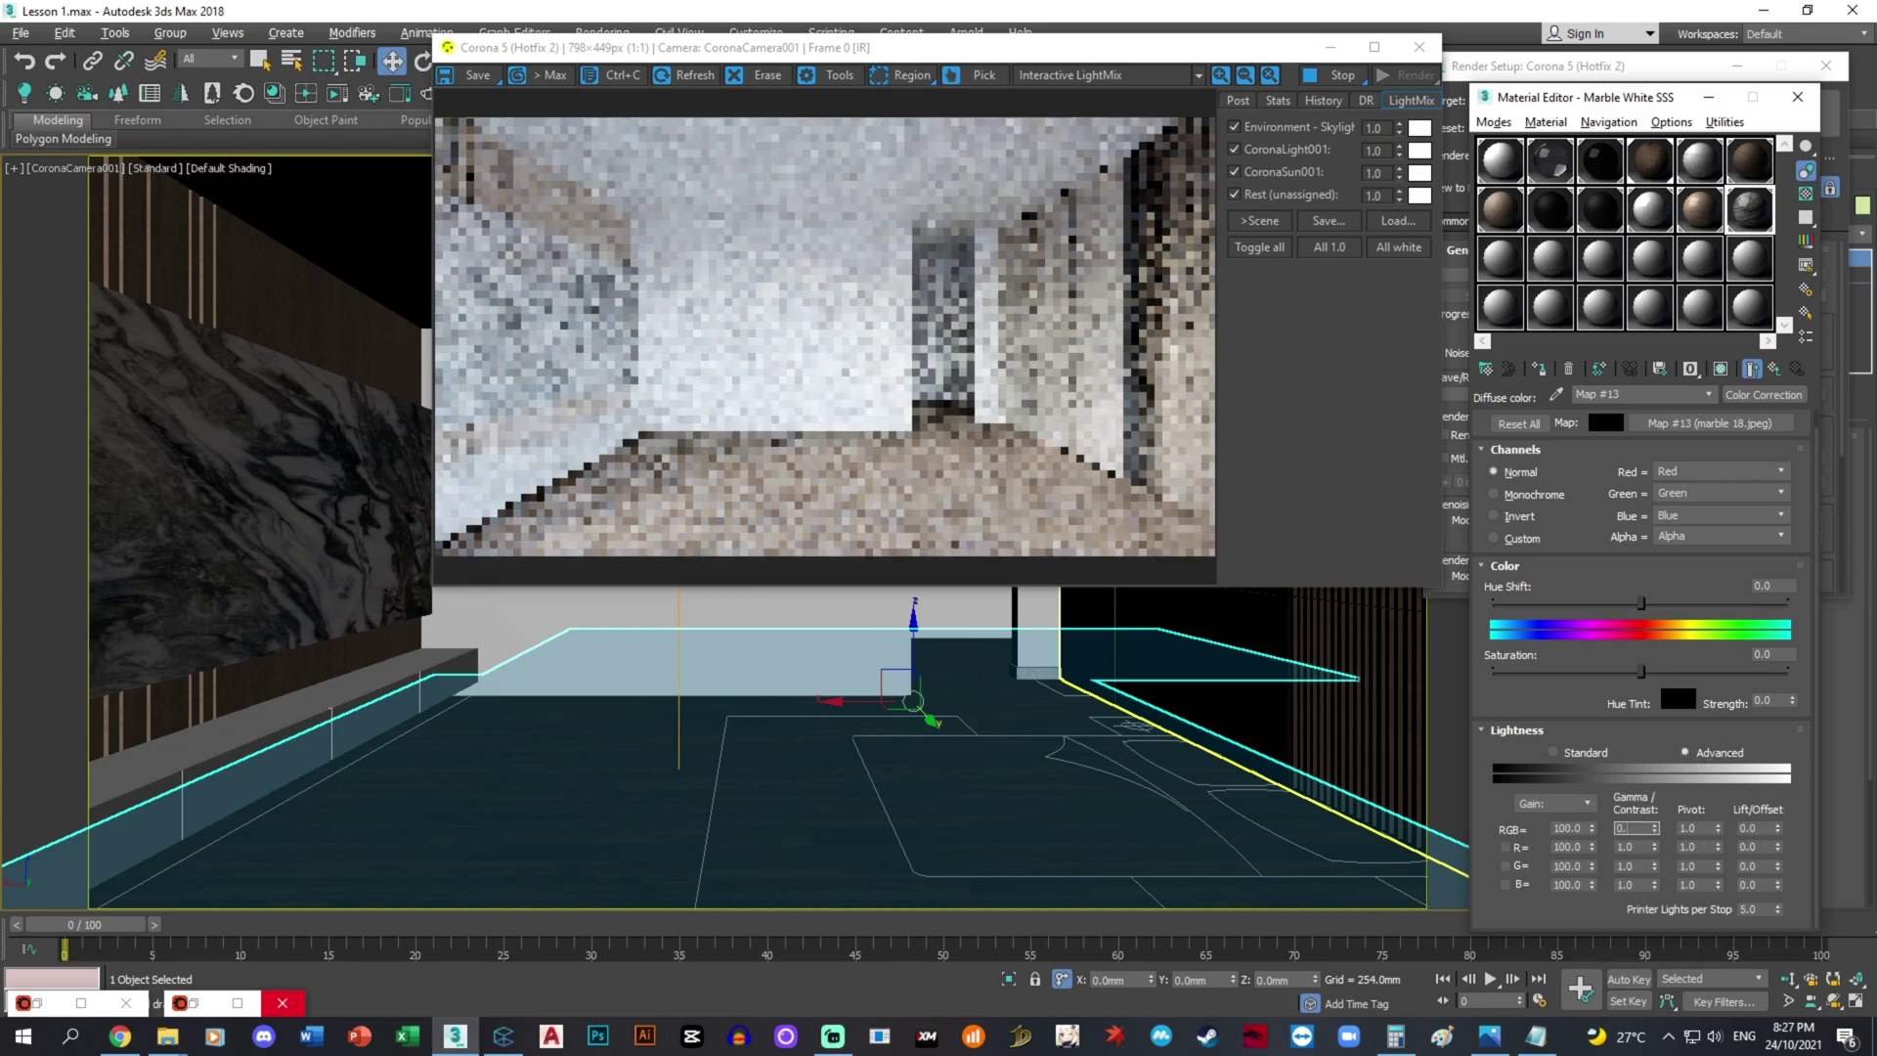
key(Return)
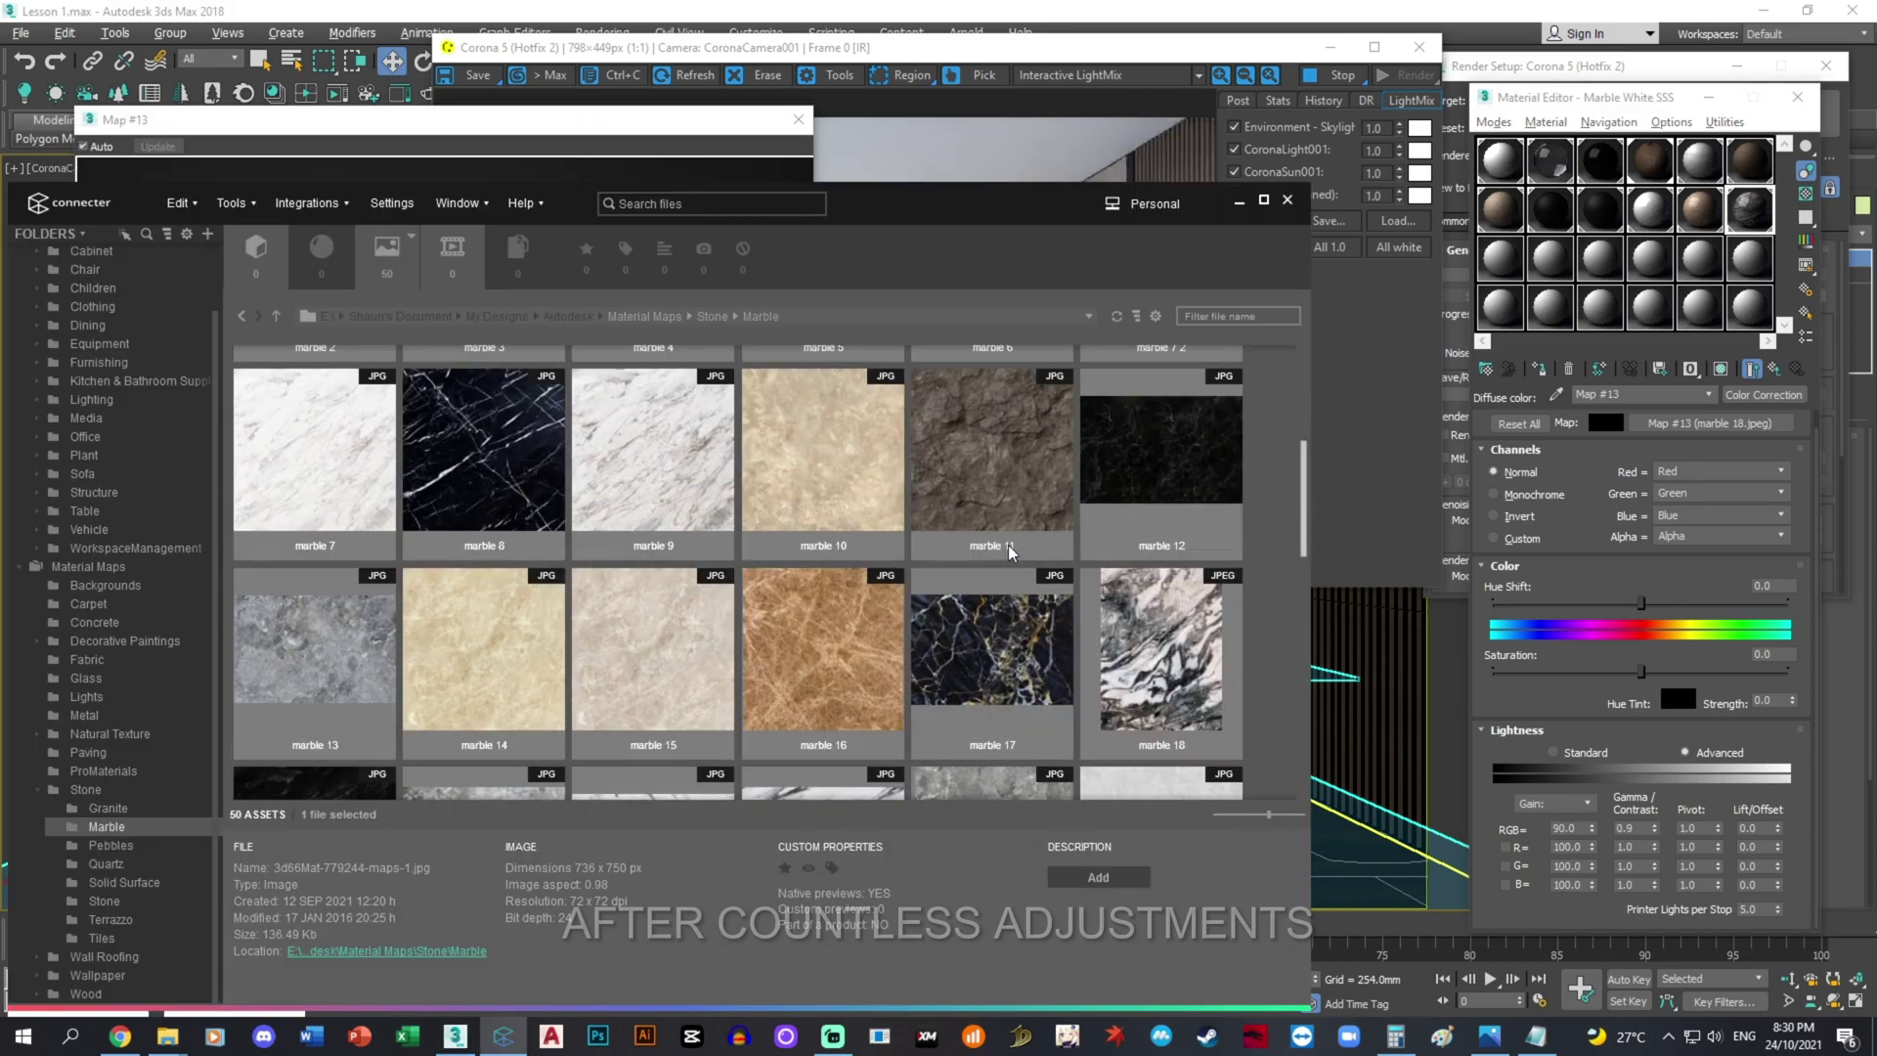
- Minimize Connecter and stop the interactive render
click(1237, 202)
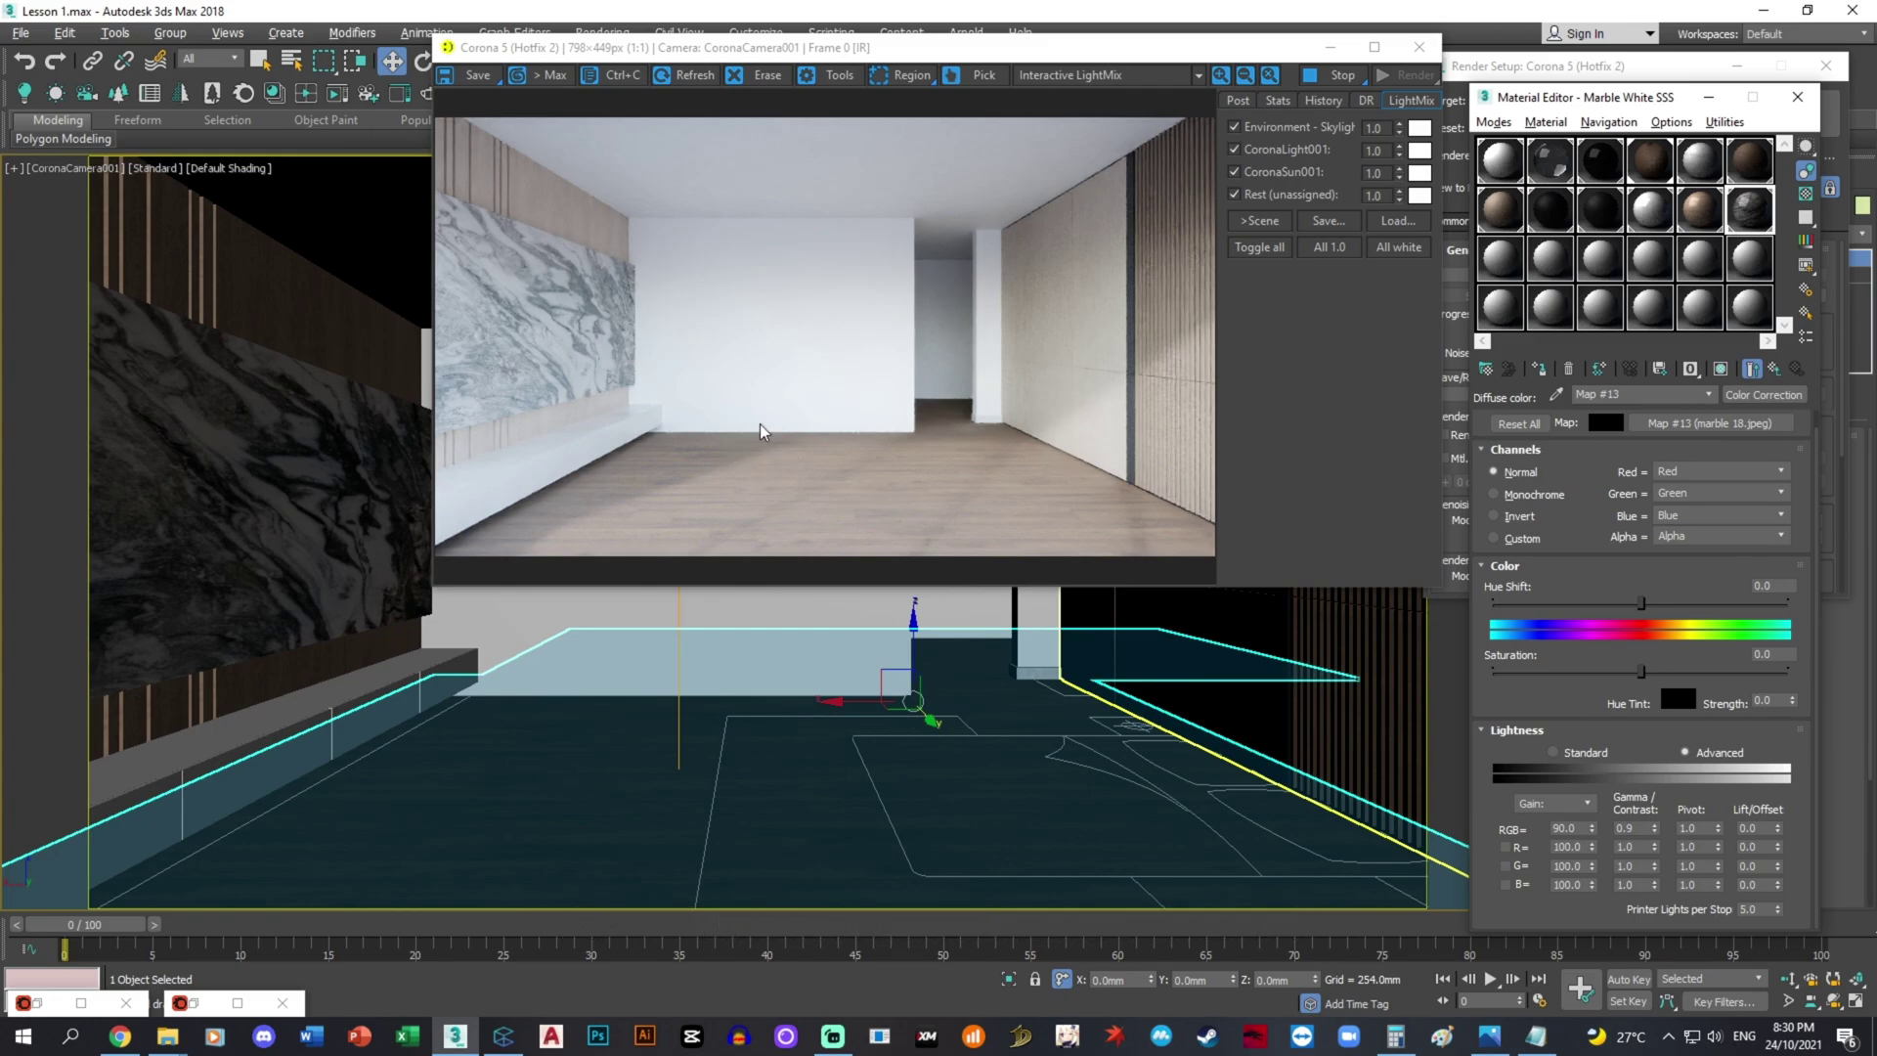
click(1362, 78)
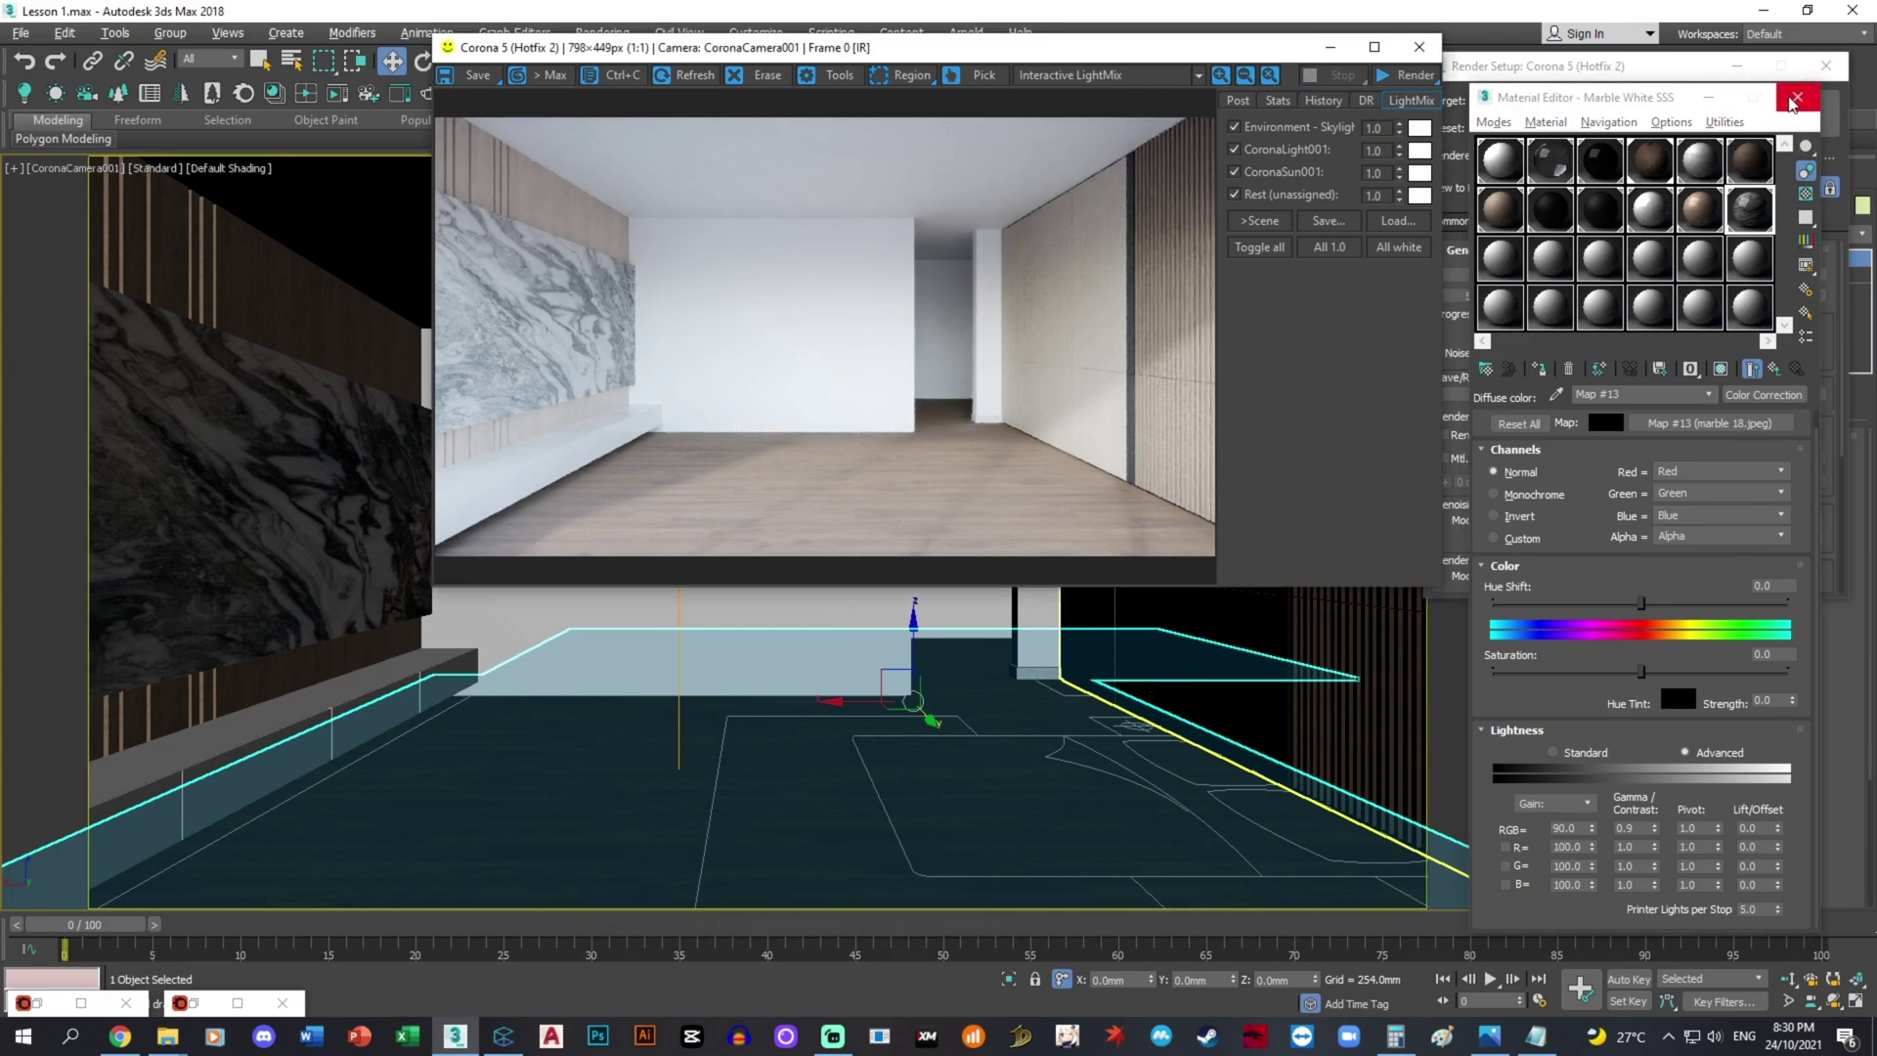
- Close the Material Editor, the Corona frame buffer and the Render Setup window
click(1797, 97)
click(1419, 47)
click(1822, 71)
- Isolate the TV feature wall group and show its front in an angled orthographic view with nothing selected
click(367, 470)
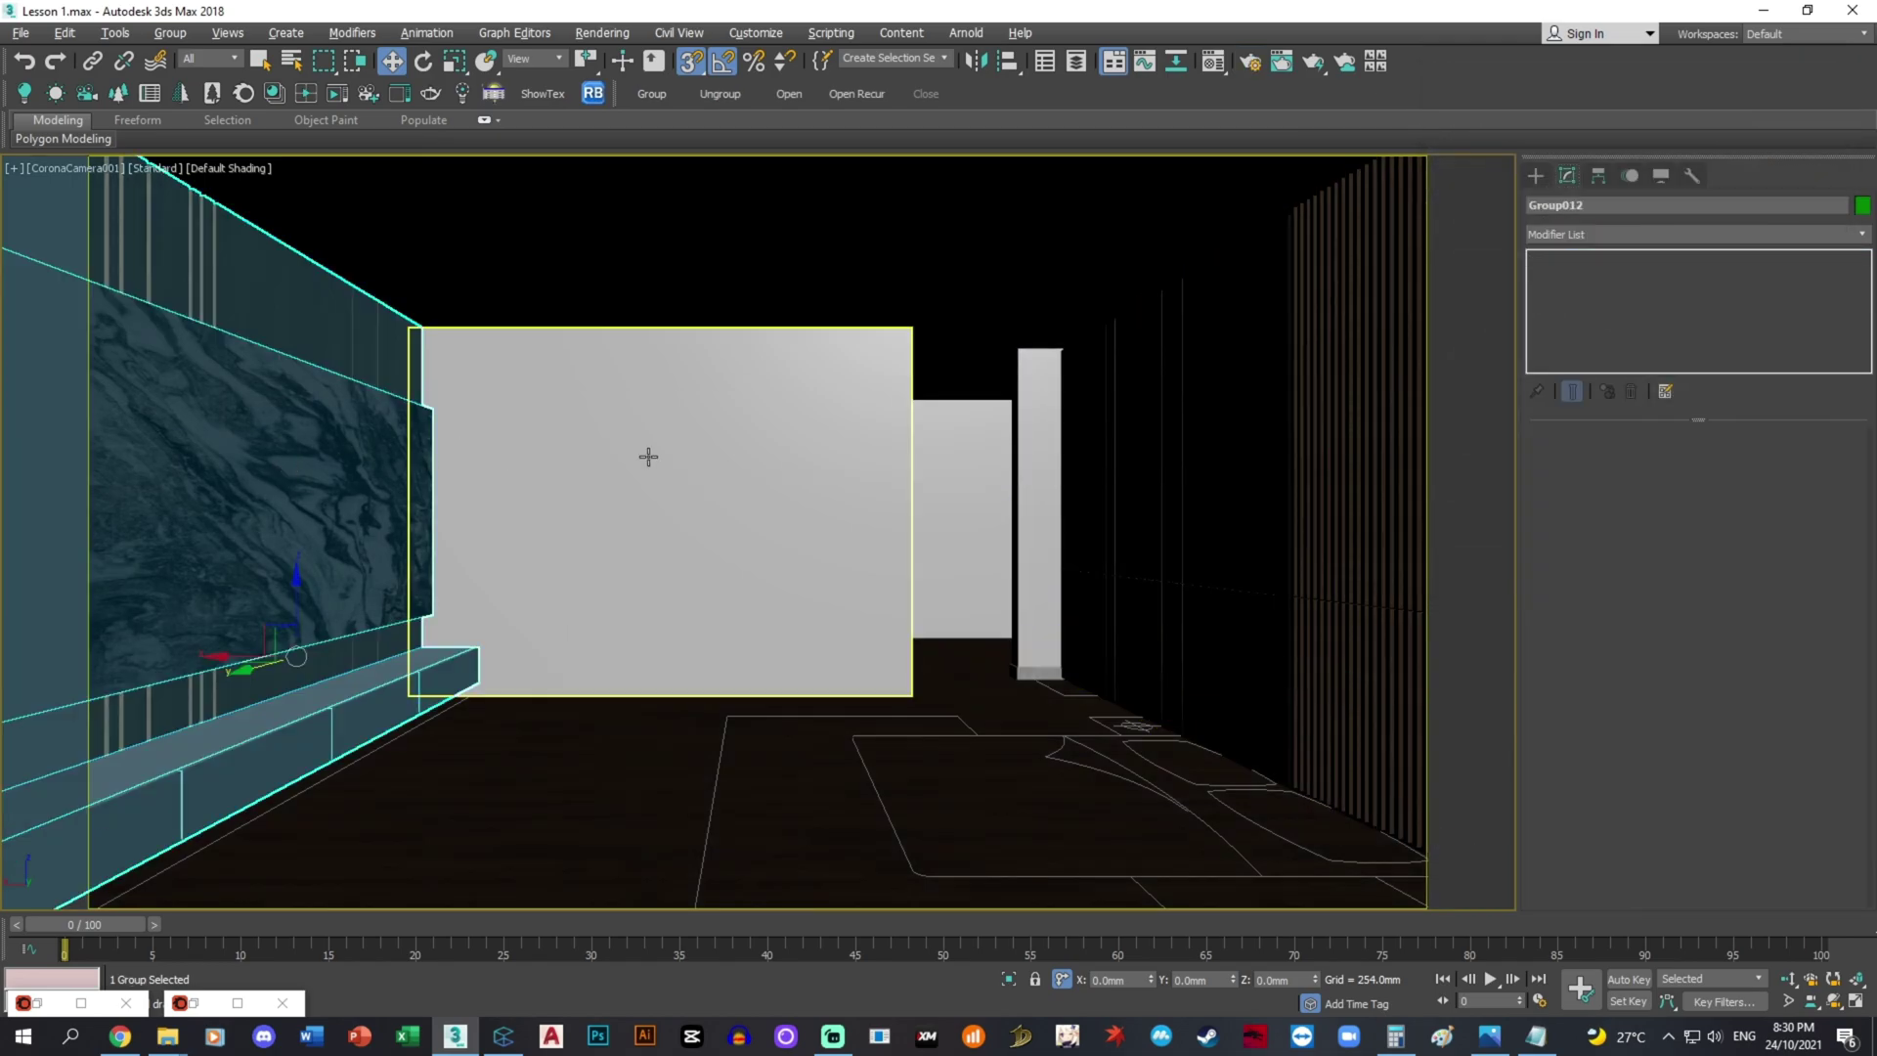
key(t)
key(z)
right_click(925, 456)
click(1036, 294)
right_click(916, 444)
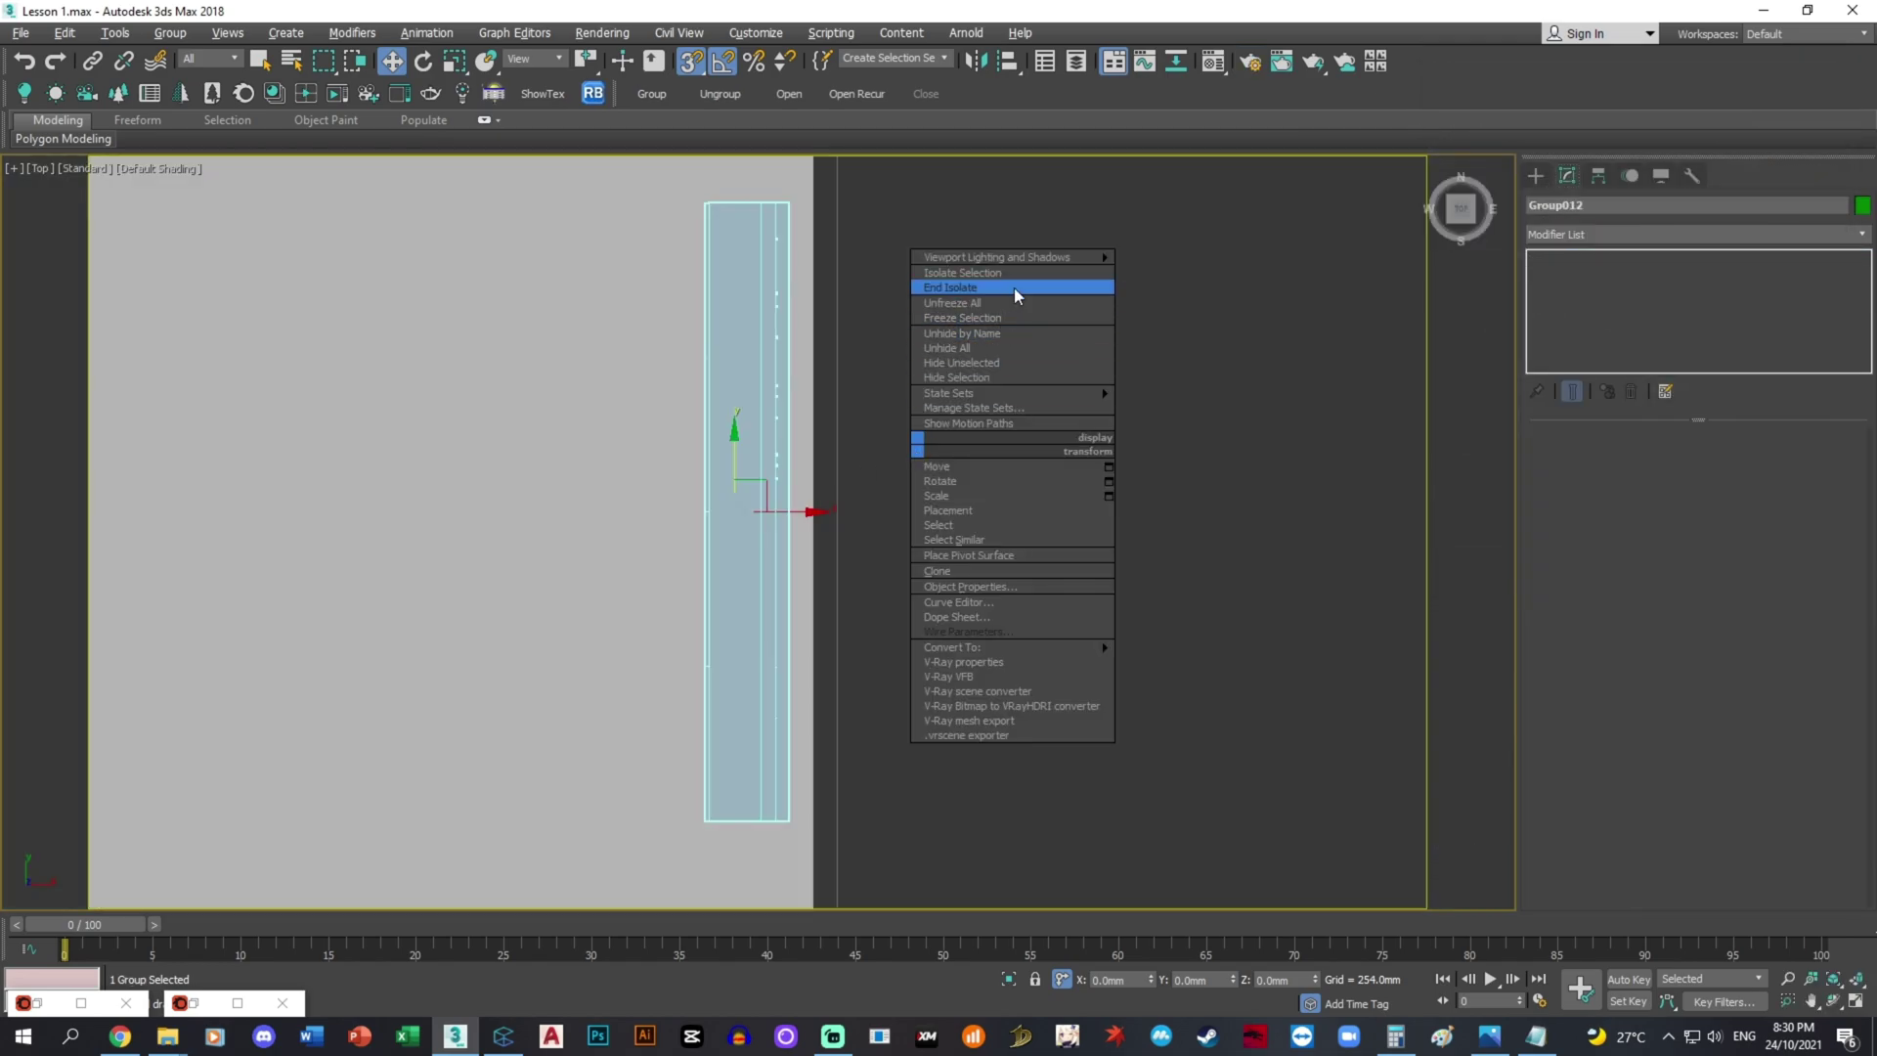
click(1027, 282)
right_click(916, 437)
click(981, 267)
alt+middle_drag(983, 313, 1070, 656)
click(1168, 460)
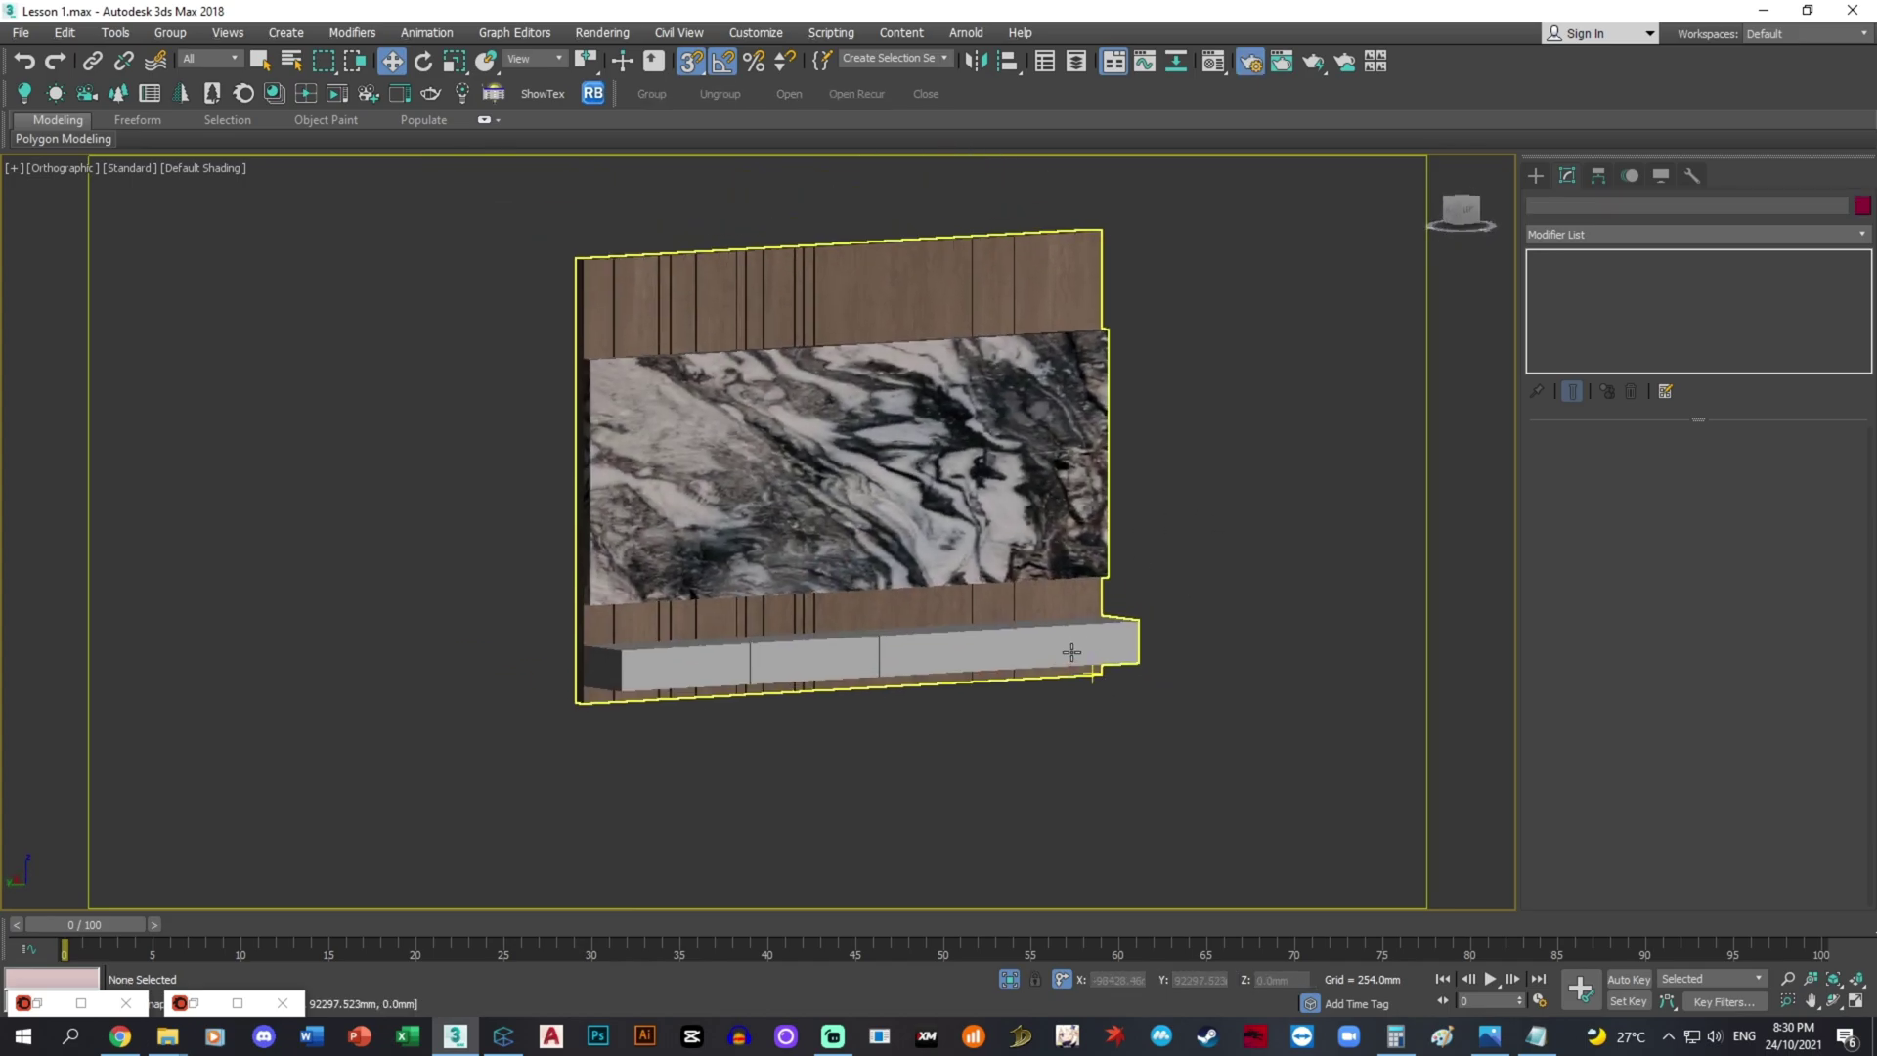
- Run an interactive Corona render of the isolated TV wall from the orthographic view, and close the frame buffer
key(F10)
click(1697, 280)
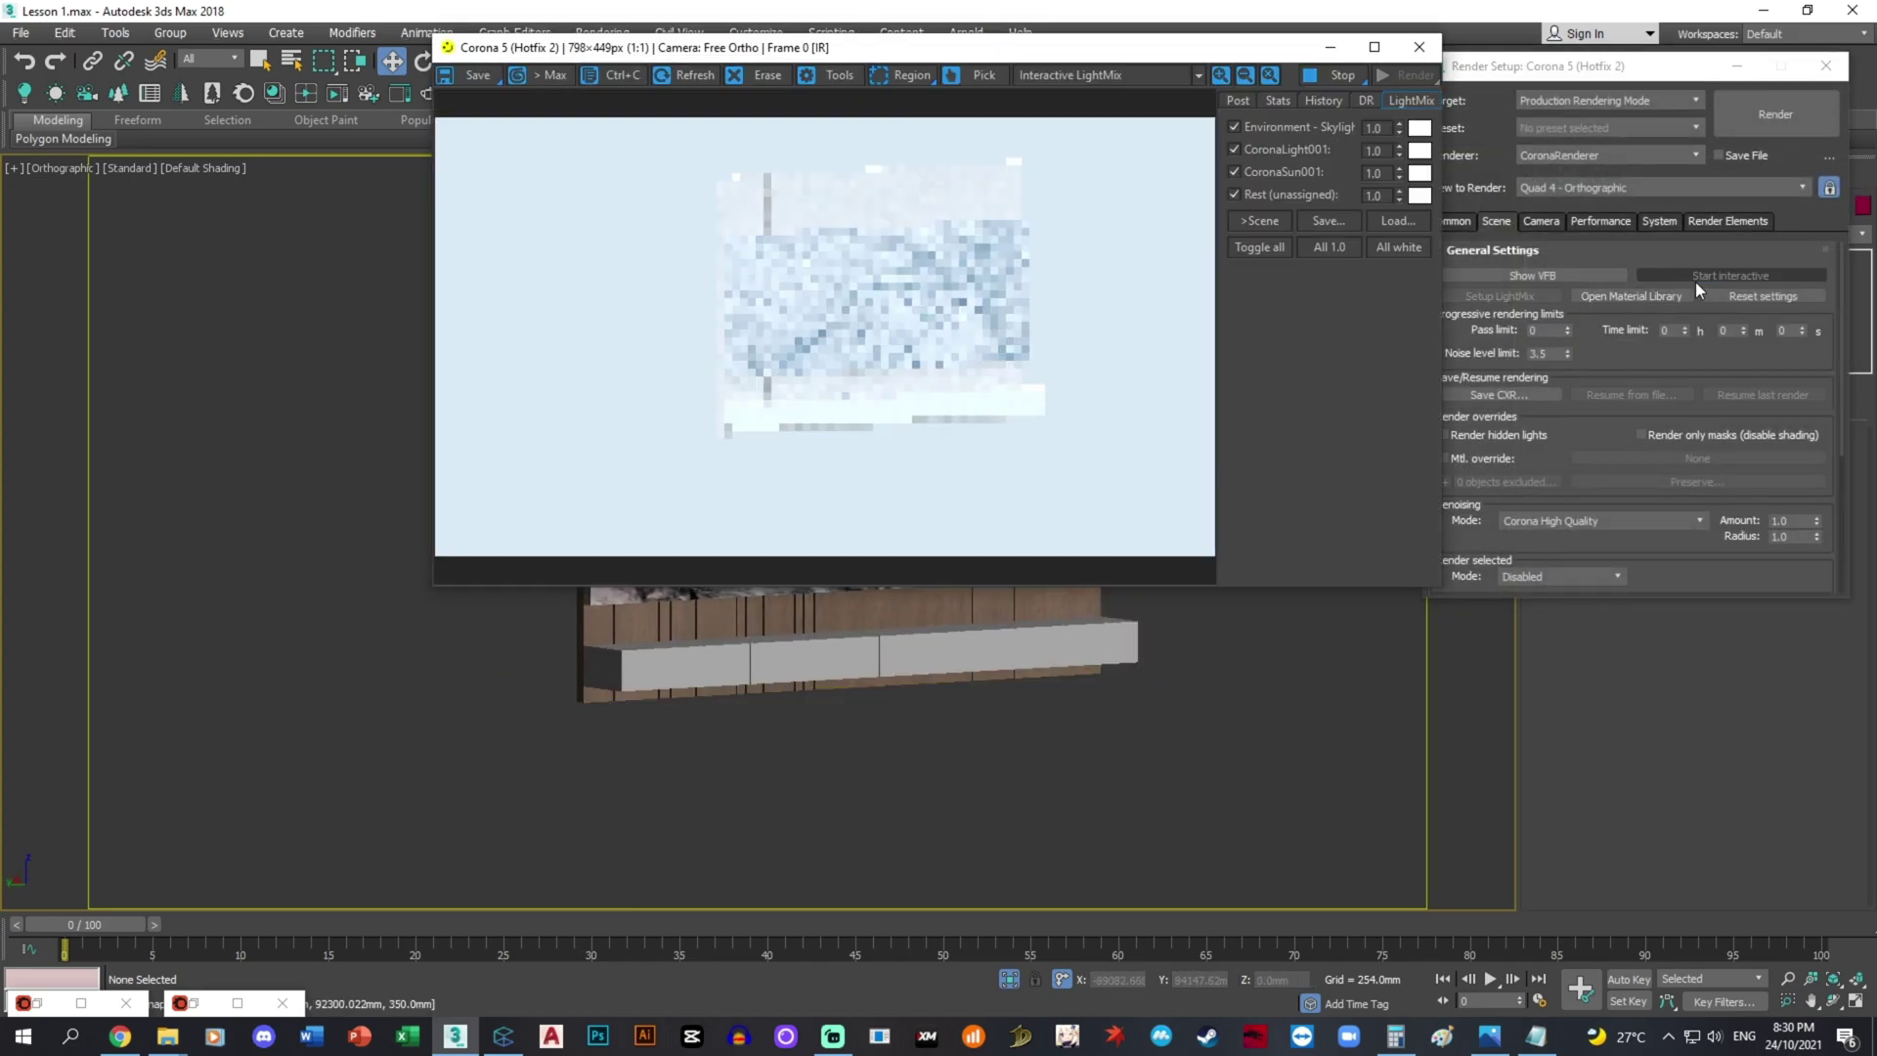
scroll(1060, 689, up, 2)
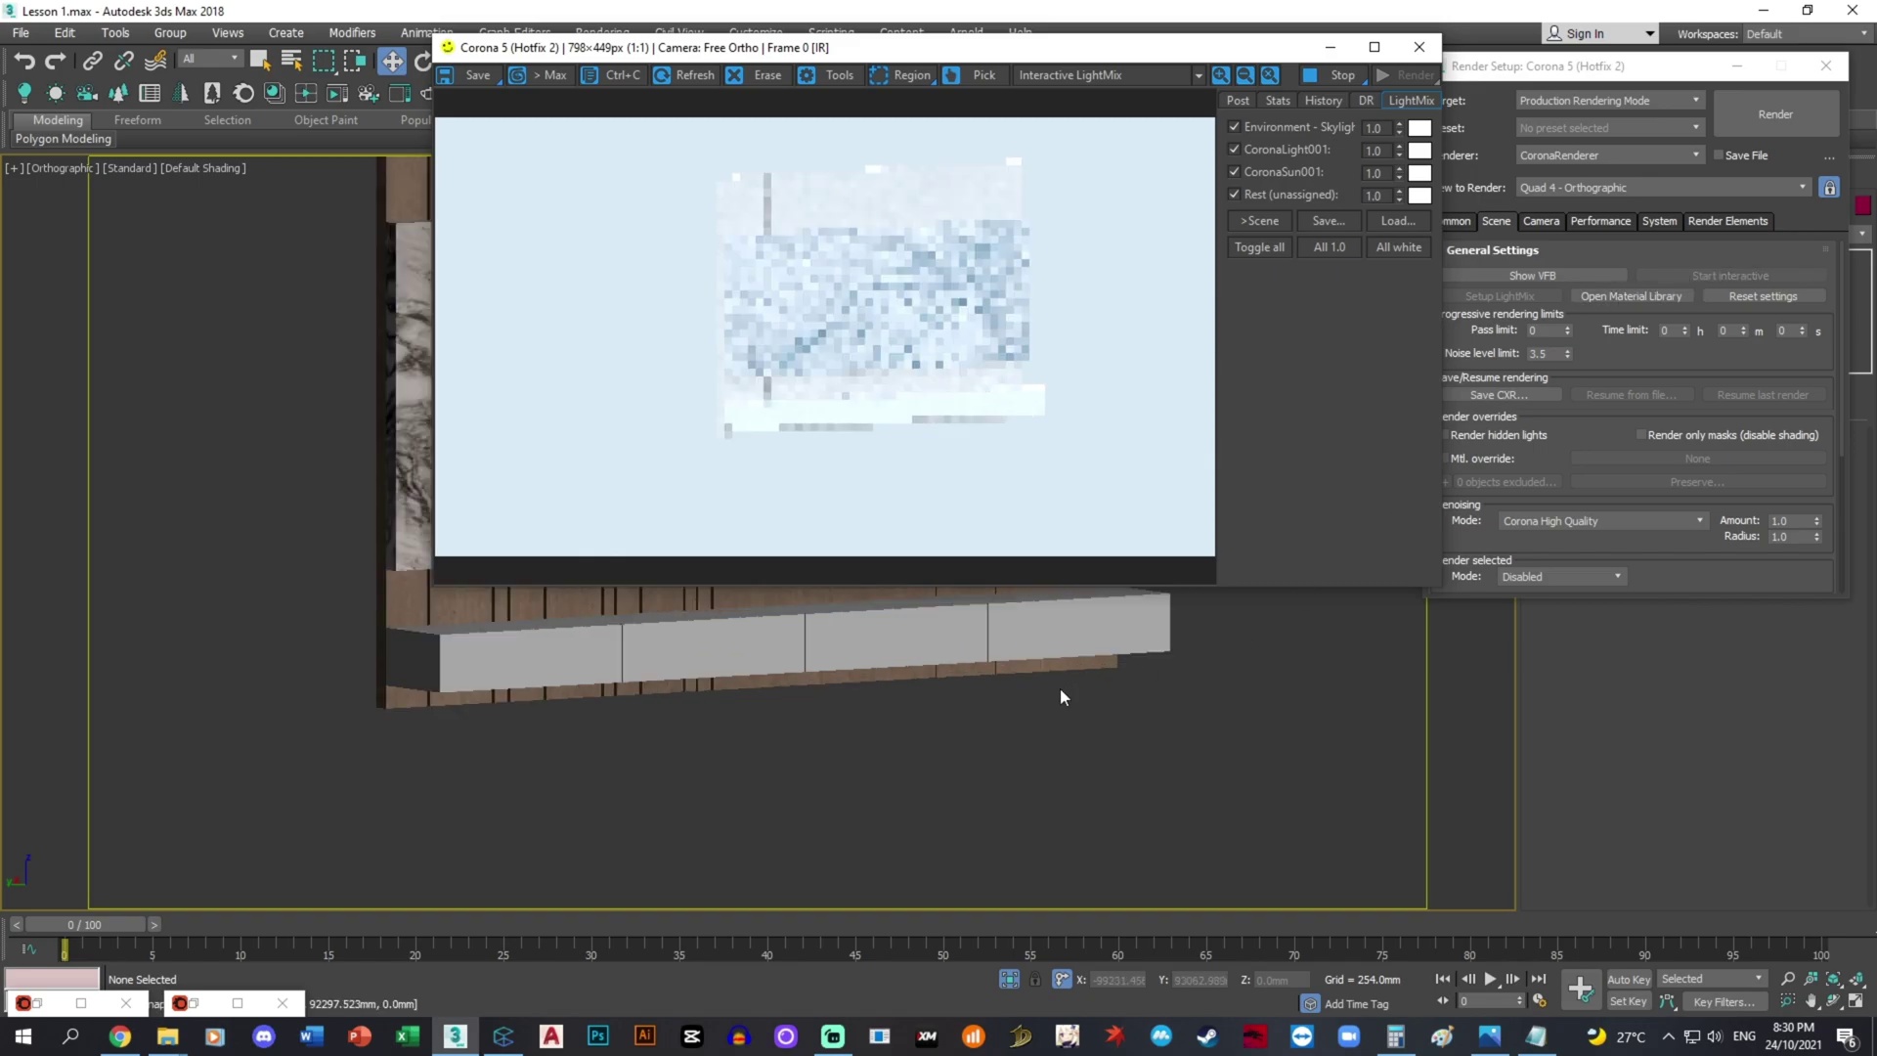
click(1419, 46)
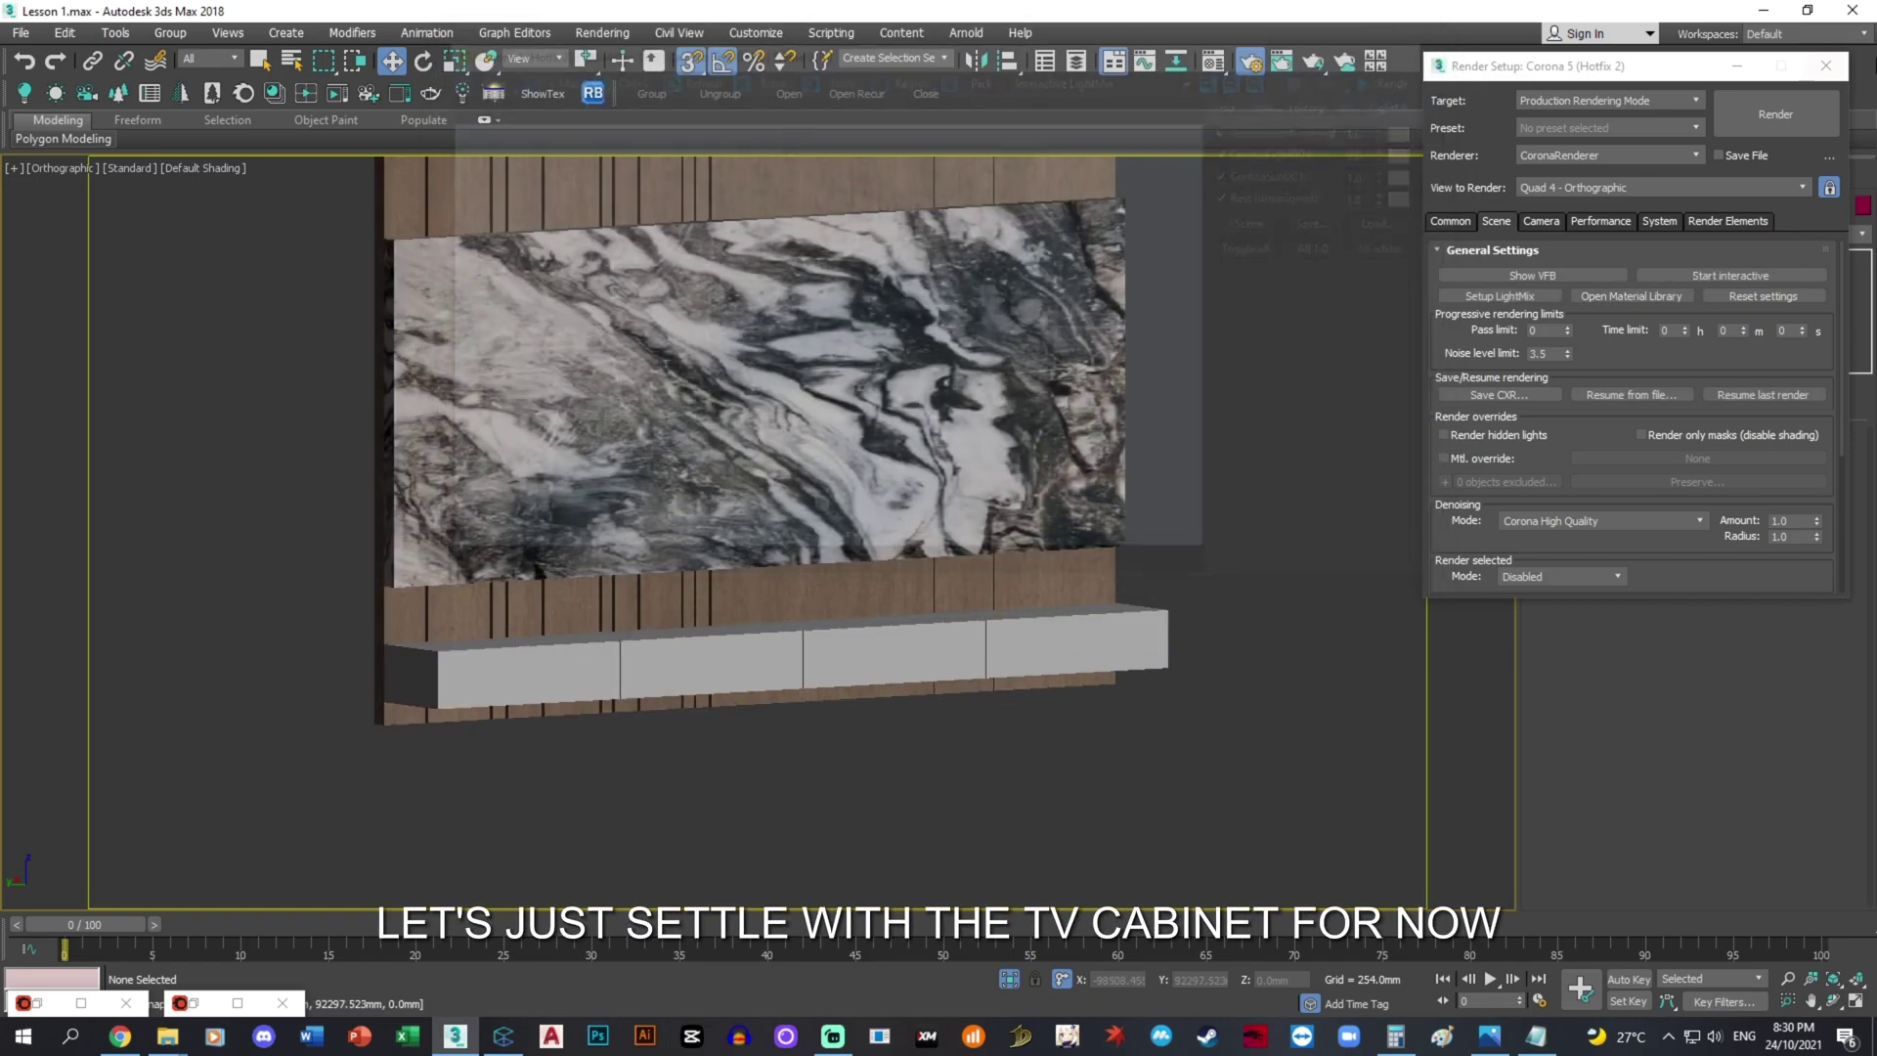
- Close Render Setup and end the isolation in the Top view to bring back the whole floor plan
click(1826, 66)
key(t)
right_click(974, 418)
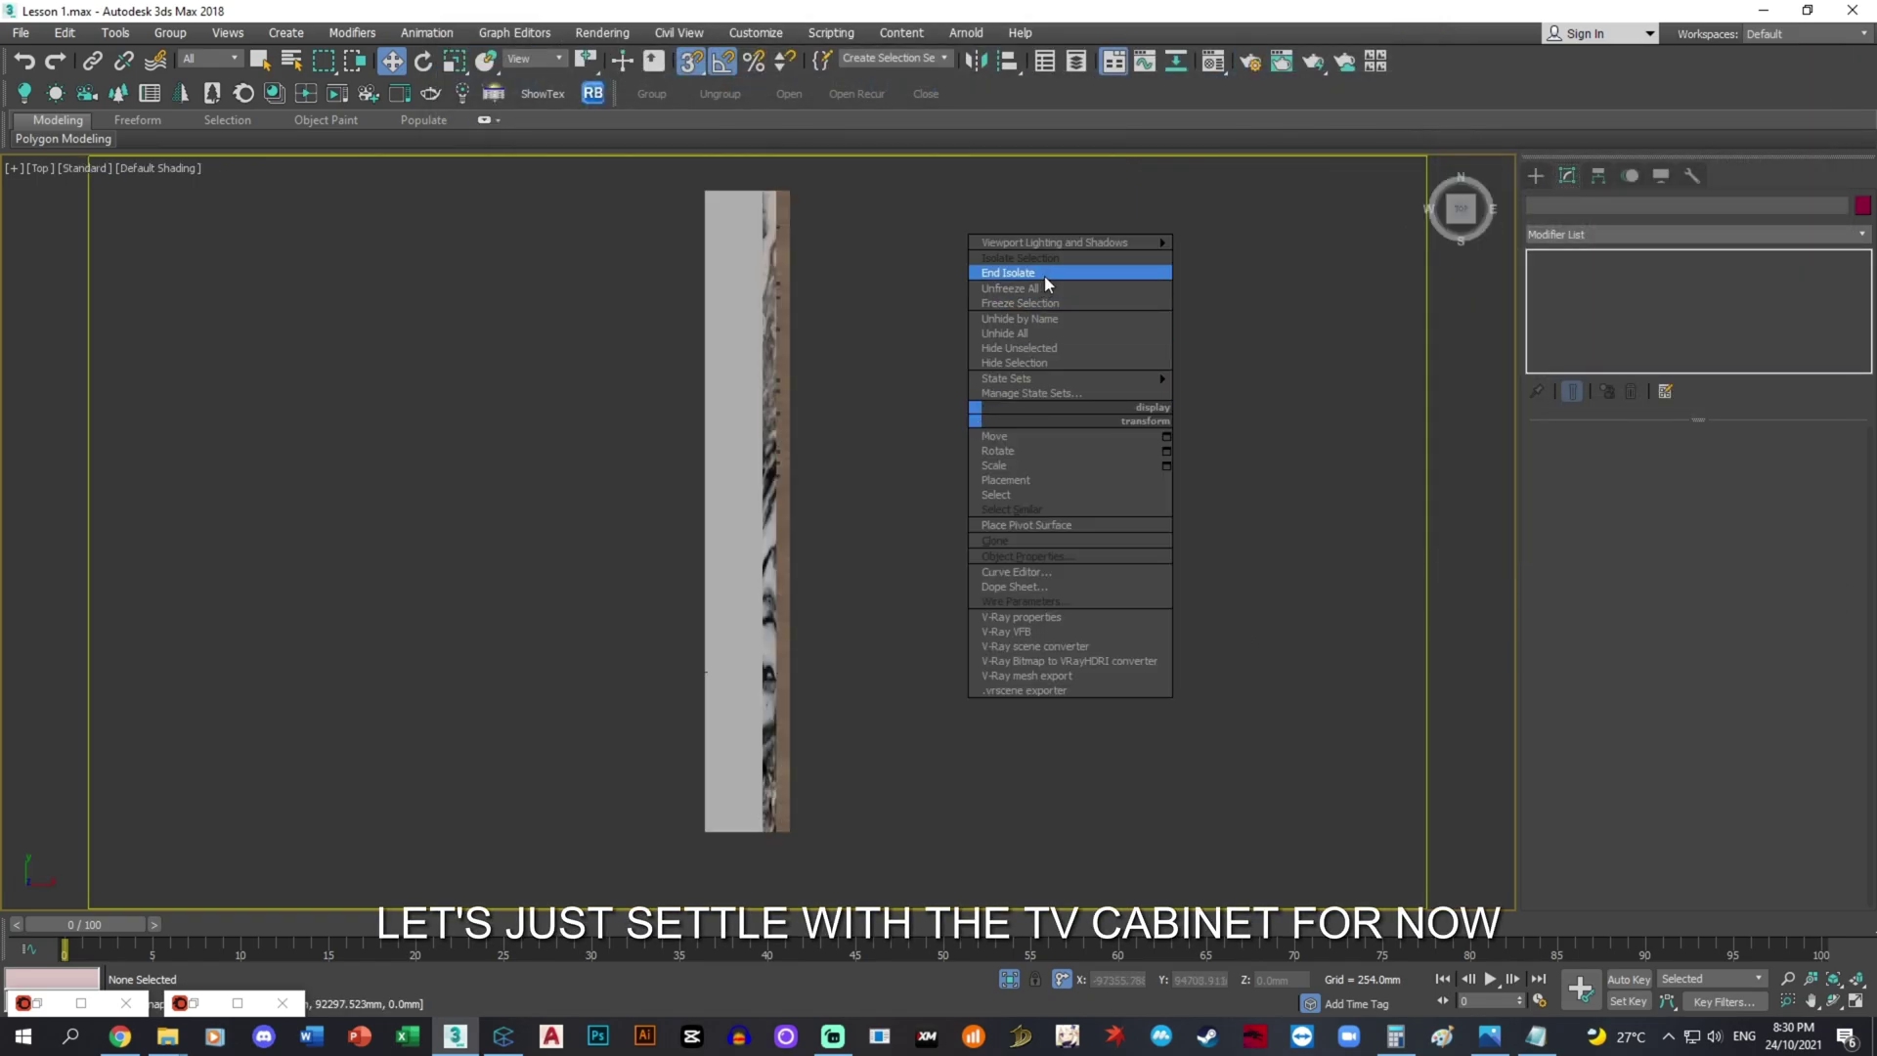
click(1044, 278)
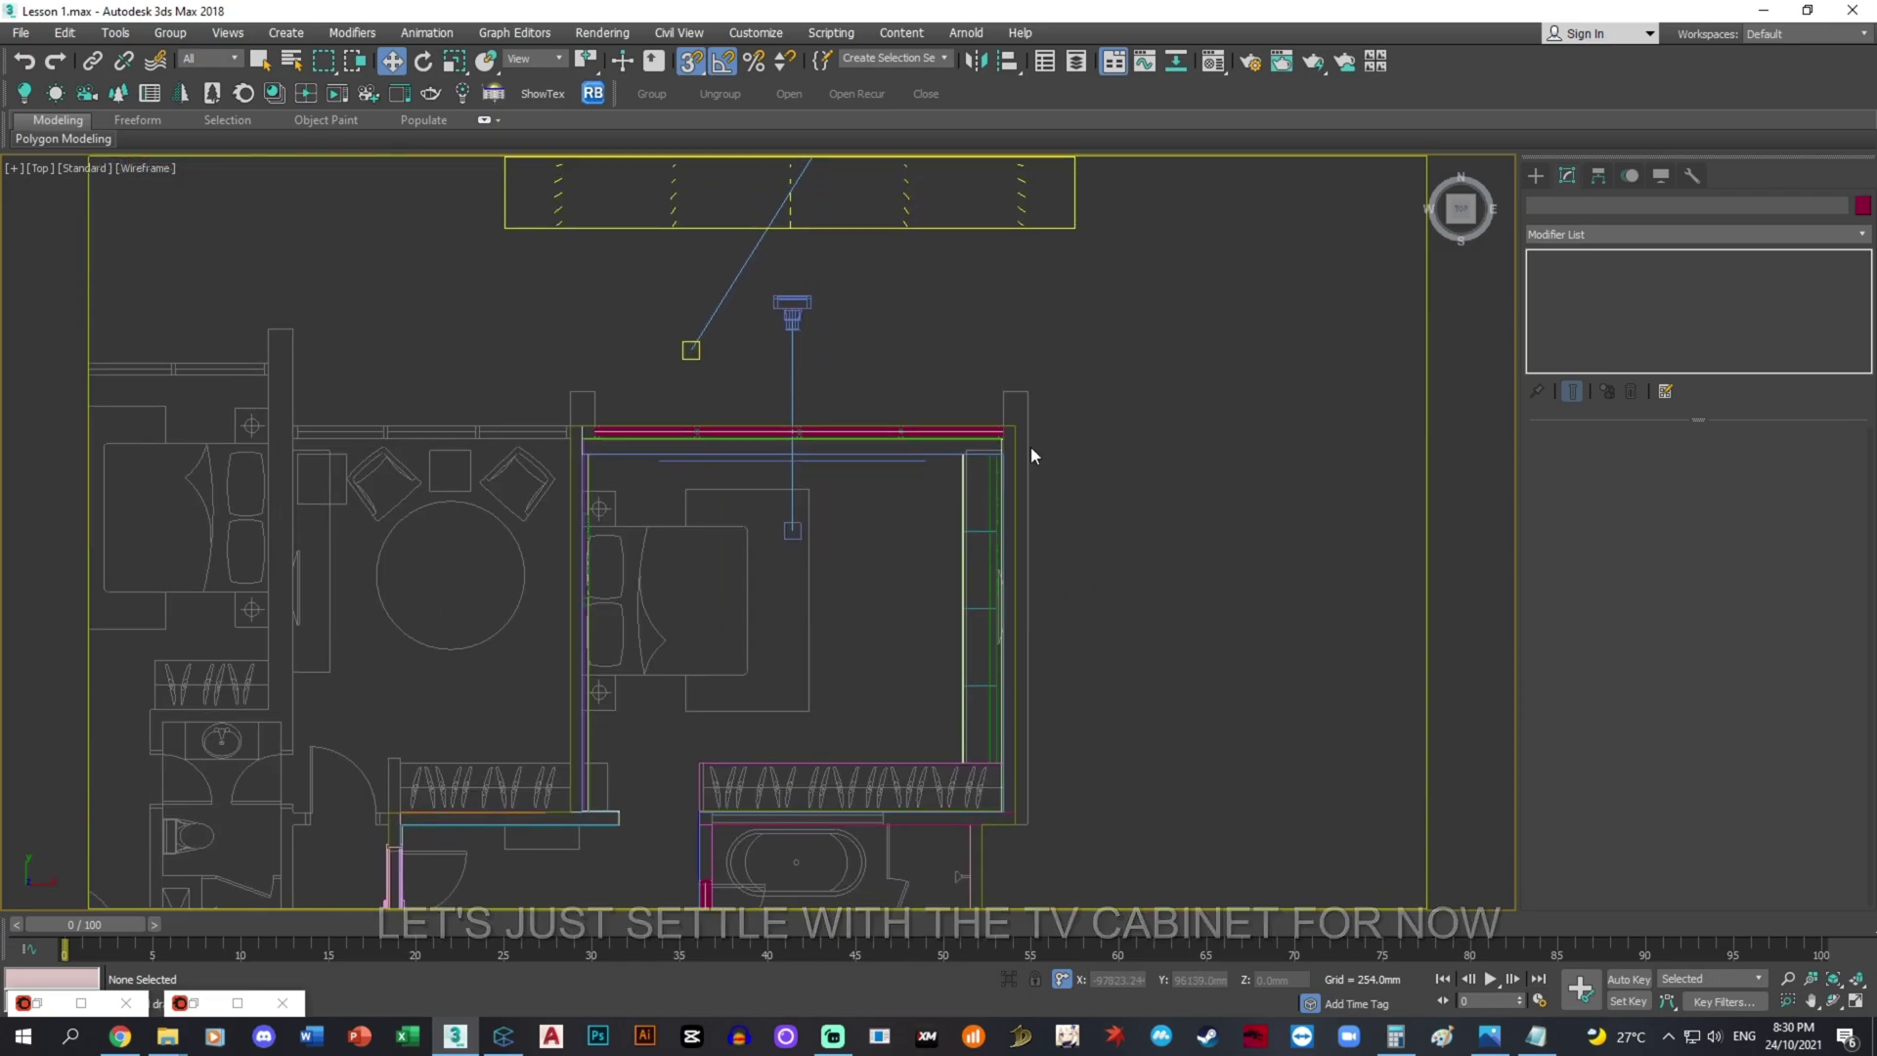